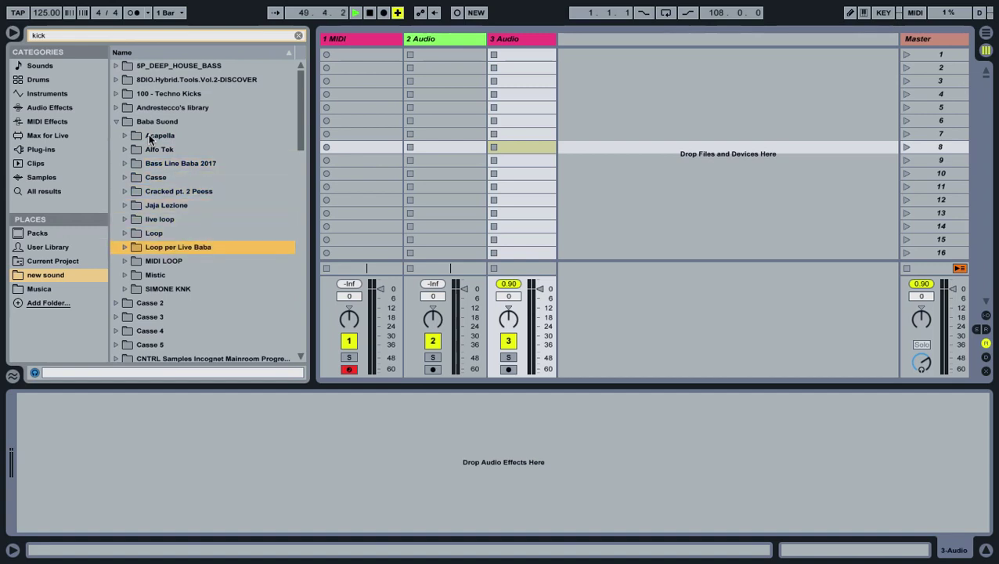
Step: Look through the 2016 and 2018 folders in Loop per Live Baba and preview K+B - Specy - Baba Loop.wav
{"action": "key", "text": "Right"}
{"action": "key", "text": "Down"}
{"action": "key", "text": "Down"}
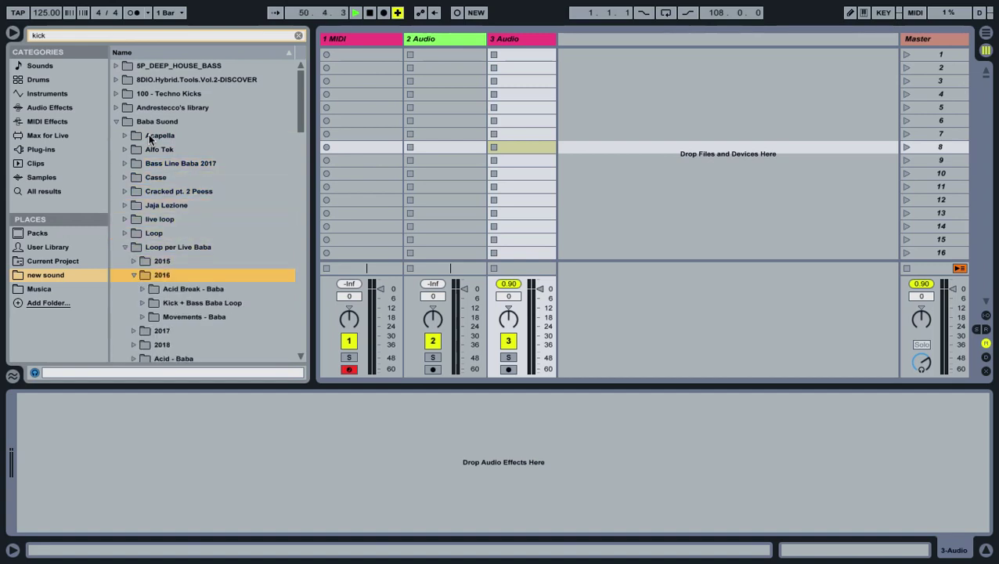
{"action": "key", "text": "Down"}
{"action": "key", "text": "Up"}
{"action": "key", "text": "Left"}
{"action": "key", "text": "Down"}
{"action": "key", "text": "Down"}
{"action": "key", "text": "Right"}
{"action": "key", "text": "Down"}
{"action": "key", "text": "Right"}
{"action": "key", "text": "Down"}
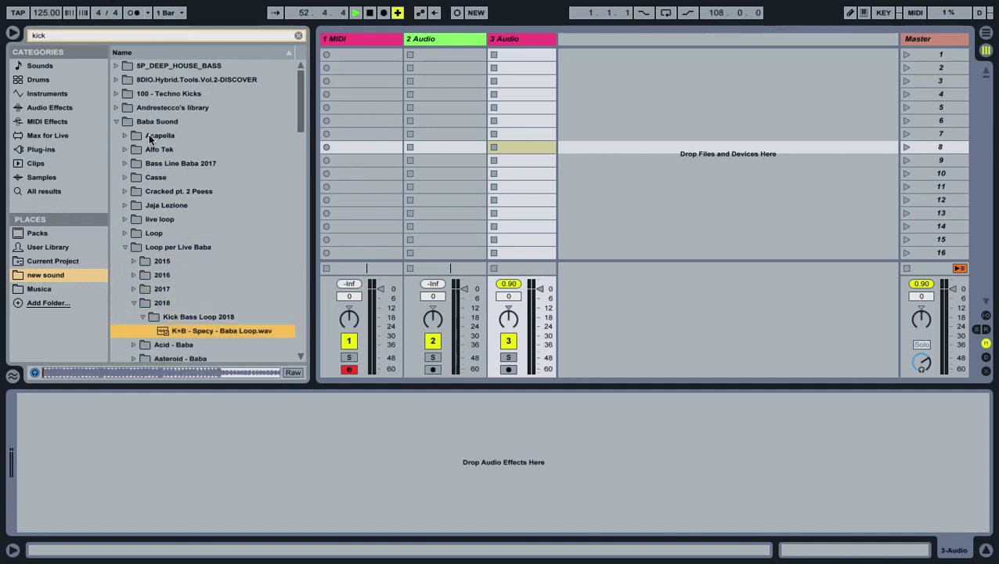
Step: Collapse the 2018 folder and expand the 2016 folder in Loop per Live Baba to check its contents again
{"action": "key", "text": "Left"}
{"action": "key", "text": "Left"}
{"action": "key", "text": "Left"}
{"action": "key", "text": "Left"}
{"action": "key", "text": "Up"}
{"action": "key", "text": "Up"}
{"action": "key", "text": "Right"}
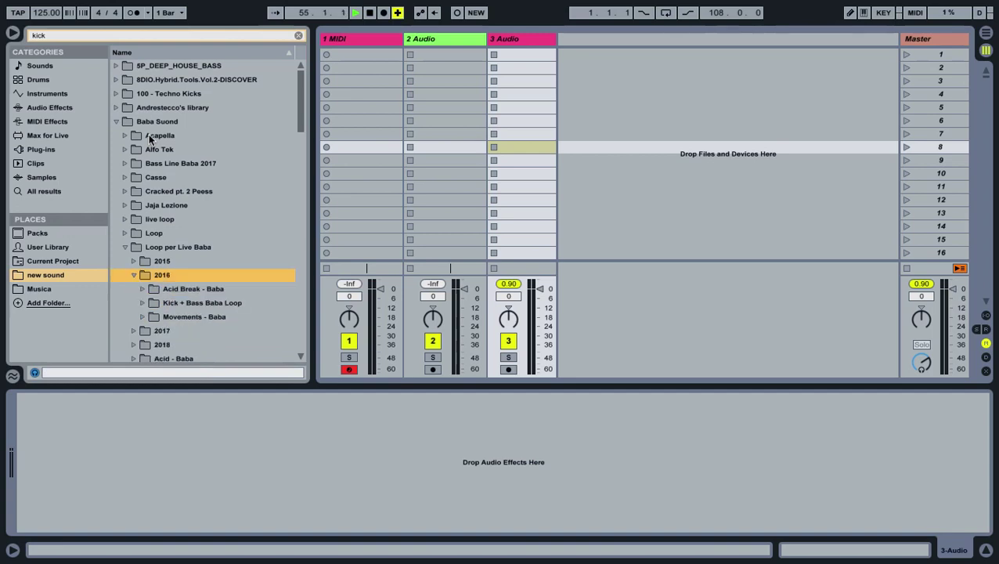
Step: Collapse the 2016 folder and expand the Kick Bass - Baba folder inside 2017
{"action": "key", "text": "Left"}
{"action": "key", "text": "Down"}
{"action": "key", "text": "Right"}
{"action": "key", "text": "Down"}
{"action": "key", "text": "Down"}
{"action": "key", "text": "Up"}
{"action": "key", "text": "Right"}
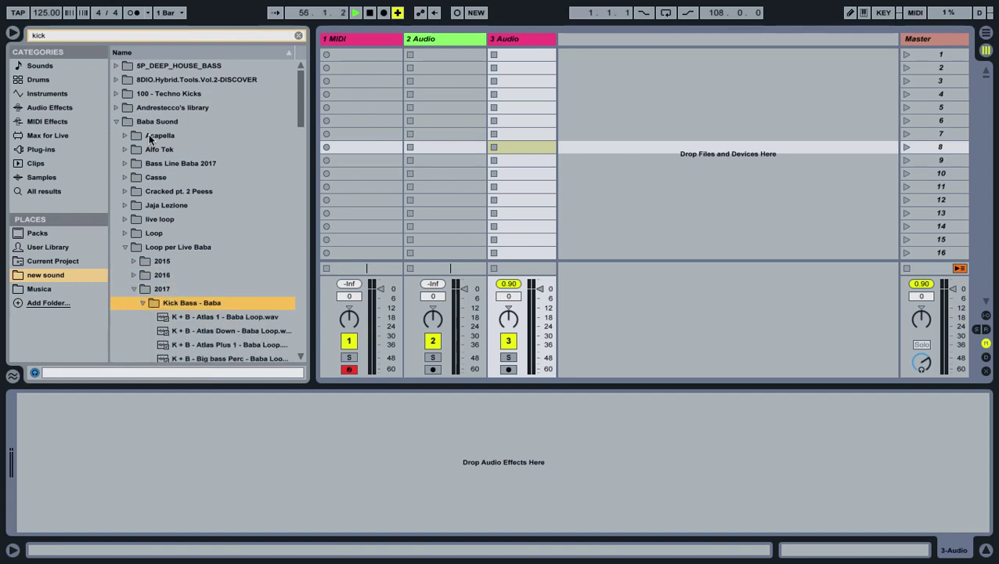
Step: Audition the loops in the Kick Bass - Baba folder and select the Kick Singolo - Baba .wav sample
{"action": "key", "text": "Down"}
{"action": "key", "text": "Down"}
{"action": "key", "text": "Down"}
{"action": "scroll", "coordinate": [148, 140], "scroll_direction": "down", "scroll_amount": 3}
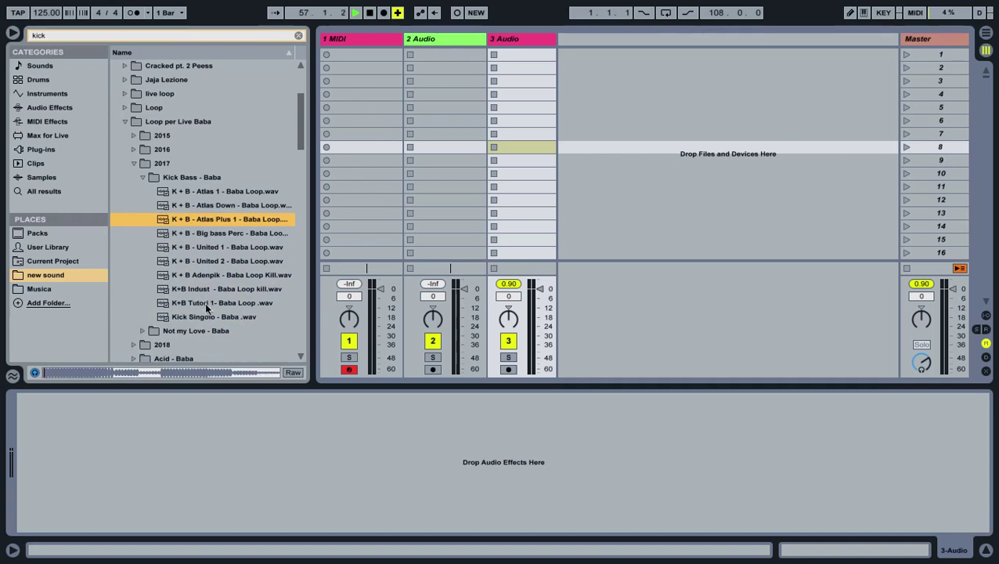
{"action": "key", "text": "Down"}
{"action": "key", "text": "Down"}
{"action": "key", "text": "Down"}
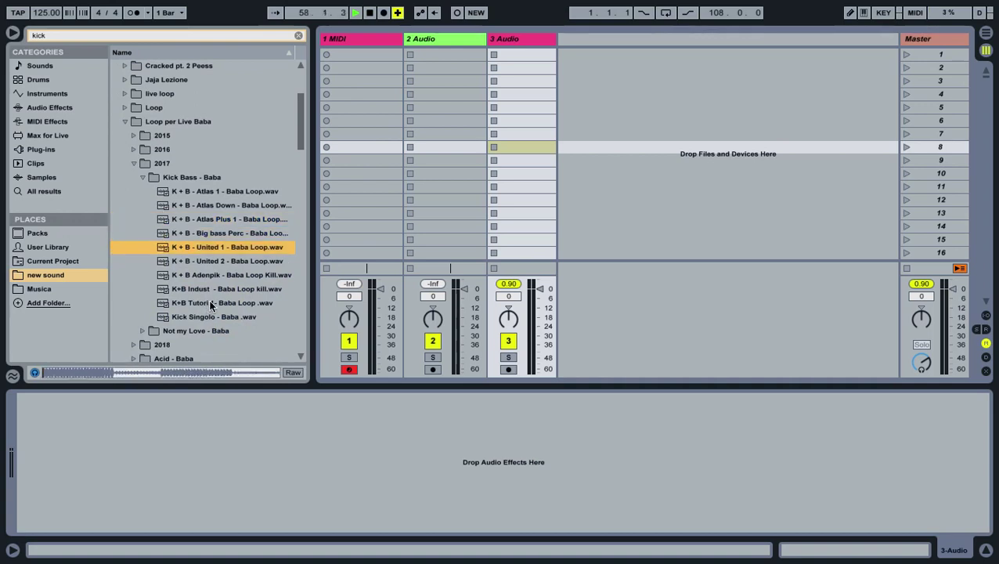
{"action": "left_click", "coordinate": [202, 318]}
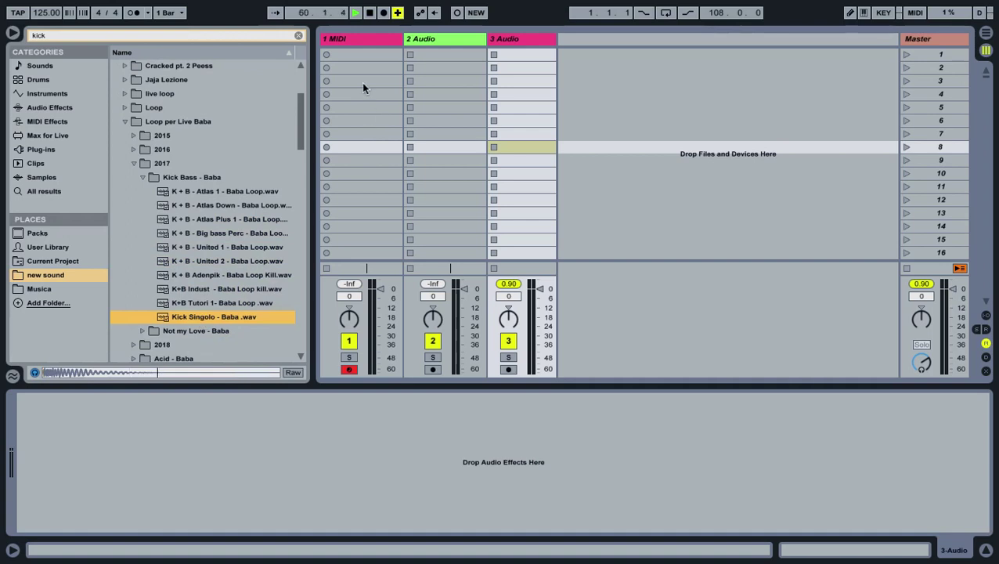
Step: Stop playback and load Kick Singolo - Baba .wav as the instrument of the 1 MIDI track, before its Auto Filter
{"action": "left_click", "coordinate": [351, 36]}
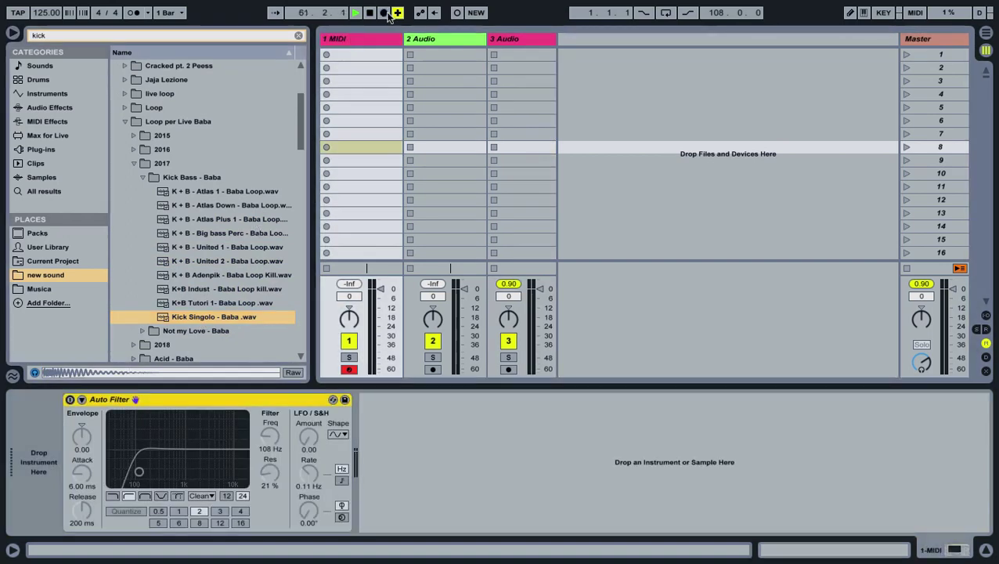
{"action": "left_click", "coordinate": [373, 13]}
{"action": "left_click_drag", "start_coordinate": [186, 318], "coordinate": [31, 487]}
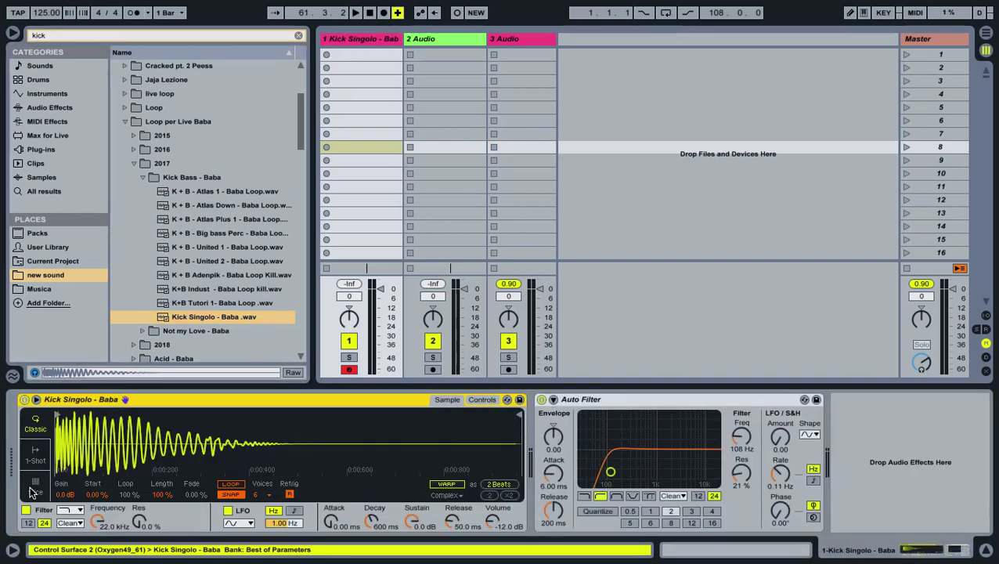
Step: Enable the computer MIDI keyboard and play one note to test the kick sample
{"action": "mouse_move", "coordinate": [922, 13]}
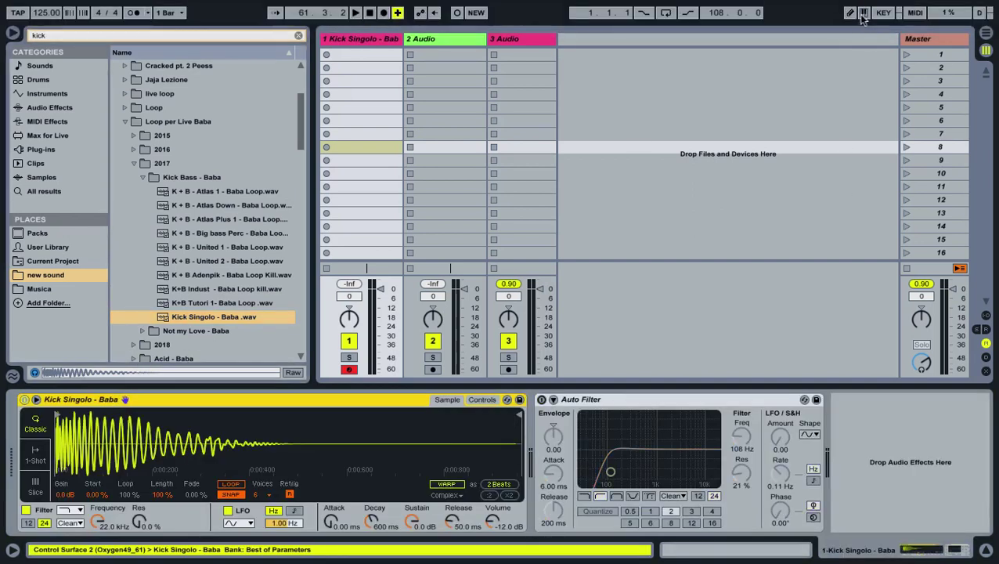
{"action": "left_click", "coordinate": [862, 13]}
{"action": "key", "text": "a"}
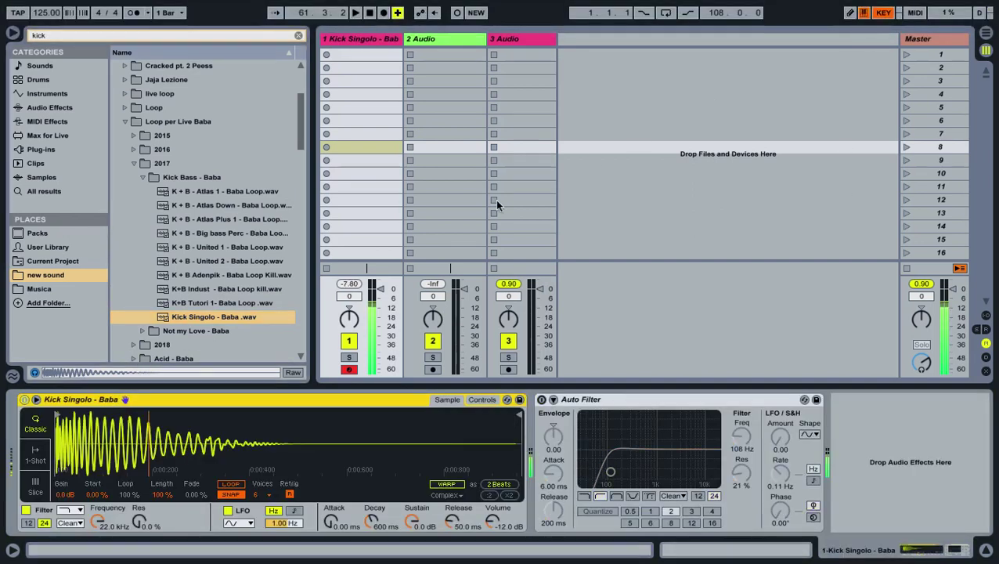
Step: Create a MIDI clip in the kick track's first slot and add a sixteenth C3 note at 1.1.1
{"action": "double_click", "coordinate": [368, 53]}
{"action": "right_click", "coordinate": [234, 489]}
{"action": "left_click", "coordinate": [234, 491]}
{"action": "double_click", "coordinate": [235, 494]}
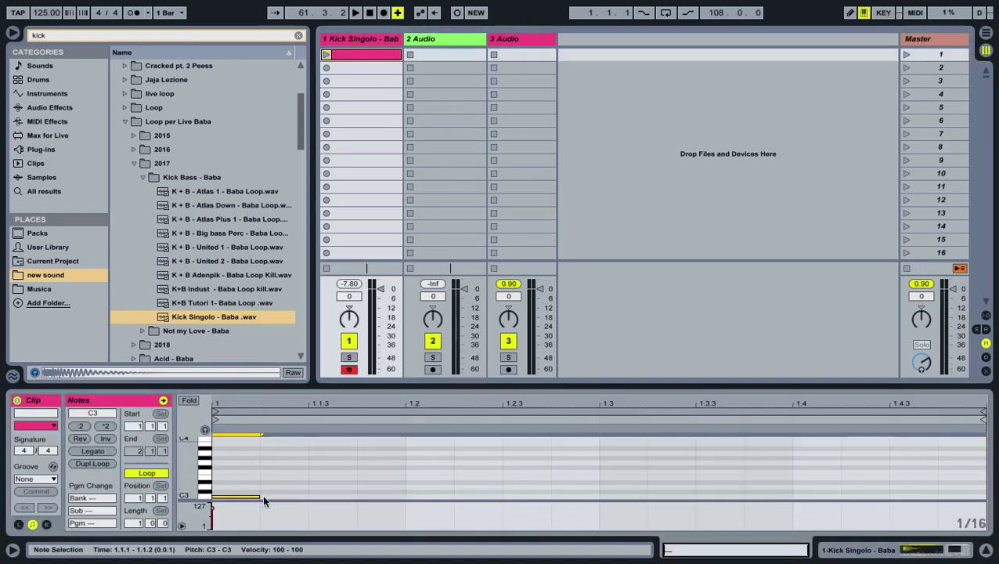
Step: Lengthen the C3 note to one beat and duplicate it into a four-on-the-floor pattern filling four bars
{"action": "left_click_drag", "start_coordinate": [259, 496], "coordinate": [401, 496]}
{"action": "key", "text": "ctrl+d"}
{"action": "key", "text": "ctrl+d"}
{"action": "key", "text": "ctrl+d"}
{"action": "left_click_drag", "start_coordinate": [908, 475], "coordinate": [314, 504]}
{"action": "key", "text": "ctrl+d"}
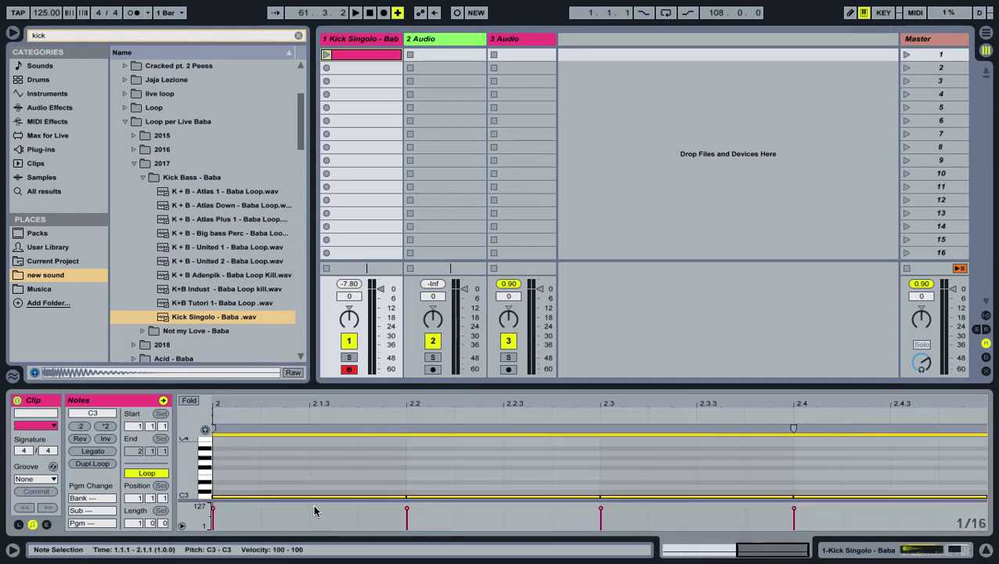
Step: Set the kick clip's loop length to 4 bars
{"action": "left_click", "coordinate": [130, 526]}
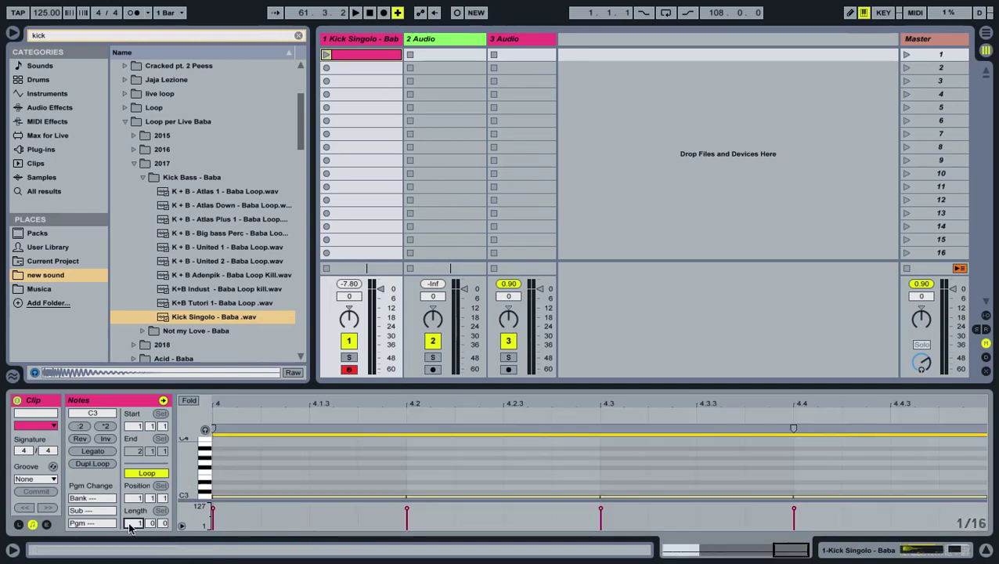
{"action": "type", "text": "4"}
{"action": "key", "text": "Return"}
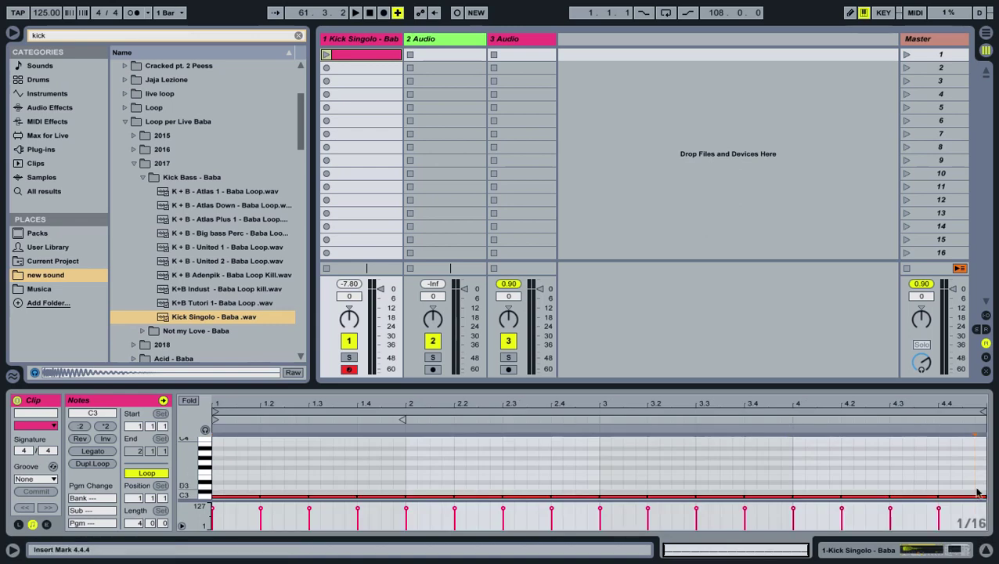
Step: Turn the last one-beat kick into two half-beat notes starting at 4.4.1 and 4.4.3, and launch the clip
{"action": "left_click_drag", "start_coordinate": [984, 498], "coordinate": [950, 493]}
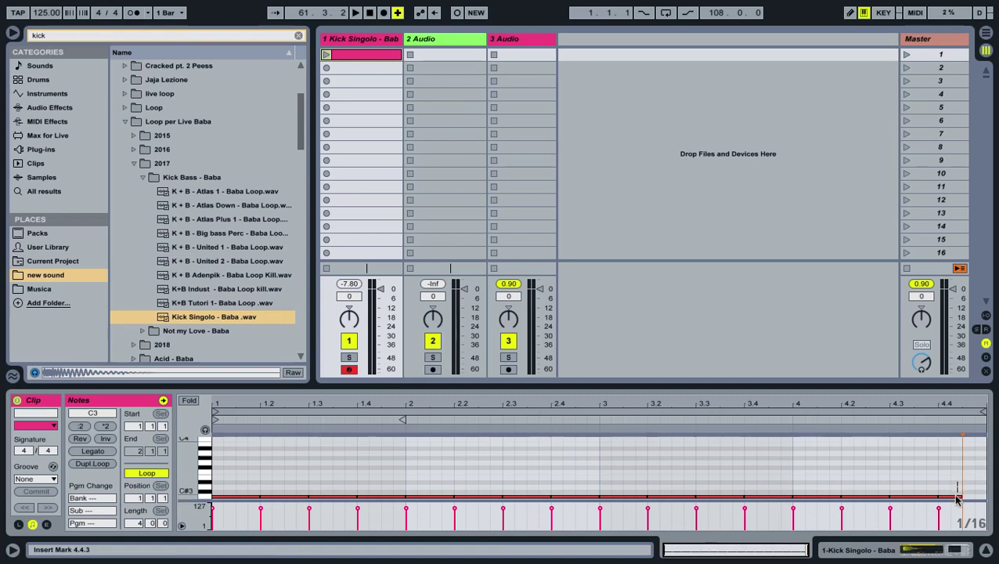
{"action": "key", "text": "ctrl+d"}
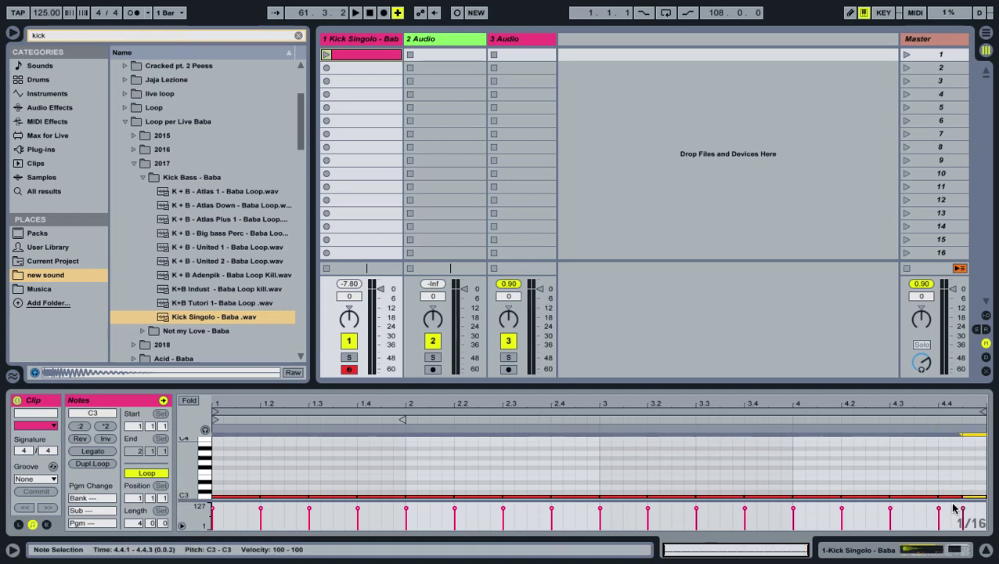
{"action": "left_click", "coordinate": [325, 55]}
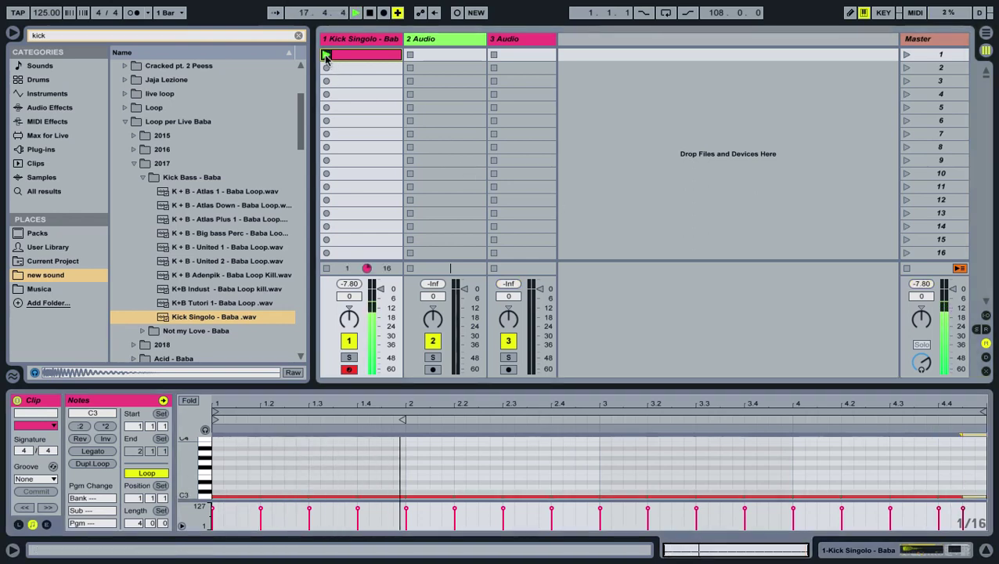
Step: Stop playback and replace the browser search text with "bas"
{"action": "left_click", "coordinate": [65, 36]}
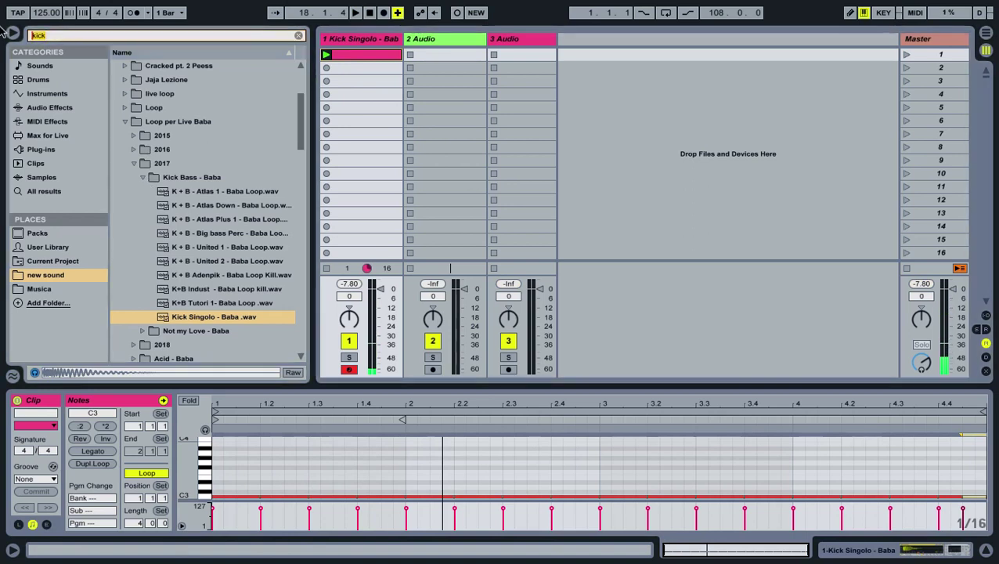
{"action": "key", "text": "BackSpace"}
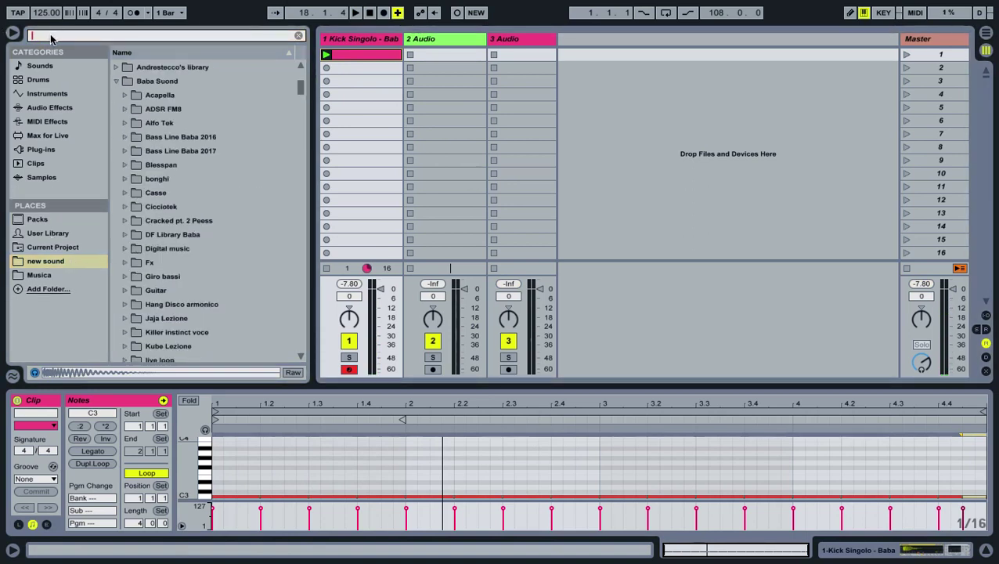
{"action": "type", "text": "bas"}
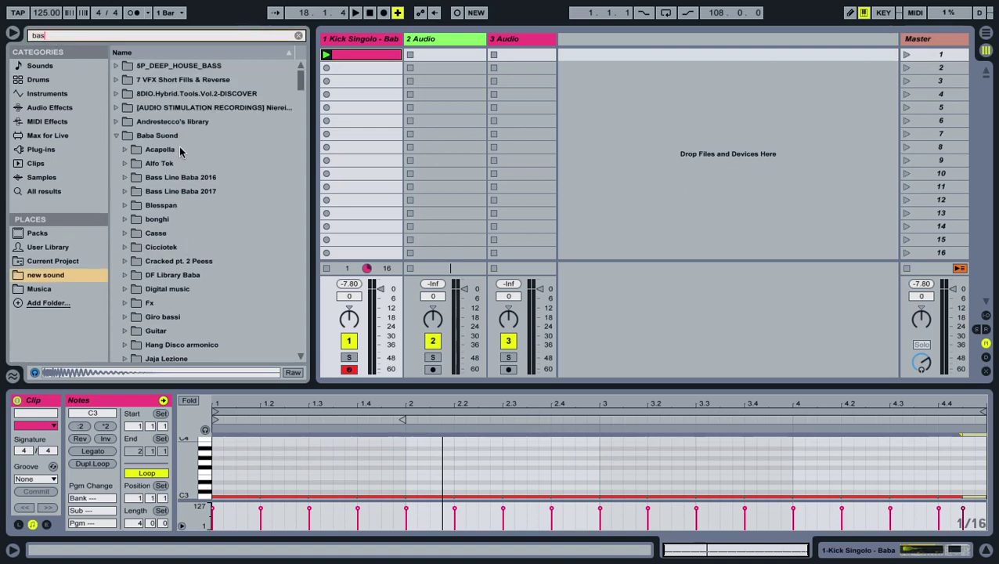
Step: Audition the Drum Rush and Synth tech loops in the Big bass - Baba (no titolo) folder
{"action": "scroll", "coordinate": [148, 268], "scroll_direction": "down", "scroll_amount": 2}
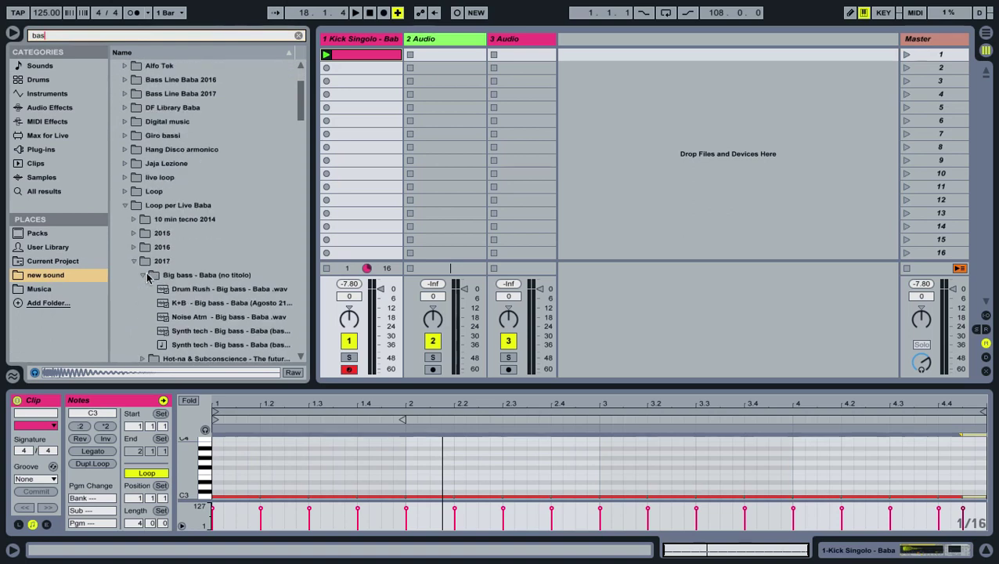
{"action": "left_click", "coordinate": [172, 290]}
{"action": "left_click", "coordinate": [183, 331]}
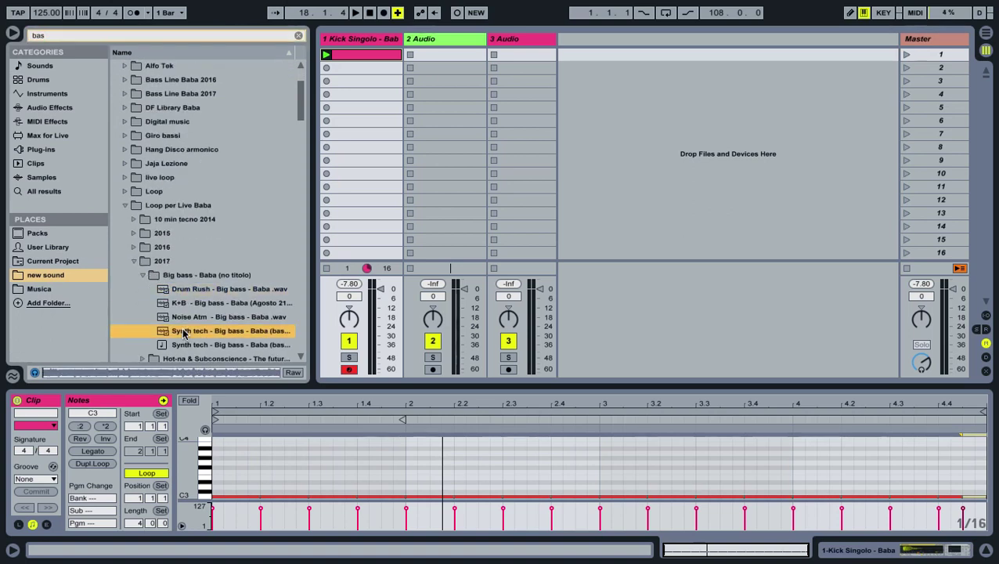
{"action": "left_click", "coordinate": [176, 291]}
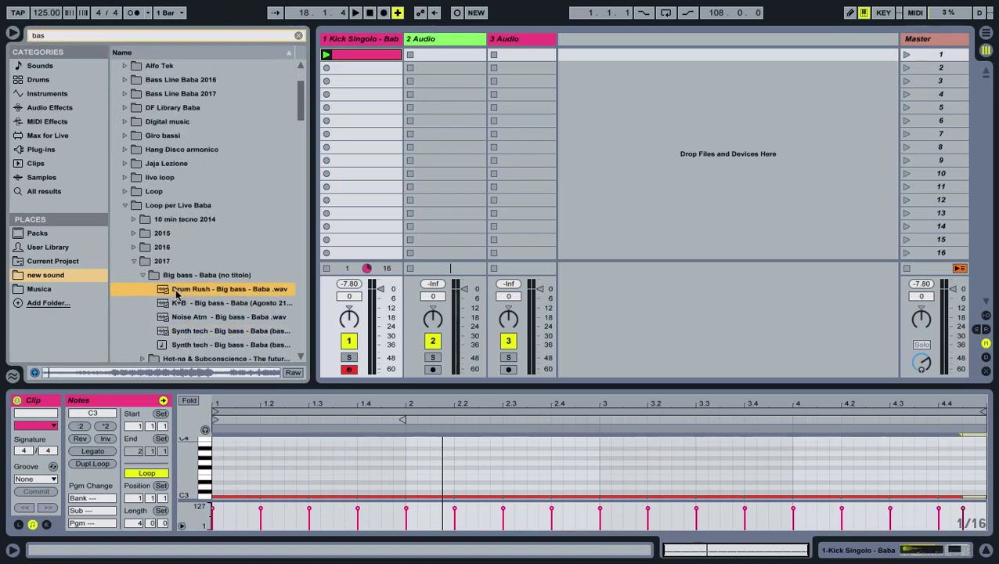
{"action": "left_click", "coordinate": [188, 332]}
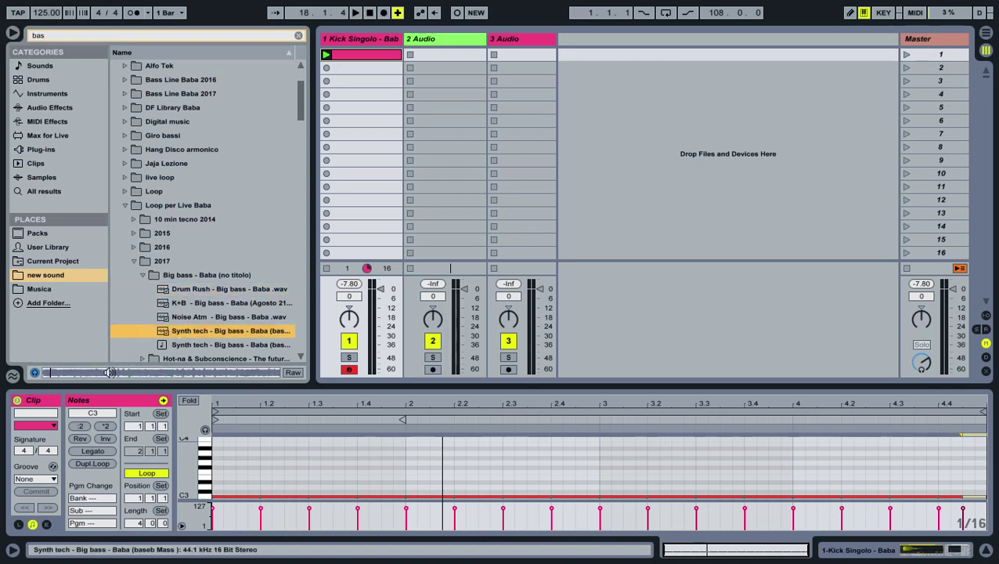
Step: Collapse the 2017 folder, then preview XY Bass Arp synth - Baba loop.wav and check Kick Bass Loop 2018 in the 2018 folder
{"action": "left_click", "coordinate": [144, 275]}
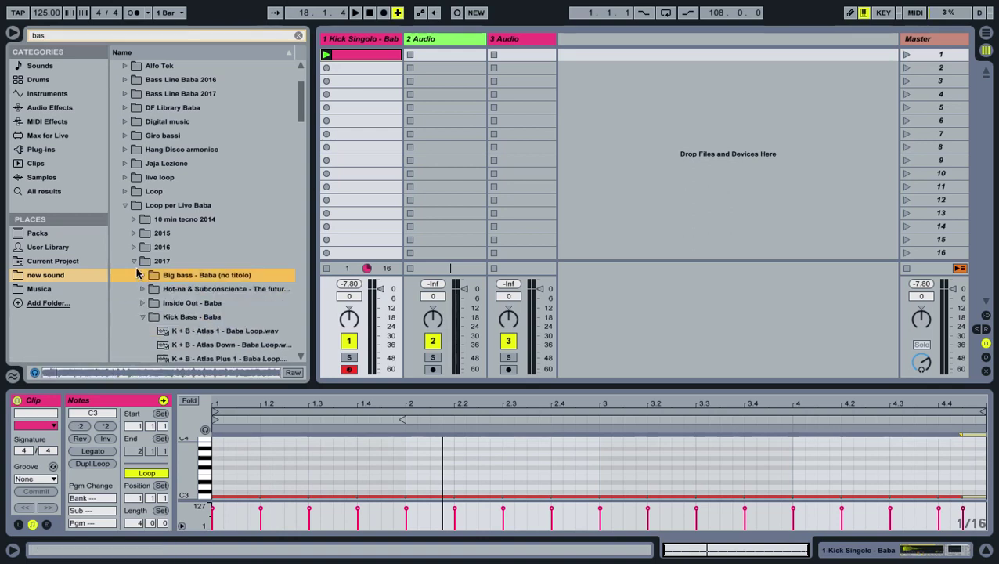
{"action": "left_click", "coordinate": [136, 264]}
{"action": "scroll", "coordinate": [135, 268], "scroll_direction": "down", "scroll_amount": 1}
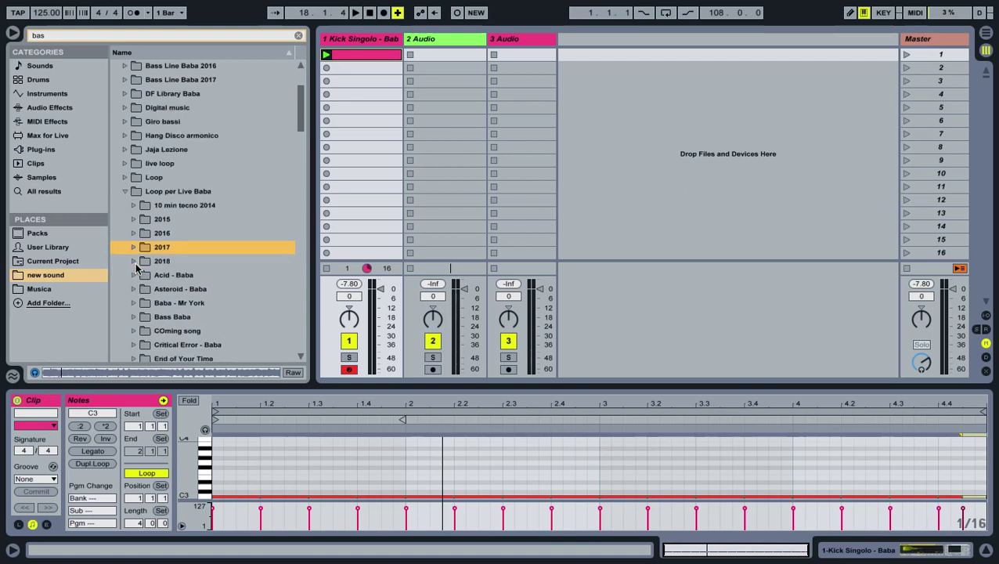
{"action": "left_click", "coordinate": [134, 262]}
{"action": "left_click", "coordinate": [146, 290]}
{"action": "left_click", "coordinate": [169, 304]}
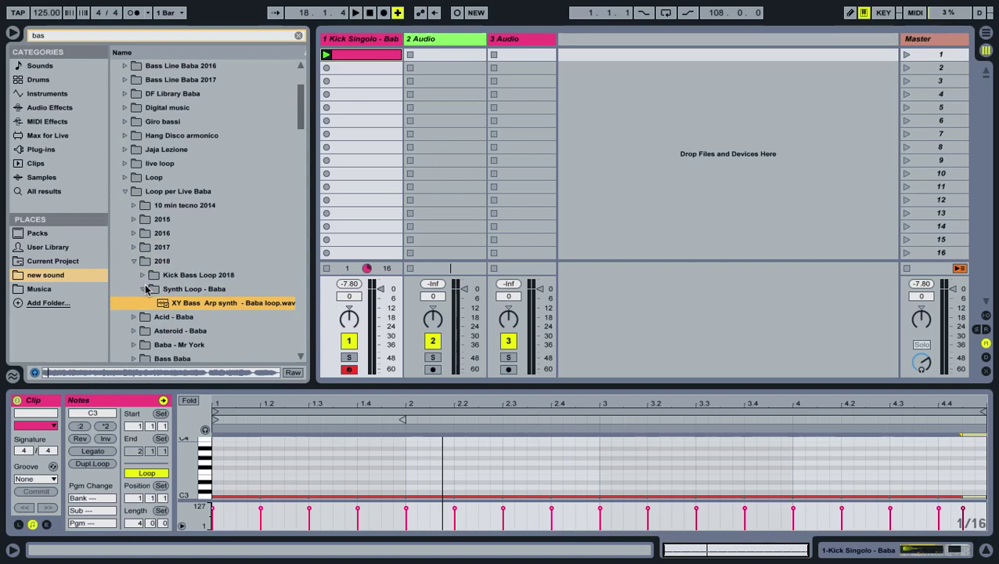
{"action": "left_click", "coordinate": [143, 276]}
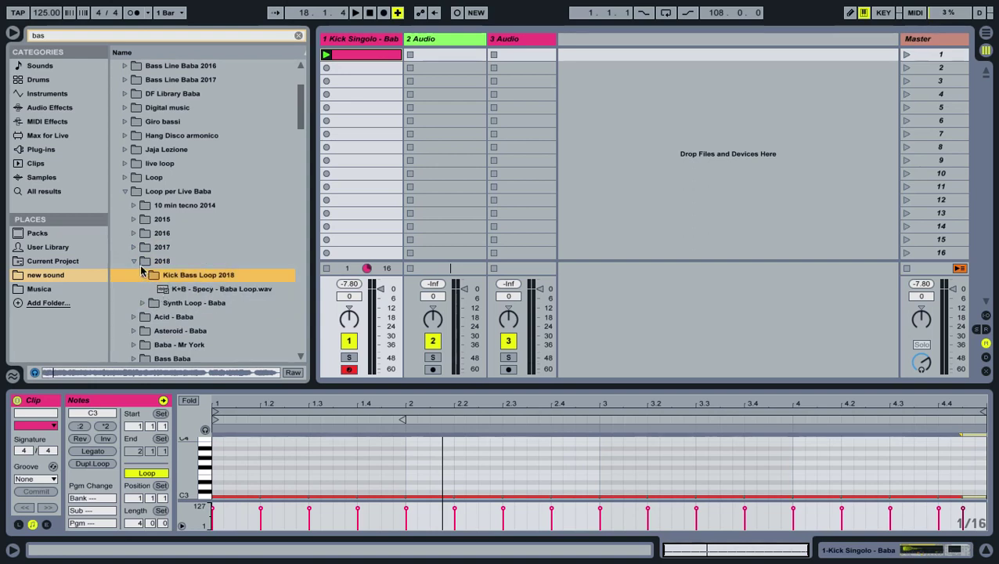
{"action": "left_click", "coordinate": [138, 264]}
{"action": "left_click", "coordinate": [134, 252]}
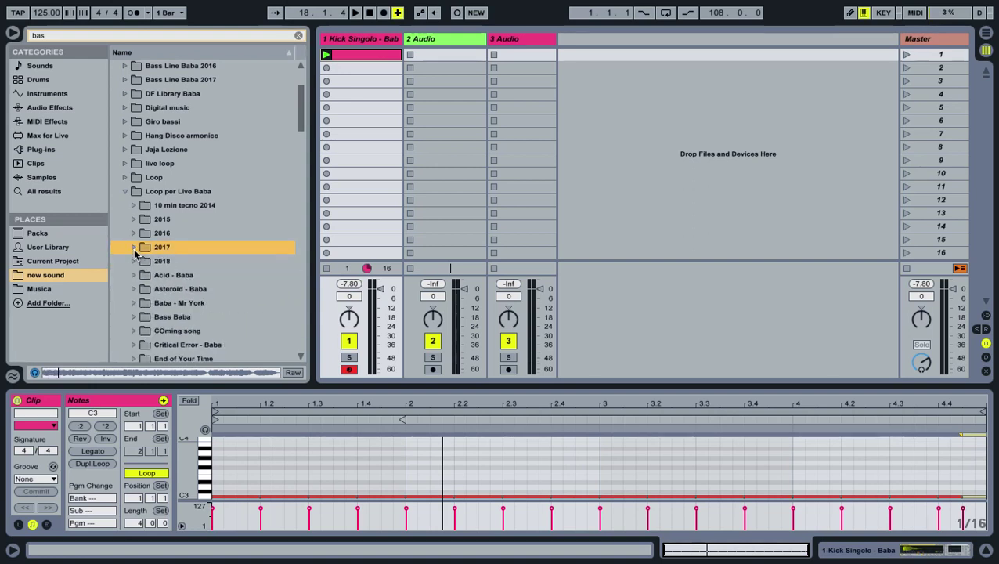
Step: Expand the Bass Line Baba 2017 folder and audition its bass samples, including Bass Line2 Baba 5.wav and Massive Bass synth _ Baba Loop .wav
{"action": "scroll", "coordinate": [142, 269], "scroll_direction": "up", "scroll_amount": 3}
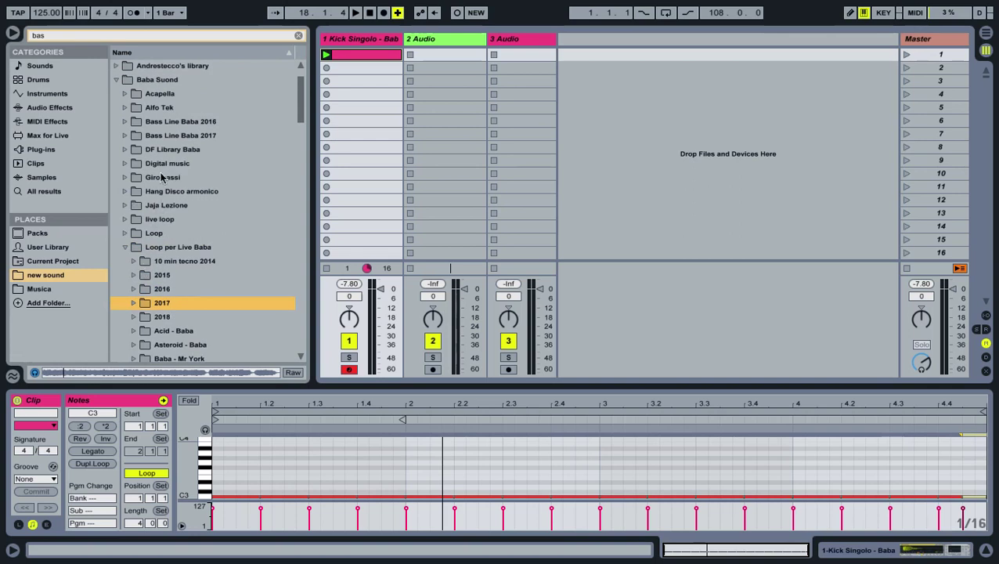
{"action": "left_click", "coordinate": [162, 137]}
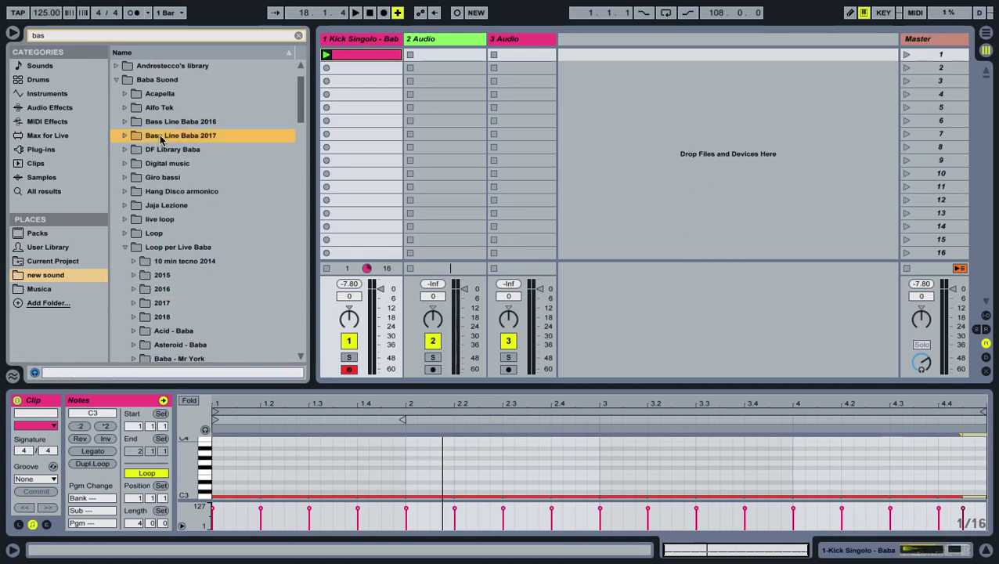
{"action": "key", "text": "Right"}
{"action": "key", "text": "Down"}
{"action": "left_click", "coordinate": [176, 208]}
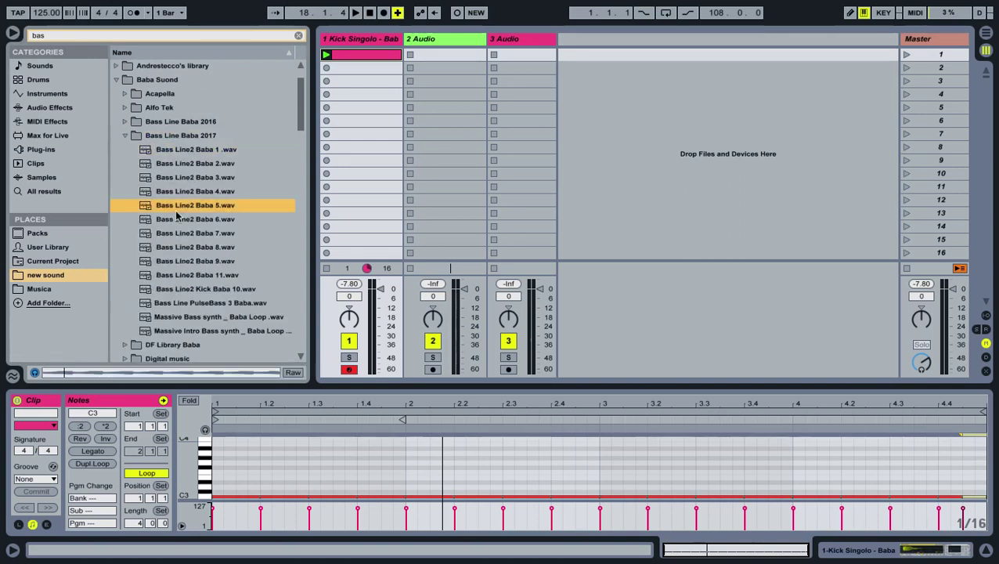
{"action": "left_click", "coordinate": [198, 303]}
{"action": "key", "text": "Down"}
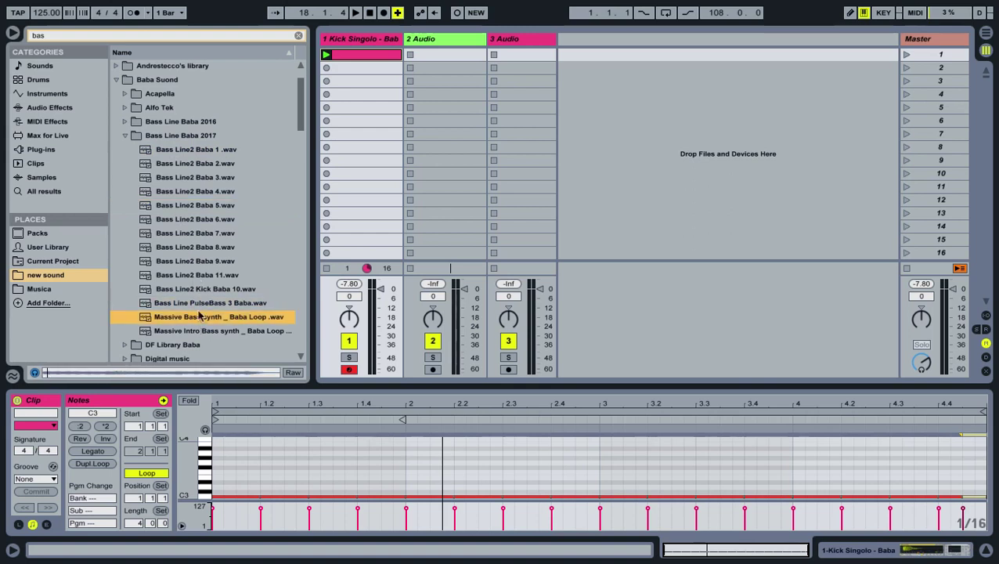
Step: Collapse the Bass Line Baba 2017 folder, expand Bass Line Baba 2016 and audition its Ms20 bass synth loops and Bass C2 -iMoog - Baba.wav
{"action": "left_click", "coordinate": [196, 293]}
{"action": "key", "text": "Left"}
{"action": "key", "text": "Left"}
{"action": "key", "text": "Up"}
{"action": "key", "text": "Right"}
{"action": "key", "text": "Down"}
{"action": "scroll", "coordinate": [198, 296], "scroll_direction": "down", "scroll_amount": 2}
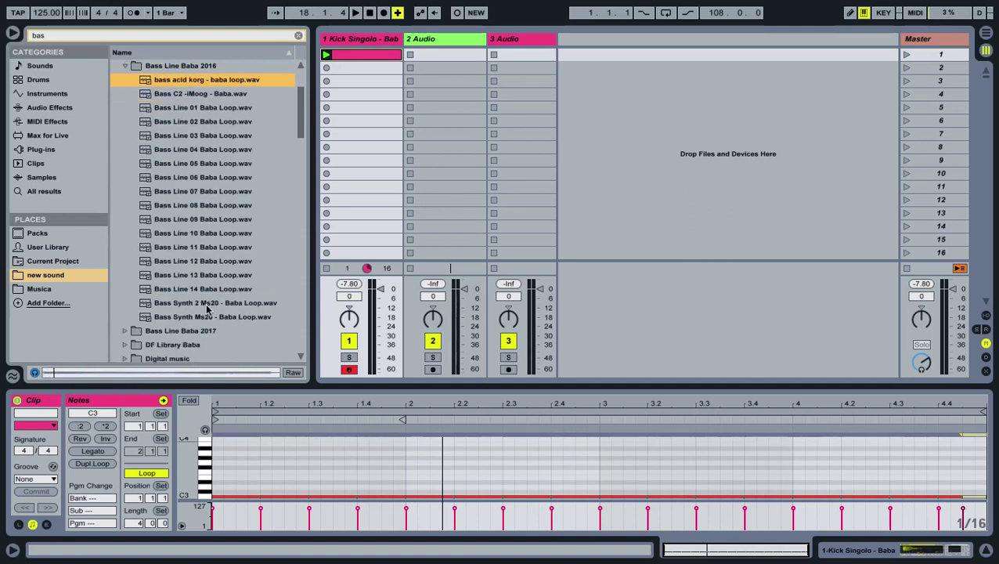
{"action": "left_click", "coordinate": [207, 316]}
{"action": "left_click", "coordinate": [211, 307]}
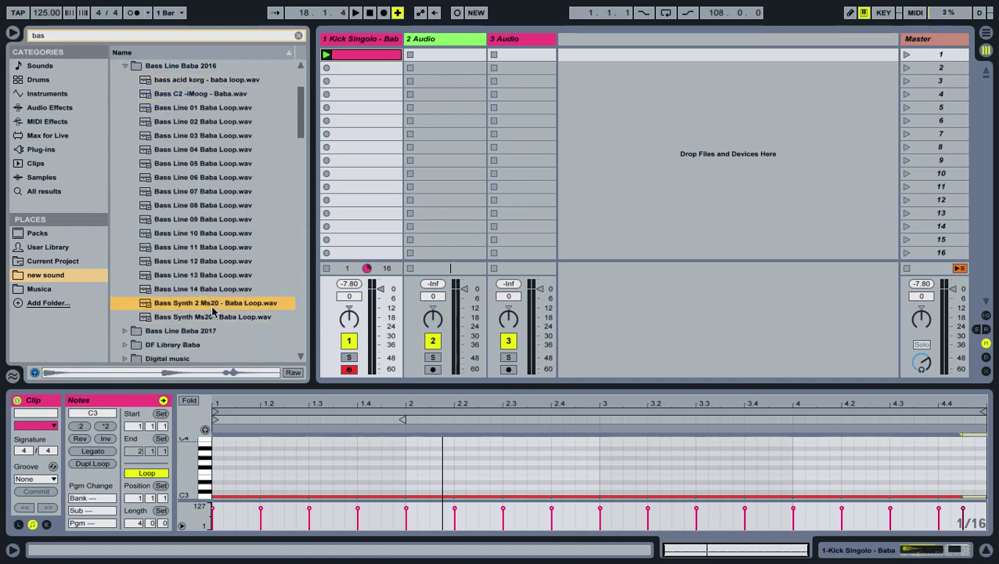
{"action": "left_click", "coordinate": [201, 94]}
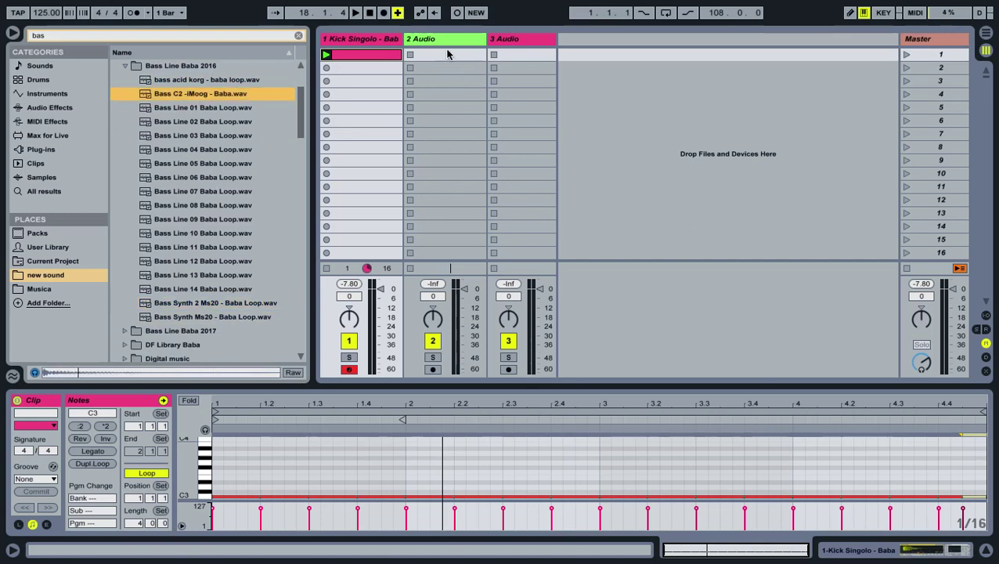
Step: Insert a new MIDI track directly after the Kick Singolo track
{"action": "left_click", "coordinate": [391, 43]}
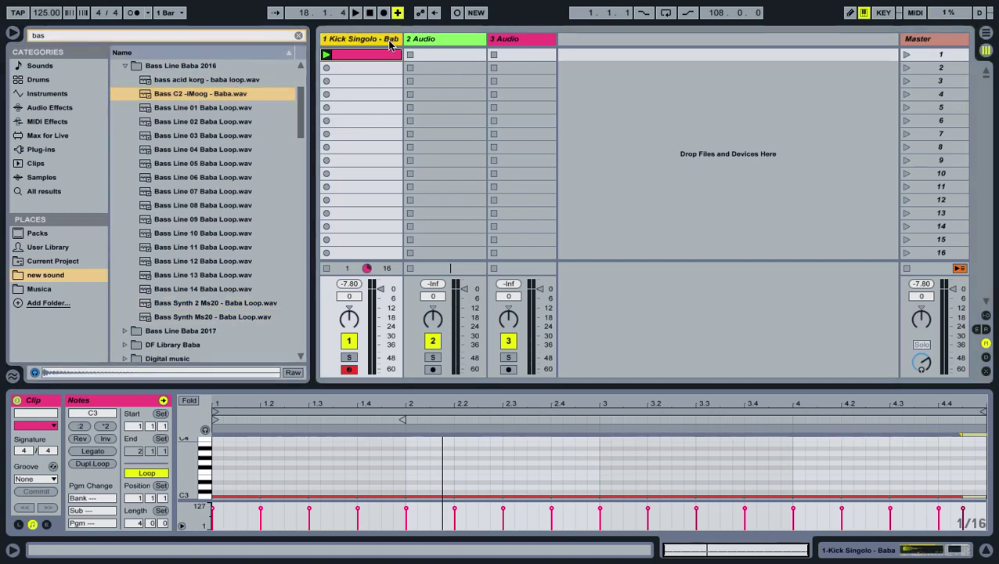
{"action": "key", "text": "ctrl+shift+t"}
{"action": "right_click", "coordinate": [429, 40]}
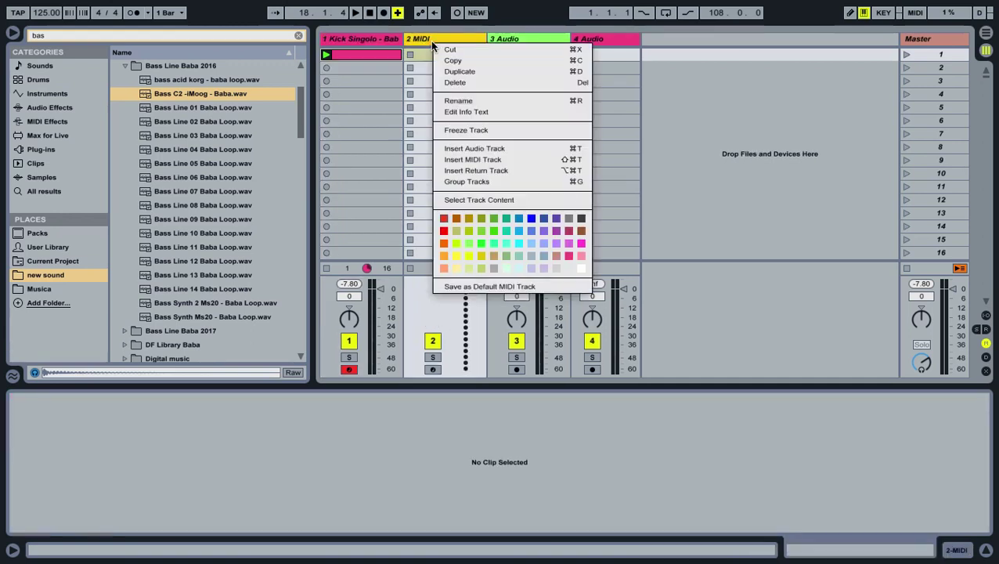
{"action": "key", "text": "Escape"}
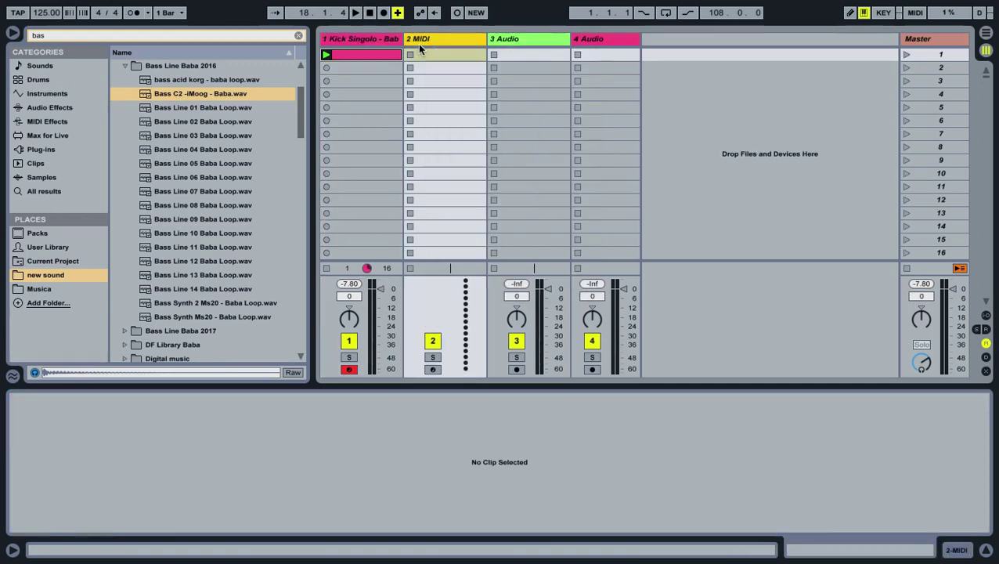
Step: Preview Bass C2 -iMoog - Baba.wav again and load it as an instrument on the new MIDI track
{"action": "left_click", "coordinate": [214, 93]}
{"action": "key", "text": "XF86AudioRaiseVolume"}
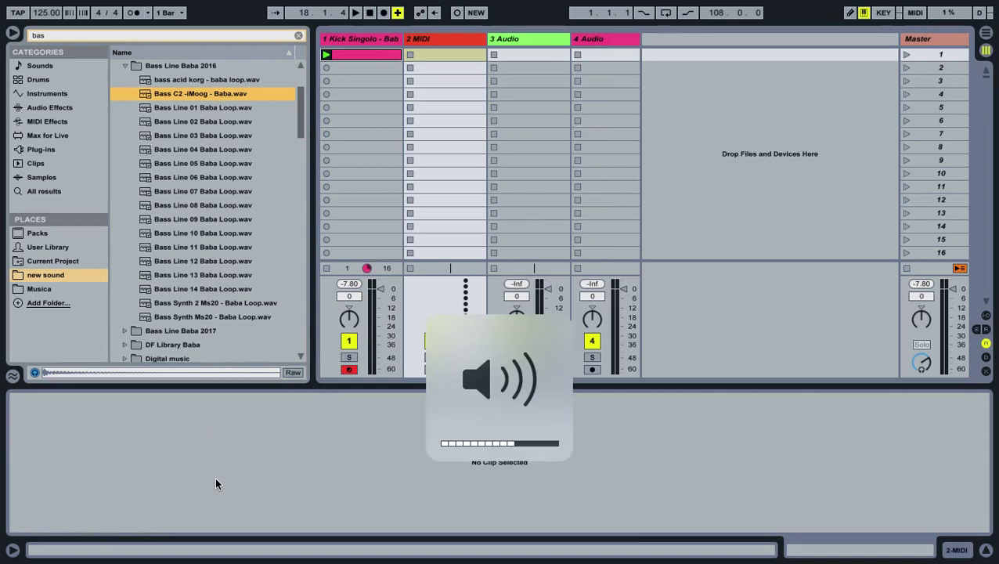
{"action": "left_click", "coordinate": [454, 37]}
{"action": "left_click_drag", "start_coordinate": [235, 93], "coordinate": [241, 445]}
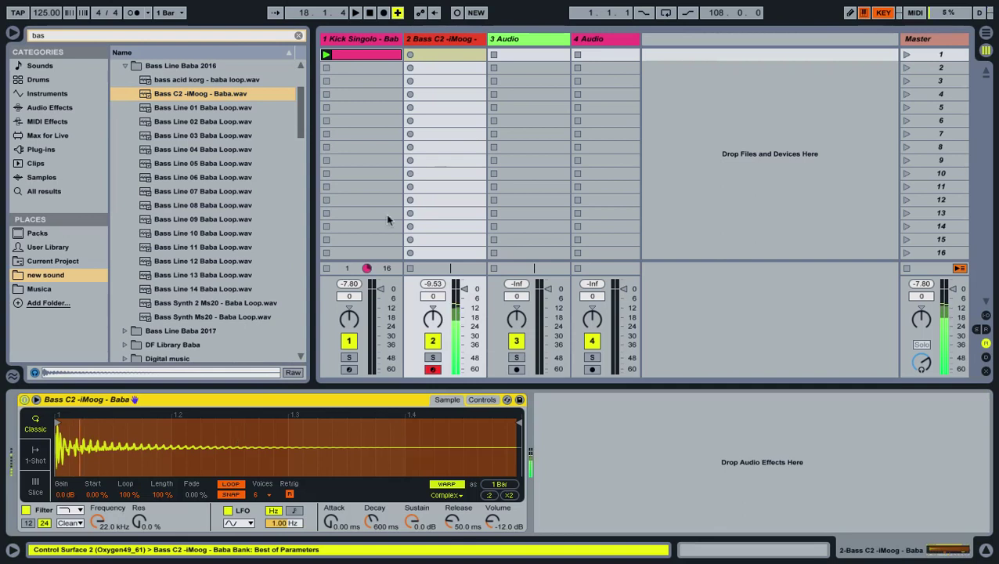
Step: Create a clip in the bass track's first slot with C3 notes at 1.1.3 and 1.1.4, extend the second to 1.2.3, and launch it
{"action": "left_click", "coordinate": [437, 56]}
{"action": "double_click", "coordinate": [437, 56]}
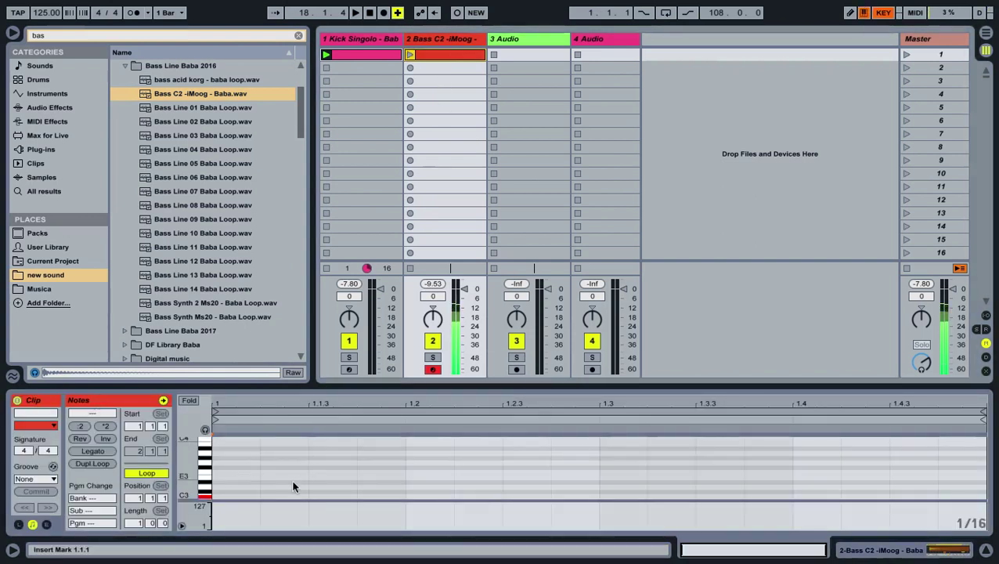
{"action": "double_click", "coordinate": [321, 496]}
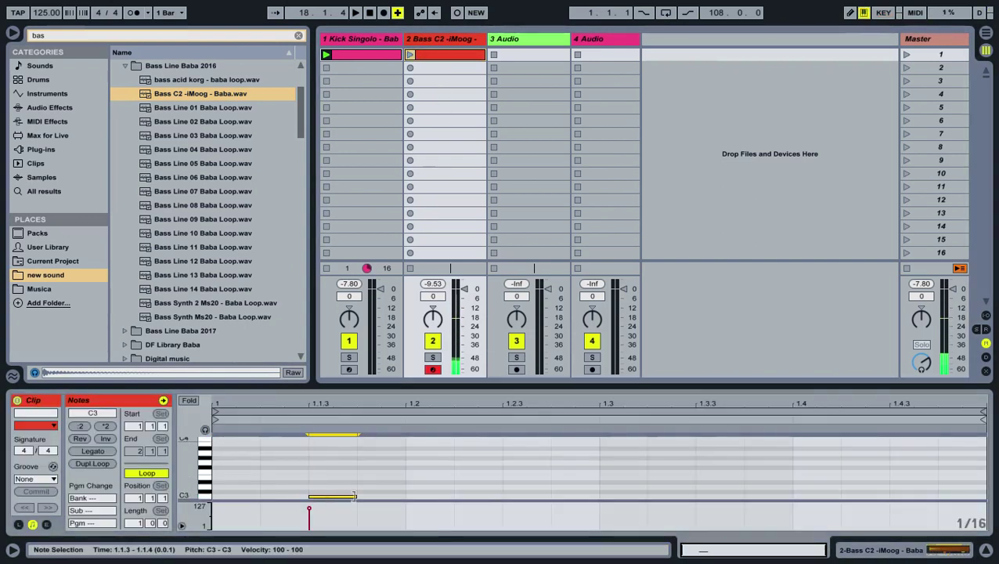
{"action": "double_click", "coordinate": [384, 496]}
{"action": "left_click_drag", "start_coordinate": [404, 496], "coordinate": [503, 497]}
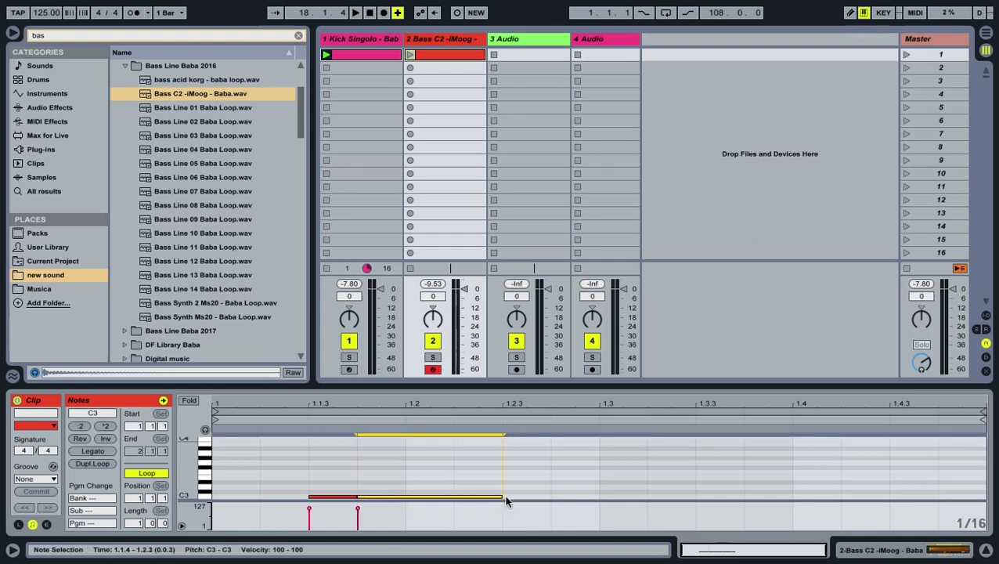
{"action": "left_click", "coordinate": [409, 55]}
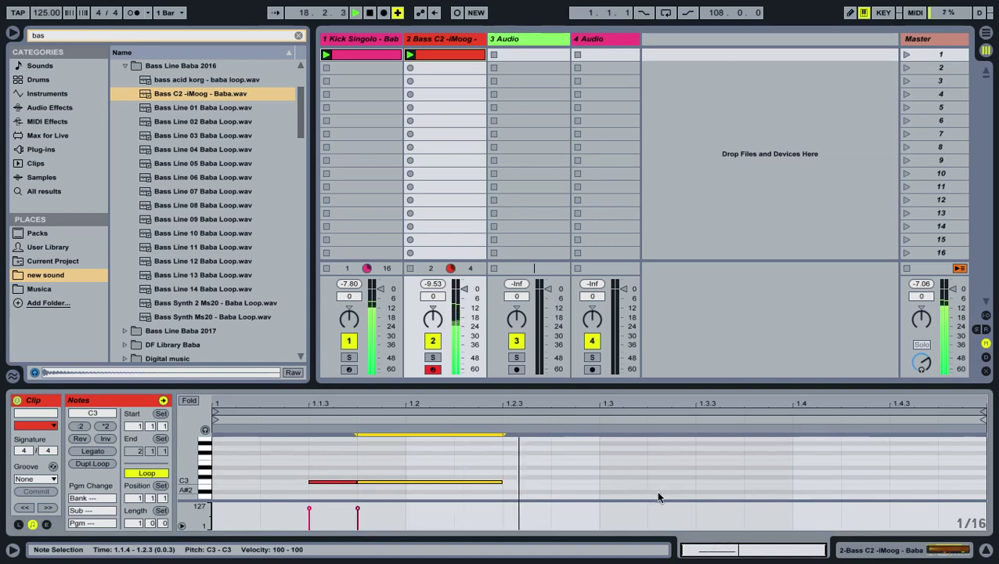
Step: Add a sixteenth-long C3 note after the existing bass notes and place its start at 1.2.4
{"action": "left_click", "coordinate": [661, 479]}
{"action": "double_click", "coordinate": [662, 482]}
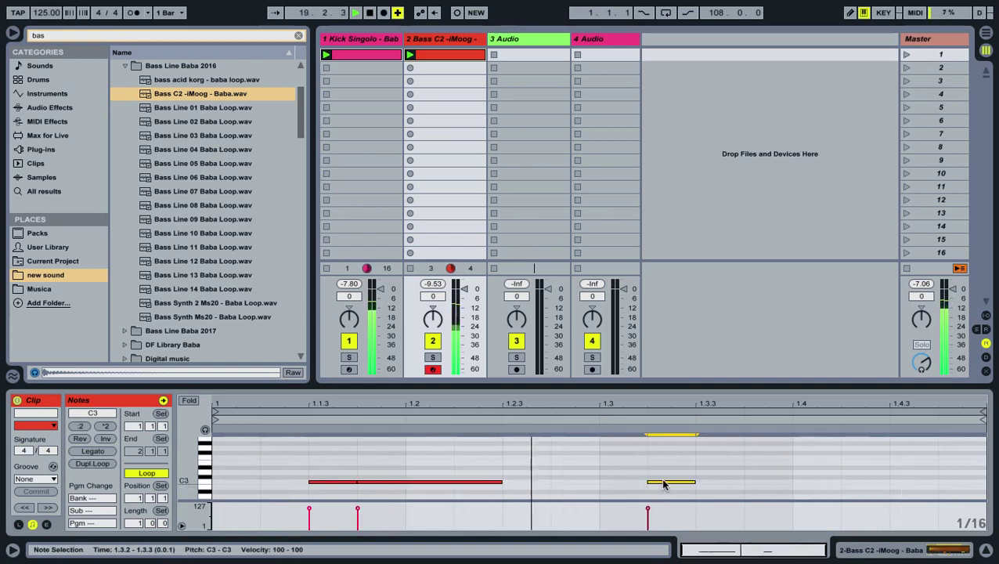
{"action": "left_click_drag", "start_coordinate": [662, 483], "coordinate": [612, 486]}
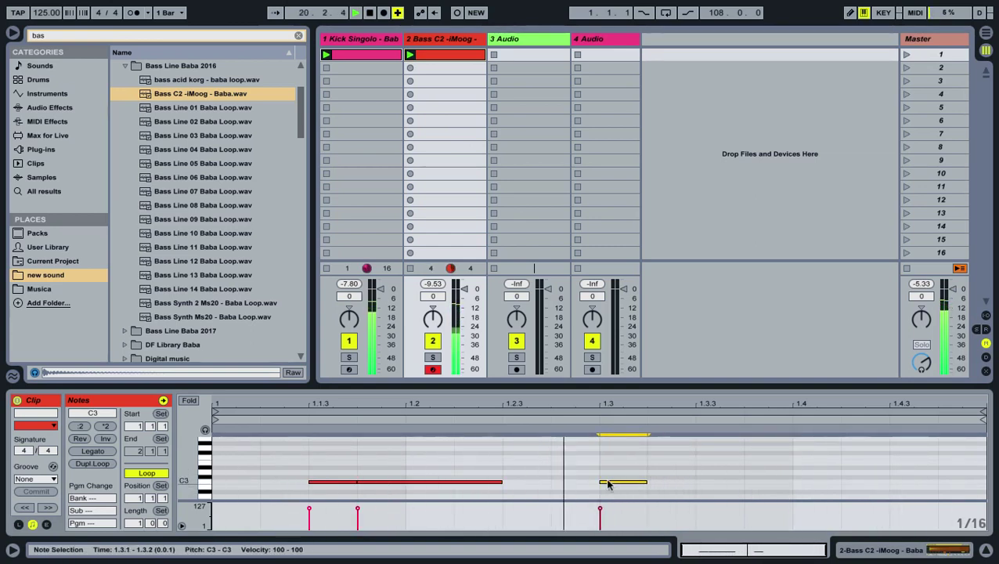
{"action": "left_click_drag", "start_coordinate": [612, 485], "coordinate": [567, 486]}
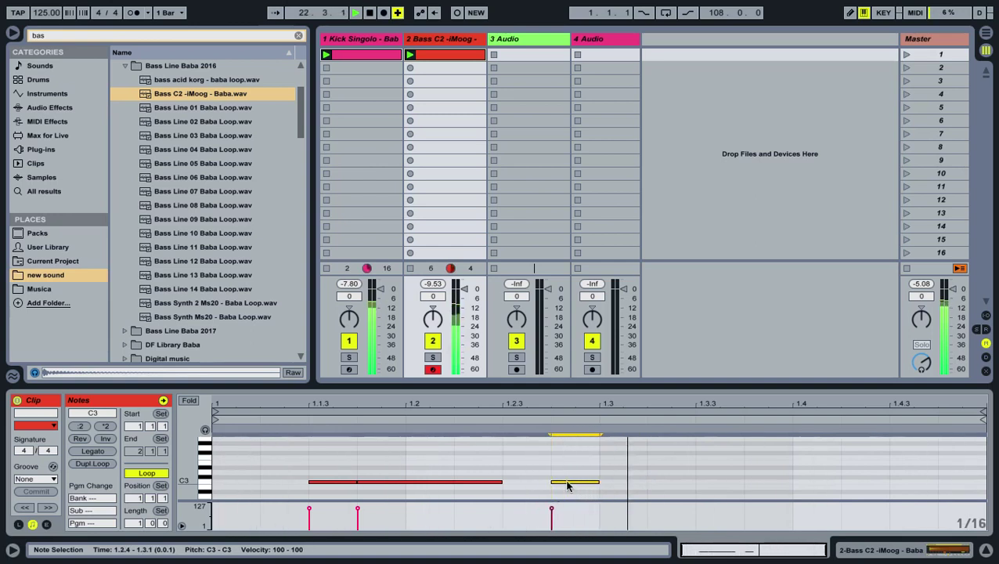
Step: Add C3 bass notes at 1.3.3 and 1.4.4, extending the 1.3.3 note to slightly past 1.4.1
{"action": "double_click", "coordinate": [715, 483]}
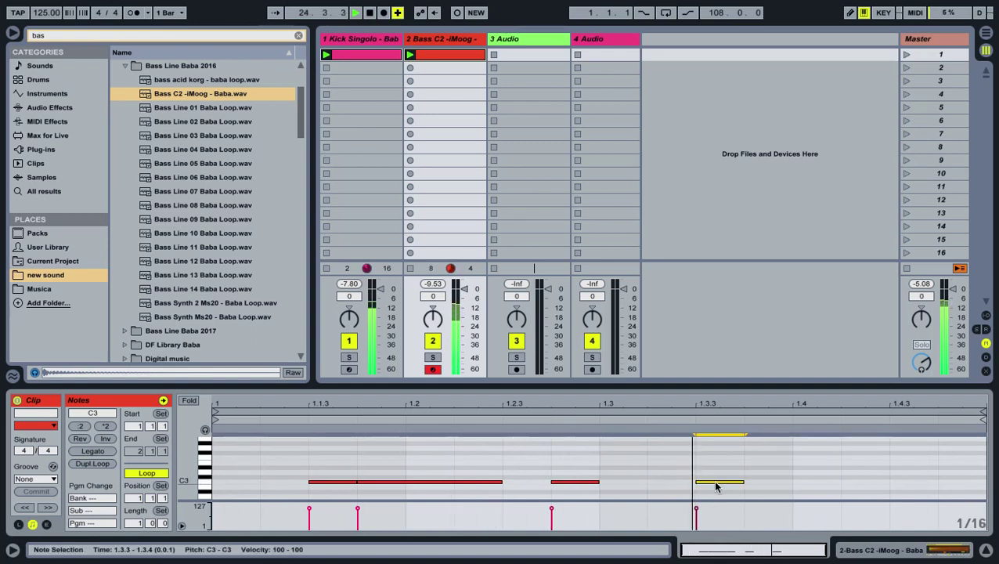
{"action": "left_click_drag", "start_coordinate": [744, 482], "coordinate": [791, 482]}
{"action": "key", "text": "XF86AudioRaiseVolume"}
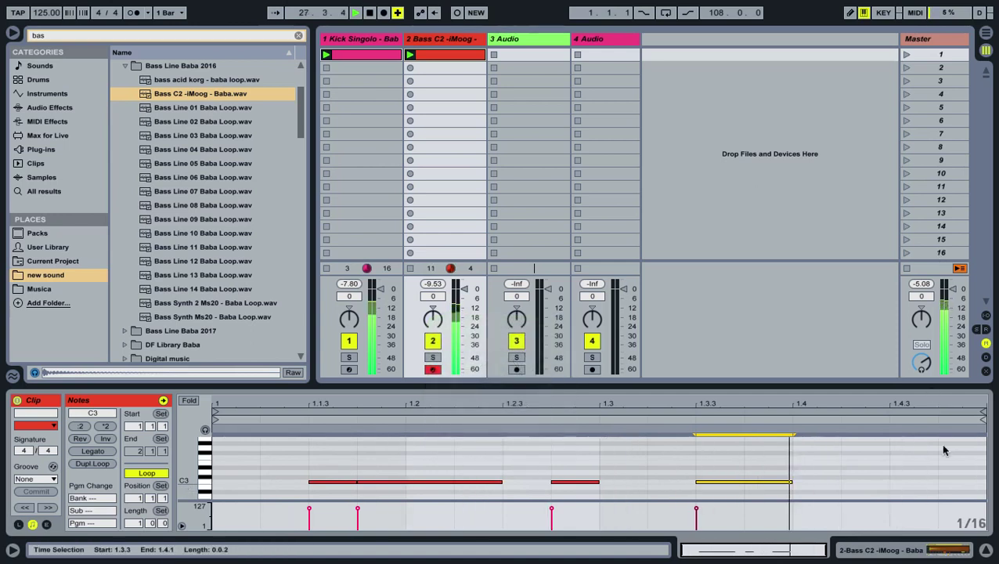
{"action": "double_click", "coordinate": [947, 483]}
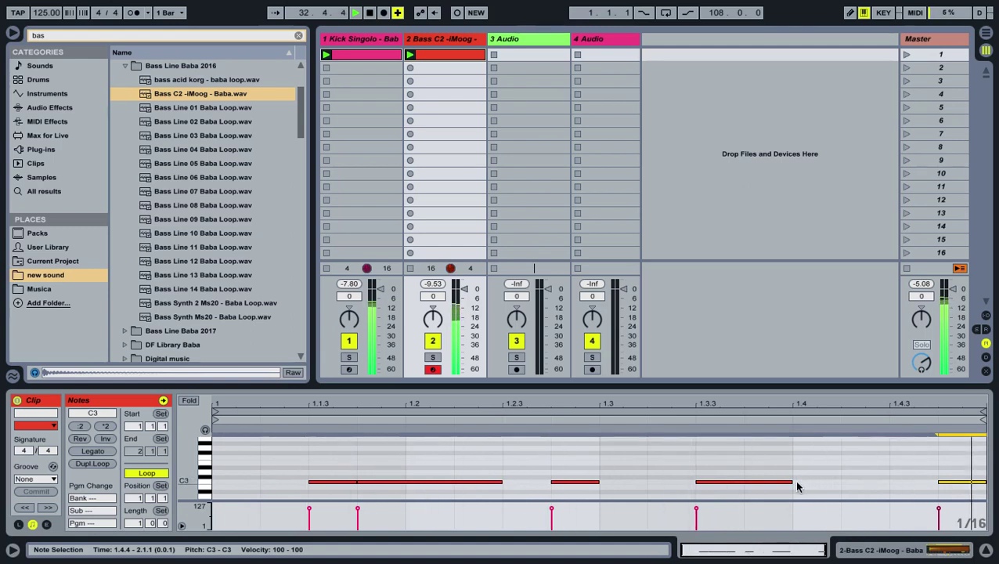
{"action": "left_click_drag", "start_coordinate": [791, 482], "coordinate": [829, 481]}
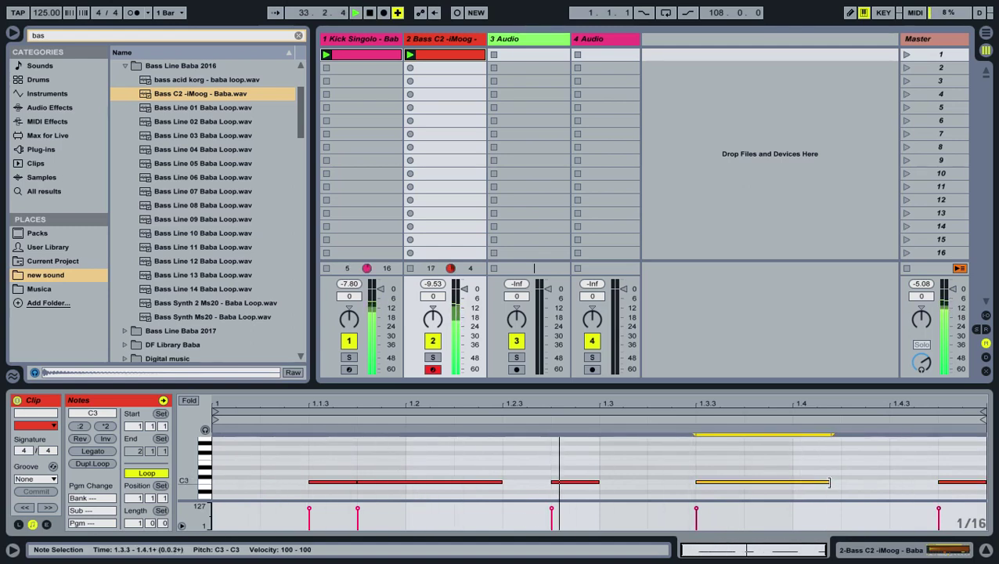
Step: Search the audio effects for "co", add a Compressor to the bass track and unfold its sidechain section
{"action": "left_click", "coordinate": [49, 107]}
{"action": "key", "text": "ctrl+f"}
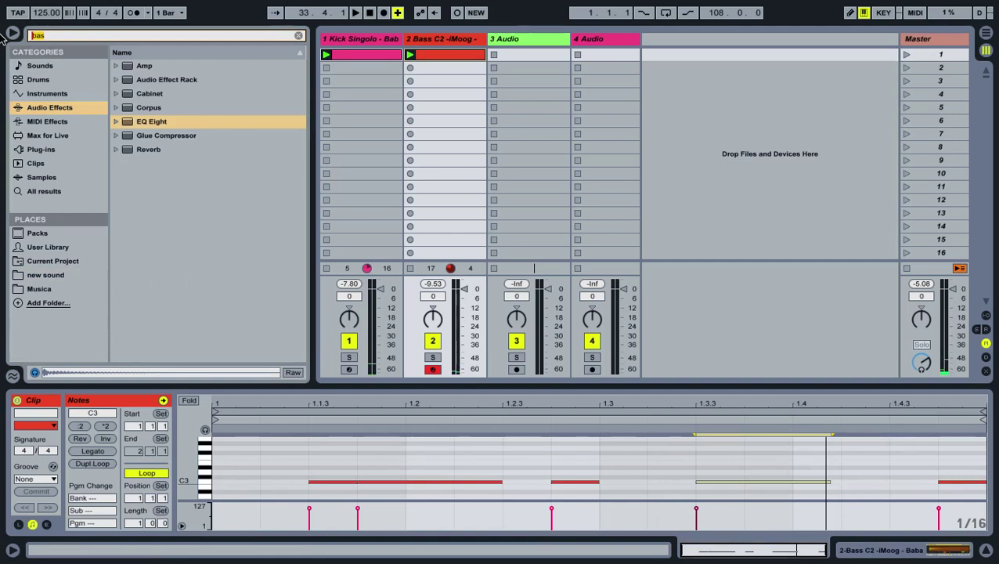
{"action": "type", "text": "co"}
{"action": "left_click_drag", "start_coordinate": [153, 96], "coordinate": [448, 93]}
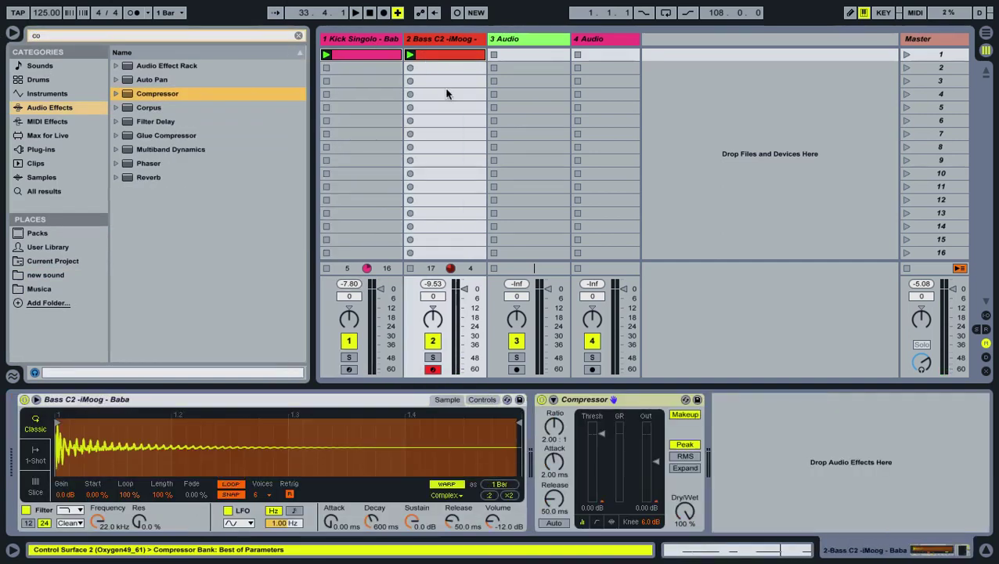
{"action": "left_click", "coordinate": [554, 400]}
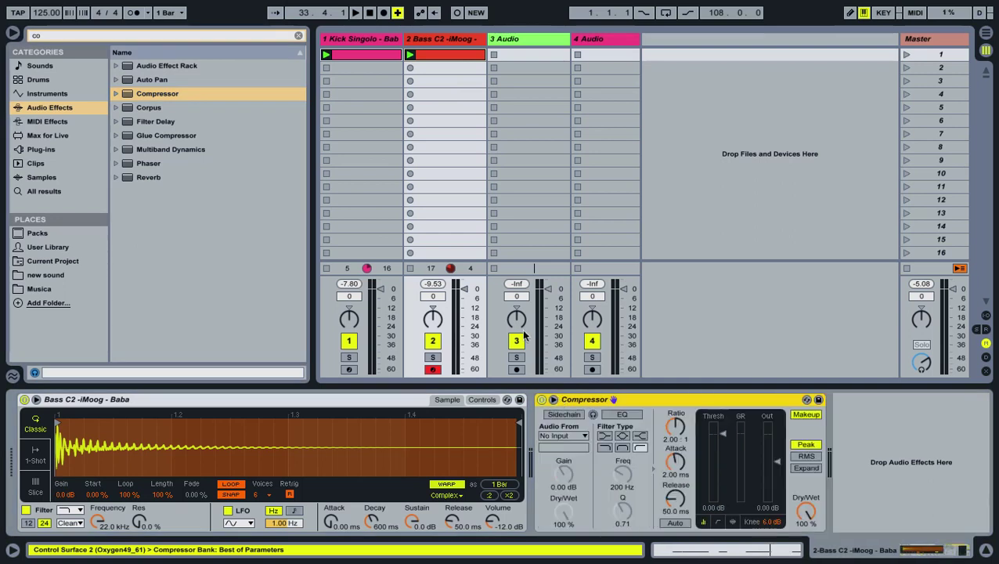
Step: Duplicate the Kick Singolo track and colour the first of the two kick tracks white
{"action": "left_click", "coordinate": [357, 38]}
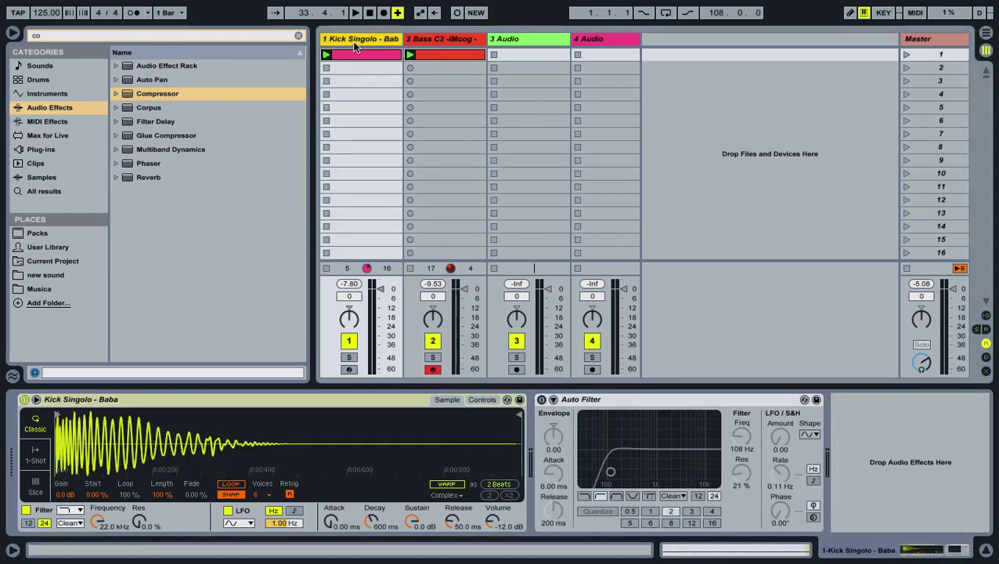
{"action": "right_click", "coordinate": [354, 46]}
{"action": "key", "text": "super+d"}
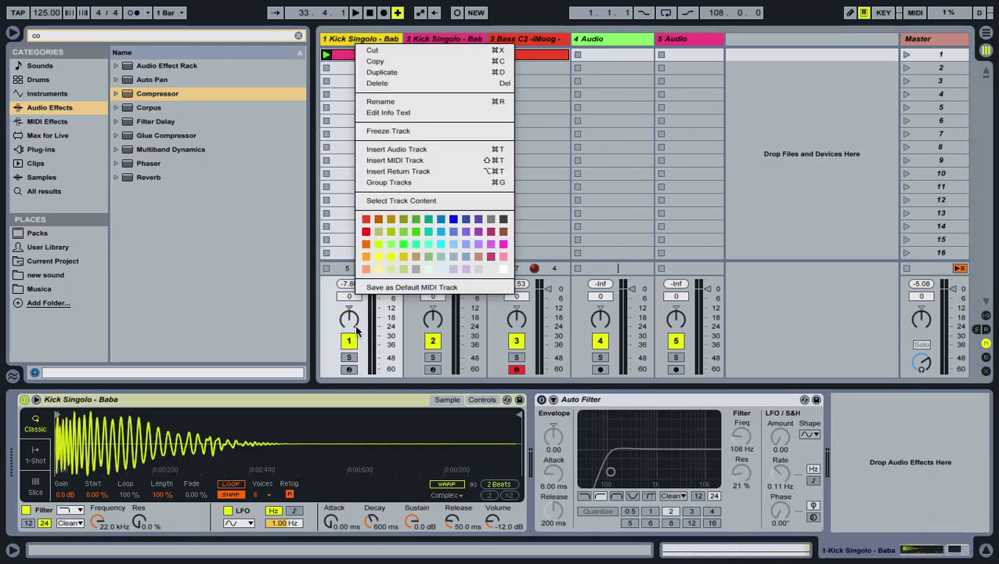
{"action": "left_click", "coordinate": [521, 276]}
Step: Deactivate the white kick track's output and rename the track "sd"
{"action": "left_click", "coordinate": [350, 340]}
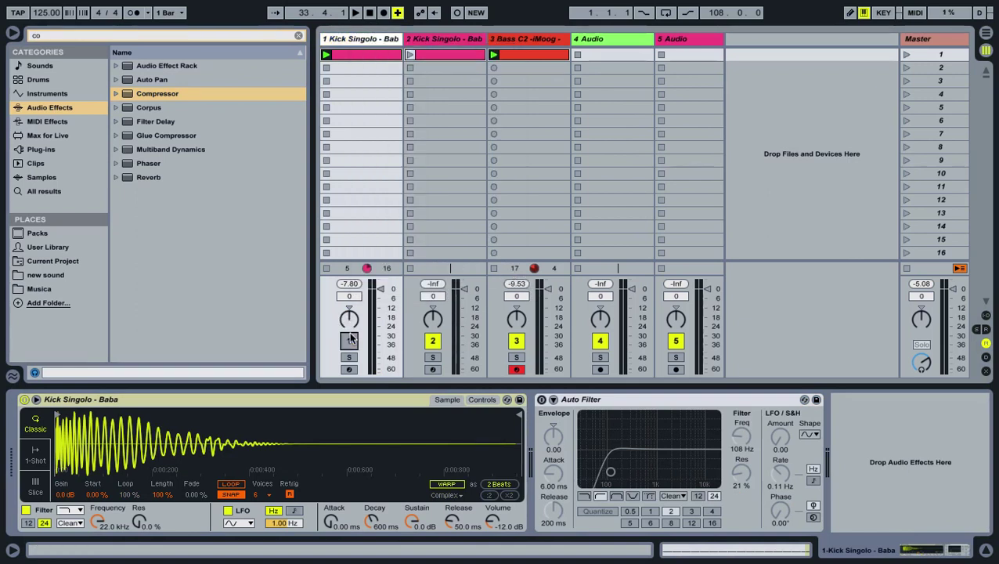
{"action": "right_click", "coordinate": [364, 37]}
{"action": "left_click", "coordinate": [393, 86]}
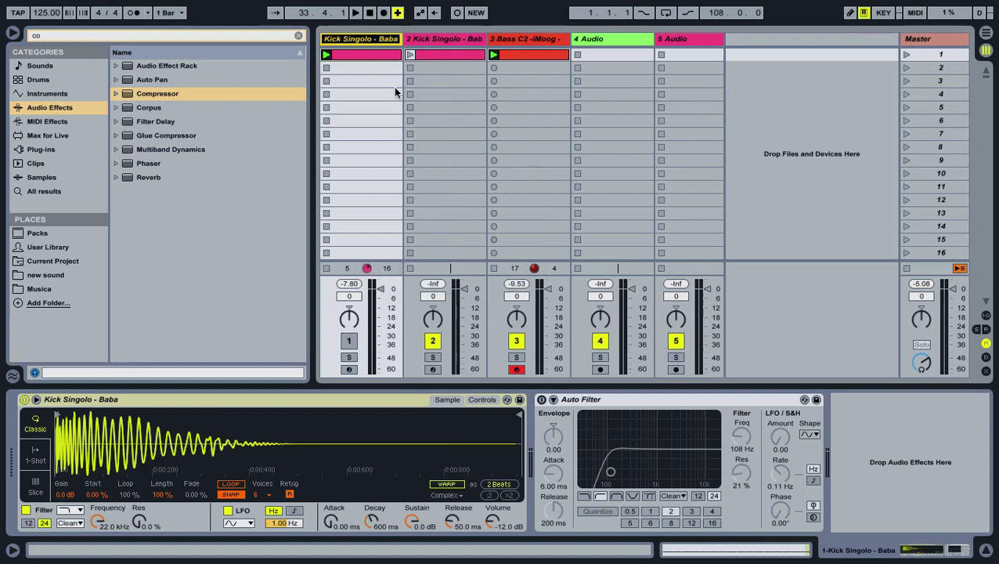
{"action": "type", "text": "sd"}
{"action": "left_click", "coordinate": [463, 148]}
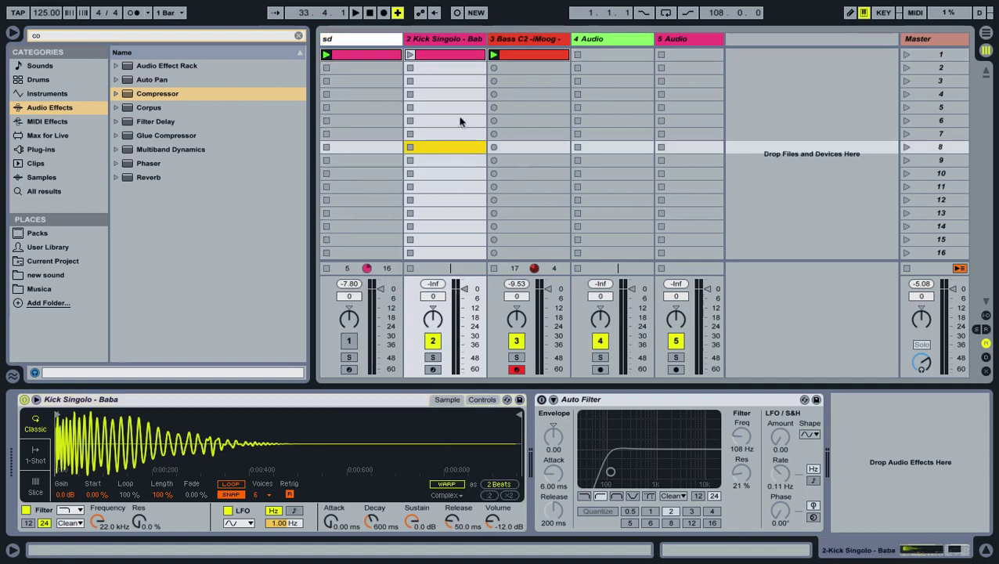
Step: Enable Sidechain on the bass track's Compressor with sd as the audio source and lower the threshold to about -19.6 dB
{"action": "left_click", "coordinate": [514, 55]}
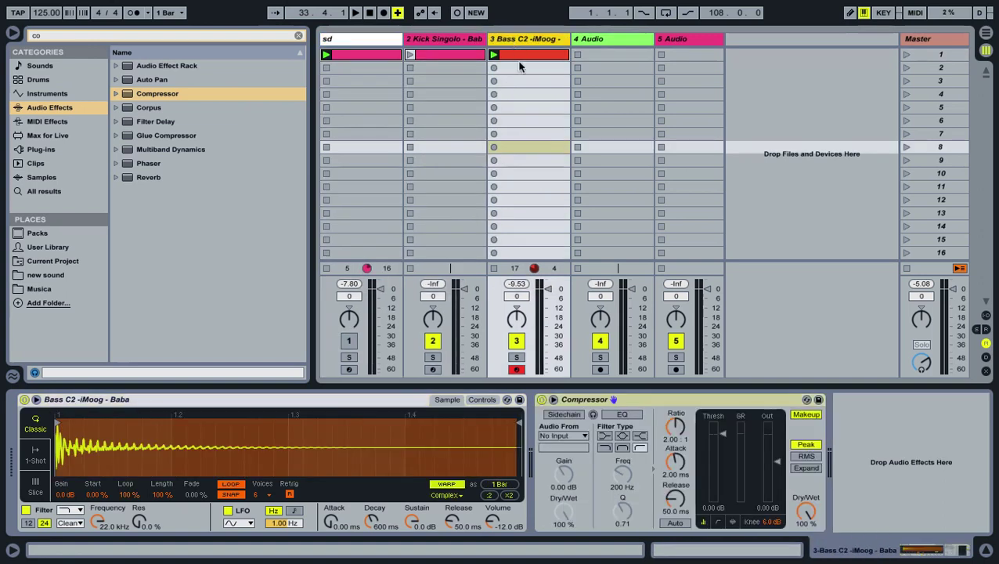
{"action": "left_click", "coordinate": [564, 414]}
{"action": "left_click", "coordinate": [563, 436]}
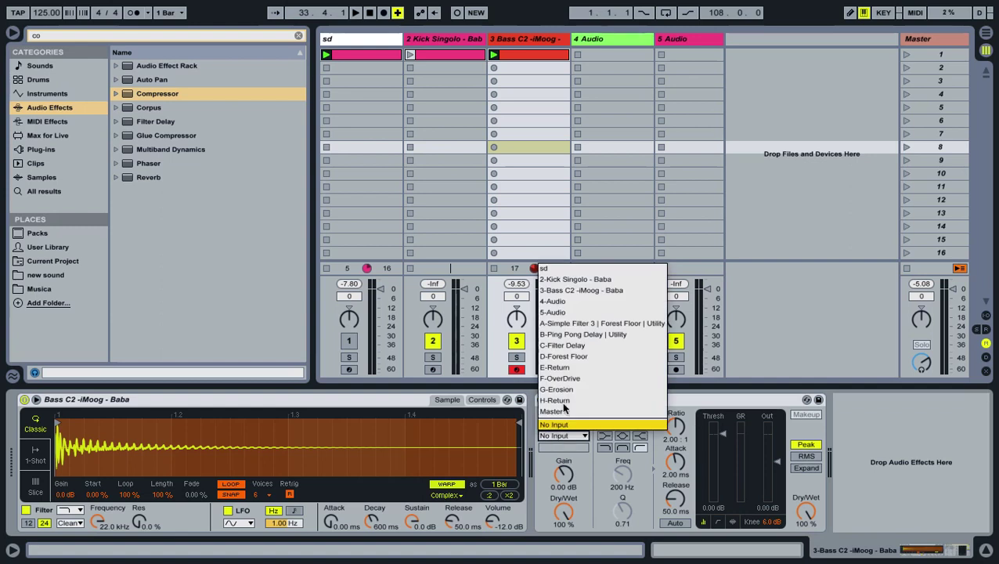
{"action": "left_click", "coordinate": [578, 269]}
{"action": "left_click_drag", "start_coordinate": [716, 473], "coordinate": [716, 461]}
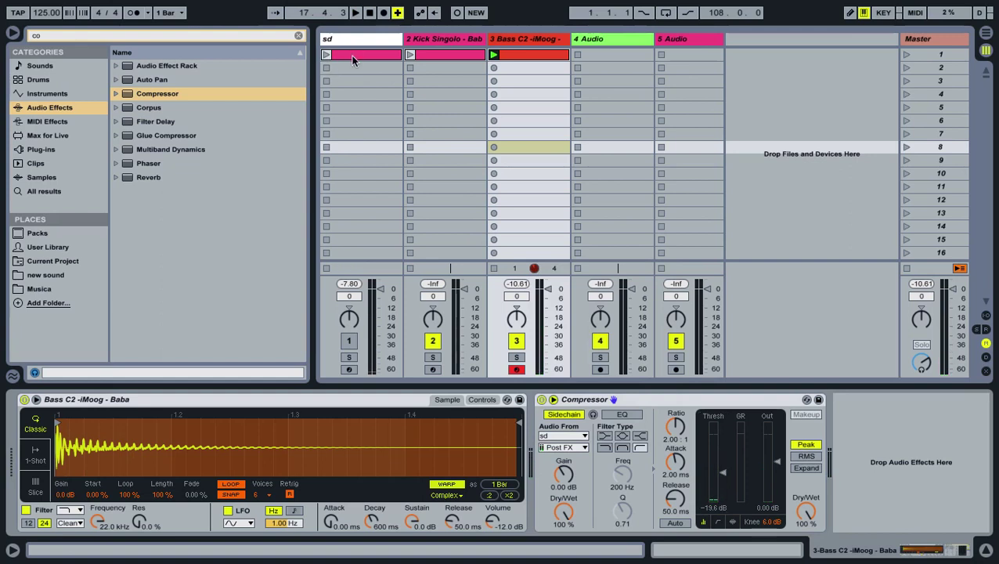
Step: Colour the sd track's clip white and launch scene 1
{"action": "right_click", "coordinate": [354, 59]}
{"action": "left_click", "coordinate": [502, 302]}
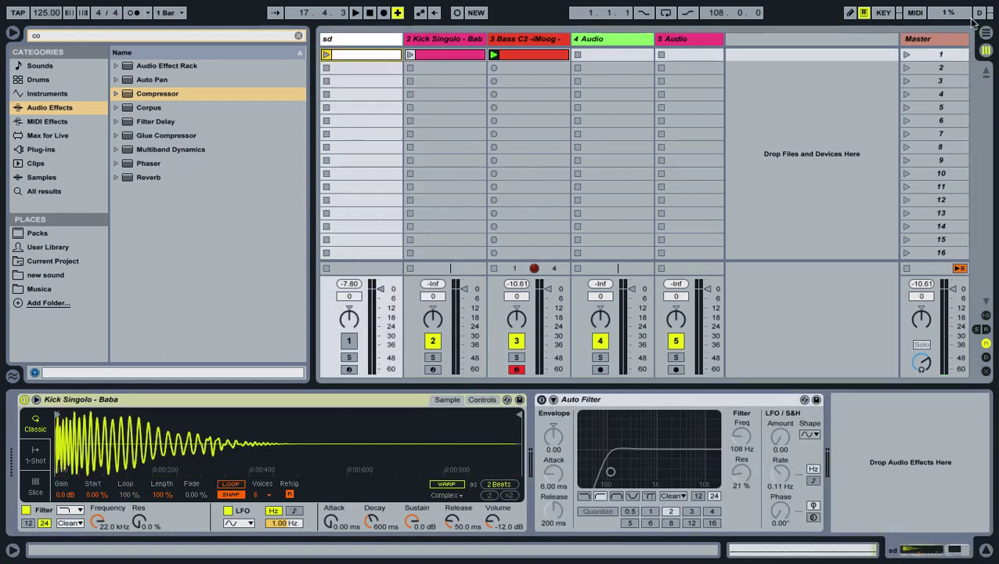
{"action": "left_click", "coordinate": [906, 54]}
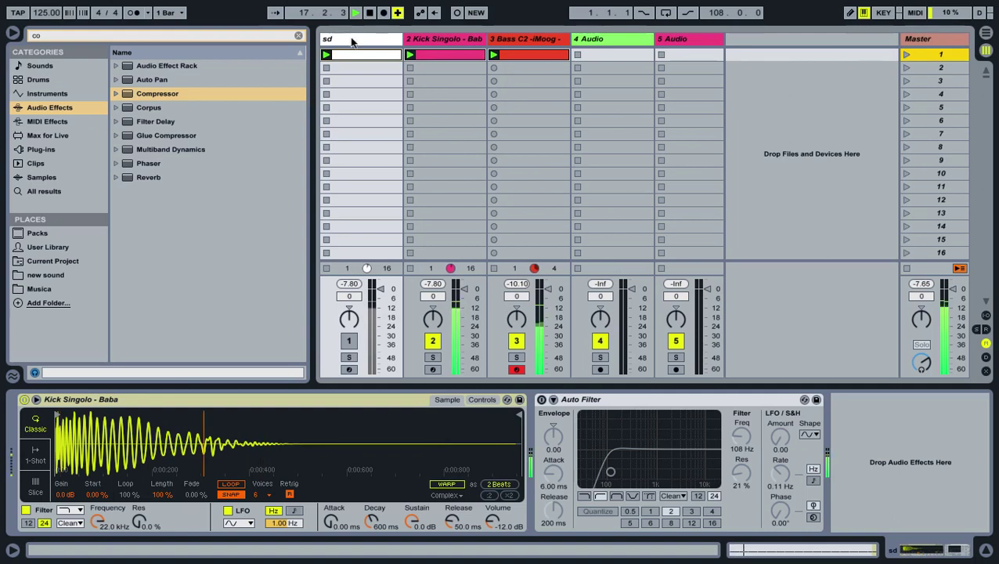
Step: Duplicate the sd clip three times to fill slots 2 to 4 of its track
{"action": "key", "text": "ctrl+d"}
{"action": "key", "text": "ctrl+d"}
{"action": "key", "text": "ctrl+d"}
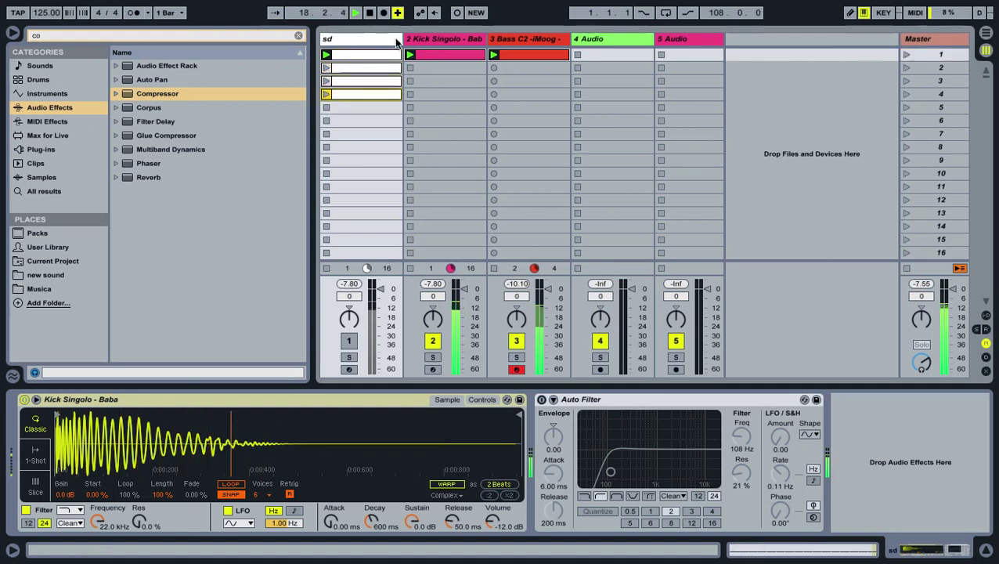
Step: Collapse the sd track to its narrowest width and hide the device detail view
{"action": "left_click", "coordinate": [355, 38]}
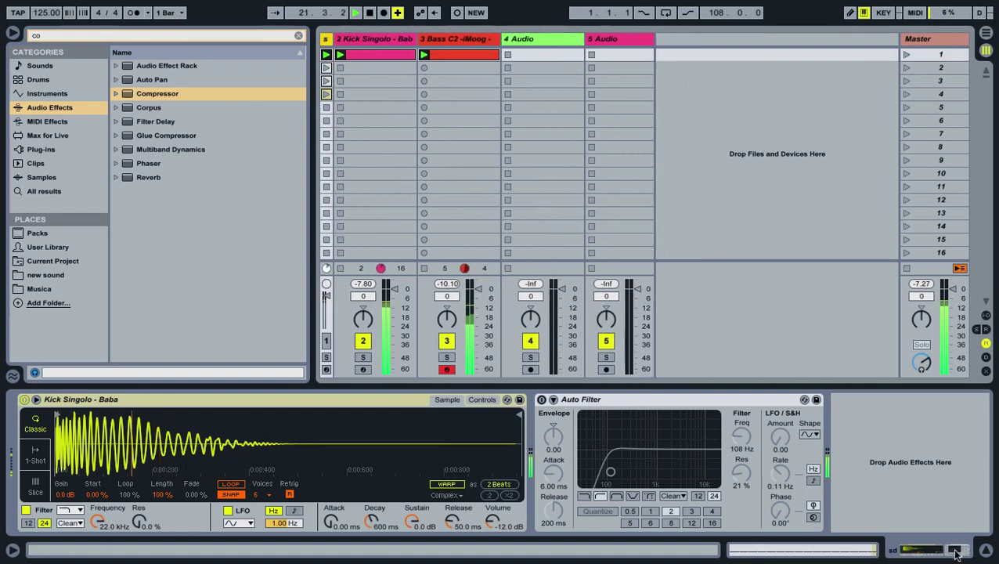
{"action": "left_click", "coordinate": [987, 552]}
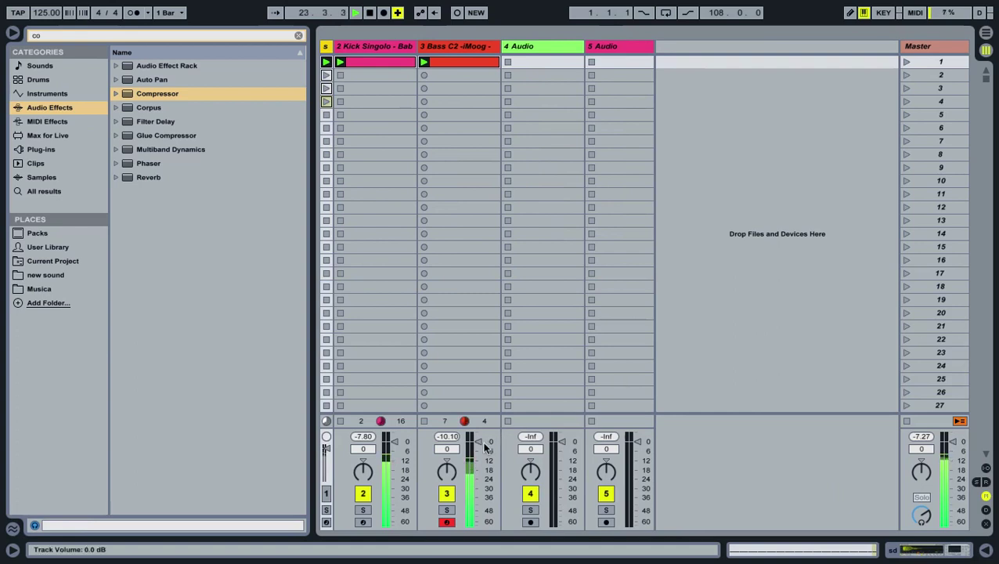
Step: Lower the bass track's volume to -2.4 dB and add an EQ Eight with band 4 cut to about -8 dB near 735 Hz
{"action": "key", "text": "XF86AudioRaiseVolume"}
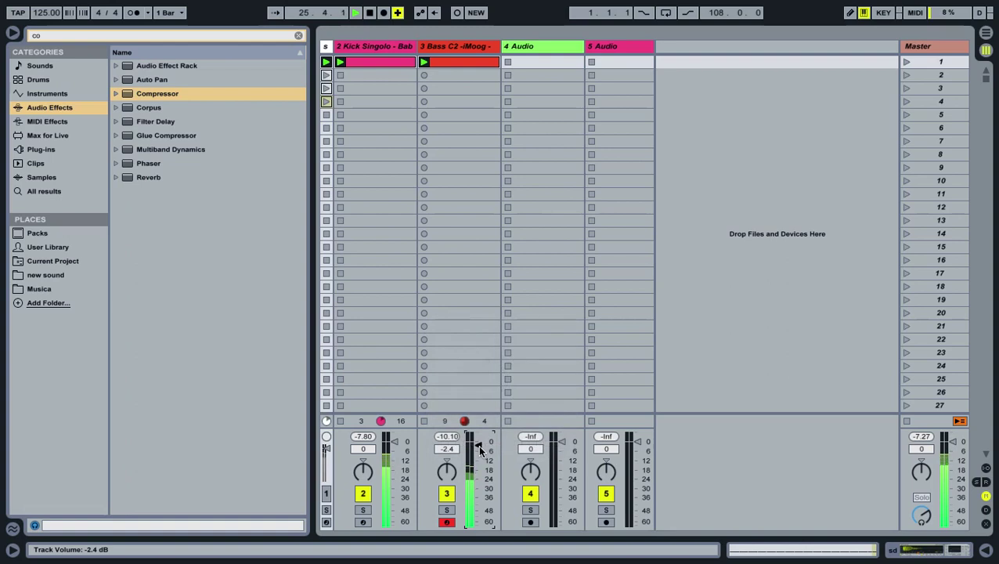
{"action": "left_click", "coordinate": [454, 49]}
{"action": "left_click", "coordinate": [35, 36]}
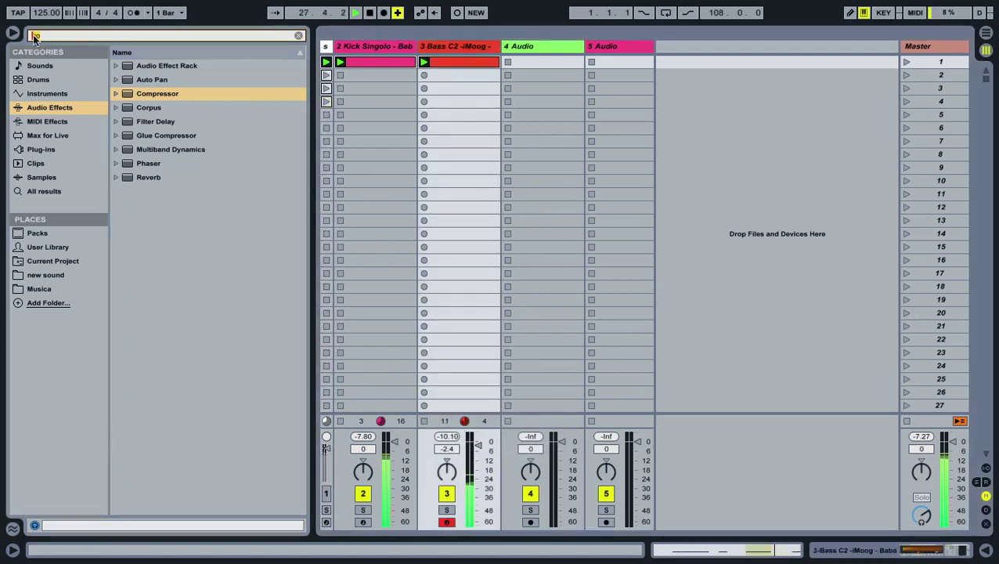
{"action": "type", "text": "eq"}
{"action": "left_click_drag", "start_coordinate": [149, 80], "coordinate": [459, 40]}
{"action": "left_click_drag", "start_coordinate": [806, 448], "coordinate": [805, 482]}
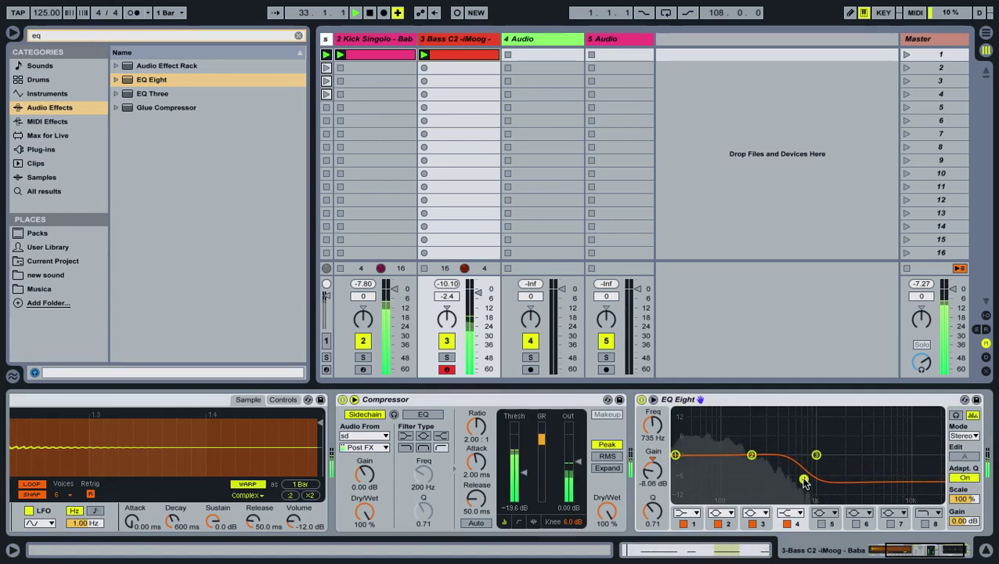
Step: Stop playback, hide the device detail view and search the new sound folder for "hat" samples
{"action": "key", "text": "ctrl+alt+l"}
{"action": "key", "text": "BackSpace"}
{"action": "key", "text": "BackSpace"}
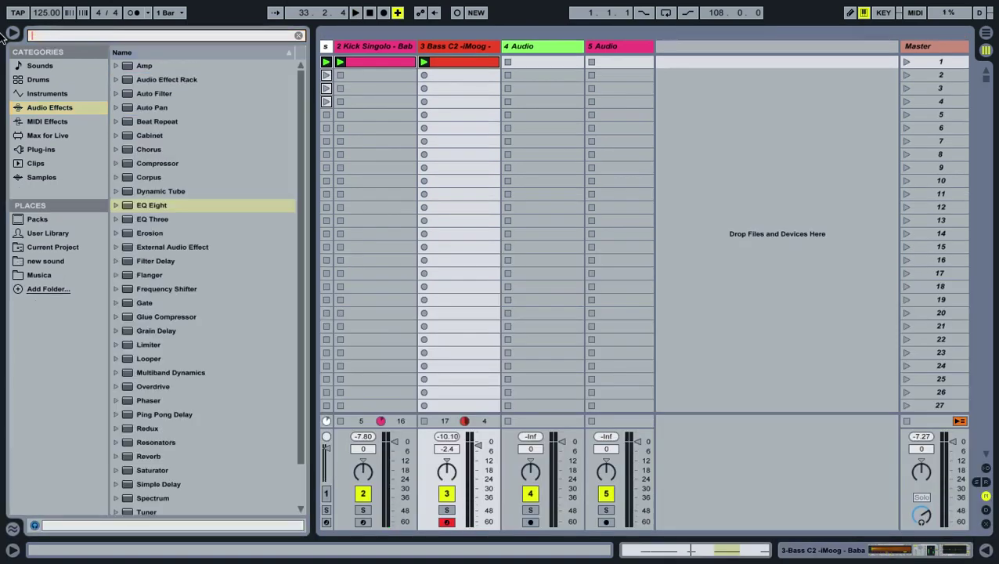
{"action": "left_click", "coordinate": [47, 261]}
{"action": "left_click", "coordinate": [47, 38]}
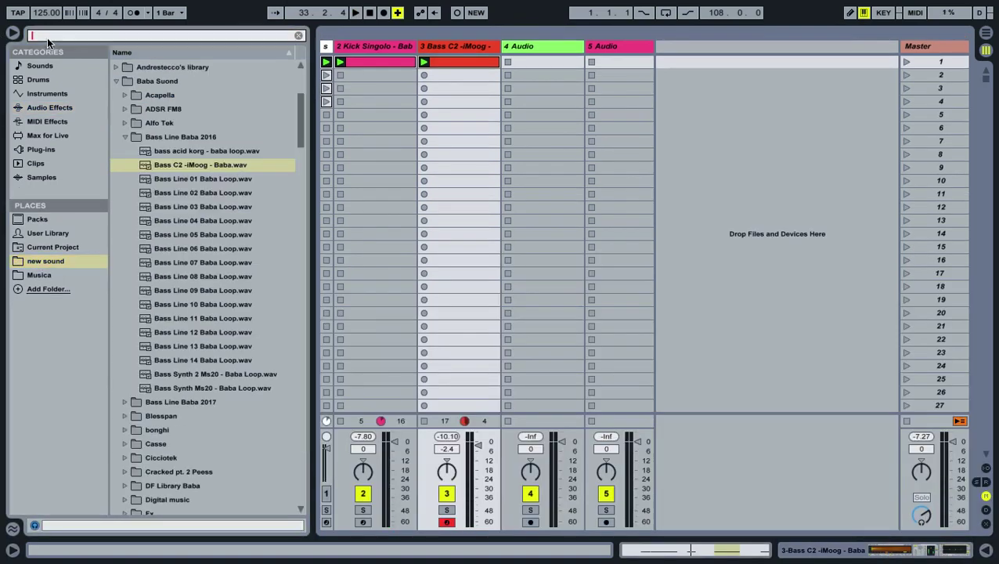
{"action": "type", "text": "hat"}
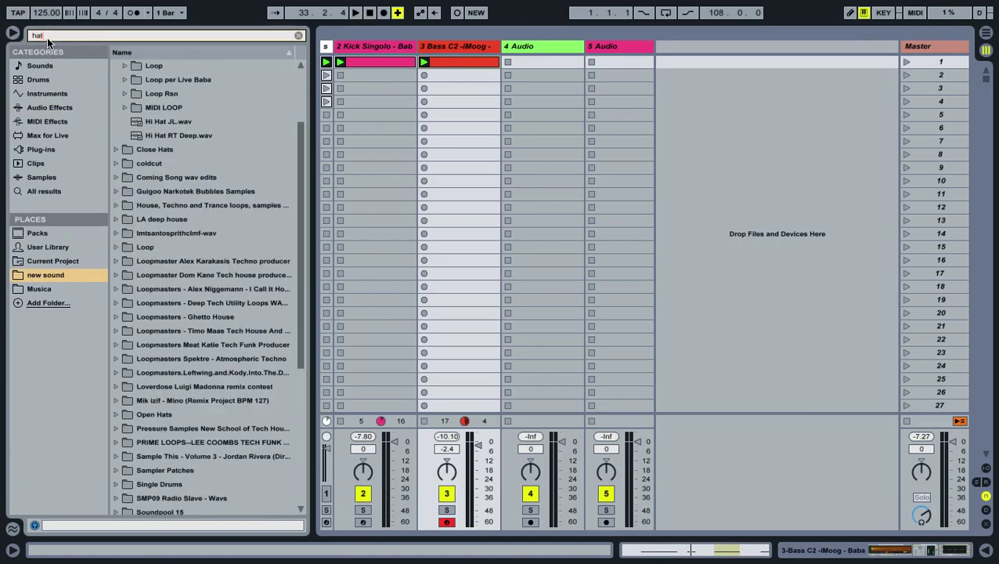
{"action": "scroll", "coordinate": [192, 217], "scroll_direction": "down", "scroll_amount": 6}
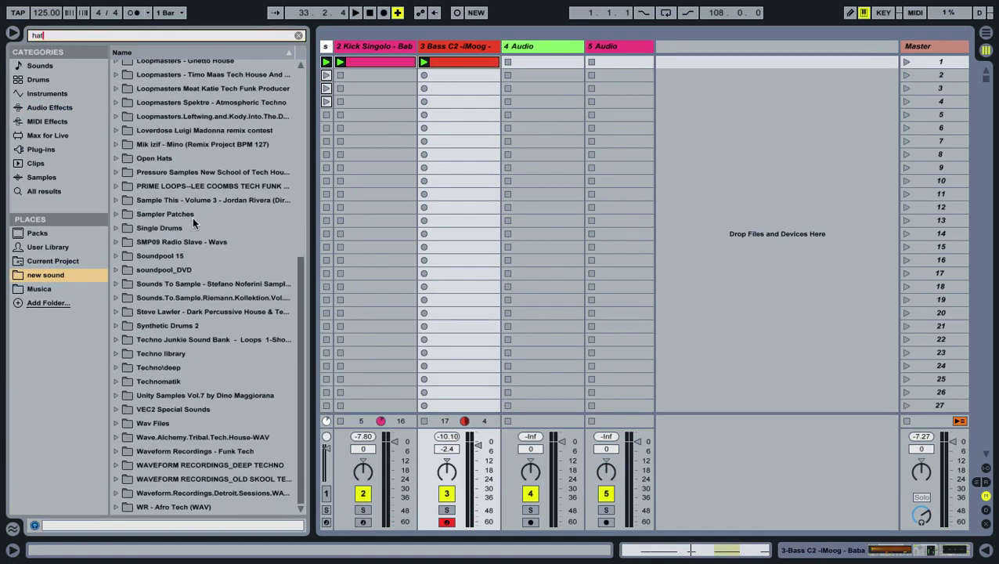
{"action": "scroll", "coordinate": [191, 216], "scroll_direction": "up", "scroll_amount": 9}
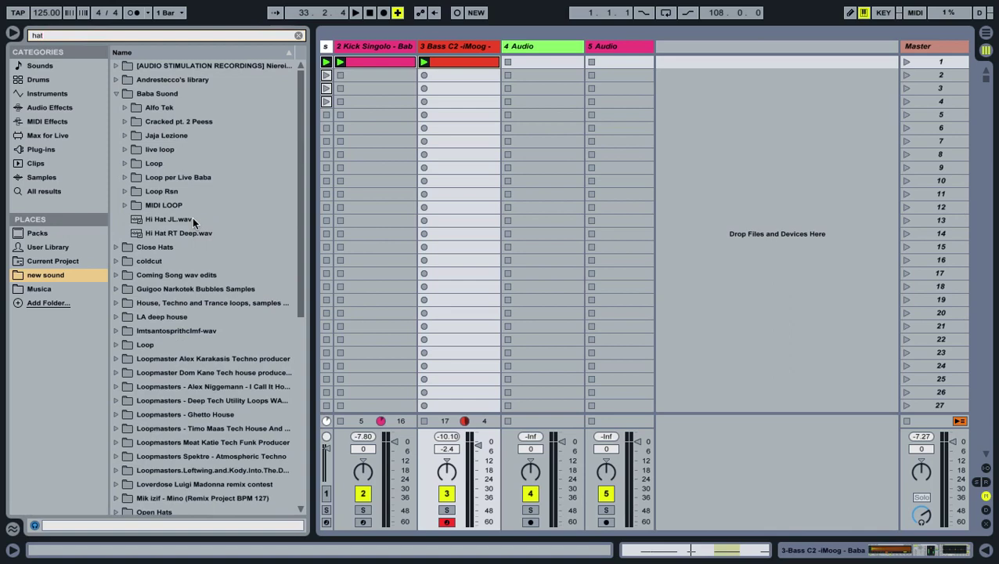
Step: Browse the hat results in the Drums category and audition the samples in the Hihat folder of Drum Hits
{"action": "left_click", "coordinate": [42, 82]}
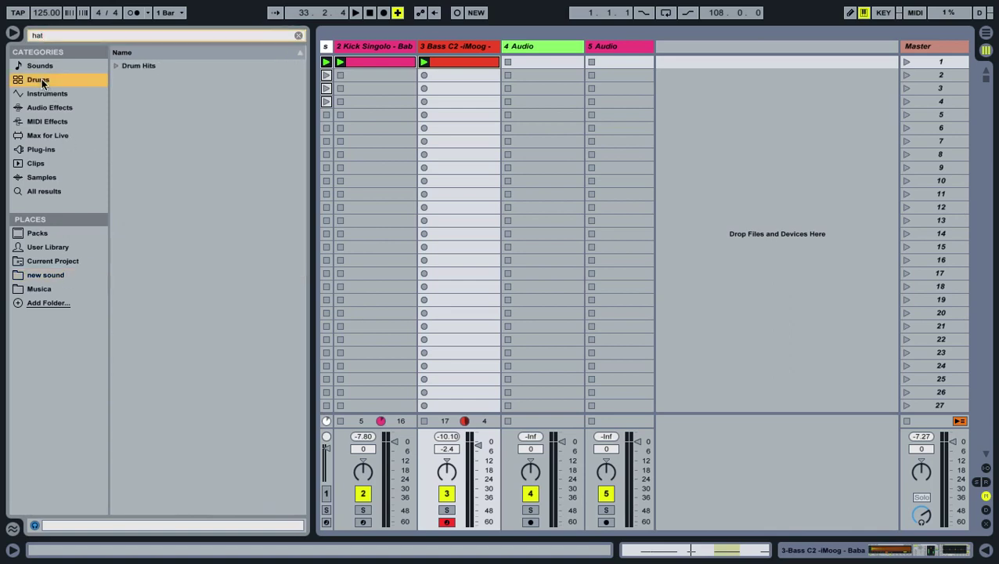
{"action": "left_click", "coordinate": [115, 67]}
{"action": "left_click", "coordinate": [124, 94]}
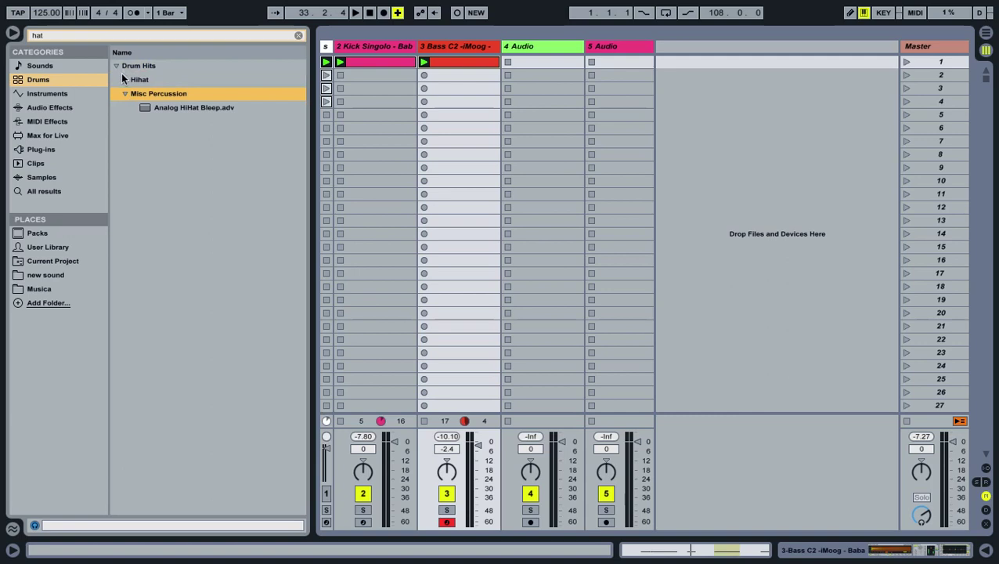
{"action": "left_click", "coordinate": [124, 79]}
{"action": "left_click", "coordinate": [149, 94]}
{"action": "key", "text": "Down"}
{"action": "key", "text": "Down"}
{"action": "key", "text": "Down"}
{"action": "key", "text": "Up"}
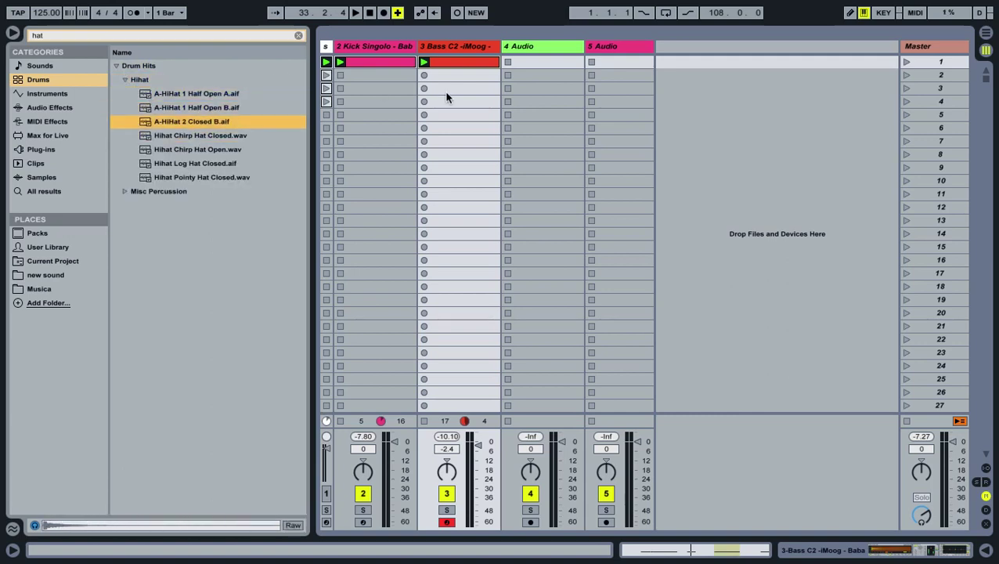
Step: Load an empty Drum Rack on a new track and move that track directly after the bass track
{"action": "double_click", "coordinate": [55, 38]}
{"action": "key", "text": "BackSpace"}
{"action": "left_click", "coordinate": [43, 82]}
{"action": "left_click", "coordinate": [116, 68]}
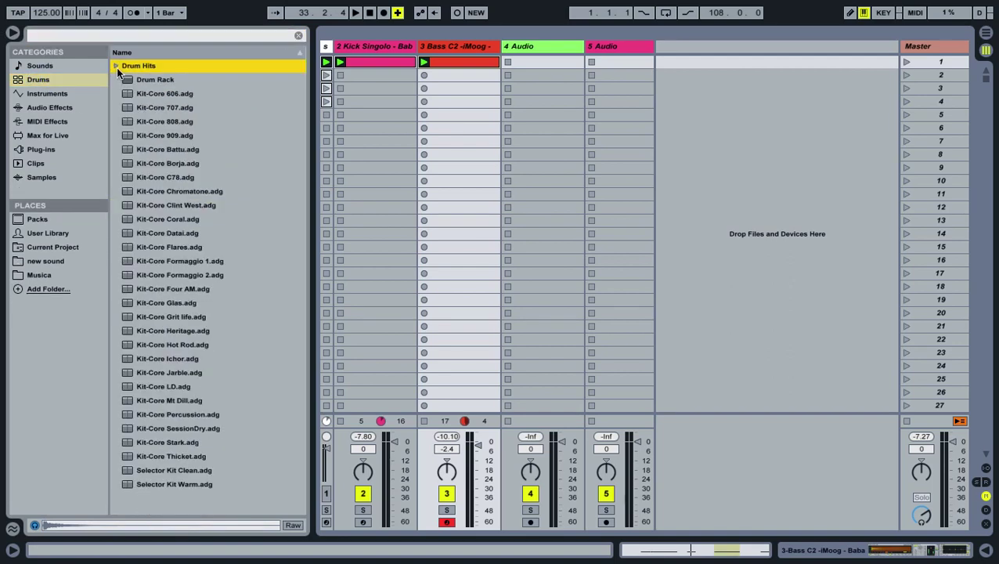
{"action": "left_click_drag", "start_coordinate": [125, 81], "coordinate": [681, 55]}
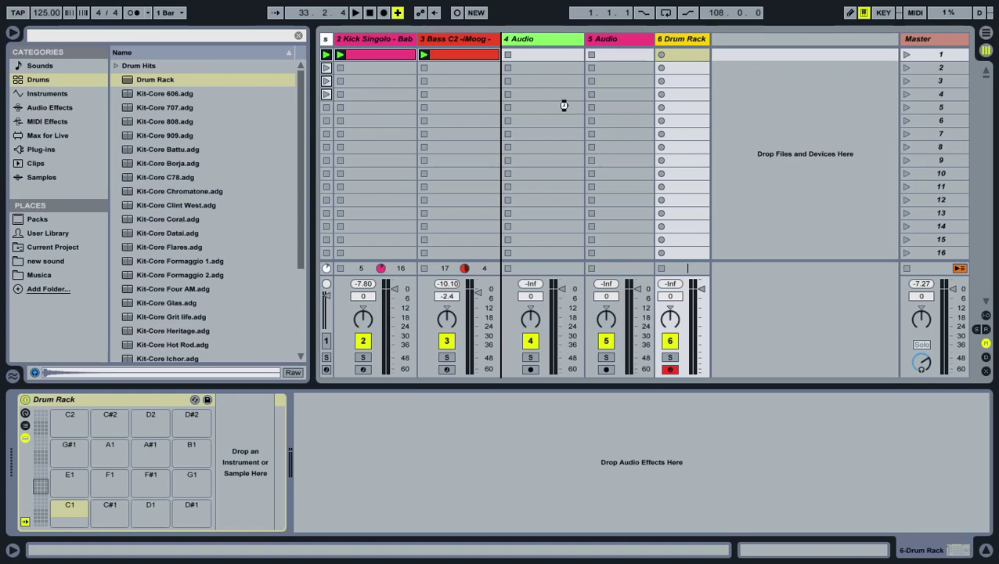
{"action": "left_click_drag", "start_coordinate": [681, 39], "coordinate": [517, 38]}
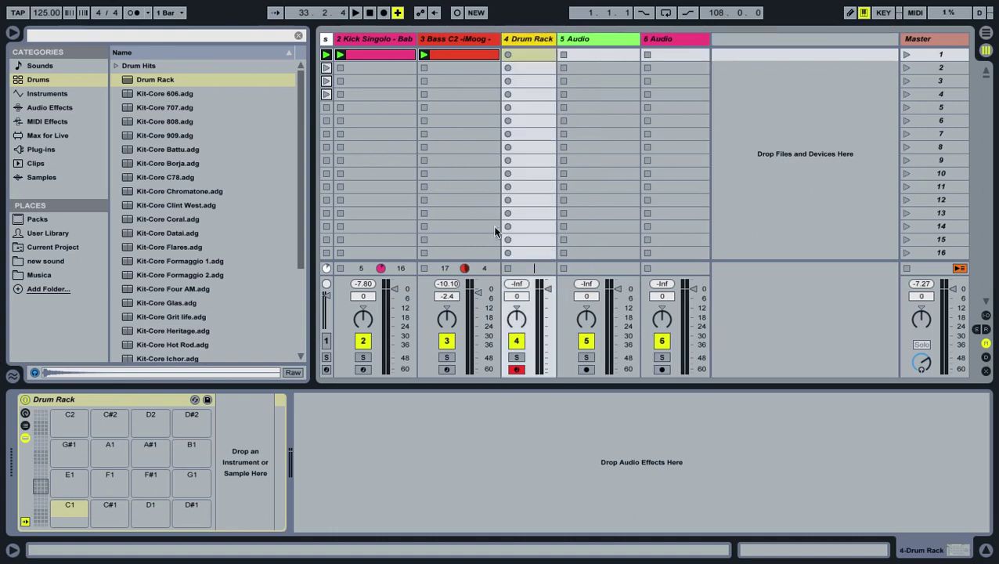
Step: Search the Drums category for "hat", audition the hi-hats and load Hihat Pointy Hat Closed.wav onto the Drum Rack's C1 pad
{"action": "left_click", "coordinate": [94, 34]}
{"action": "type", "text": "hat"}
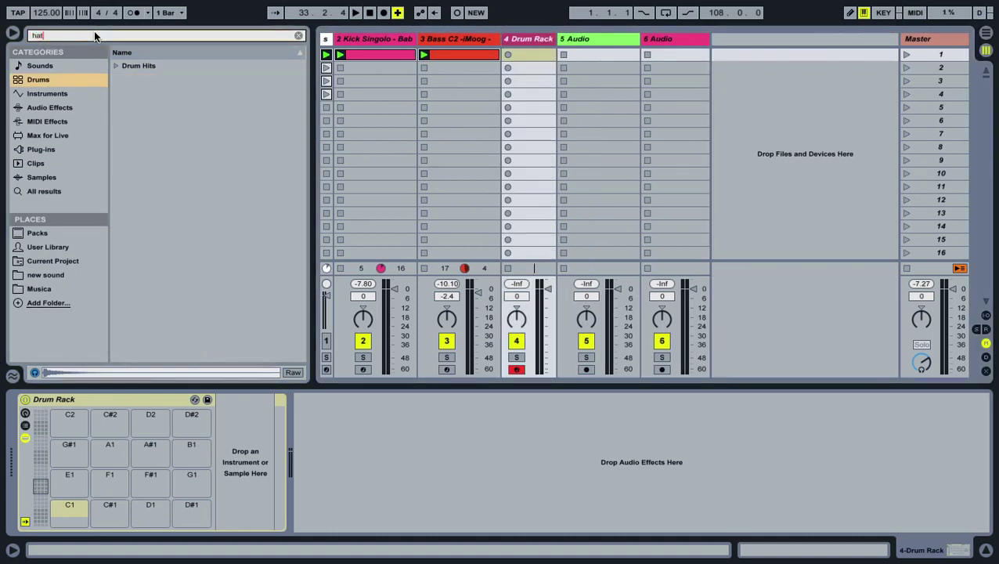
{"action": "left_click", "coordinate": [116, 67]}
{"action": "left_click", "coordinate": [154, 108]}
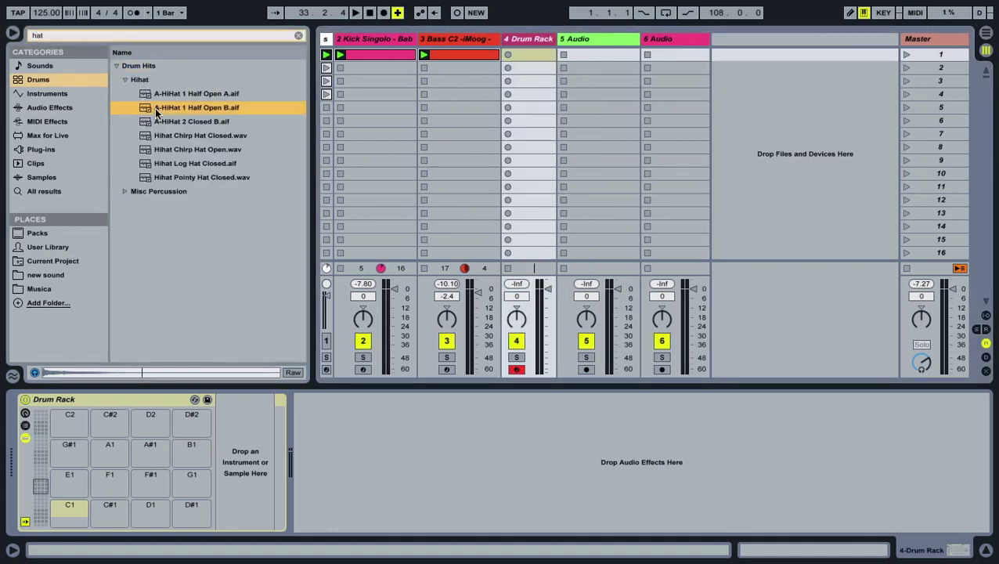
{"action": "key", "text": "Down"}
{"action": "key", "text": "Down"}
{"action": "key", "text": "Down"}
{"action": "key", "text": "Up"}
{"action": "key", "text": "Down"}
{"action": "key", "text": "Down"}
{"action": "key", "text": "Down"}
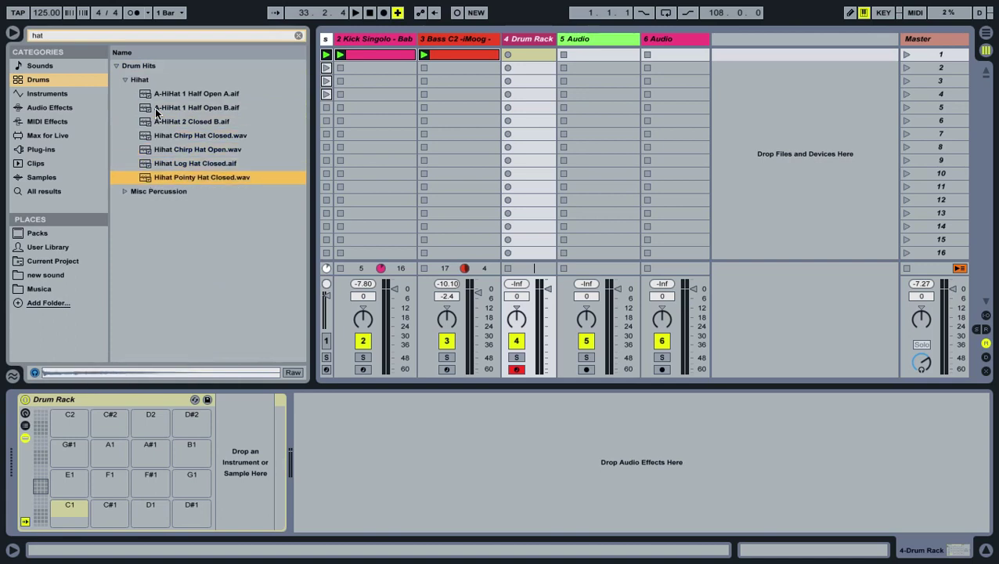
{"action": "key", "text": "Up"}
{"action": "key", "text": "Down"}
{"action": "left_click_drag", "start_coordinate": [73, 457], "coordinate": [69, 509]}
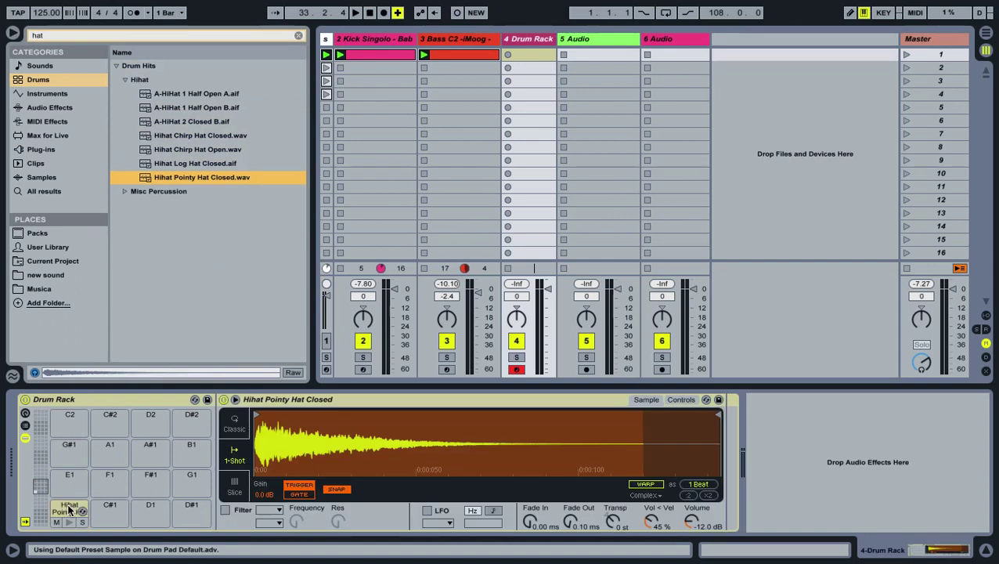
Step: Clear the browser search and create a MIDI clip in the first slot of the Drum Rack track
{"action": "left_click", "coordinate": [59, 40]}
{"action": "key", "text": "BackSpace"}
{"action": "key", "text": "BackSpace"}
{"action": "key", "text": "BackSpace"}
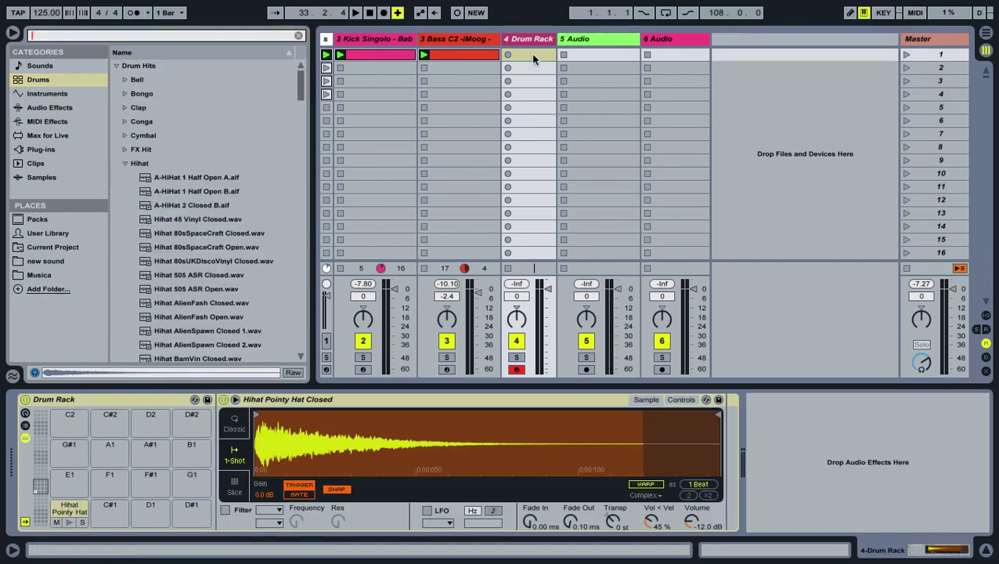
{"action": "double_click", "coordinate": [531, 54]}
Step: Draw four consecutive 1/16 hi-hat notes from the start of the clip, with velocities alternating between low and high
{"action": "double_click", "coordinate": [302, 446]}
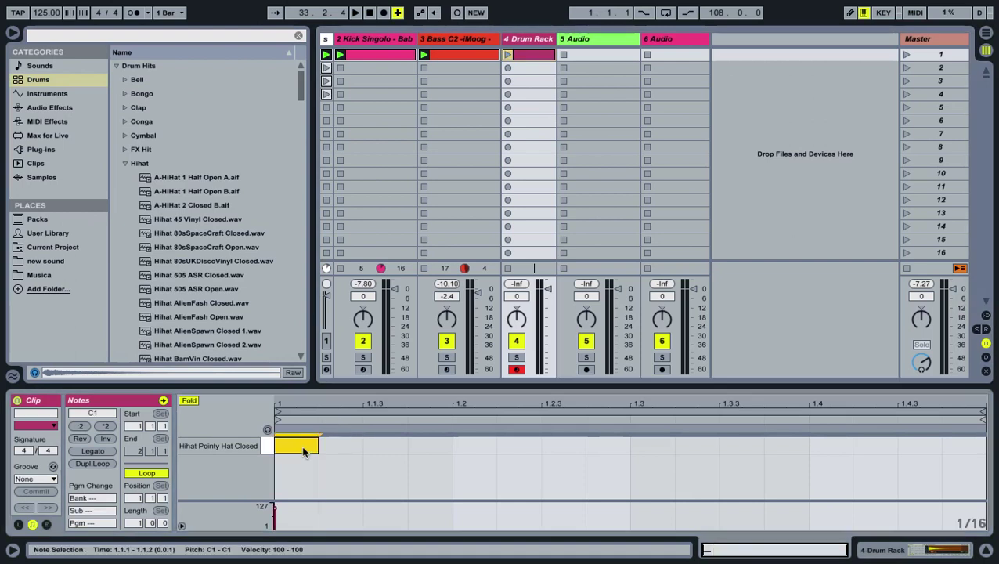
{"action": "left_click_drag", "start_coordinate": [273, 509], "coordinate": [274, 513]}
{"action": "double_click", "coordinate": [344, 446]}
{"action": "left_click_drag", "start_coordinate": [345, 449], "coordinate": [373, 483]}
{"action": "double_click", "coordinate": [374, 446]}
{"action": "left_click", "coordinate": [339, 480]}
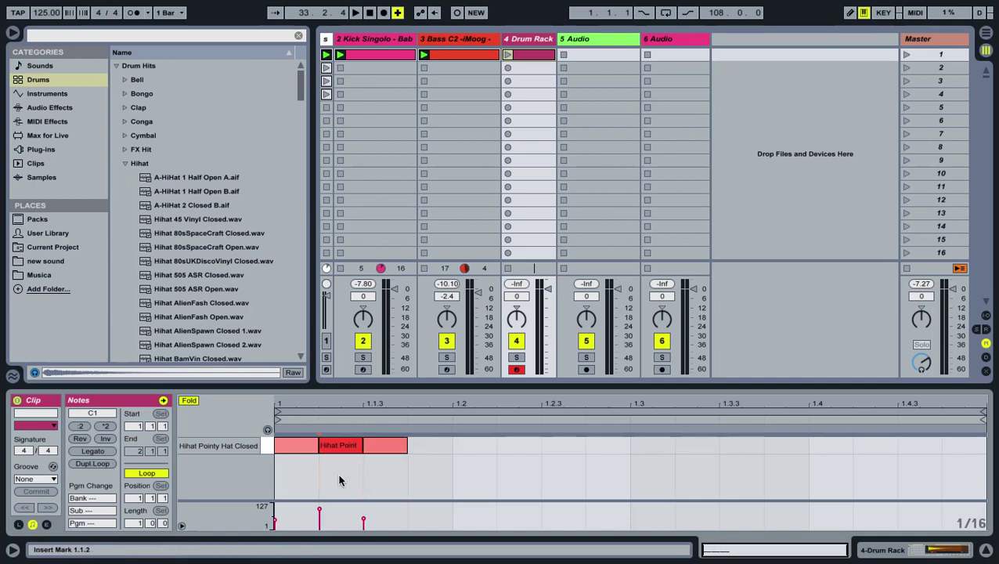
{"action": "double_click", "coordinate": [424, 448]}
{"action": "left_click_drag", "start_coordinate": [423, 448], "coordinate": [423, 455]}
Step: Duplicate the four-note hi-hat pattern three times to fill the one-bar clip
{"action": "left_click", "coordinate": [366, 448], "text": "shift"}
{"action": "key", "text": "ctrl+a"}
{"action": "key", "text": "ctrl+d"}
{"action": "key", "text": "ctrl+d"}
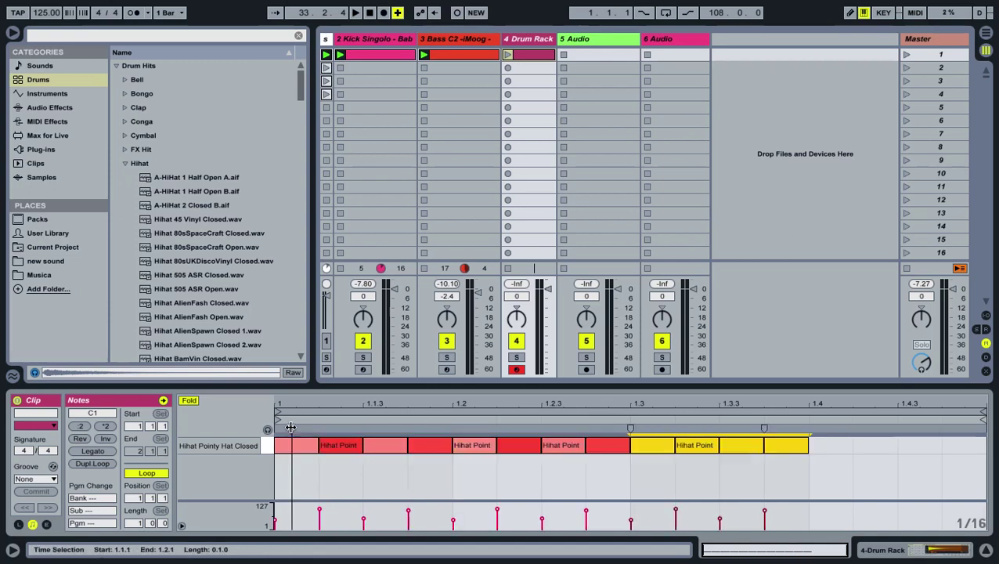
{"action": "key", "text": "ctrl+d"}
Step: With the hi-hat clip launched, set the Drum Rack track's volume to about -16.8 dB and the sample's Vol < Vel to 61 %
{"action": "left_click_drag", "start_coordinate": [528, 298], "coordinate": [529, 337]}
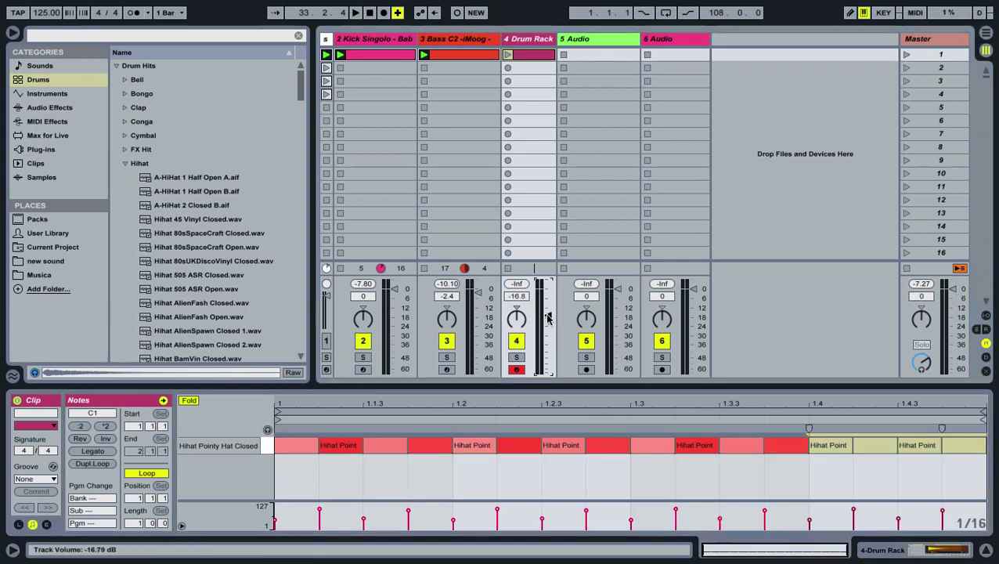
{"action": "left_click", "coordinate": [507, 56]}
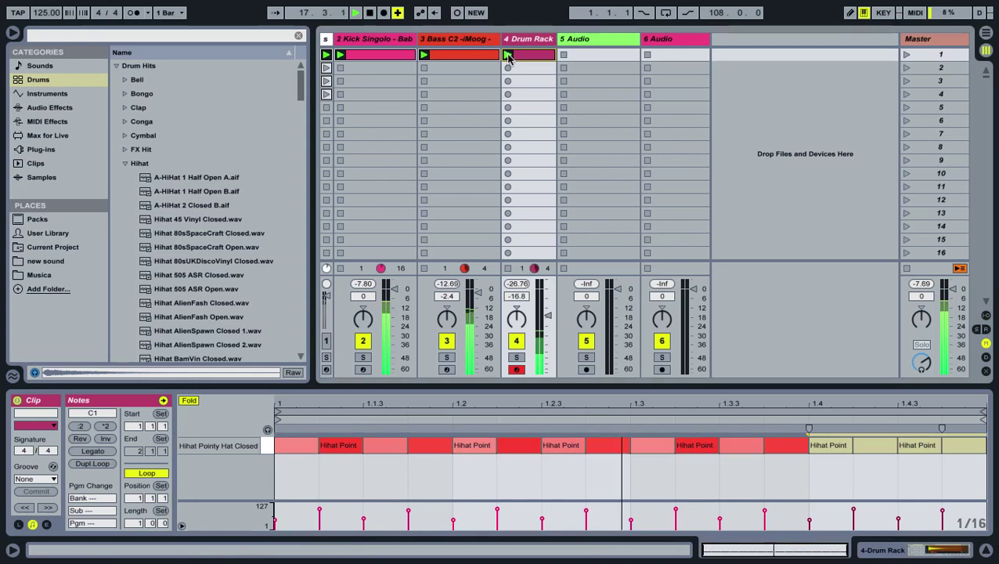
{"action": "left_click", "coordinate": [525, 39]}
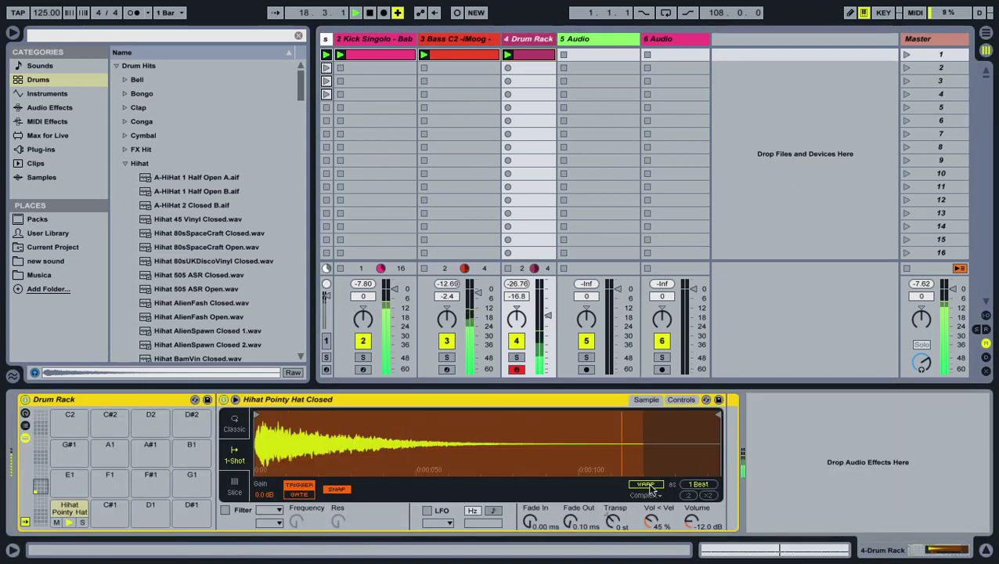
{"action": "left_click_drag", "start_coordinate": [651, 521], "coordinate": [651, 508]}
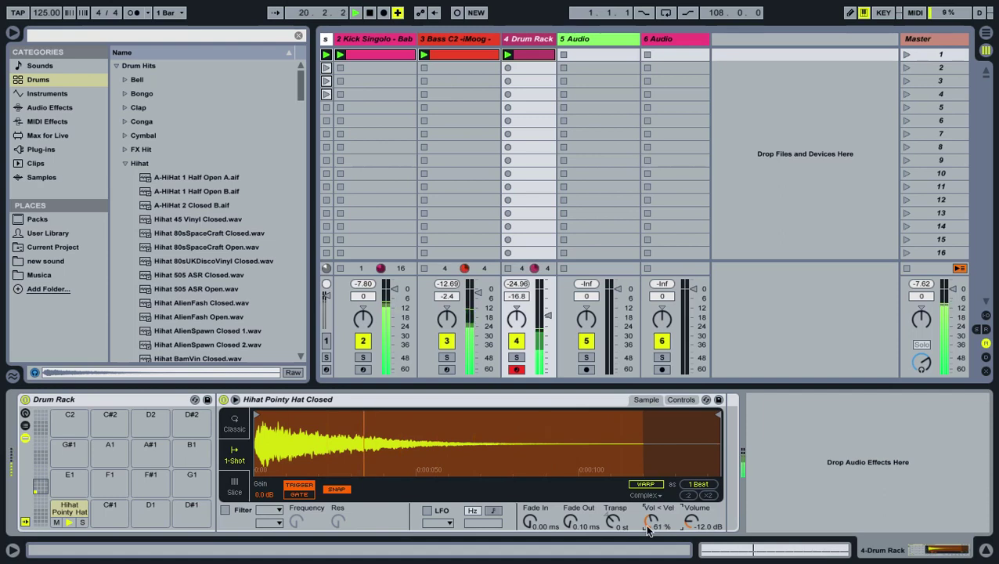
Step: Search the audio effects for "aut" and insert Auto Pan after the hi-hat sample inside the Drum Rack
{"action": "left_click", "coordinate": [45, 94]}
{"action": "left_click", "coordinate": [49, 109]}
{"action": "left_click", "coordinate": [55, 35]}
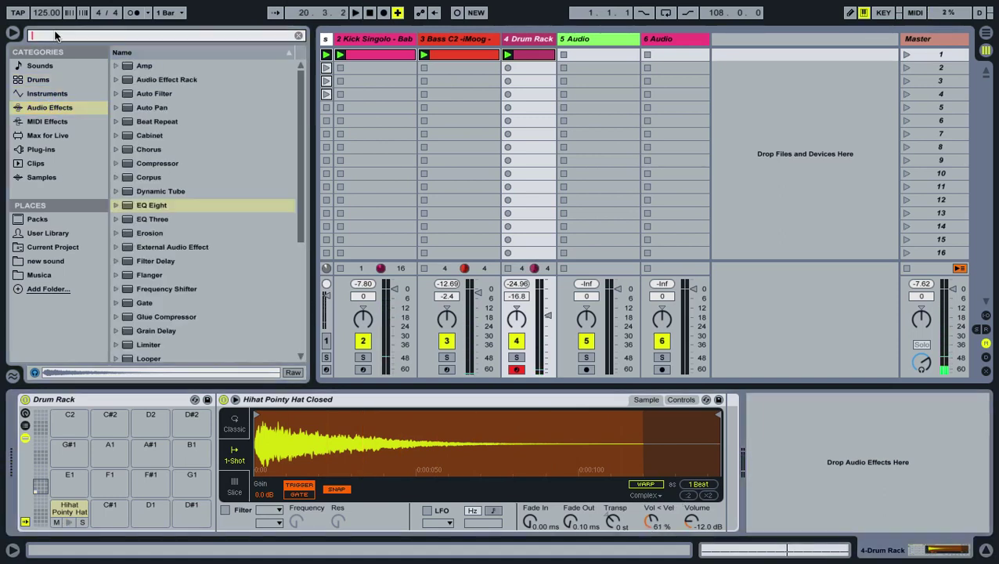
{"action": "type", "text": "aut"}
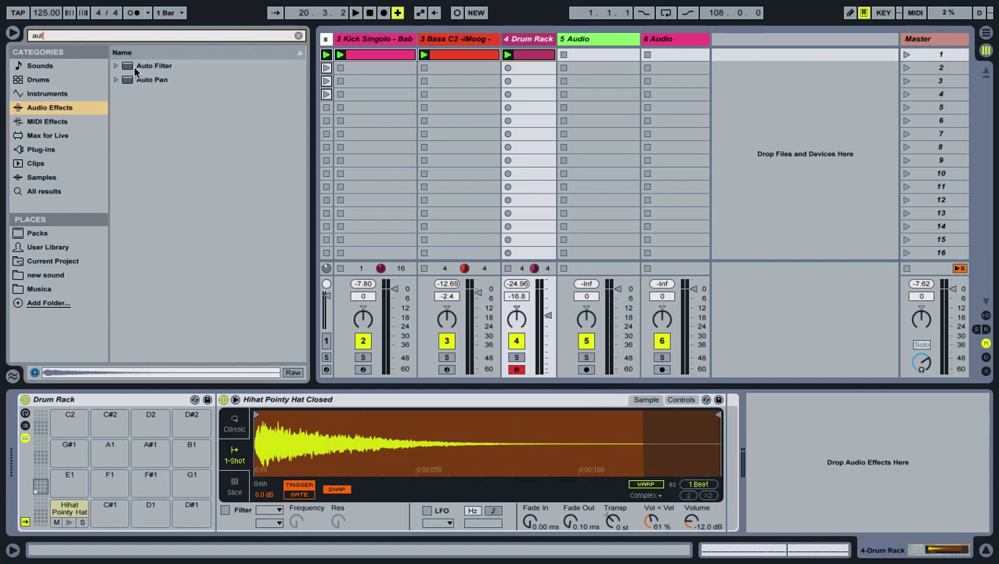
{"action": "left_click", "coordinate": [140, 67]}
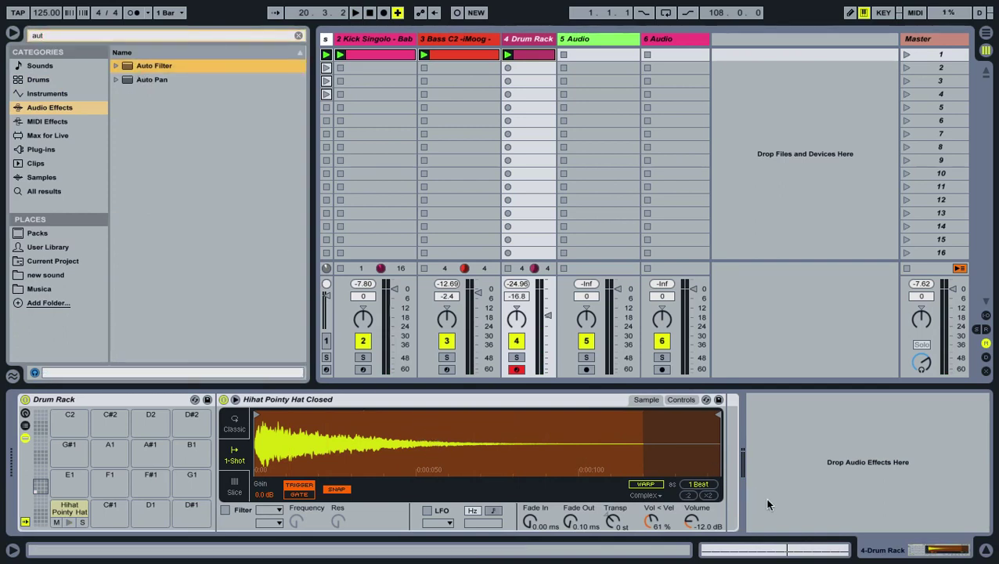
{"action": "left_click", "coordinate": [141, 79]}
{"action": "left_click_drag", "start_coordinate": [727, 429], "coordinate": [729, 435]}
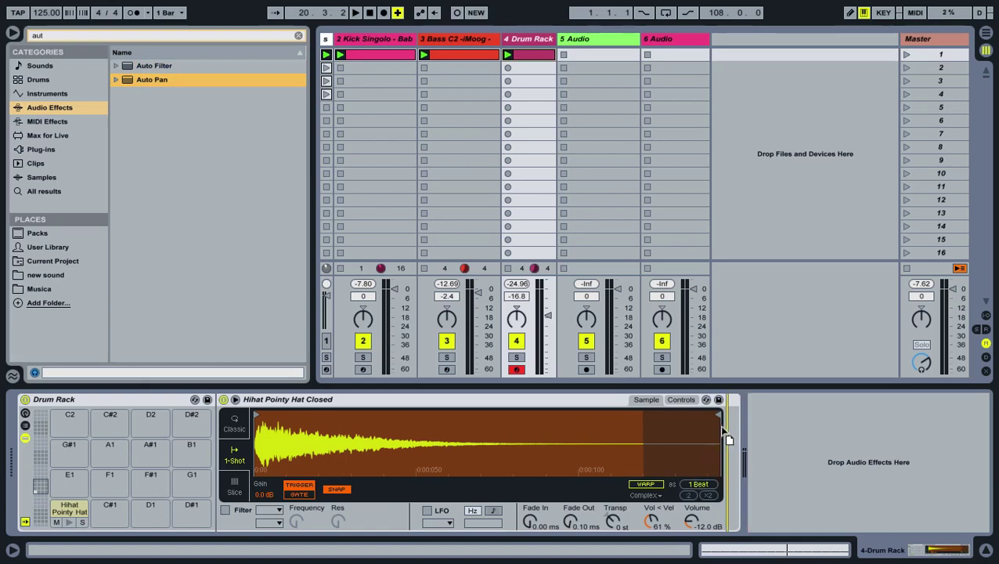
{"action": "double_click", "coordinate": [135, 82]}
{"action": "left_click_drag", "start_coordinate": [828, 409], "coordinate": [728, 415]}
Step: Set the Auto Pan's Rate to 0.12 Hz and Amount to 33.3 % while listening to the groove
{"action": "left_click_drag", "start_coordinate": [743, 474], "coordinate": [743, 438]}
{"action": "mouse_move", "coordinate": [782, 475]}
{"action": "left_mouse_down"}
{"action": "mouse_move", "coordinate": [782, 458]}
{"action": "mouse_move", "coordinate": [782, 489]}
{"action": "left_mouse_up"}
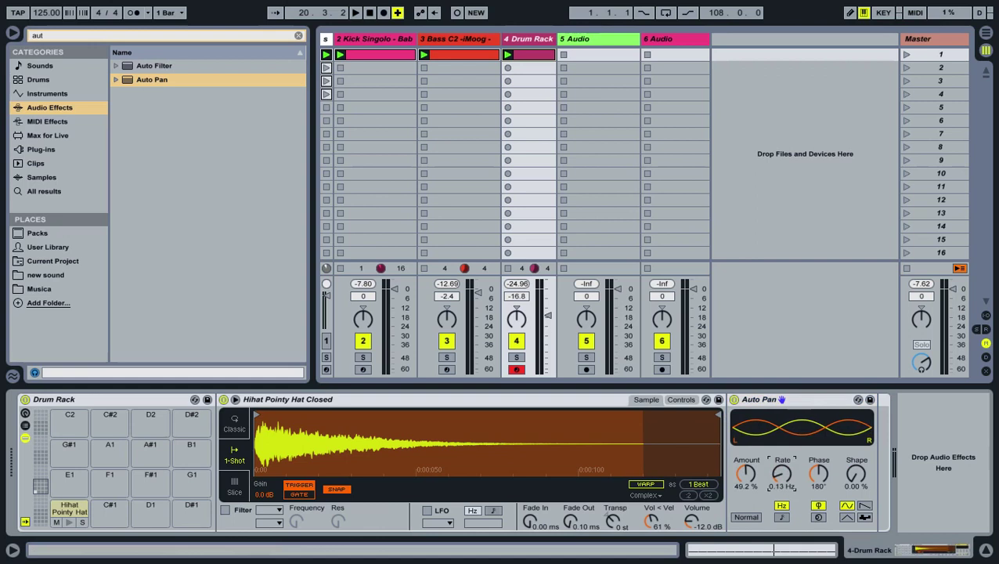
{"action": "key", "text": "space"}
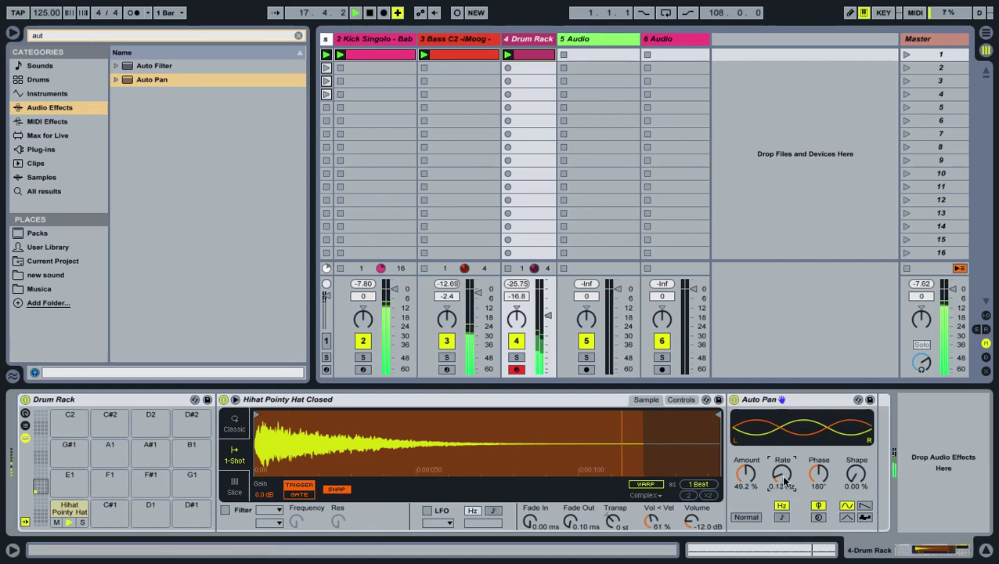
{"action": "left_click_drag", "start_coordinate": [746, 475], "coordinate": [746, 487]}
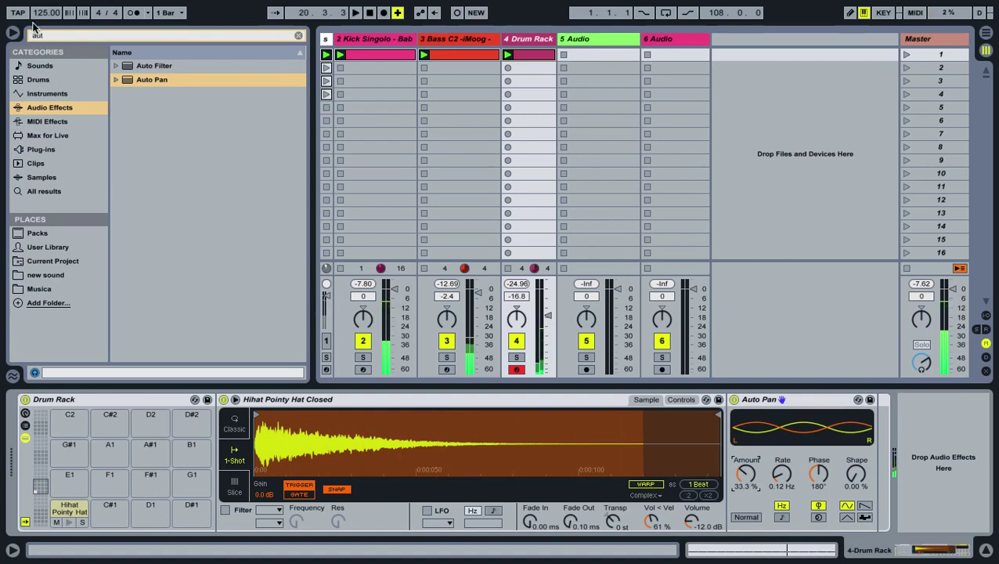
Step: Search the audio effects for "voc" and insert a Vocoder after the Auto Pan on the hi-hat
{"action": "key", "text": "ctrl+f"}
{"action": "type", "text": "voc"}
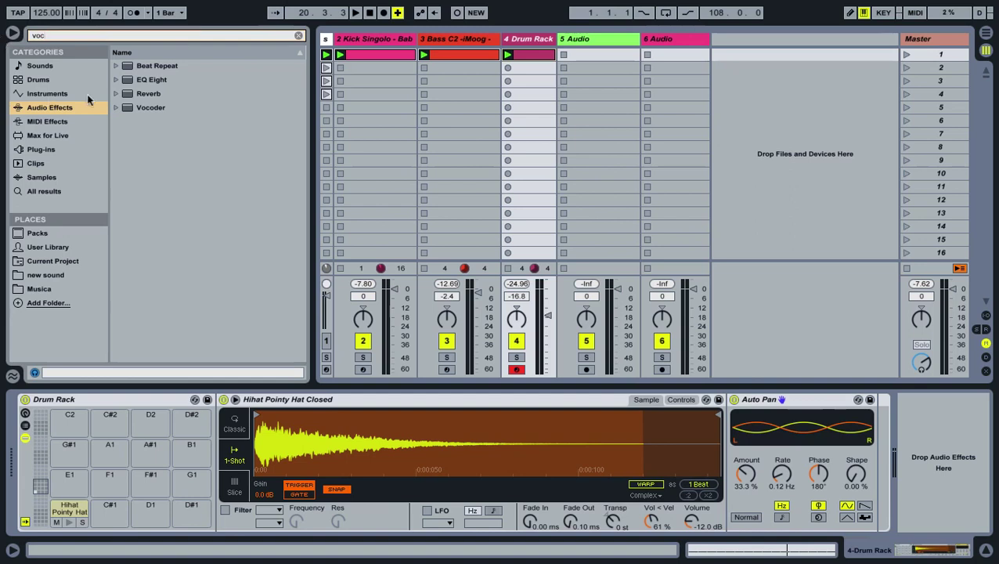
{"action": "left_click_drag", "start_coordinate": [126, 107], "coordinate": [839, 418]}
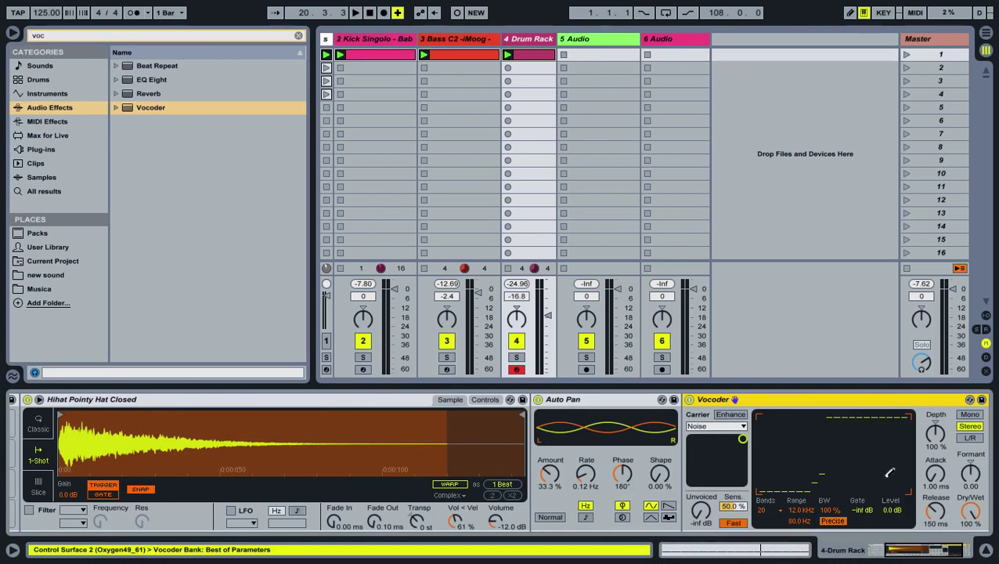
Step: Start playback and raise the Drum Rack track's volume to -15.4 dB
{"action": "key", "text": "space"}
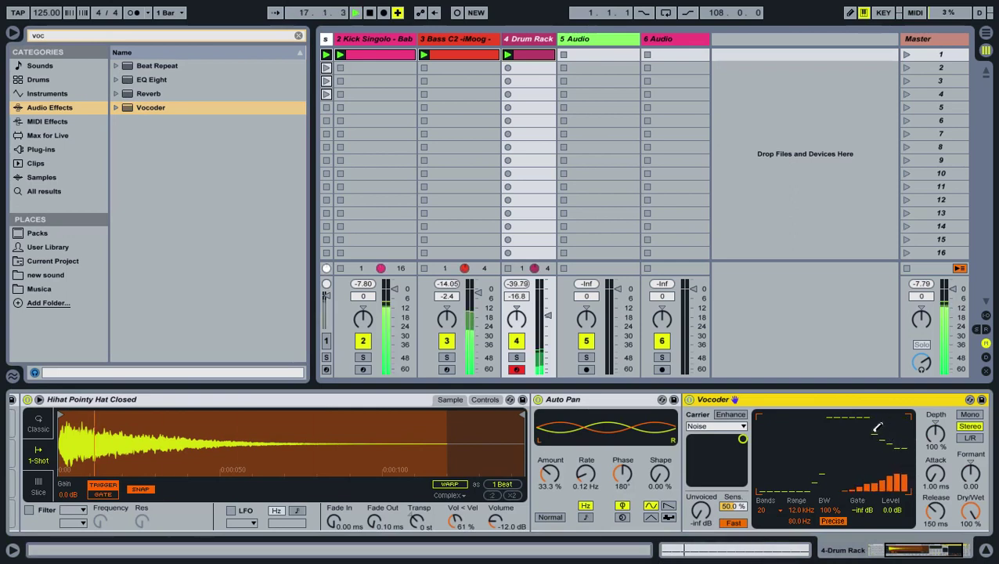
{"action": "left_click_drag", "start_coordinate": [548, 317], "coordinate": [548, 316]}
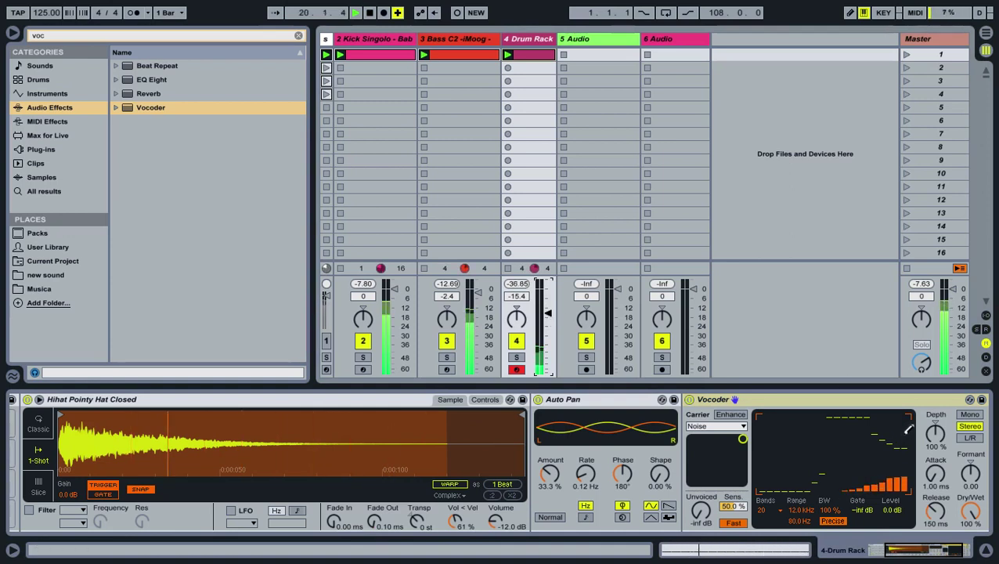
Step: Try the Swing 16-4 groove on the hi-hat clip and set the groove back to None
{"action": "left_click", "coordinate": [532, 56]}
{"action": "left_click", "coordinate": [35, 479]}
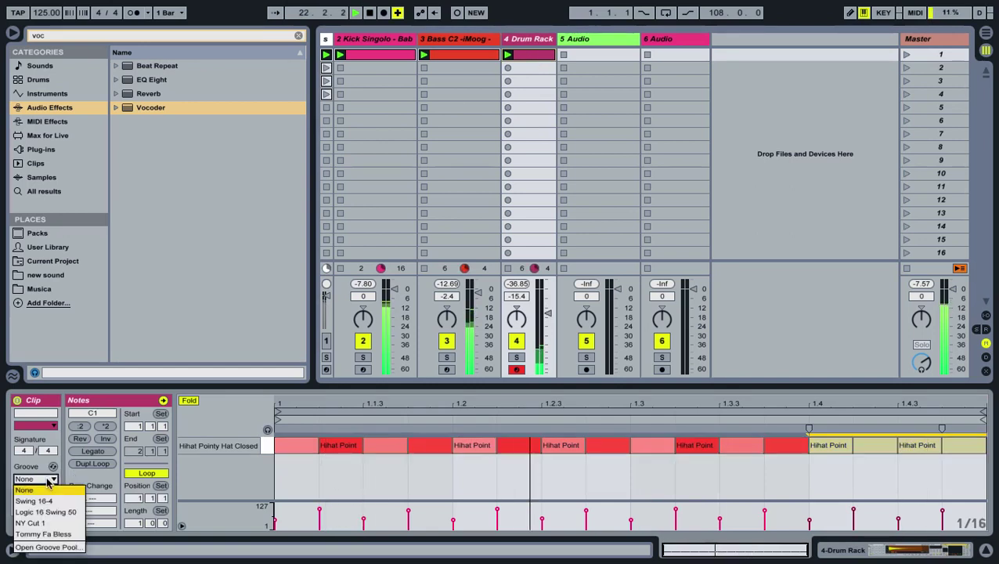
{"action": "left_click", "coordinate": [35, 493]}
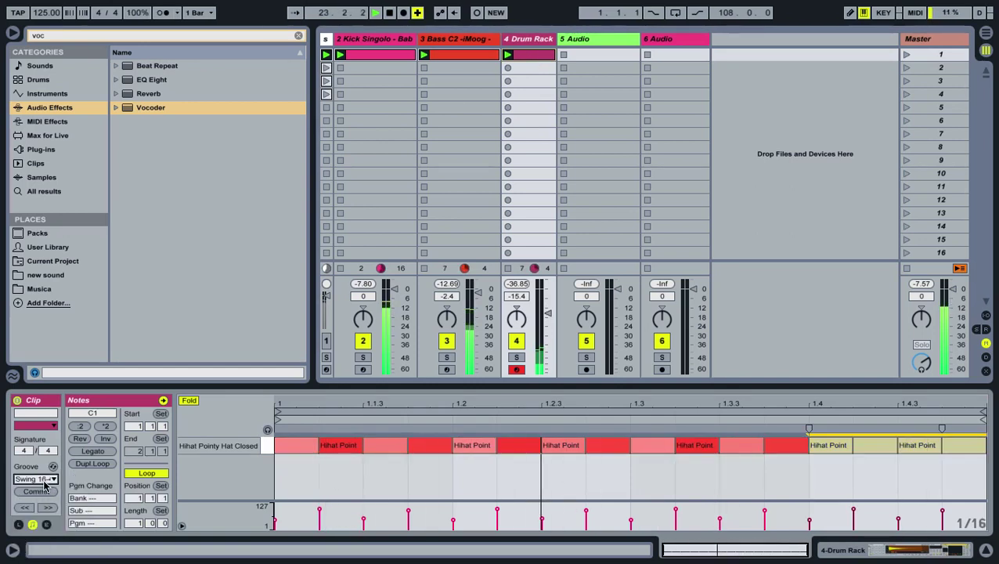
{"action": "left_click", "coordinate": [35, 478]}
{"action": "left_click", "coordinate": [44, 490]}
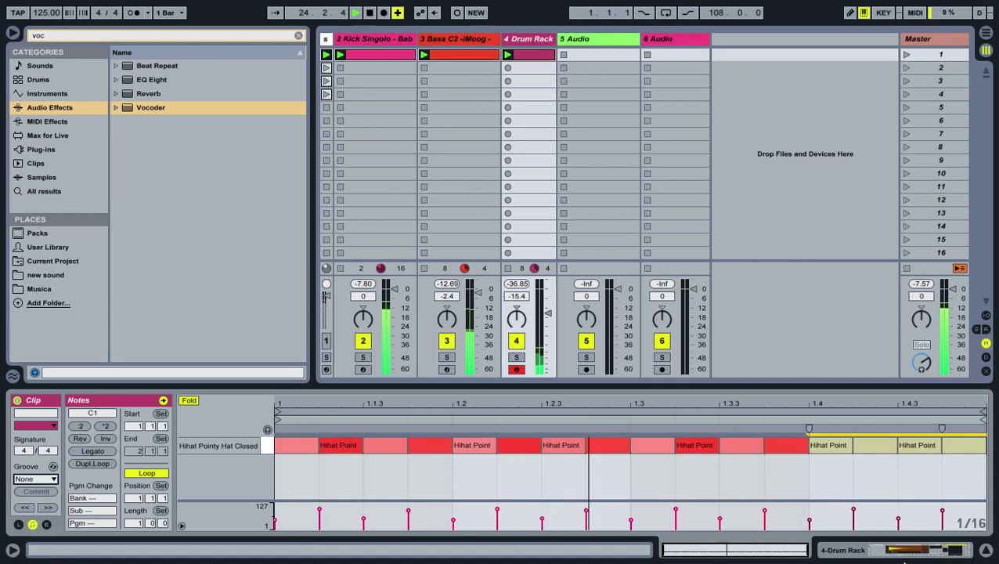
Step: Return to the Drum Rack's devices and set the Hihat Pointy Hat sample's volume to -5.71 dB
{"action": "left_click", "coordinate": [842, 548]}
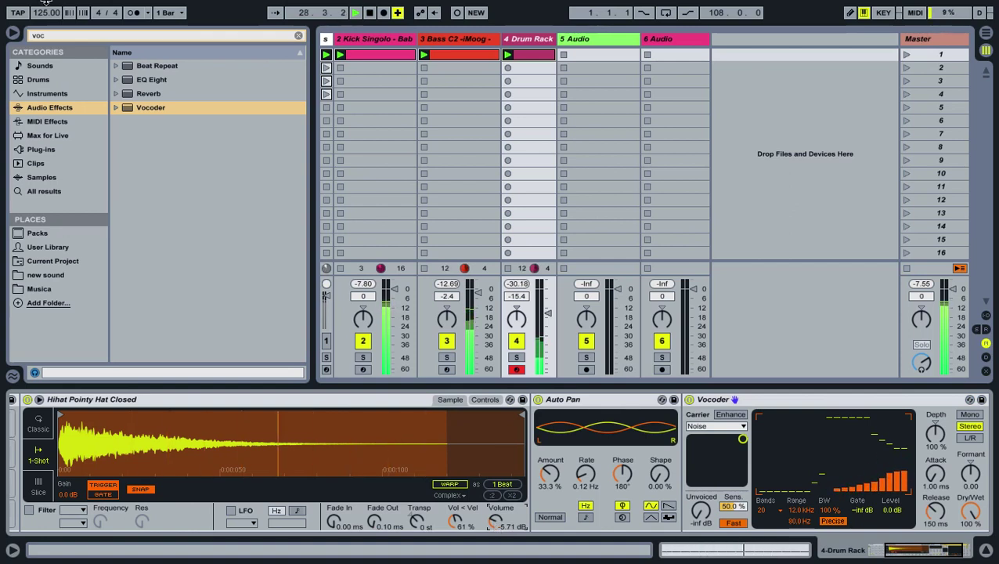
Step: Clear the effect search and search the Drums category for "hat"
{"action": "left_click", "coordinate": [60, 34]}
{"action": "key", "text": "BackSpace"}
{"action": "key", "text": "BackSpace"}
{"action": "key", "text": "BackSpace"}
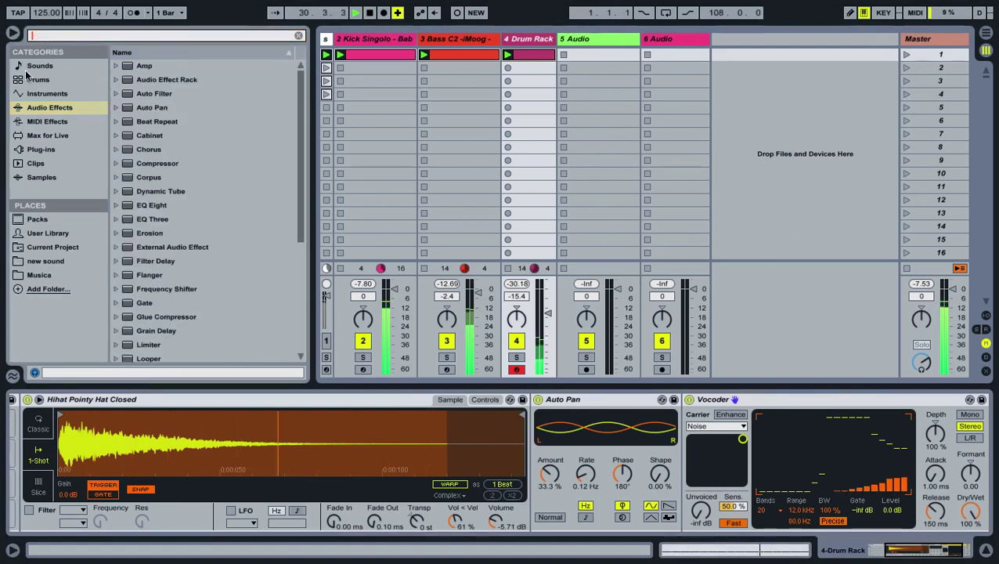
{"action": "left_click", "coordinate": [39, 79]}
{"action": "left_click", "coordinate": [59, 36]}
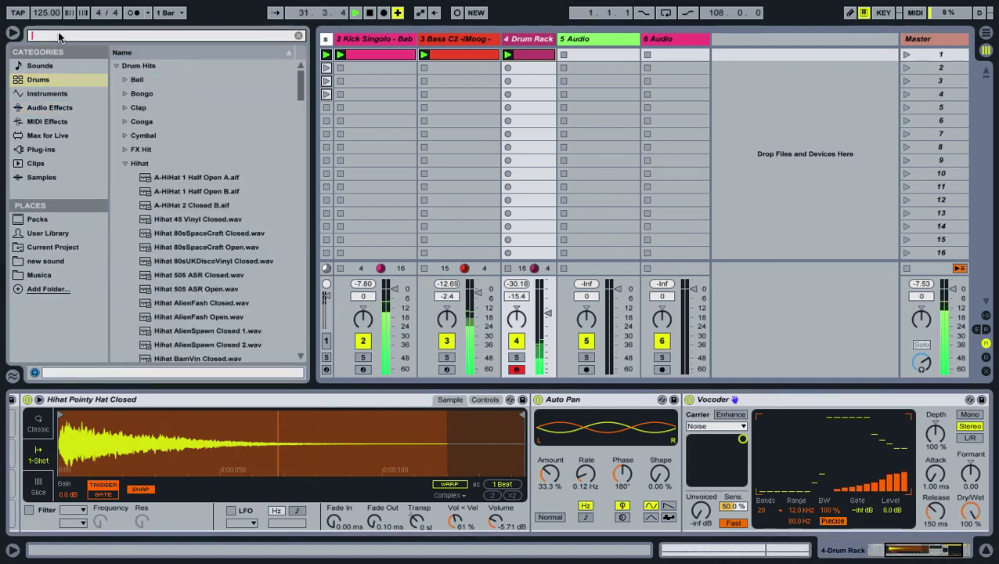
{"action": "type", "text": "hat"}
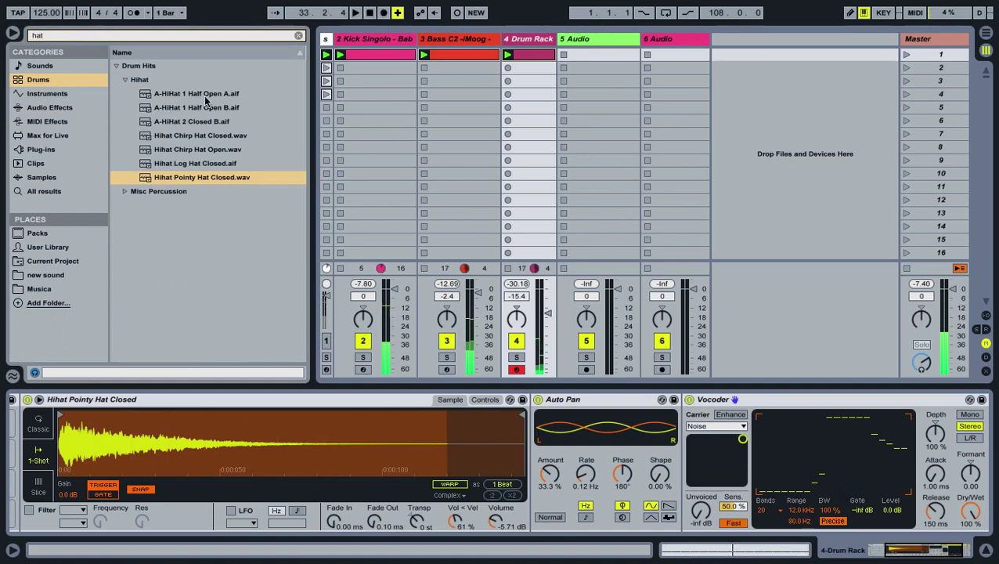
Step: Audition the hat samples found in the Hihat folder, check Misc Percussion, and collapse the Drum Hits folder
{"action": "left_click", "coordinate": [206, 107]}
{"action": "key", "text": "Up"}
{"action": "key", "text": "Down"}
{"action": "key", "text": "Down"}
{"action": "key", "text": "Down"}
{"action": "key", "text": "Down"}
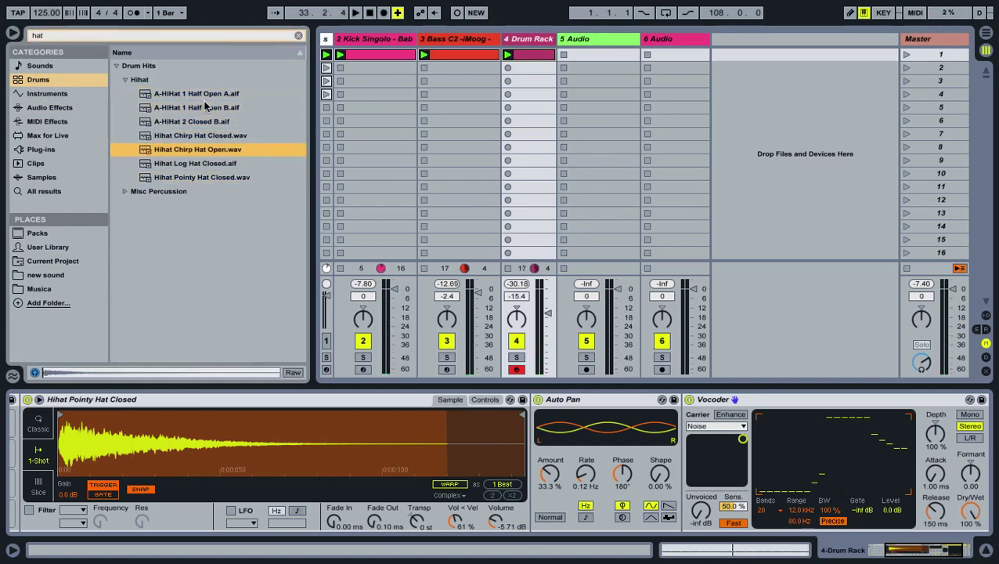
{"action": "key", "text": "Down"}
{"action": "key", "text": "Down"}
{"action": "key", "text": "Up"}
{"action": "key", "text": "Left"}
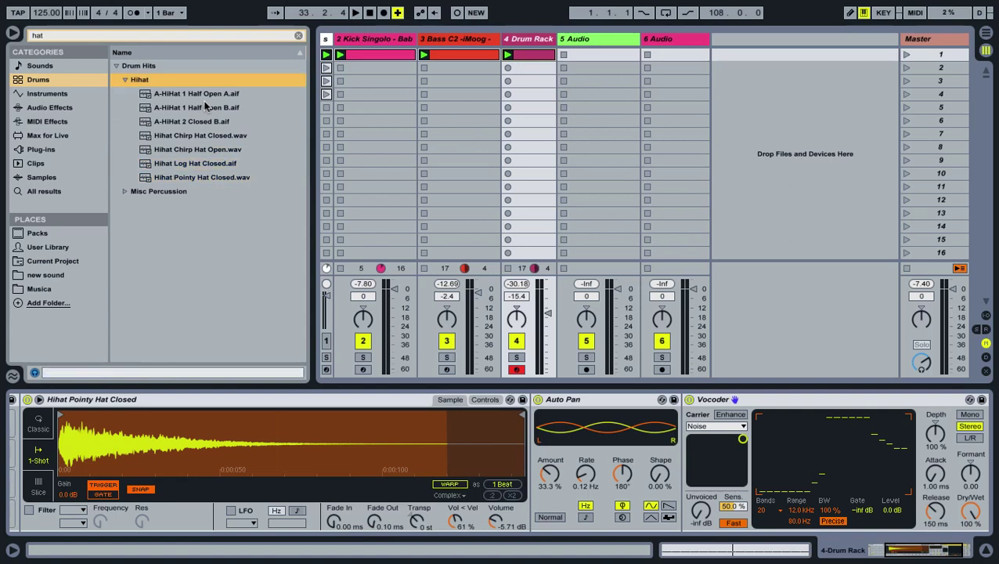
{"action": "key", "text": "Left"}
{"action": "key", "text": "Down"}
{"action": "key", "text": "Right"}
{"action": "key", "text": "Down"}
{"action": "key", "text": "Left"}
{"action": "key", "text": "Left"}
{"action": "key", "text": "Left"}
{"action": "key", "text": "Left"}
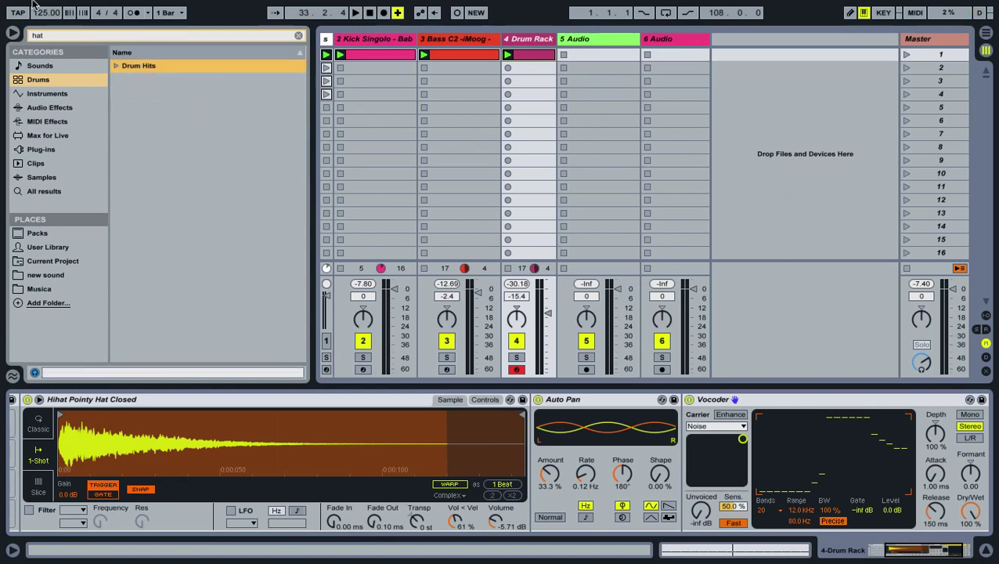
Step: Clear the drum search and open the full Hihat folder within Drum Hits
{"action": "mouse_move", "coordinate": [35, 3]}
{"action": "left_click", "coordinate": [26, 35]}
{"action": "key", "text": "BackSpace"}
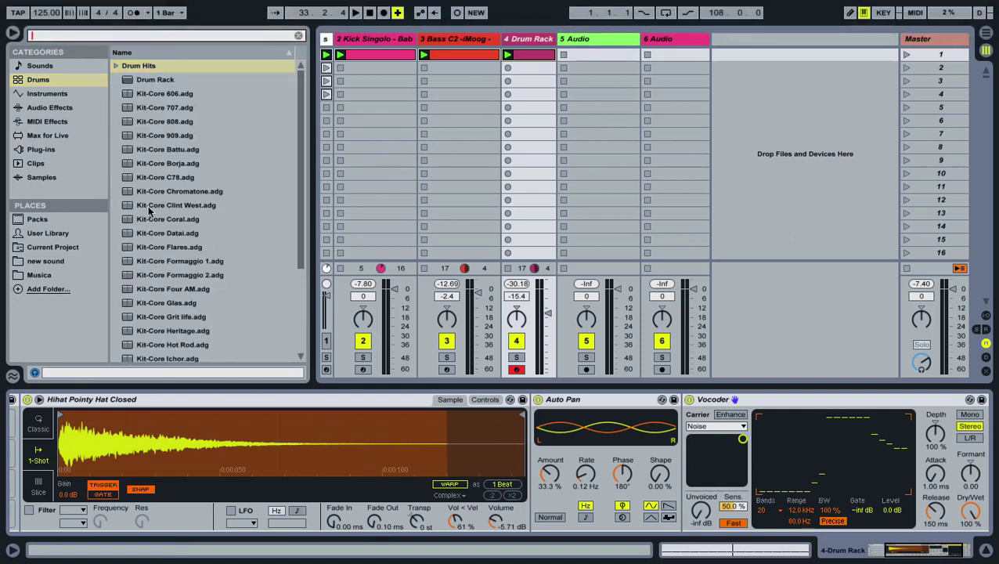
{"action": "scroll", "coordinate": [148, 210], "scroll_direction": "down", "scroll_amount": 5}
{"action": "scroll", "coordinate": [148, 209], "scroll_direction": "up", "scroll_amount": 5}
{"action": "left_click", "coordinate": [115, 66]}
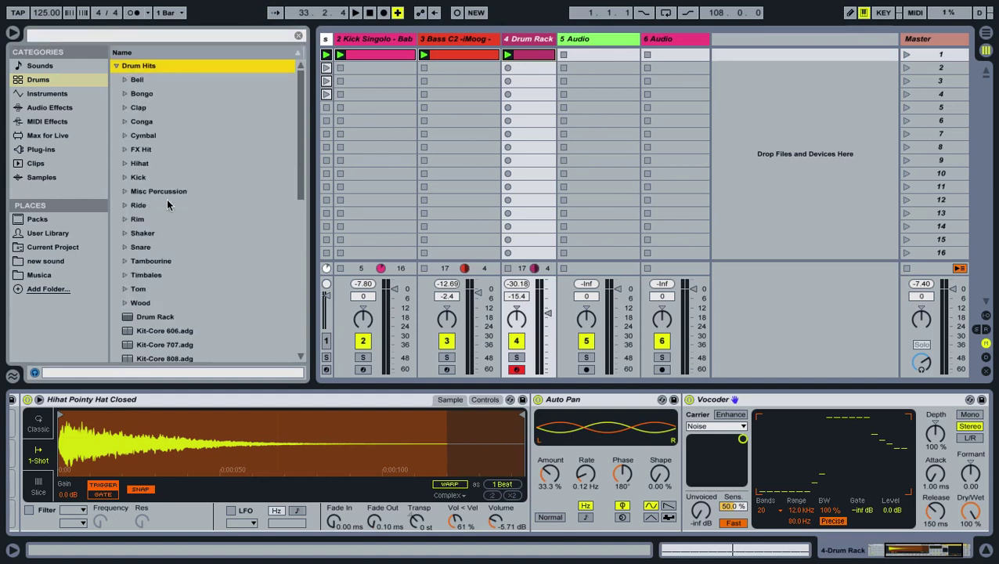
{"action": "left_click", "coordinate": [151, 164]}
{"action": "key", "text": "Right"}
Step: Audition the first hi-hat samples and load Hihat 45 Vinyl Closed.wav onto the Drum Rack's D1 pad
{"action": "key", "text": "Down"}
{"action": "key", "text": "Down"}
{"action": "key", "text": "Down"}
{"action": "key", "text": "Down"}
{"action": "key", "text": "Down"}
{"action": "key", "text": "Up"}
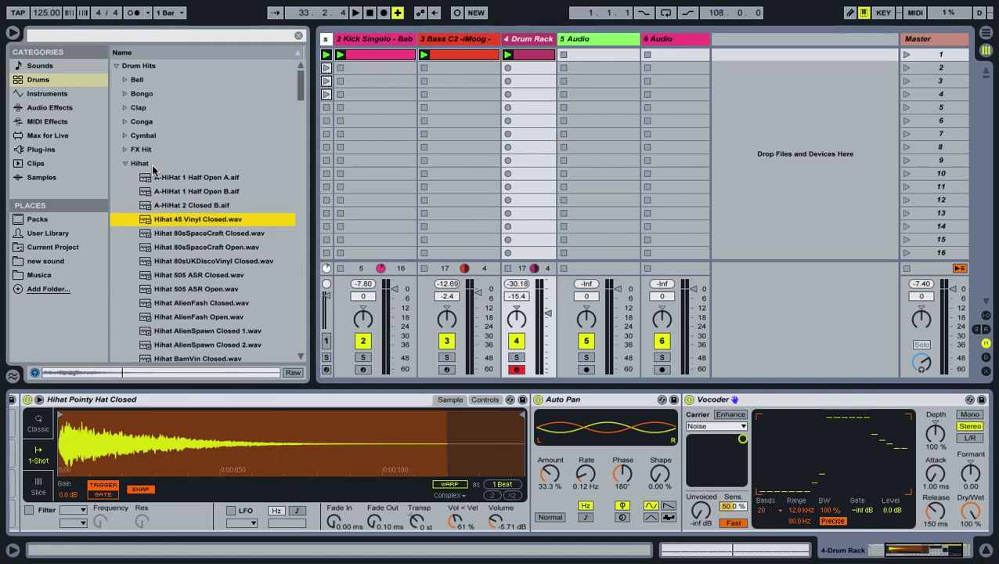
{"action": "left_click", "coordinate": [307, 468]}
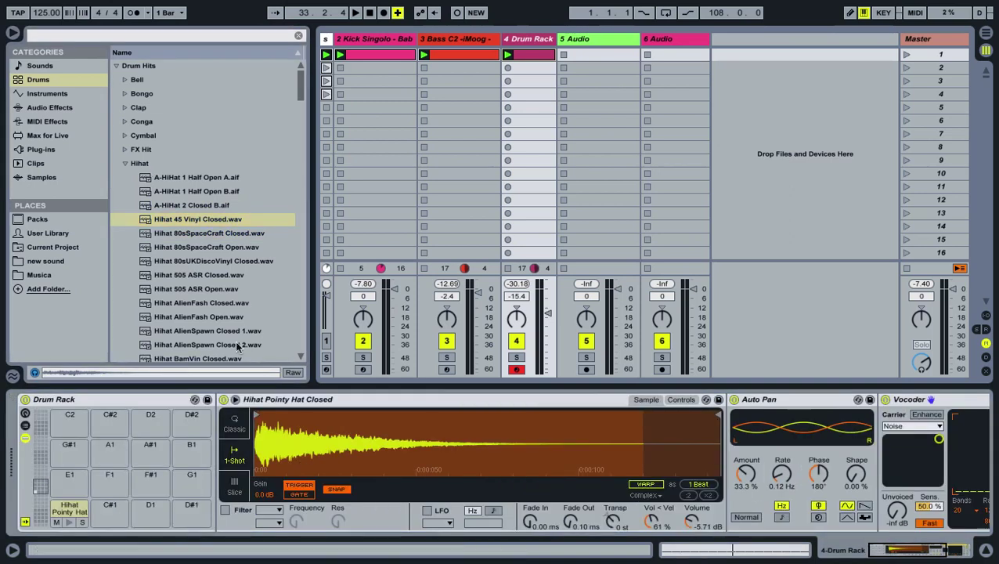
{"action": "left_click", "coordinate": [196, 221]}
{"action": "left_click_drag", "start_coordinate": [152, 511], "coordinate": [153, 510]}
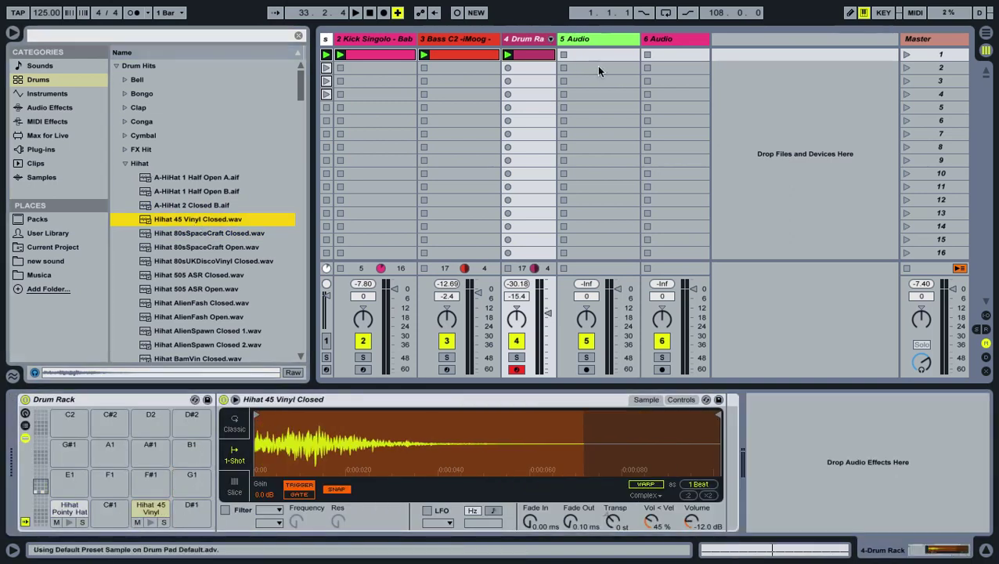
Step: Copy the hi-hat clip to the second slot and add a Hihat 45 Vinyl Closed note at 1.1.3, repeated on every offbeat
{"action": "left_click_drag", "start_coordinate": [534, 53], "coordinate": [530, 68]}
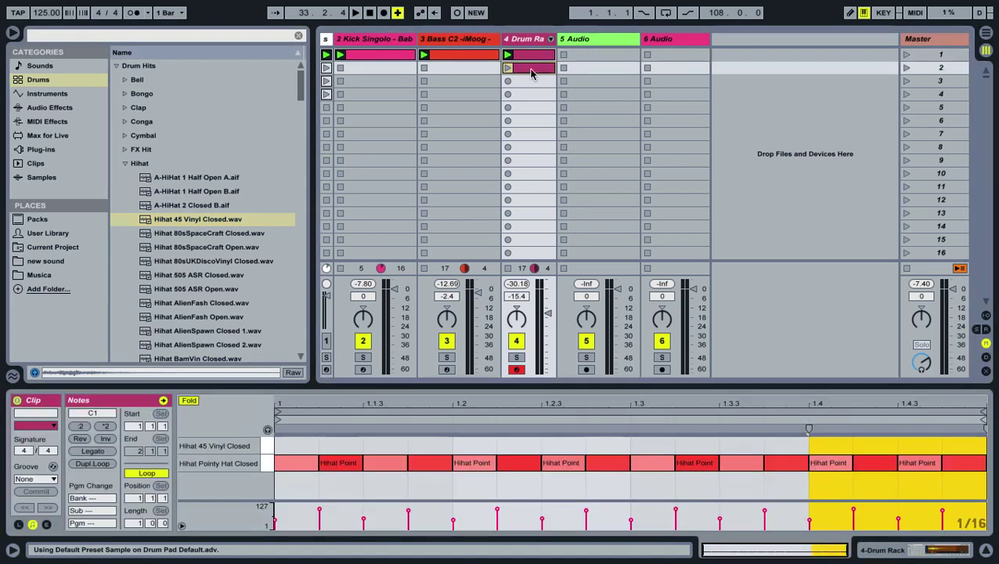
{"action": "double_click", "coordinate": [379, 448]}
{"action": "left_click", "coordinate": [401, 445]}
{"action": "left_click", "coordinate": [401, 445]}
{"action": "left_click_drag", "start_coordinate": [431, 442], "coordinate": [282, 446]}
{"action": "key", "text": "ctrl+d"}
{"action": "key", "text": "ctrl+d"}
{"action": "key", "text": "ctrl+d"}
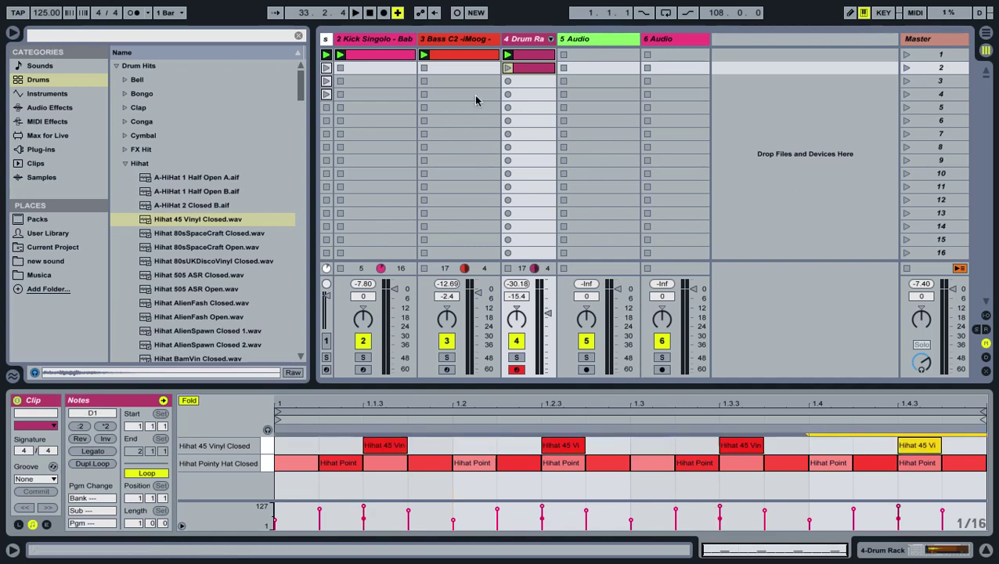
Step: With the second hi-hat clip launched, show the Drum Rack's chain list and pan Hihat 45 Vinyl to 10L, keeping Hihat Pointy Hat centred
{"action": "left_click", "coordinate": [507, 67]}
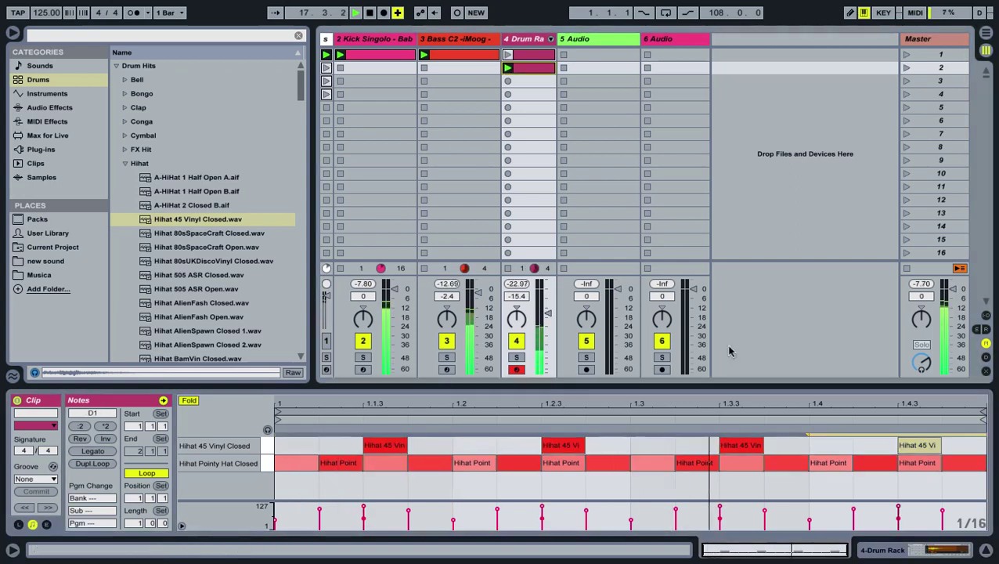
{"action": "left_click", "coordinate": [876, 552]}
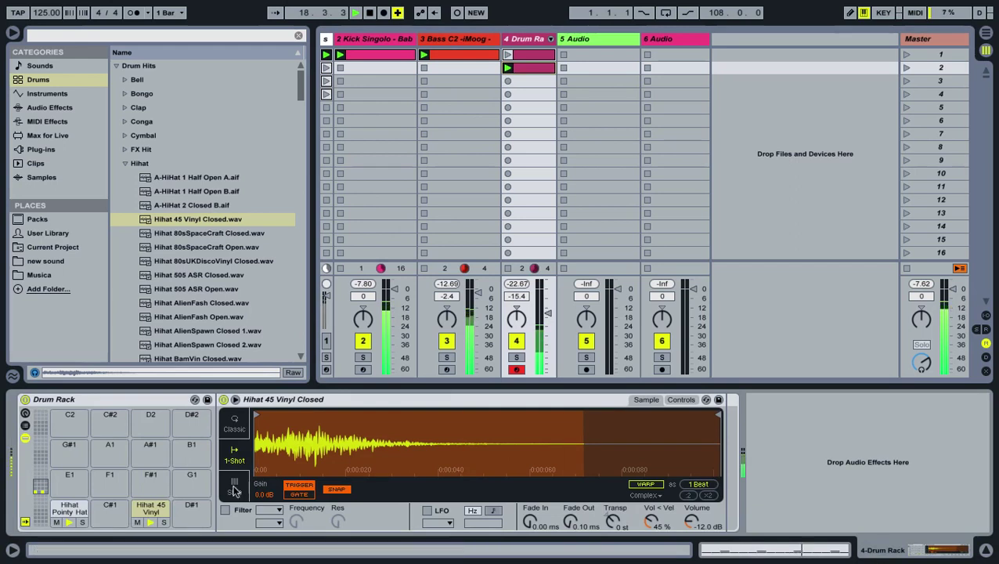
{"action": "left_click", "coordinate": [141, 507]}
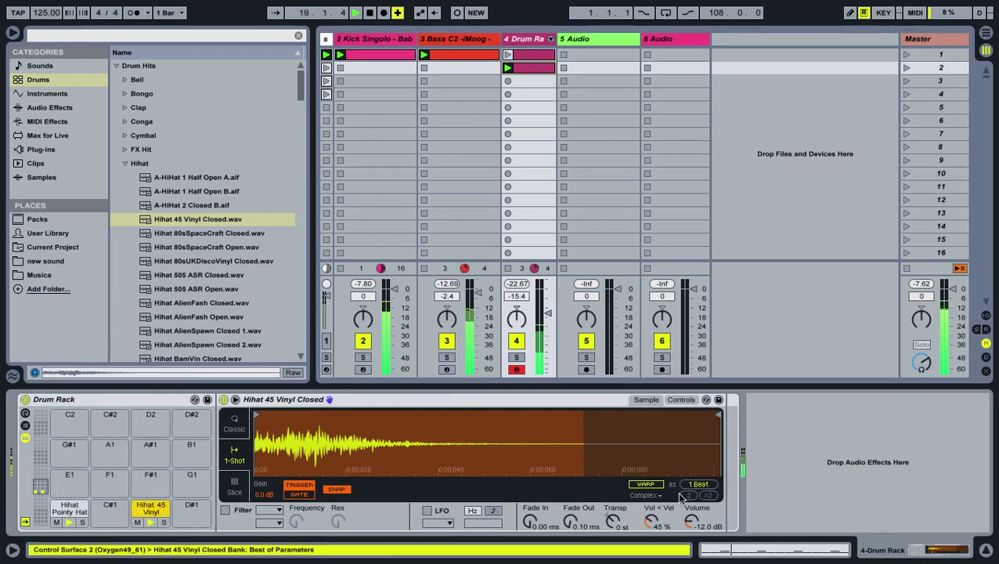
{"action": "left_click", "coordinate": [25, 425]}
{"action": "left_click_drag", "start_coordinate": [344, 427], "coordinate": [345, 433]}
{"action": "key", "text": "Delete"}
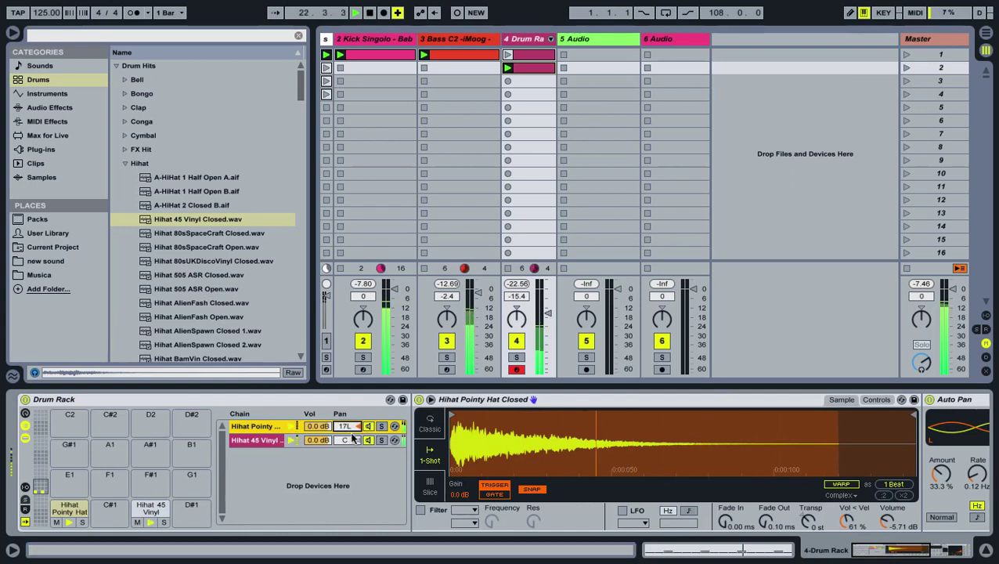
{"action": "left_click_drag", "start_coordinate": [345, 440], "coordinate": [345, 435]}
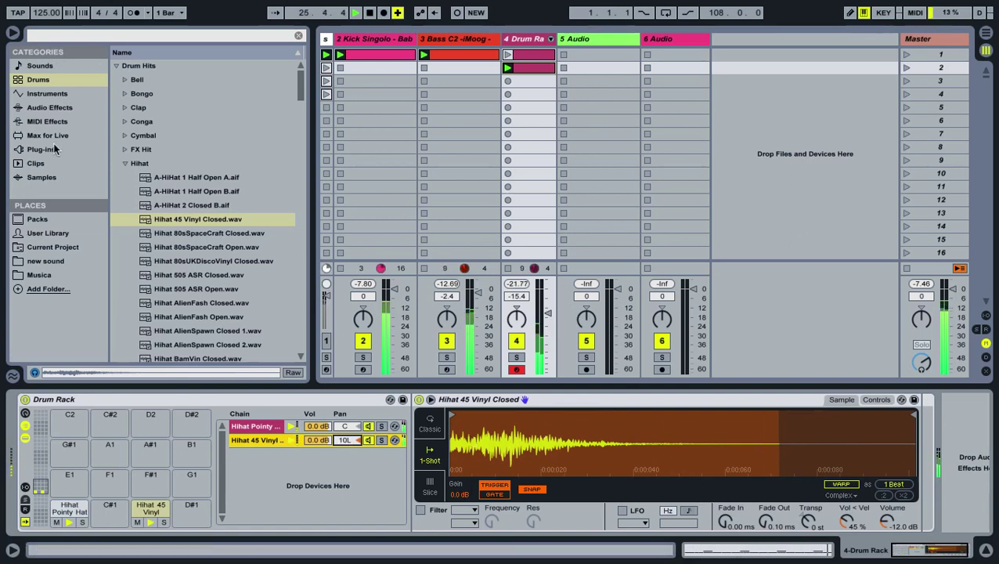
Step: Search the audio effects for "del" and insert Filter Delay on the Hihat 45 Vinyl pad
{"action": "left_click", "coordinate": [49, 34]}
{"action": "left_click", "coordinate": [48, 93]}
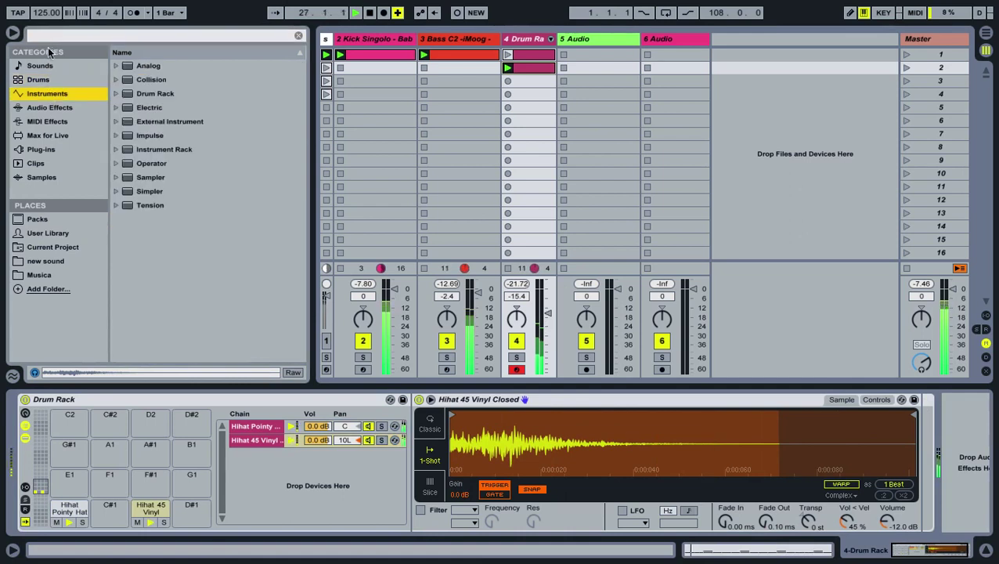
{"action": "left_click", "coordinate": [49, 107]}
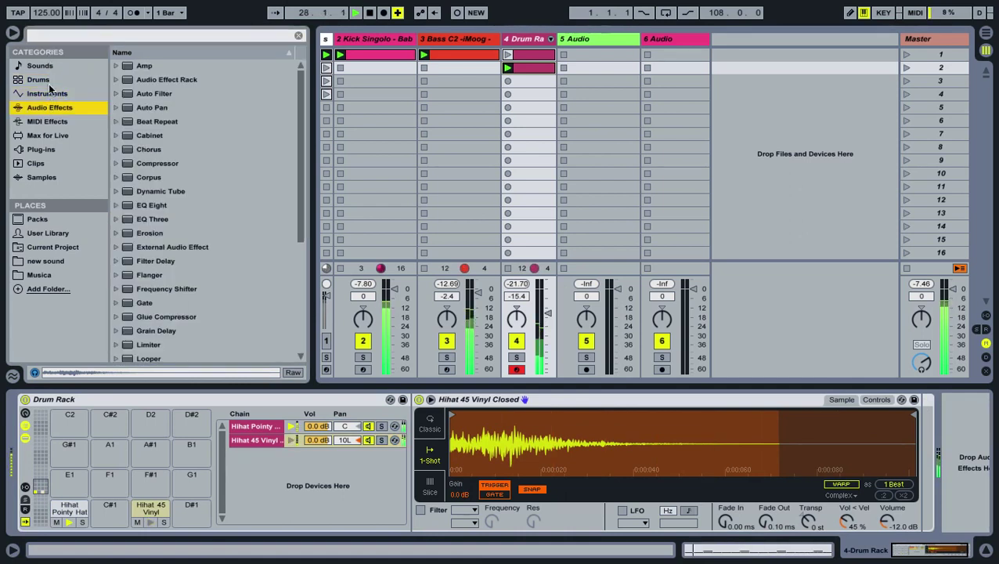
{"action": "left_click", "coordinate": [47, 36]}
{"action": "type", "text": "del"}
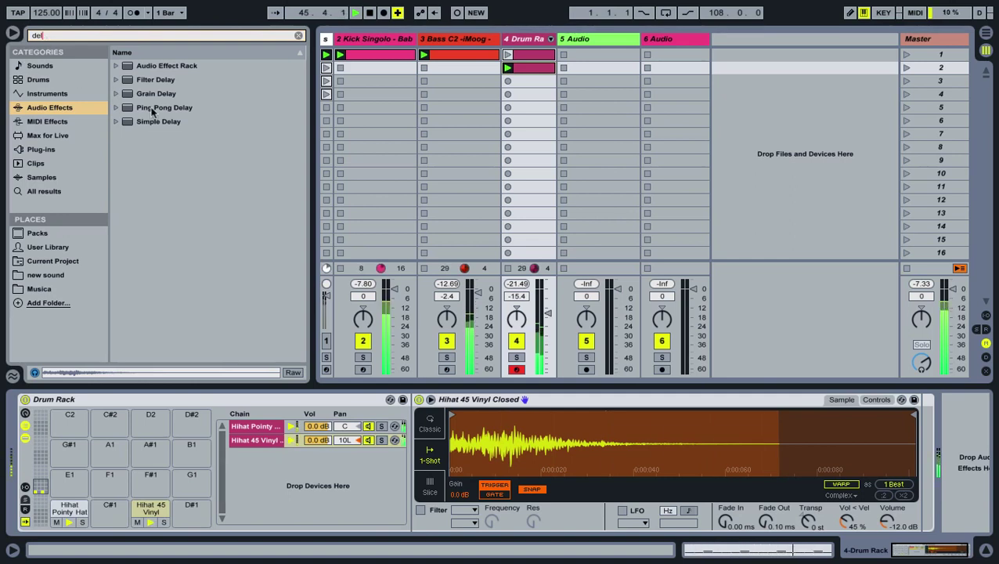
{"action": "type", "text": "l"}
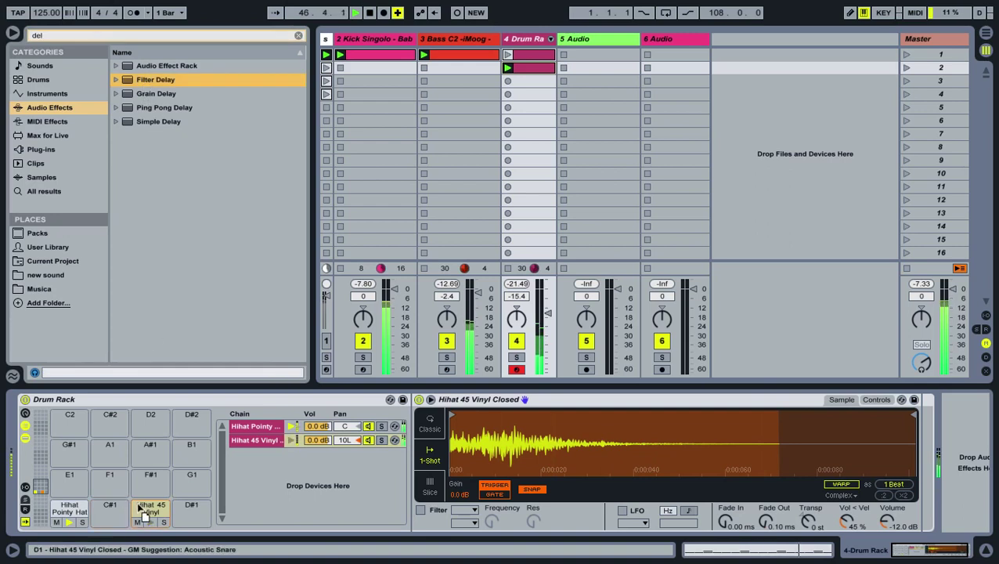
{"action": "key", "text": "Return"}
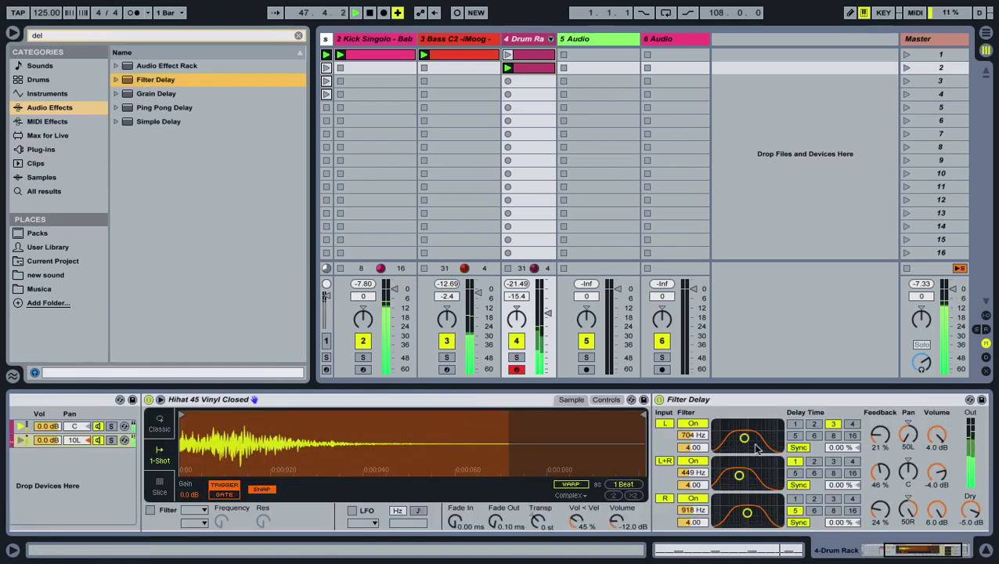
Step: Set the Filter Delay's L filter to 1.69 kHz with Q 5.00 and its R filter to 1.29 kHz with Q 5.75
{"action": "left_click_drag", "start_coordinate": [744, 437], "coordinate": [753, 434]}
{"action": "left_click_drag", "start_coordinate": [747, 513], "coordinate": [752, 507]}
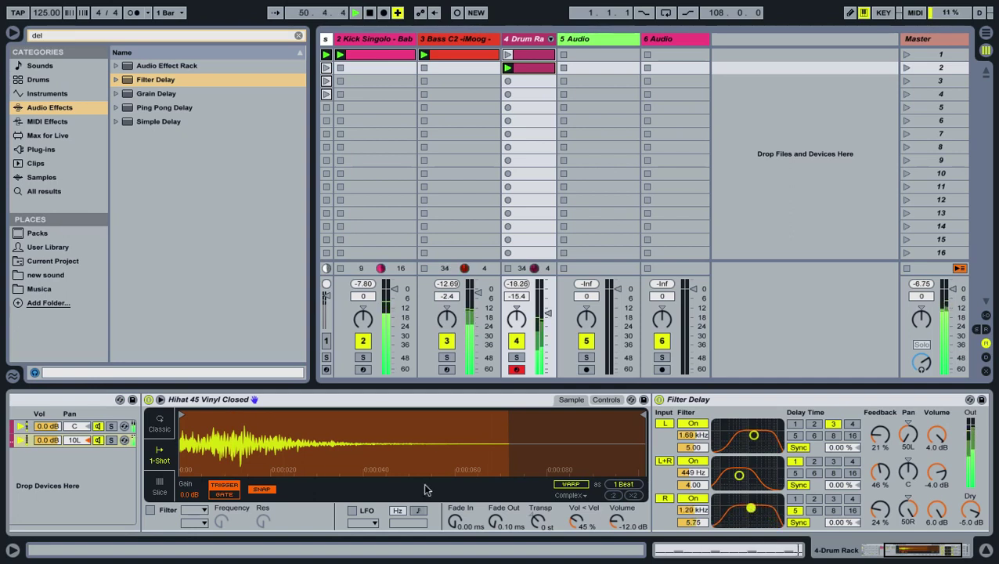
{"action": "scroll", "coordinate": [334, 493], "scroll_direction": "left", "scroll_amount": 5}
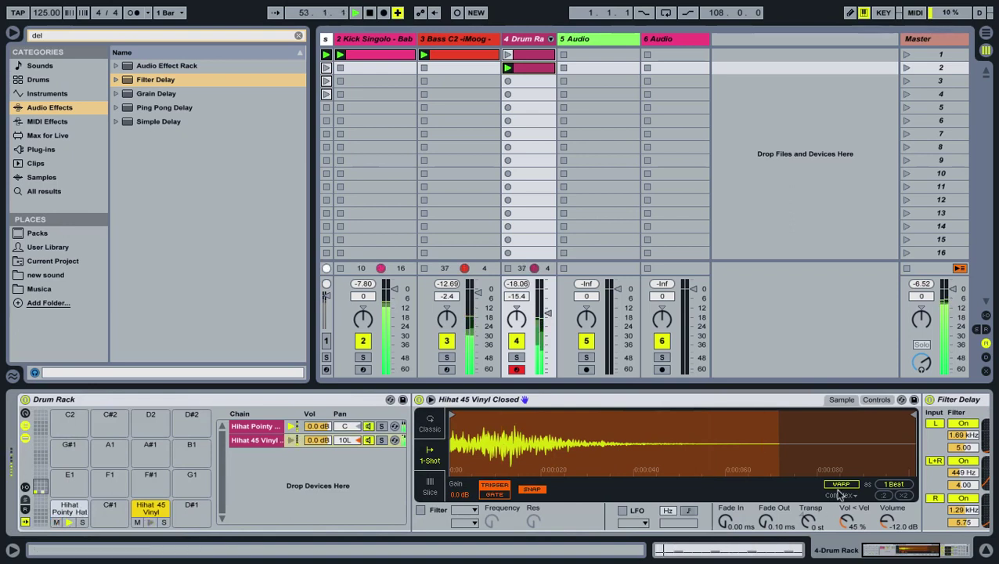
Step: Turn off the Filter Delay's L+R input and switch the L and R delays from Sync to Time
{"action": "scroll", "coordinate": [839, 495], "scroll_direction": "right", "scroll_amount": 5}
{"action": "left_click", "coordinate": [572, 460]}
{"action": "left_click", "coordinate": [699, 447]}
{"action": "left_click", "coordinate": [709, 522]}
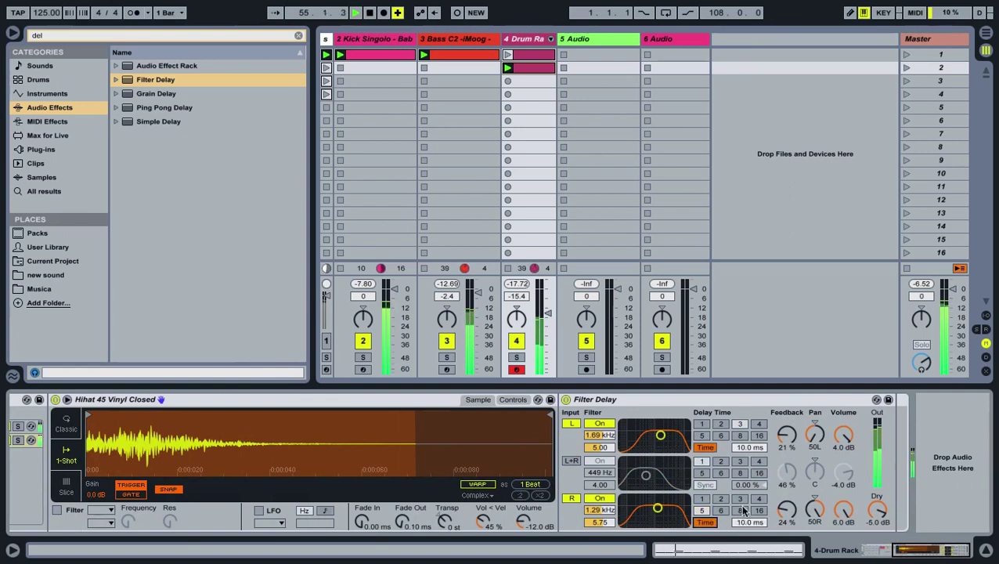
Step: Set the L delay time to 2.00 ms and move the L filter to 2.21 kHz with Q 5.25
{"action": "left_click", "coordinate": [747, 447]}
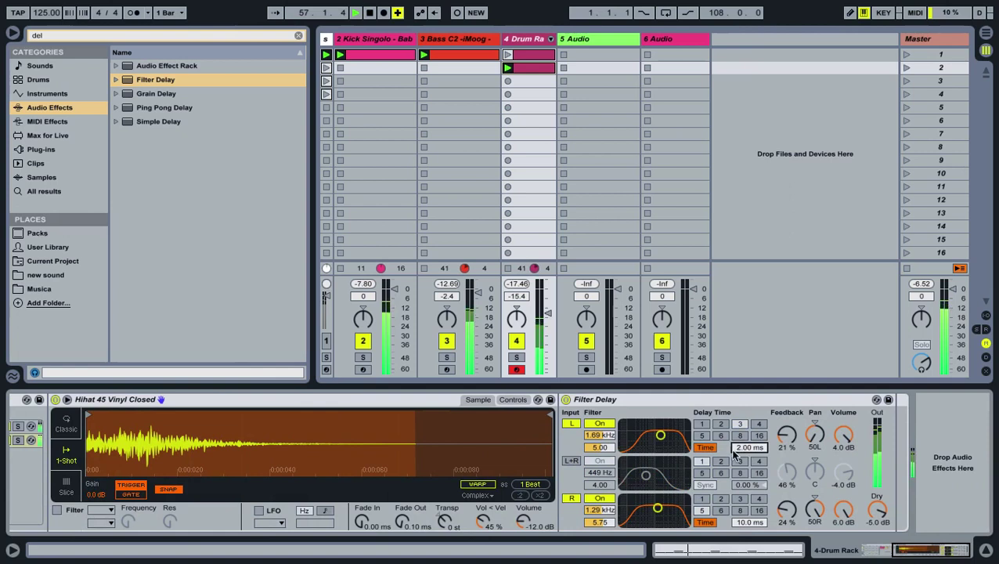
{"action": "left_click_drag", "start_coordinate": [660, 434], "coordinate": [663, 433]}
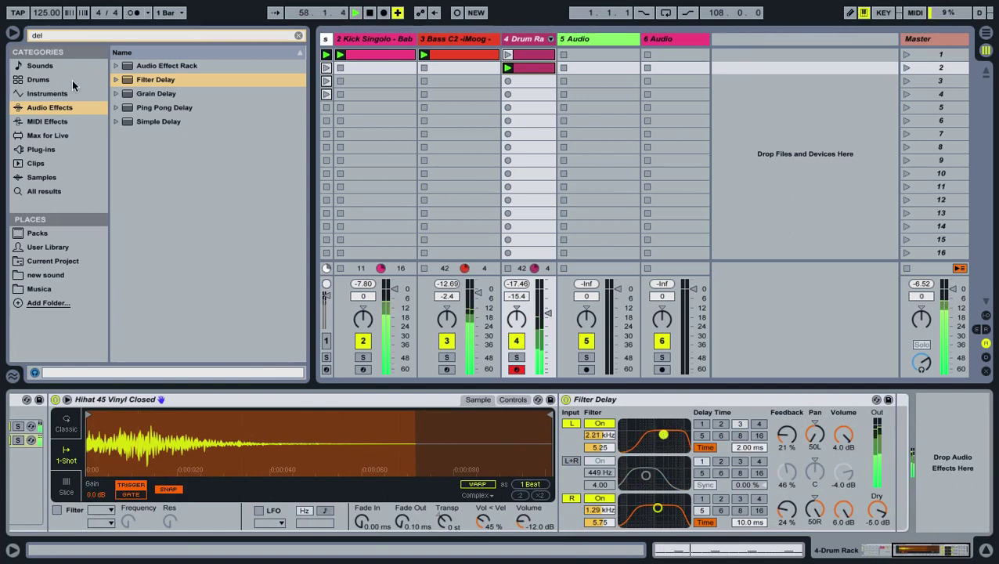
Step: Search the audio effects for "ove" and insert Overdrive after the Filter Delay, with Drive at 22 % and its filter at 1.27 kHz, bandwidth 6.88
{"action": "key", "text": "ctrl+f"}
{"action": "type", "text": "ov"}
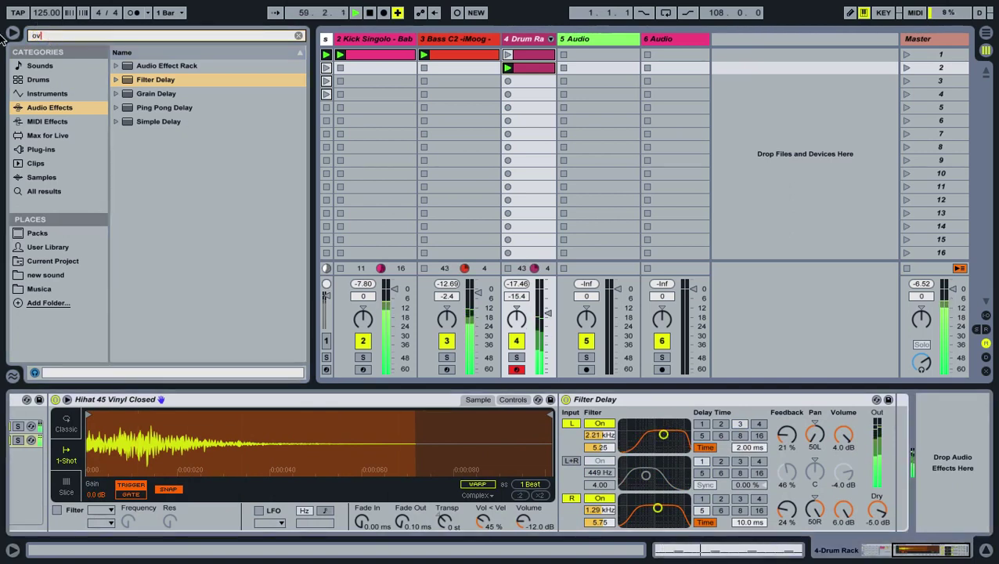
{"action": "type", "text": "e"}
{"action": "left_click_drag", "start_coordinate": [138, 81], "coordinate": [861, 476]}
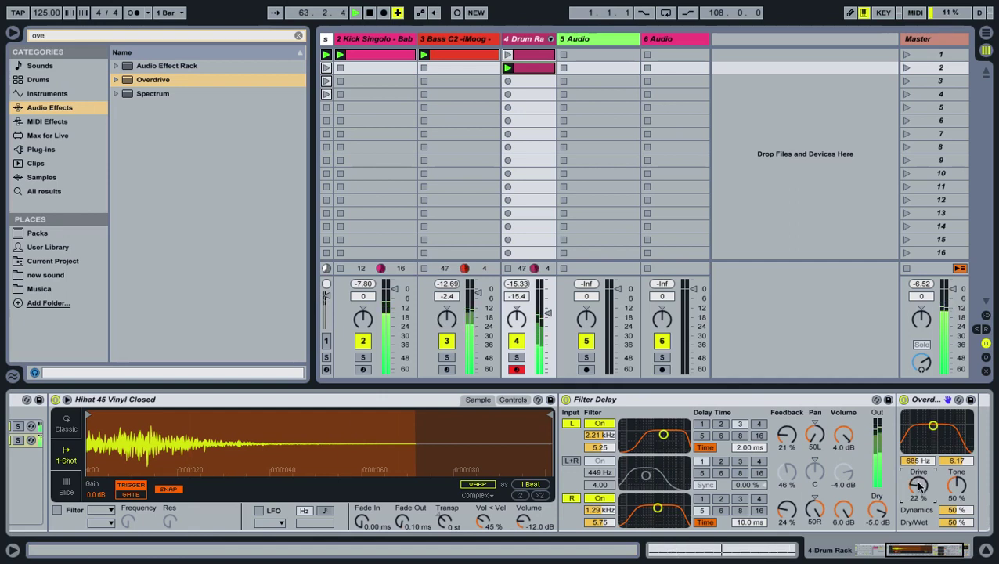
{"action": "left_click_drag", "start_coordinate": [936, 434], "coordinate": [941, 426]}
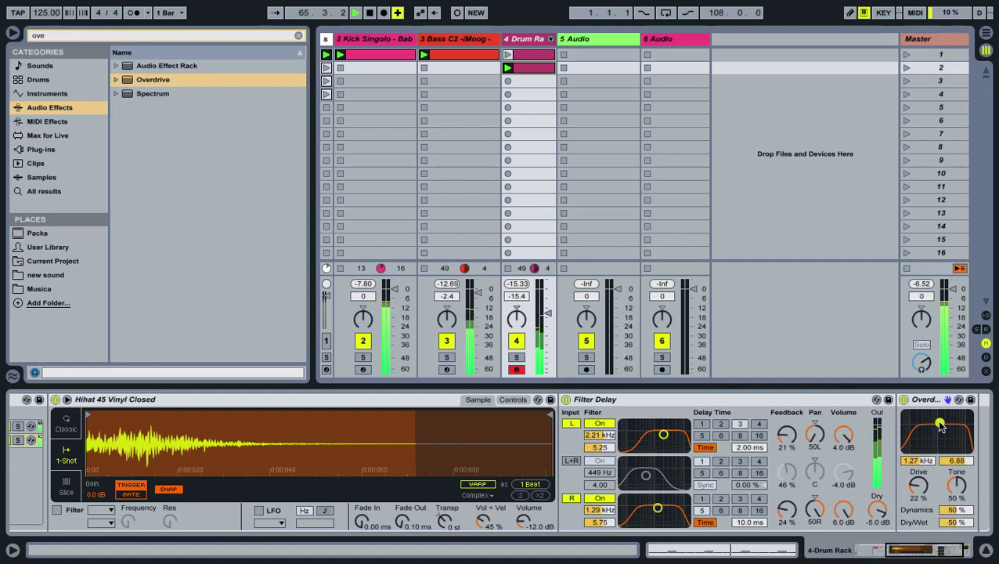
Step: Duplicate all hi-hat notes in the second Drum Rack clip across bars 2 to 4 and set the loop length to 4 bars
{"action": "left_click", "coordinate": [513, 68]}
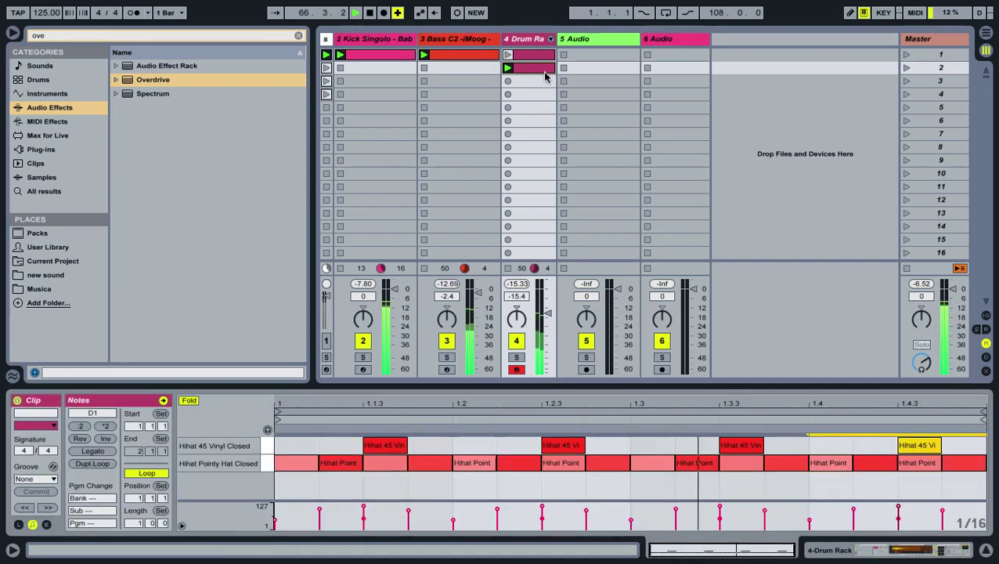
{"action": "left_click_drag", "start_coordinate": [973, 458], "coordinate": [290, 439]}
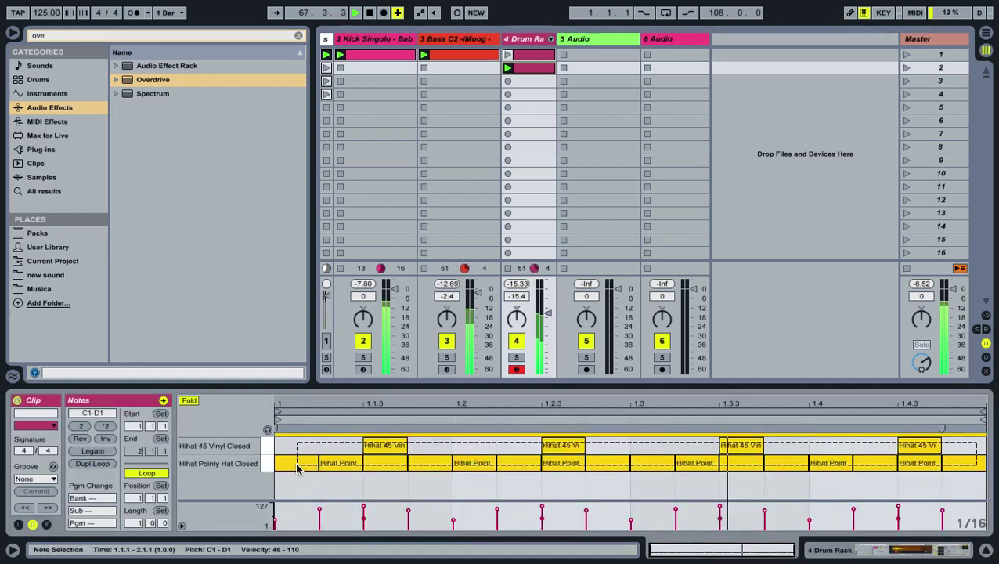
{"action": "left_click", "coordinate": [137, 522]}
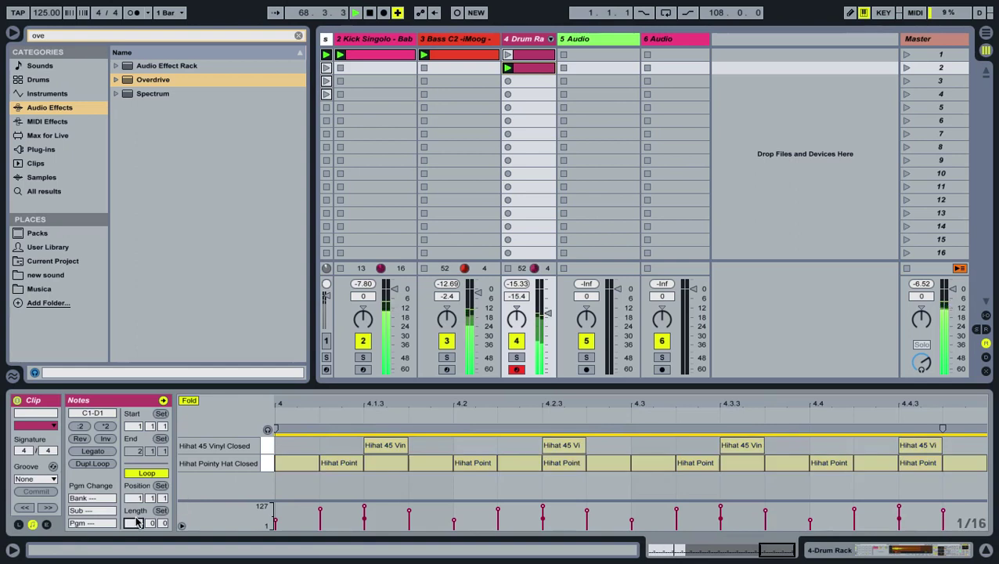
{"action": "type", "text": "4"}
{"action": "key", "text": "Return"}
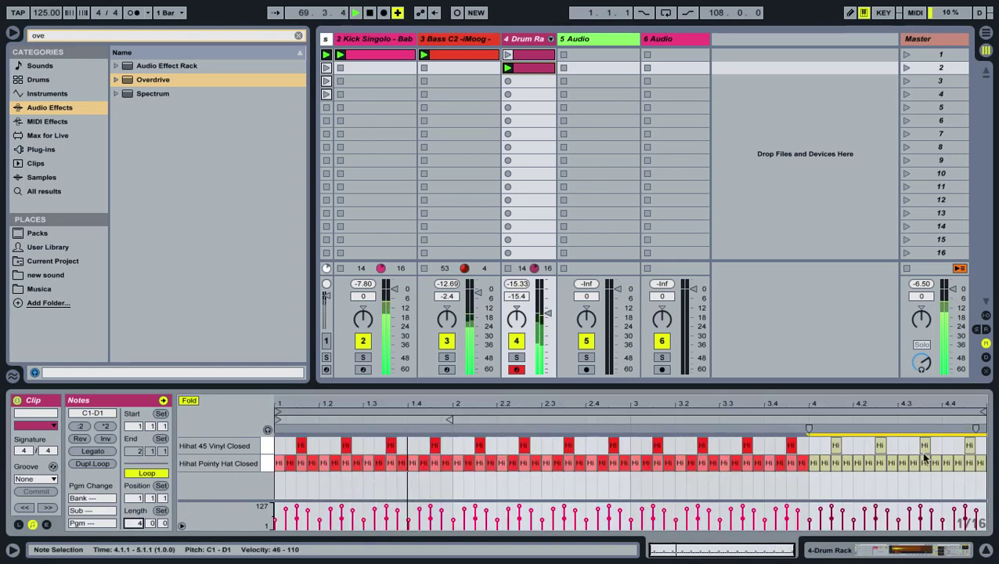
Step: Add extra Hihat 45 Vinyl notes at velocity 74 on 3.4.4, 1.4.4, 2.4.2 and 4.4.2, checking the pattern in playback
{"action": "double_click", "coordinate": [804, 446]}
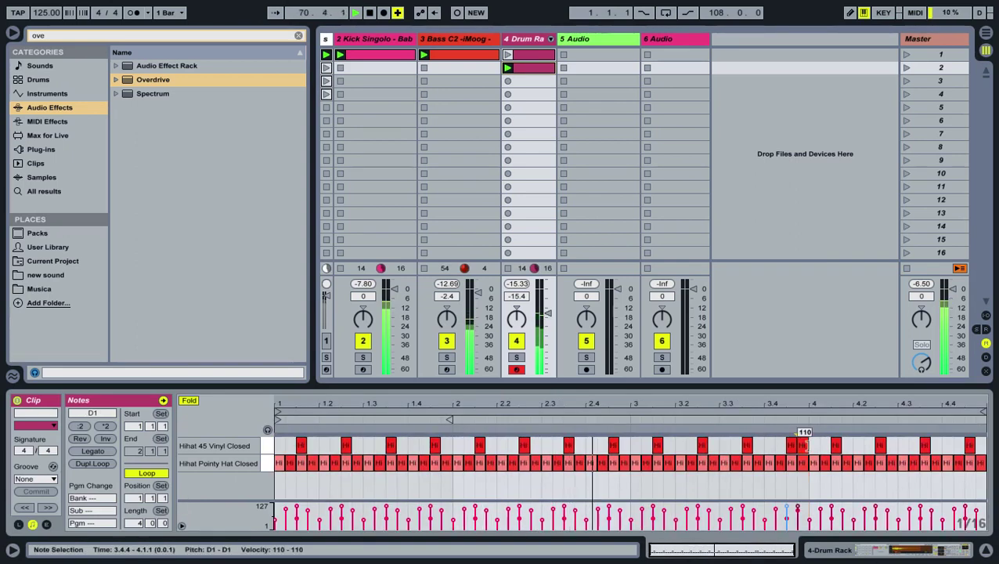
{"action": "left_click_drag", "start_coordinate": [806, 458], "coordinate": [805, 475]}
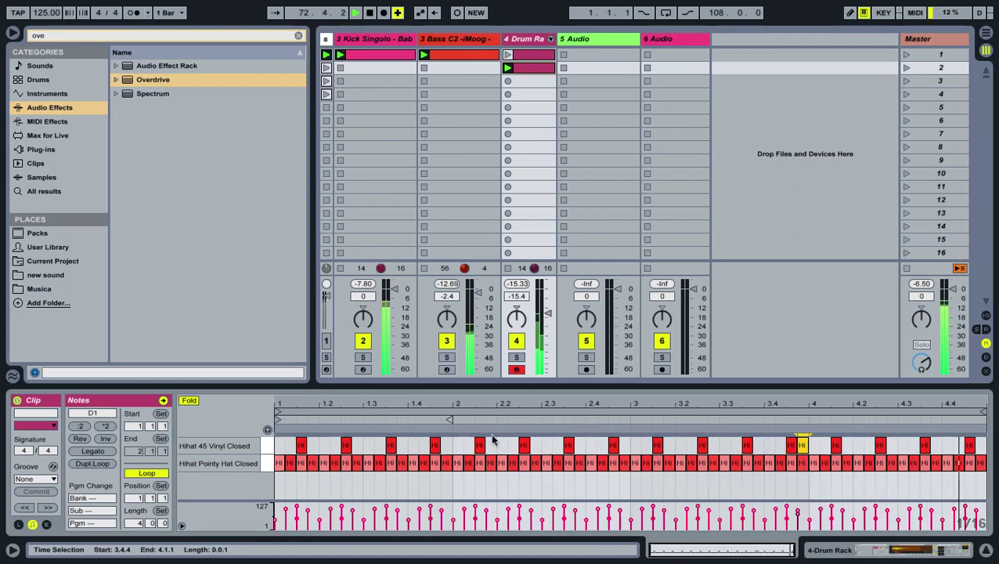
{"action": "double_click", "coordinate": [446, 445]}
{"action": "key", "text": "space"}
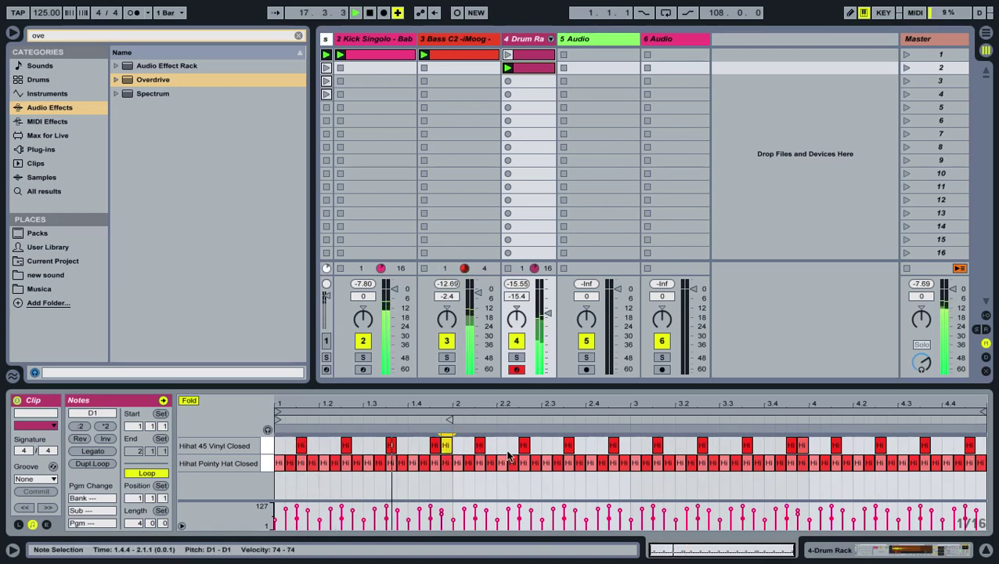
{"action": "key", "text": "space"}
{"action": "double_click", "coordinate": [600, 446]}
{"action": "key", "text": "space"}
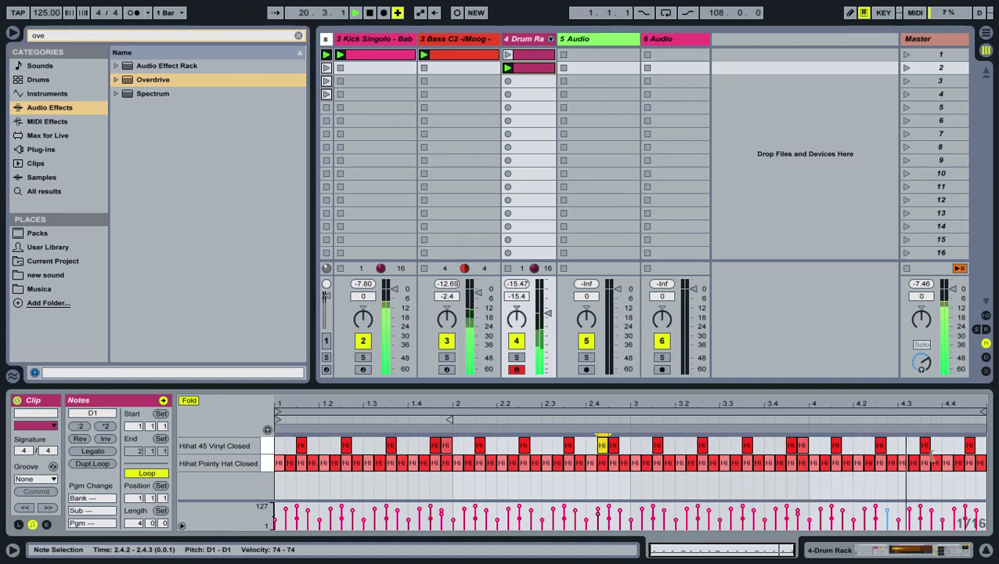
{"action": "left_click", "coordinate": [958, 445]}
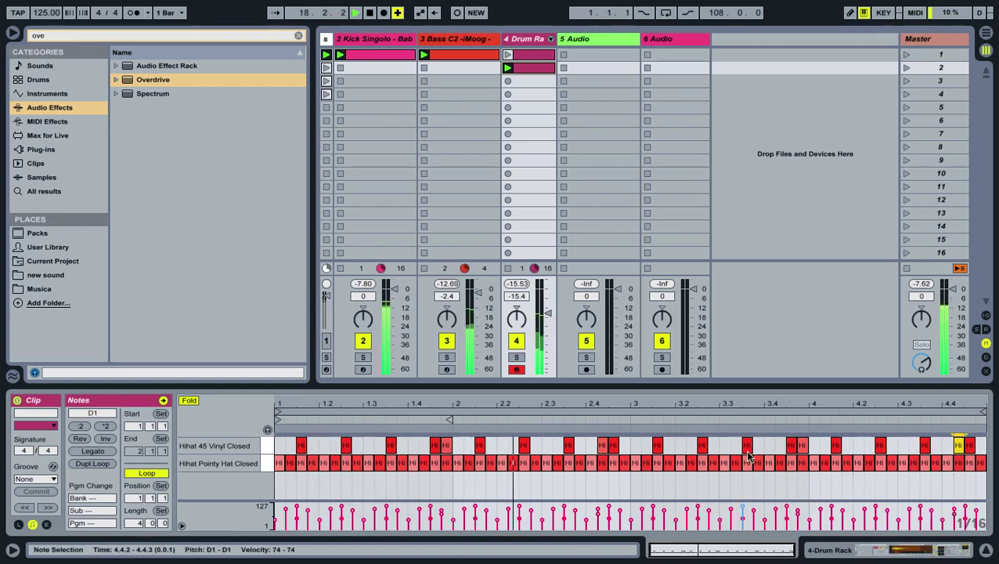
Step: Stop playback, clear the browser search and show the Drums category with its Hihat folder collapsed
{"action": "key", "text": "shift+Tab"}
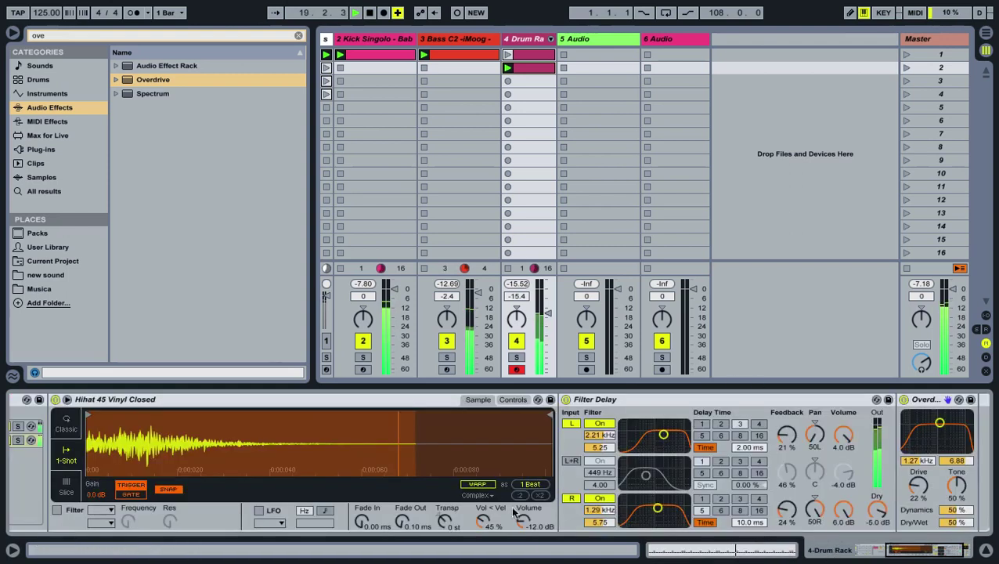
{"action": "scroll", "coordinate": [492, 495], "scroll_direction": "up", "scroll_amount": 3}
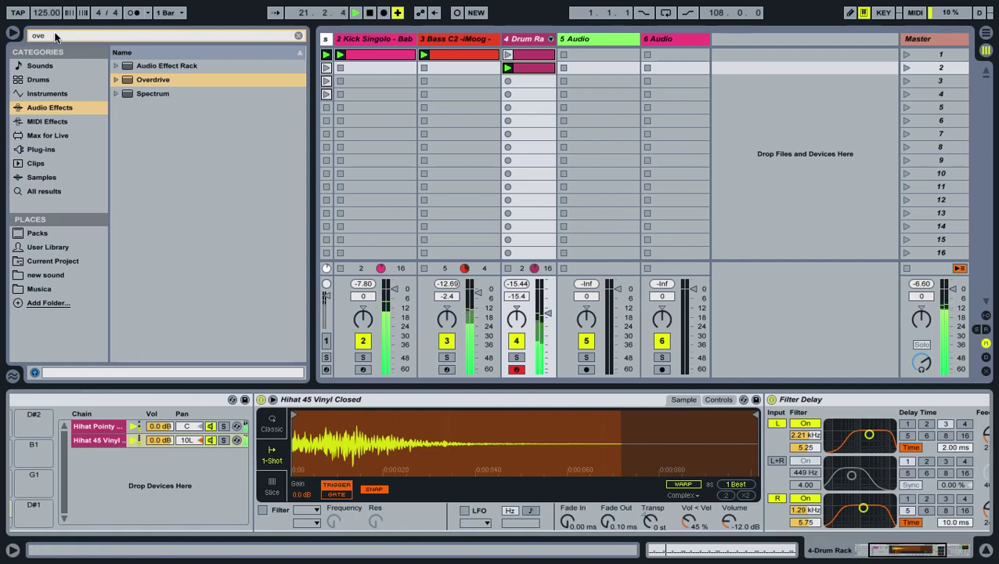
{"action": "left_click", "coordinate": [56, 35]}
{"action": "key", "text": "BackSpace"}
{"action": "key", "text": "BackSpace"}
{"action": "key", "text": "BackSpace"}
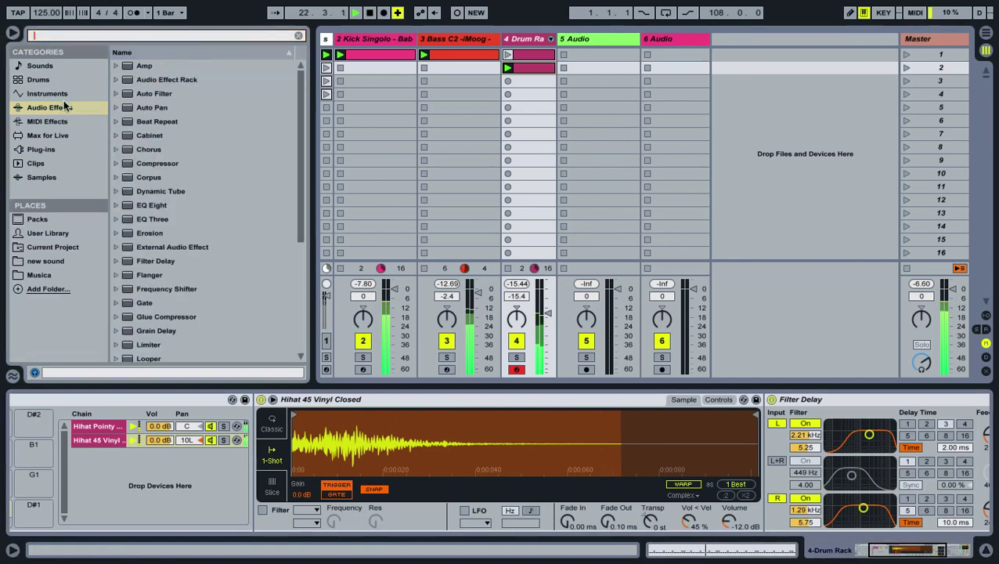
{"action": "left_click", "coordinate": [42, 80]}
{"action": "key", "text": "space"}
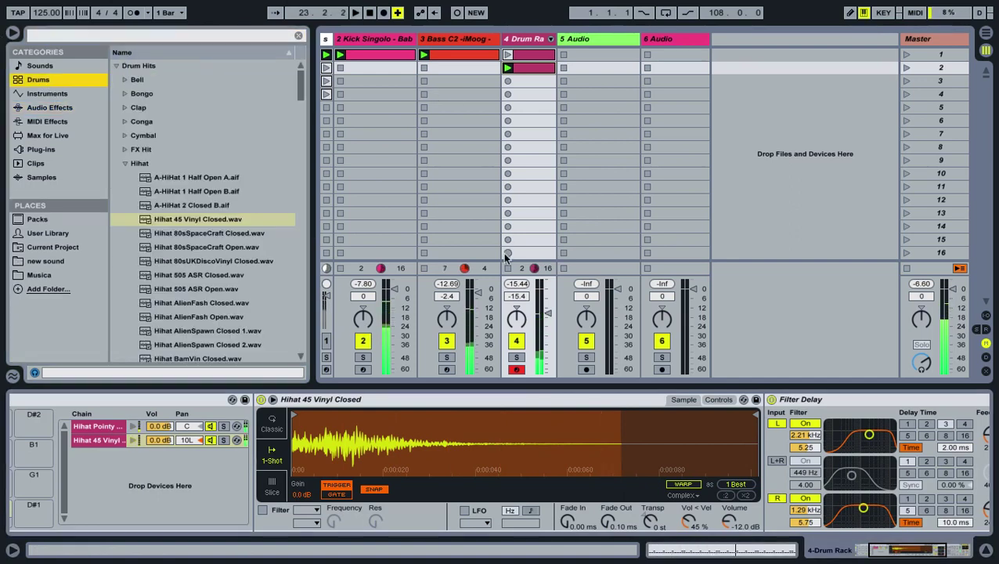
{"action": "left_click", "coordinate": [124, 163]}
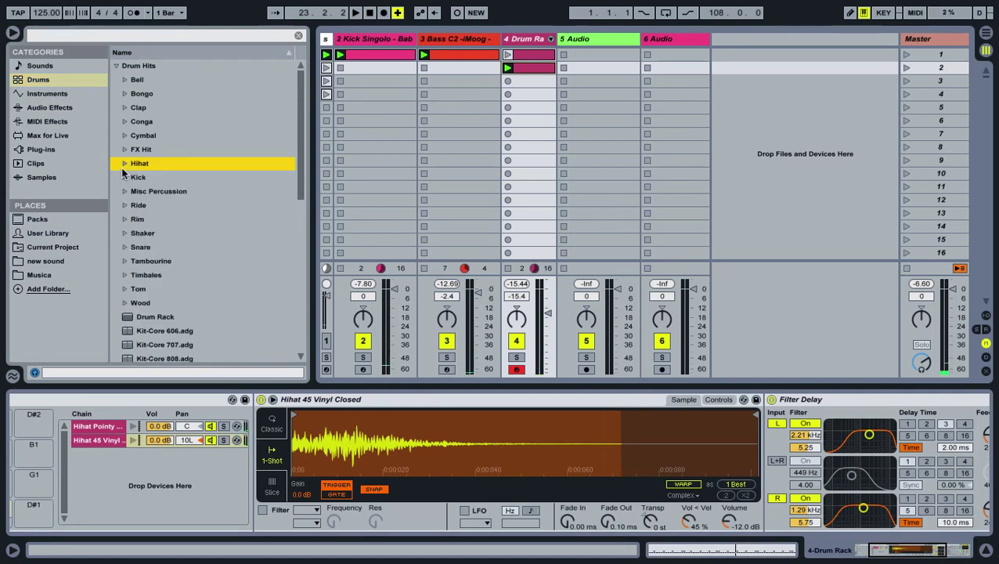
Step: Expand the Rim folder and load A-Snare Ludwig 1 X-Stick.aif onto the Drum Rack's G1 pad
{"action": "key", "text": "Down"}
{"action": "key", "text": "Down"}
{"action": "key", "text": "Down"}
{"action": "key", "text": "Down"}
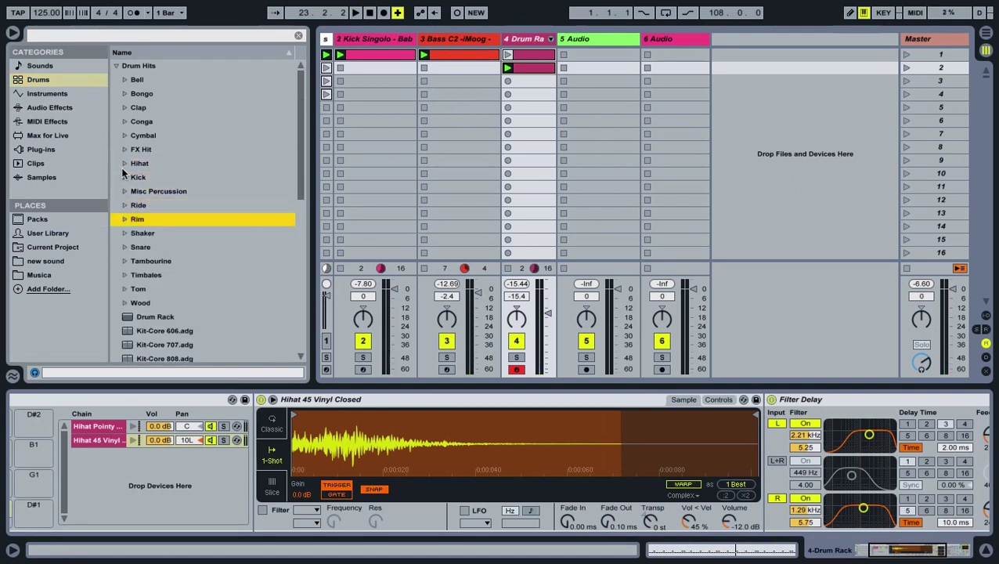
{"action": "key", "text": "Right"}
{"action": "key", "text": "Down"}
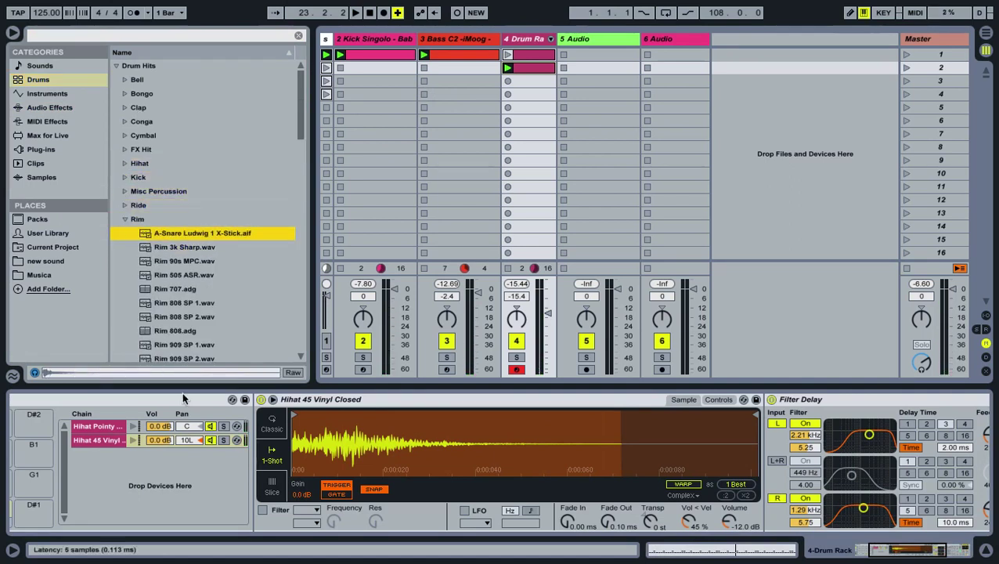
{"action": "left_click", "coordinate": [102, 474]}
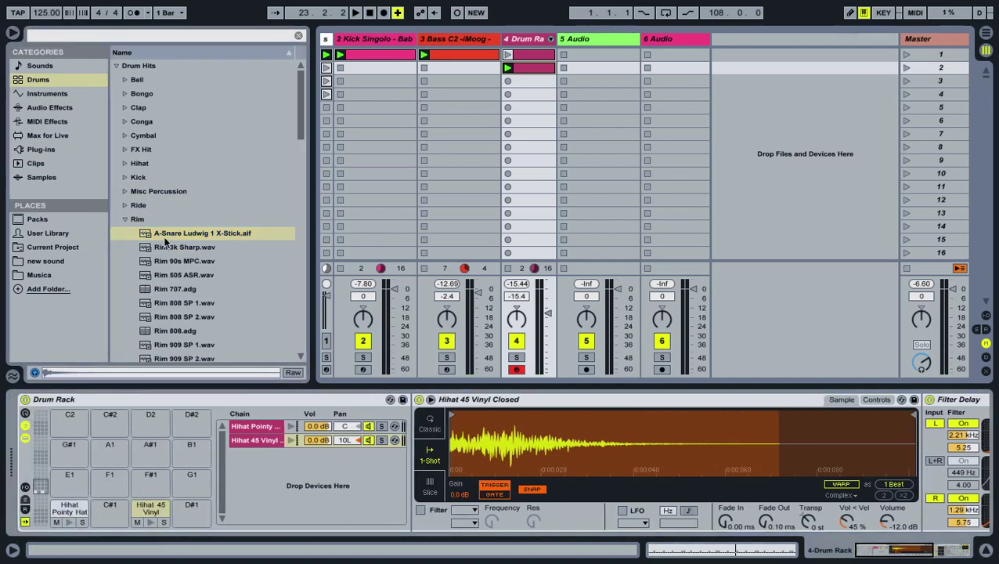
{"action": "left_click_drag", "start_coordinate": [188, 490], "coordinate": [187, 490]}
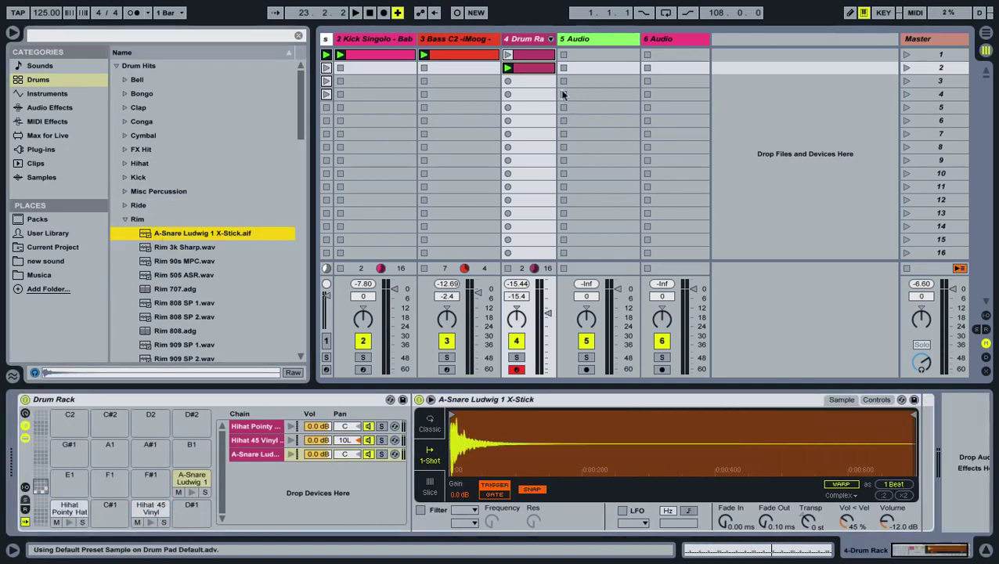
Step: Copy the second Drum Rack clip to scene 3, launch it and add A-Snare Ludwig notes on 1.1.2, 3.1.2 and 4.3.4
{"action": "left_click_drag", "start_coordinate": [531, 69], "coordinate": [531, 81]}
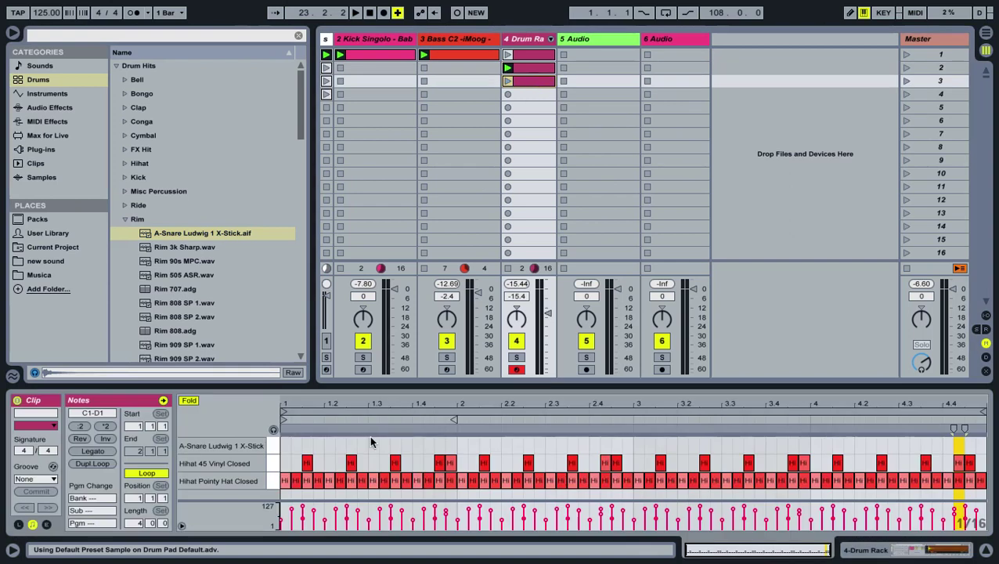
{"action": "double_click", "coordinate": [296, 448]}
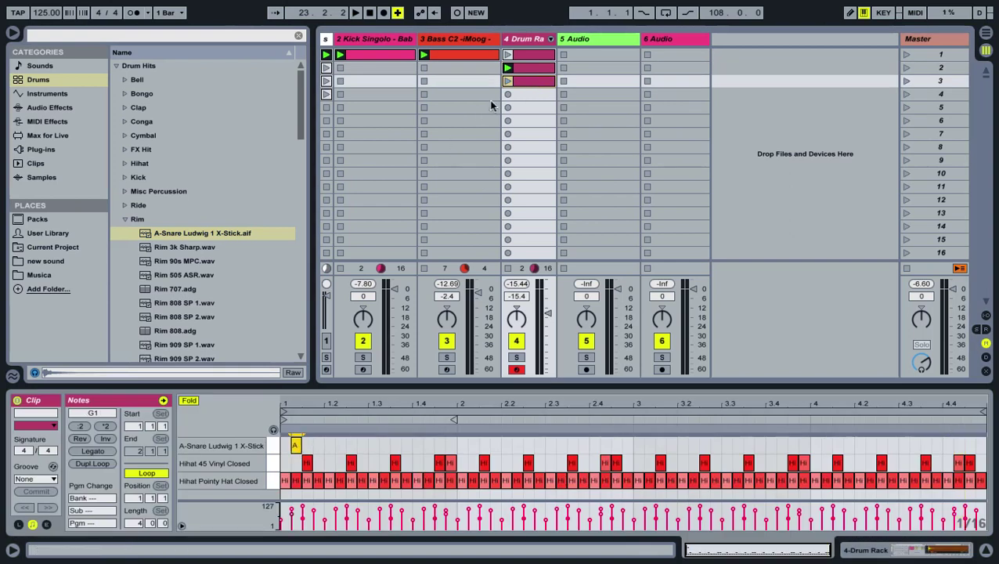
{"action": "left_click", "coordinate": [507, 82]}
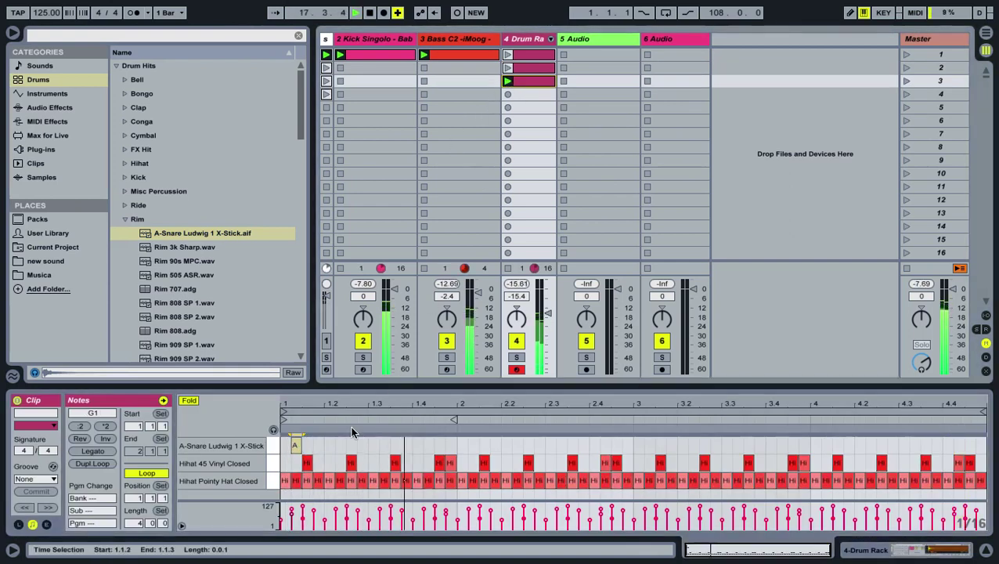
{"action": "double_click", "coordinate": [648, 445]}
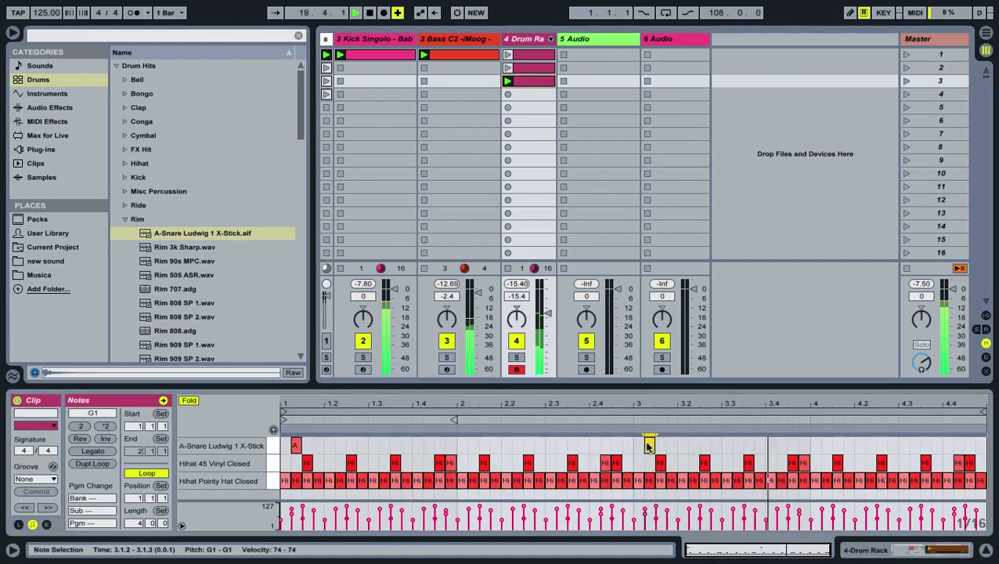
{"action": "left_click", "coordinate": [936, 445]}
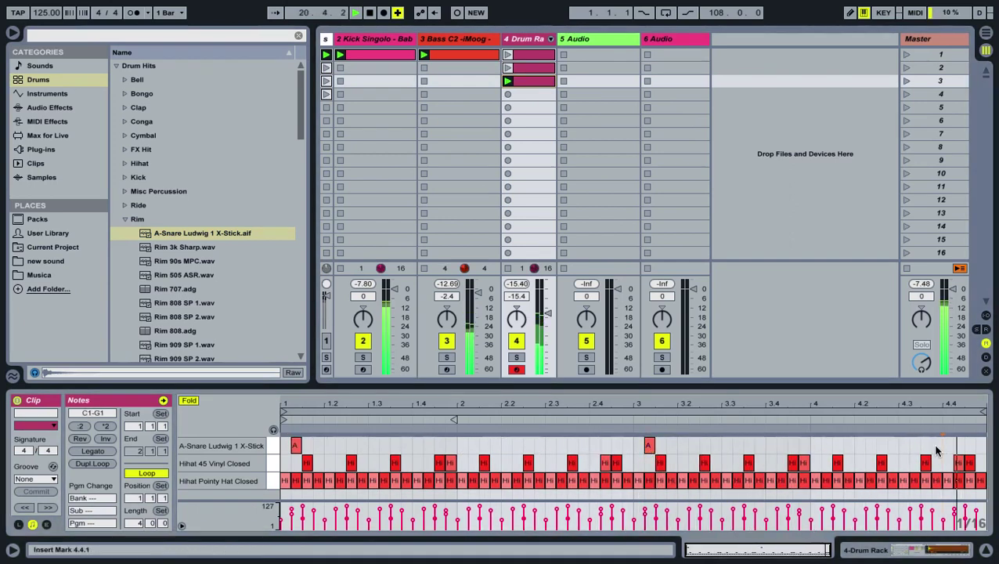
{"action": "double_click", "coordinate": [937, 445]}
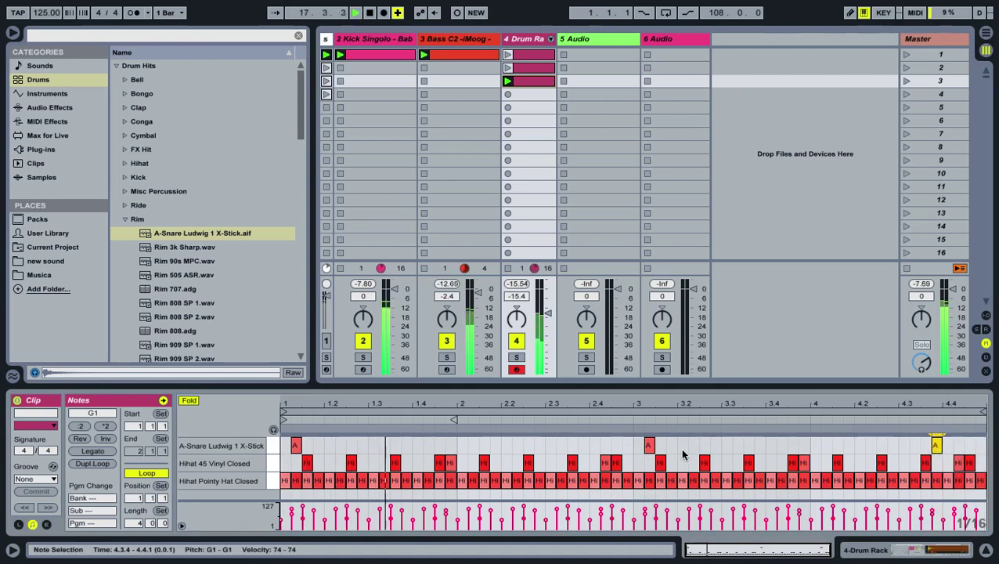
Step: Reset the Hihat Pointy chain's pan to center and pan the A-Snare Ludwig chain to 19R in the Drum Rack
{"action": "left_click", "coordinate": [907, 557]}
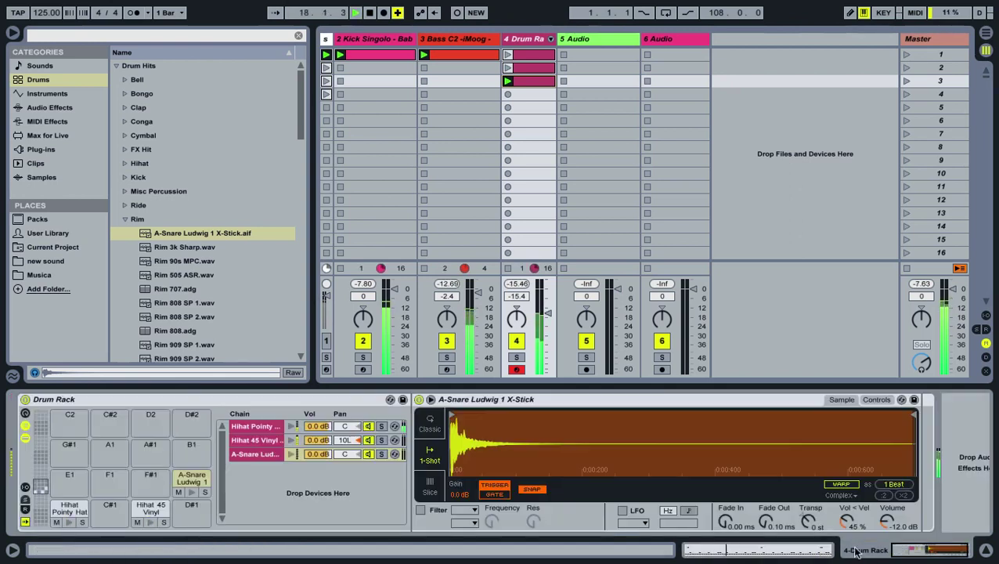
{"action": "left_click", "coordinate": [199, 476]}
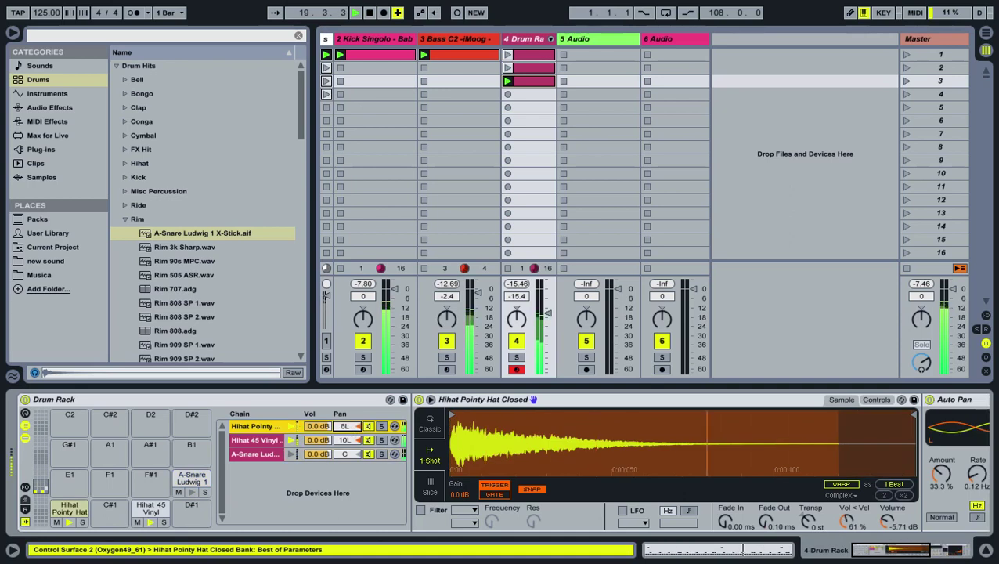
{"action": "key", "text": "Delete"}
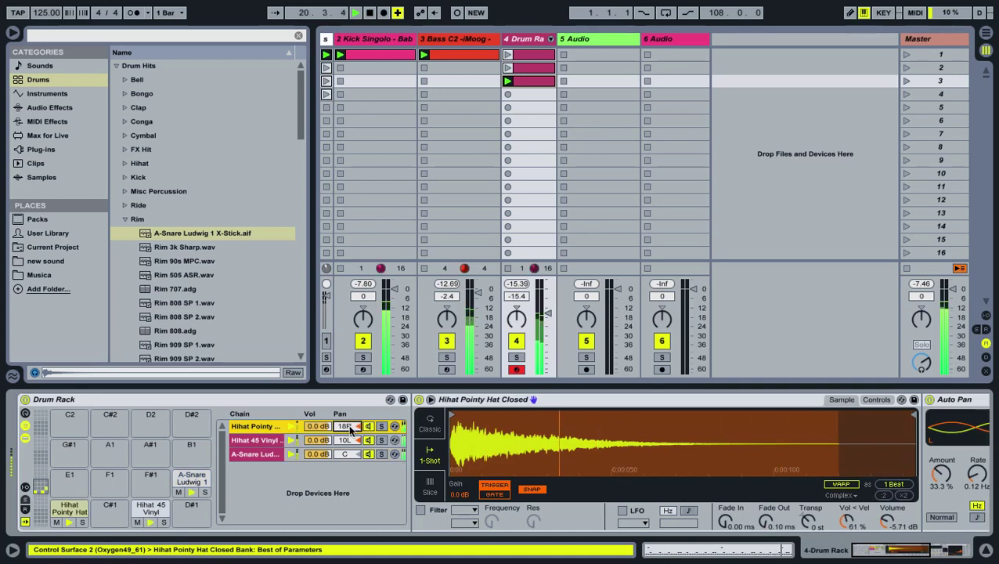
{"action": "left_click_drag", "start_coordinate": [350, 457], "coordinate": [350, 443]}
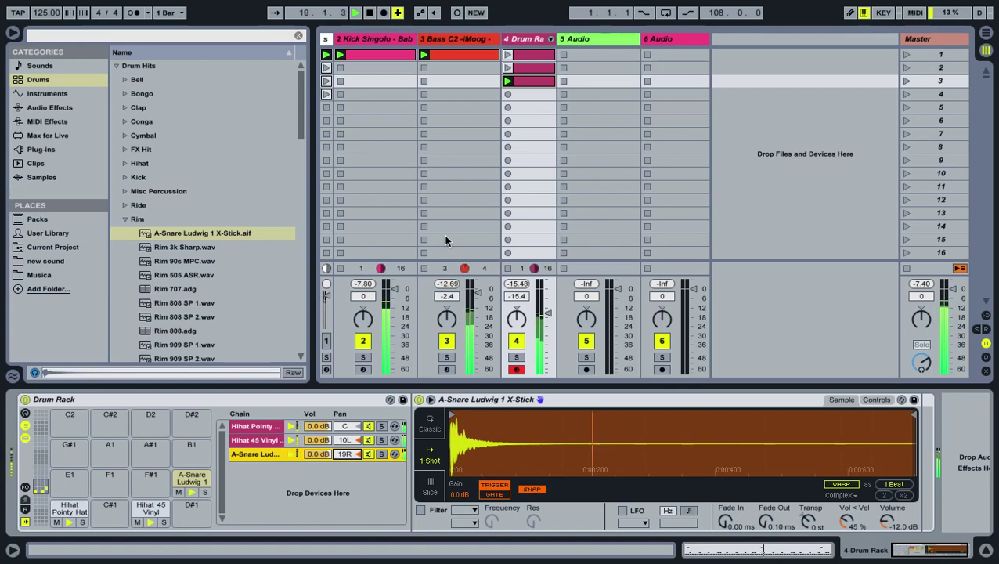
Step: Audition the neighbouring rim samples and load Rim 3k Sharp.wav onto the Drum Rack's E1 pad
{"action": "left_click", "coordinate": [206, 248]}
{"action": "key", "text": "Down"}
{"action": "key", "text": "Up"}
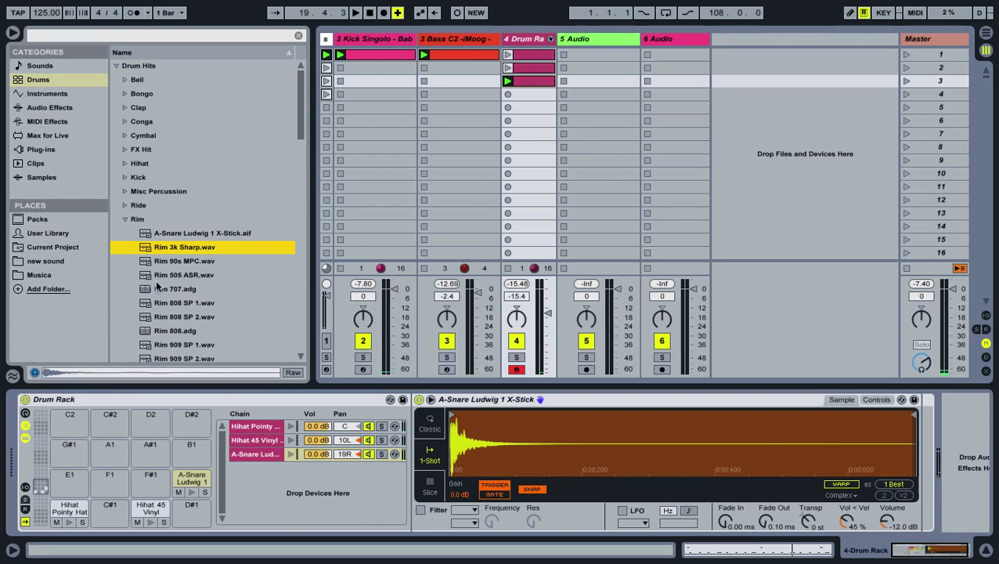
{"action": "left_click_drag", "start_coordinate": [184, 252], "coordinate": [69, 479]}
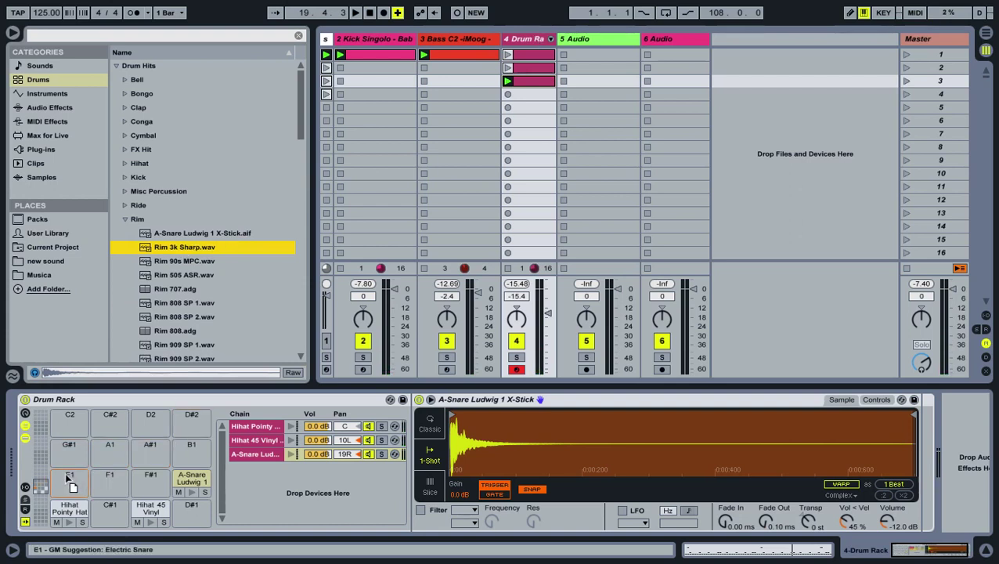
Step: Duplicate the scene 3 Drum Rack clip into scene 4 and open the copy's notes for editing
{"action": "left_click", "coordinate": [536, 76]}
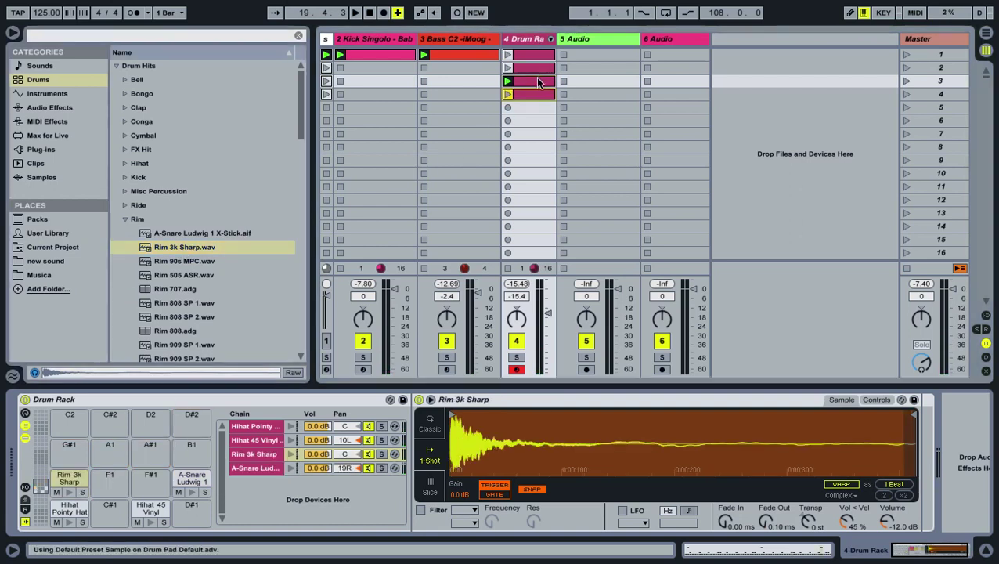
{"action": "key", "text": "ctrl+d"}
{"action": "double_click", "coordinate": [531, 93]}
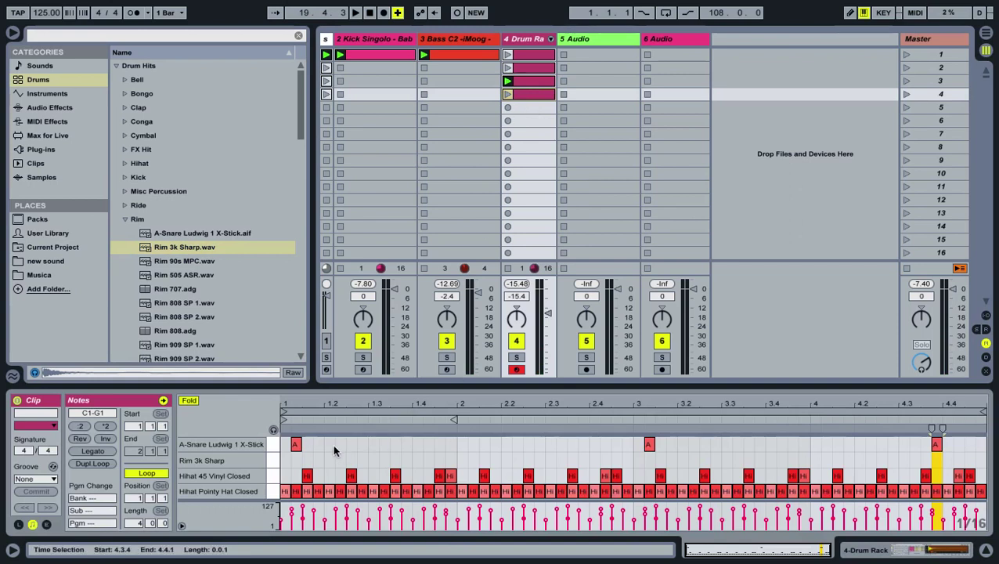
Step: Move the Rim 3k Sharp pad from E1 to G#1 in the Drum Rack and reopen the scene 4 clip's notes
{"action": "left_click", "coordinate": [526, 39]}
{"action": "left_click_drag", "start_coordinate": [68, 478], "coordinate": [82, 444]}
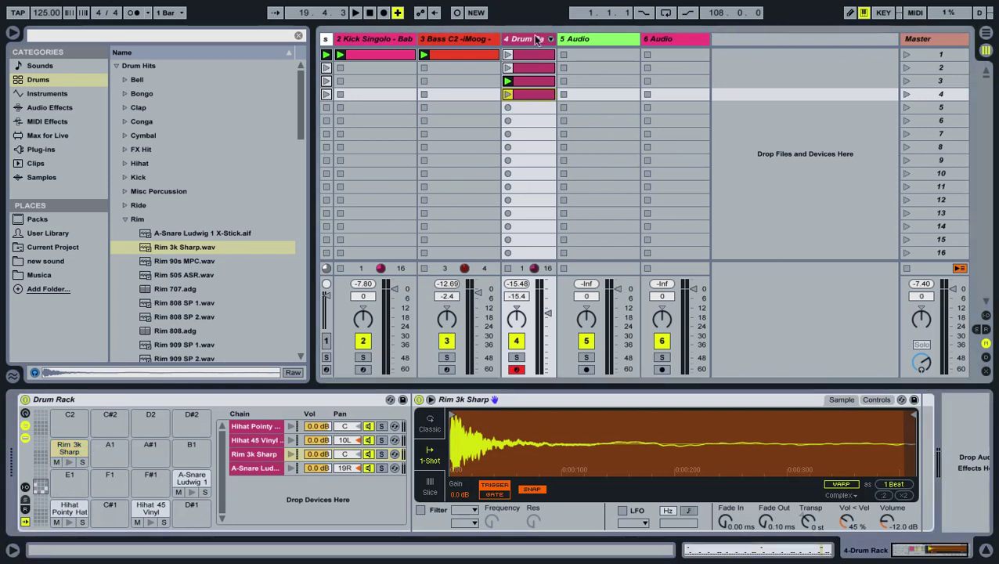
{"action": "left_click", "coordinate": [530, 94]}
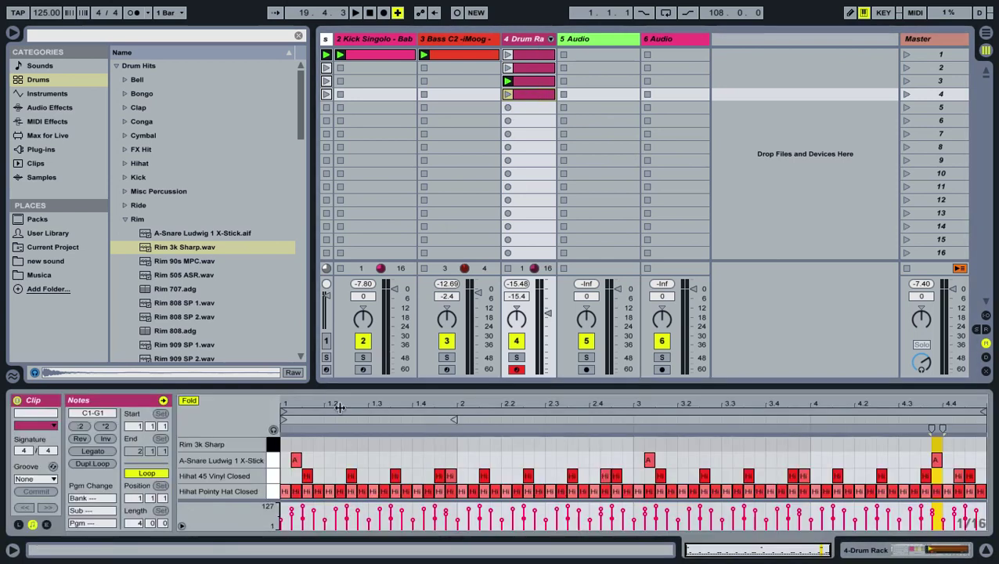
Step: Add a Rim 3k Sharp note at 1.2.1, repeat it every two beats through 4.4.1, and add another at 4.4.4
{"action": "double_click", "coordinate": [331, 446]}
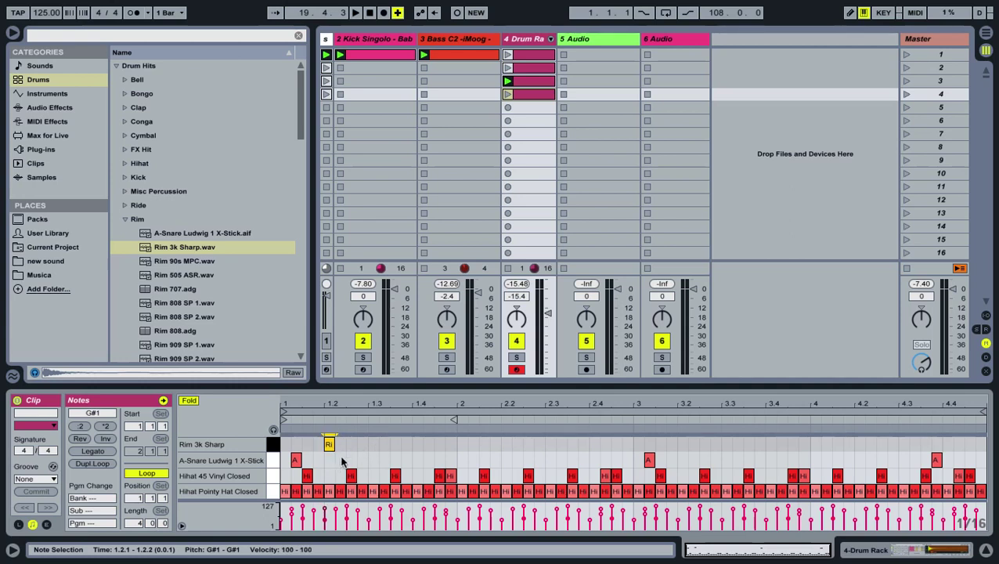
{"action": "key", "text": "ctrl+d"}
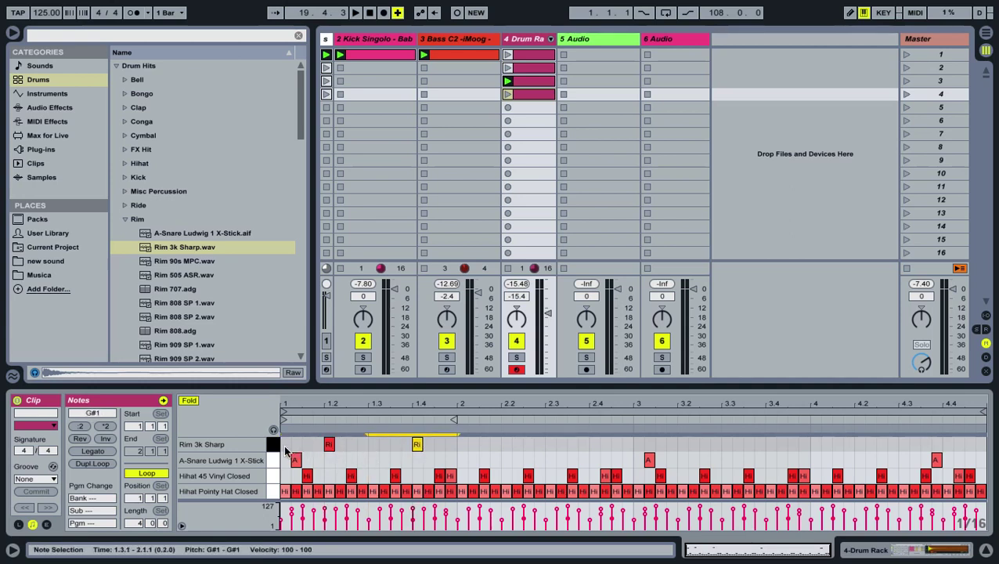
{"action": "key", "text": "ctrl+d"}
{"action": "key", "text": "ctrl+d"}
{"action": "key", "text": "ctrl+d"}
{"action": "key", "text": "ctrl+d"}
{"action": "key", "text": "ctrl+d"}
{"action": "key", "text": "ctrl+d"}
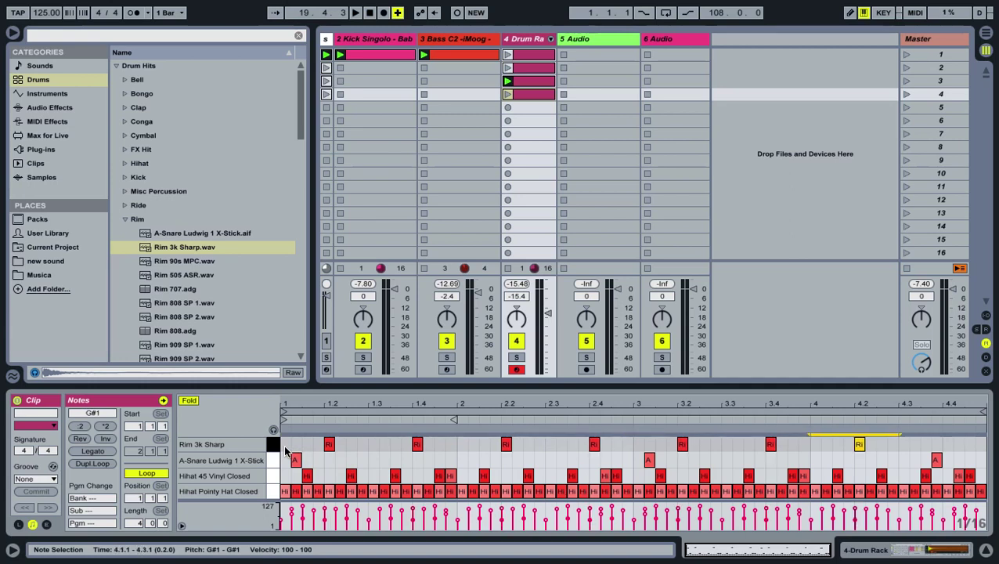
{"action": "double_click", "coordinate": [981, 444]}
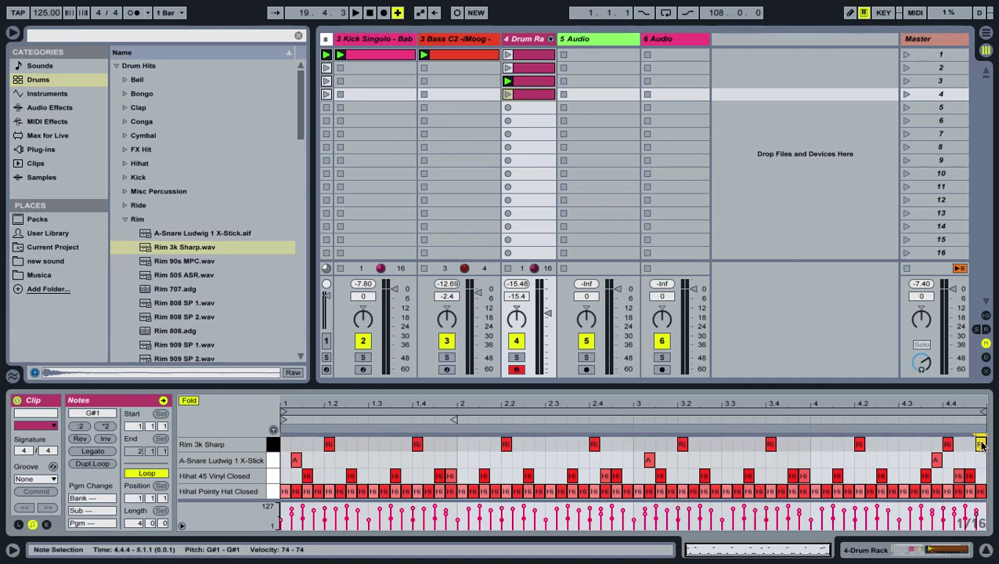
Step: Launch the scene 4 Drum Rack clip and set the Rim 3k Sharp sample's volume to -4 dB
{"action": "left_click", "coordinate": [506, 94]}
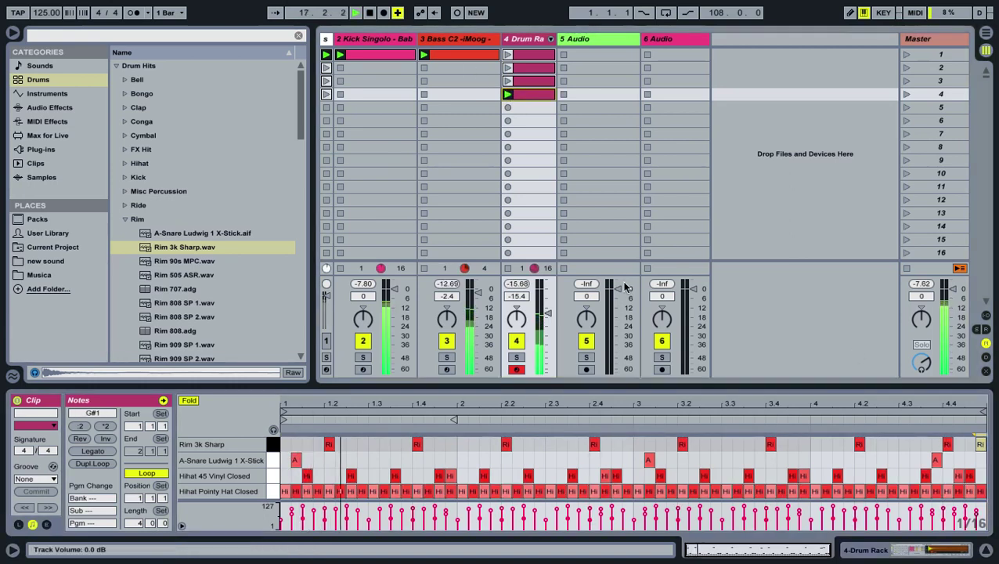
{"action": "left_click", "coordinate": [859, 550]}
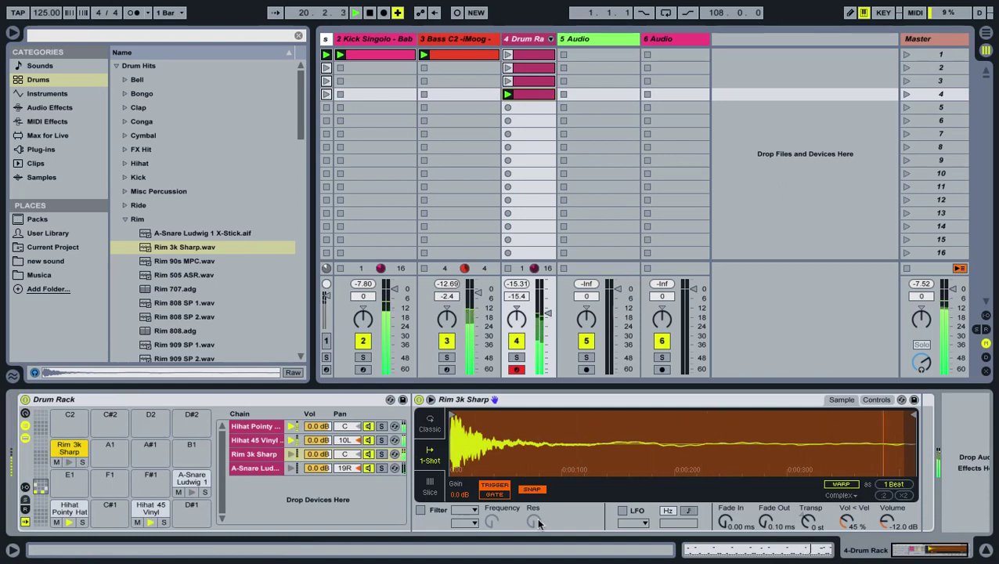
{"action": "left_click_drag", "start_coordinate": [887, 523], "coordinate": [887, 506]}
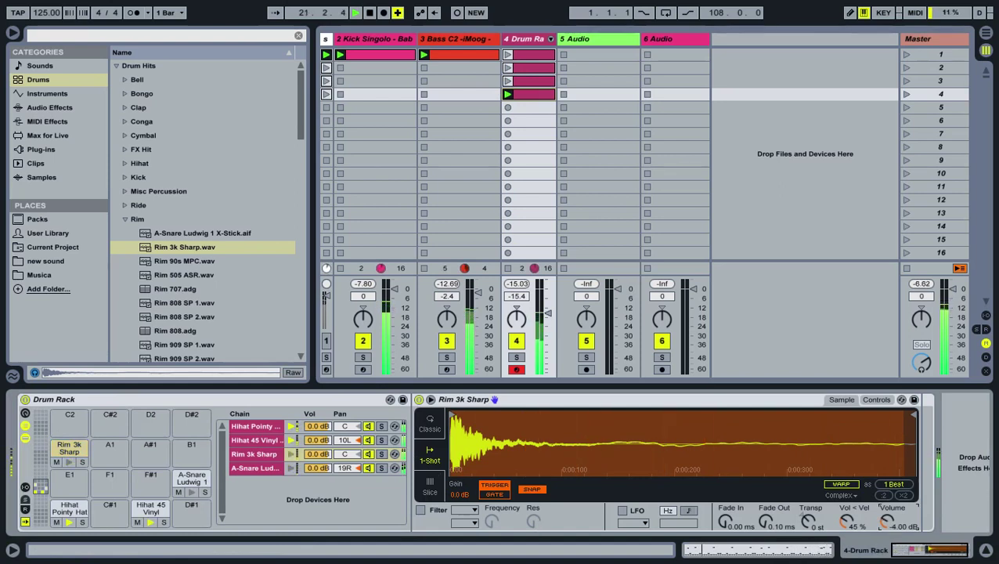
Step: Find the Saturator audio effect, add it after the Rim 3k Sharp sample and set its curve to Soft Sine
{"action": "left_click", "coordinate": [48, 94]}
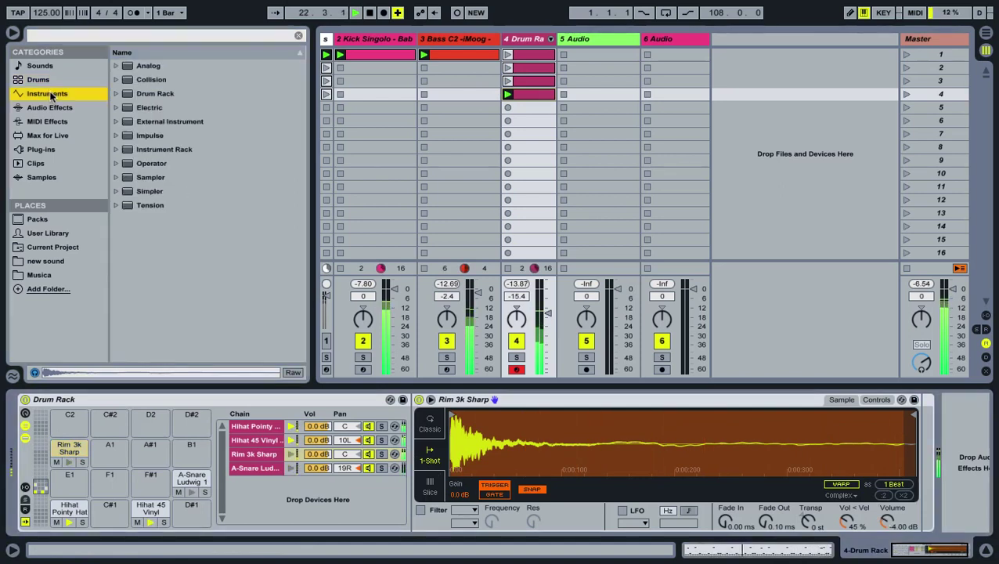
{"action": "left_click", "coordinate": [54, 37]}
{"action": "type", "text": "say"}
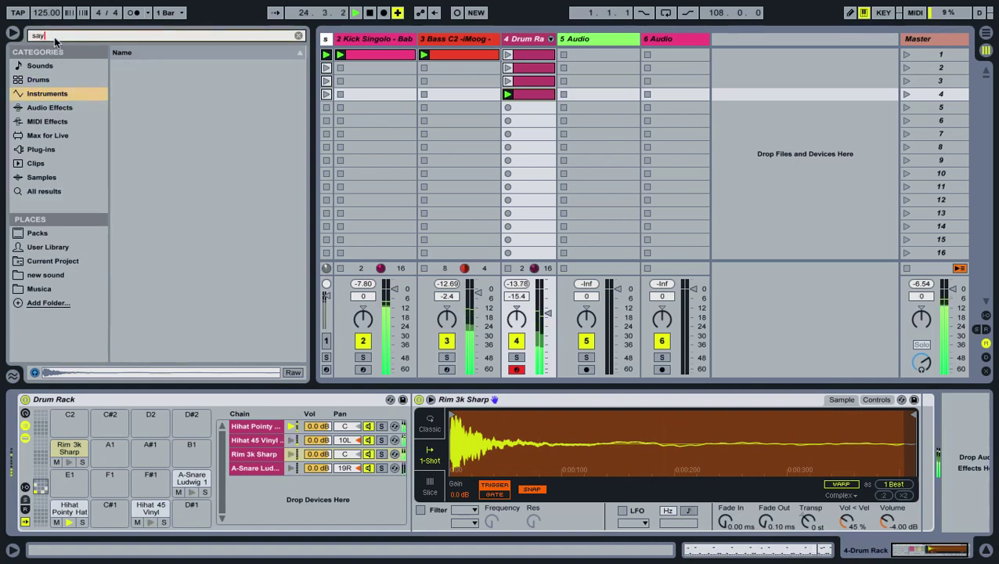
{"action": "key", "text": "BackSpace"}
{"action": "type", "text": "t"}
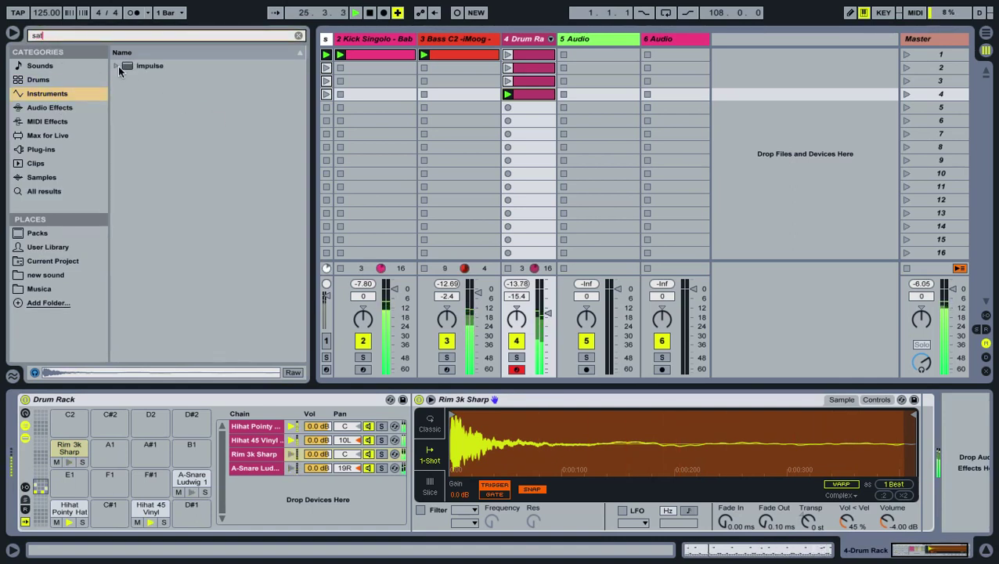
{"action": "left_click", "coordinate": [63, 106]}
{"action": "left_click_drag", "start_coordinate": [133, 69], "coordinate": [705, 458]}
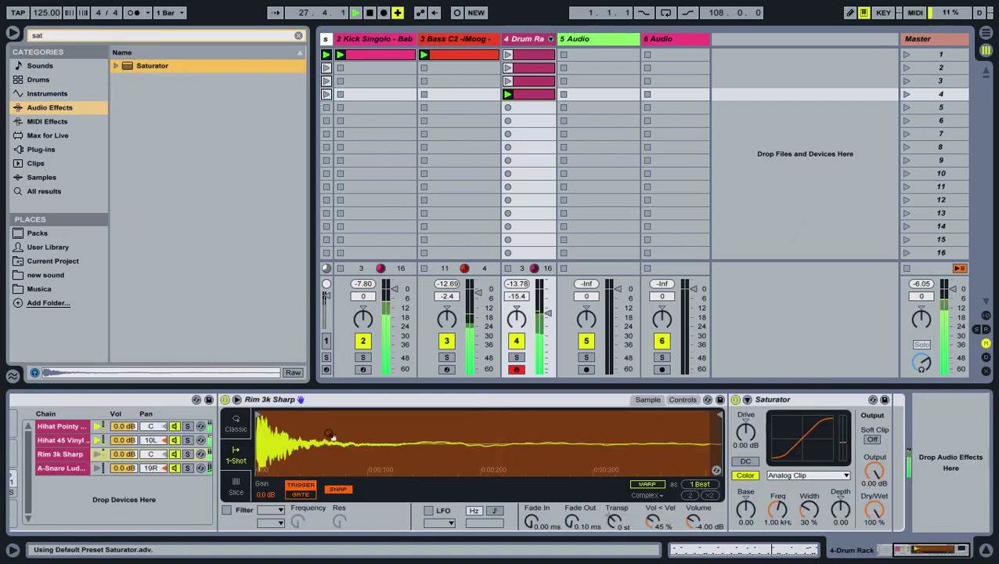
{"action": "left_click", "coordinate": [801, 482]}
{"action": "left_click", "coordinate": [801, 486]}
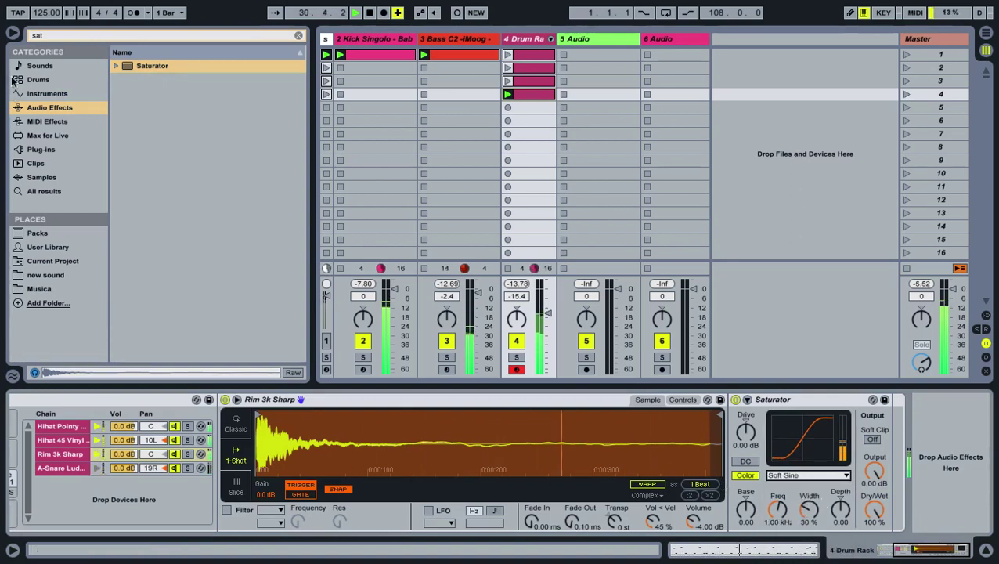
Step: Add a Reverb after the Saturator with 125 ms predelay, 1.48 kHz input filter, 593 ms decay time and 17% dry/wet
{"action": "double_click", "coordinate": [45, 40]}
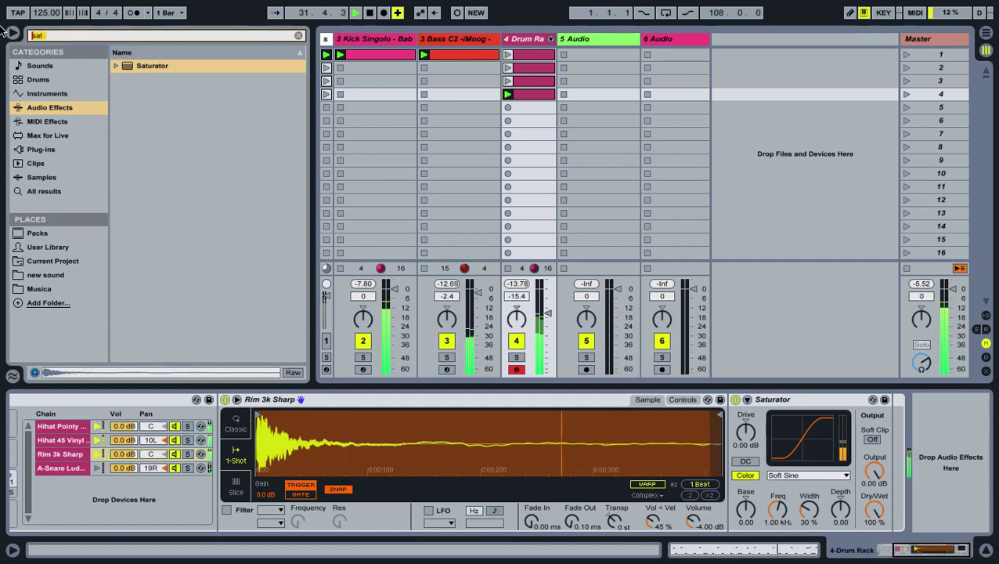
{"action": "type", "text": "rev"}
{"action": "mouse_move", "coordinate": [149, 93]}
{"action": "left_mouse_down"}
{"action": "mouse_move", "coordinate": [877, 523]}
{"action": "mouse_move", "coordinate": [923, 491]}
{"action": "mouse_move", "coordinate": [883, 462]}
{"action": "left_mouse_up"}
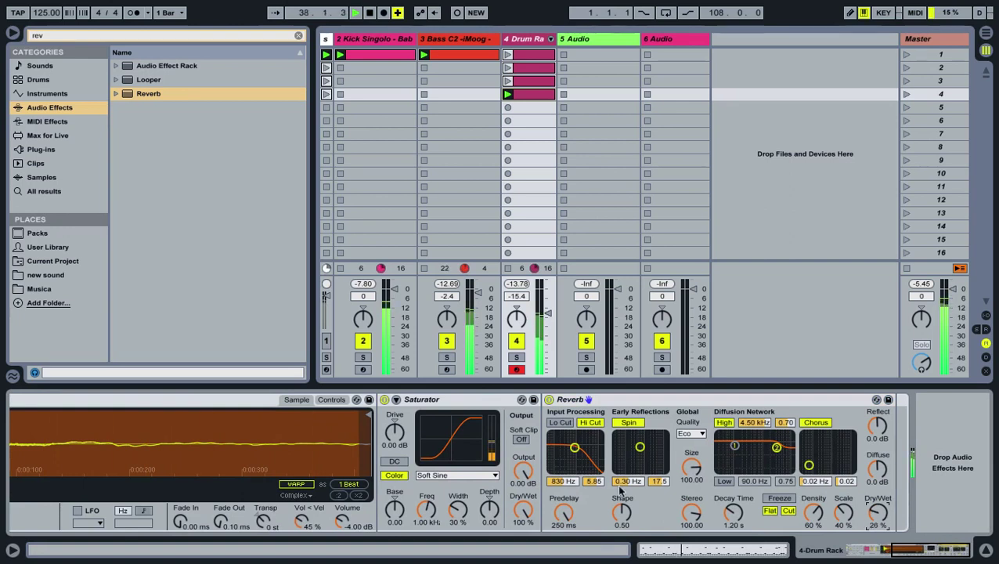
{"action": "left_click_drag", "start_coordinate": [564, 514], "coordinate": [565, 529]}
{"action": "left_click_drag", "start_coordinate": [575, 447], "coordinate": [579, 447]}
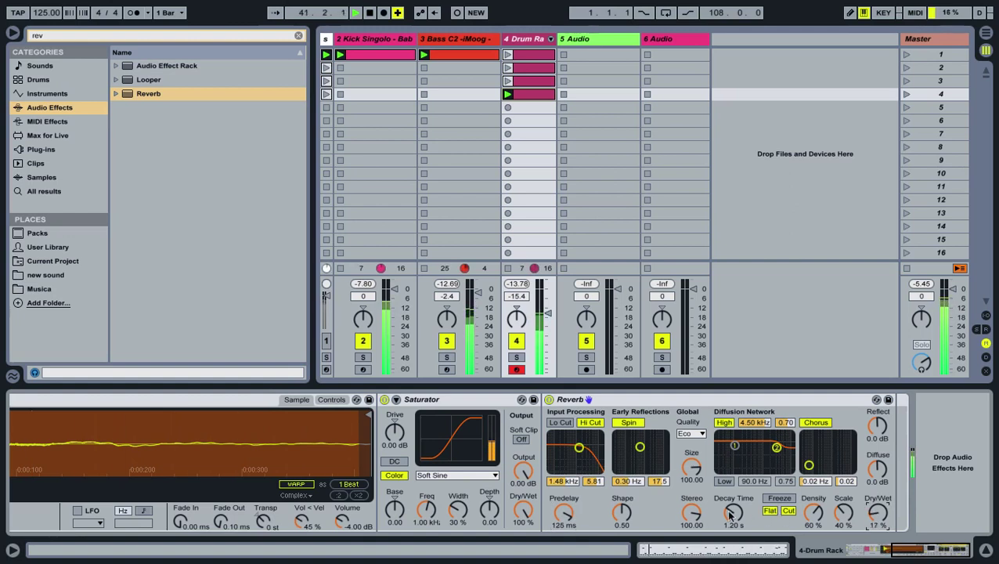
{"action": "left_click_drag", "start_coordinate": [729, 513], "coordinate": [728, 477]}
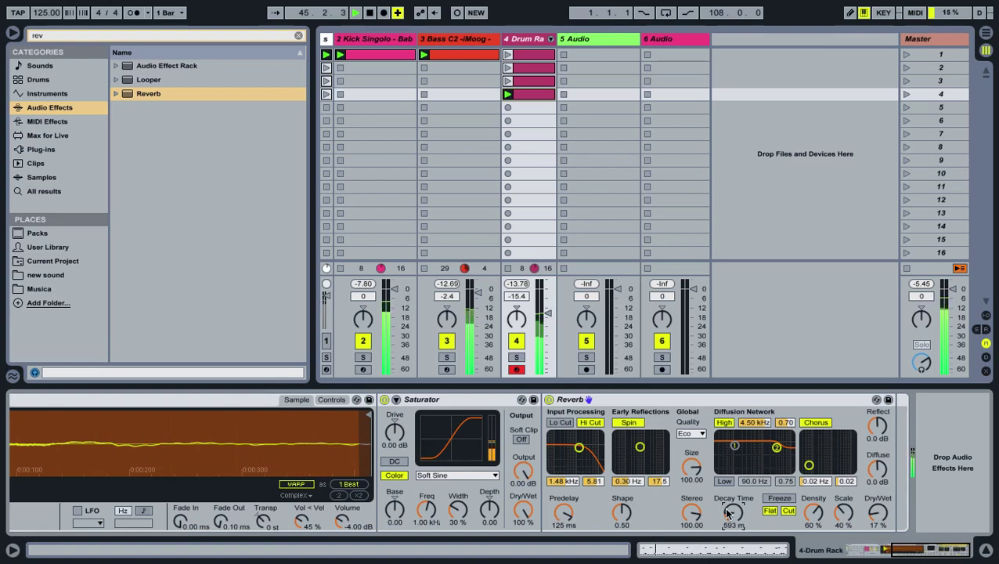
Step: Add an EQ Eight after the Reverb and set band 1 to a low cut at 142 Hz with a Q of 0.56
{"action": "mouse_move", "coordinate": [45, 30]}
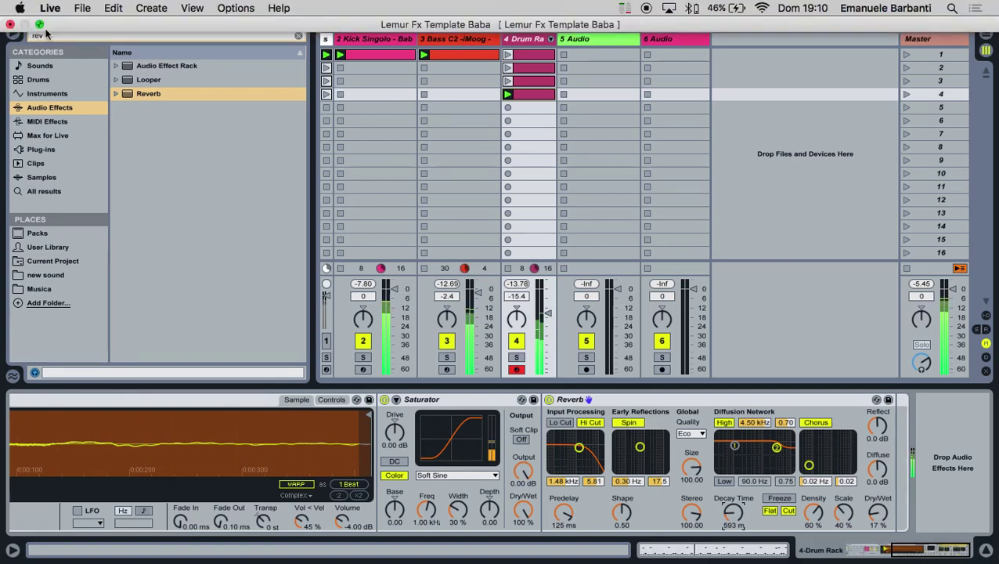
{"action": "key", "text": "super+f"}
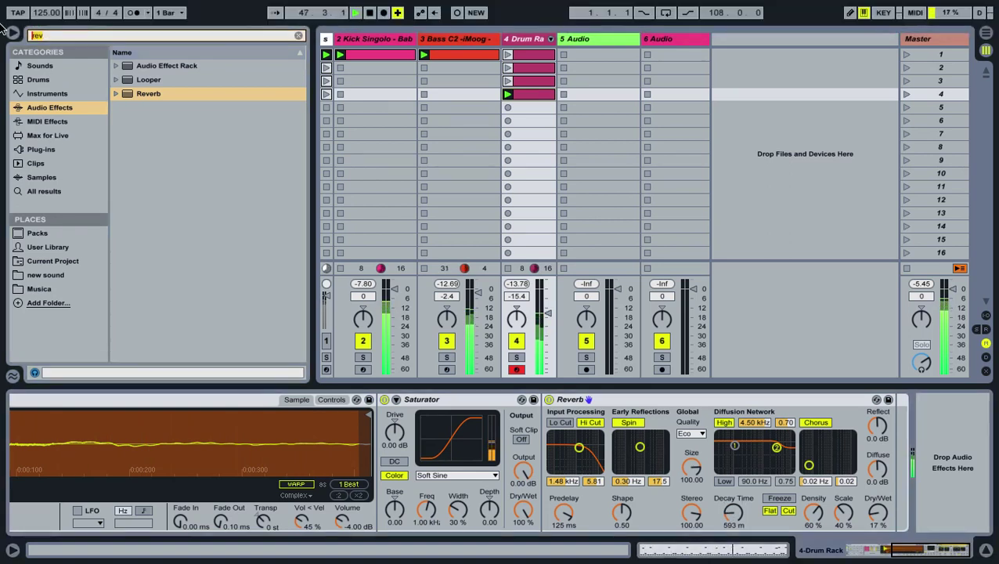
{"action": "type", "text": "qe"}
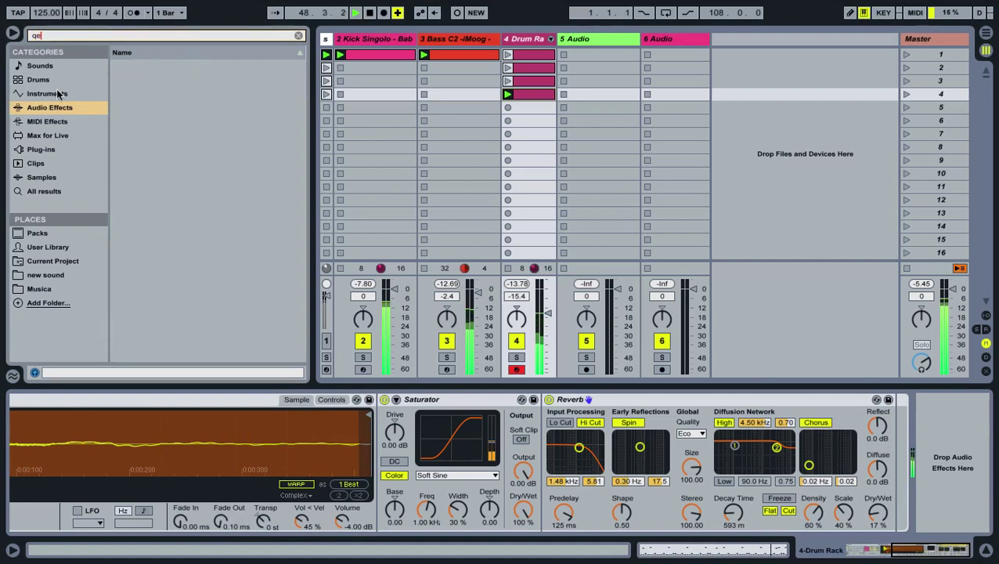
{"action": "key", "text": "BackSpace"}
{"action": "key", "text": "BackSpace"}
{"action": "type", "text": "eq"}
{"action": "left_click_drag", "start_coordinate": [121, 80], "coordinate": [853, 468]}
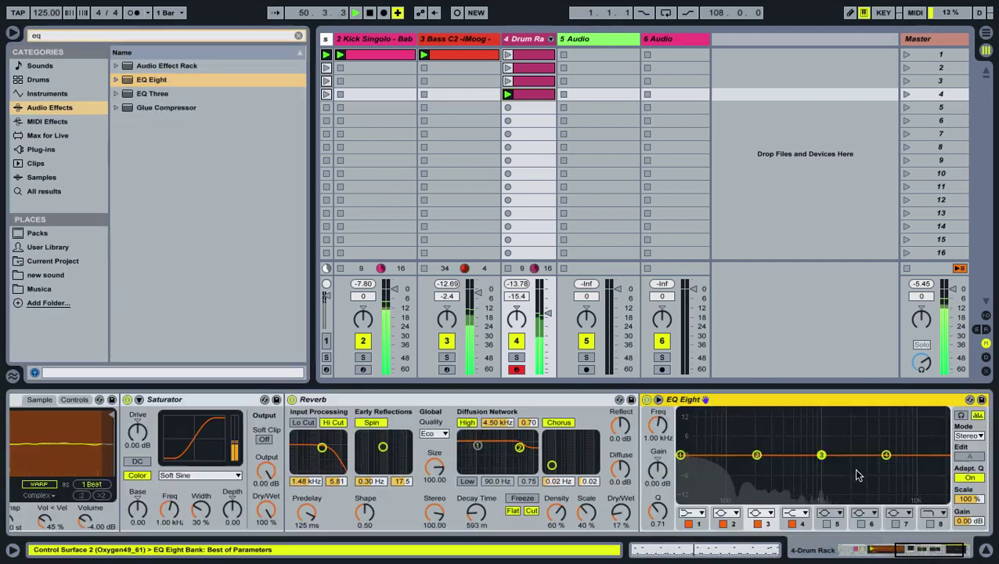
{"action": "left_click", "coordinate": [703, 509]}
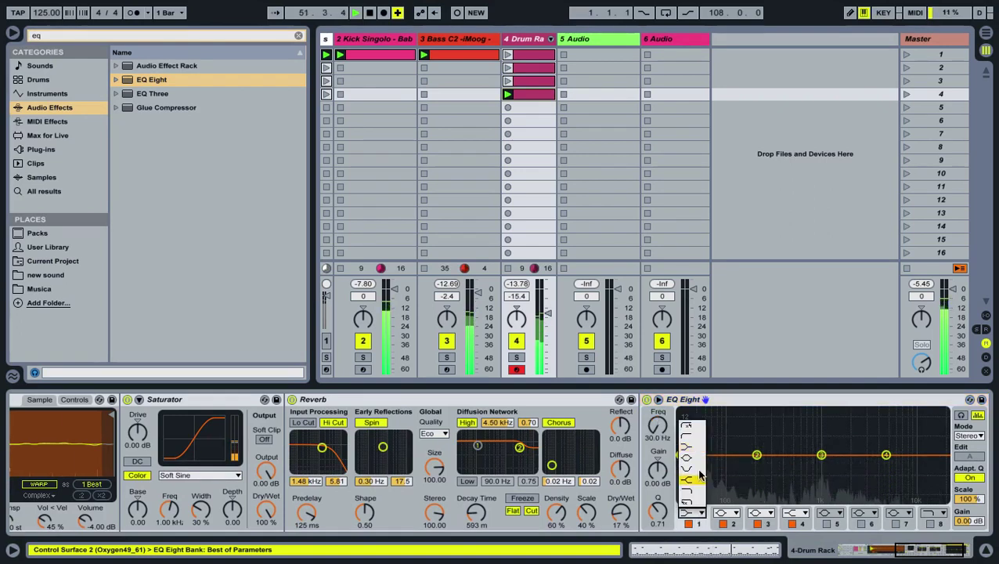
{"action": "left_click", "coordinate": [689, 427]}
{"action": "left_click_drag", "start_coordinate": [737, 476], "coordinate": [742, 471]}
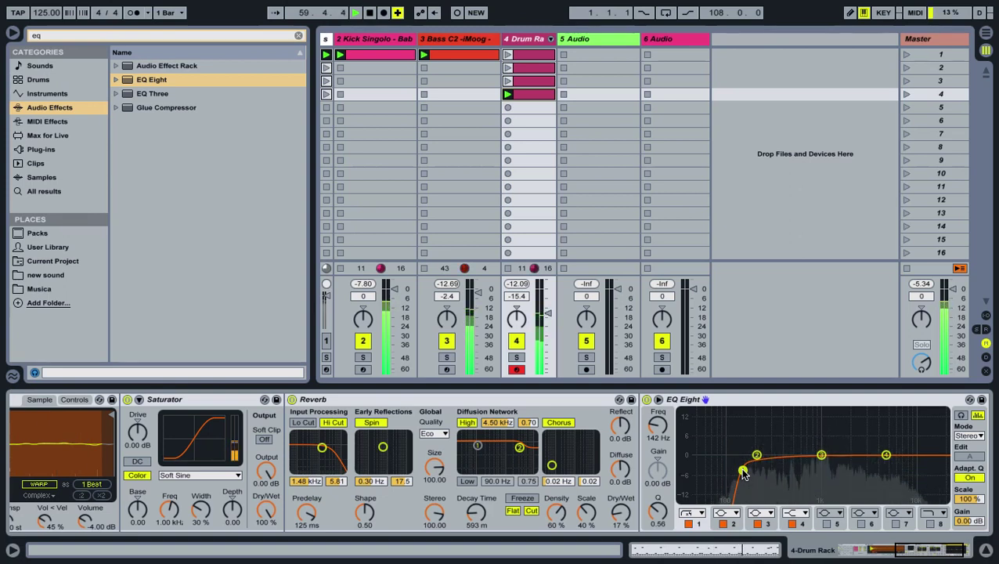
{"action": "key", "text": "XF86AudioRaiseVolume"}
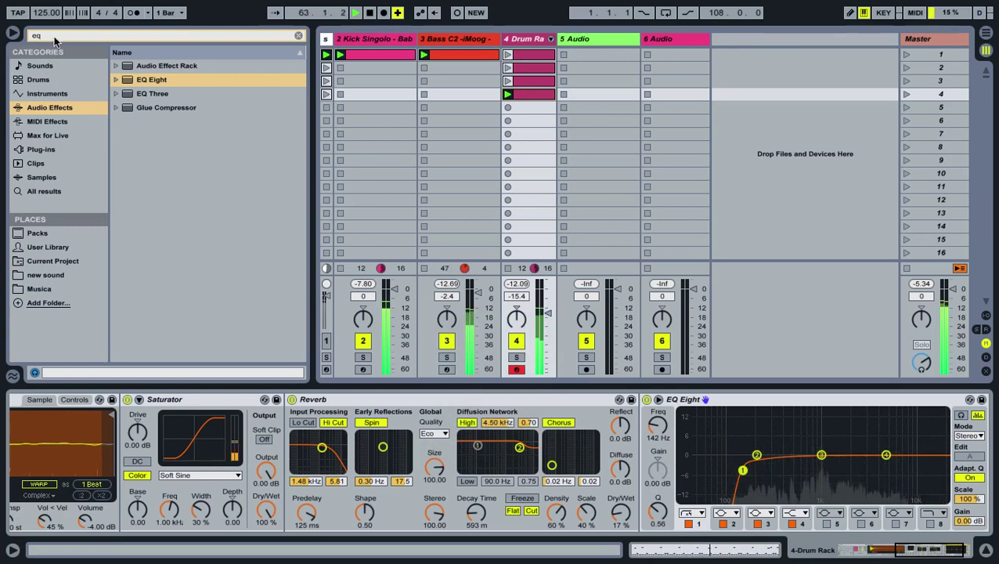
Step: Find the Limiter and add it at the end of the Master track's effects with a gain of 2.10 dB
{"action": "key", "text": "super+f"}
{"action": "type", "text": "limi"}
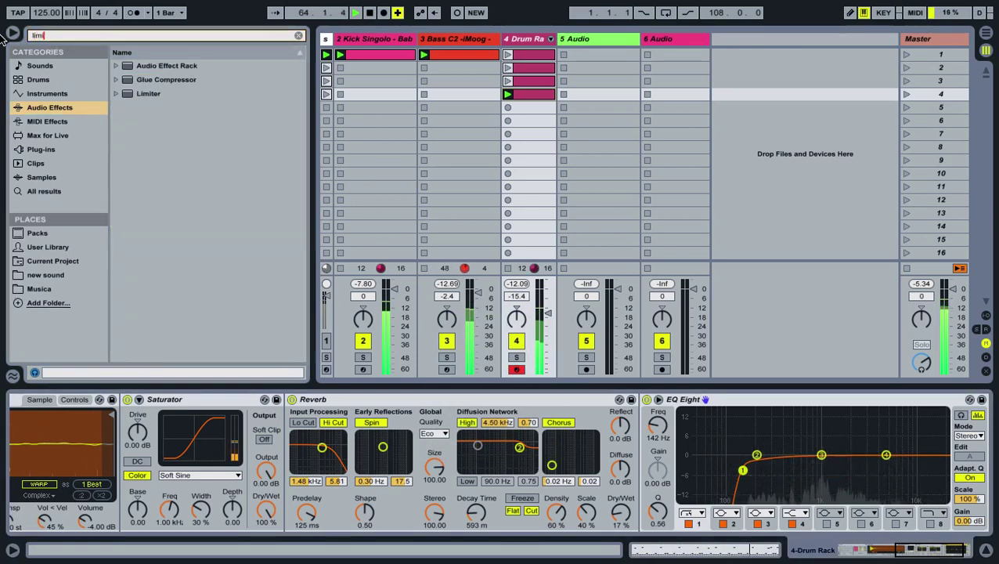
{"action": "left_click", "coordinate": [133, 93]}
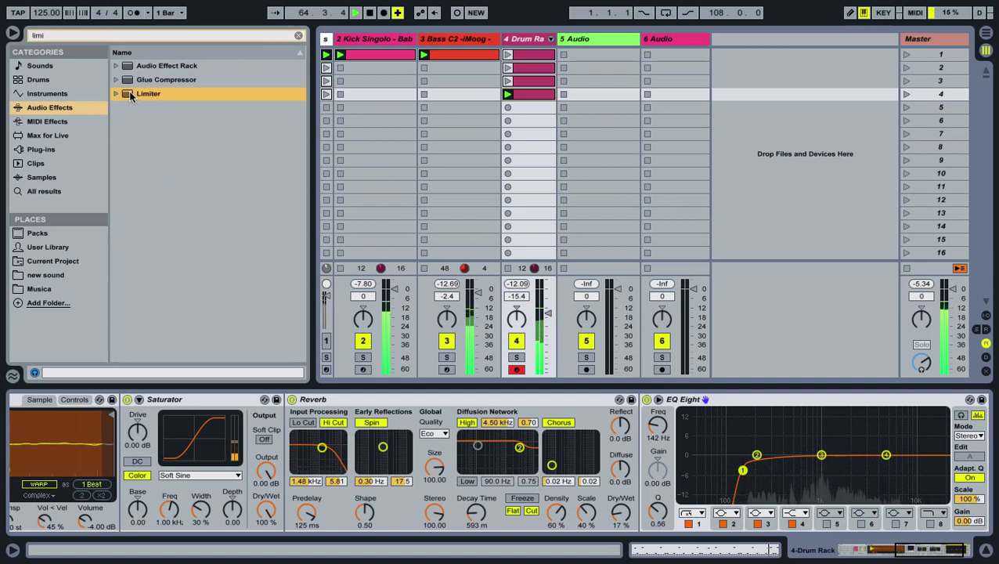
{"action": "left_click", "coordinate": [926, 48]}
{"action": "key", "text": "Return"}
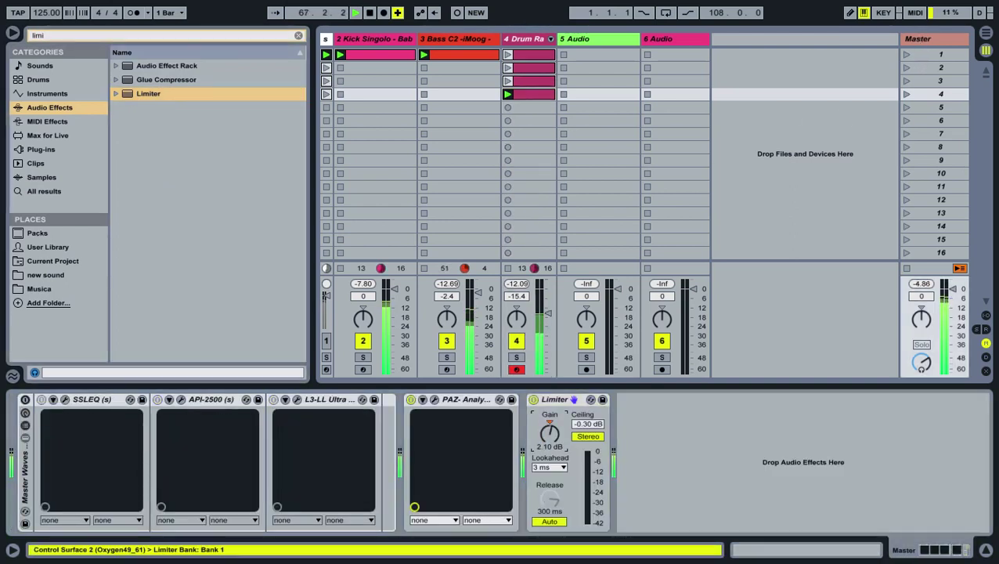
Step: Return to the Drum Rack track's devices and audition the groove with the Hihat 45 Vinyl pad muted and unmuted
{"action": "left_click", "coordinate": [986, 550]}
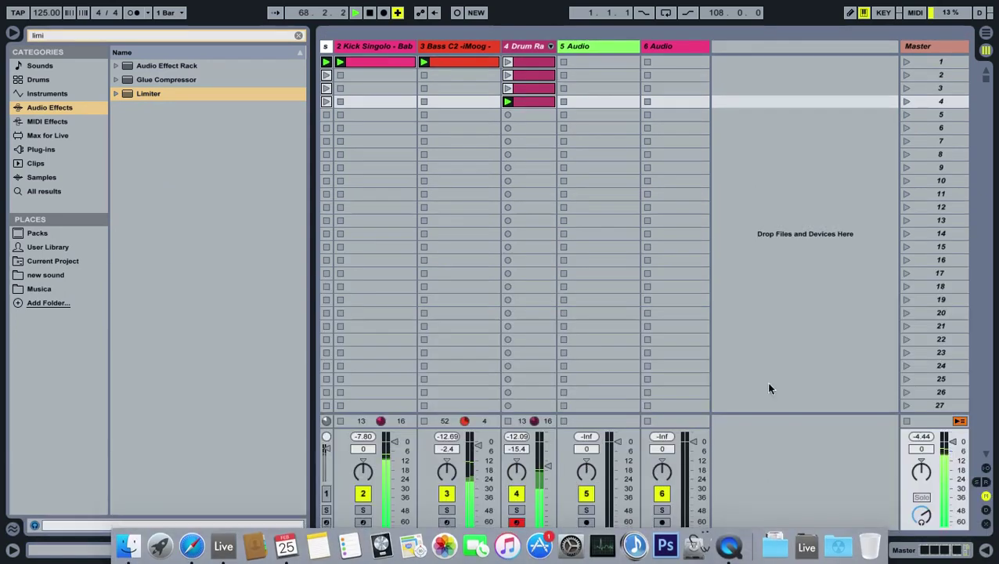
{"action": "double_click", "coordinate": [526, 45]}
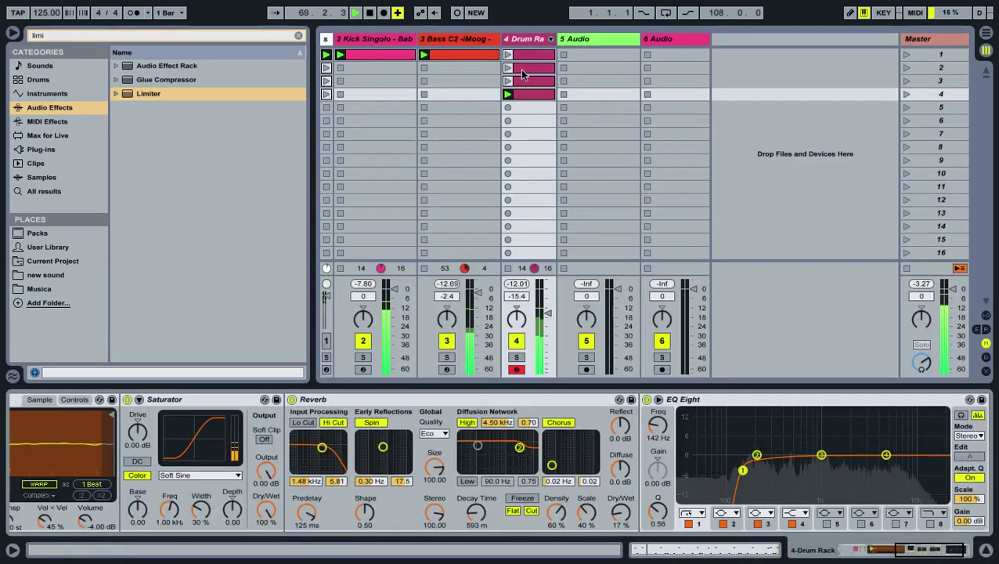
{"action": "scroll", "coordinate": [147, 501], "scroll_direction": "left", "scroll_amount": 10}
{"action": "left_click", "coordinate": [137, 522]}
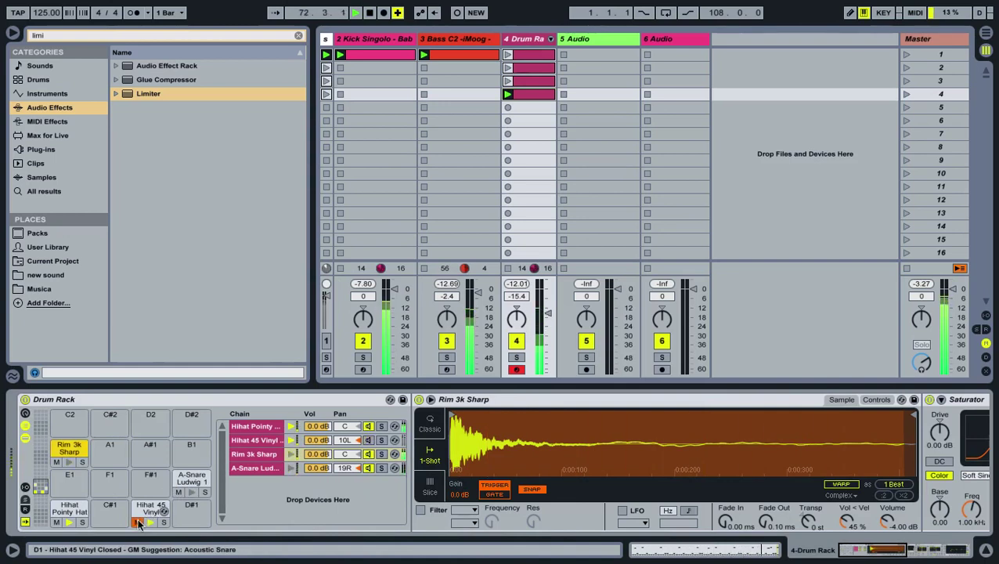
{"action": "left_click", "coordinate": [137, 522]}
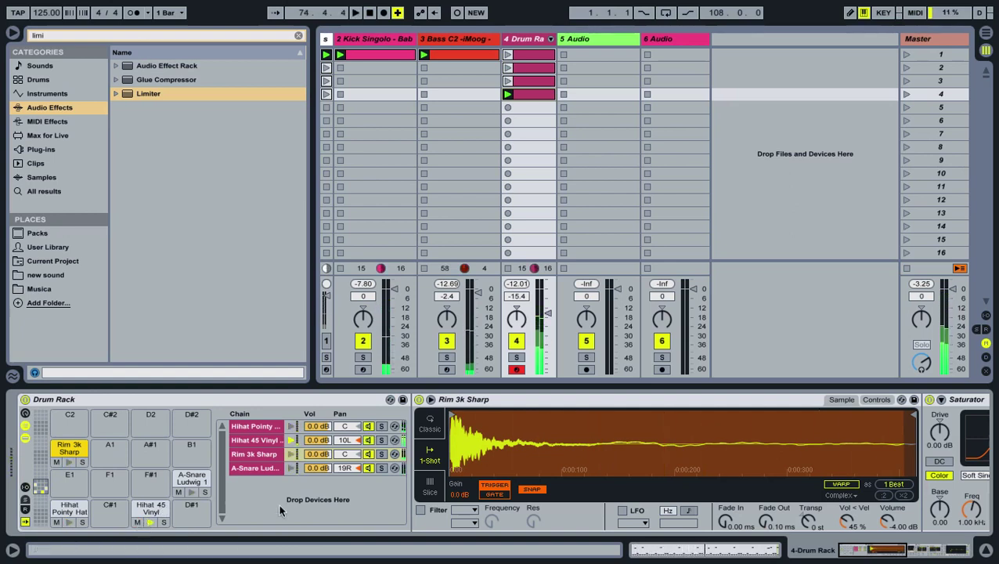
Step: Clear the limiter search from the browser and show the Drums category
{"action": "left_click", "coordinate": [56, 36]}
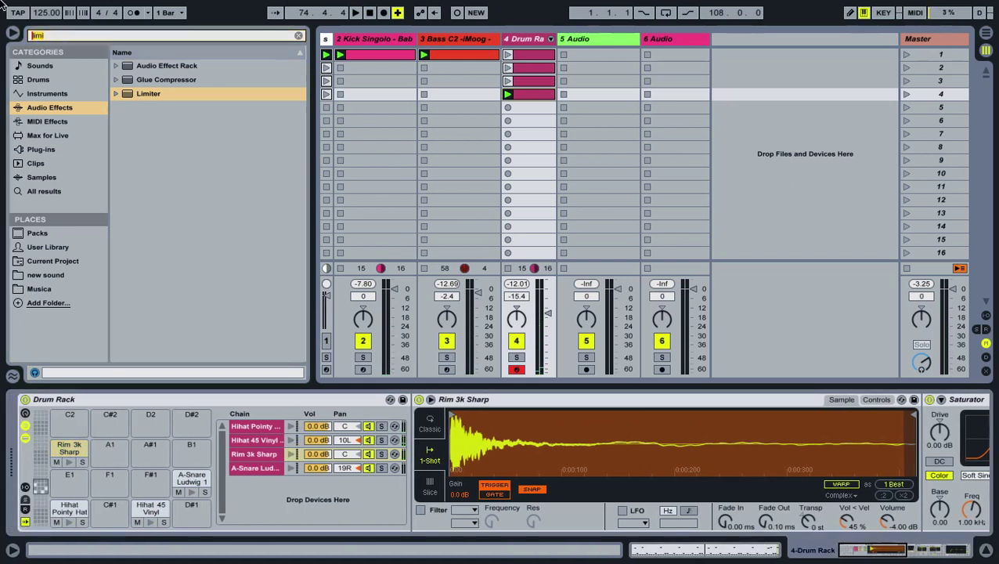
{"action": "key", "text": "BackSpace"}
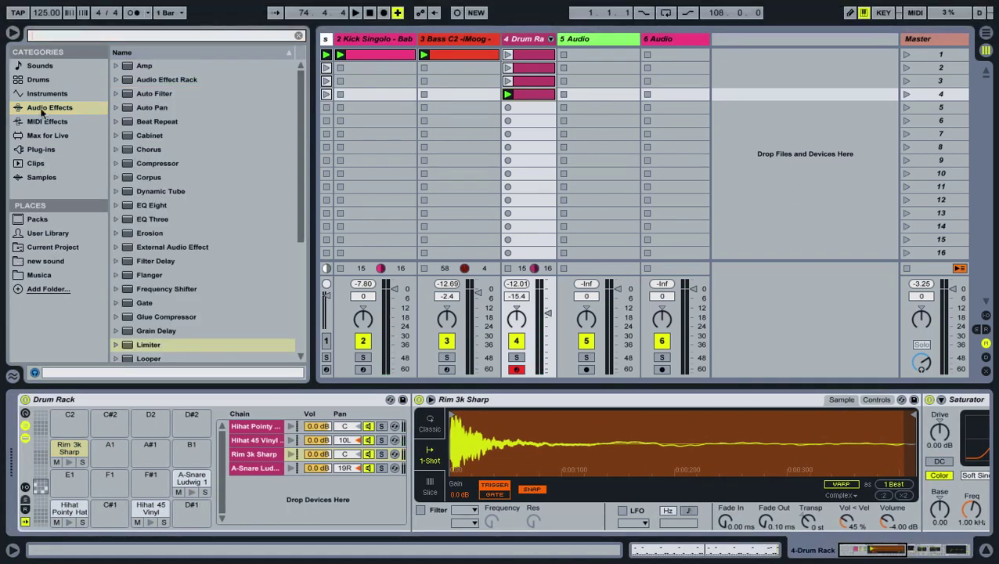
{"action": "left_click", "coordinate": [38, 80]}
{"action": "left_click", "coordinate": [65, 37]}
{"action": "type", "text": "h"}
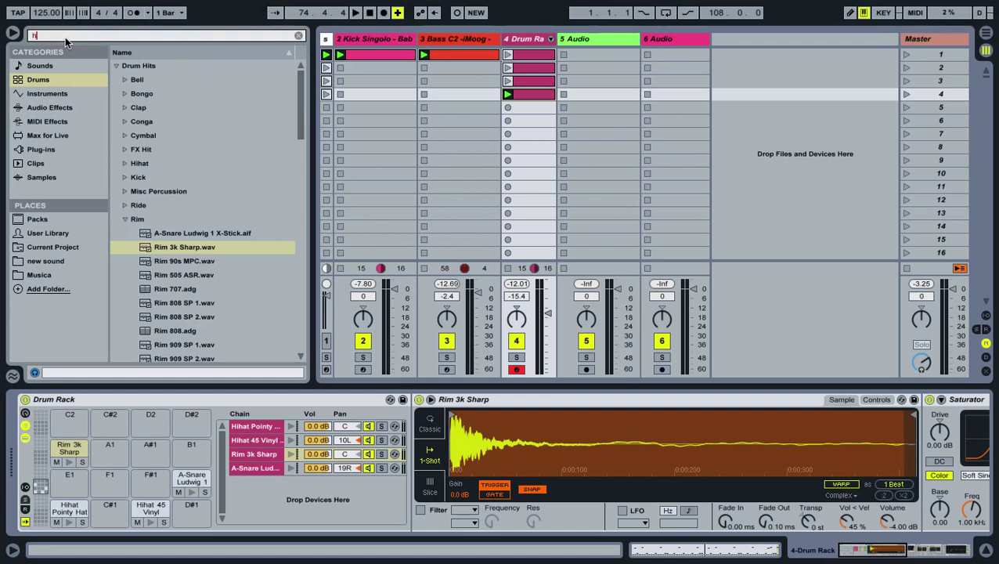
{"action": "type", "text": "at"}
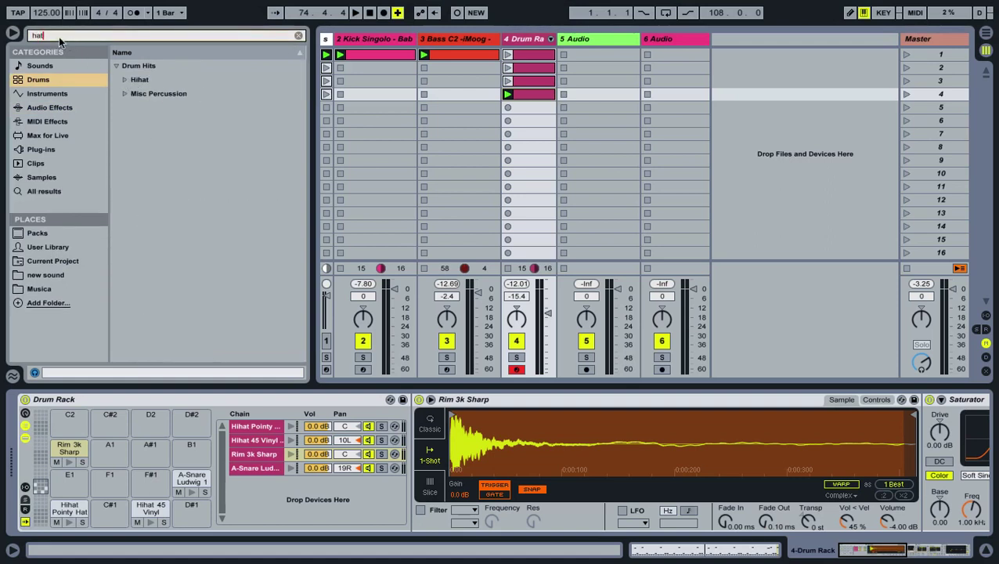
{"action": "key", "text": "BackSpace"}
{"action": "key", "text": "BackSpace"}
{"action": "key", "text": "BackSpace"}
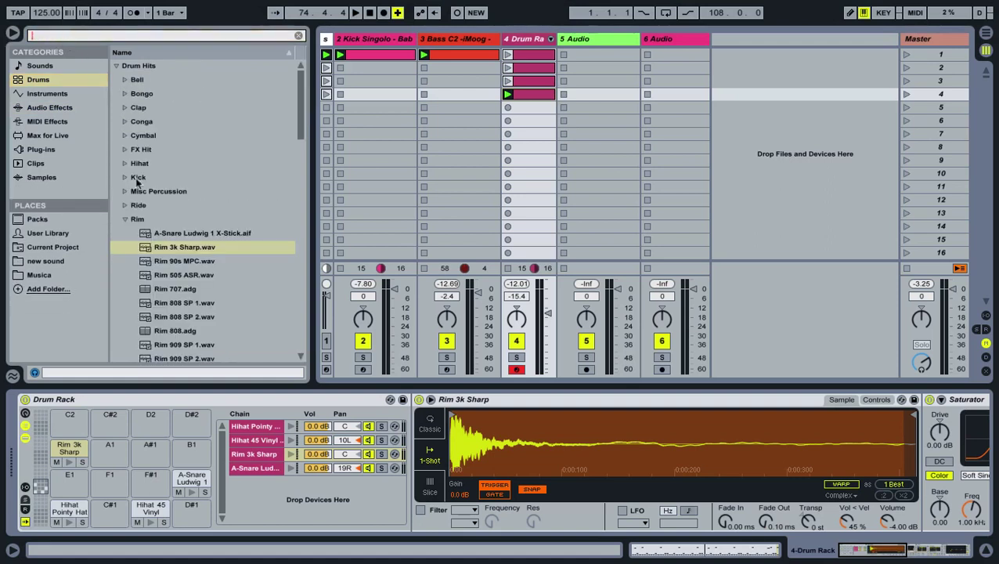
Step: Audition the 808 and 909 rim samples in the Rim folder
{"action": "left_click", "coordinate": [173, 302]}
{"action": "scroll", "coordinate": [173, 302], "scroll_direction": "down", "scroll_amount": 3}
{"action": "key", "text": "Down"}
{"action": "key", "text": "Down"}
{"action": "key", "text": "Down"}
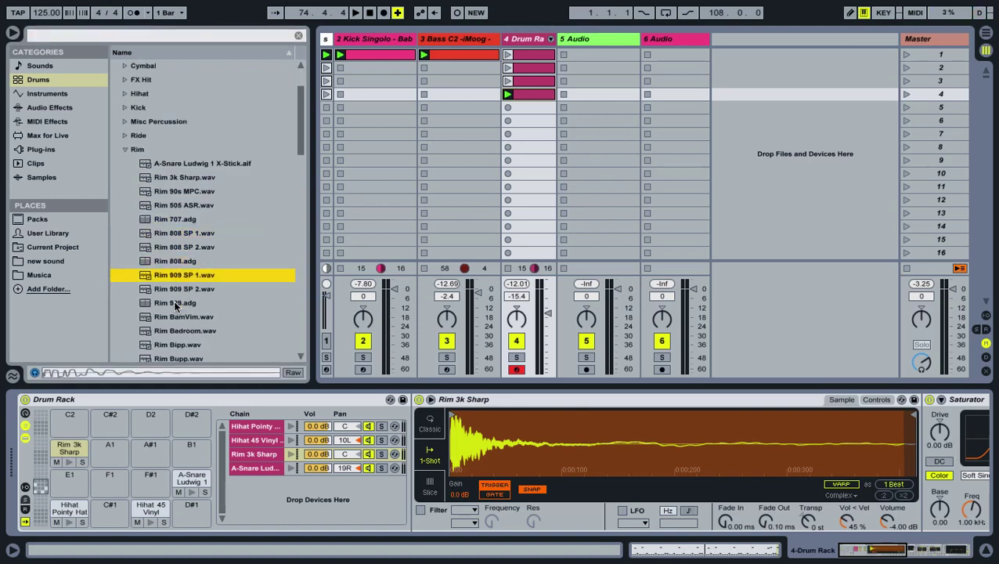
Step: Expand the Hihat folder, audition its samples up to Hihat AlienFash Open, and play the groove with the Hihat 45 Vinyl pad muted
{"action": "left_click", "coordinate": [137, 94]}
{"action": "key", "text": "Up"}
{"action": "key", "text": "Right"}
{"action": "key", "text": "Down"}
{"action": "key", "text": "Down"}
{"action": "key", "text": "Left"}
{"action": "key", "text": "Left"}
{"action": "key", "text": "Down"}
{"action": "key", "text": "Right"}
{"action": "key", "text": "Down"}
{"action": "key", "text": "Down"}
{"action": "key", "text": "Down"}
{"action": "key", "text": "Down"}
{"action": "key", "text": "Down"}
{"action": "key", "text": "Down"}
{"action": "key", "text": "Down"}
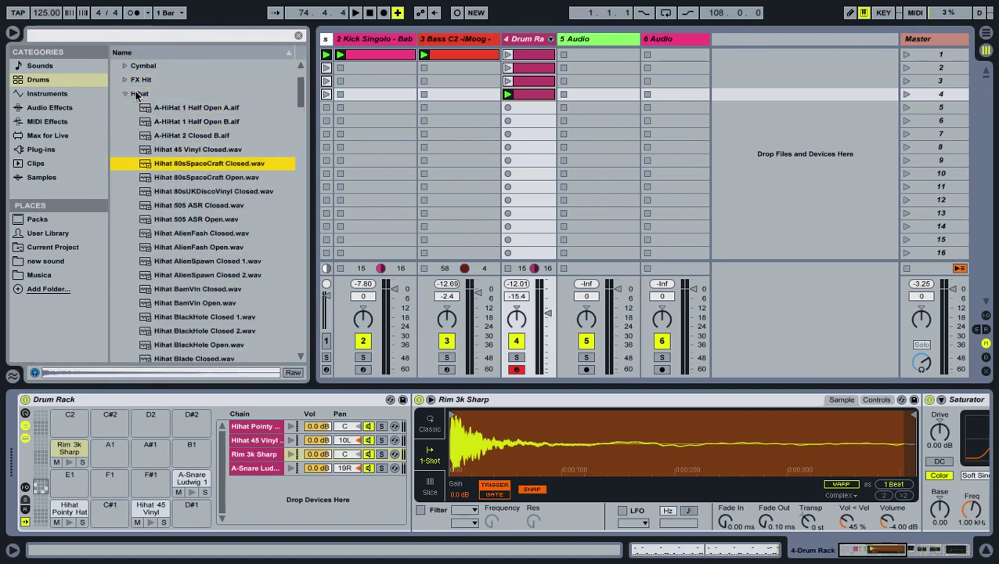
{"action": "key", "text": "Down"}
{"action": "key", "text": "Down"}
{"action": "key", "text": "Down"}
{"action": "key", "text": "Up"}
{"action": "key", "text": "Up"}
{"action": "key", "text": "Up"}
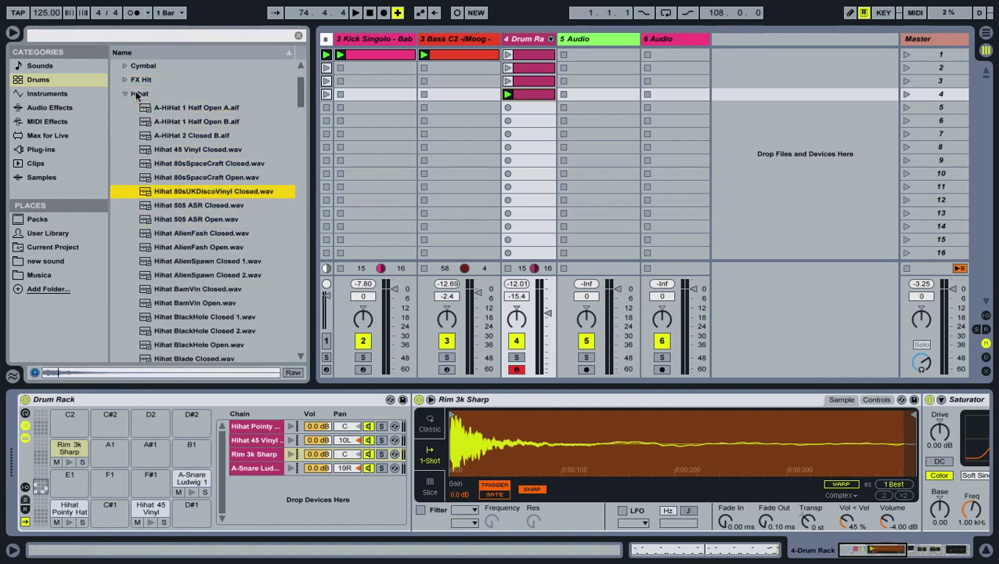
{"action": "key", "text": "Down"}
{"action": "key", "text": "Down"}
{"action": "key", "text": "Down"}
{"action": "key", "text": "Down"}
{"action": "key", "text": "Down"}
{"action": "key", "text": "Down"}
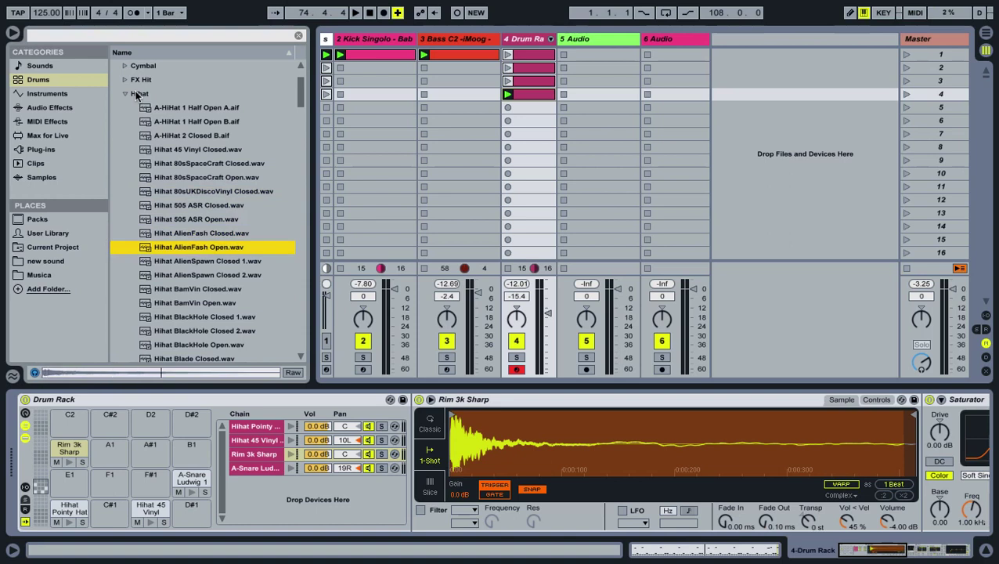
{"action": "key", "text": "Up"}
{"action": "key", "text": "Up"}
{"action": "key", "text": "space"}
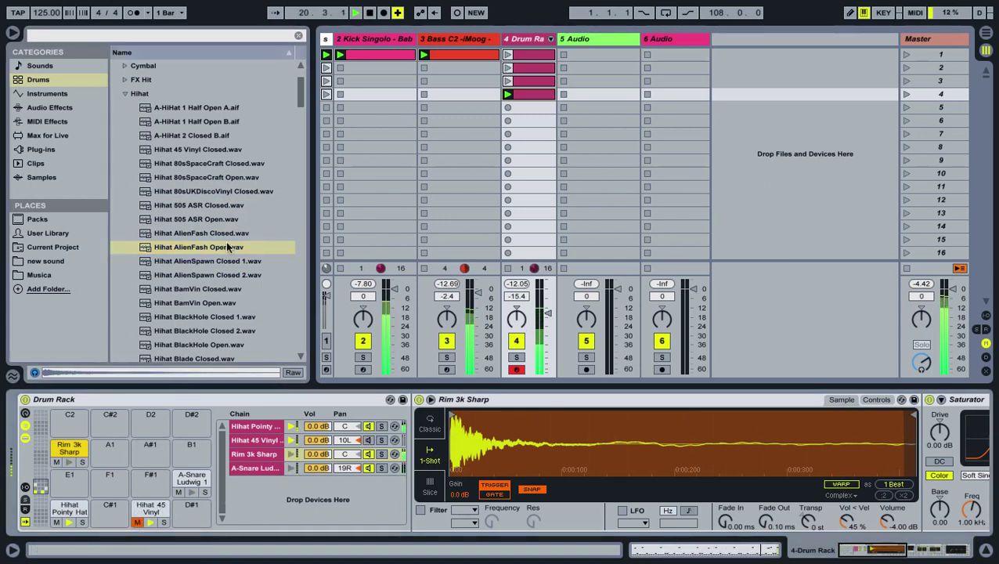
Step: Audition more hi-hat samples from Hihat AlienSpawn Closed 1 onward and settle on Hihat Boxen Closed
{"action": "left_click", "coordinate": [207, 262]}
{"action": "key", "text": "Down"}
{"action": "key", "text": "Down"}
{"action": "key", "text": "Down"}
{"action": "key", "text": "Down"}
{"action": "key", "text": "Down"}
{"action": "key", "text": "Down"}
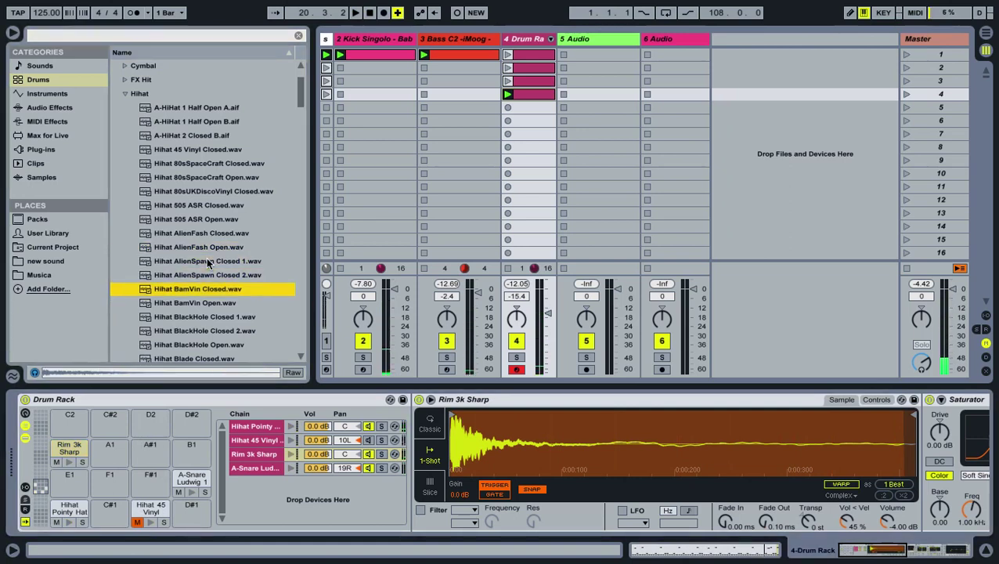
{"action": "key", "text": "Down"}
{"action": "key", "text": "Down"}
{"action": "key", "text": "Down"}
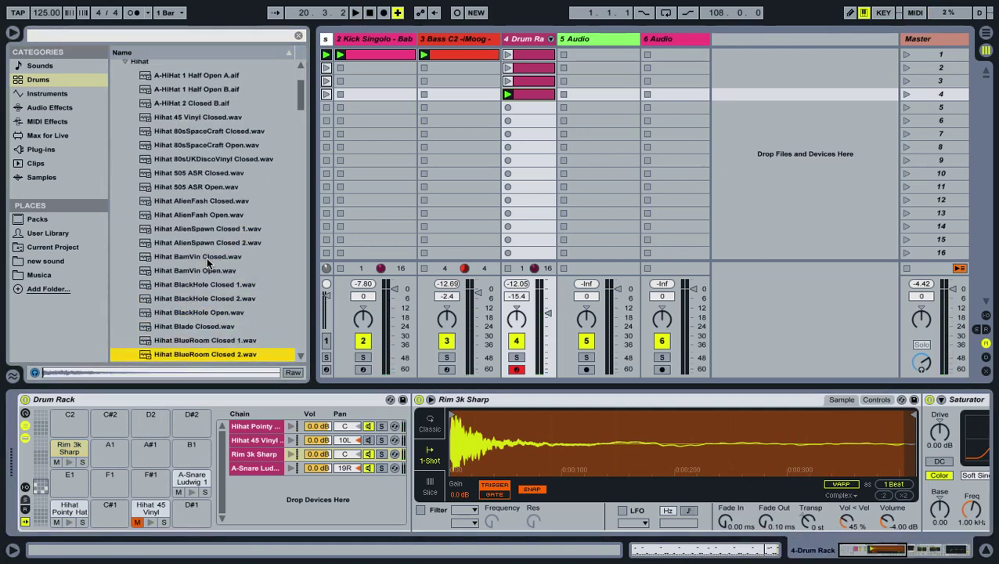
{"action": "key", "text": "Up"}
{"action": "key", "text": "Up"}
{"action": "key", "text": "Down"}
{"action": "key", "text": "Down"}
{"action": "key", "text": "Down"}
{"action": "key", "text": "Down"}
{"action": "key", "text": "Down"}
{"action": "key", "text": "Down"}
{"action": "key", "text": "Down"}
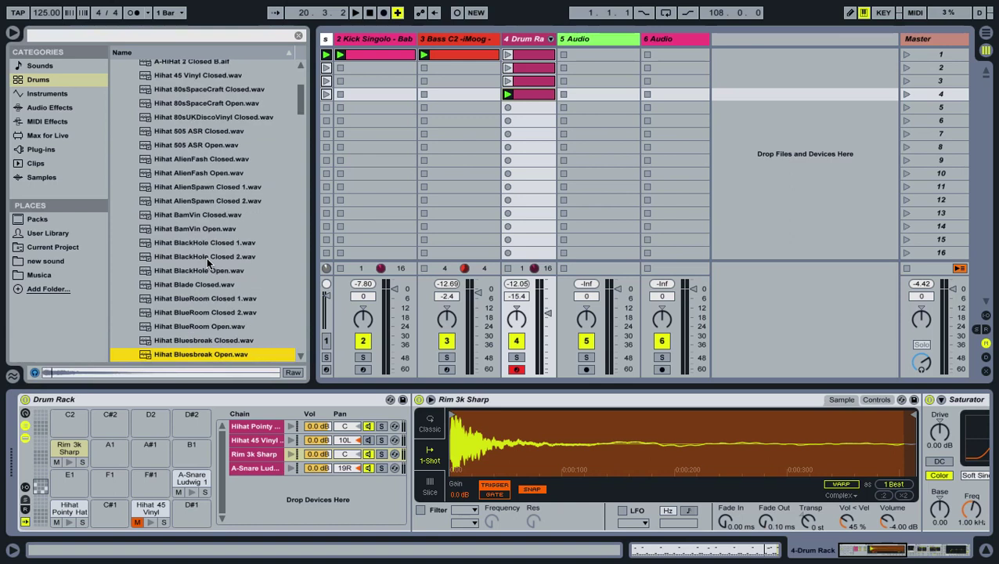
{"action": "key", "text": "Down"}
{"action": "key", "text": "Up"}
{"action": "key", "text": "Up"}
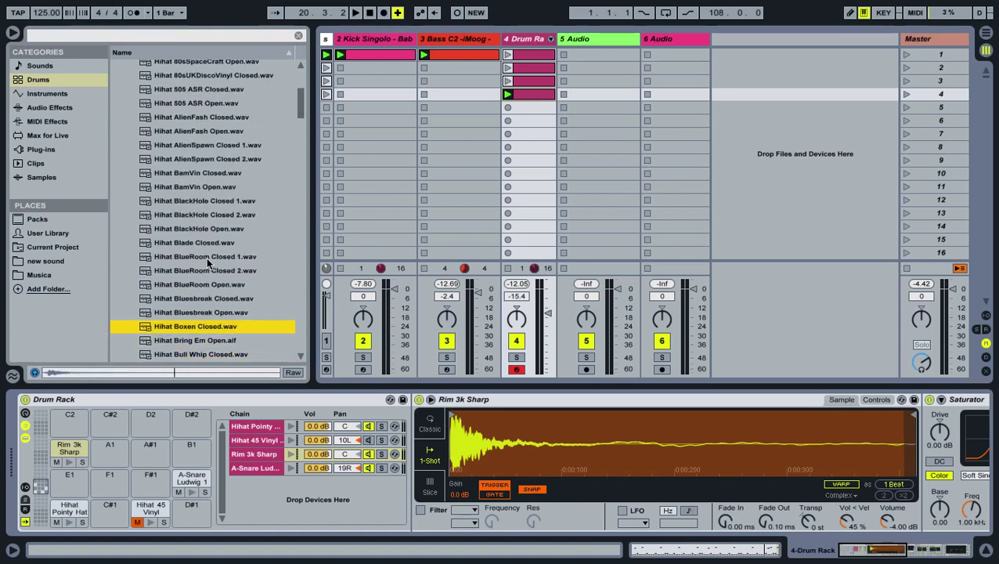
Step: Replace the Hihat 45 Vinyl pad's sample with Hihat Boxen Closed, then play the groove and unmute the pad
{"action": "left_click", "coordinate": [149, 512]}
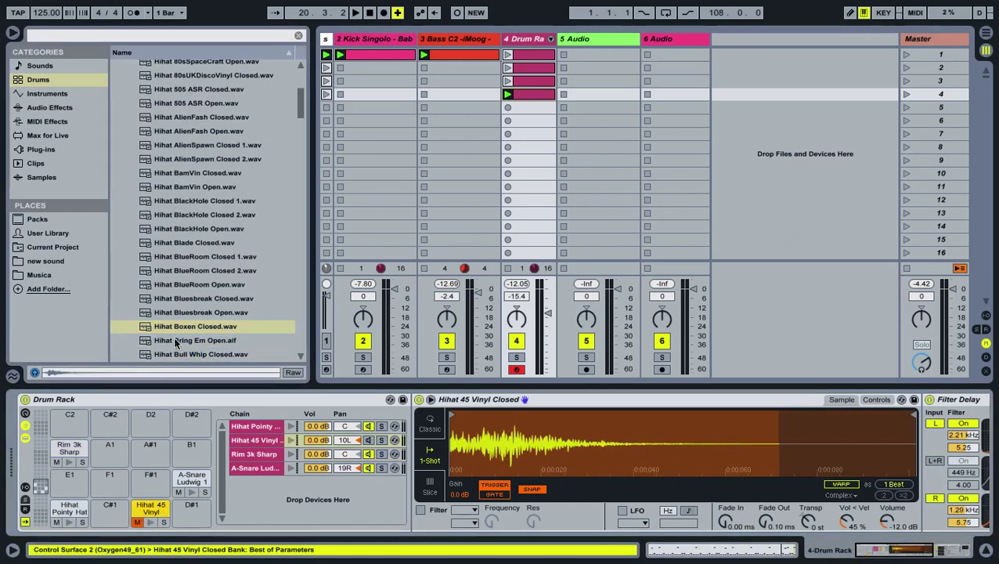
{"action": "left_click_drag", "start_coordinate": [177, 323], "coordinate": [512, 443]}
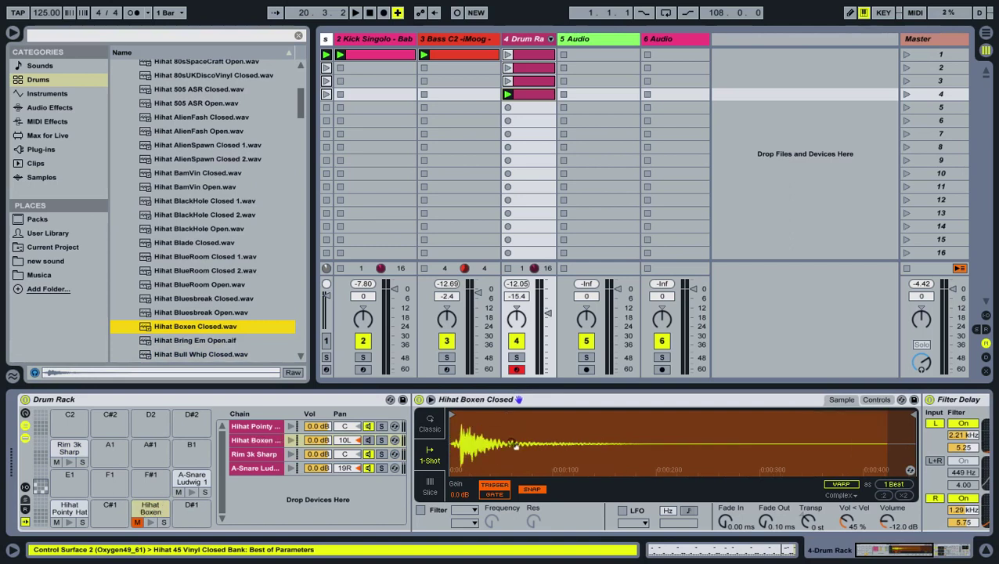
{"action": "key", "text": "space"}
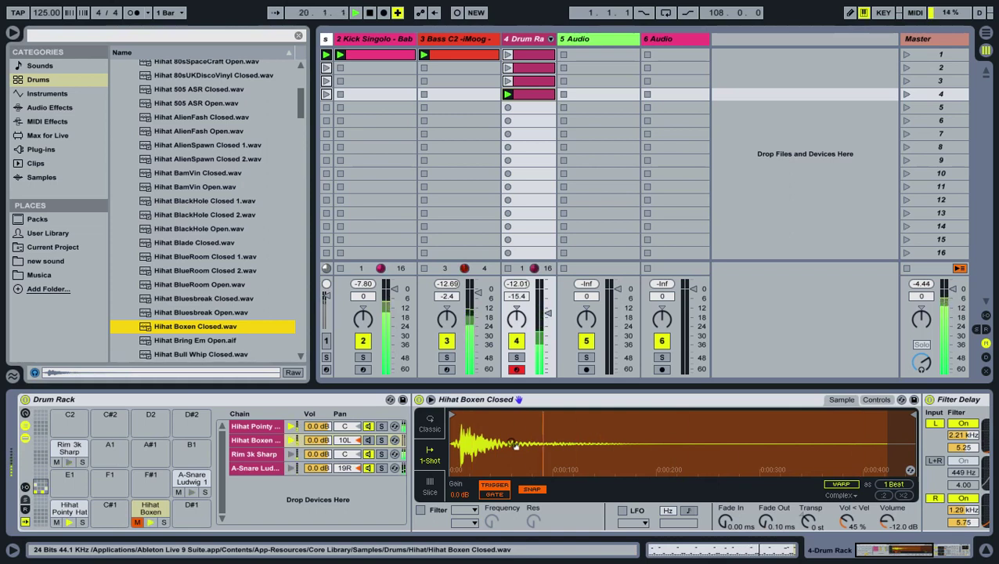
{"action": "left_click", "coordinate": [141, 523]}
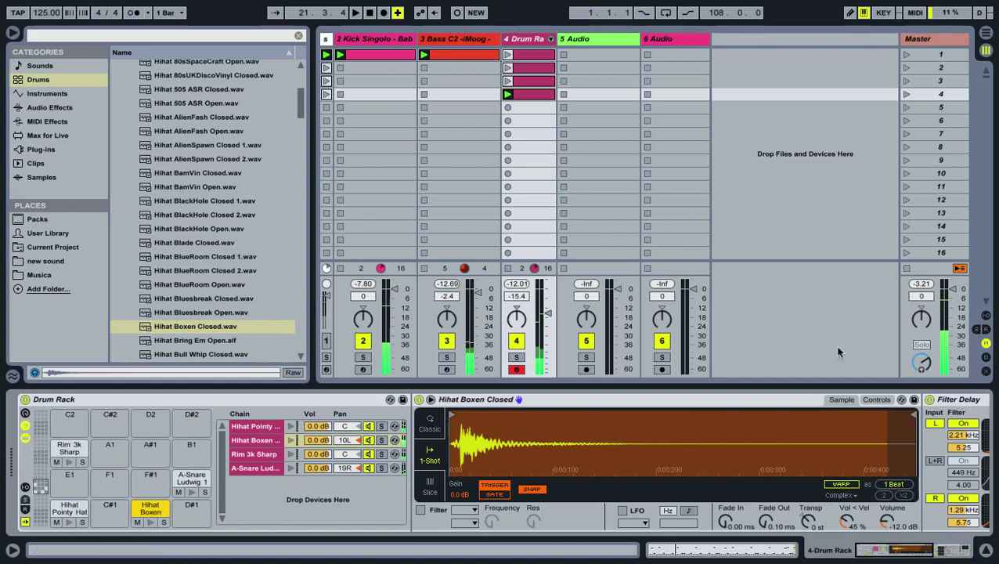
Step: Audition the groove with the Overdrive on the Hihat Boxen pad bypassed
{"action": "scroll", "coordinate": [777, 436], "scroll_direction": "down", "scroll_amount": 5}
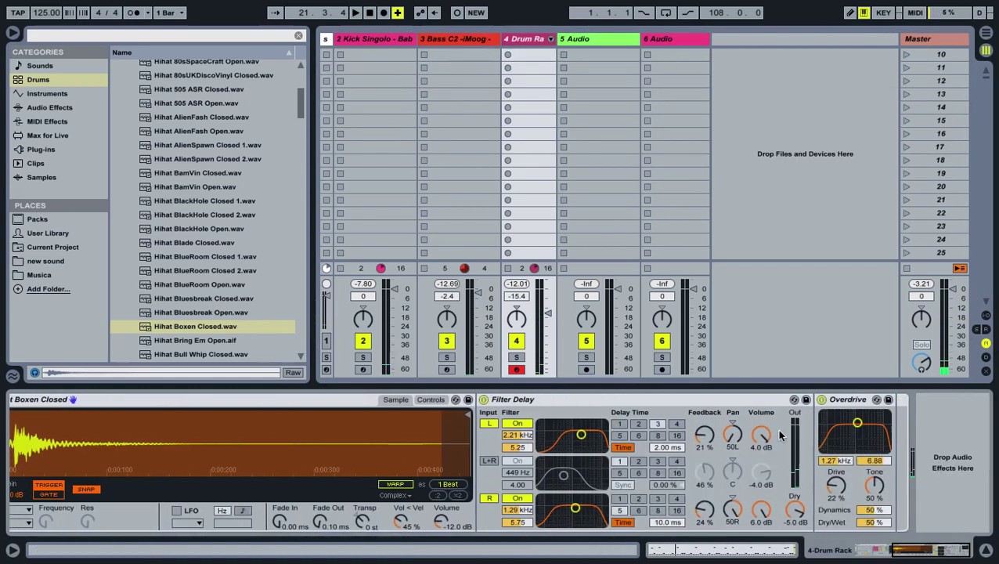
{"action": "left_click", "coordinate": [821, 399]}
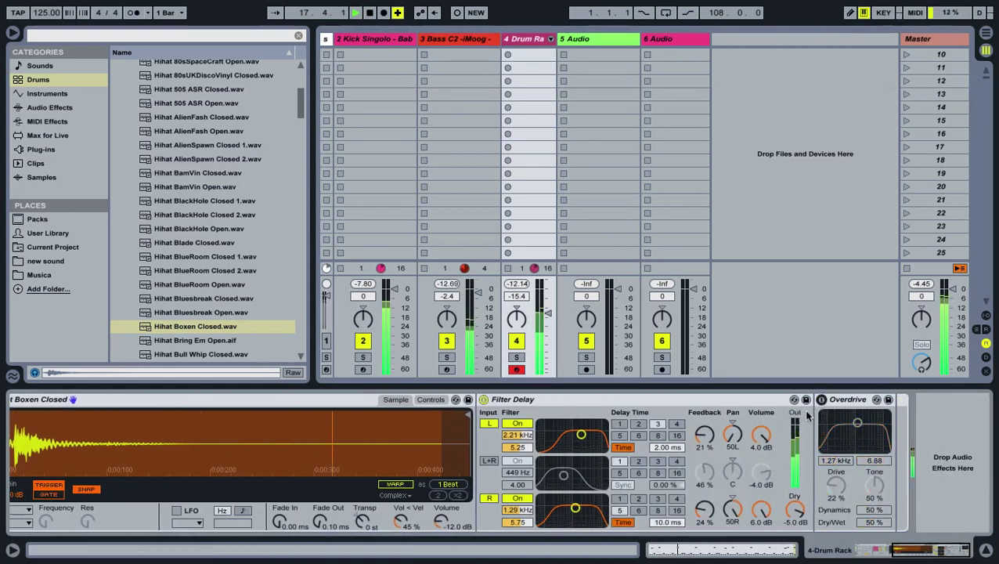
{"action": "scroll", "coordinate": [368, 443], "scroll_direction": "up", "scroll_amount": 5}
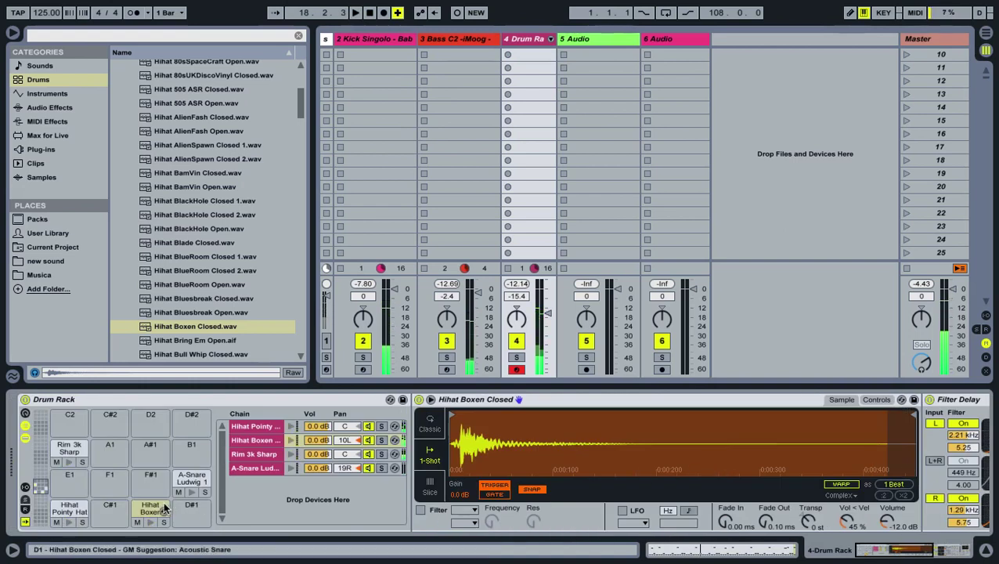
Step: Audition the hi-hat samples following Hihat Boxen Closed and select Hihat FatMattBreak Closed 1
{"action": "left_click", "coordinate": [174, 327]}
{"action": "key", "text": "Down"}
{"action": "key", "text": "Down"}
{"action": "key", "text": "Down"}
{"action": "key", "text": "Down"}
{"action": "key", "text": "Down"}
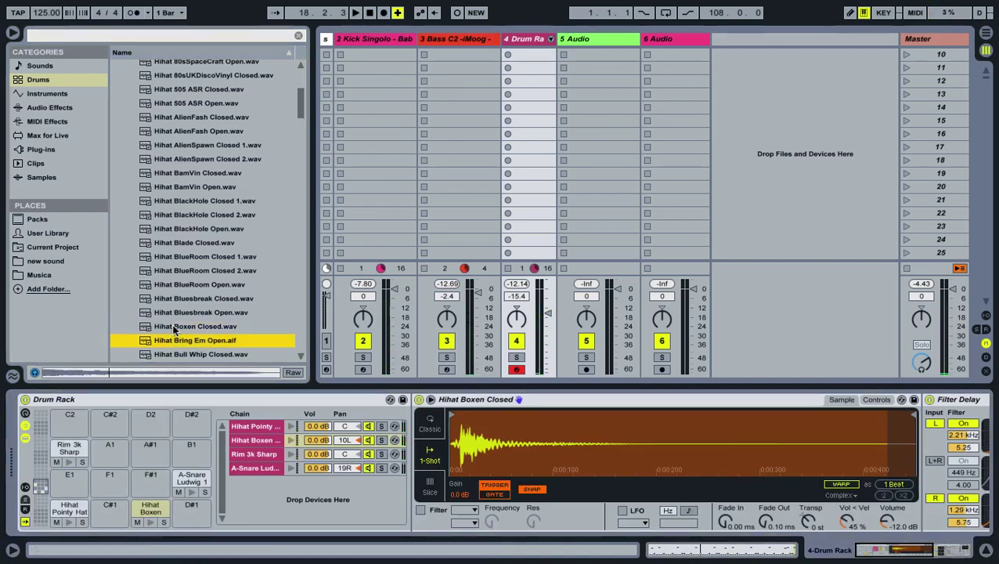
{"action": "key", "text": "Down"}
{"action": "key", "text": "Down"}
{"action": "key", "text": "Down"}
{"action": "key", "text": "Down"}
{"action": "key", "text": "Down"}
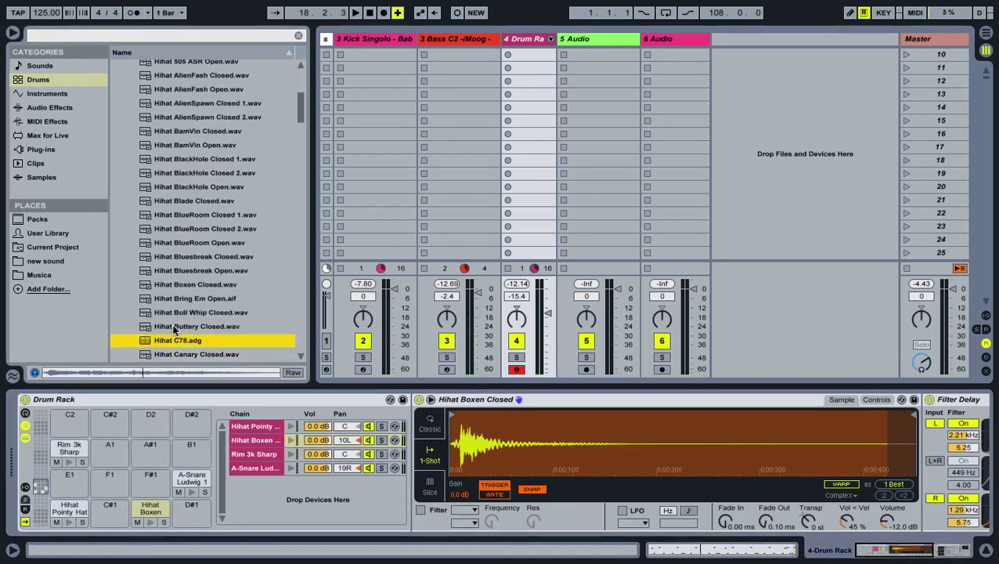
{"action": "key", "text": "Down"}
{"action": "key", "text": "Down"}
{"action": "key", "text": "Down"}
{"action": "key", "text": "Down"}
{"action": "key", "text": "Down"}
{"action": "key", "text": "Down"}
{"action": "key", "text": "Down"}
{"action": "key", "text": "Down"}
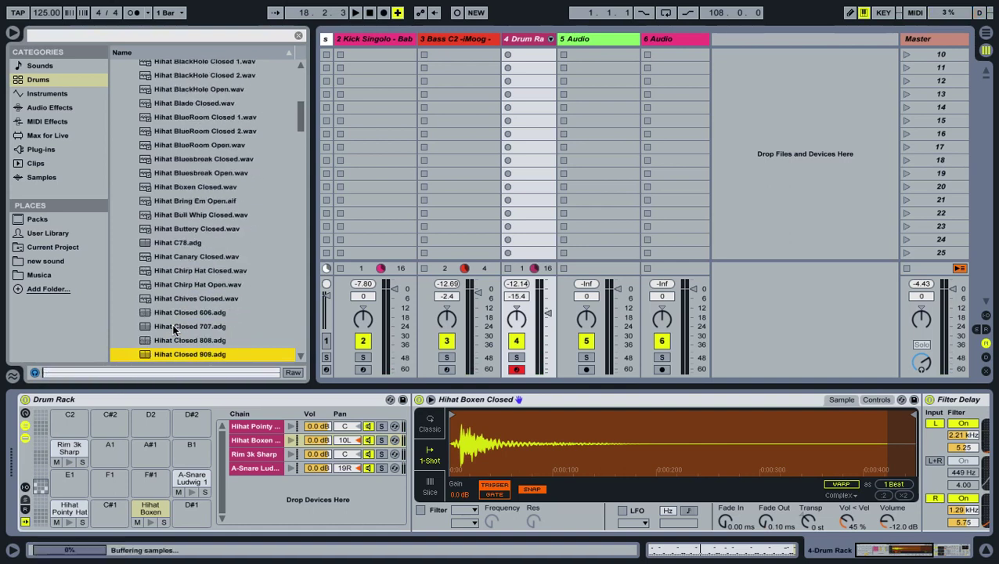
{"action": "key", "text": "Down"}
{"action": "key", "text": "Down"}
{"action": "key", "text": "Down"}
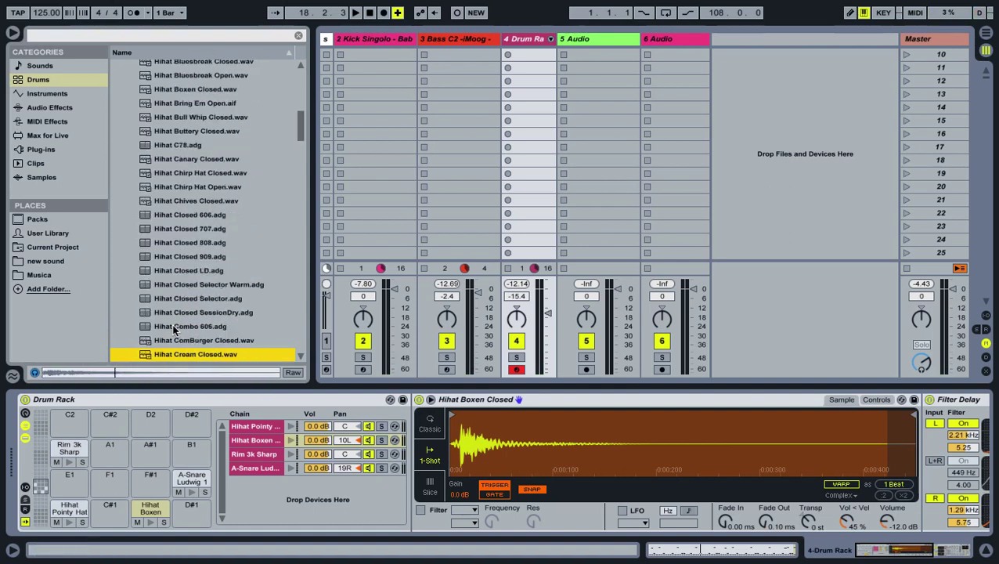
{"action": "key", "text": "Down"}
{"action": "key", "text": "Down"}
{"action": "key", "text": "Down"}
{"action": "key", "text": "Down"}
{"action": "key", "text": "Down"}
{"action": "key", "text": "Down"}
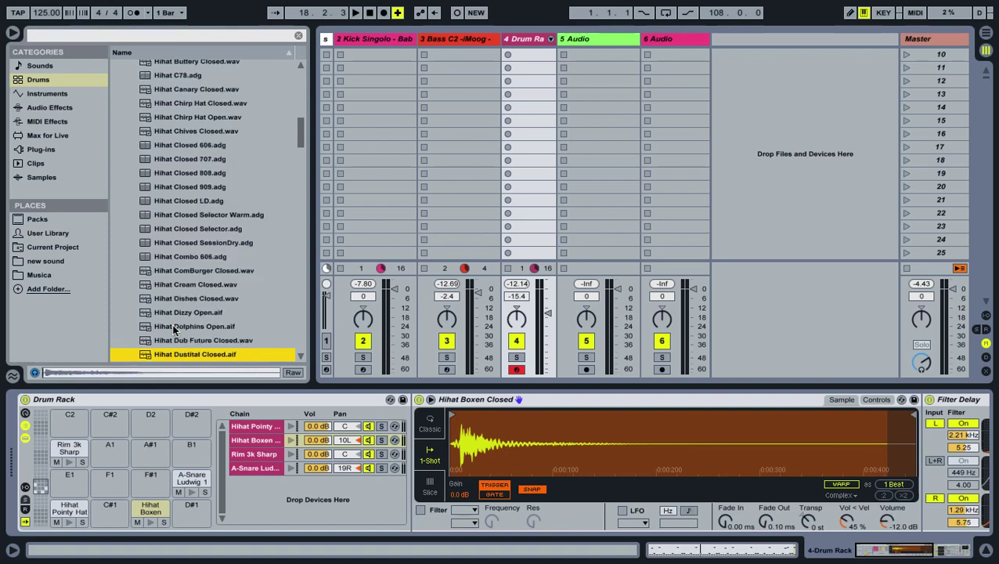
{"action": "key", "text": "Down"}
{"action": "key", "text": "Down"}
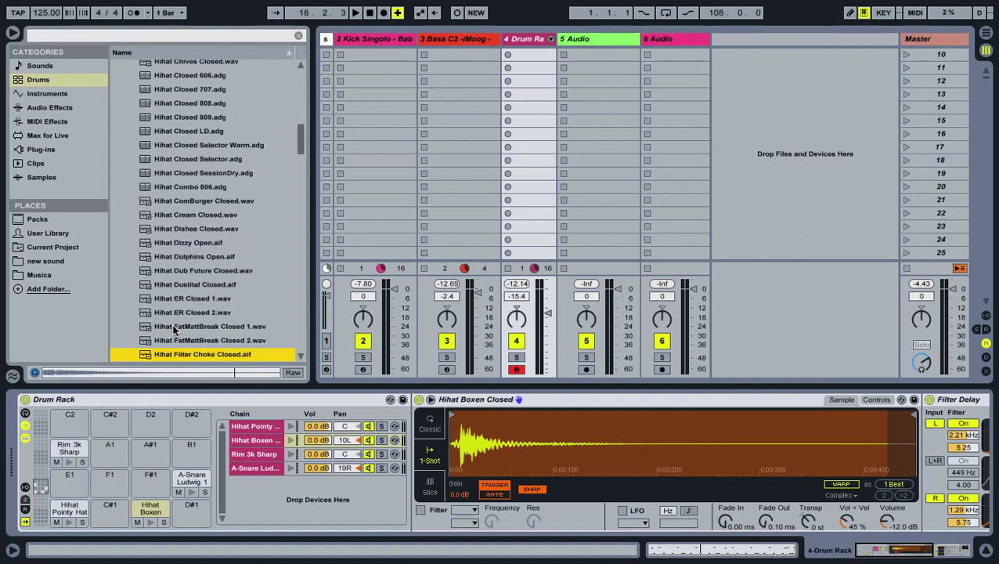
{"action": "key", "text": "Down"}
{"action": "key", "text": "Up"}
{"action": "key", "text": "Up"}
{"action": "key", "text": "Up"}
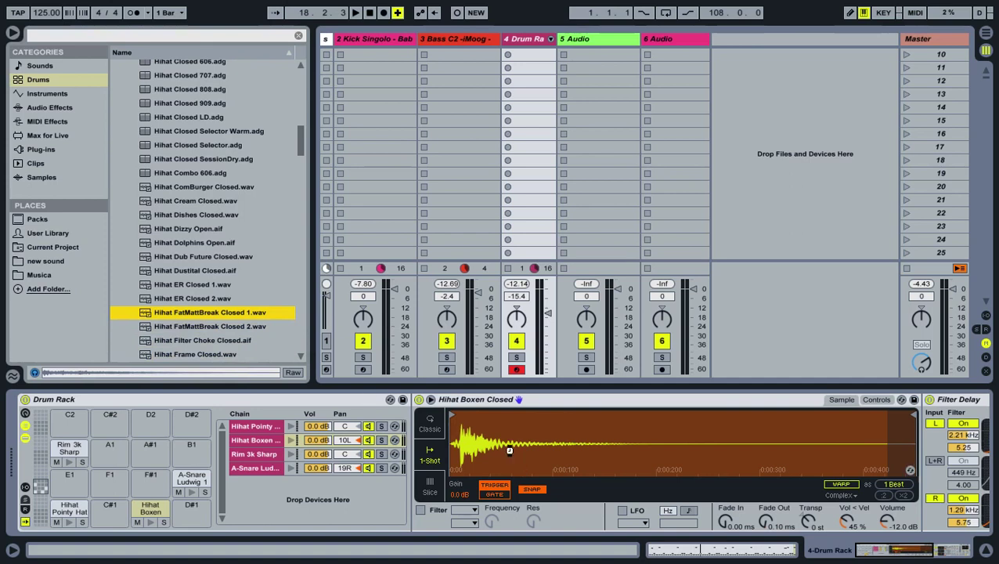
Step: Replace the Hihat Boxen pad's sample with Hihat FatMattBreak Closed 1 and play the groove through its Filter Delay and Overdrive
{"action": "key", "text": "Return"}
{"action": "key", "text": "space"}
{"action": "scroll", "coordinate": [514, 453], "scroll_direction": "right", "scroll_amount": 2}
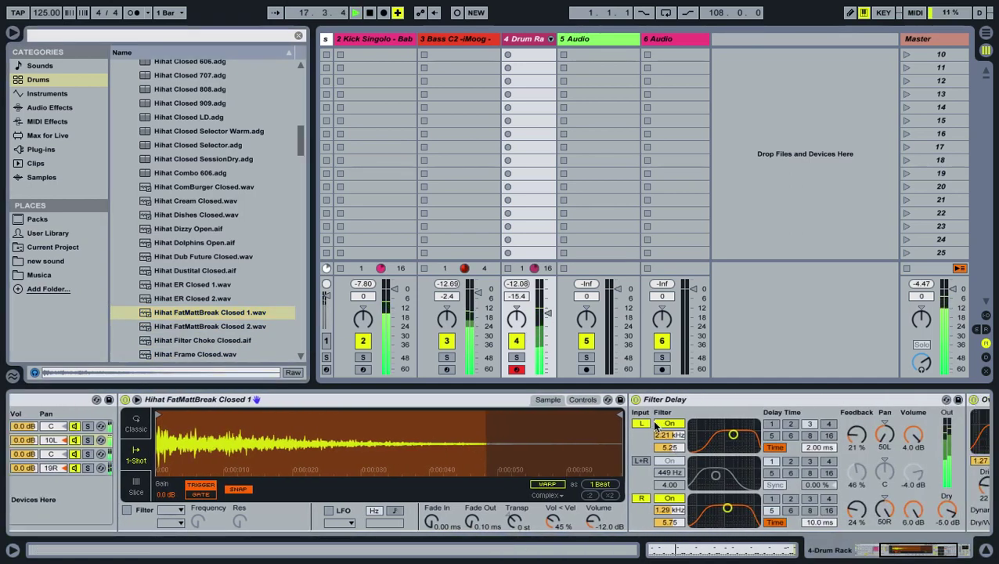
{"action": "scroll", "coordinate": [691, 425], "scroll_direction": "right", "scroll_amount": 3}
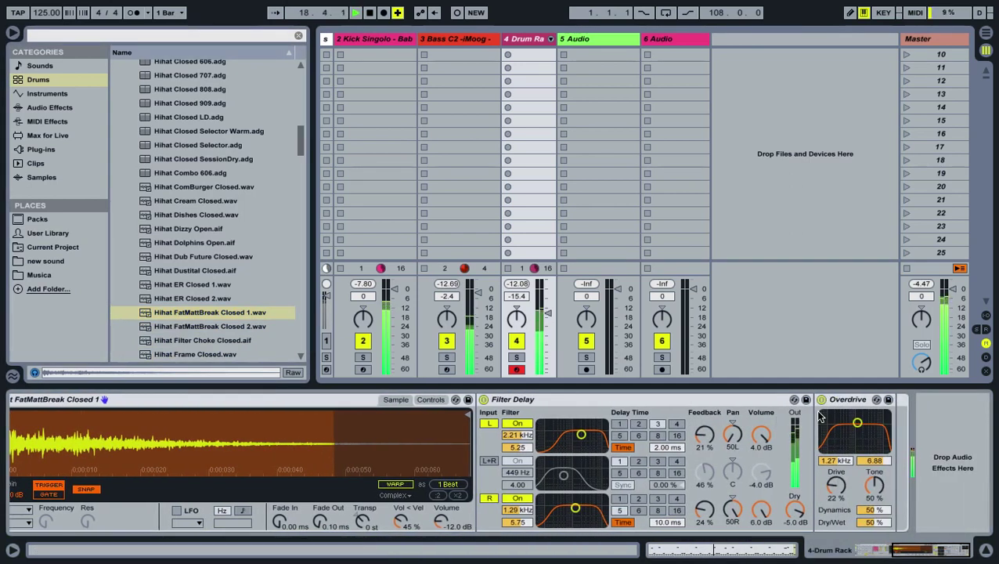
{"action": "scroll", "coordinate": [566, 243], "scroll_direction": "up", "scroll_amount": 5}
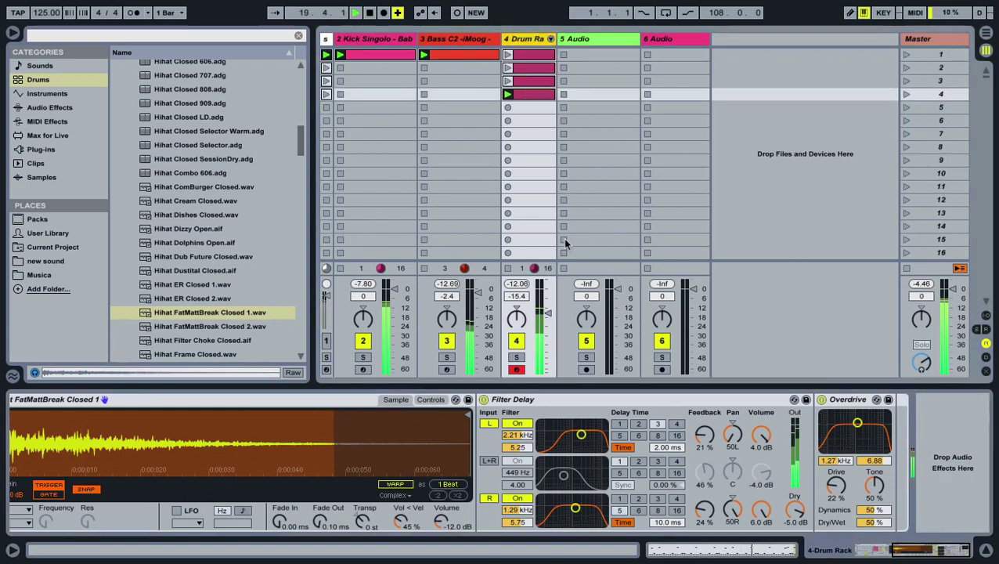
Step: Raise the system volume and set the gain of the Master track's Limiter to about 4 dB
{"action": "key", "text": "XF86AudioRaiseVolume"}
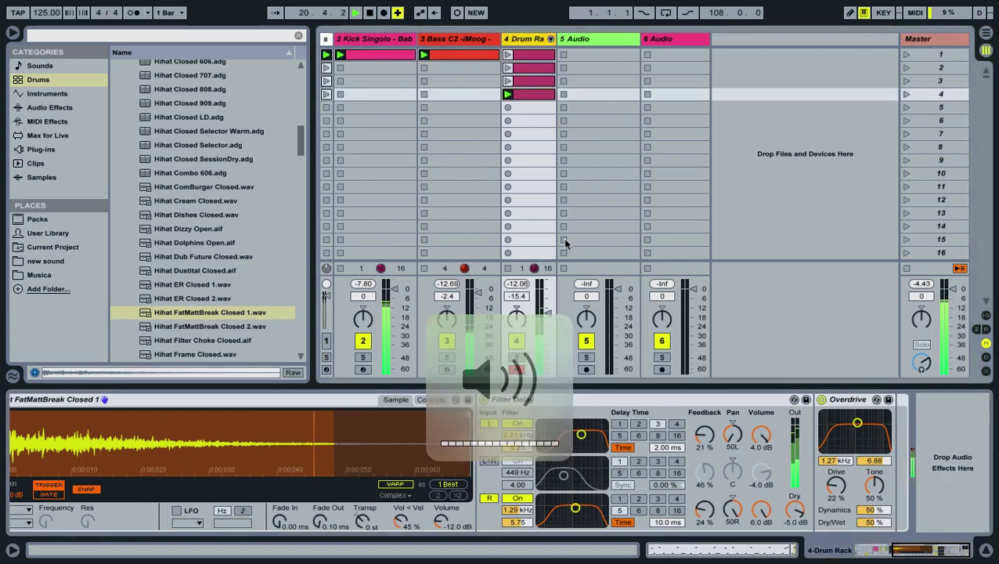
{"action": "left_click", "coordinate": [935, 43]}
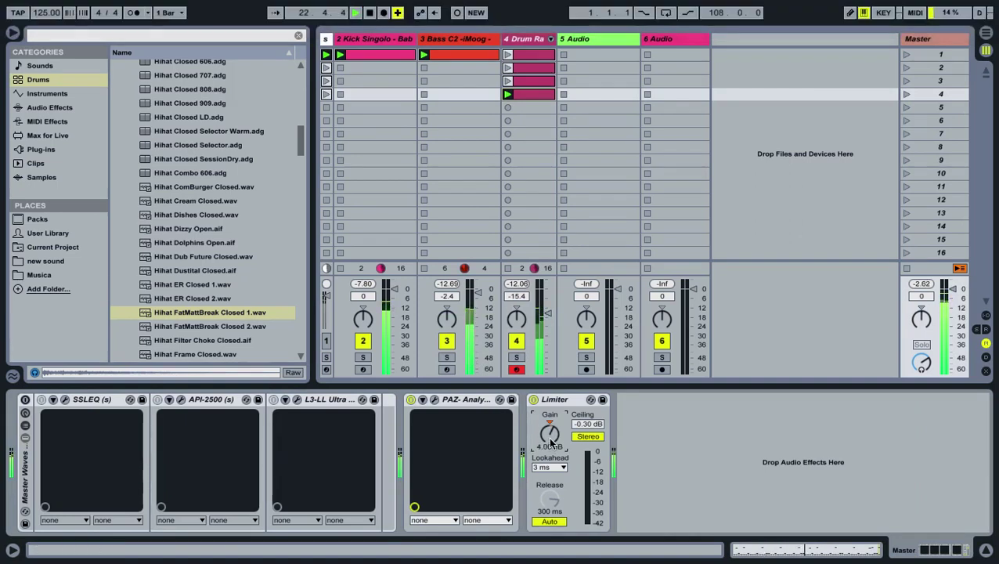
Step: Open the notes of the Drum Rack track's fourth clip
{"action": "key", "text": "super+alt+l"}
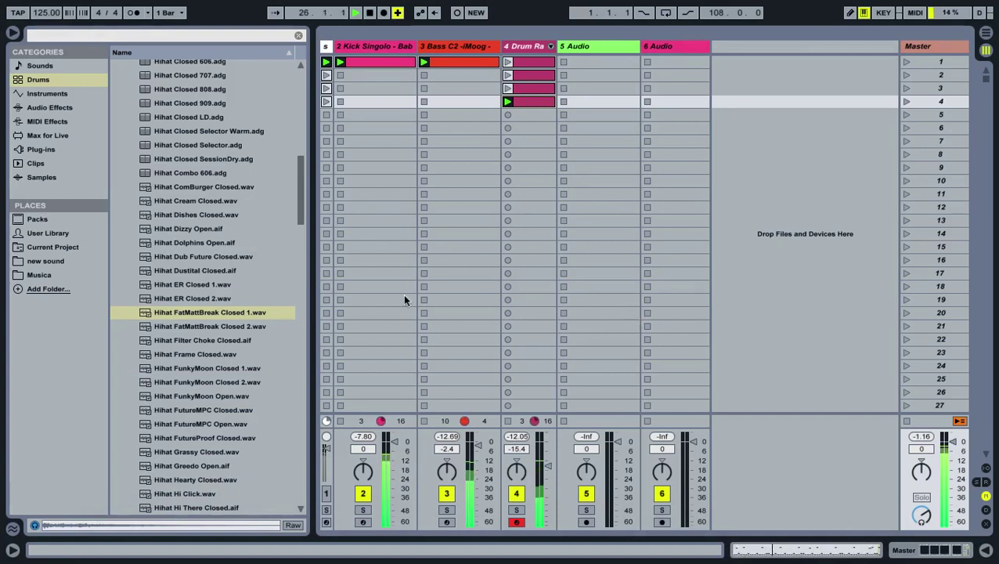
{"action": "double_click", "coordinate": [530, 99]}
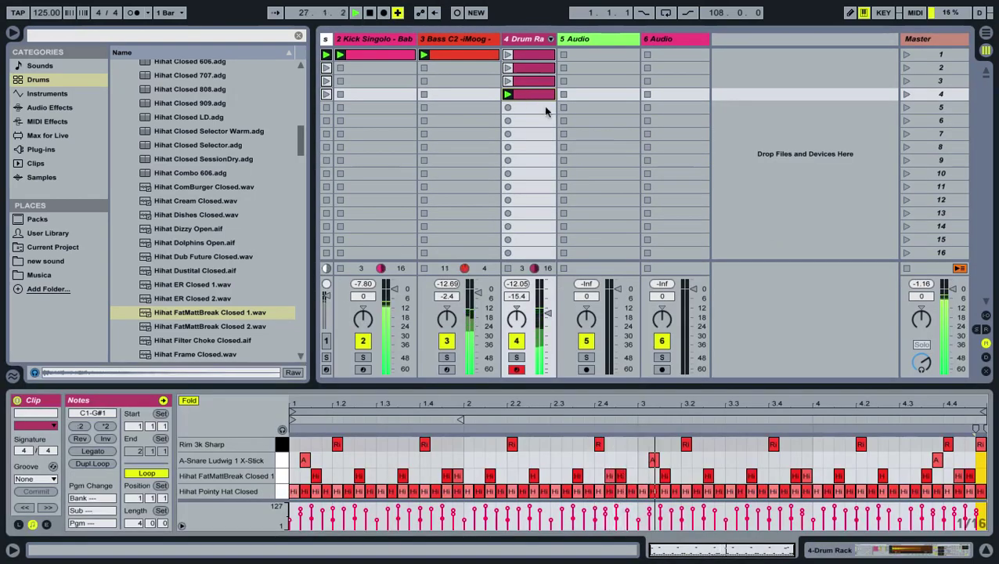
Step: Move the Drum Rack track's four clips down to scenes 2 to 5 and raise that track's send A
{"action": "left_click_drag", "start_coordinate": [541, 159], "coordinate": [528, 71]}
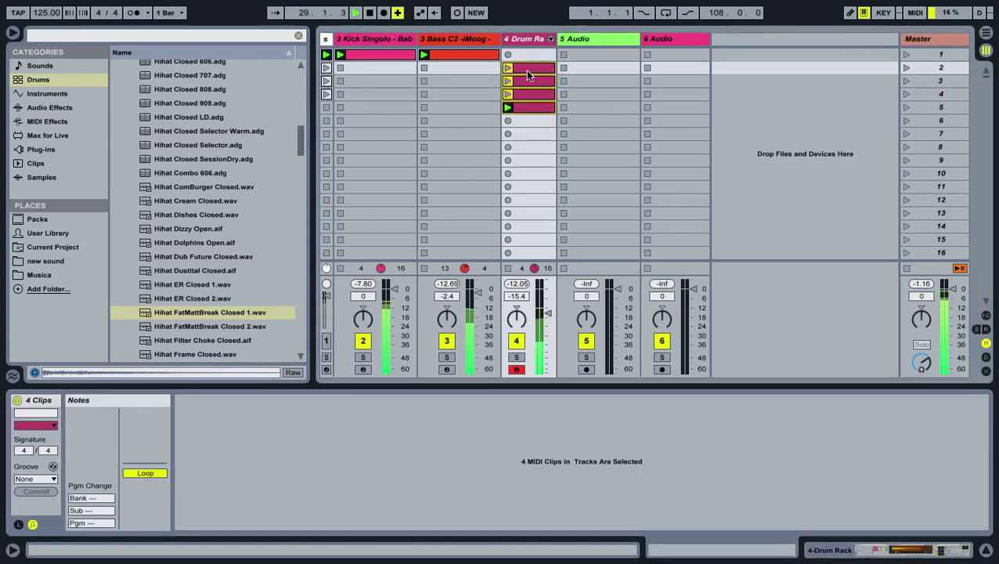
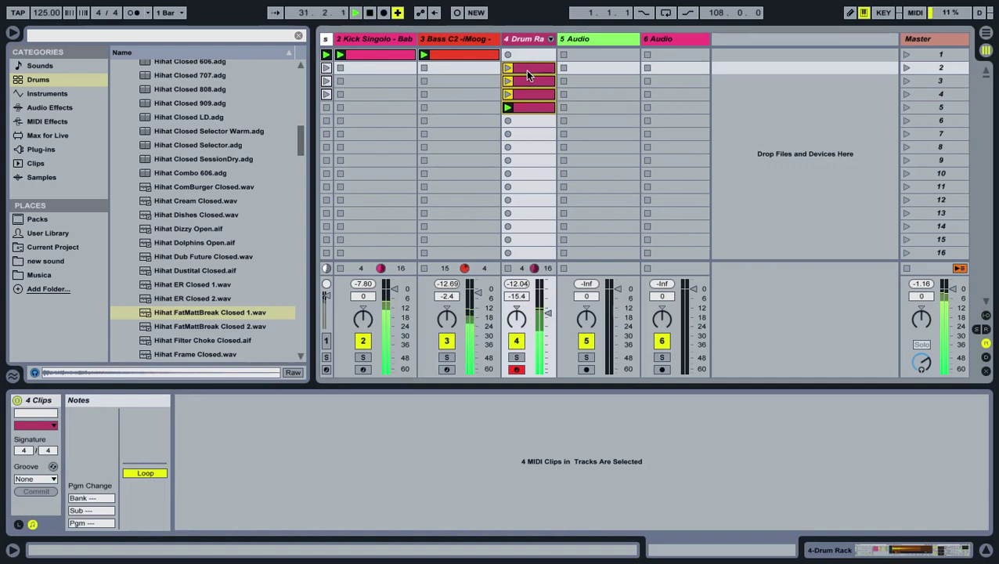
{"action": "left_click", "coordinate": [988, 552]}
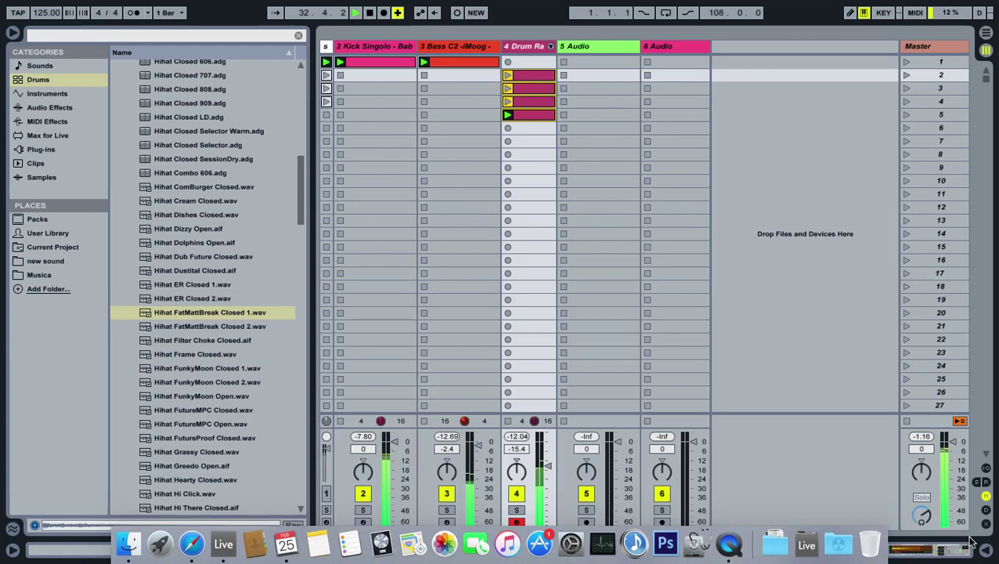
{"action": "left_click", "coordinate": [986, 482]}
{"action": "left_click", "coordinate": [978, 482]}
{"action": "left_click", "coordinate": [985, 483]}
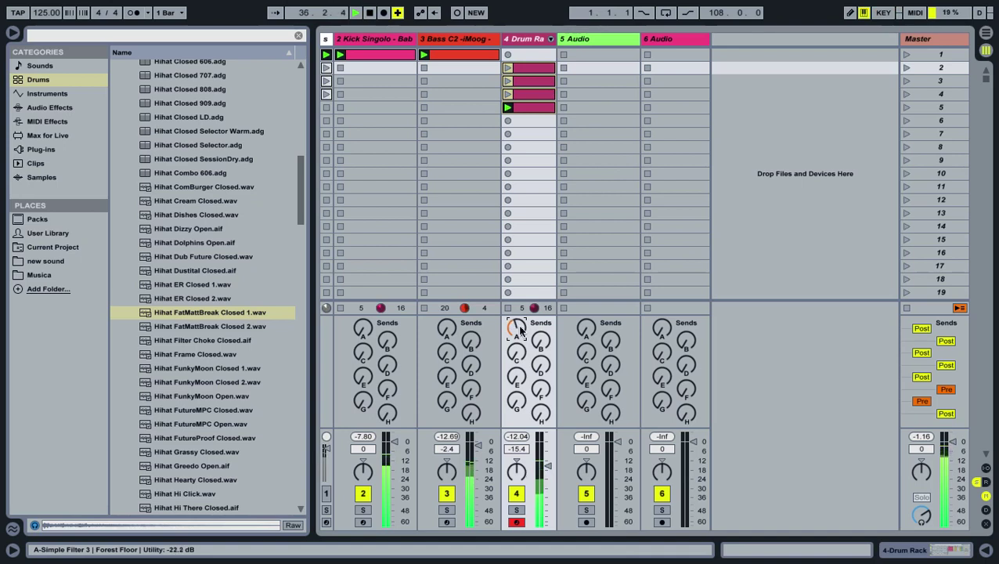
{"action": "mouse_move", "coordinate": [898, 32]}
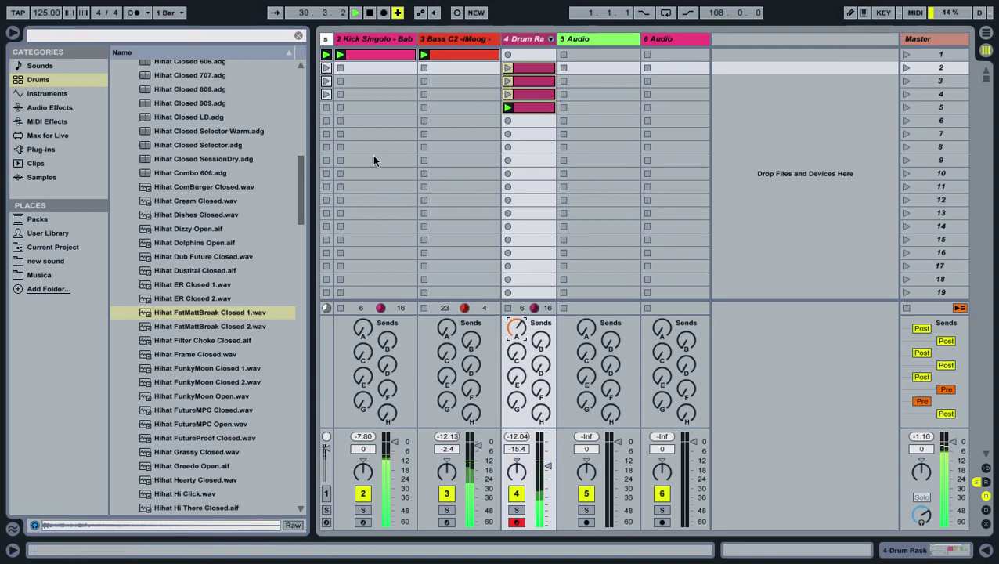
Step: Show the devices of the Kick Singolo track and switch on its Auto Filter
{"action": "left_click", "coordinate": [389, 39]}
{"action": "double_click", "coordinate": [390, 39]}
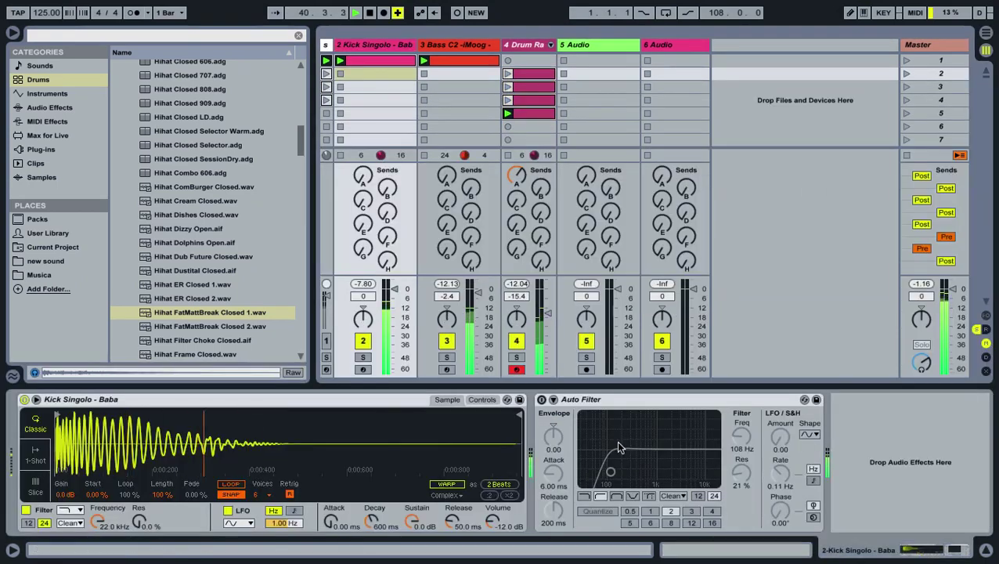
{"action": "left_click", "coordinate": [864, 13]}
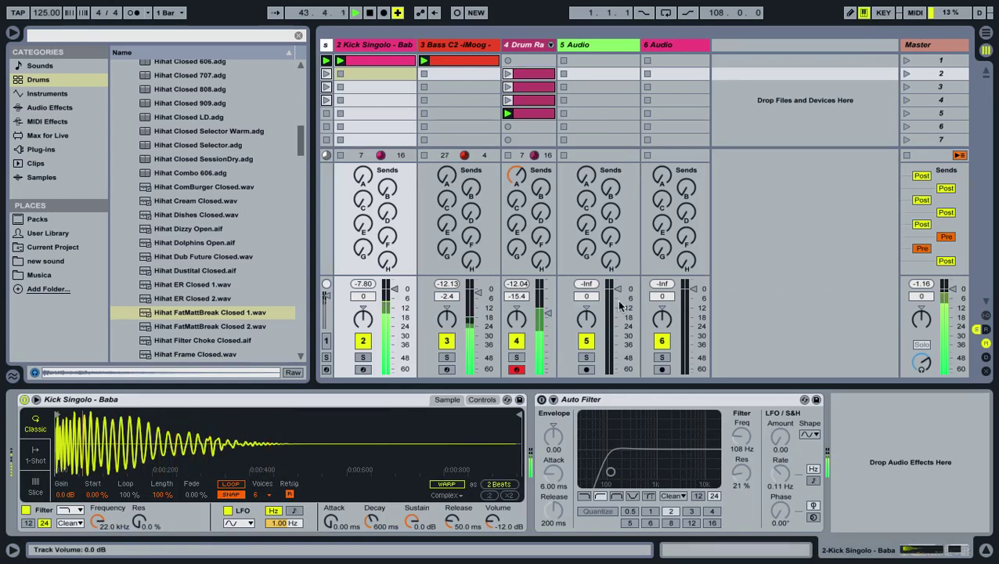
{"action": "left_click", "coordinate": [880, 14]}
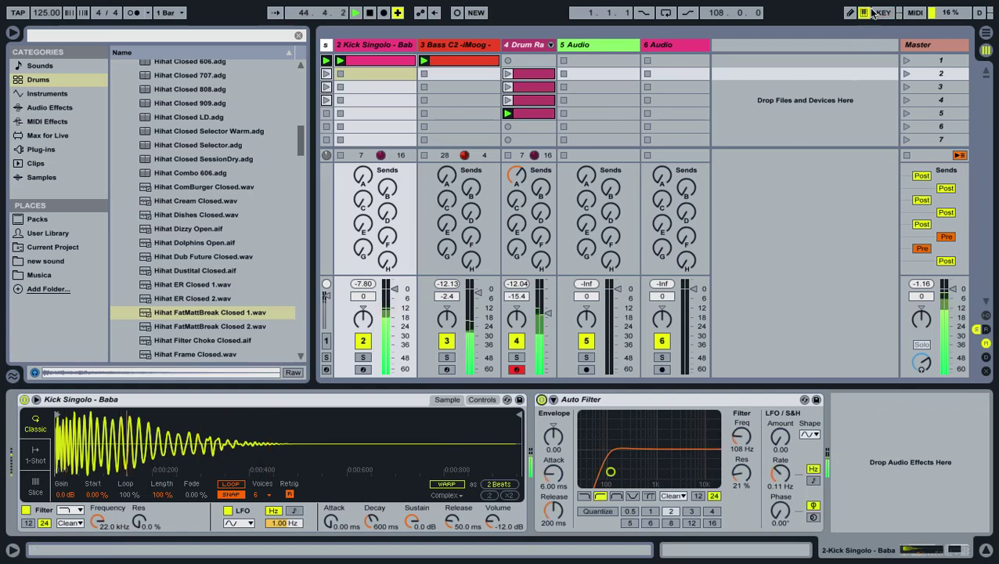
Step: Remove the key a mapping from the Auto Filter's on/off switch on the folded sd track, and hide the browser and device view
{"action": "left_click", "coordinate": [322, 49]}
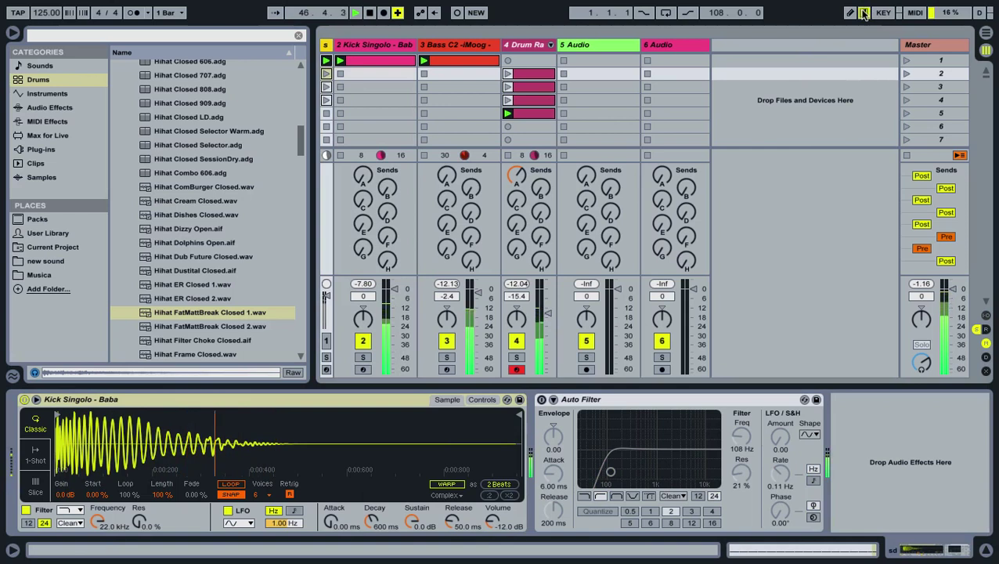
{"action": "mouse_move", "coordinate": [876, 14]}
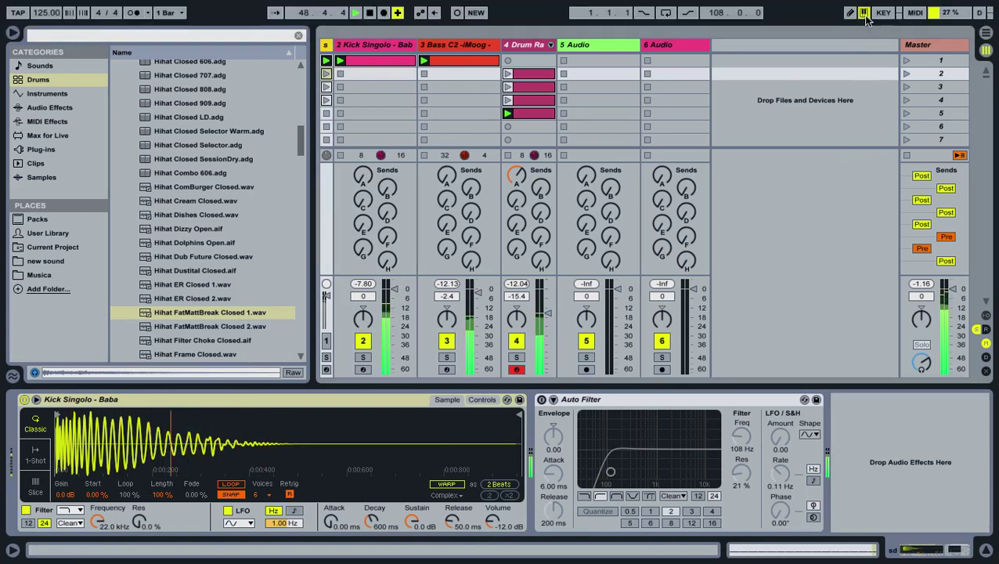
{"action": "left_click", "coordinate": [877, 14]}
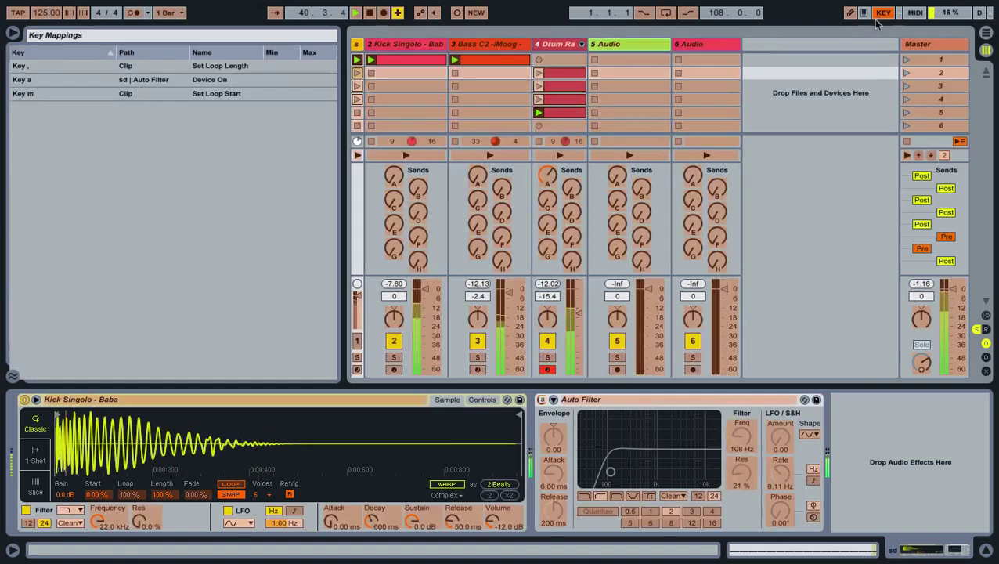
{"action": "left_click", "coordinate": [540, 400]}
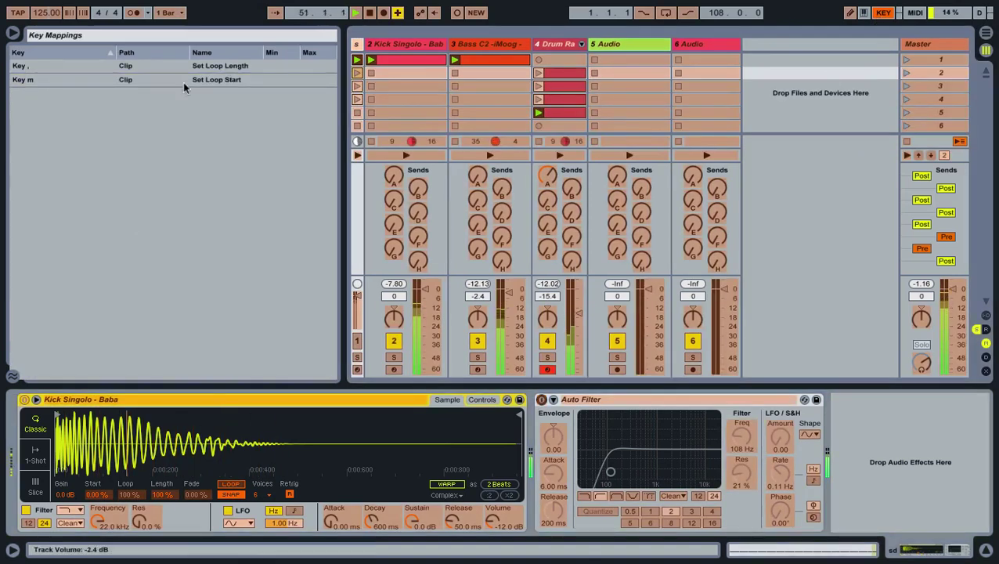
{"action": "left_click", "coordinate": [12, 32]}
{"action": "left_click", "coordinate": [986, 550]}
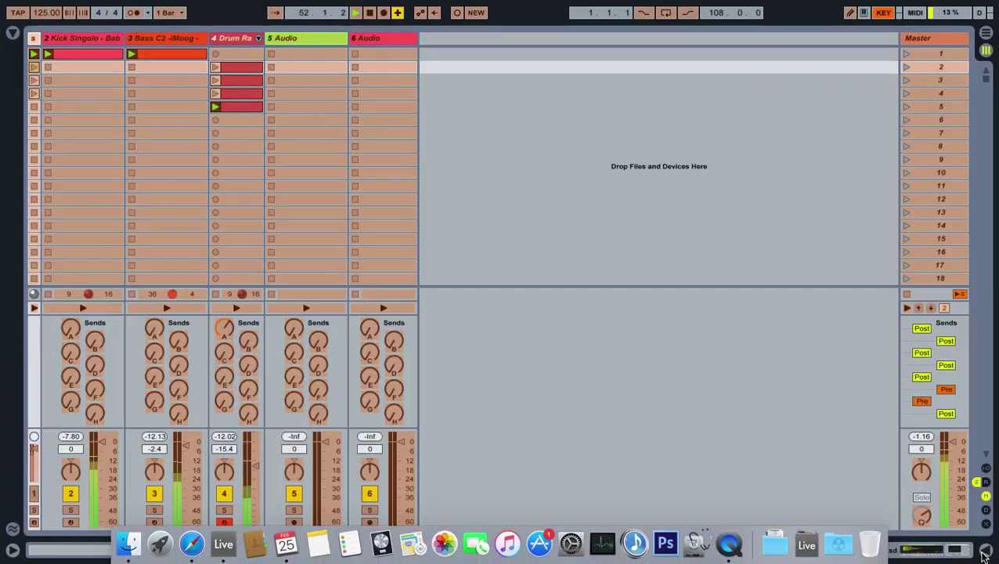
{"action": "left_click", "coordinate": [883, 13]}
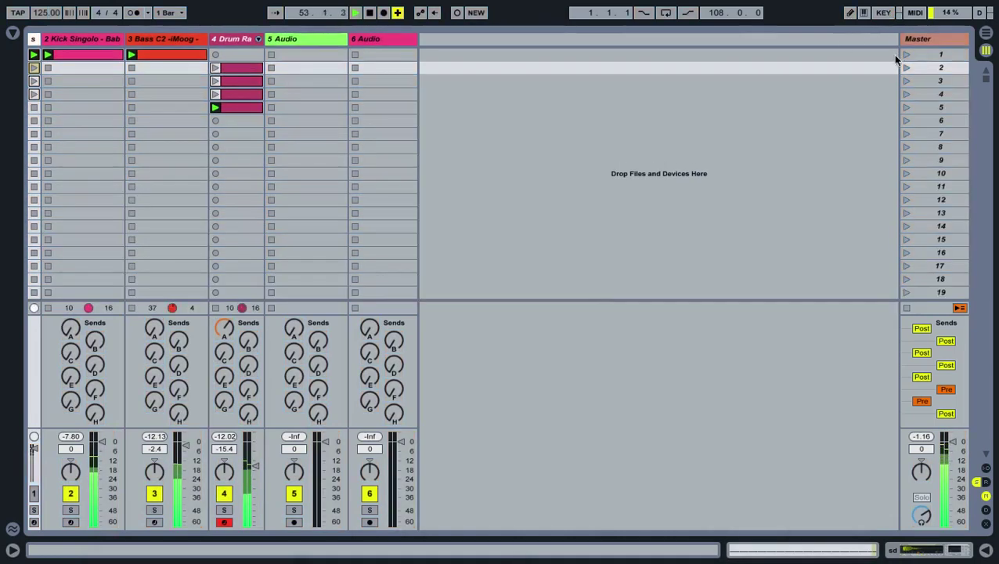
Step: Raise the Drum Rack track's send A to about -11.7 dB and launch scene 1
{"action": "left_click", "coordinate": [224, 330]}
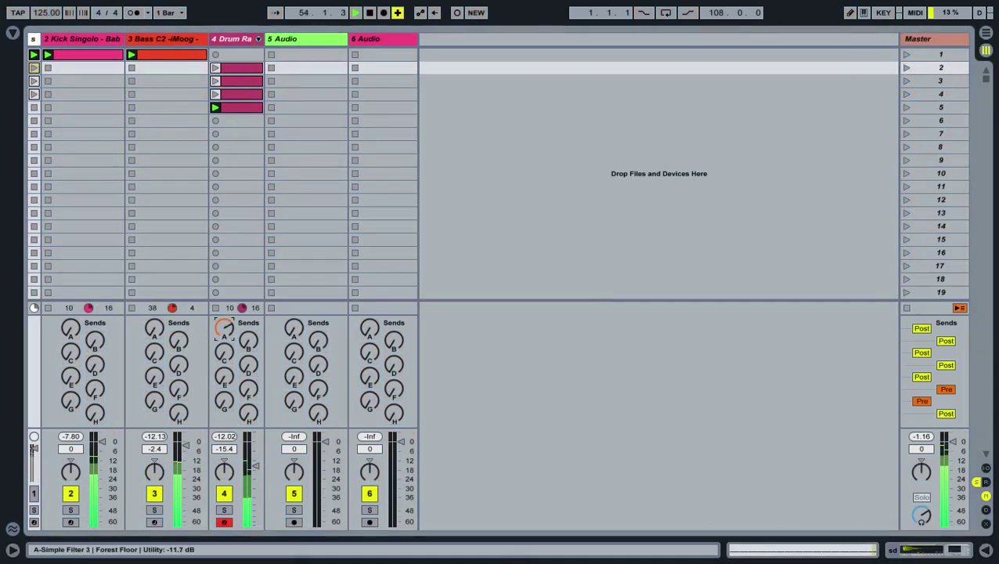
{"action": "left_click", "coordinate": [906, 56]}
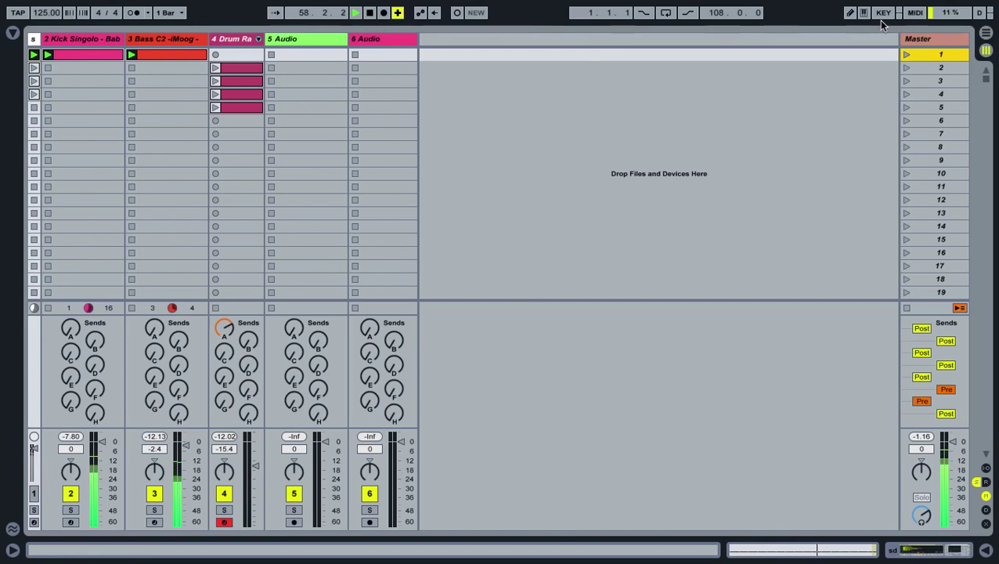
Step: Map the computer key a to the on/off switch of the Kick Singolo track's Auto Filter and bring back the browser
{"action": "double_click", "coordinate": [111, 38]}
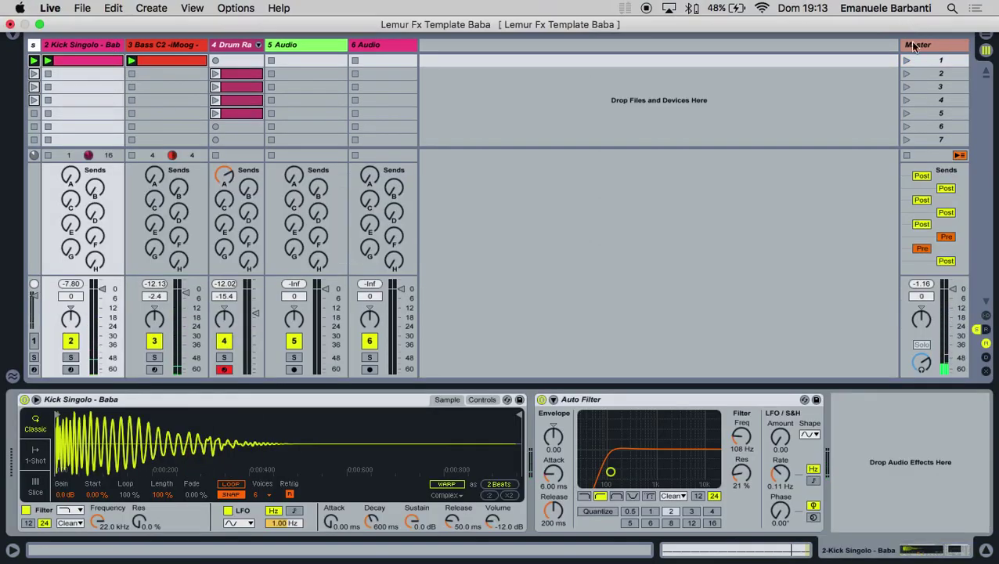
{"action": "left_click", "coordinate": [883, 14]}
{"action": "left_click", "coordinate": [541, 400]}
{"action": "key", "text": "a"}
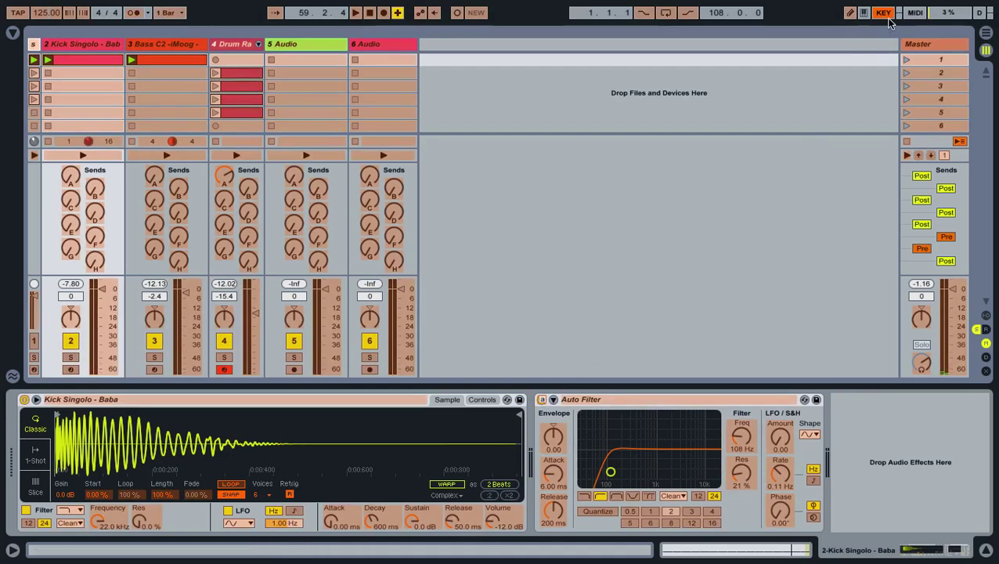
{"action": "left_click", "coordinate": [883, 13]}
{"action": "left_click", "coordinate": [12, 34]}
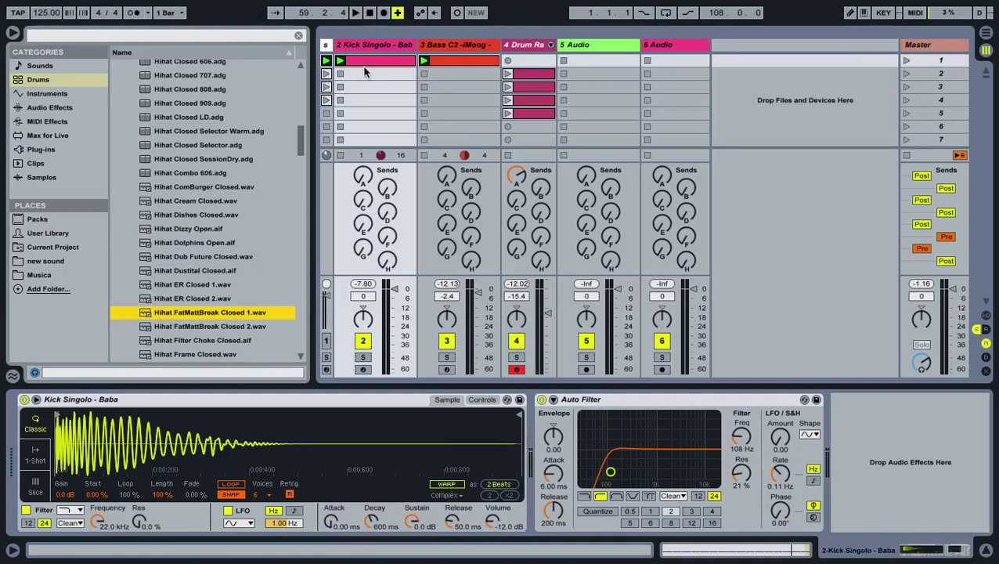
Step: Duplicate the Drum Rack track with all its clips
{"action": "left_click", "coordinate": [525, 45]}
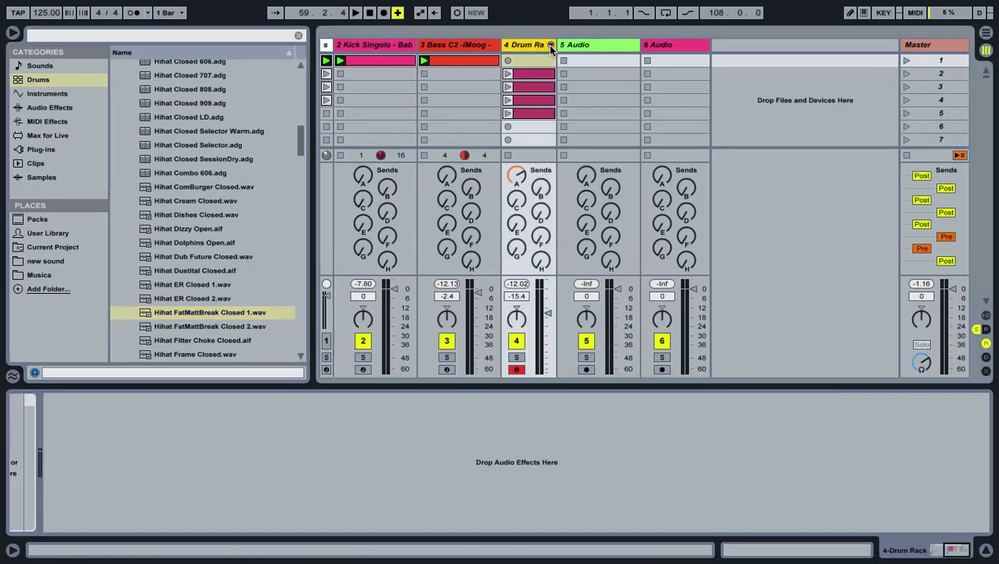
{"action": "left_click", "coordinate": [550, 45]}
{"action": "left_click", "coordinate": [550, 45]}
{"action": "key", "text": "ctrl+d"}
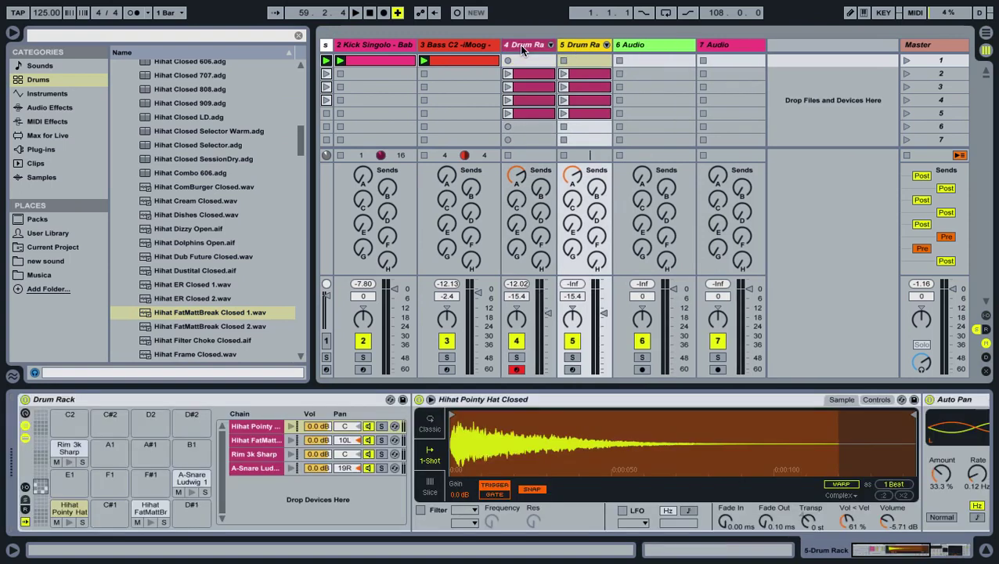
Step: Delete all hi-hat and snare notes from the duplicated track's scene 5 clip, keeping only the Rim 3k Sharp notes
{"action": "left_click", "coordinate": [577, 86]}
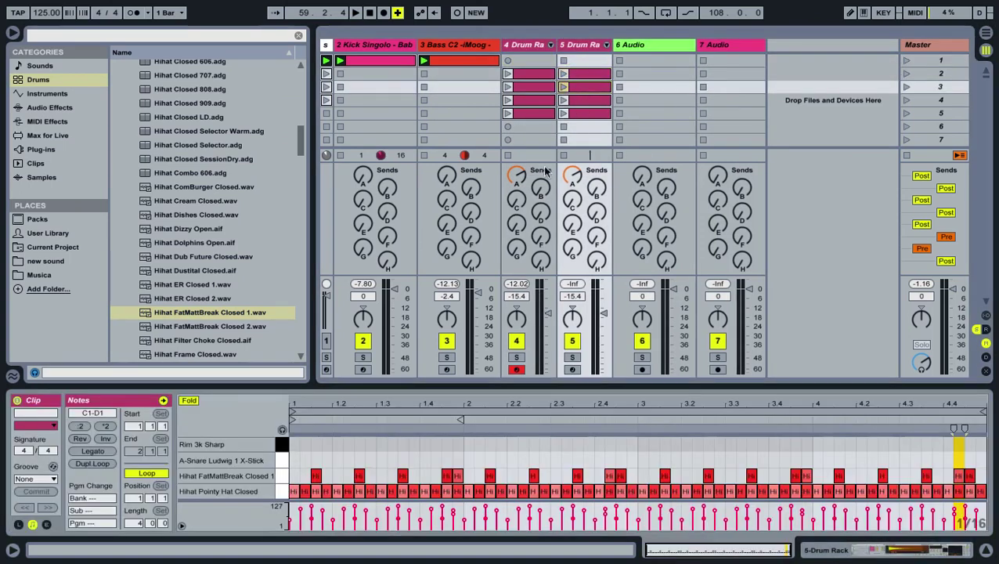
{"action": "key", "text": "Down"}
{"action": "key", "text": "Down"}
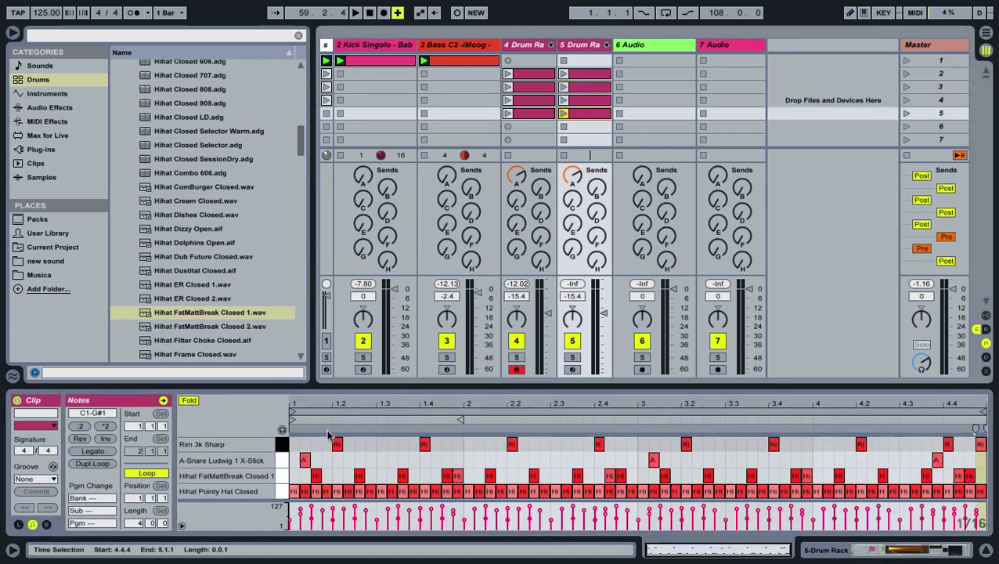
{"action": "left_click_drag", "start_coordinate": [297, 463], "coordinate": [985, 494]}
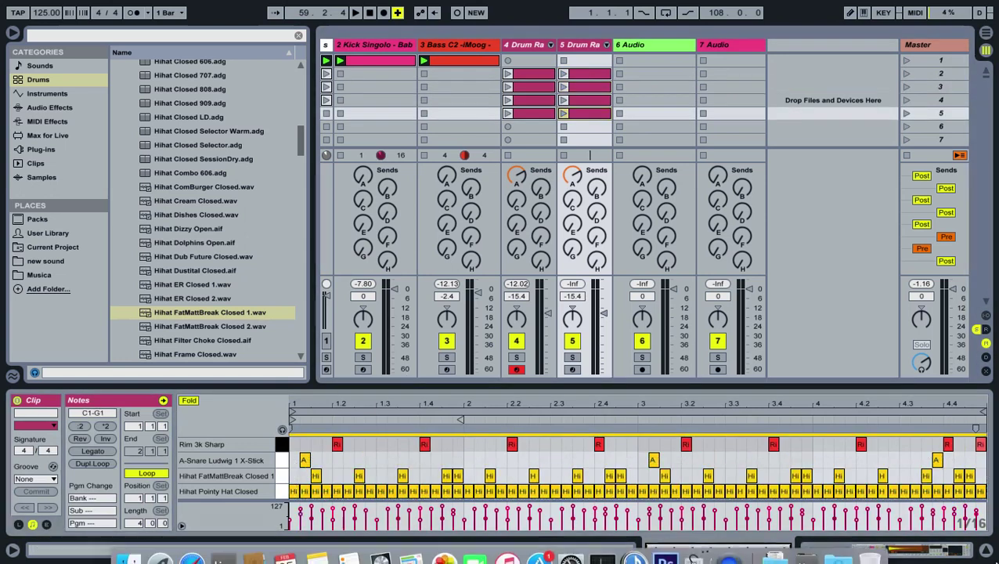
{"action": "key", "text": "Delete"}
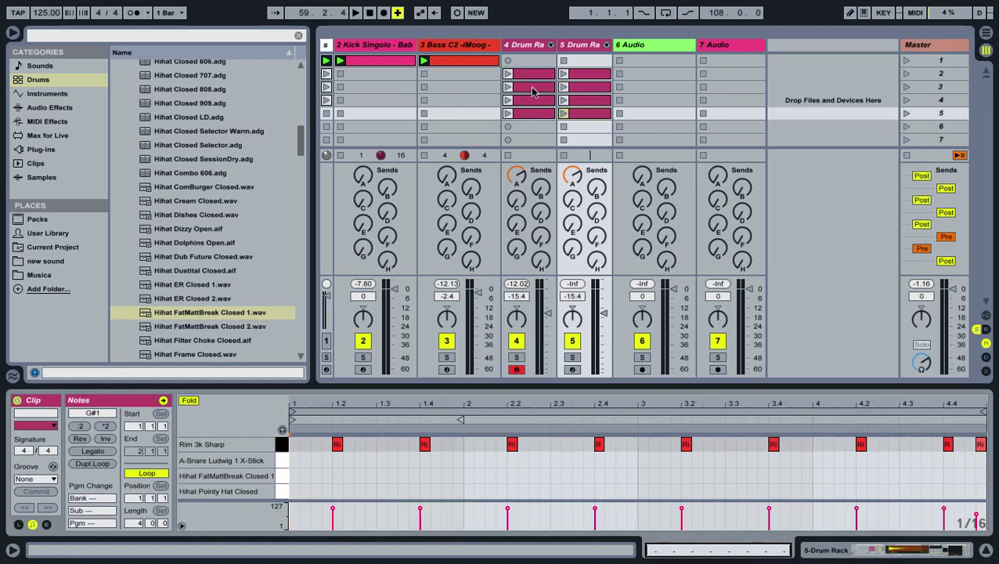
Step: On the original Drum Rack track, mute the Rim 3k Sharp pad and reset send A to its default
{"action": "left_click", "coordinate": [526, 46]}
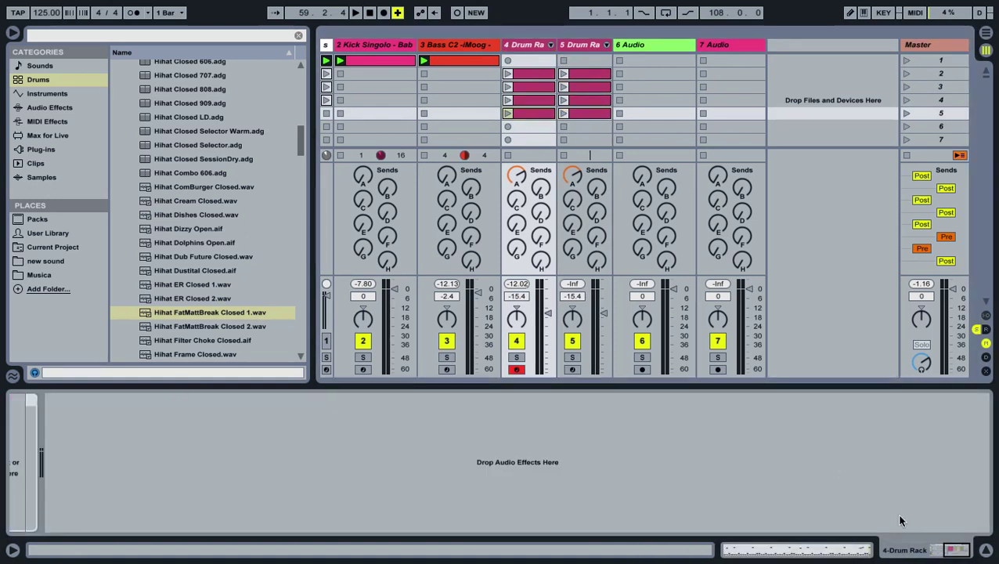
{"action": "left_click", "coordinate": [846, 552]}
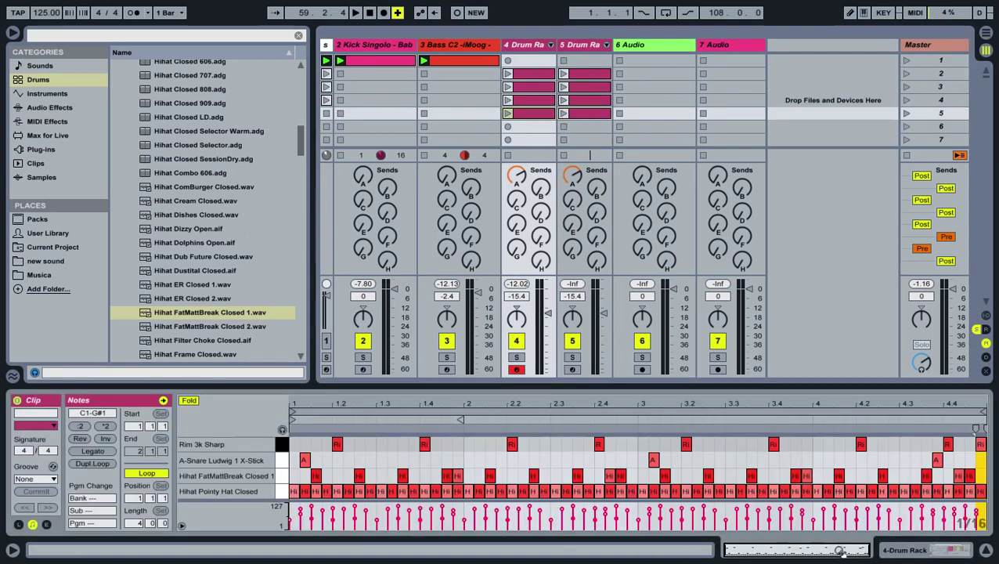
{"action": "left_click", "coordinate": [899, 552]}
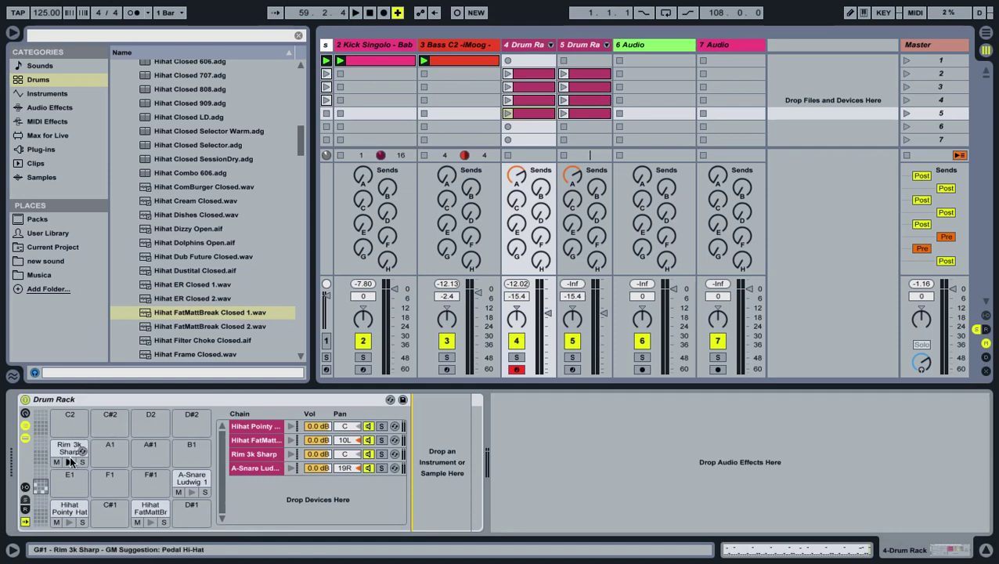
{"action": "left_click", "coordinate": [69, 462]}
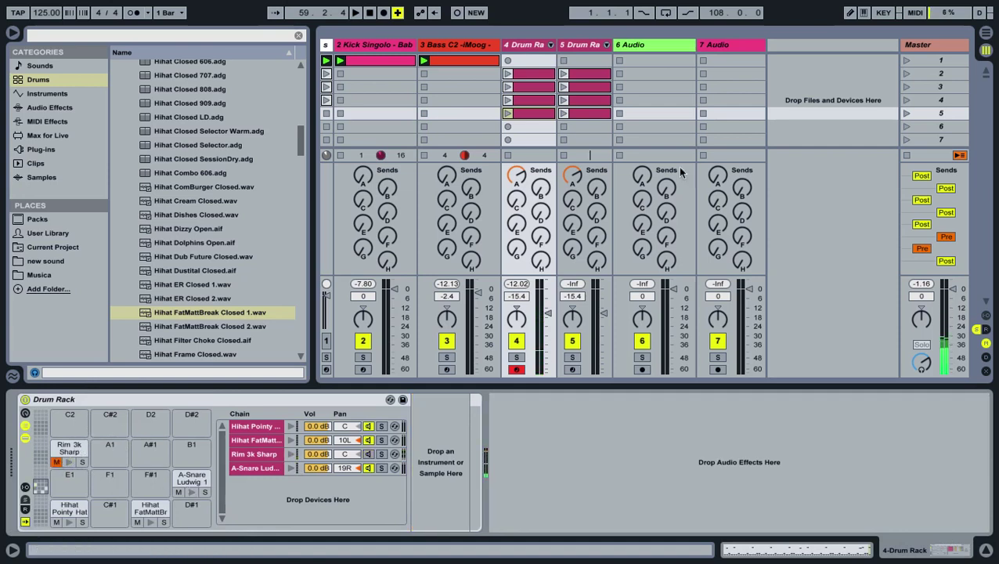
{"action": "left_click", "coordinate": [515, 175]}
{"action": "key", "text": "Delete"}
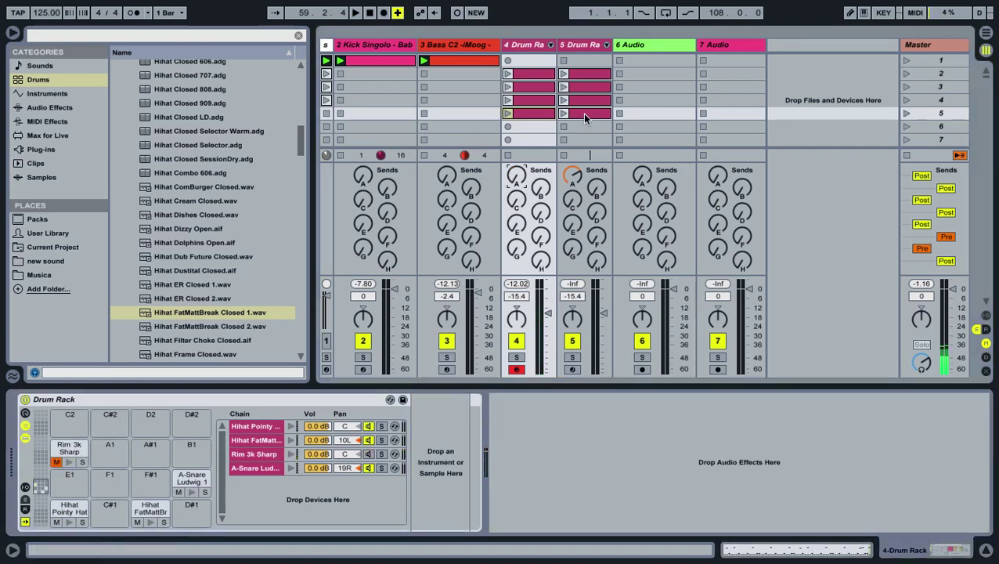
Step: Copy the rim-only clip into scene 2 of the duplicated Drum Rack track and color it green
{"action": "left_click", "coordinate": [582, 114]}
{"action": "left_click", "coordinate": [583, 113]}
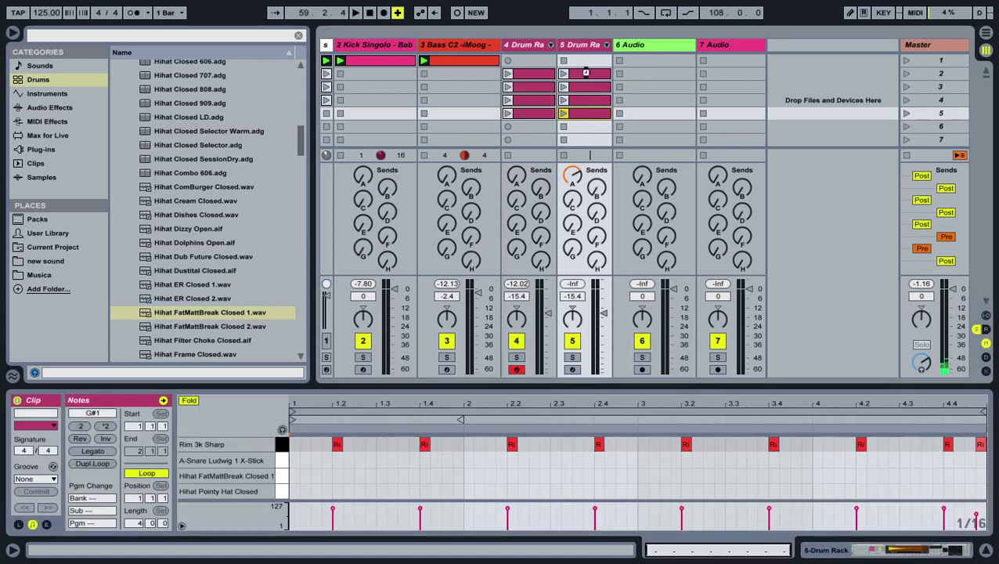
{"action": "right_click", "coordinate": [586, 73]}
{"action": "left_click", "coordinate": [623, 292]}
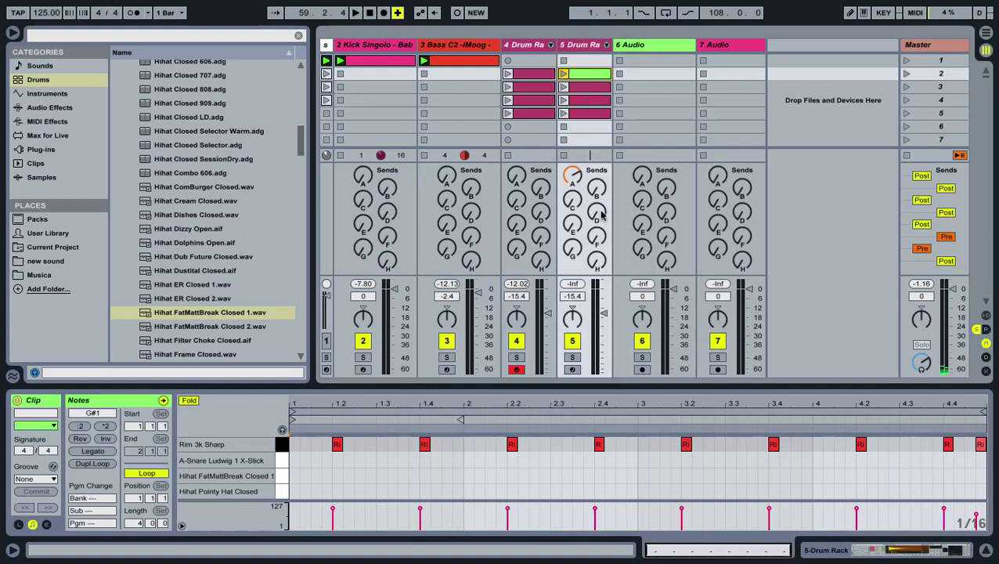
Step: Duplicate the green rim clip into scenes 3 to 5 of the same track, replacing the clips there
{"action": "key", "text": "ctrl+d"}
{"action": "key", "text": "ctrl+d"}
{"action": "key", "text": "ctrl+d"}
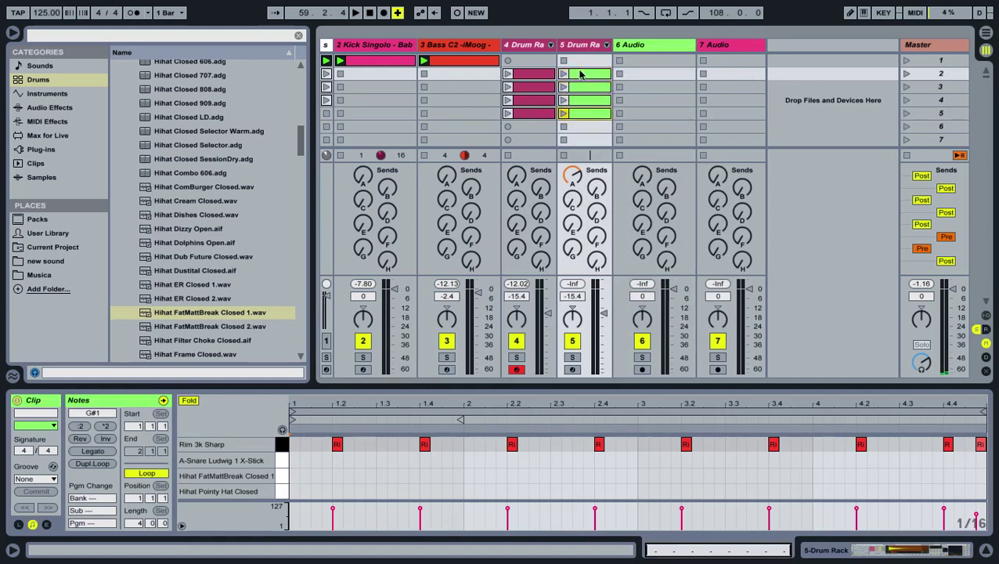
{"action": "left_click", "coordinate": [548, 72]}
{"action": "left_click", "coordinate": [598, 75]}
Step: Collapse the Hihat folder in the Drums library and expand the Ride folder
{"action": "left_click", "coordinate": [70, 37]}
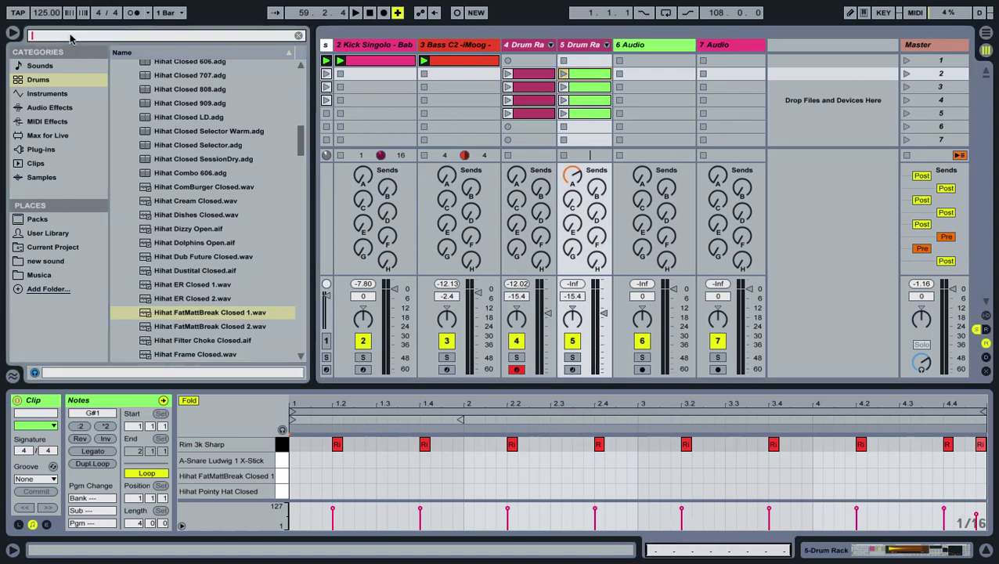
{"action": "scroll", "coordinate": [152, 162], "scroll_direction": "up", "scroll_amount": 15}
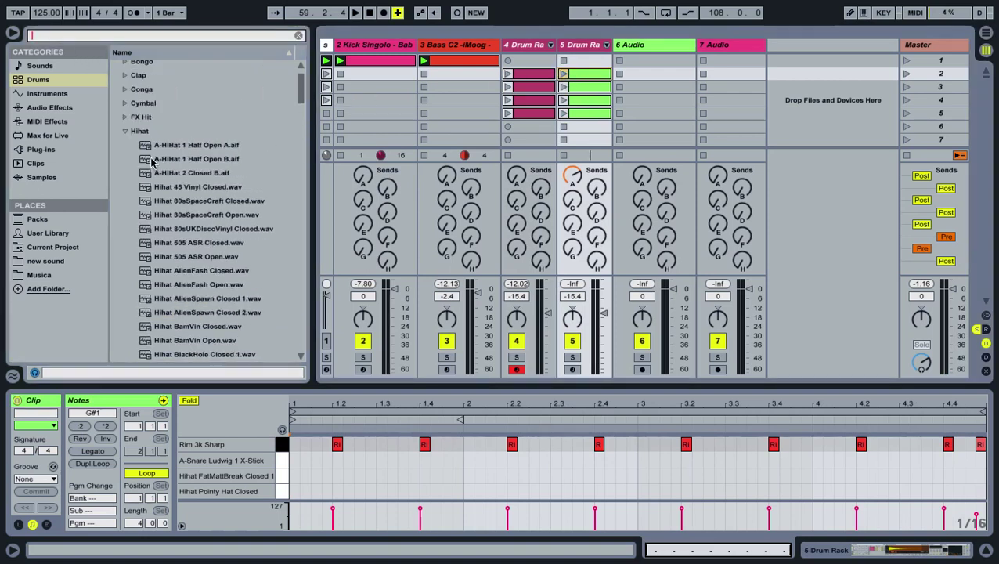
{"action": "left_click", "coordinate": [125, 133]}
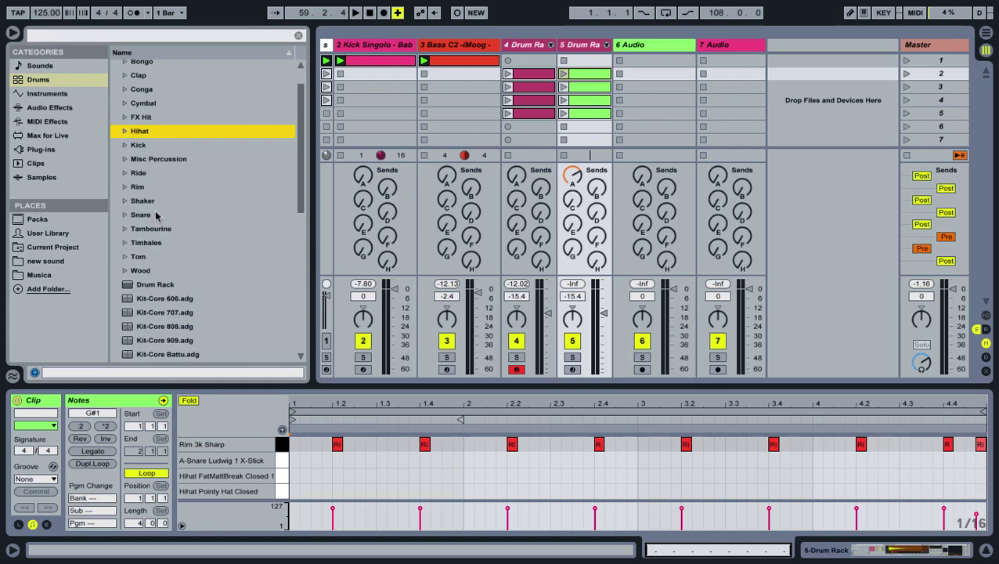
{"action": "key", "text": "Down"}
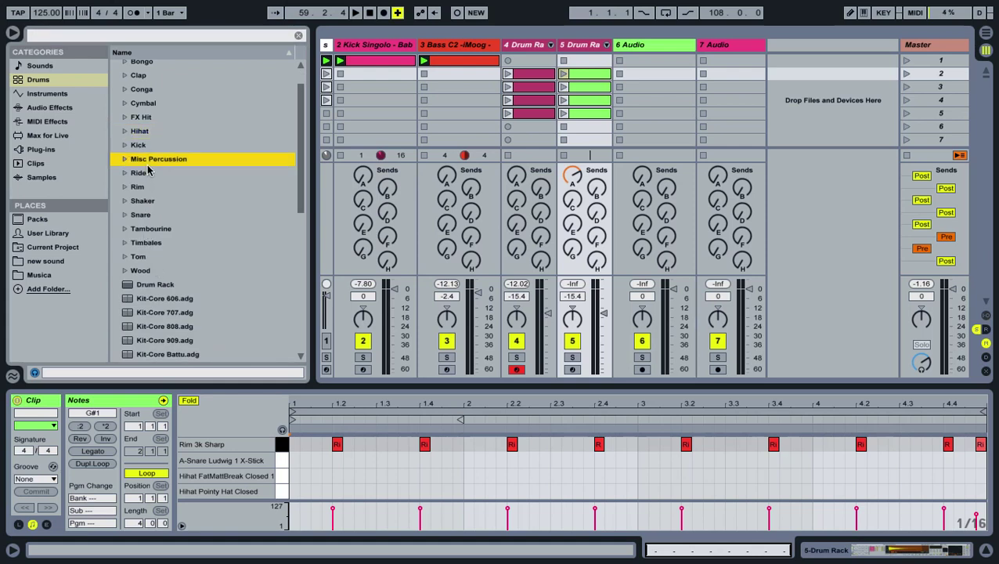
{"action": "key", "text": "Down"}
{"action": "key", "text": "Right"}
Step: Audition the ride samples one after another down the Ride folder, ending on Ride-909.aif
{"action": "key", "text": "Down"}
{"action": "key", "text": "Down"}
{"action": "key", "text": "Down"}
{"action": "key", "text": "Down"}
{"action": "key", "text": "Down"}
{"action": "key", "text": "Up"}
{"action": "key", "text": "Down"}
{"action": "key", "text": "Down"}
{"action": "key", "text": "Down"}
{"action": "key", "text": "Down"}
{"action": "key", "text": "Down"}
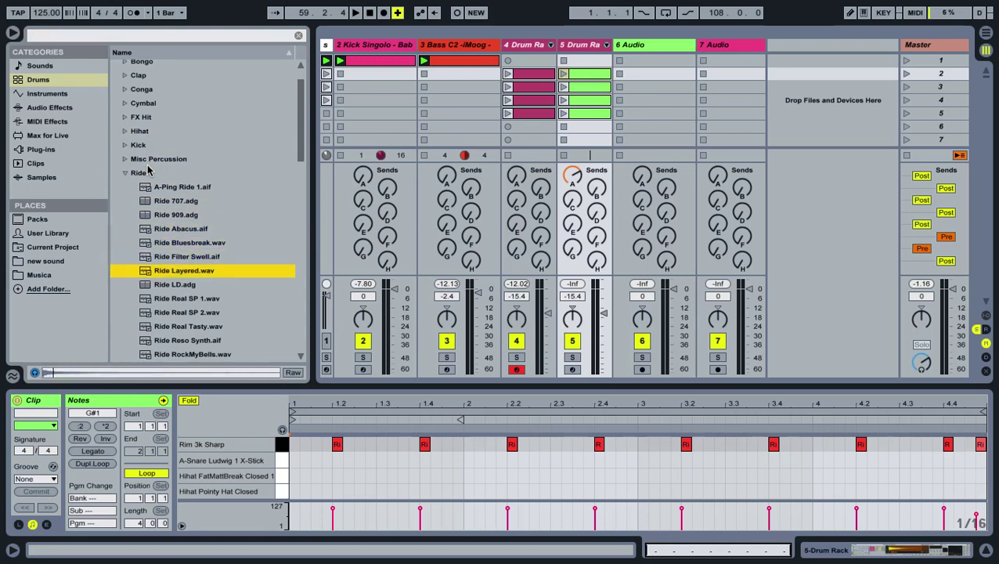
{"action": "scroll", "coordinate": [147, 170], "scroll_direction": "down", "scroll_amount": 6}
{"action": "key", "text": "Down"}
{"action": "key", "text": "Down"}
{"action": "key", "text": "Down"}
{"action": "key", "text": "Down"}
{"action": "key", "text": "Down"}
{"action": "key", "text": "Down"}
{"action": "key", "text": "Up"}
{"action": "key", "text": "Up"}
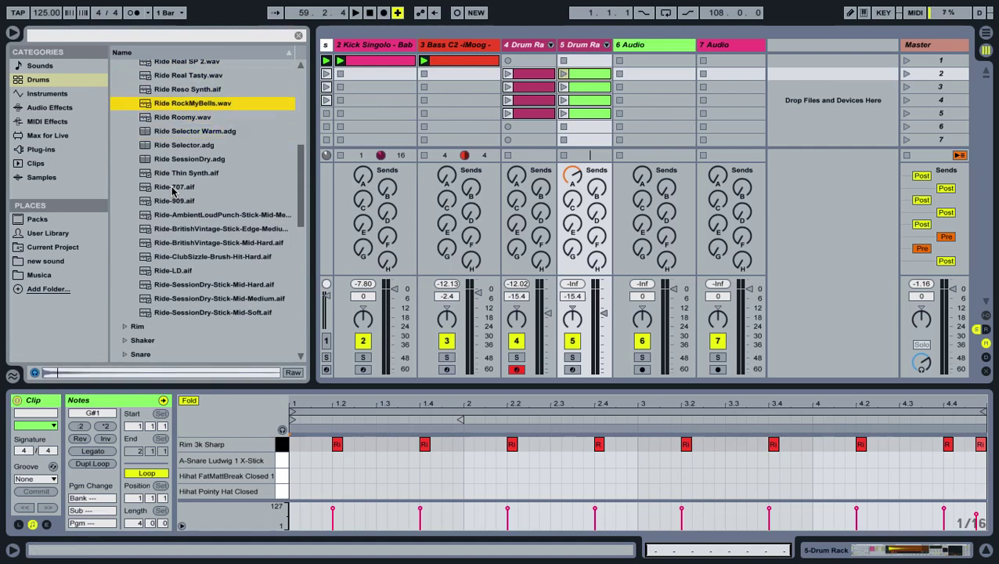
{"action": "key", "text": "Down"}
{"action": "key", "text": "Down"}
{"action": "key", "text": "Down"}
{"action": "key", "text": "Down"}
{"action": "key", "text": "Down"}
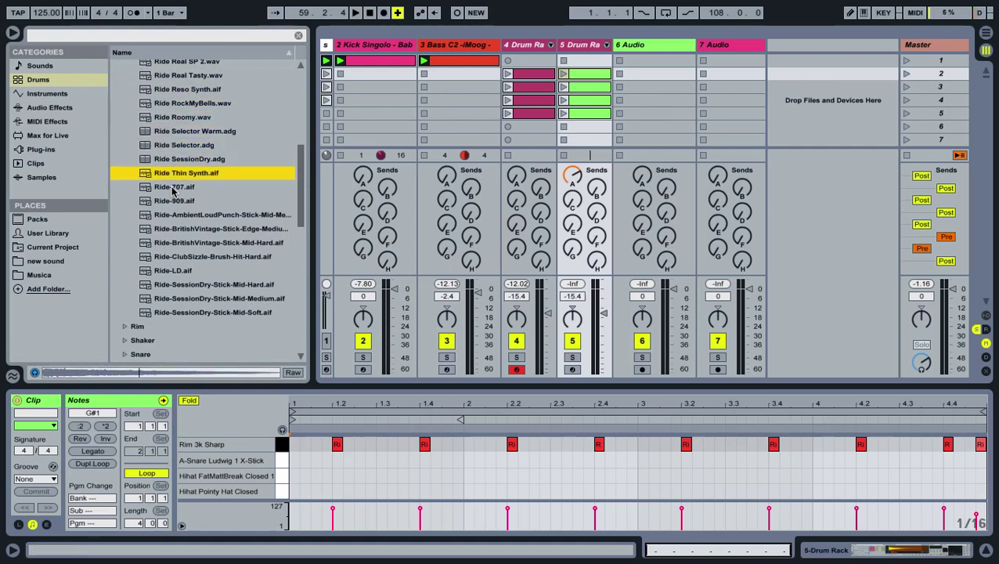
{"action": "key", "text": "Down"}
{"action": "key", "text": "Down"}
{"action": "key", "text": "Up"}
{"action": "key", "text": "Down"}
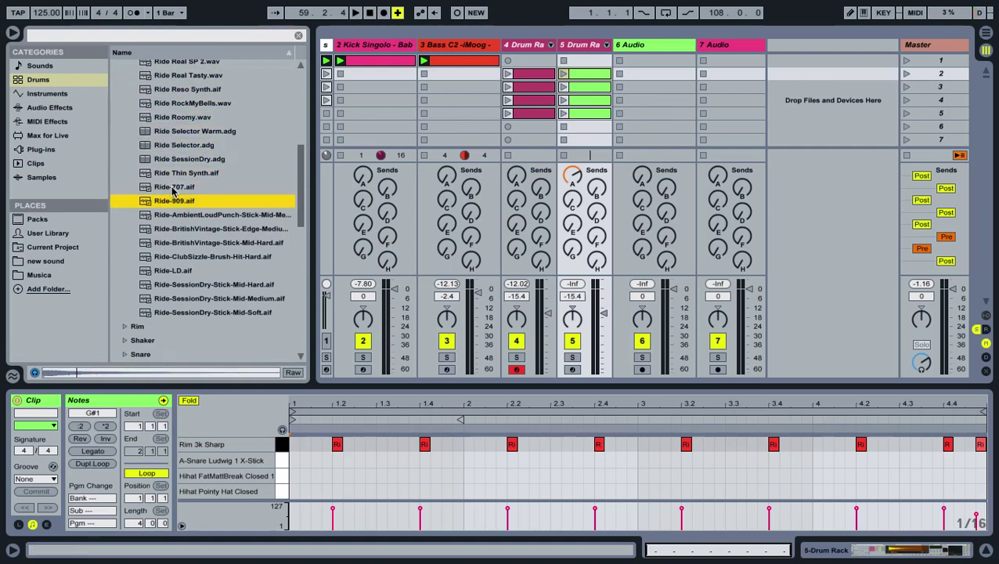
Step: Load Ride-909.aif onto pad B1 of track 4's Drum Rack and duplicate that track's scene 5 clip into scene 6
{"action": "left_click", "coordinate": [531, 49]}
{"action": "left_click", "coordinate": [532, 48]}
{"action": "left_click_drag", "start_coordinate": [175, 203], "coordinate": [192, 446]}
{"action": "left_click", "coordinate": [521, 116]}
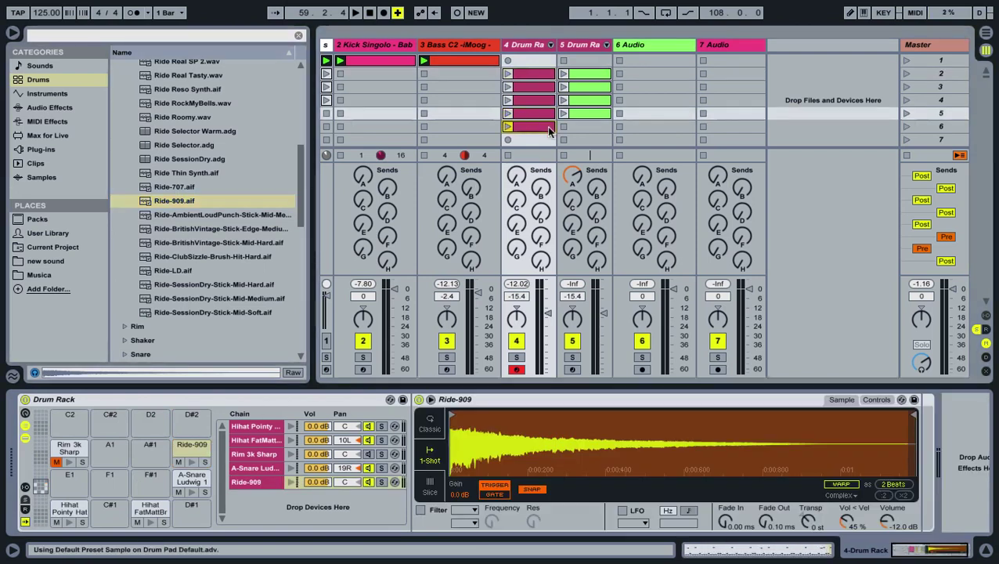
{"action": "key", "text": "ctrl+d"}
Step: Draw Ride-909 notes at 1.1.1 and 1.1.3 in the scene 6 clip and repeat the pair every beat through bar 4
{"action": "double_click", "coordinate": [294, 443]}
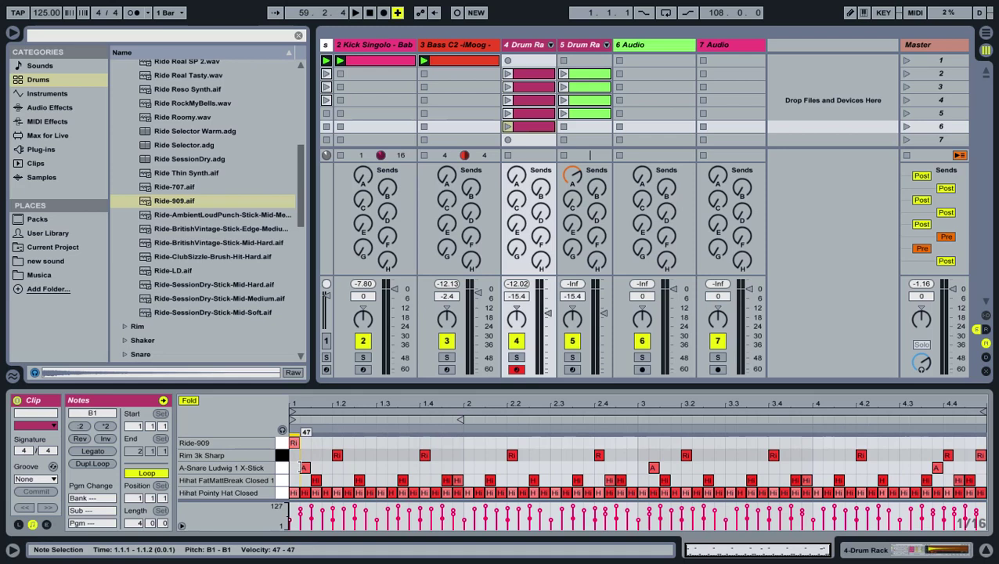
{"action": "double_click", "coordinate": [316, 443]}
{"action": "left_click_drag", "start_coordinate": [317, 443], "coordinate": [290, 437]}
{"action": "key", "text": "ctrl+d"}
{"action": "key", "text": "ctrl+d"}
{"action": "key", "text": "ctrl+d"}
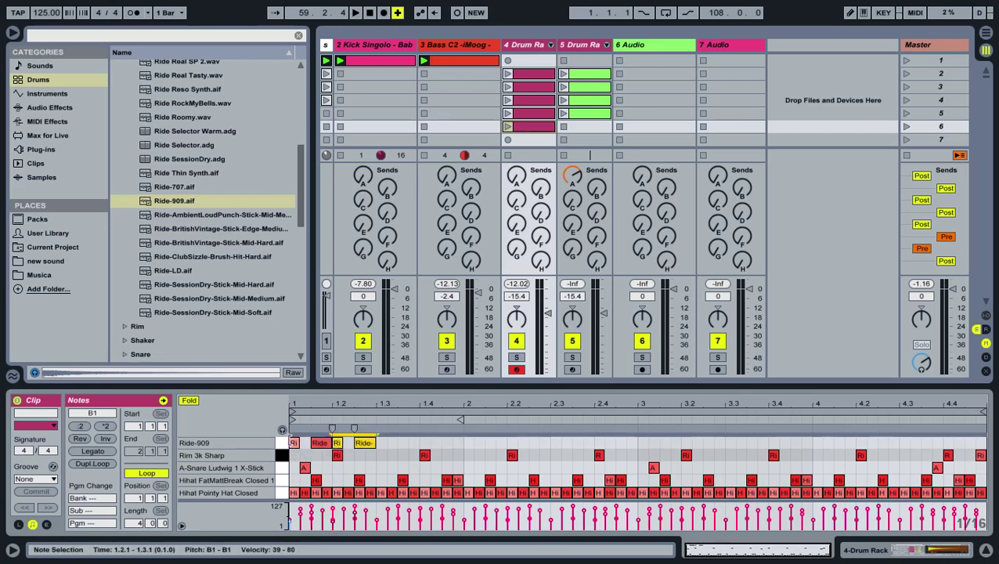
{"action": "key", "text": "ctrl+d"}
{"action": "key", "text": "ctrl+d"}
{"action": "key", "text": "ctrl+d"}
{"action": "key", "text": "ctrl+d"}
{"action": "key", "text": "ctrl+d"}
{"action": "key", "text": "ctrl+d"}
{"action": "key", "text": "ctrl+d"}
{"action": "key", "text": "ctrl+d"}
{"action": "key", "text": "ctrl+d"}
{"action": "key", "text": "ctrl+d"}
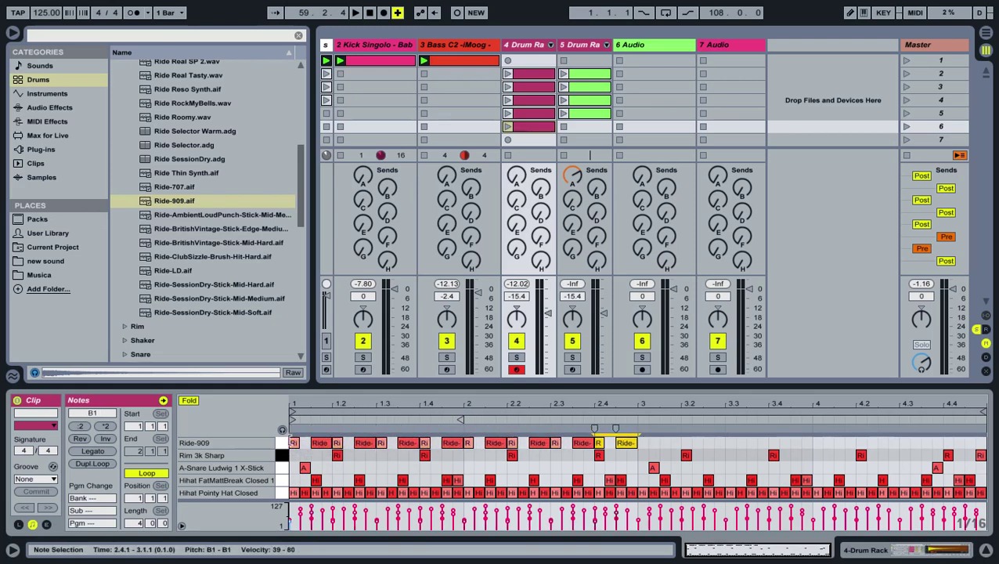
{"action": "key", "text": "ctrl+d"}
{"action": "key", "text": "ctrl+d"}
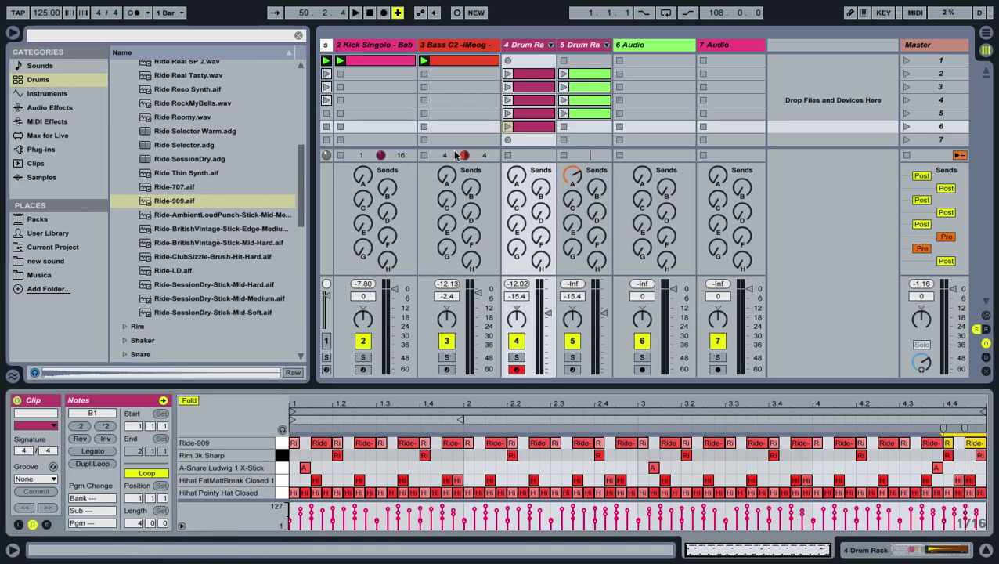
Step: Launch the scene 5 clips on both Drum Rack tracks and hide the browser
{"action": "left_click", "coordinate": [507, 113]}
{"action": "left_click", "coordinate": [564, 114]}
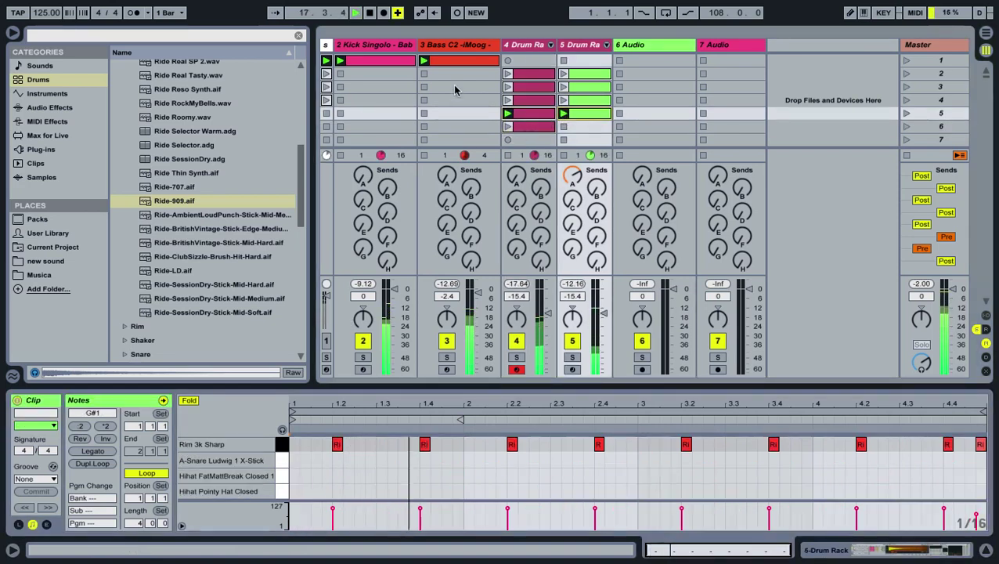
{"action": "key", "text": "ctrl+alt+b"}
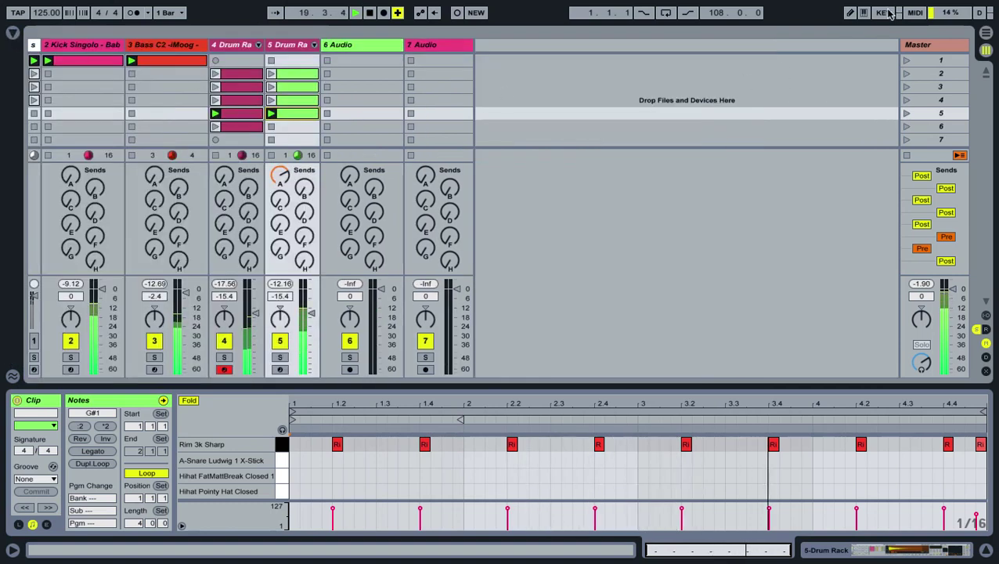
Step: Set the maximum of the S key mapping for track 5's send A to -17.2 dB
{"action": "key", "text": "ctrl+k"}
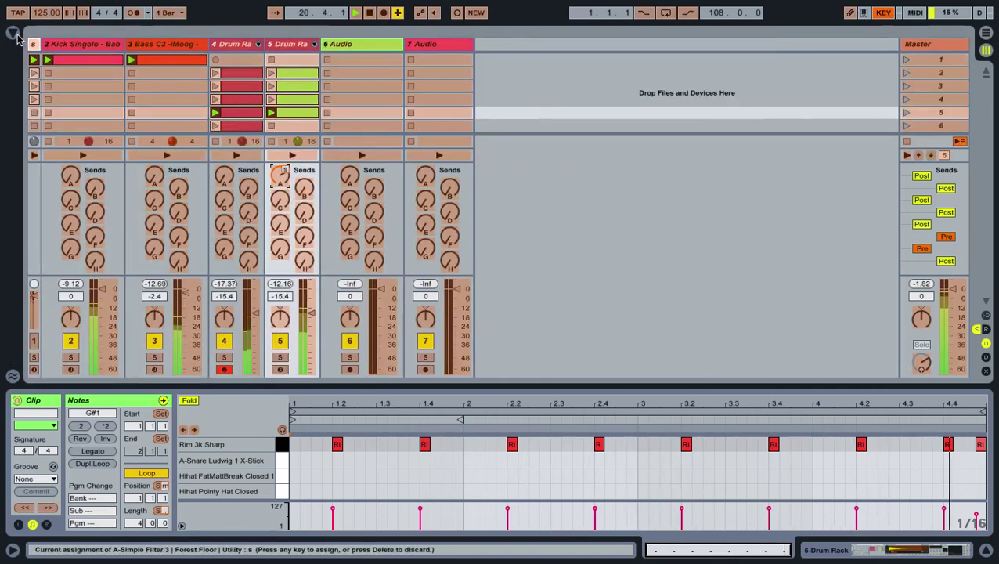
{"action": "key", "text": "ctrl+alt+b"}
{"action": "left_click_drag", "start_coordinate": [318, 107], "coordinate": [318, 119]}
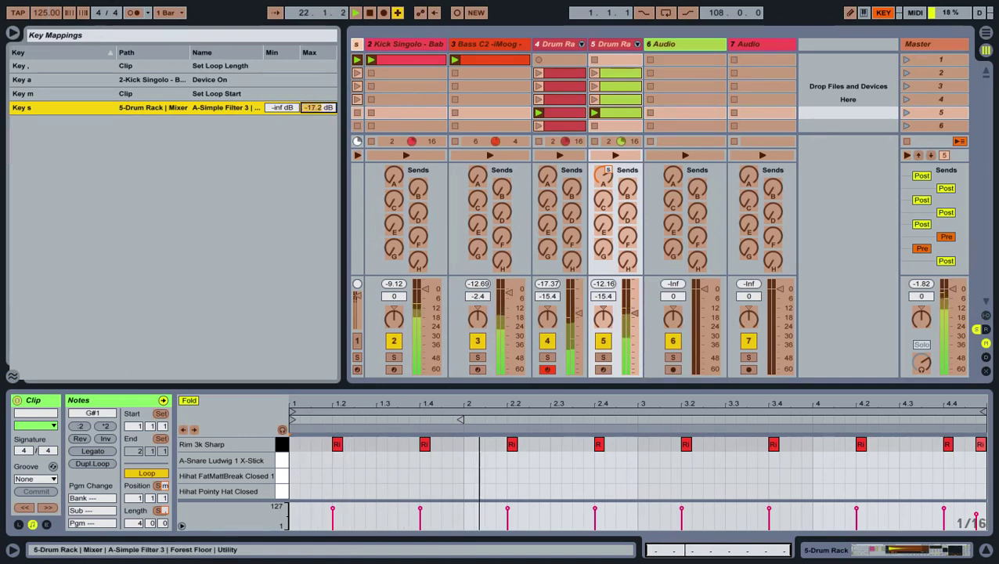
{"action": "left_click", "coordinate": [884, 13]}
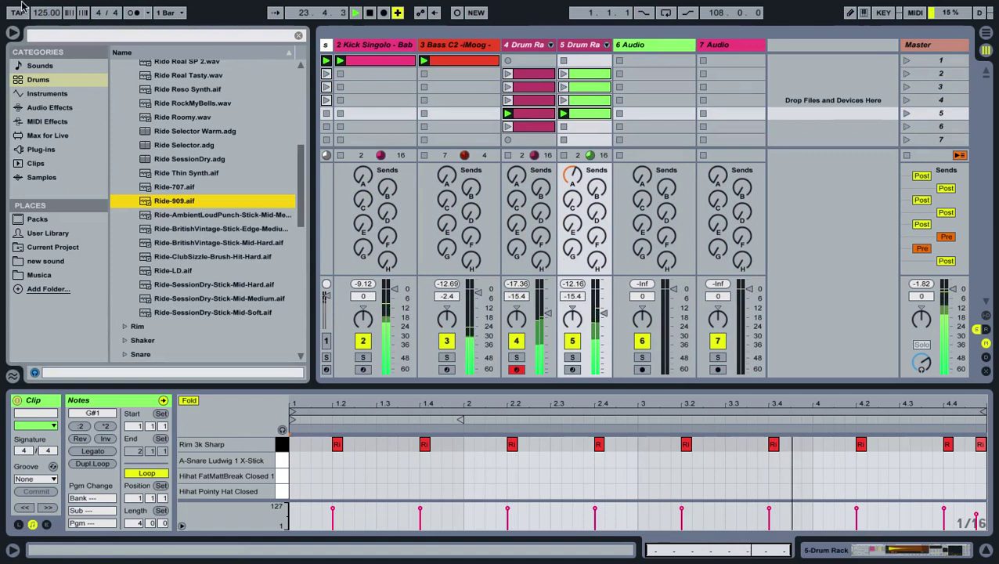
Step: Set the maximum of the S key mapping for track 5's send A to -14.7 dB, leaving key mapping mode with the browser hidden
{"action": "mouse_move", "coordinate": [14, 37]}
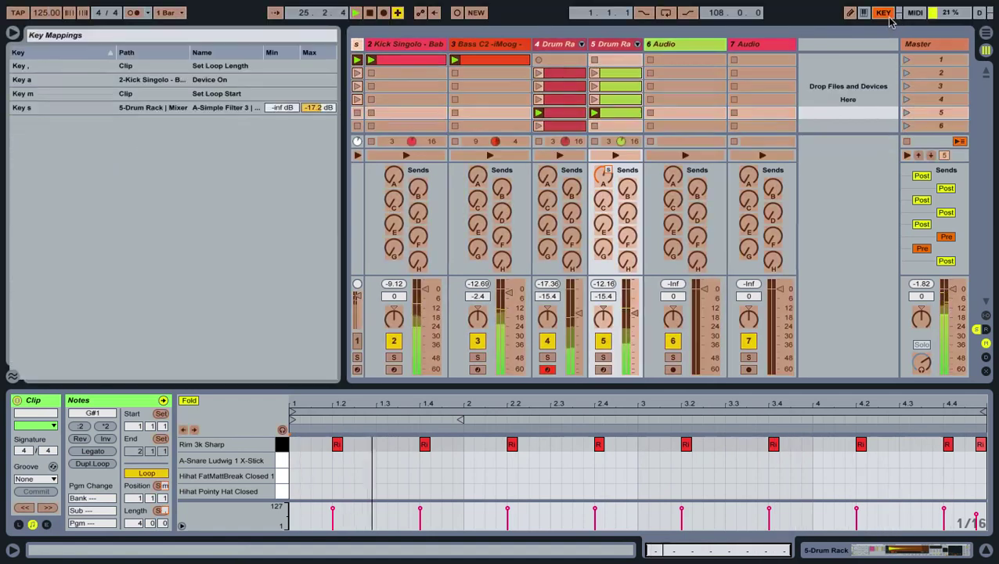
{"action": "left_click", "coordinate": [884, 13]}
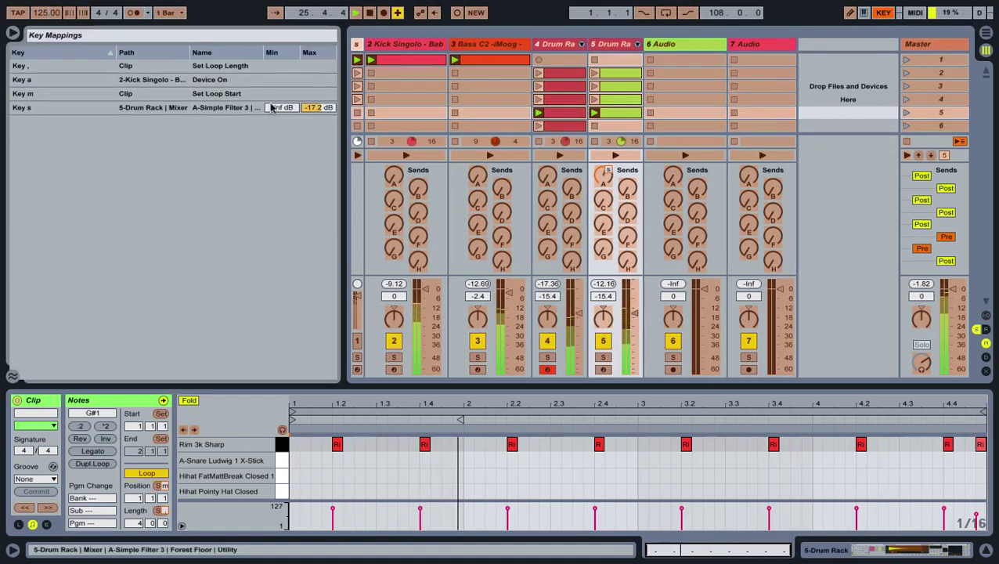
{"action": "key", "text": "s"}
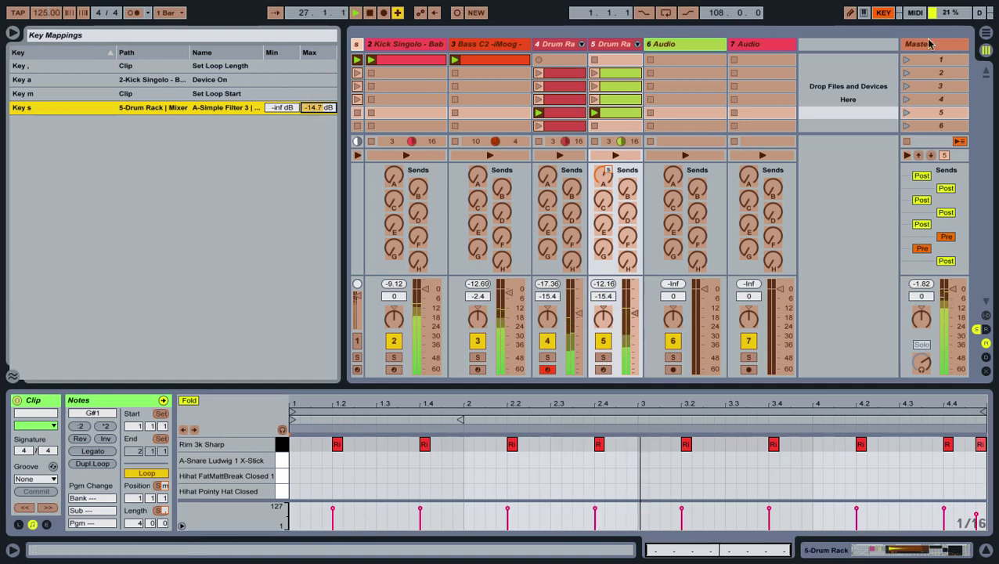
{"action": "left_click", "coordinate": [885, 14]}
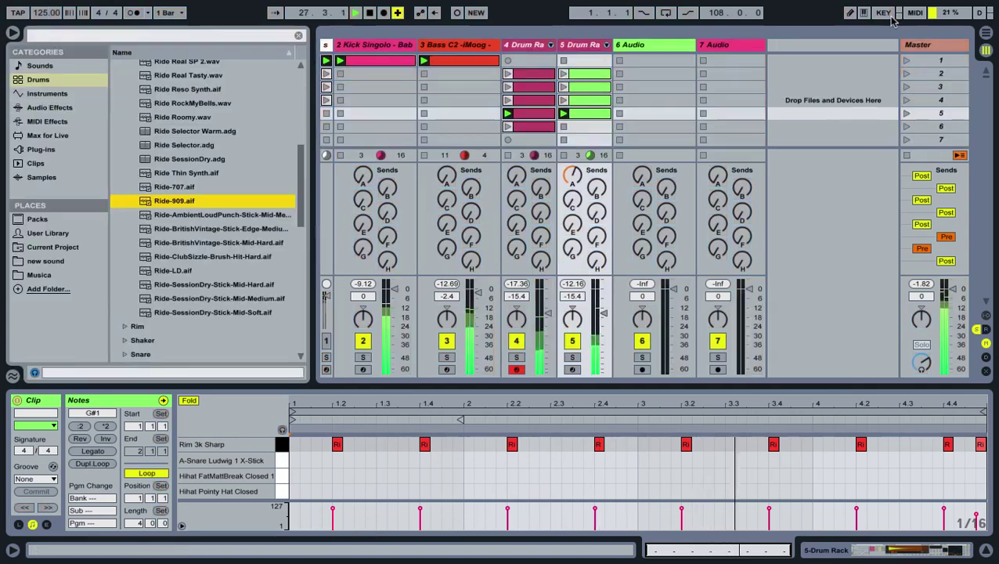
{"action": "left_click", "coordinate": [9, 34]}
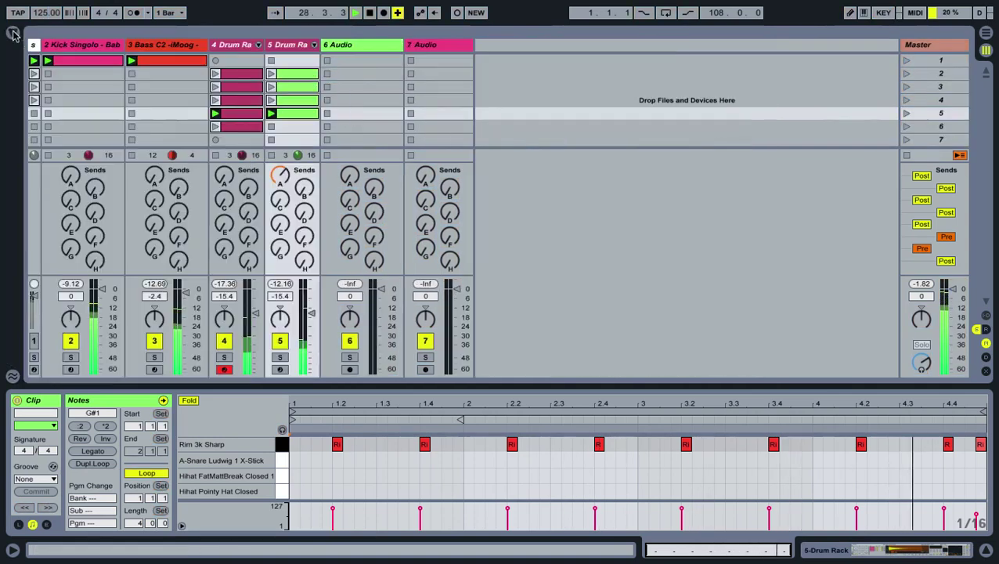
Step: With track 4's scene 6 ride clip launched, set track 5's volume to -12.6 dB and the bass track's volume to -4.0 dB
{"action": "left_click", "coordinate": [216, 128]}
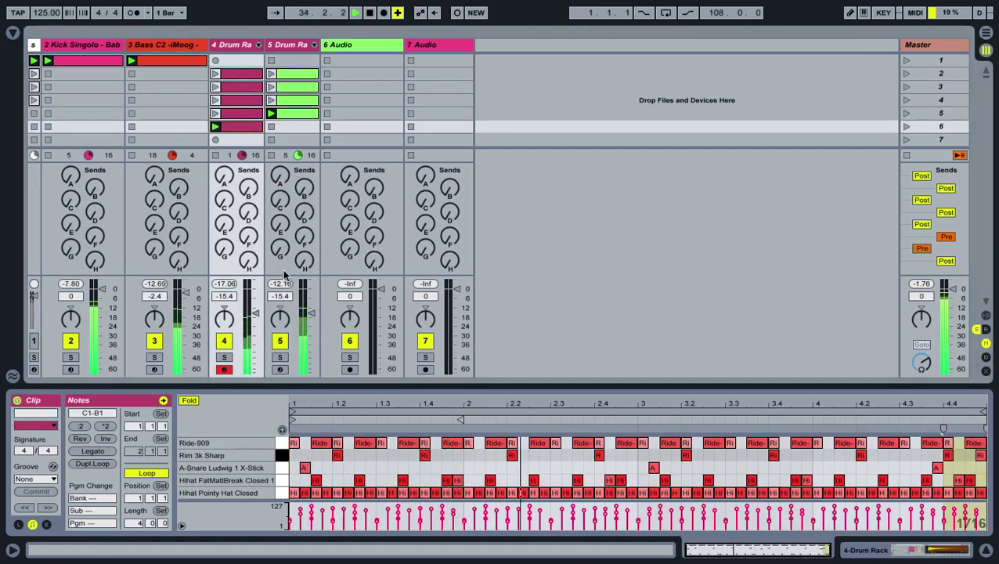
{"action": "left_click", "coordinate": [311, 312]}
{"action": "left_click_drag", "start_coordinate": [311, 313], "coordinate": [313, 310]}
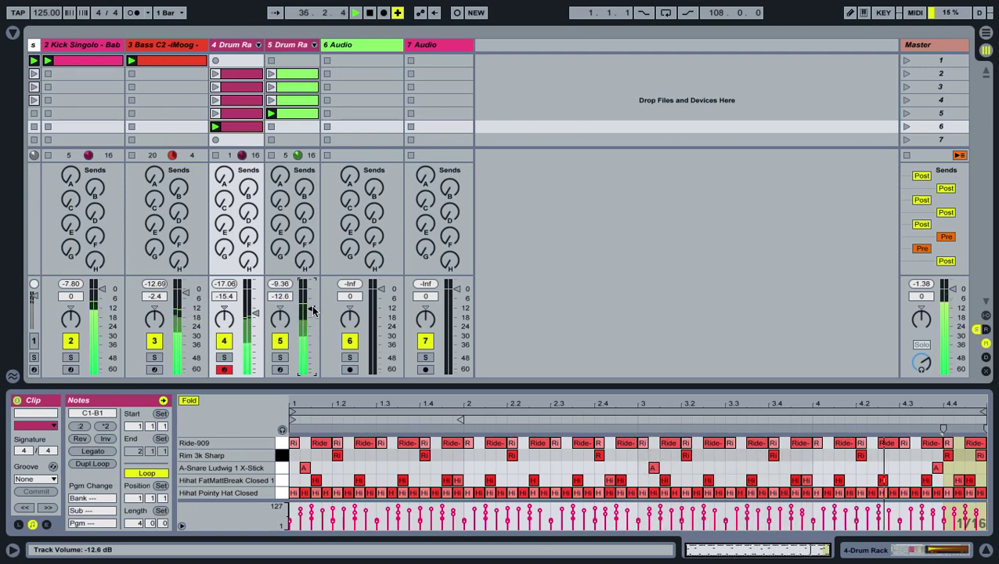
{"action": "left_click", "coordinate": [290, 47]}
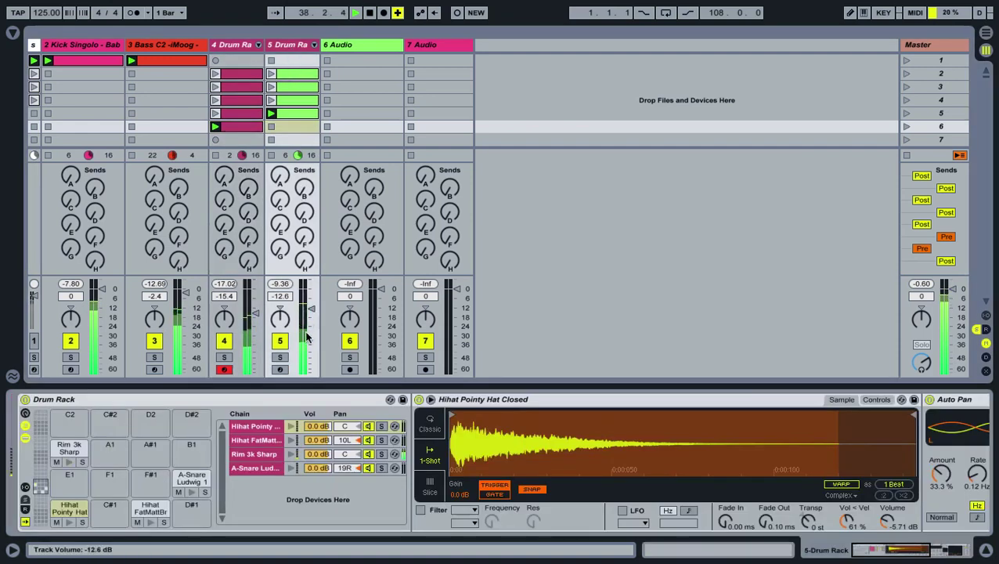
{"action": "left_click_drag", "start_coordinate": [185, 291], "coordinate": [186, 296]}
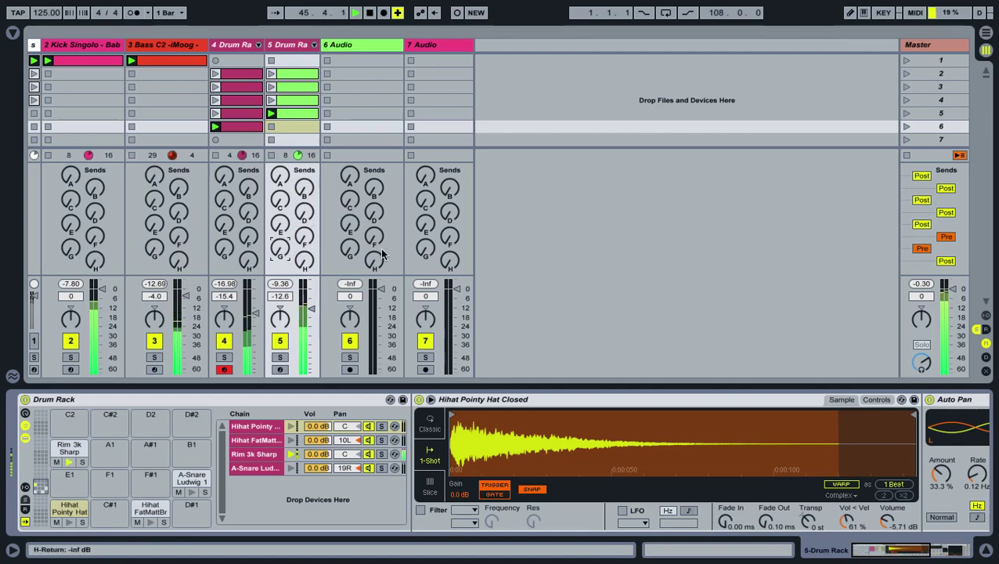
Step: Open track 5's Drum Rack and bring up the EQ Eight in the Rim 3k Sharp pad's device chain
{"action": "left_click", "coordinate": [986, 551]}
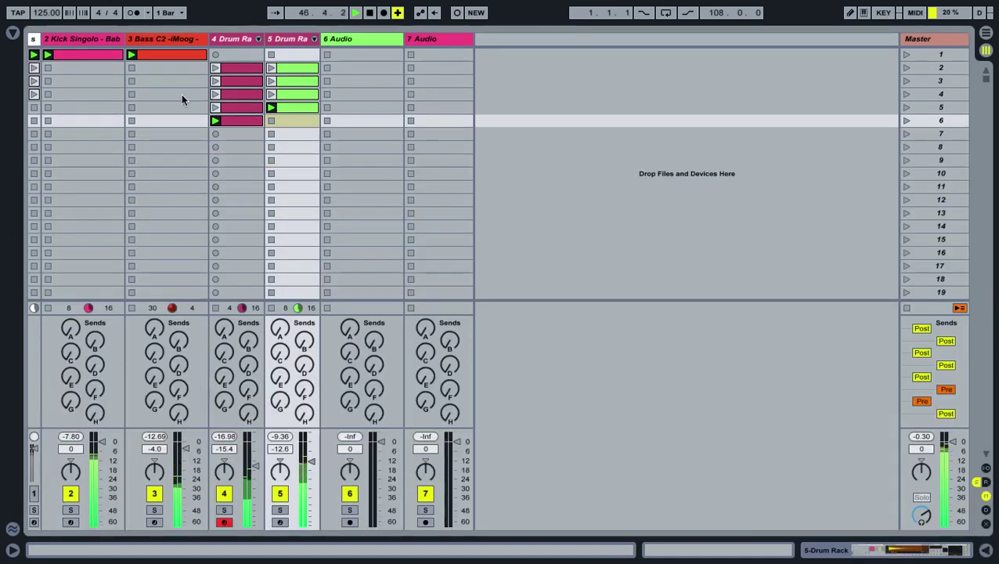
{"action": "double_click", "coordinate": [290, 39]}
{"action": "scroll", "coordinate": [313, 455], "scroll_direction": "right", "scroll_amount": 5}
{"action": "scroll", "coordinate": [235, 470], "scroll_direction": "left", "scroll_amount": 5}
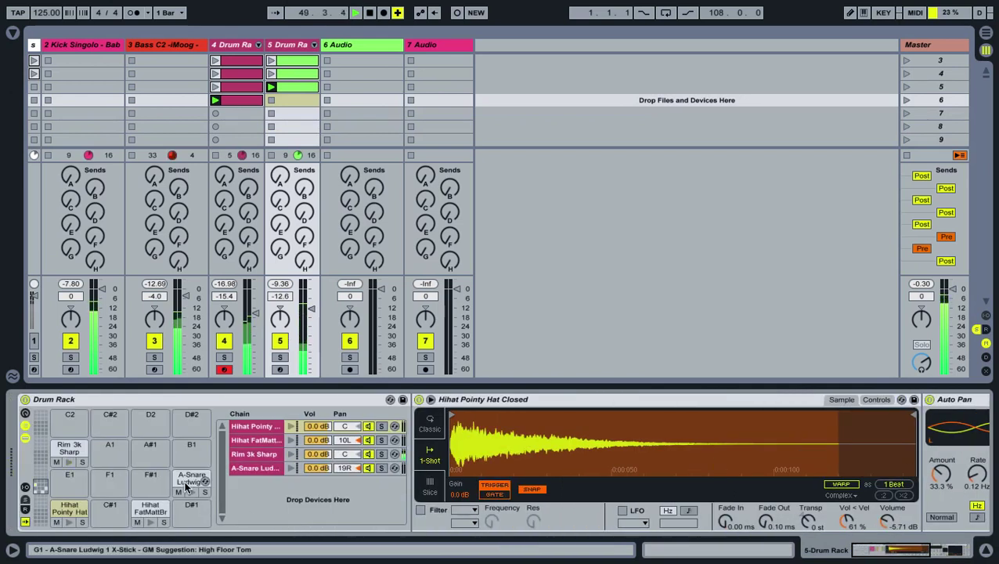
{"action": "left_click", "coordinate": [69, 448]}
{"action": "scroll", "coordinate": [756, 480], "scroll_direction": "right", "scroll_amount": 5}
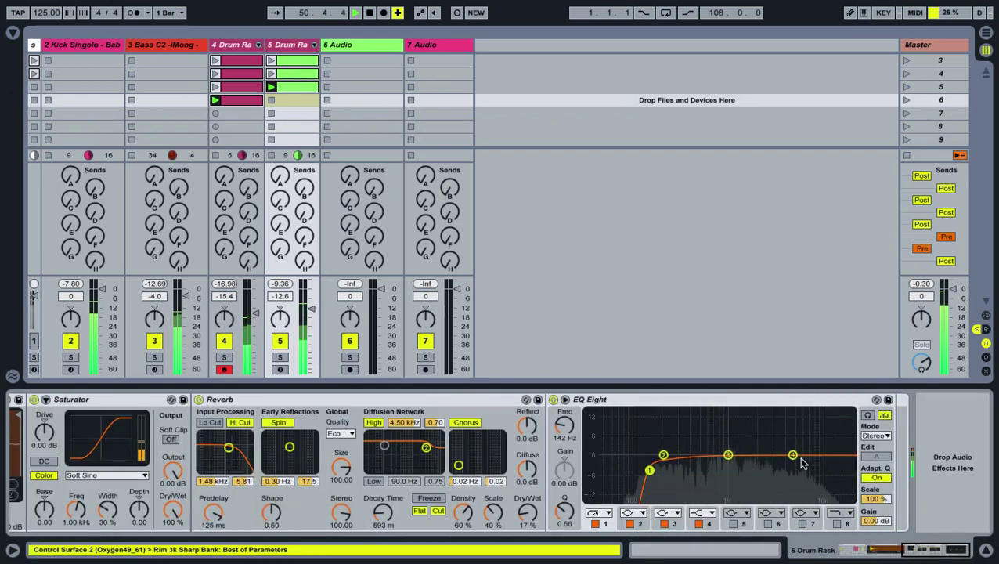
Step: Nudge EQ Eight's band 3 to 866 Hz and put the device in M/S mode with the side channel selected for editing
{"action": "left_click_drag", "start_coordinate": [728, 455], "coordinate": [722, 454]}
{"action": "left_click", "coordinate": [880, 436]}
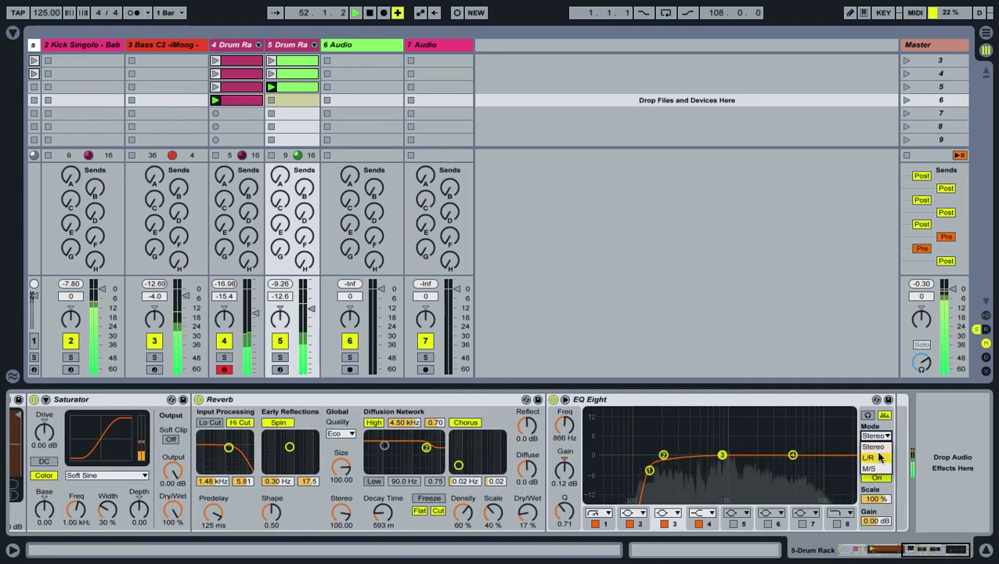
{"action": "left_click", "coordinate": [877, 454]}
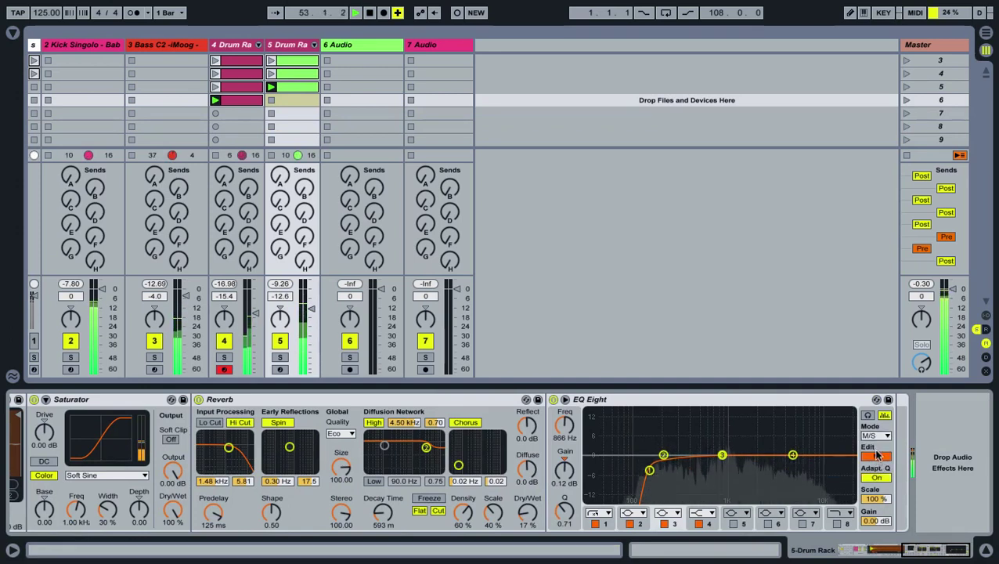
{"action": "left_click", "coordinate": [875, 455]}
Step: Boost the rim's side channel with a broad band 5 bell at 2.00 kHz, about 5.5 dB
{"action": "left_click", "coordinate": [755, 456]}
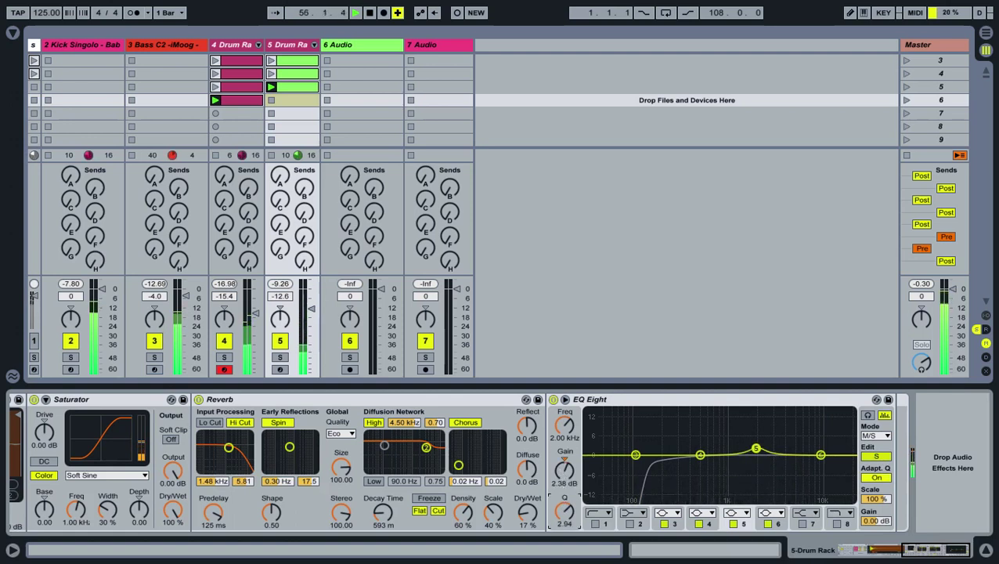
{"action": "left_click_drag", "start_coordinate": [765, 462], "coordinate": [766, 451]}
Step: Enable EQ Eight's band 1 on the side channel as a steep low-cut filter and set it to 158 Hz
{"action": "left_click", "coordinate": [635, 455]}
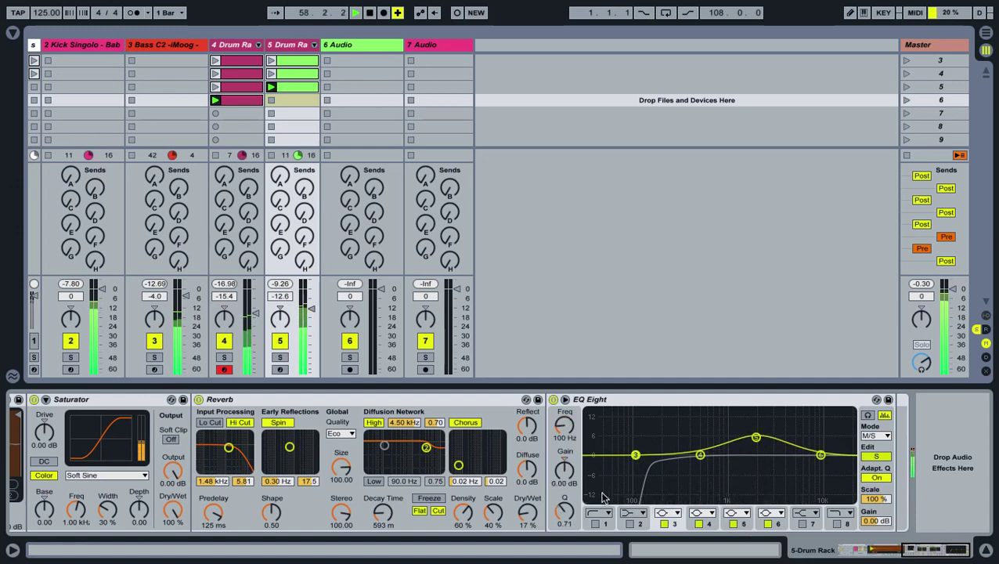
{"action": "left_click", "coordinate": [595, 523]}
{"action": "left_click", "coordinate": [597, 513]}
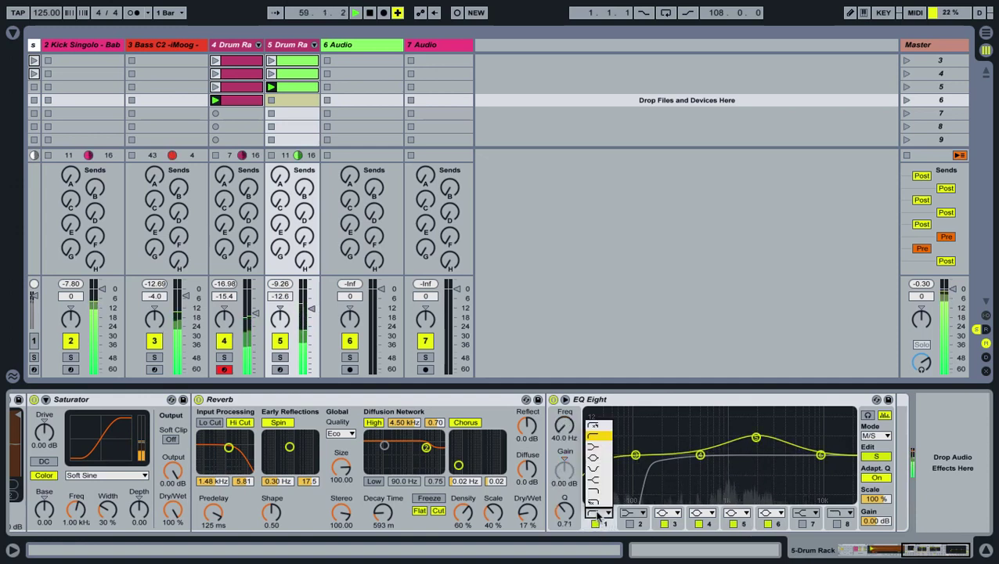
{"action": "left_click", "coordinate": [596, 431]}
{"action": "left_click_drag", "start_coordinate": [597, 468], "coordinate": [654, 467]}
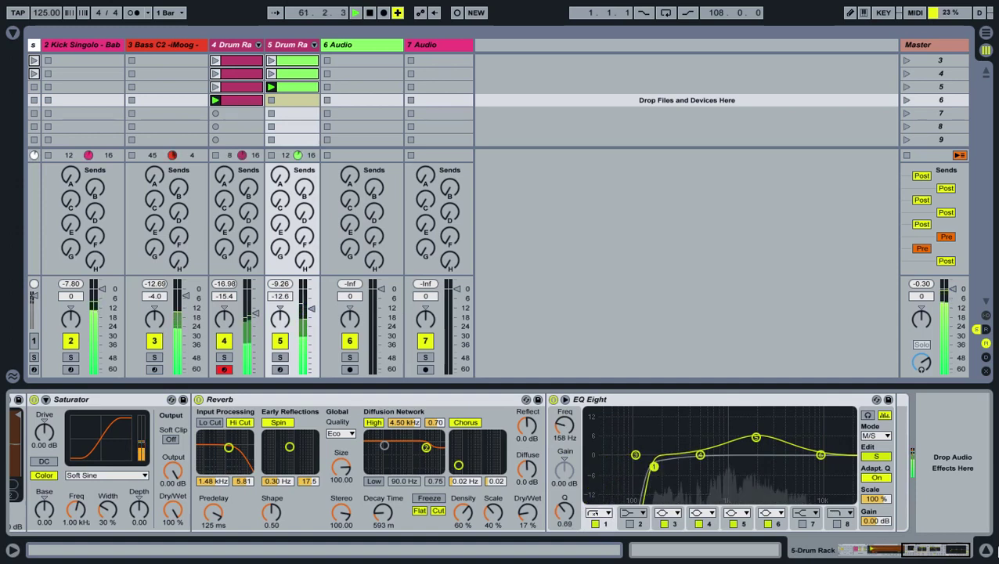
Step: Hide the device view to enlarge the session grid and stop playback
{"action": "left_click", "coordinate": [986, 550]}
{"action": "scroll", "coordinate": [389, 296], "scroll_direction": "up", "scroll_amount": 2}
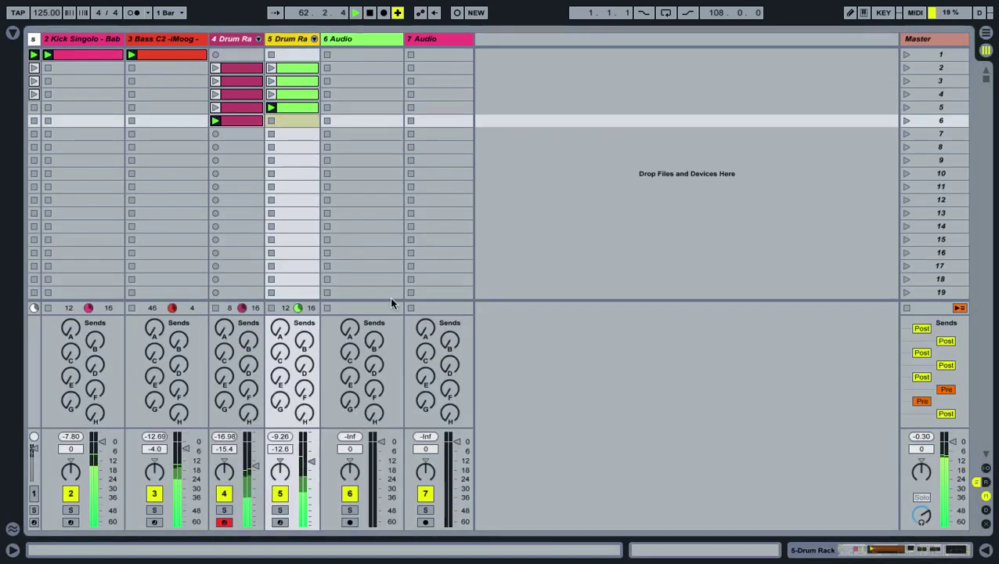
{"action": "key", "text": "space"}
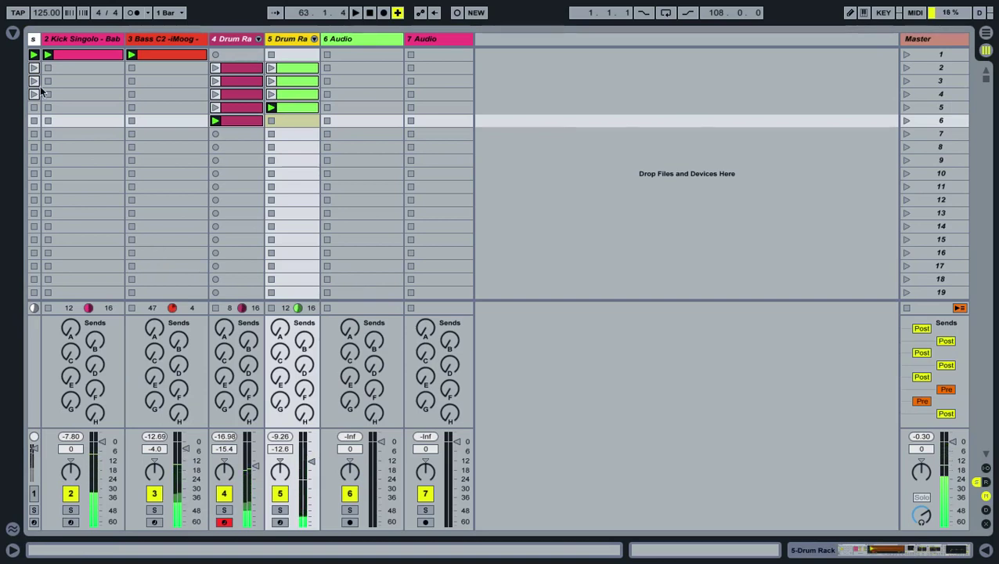
Step: Show the browser and list the devices in the Instruments category
{"action": "left_click", "coordinate": [14, 35]}
{"action": "left_click", "coordinate": [49, 93]}
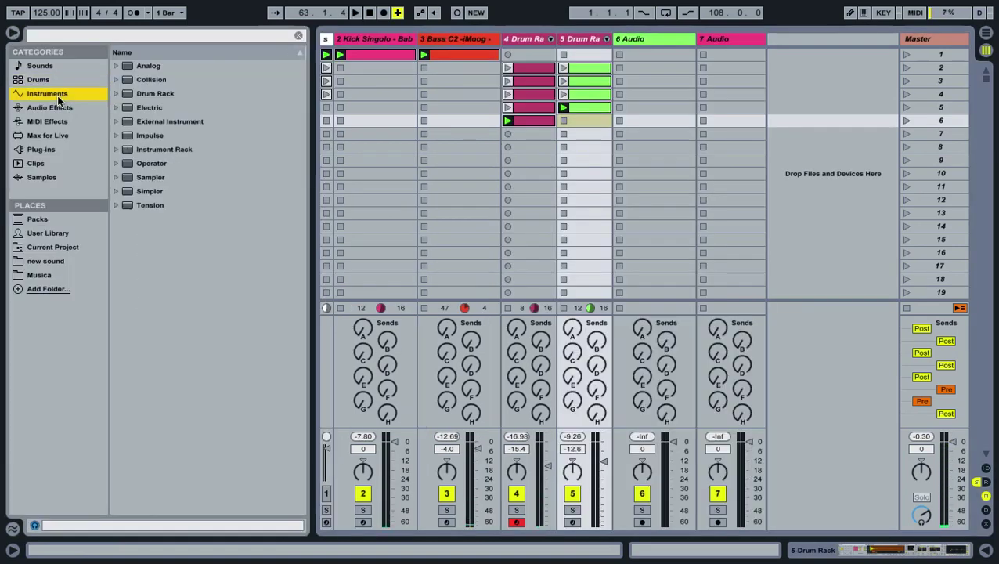
{"action": "left_click", "coordinate": [142, 80]}
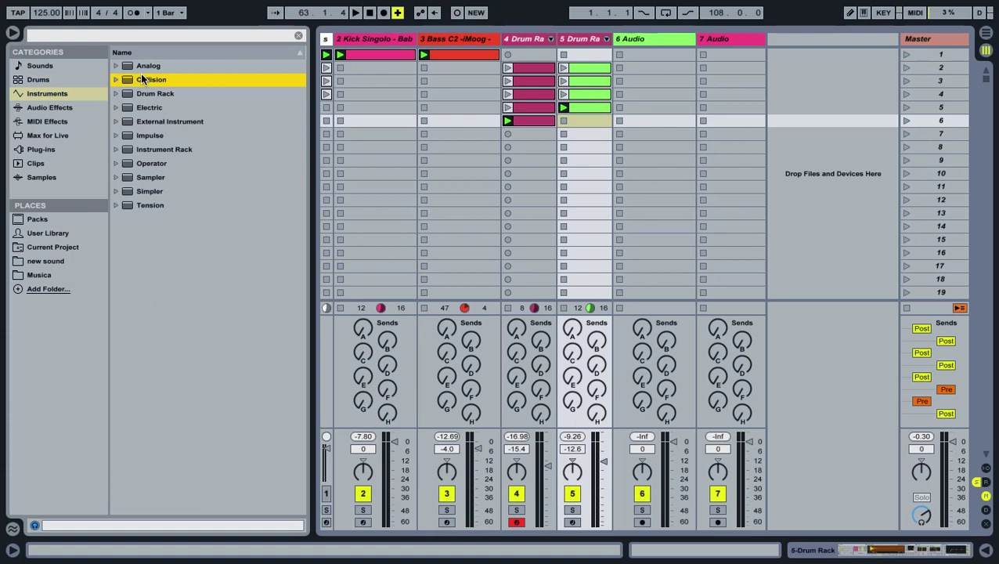
Step: Look through Analog's preset folders, expanding Guitar & Plucked to examine its presets
{"action": "key", "text": "Up"}
{"action": "key", "text": "Right"}
{"action": "key", "text": "Down"}
{"action": "key", "text": "Down"}
{"action": "key", "text": "Down"}
{"action": "key", "text": "Down"}
{"action": "key", "text": "Down"}
{"action": "key", "text": "Down"}
{"action": "key", "text": "Down"}
{"action": "key", "text": "Up"}
{"action": "key", "text": "Up"}
{"action": "key", "text": "Up"}
{"action": "key", "text": "Right"}
{"action": "key", "text": "Down"}
{"action": "key", "text": "Up"}
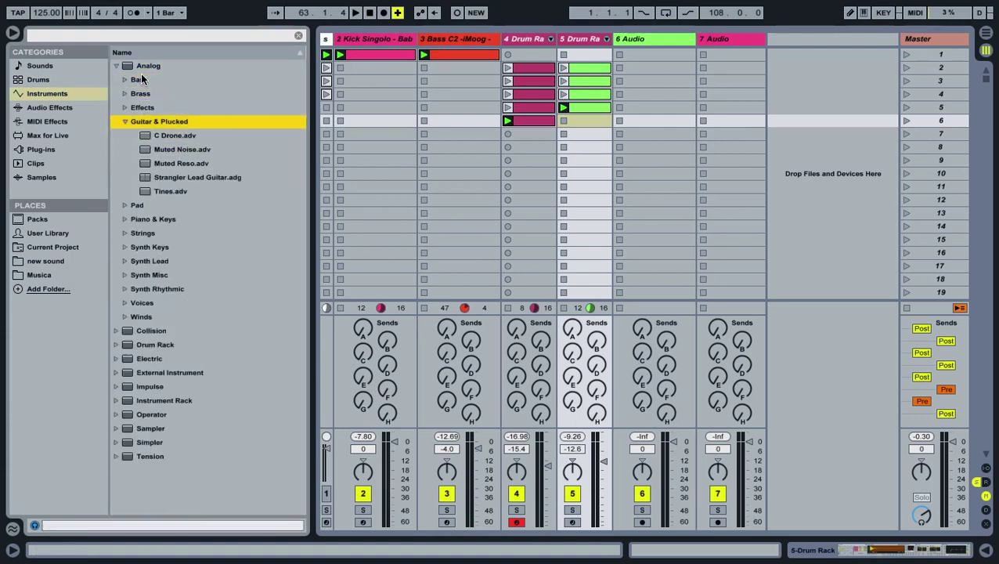
Step: Collapse Guitar & Plucked and preview Analog's Pad presets from the start of the folder down to Elegic Pad
{"action": "key", "text": "Left"}
{"action": "key", "text": "Down"}
{"action": "key", "text": "Right"}
{"action": "key", "text": "Down"}
{"action": "key", "text": "Down"}
{"action": "key", "text": "Down"}
{"action": "key", "text": "Down"}
{"action": "key", "text": "Down"}
{"action": "key", "text": "Down"}
{"action": "key", "text": "Down"}
{"action": "key", "text": "Down"}
{"action": "key", "text": "Down"}
{"action": "key", "text": "Down"}
{"action": "key", "text": "Down"}
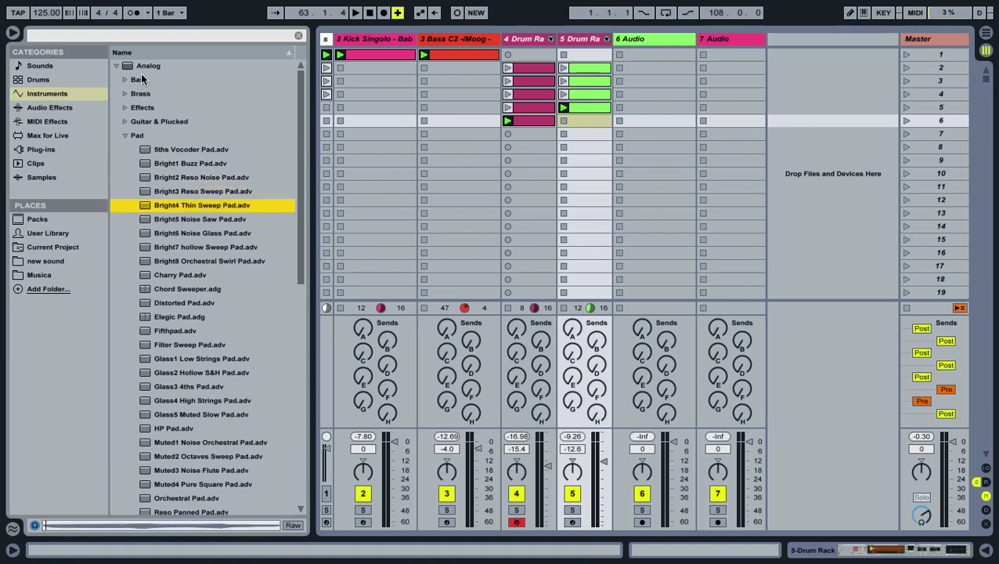
{"action": "key", "text": "Down"}
{"action": "key", "text": "Down"}
{"action": "key", "text": "Down"}
{"action": "key", "text": "Down"}
{"action": "key", "text": "Down"}
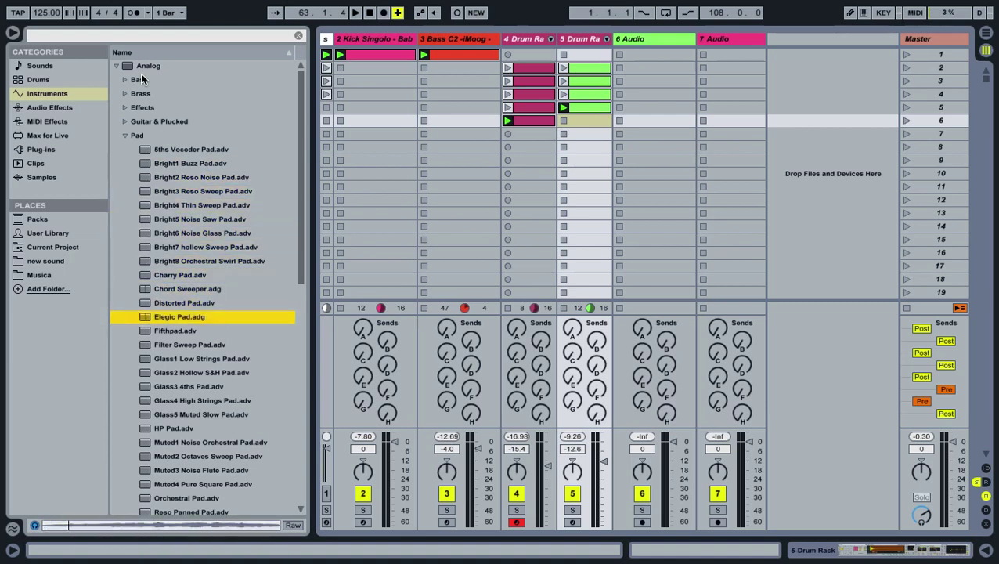
Step: Collapse Analog's folders and expand Operator to examine its preset categories
{"action": "key", "text": "Left"}
{"action": "key", "text": "Left"}
{"action": "key", "text": "Left"}
{"action": "key", "text": "Left"}
{"action": "key", "text": "Down"}
{"action": "key", "text": "Down"}
{"action": "key", "text": "Down"}
{"action": "key", "text": "Down"}
{"action": "key", "text": "Down"}
{"action": "key", "text": "Down"}
{"action": "key", "text": "Down"}
{"action": "key", "text": "Right"}
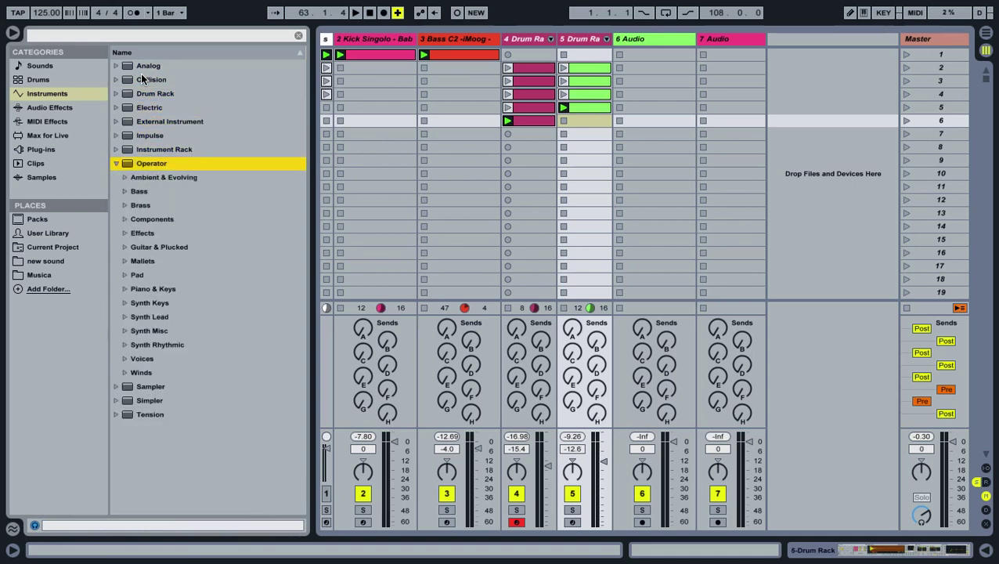
Step: Preview presets in Operator's Pad folder, including 5ths3 Glass Motion Pad, Glass4 Thin Pad and Muted4 Motion Pad
{"action": "key", "text": "Down"}
{"action": "key", "text": "Down"}
{"action": "key", "text": "Down"}
{"action": "key", "text": "Down"}
{"action": "key", "text": "Down"}
{"action": "key", "text": "Down"}
{"action": "key", "text": "Down"}
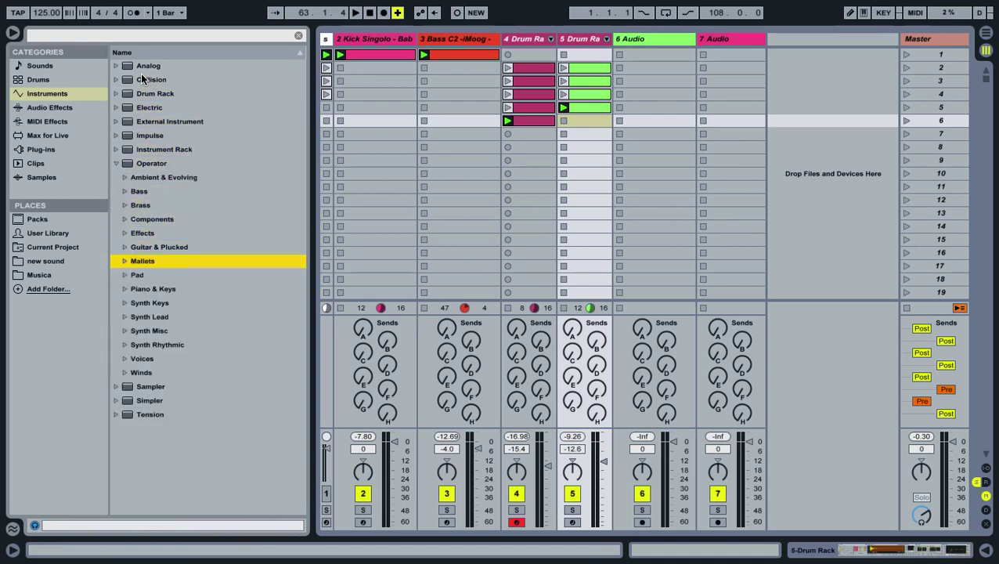
{"action": "key", "text": "Down"}
{"action": "key", "text": "Right"}
{"action": "key", "text": "Down"}
{"action": "key", "text": "Down"}
{"action": "key", "text": "Down"}
{"action": "scroll", "coordinate": [145, 126], "scroll_direction": "down", "scroll_amount": 6}
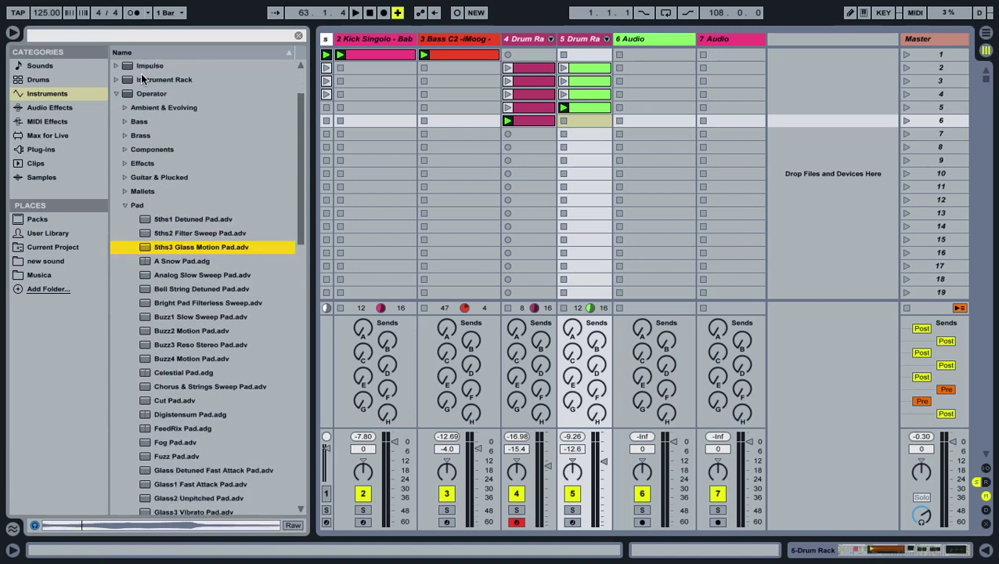
{"action": "left_click", "coordinate": [199, 358]}
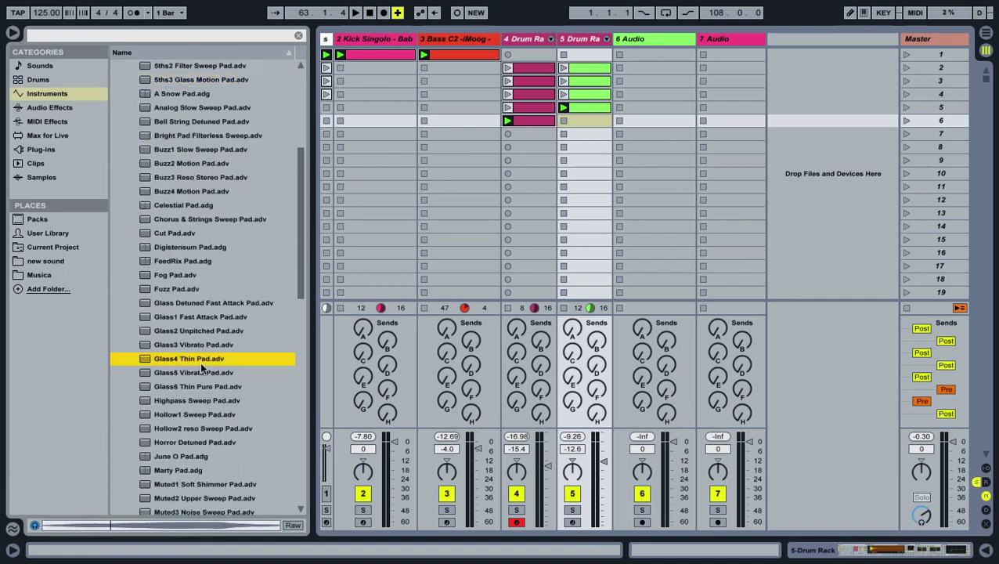
{"action": "scroll", "coordinate": [200, 362], "scroll_direction": "down", "scroll_amount": 3}
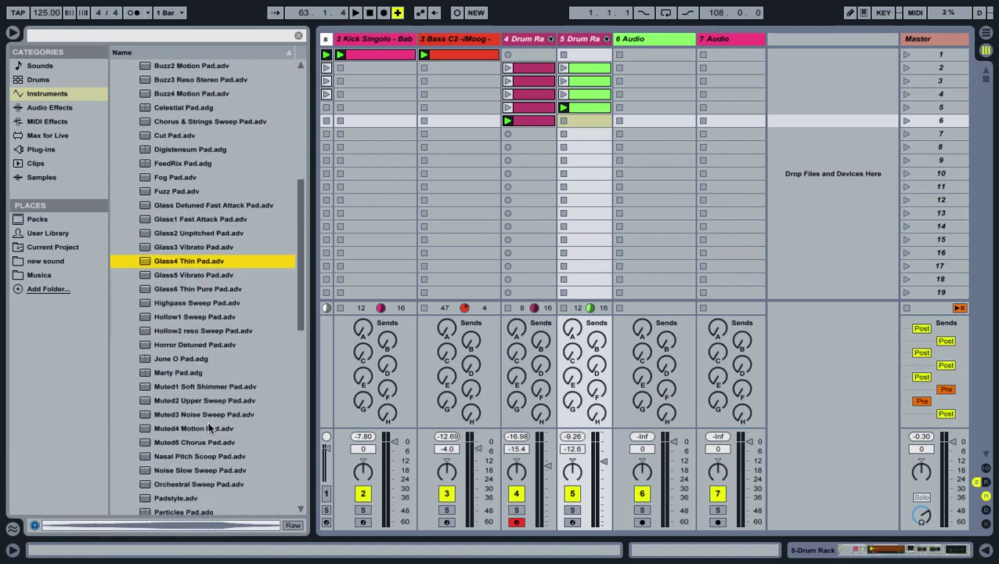
{"action": "left_click", "coordinate": [208, 426]}
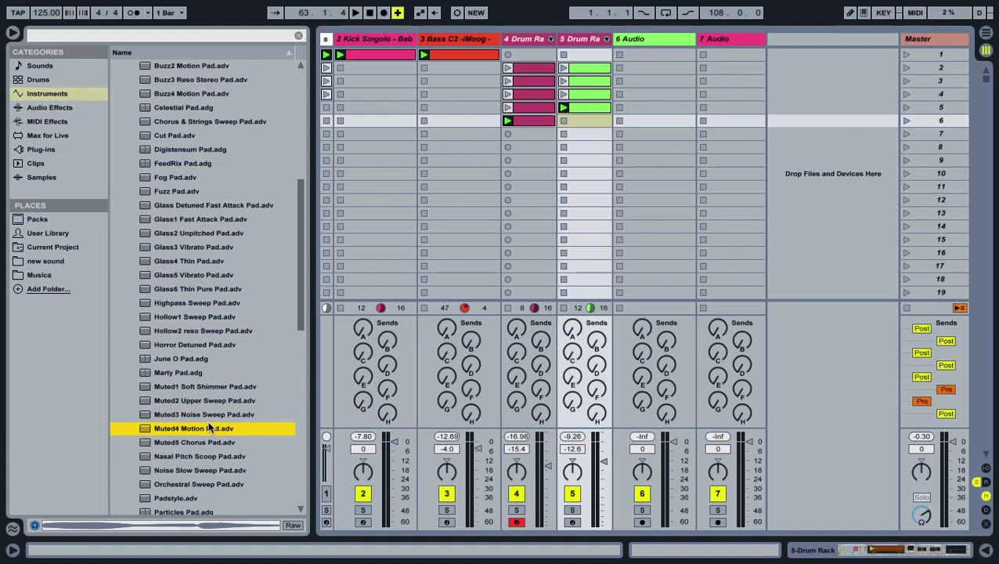
Step: Audition the Muted pad presets in the browser, up to Muted5 Chorus Pad.adv
{"action": "key", "text": "Down"}
{"action": "key", "text": "Down"}
{"action": "key", "text": "Up"}
{"action": "key", "text": "Down"}
{"action": "key", "text": "Down"}
{"action": "key", "text": "Down"}
{"action": "key", "text": "Up"}
{"action": "key", "text": "Up"}
{"action": "key", "text": "Up"}
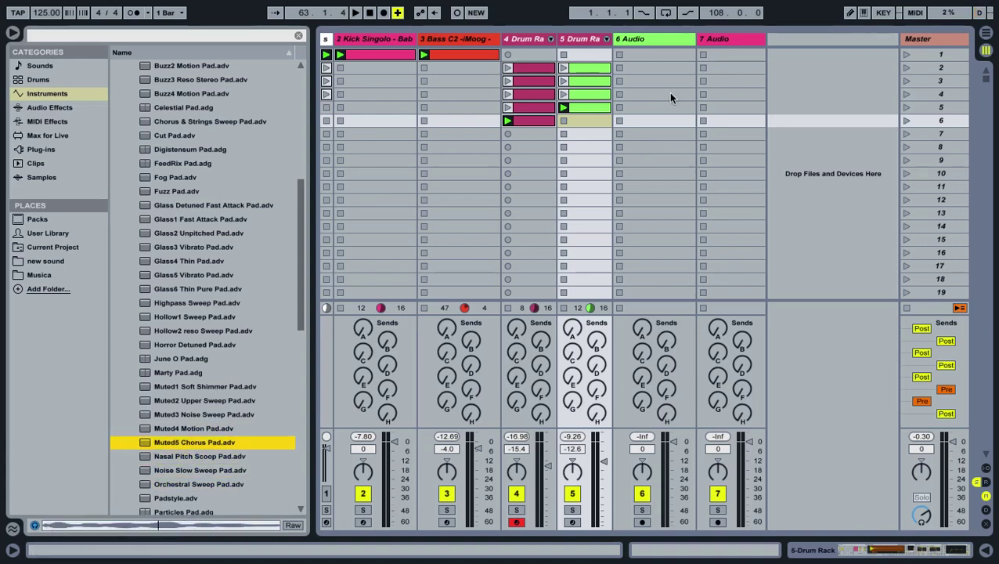
Step: Add a MIDI track after the second Drum Rack track and load Muted5 Chorus Pad.adv onto it
{"action": "left_click", "coordinate": [591, 39]}
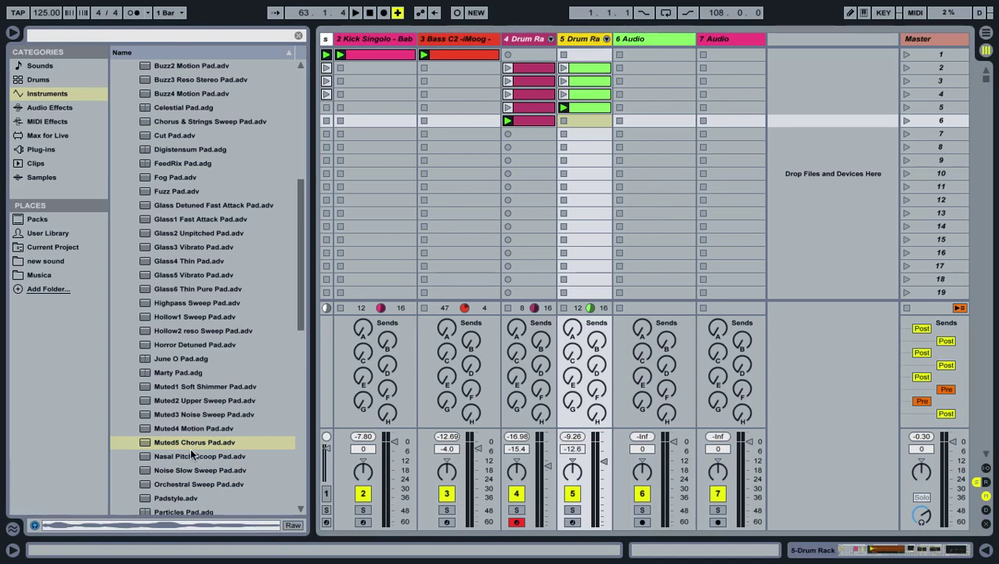
{"action": "key", "text": "ctrl+shift+t"}
{"action": "left_click_drag", "start_coordinate": [192, 441], "coordinate": [642, 55]}
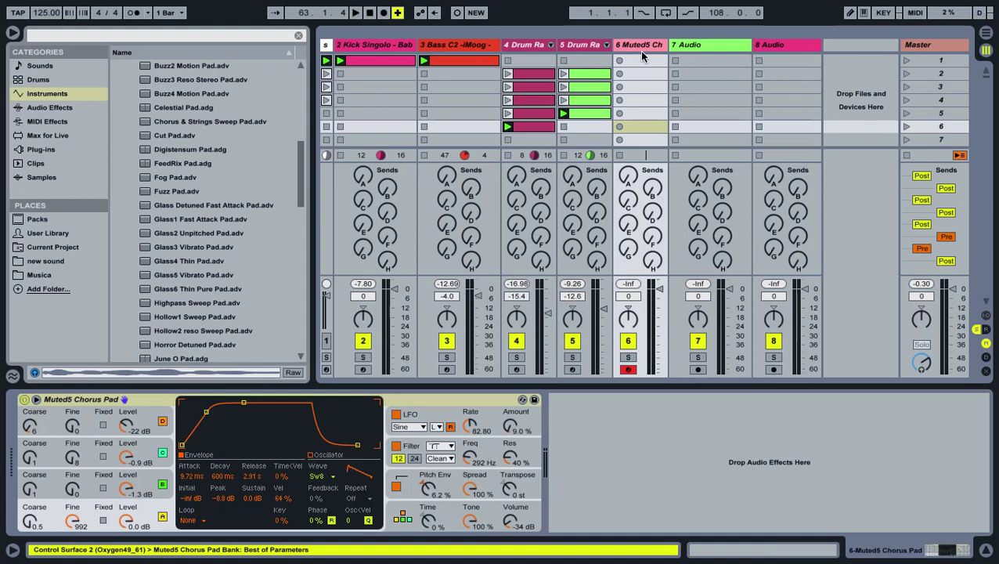
Step: Turn on computer MIDI keyboard input and switch off the Auto Filter on the Kick Singolo track
{"action": "left_click", "coordinate": [863, 11]}
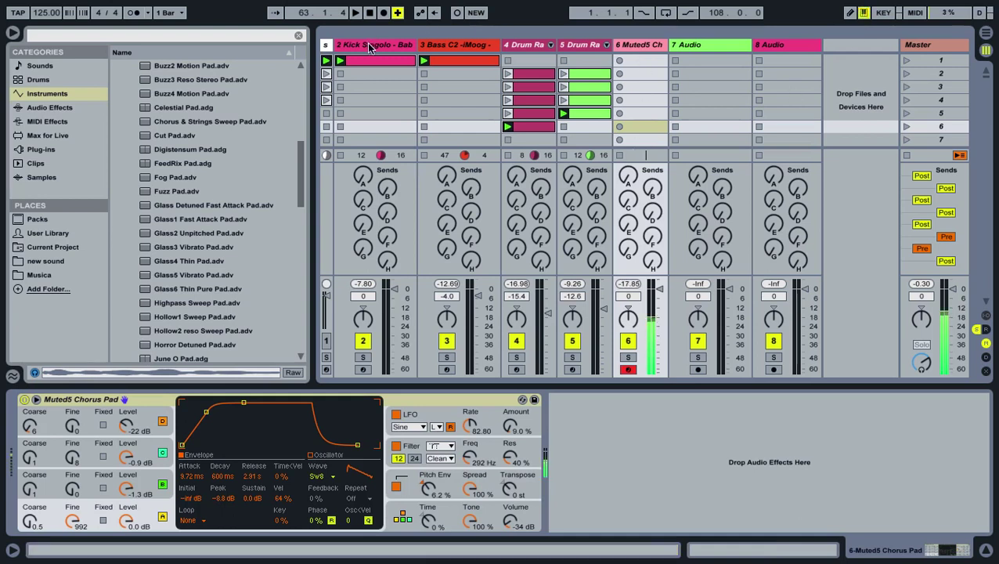
{"action": "left_click", "coordinate": [369, 47]}
{"action": "left_click", "coordinate": [849, 12]}
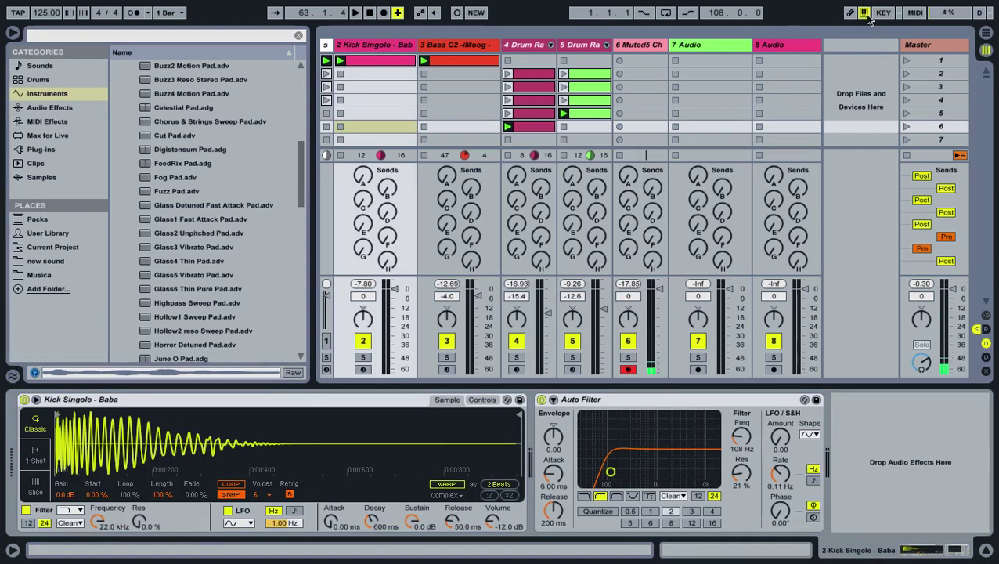
{"action": "key", "text": "0"}
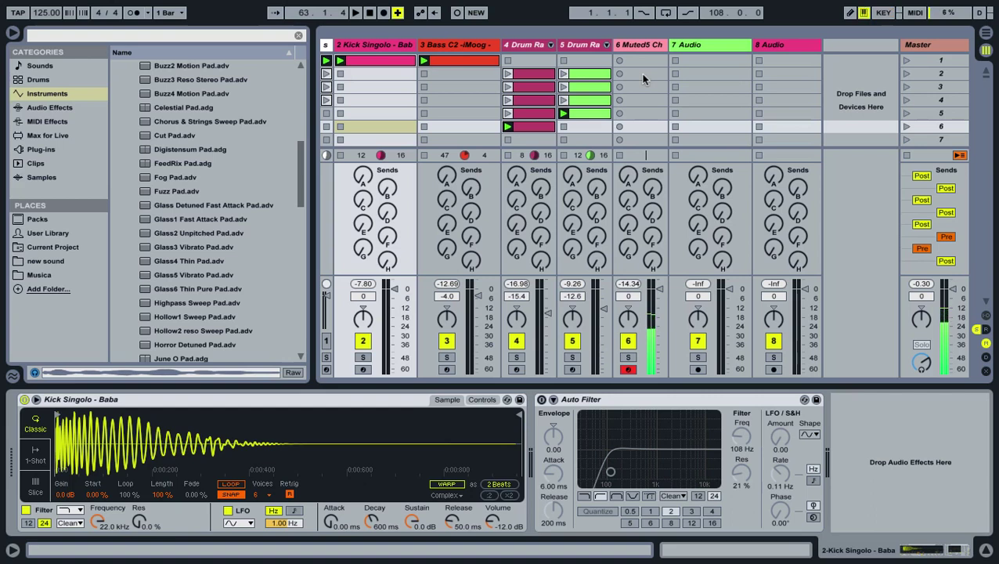
Step: Create a MIDI clip in the Muted5 Chorus track's first slot and enter a C3 note from 1.1.1 to 1.2.1
{"action": "double_click", "coordinate": [637, 62]}
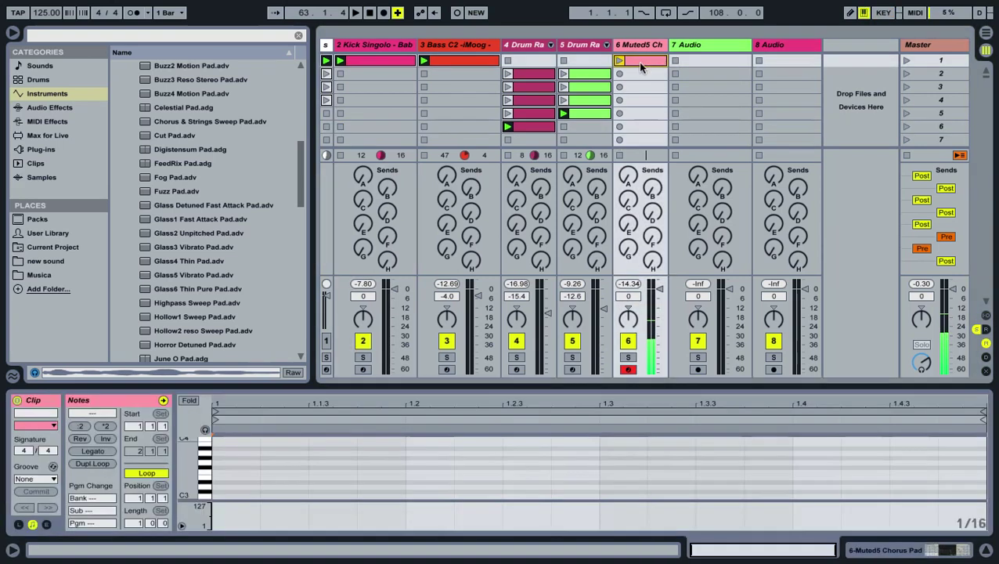
{"action": "left_click_drag", "start_coordinate": [261, 389], "coordinate": [275, 234]}
{"action": "left_click_drag", "start_coordinate": [190, 375], "coordinate": [188, 397]}
{"action": "double_click", "coordinate": [259, 393]}
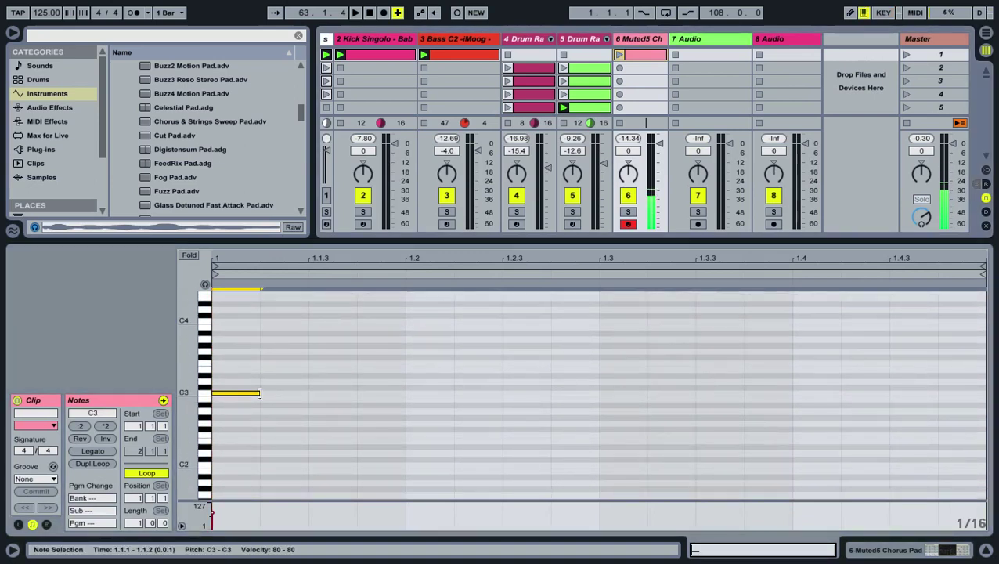
{"action": "left_click_drag", "start_coordinate": [261, 395], "coordinate": [384, 399]}
{"action": "left_click", "coordinate": [393, 401]}
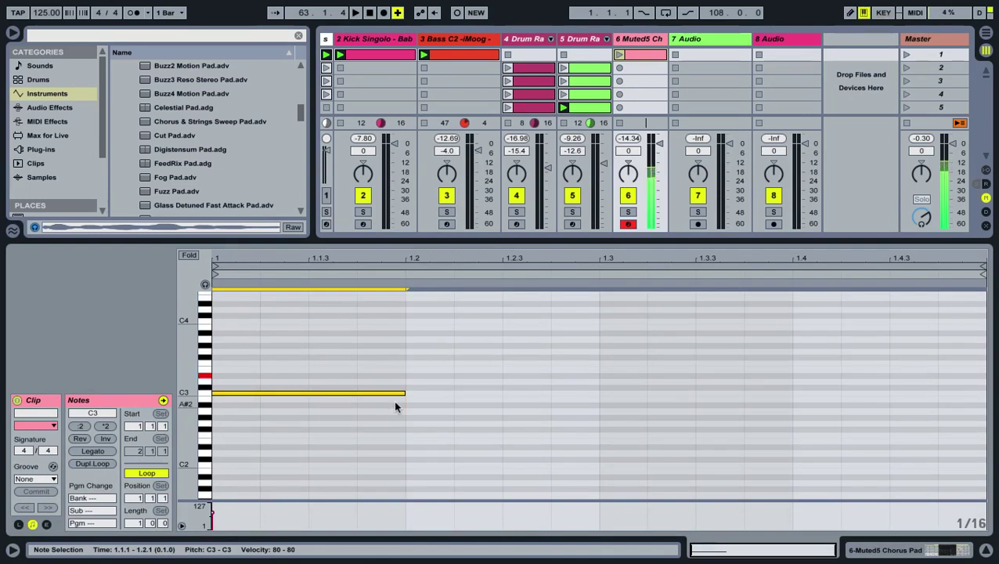
Step: Start playback and try out the pad melody C3, D#3, D3, C3 over the running tracks
{"action": "key", "text": "s"}
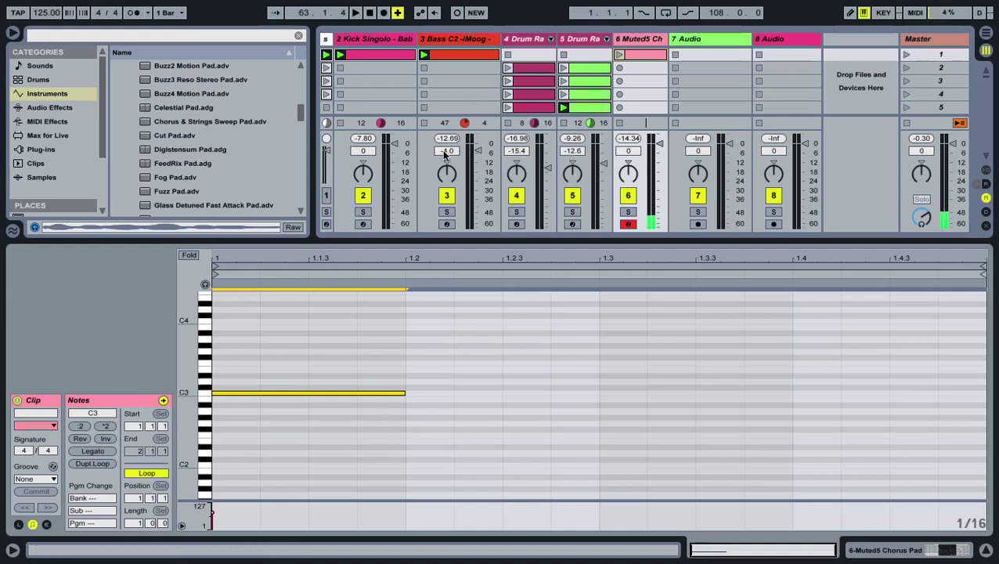
{"action": "key", "text": "space"}
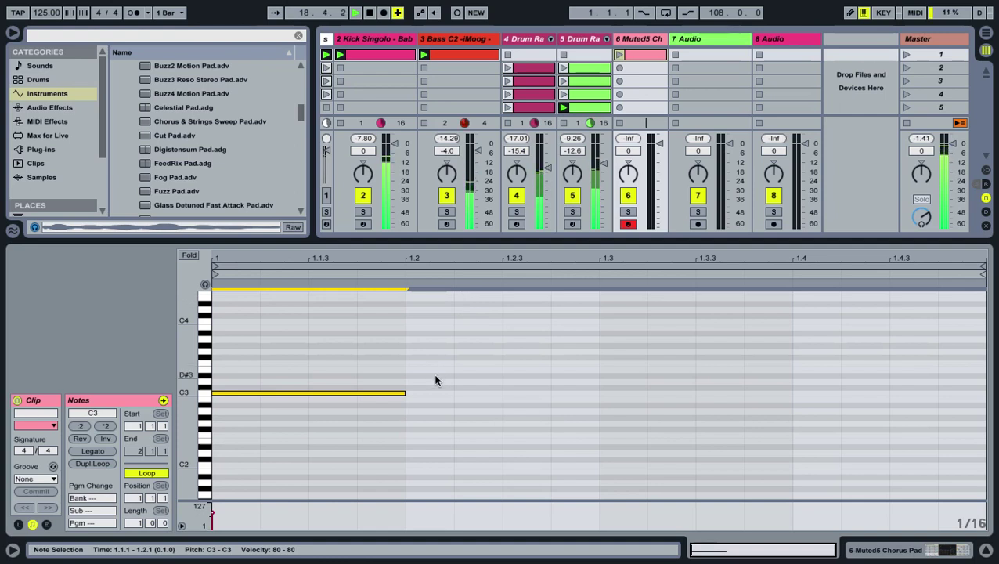
{"action": "key", "text": "a"}
{"action": "key", "text": "e"}
{"action": "key", "text": "s"}
{"action": "key", "text": "a"}
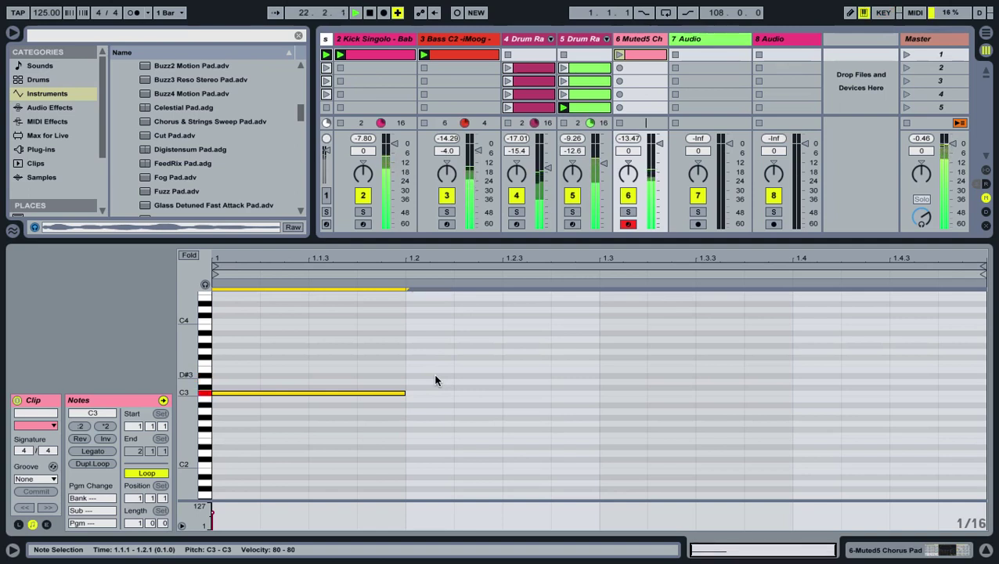
{"action": "left_click", "coordinate": [620, 69]}
{"action": "key", "text": "e"}
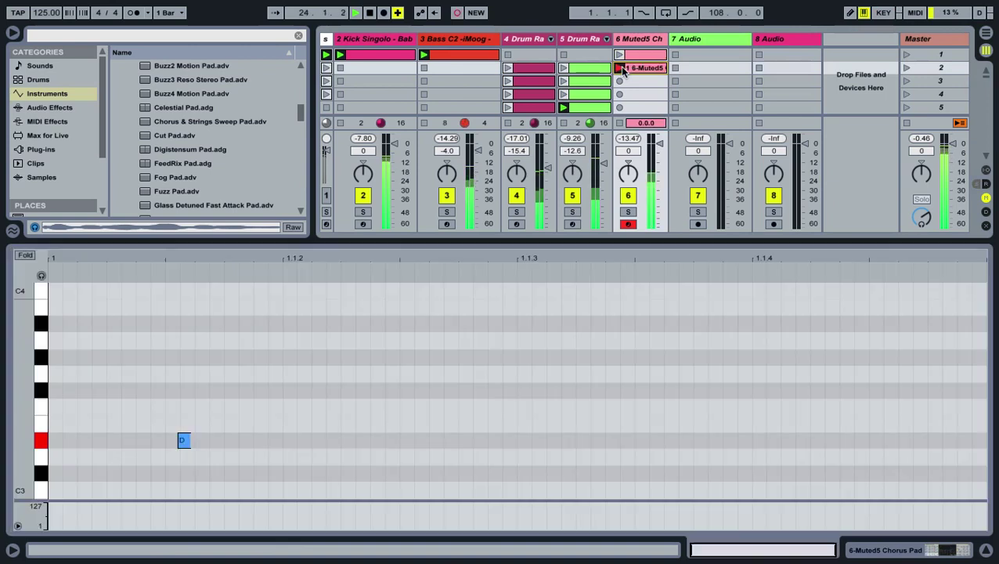
{"action": "key", "text": "Delete"}
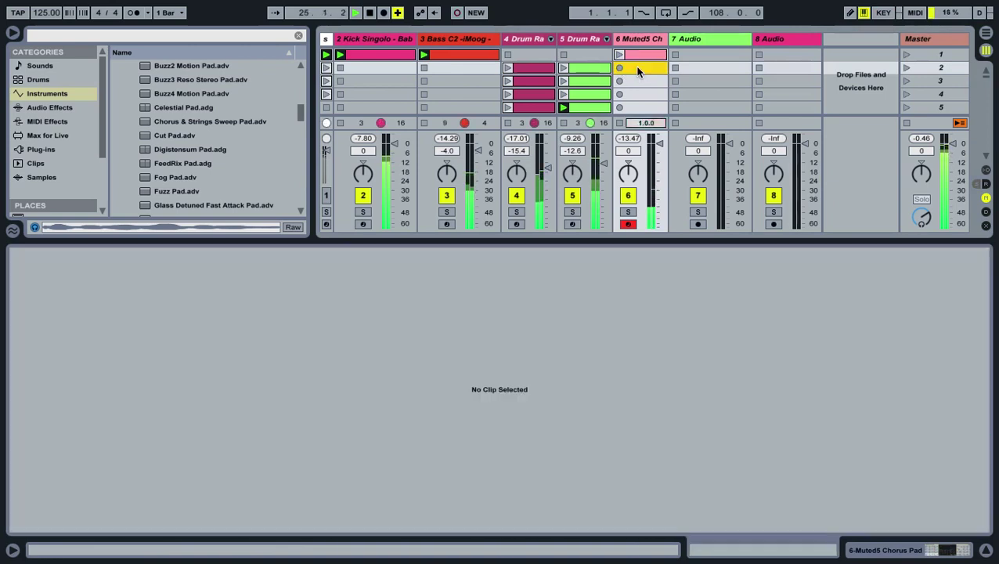
Step: Record the notes C3, D#3, D3 and C3 live into the second slot of the Muted5 Chorus track
{"action": "left_click", "coordinate": [620, 69]}
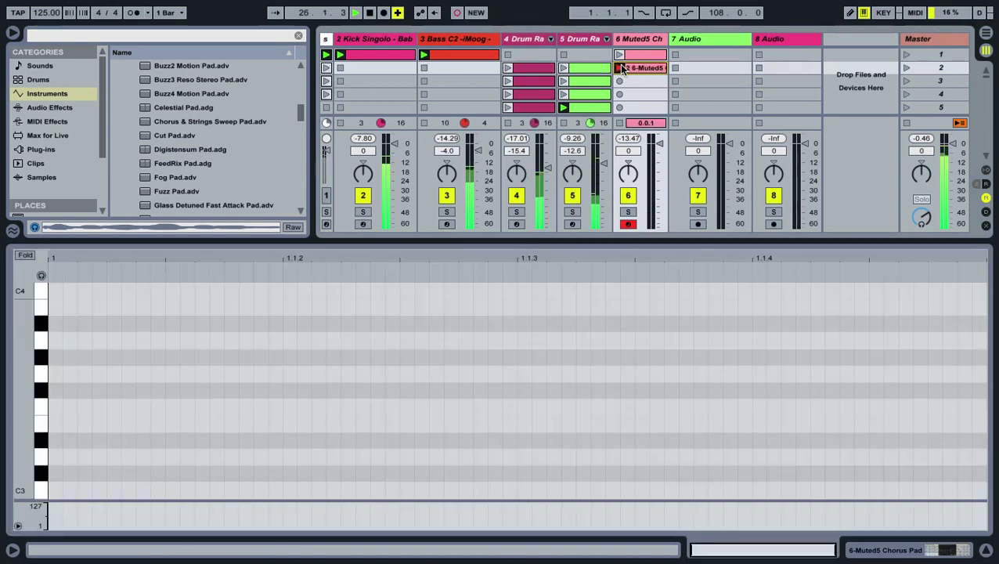
{"action": "key", "text": "a"}
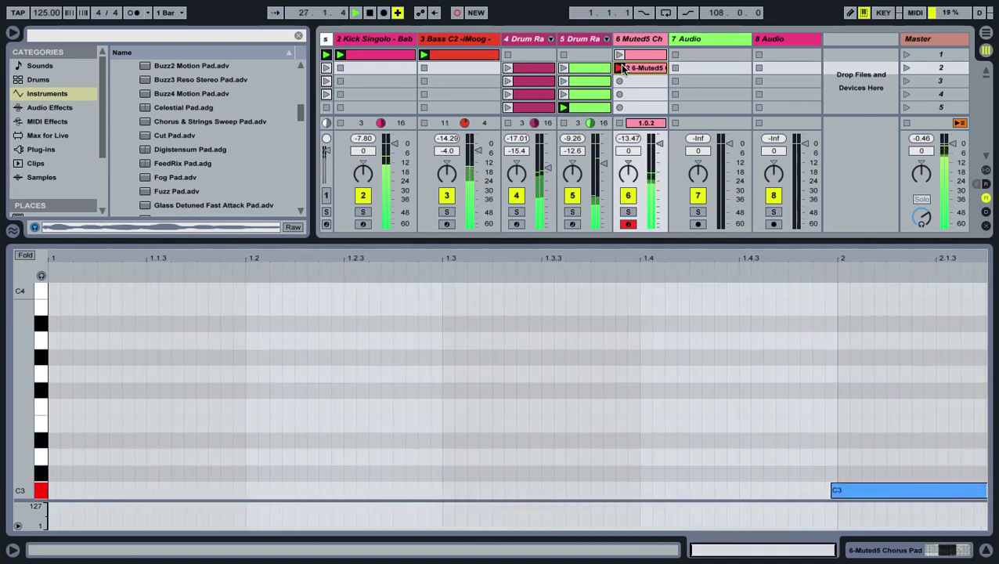
{"action": "key", "text": "e"}
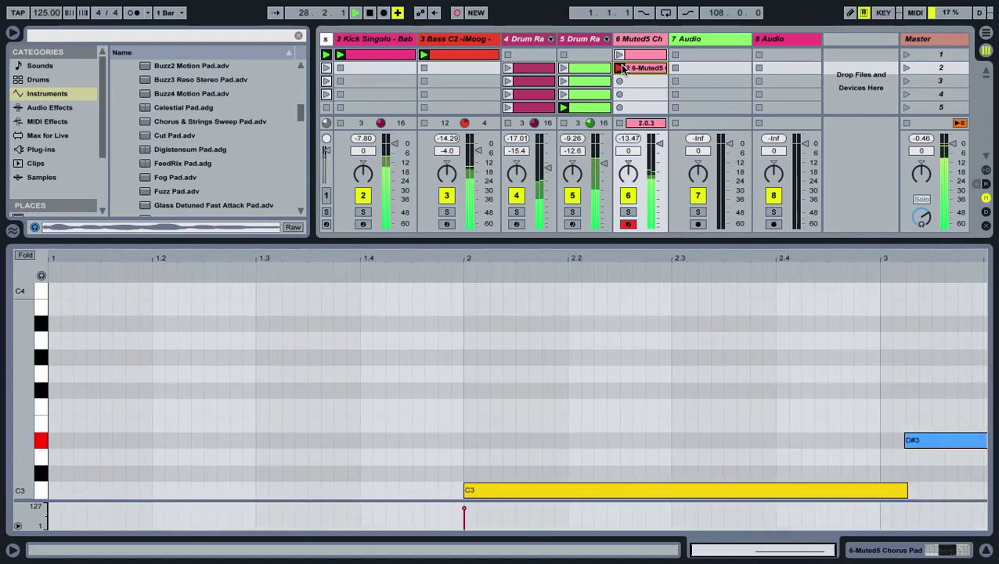
{"action": "key", "text": "s"}
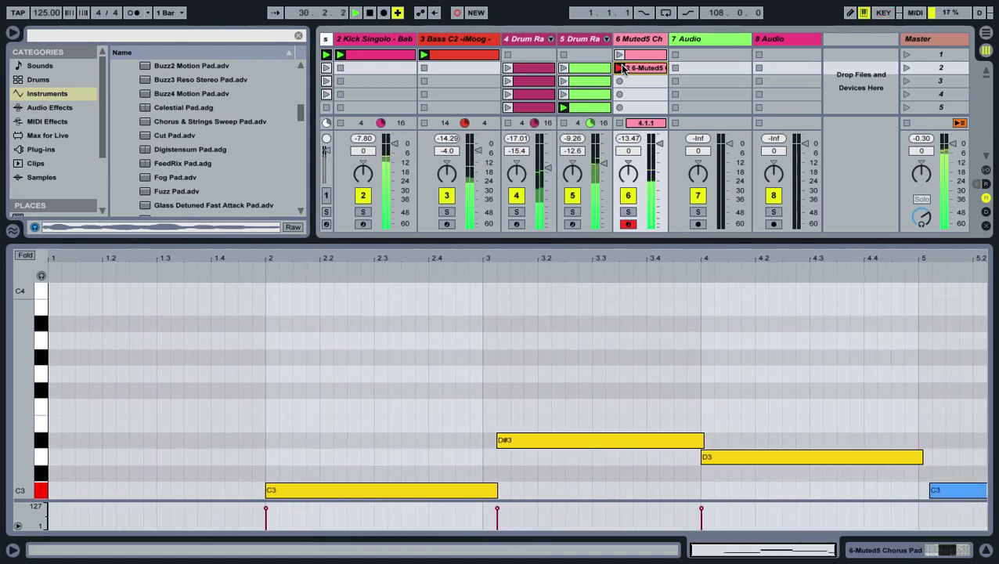
{"action": "left_click", "coordinate": [622, 69]}
Step: Stop playback and quantize the recorded D#3 note to the start of bar 3
{"action": "left_click", "coordinate": [649, 424]}
{"action": "left_click", "coordinate": [674, 453]}
{"action": "key", "text": "ctrl+u"}
{"action": "scroll", "coordinate": [838, 444], "scroll_direction": "down", "scroll_amount": 3}
{"action": "scroll", "coordinate": [853, 444], "scroll_direction": "down", "scroll_amount": 3}
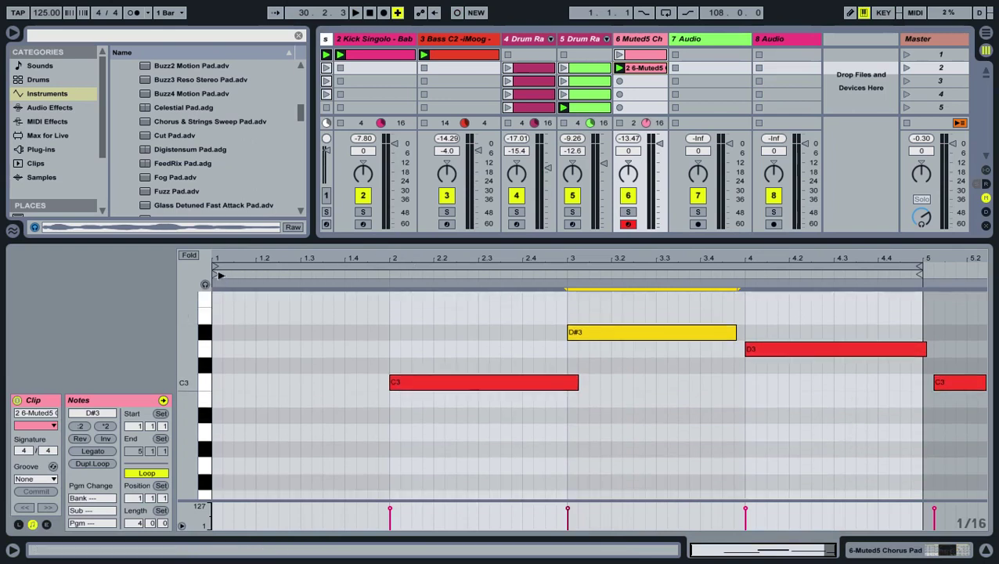
Step: Move the clip's start marker and its four-bar loop to begin at bar 2
{"action": "left_click_drag", "start_coordinate": [222, 275], "coordinate": [393, 274]}
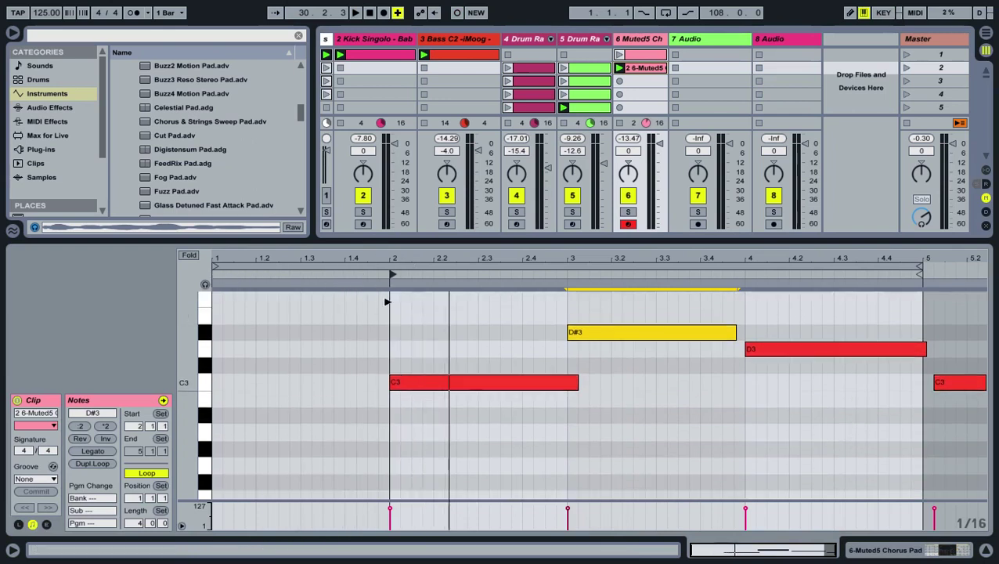
{"action": "left_click", "coordinate": [259, 264]}
{"action": "left_click_drag", "start_coordinate": [259, 263], "coordinate": [438, 265]}
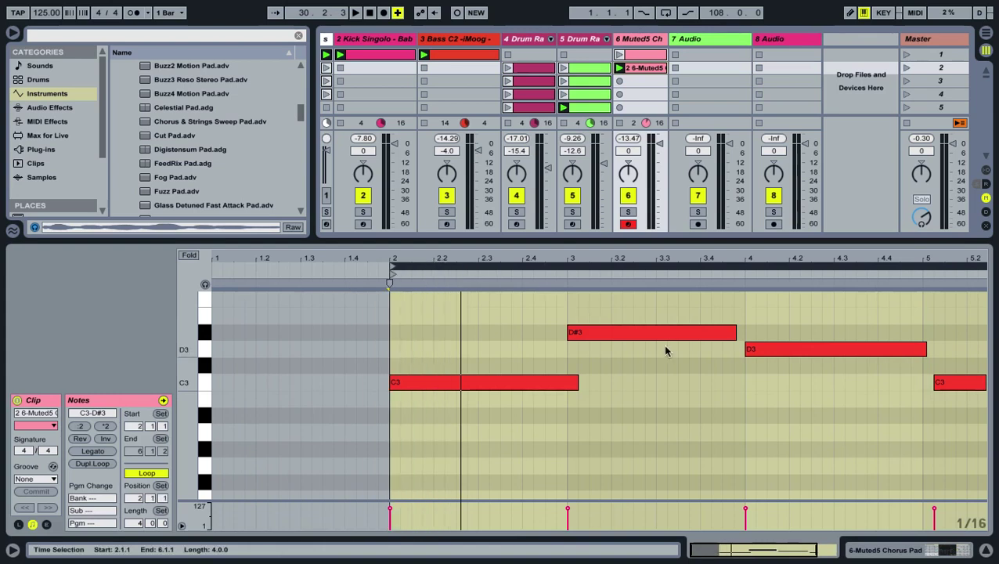
Step: Shift the last C3 note to the start of bar 5, transpose it to A2 and lengthen it to the loop end
{"action": "left_click", "coordinate": [857, 369]}
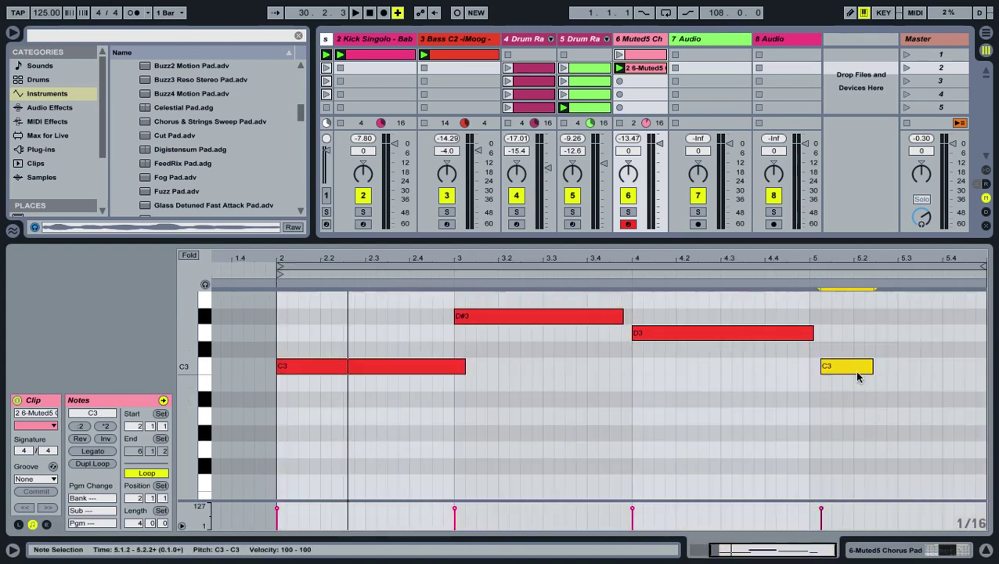
{"action": "key", "text": "Left"}
{"action": "key", "text": "Down"}
{"action": "key", "text": "Down"}
{"action": "key", "text": "Down"}
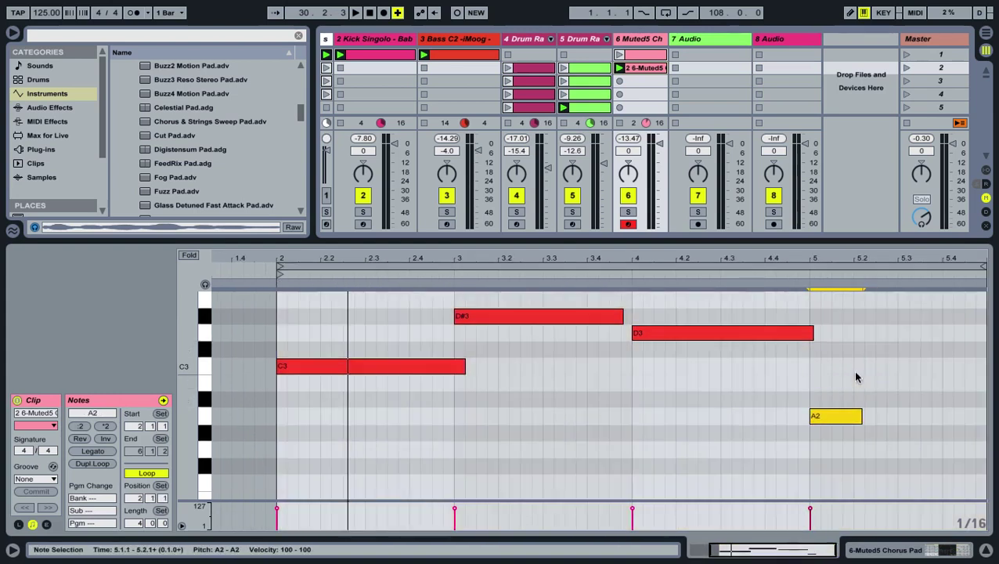
{"action": "left_click", "coordinate": [830, 379]}
{"action": "left_click_drag", "start_coordinate": [863, 413], "coordinate": [985, 415]}
Step: Crop the clip to its loop and extend the D#3 note to fill bar 2
{"action": "right_click", "coordinate": [669, 419]}
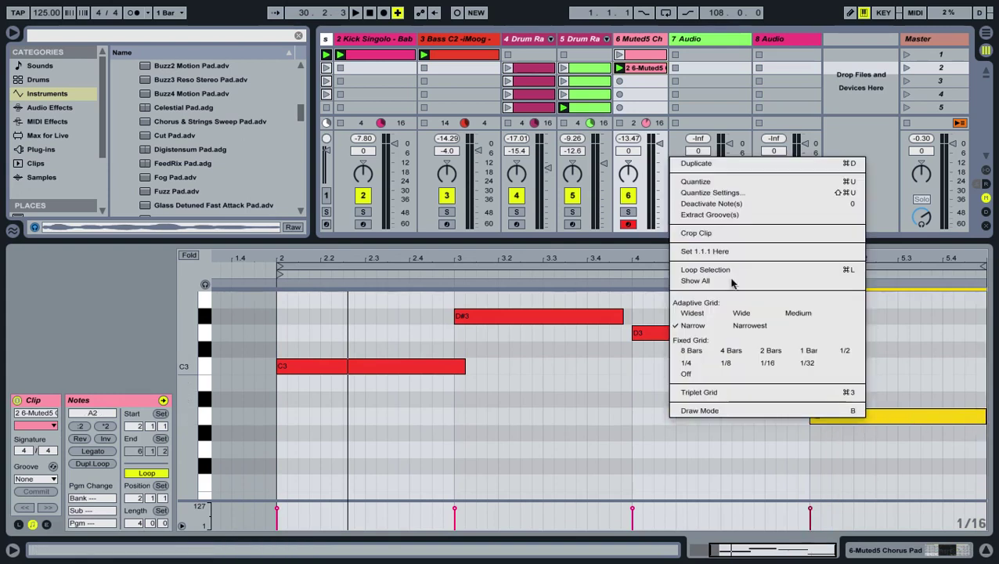
{"action": "left_click", "coordinate": [736, 234]}
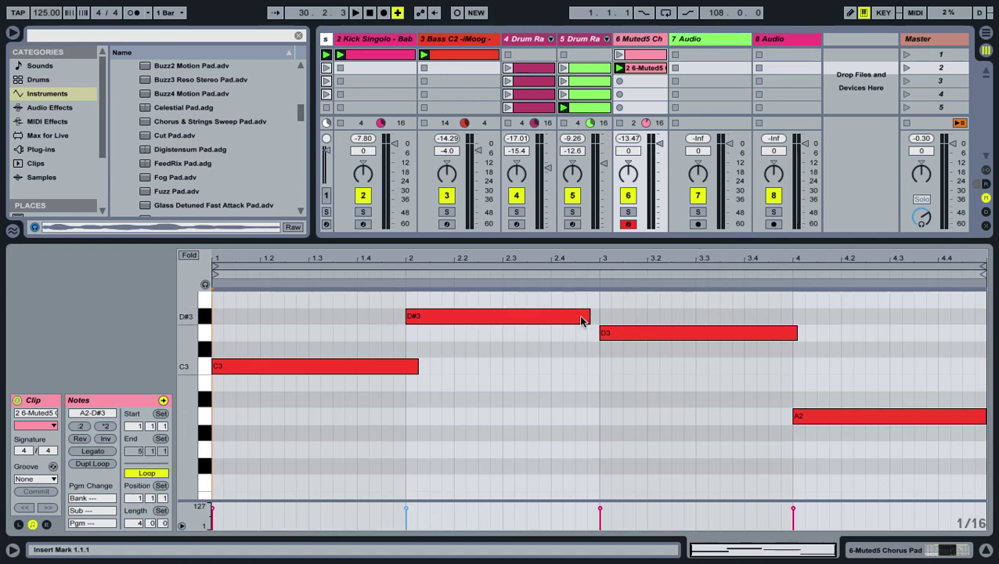
{"action": "left_click_drag", "start_coordinate": [589, 317], "coordinate": [600, 317]}
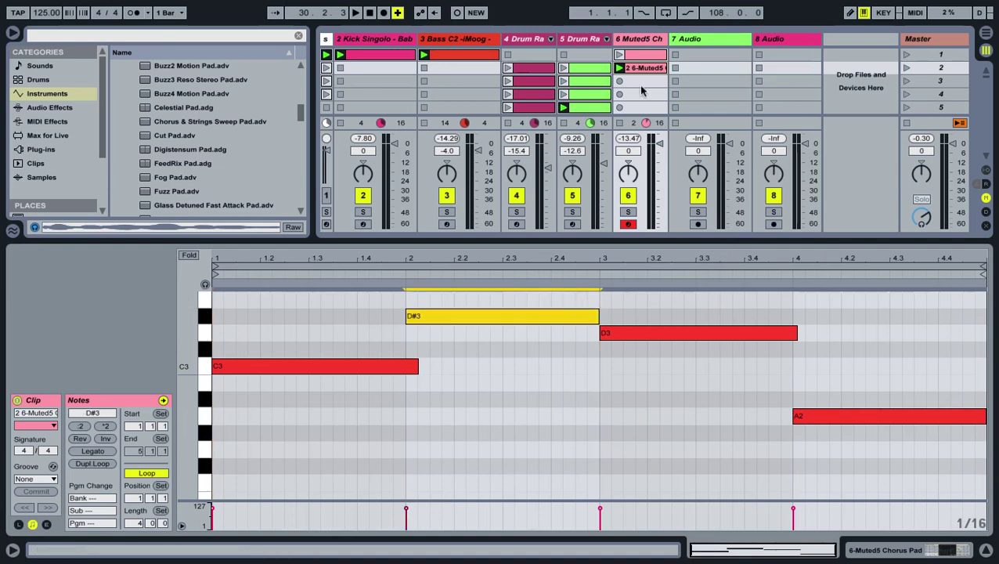
Step: Play back the clip, stop it and audition the pad's C3, D#3, D3 and G2 keys against the melody
{"action": "key", "text": "space"}
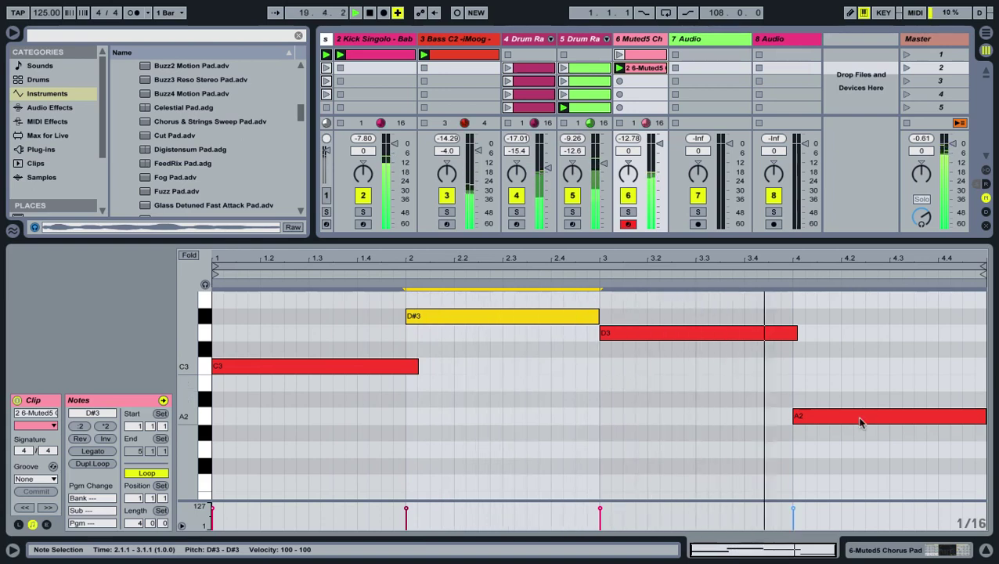
{"action": "left_click", "coordinate": [205, 365]}
{"action": "left_click", "coordinate": [206, 317]}
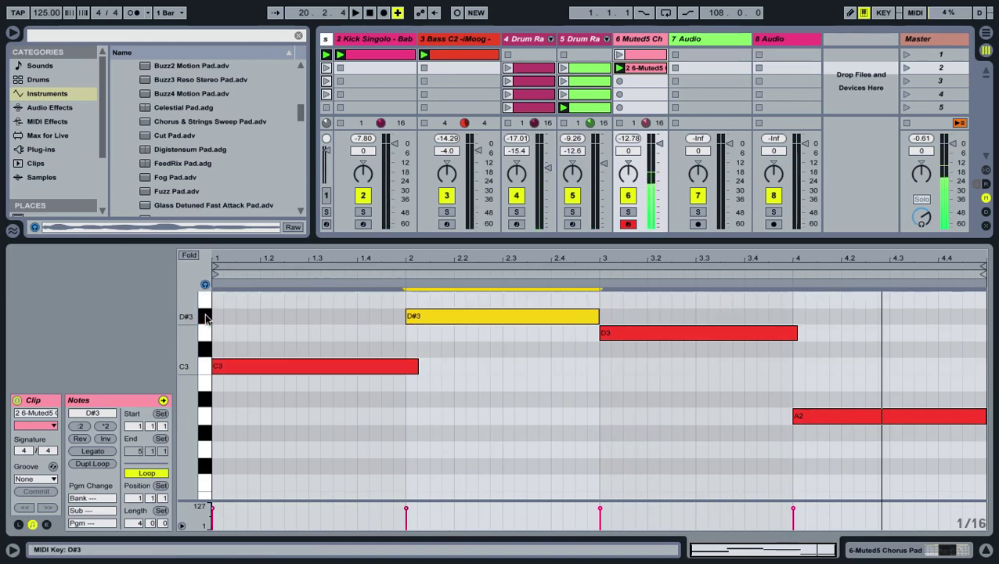
{"action": "left_click", "coordinate": [206, 332]}
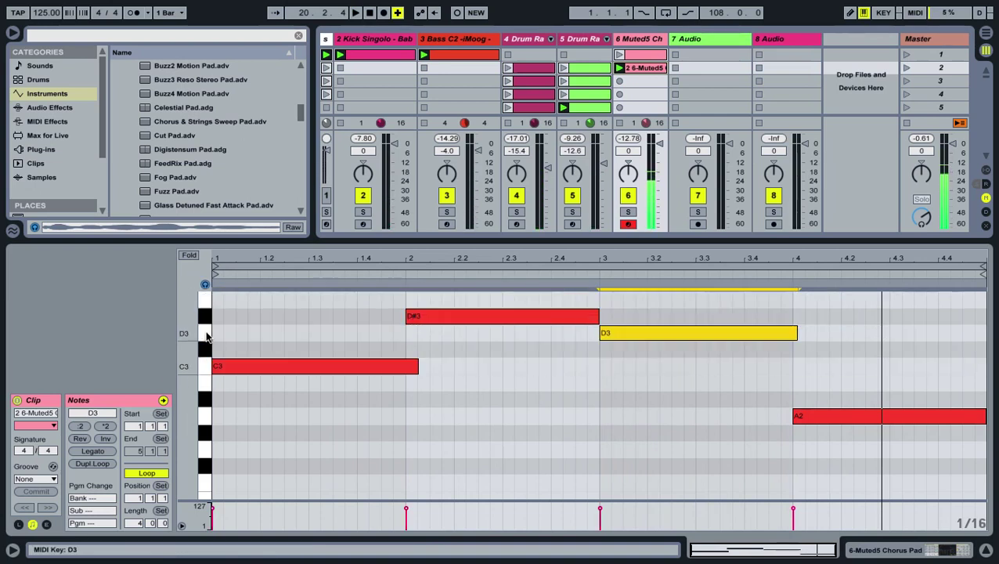
{"action": "left_click", "coordinate": [205, 452]}
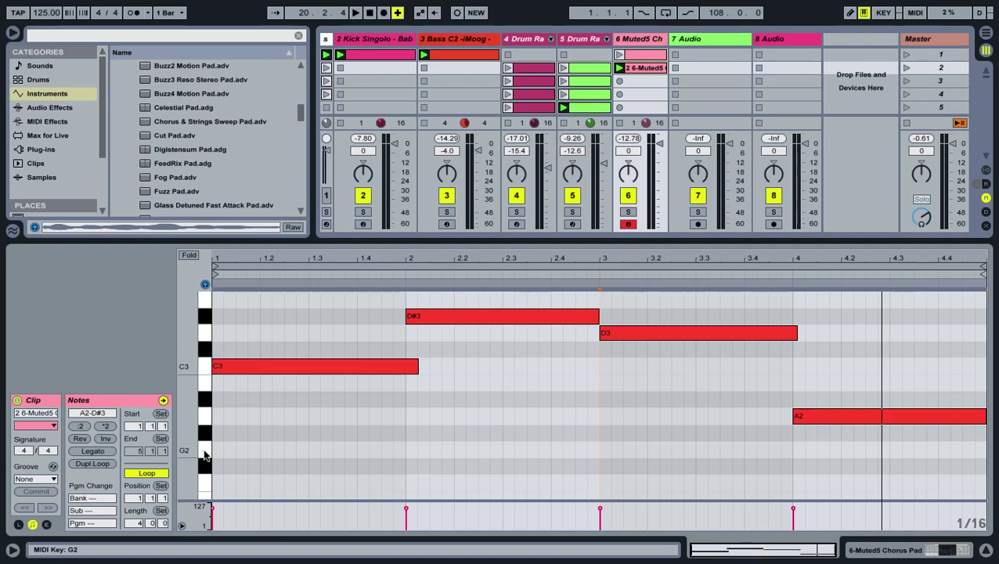
{"action": "left_click", "coordinate": [203, 456]}
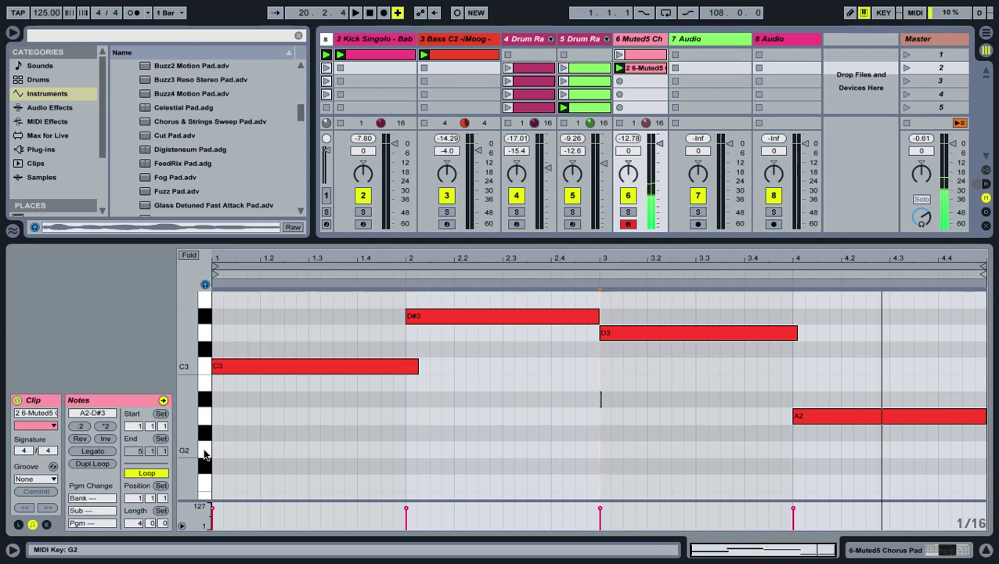
{"action": "left_click", "coordinate": [205, 454]}
{"action": "key", "text": "a"}
{"action": "key", "text": "e"}
{"action": "key", "text": "d"}
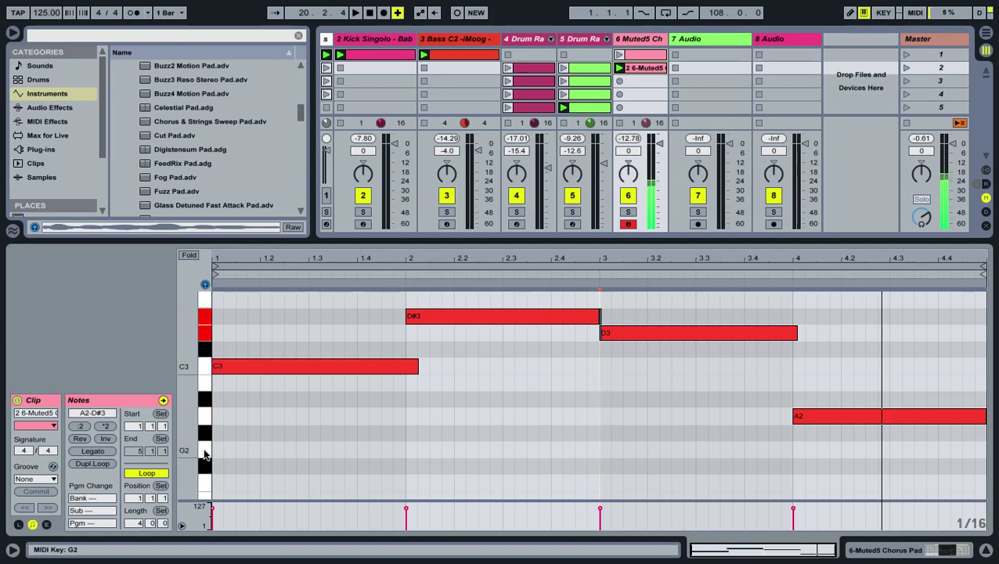
{"action": "left_click", "coordinate": [205, 455]}
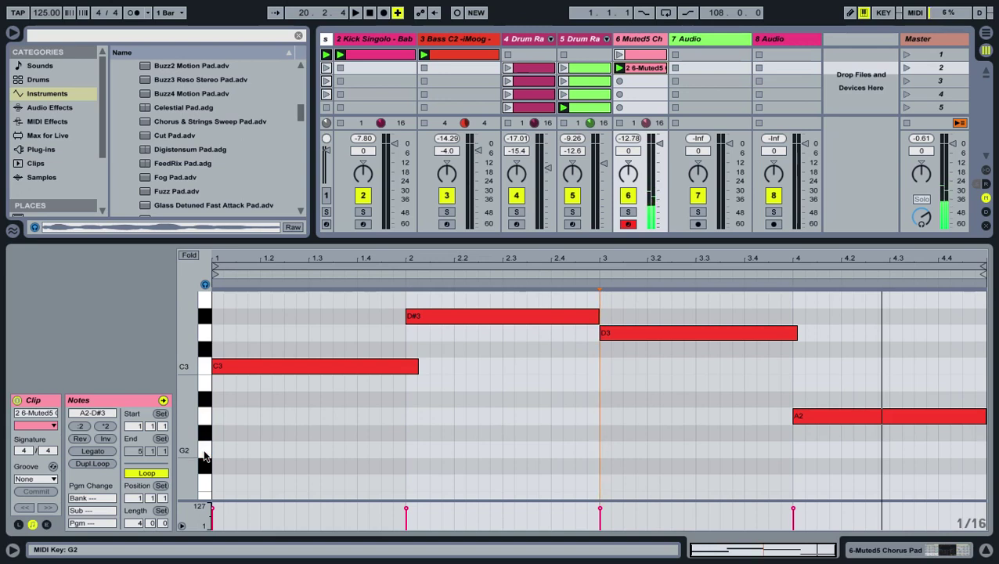
Step: Transpose the last A2 note down to G2 and play the loop back with the other tracks
{"action": "left_click", "coordinate": [855, 418]}
{"action": "key", "text": "Down"}
{"action": "key", "text": "Down"}
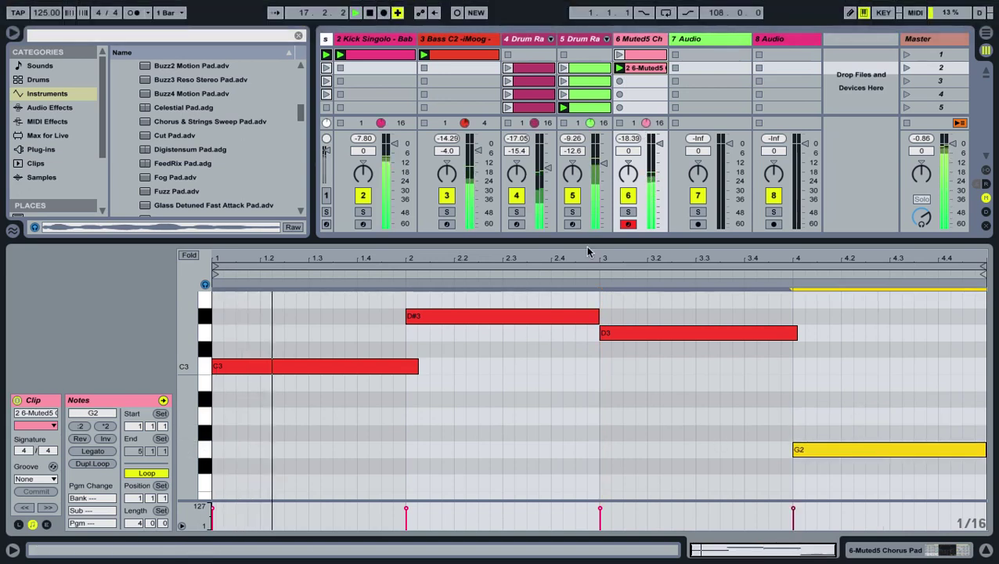
{"action": "scroll", "coordinate": [541, 310], "scroll_direction": "up", "scroll_amount": 4}
{"action": "scroll", "coordinate": [541, 310], "scroll_direction": "down", "scroll_amount": 5}
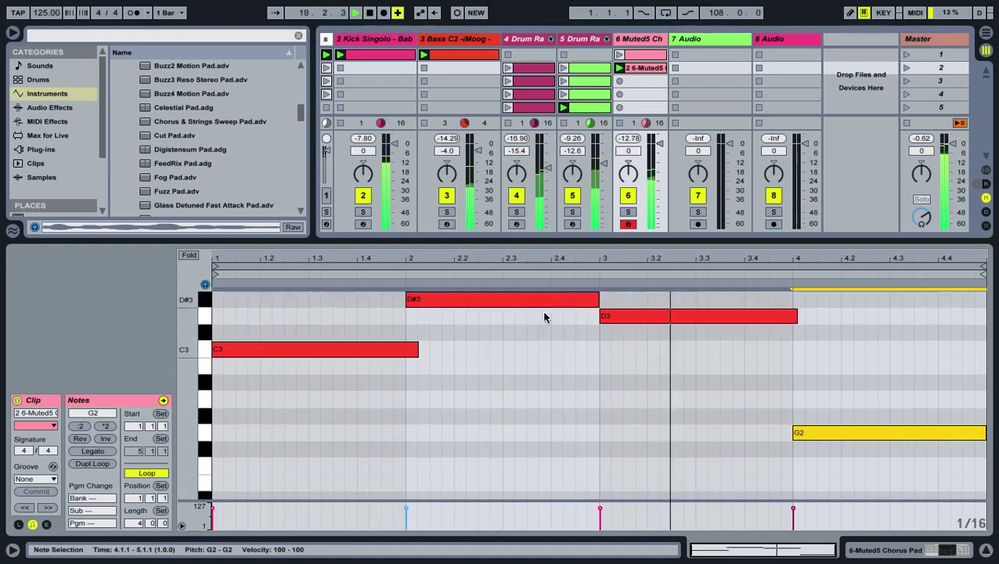
Step: Raise the Muted5 Chorus Pad's filter frequency to about 3.62 kHz and turn up its track's F and G sends
{"action": "scroll", "coordinate": [686, 381], "scroll_direction": "up", "scroll_amount": 1}
{"action": "scroll", "coordinate": [687, 381], "scroll_direction": "down", "scroll_amount": 1}
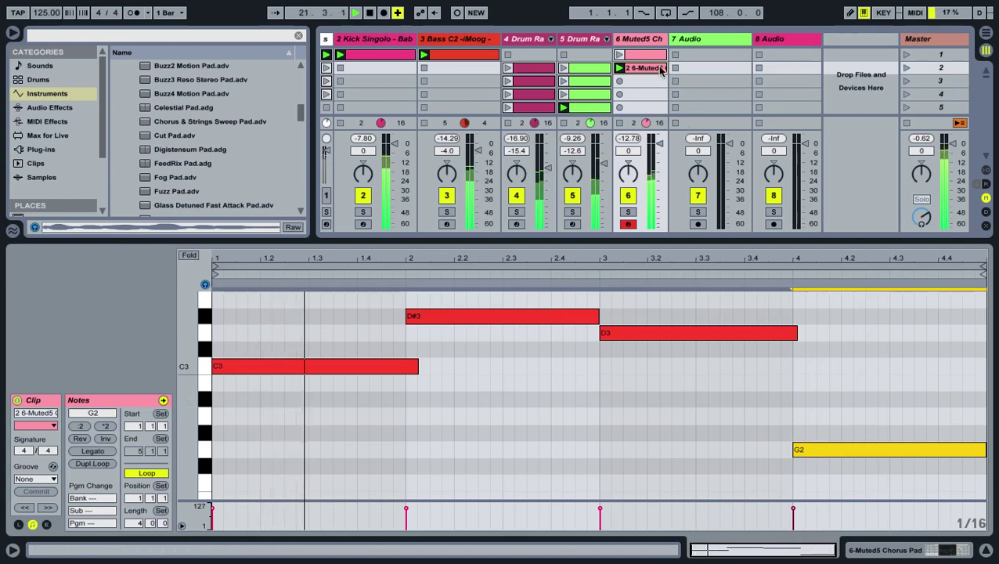
{"action": "key", "text": "shift+Tab"}
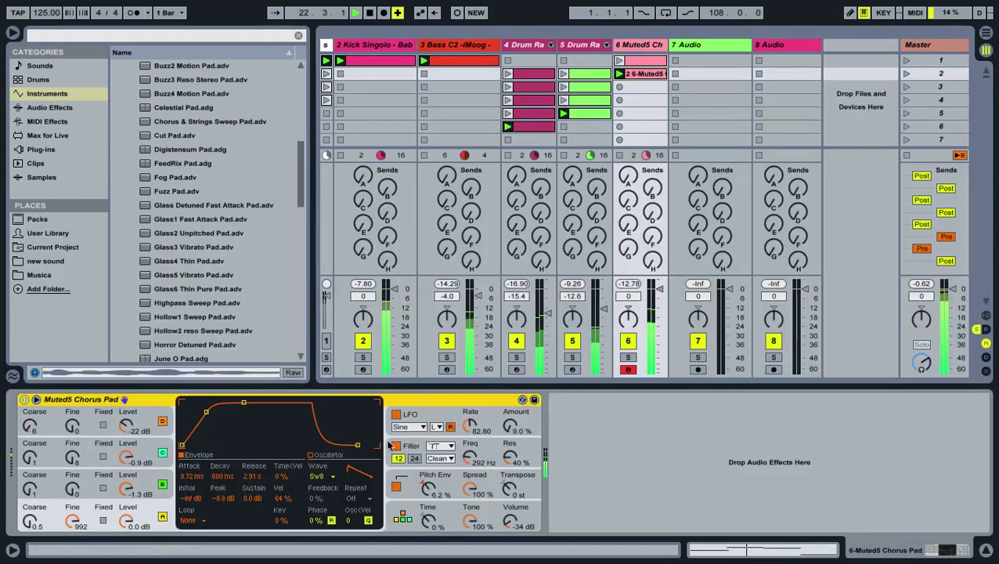
{"action": "left_click", "coordinate": [470, 457]}
{"action": "left_click_drag", "start_coordinate": [470, 456], "coordinate": [470, 413]}
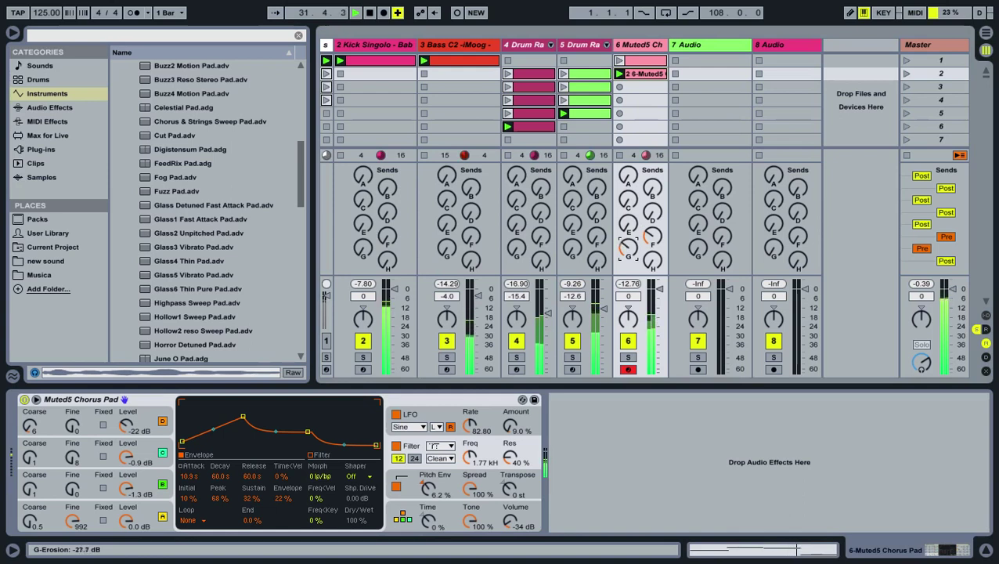
{"action": "left_click_drag", "start_coordinate": [470, 456], "coordinate": [470, 440]}
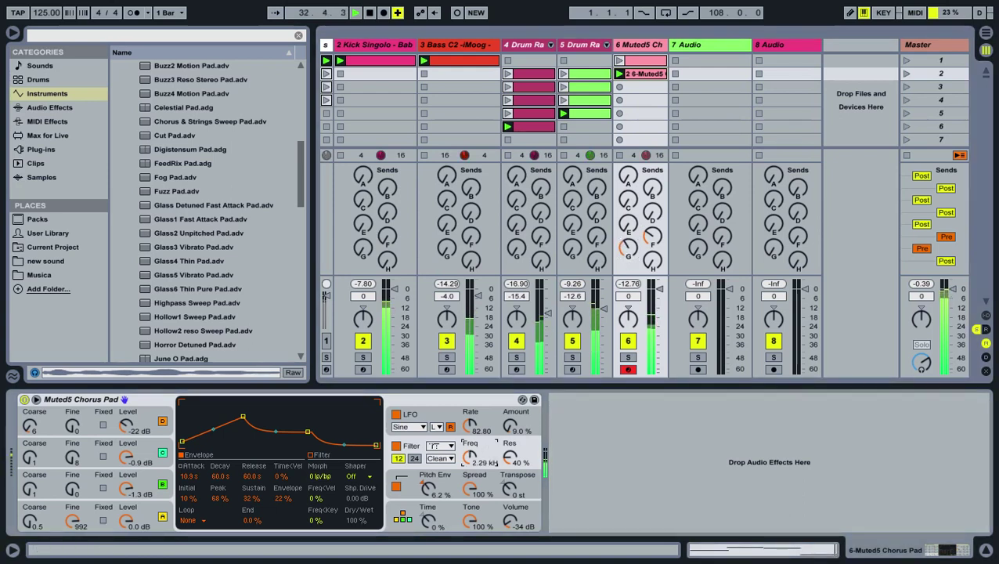
Step: Add an Auto Filter at 1.43 kHz, 35% resonance, LFO 30.0 at 0.14 Hz, 360° phase, and raise the pad's own filter frequency to 15.9 kHz
{"action": "left_click", "coordinate": [48, 108]}
{"action": "left_click_drag", "start_coordinate": [143, 95], "coordinate": [611, 471]}
{"action": "left_click_drag", "start_coordinate": [756, 437], "coordinate": [757, 469]}
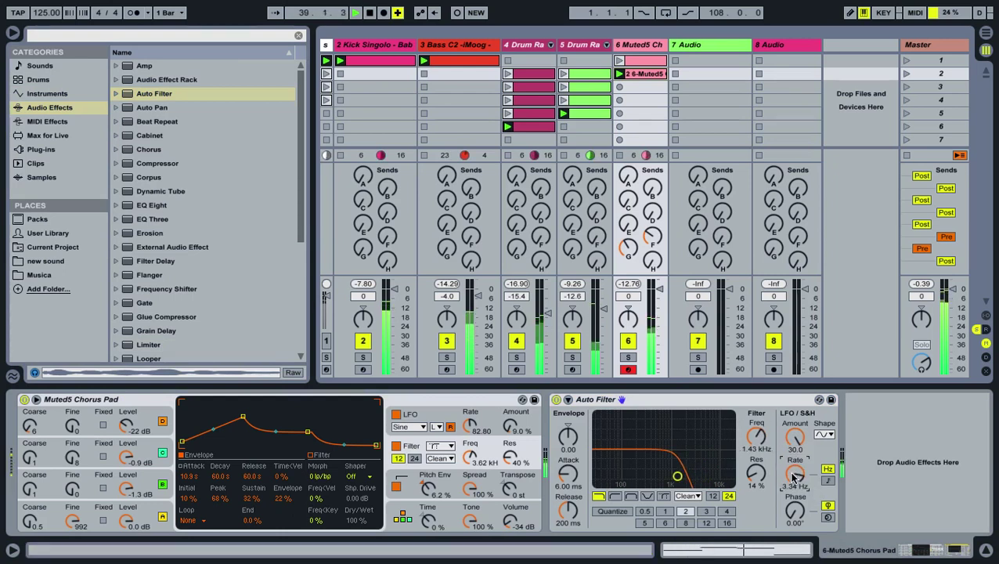
{"action": "left_click_drag", "start_coordinate": [753, 469], "coordinate": [792, 485]}
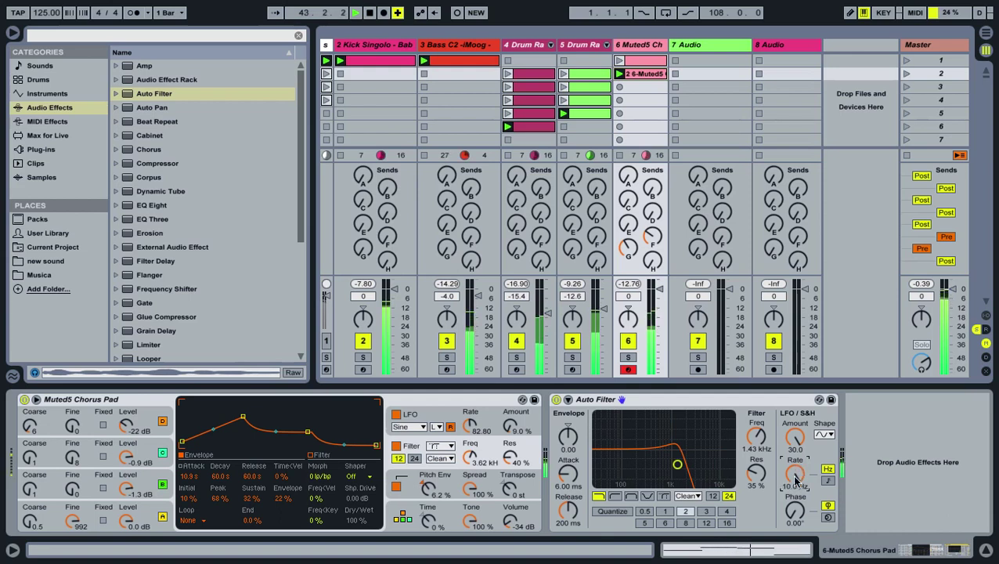
{"action": "left_click_drag", "start_coordinate": [794, 509], "coordinate": [794, 475]}
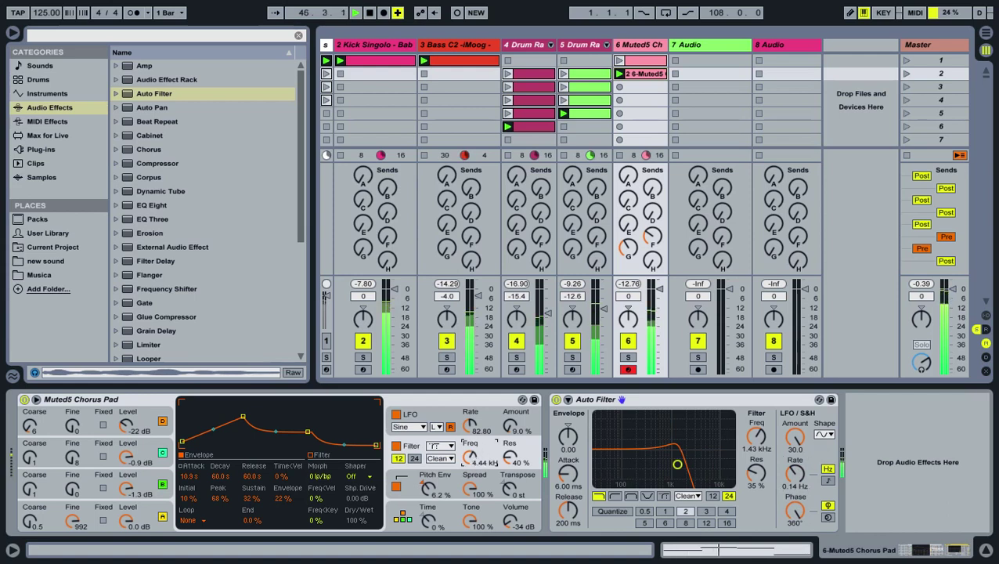
{"action": "left_click_drag", "start_coordinate": [473, 457], "coordinate": [473, 447]}
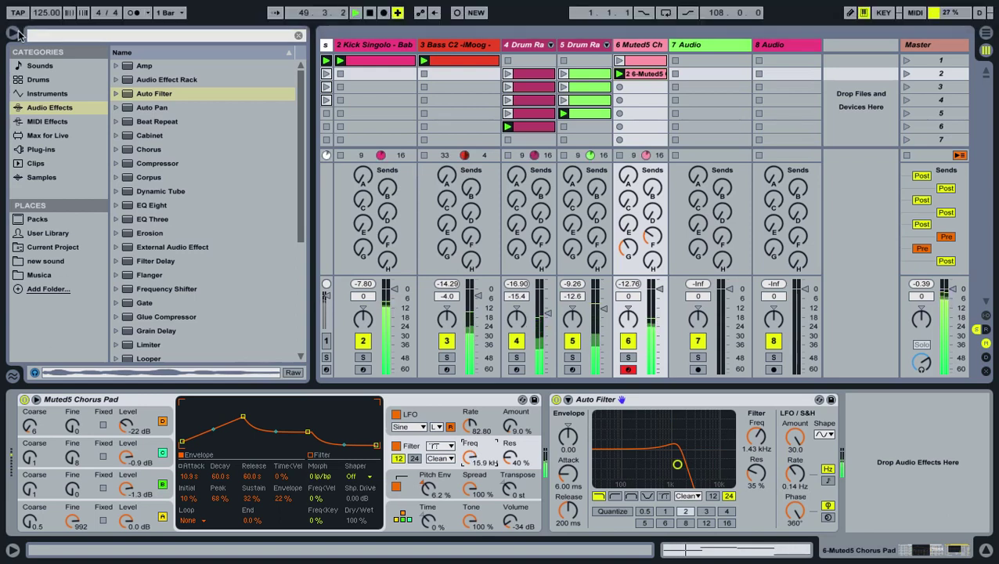
{"action": "left_click", "coordinate": [13, 32]}
{"action": "key", "text": "super+alt+l"}
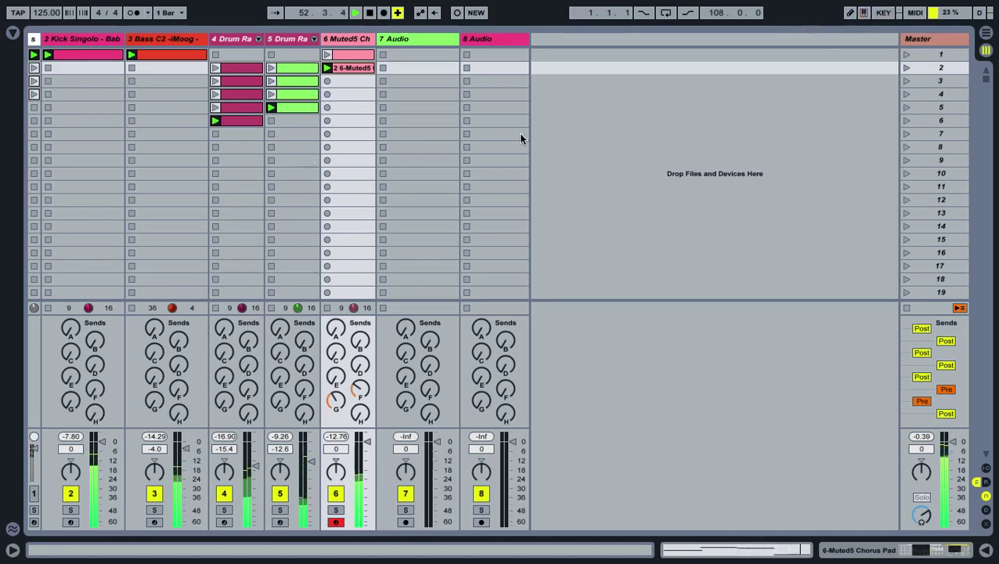
{"action": "left_click", "coordinate": [350, 38]}
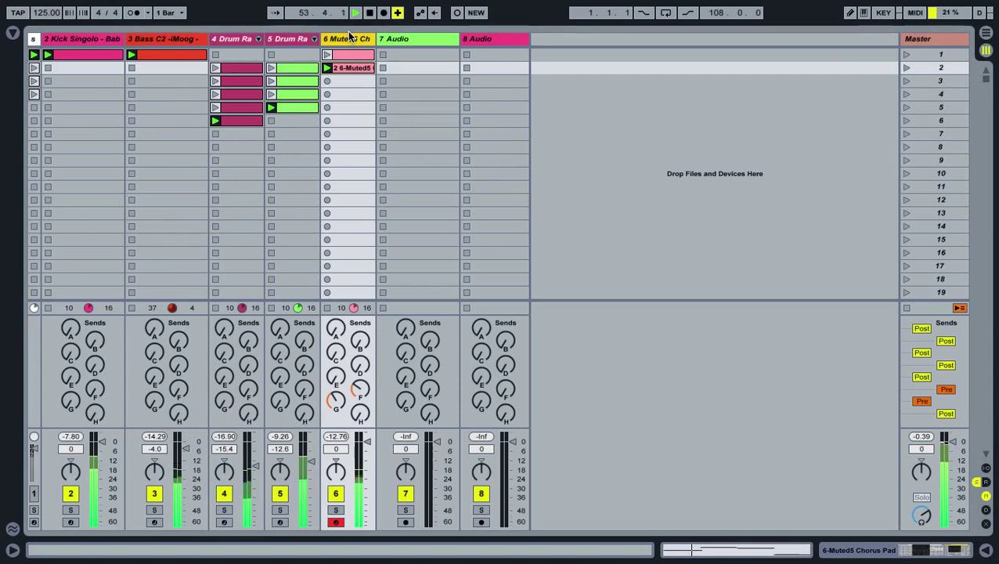
{"action": "double_click", "coordinate": [350, 38]}
{"action": "left_click", "coordinate": [13, 32]}
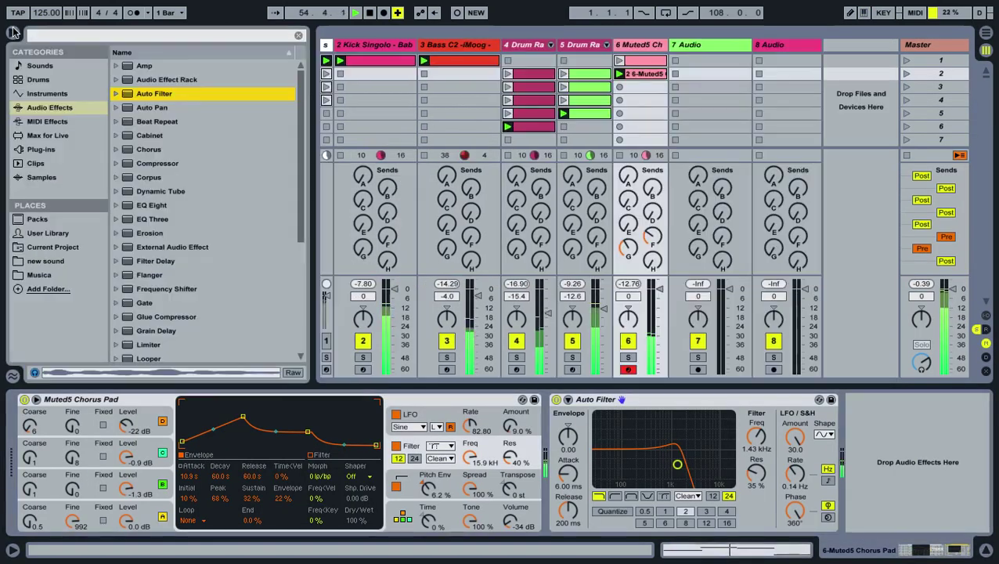
Step: Add a Saturator with the Medium Curve shape after the Auto Filter and lower the pad track's volume to -2.4 dB
{"action": "left_click", "coordinate": [74, 34]}
{"action": "type", "text": "sa"}
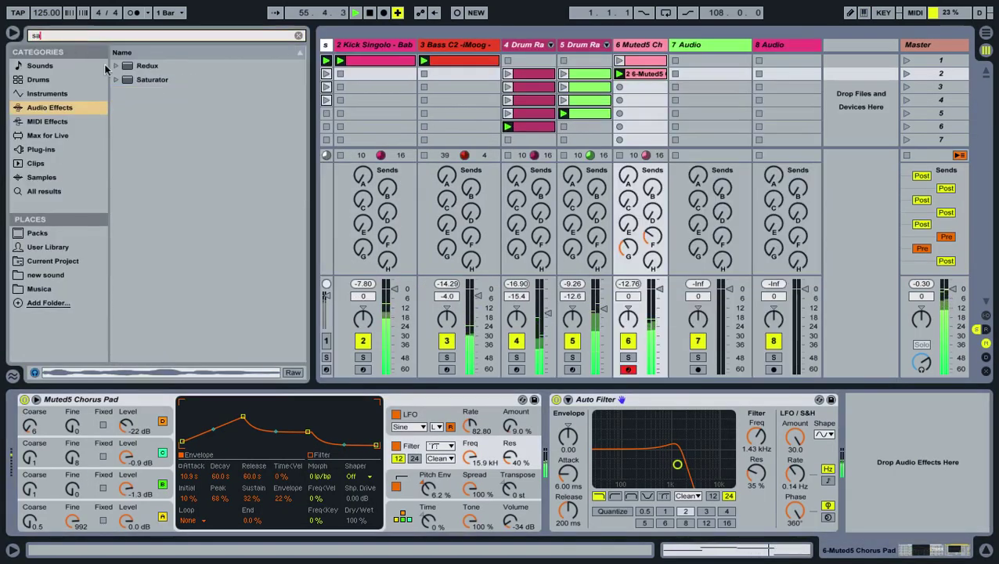
{"action": "type", "text": "t"}
{"action": "key", "text": "Down"}
{"action": "left_click_drag", "start_coordinate": [381, 223], "coordinate": [814, 470]}
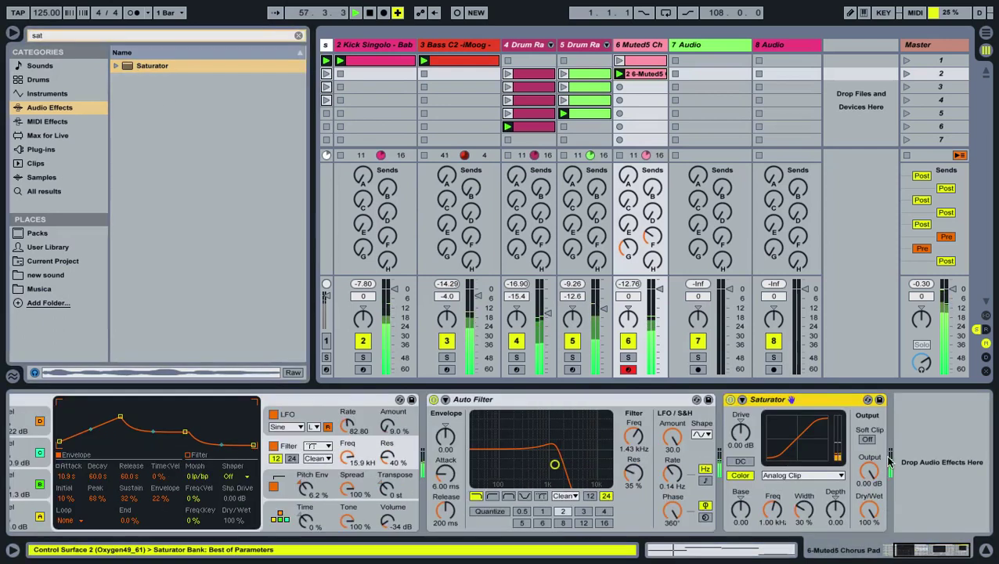
{"action": "left_click", "coordinate": [802, 475]}
{"action": "left_click", "coordinate": [807, 509]}
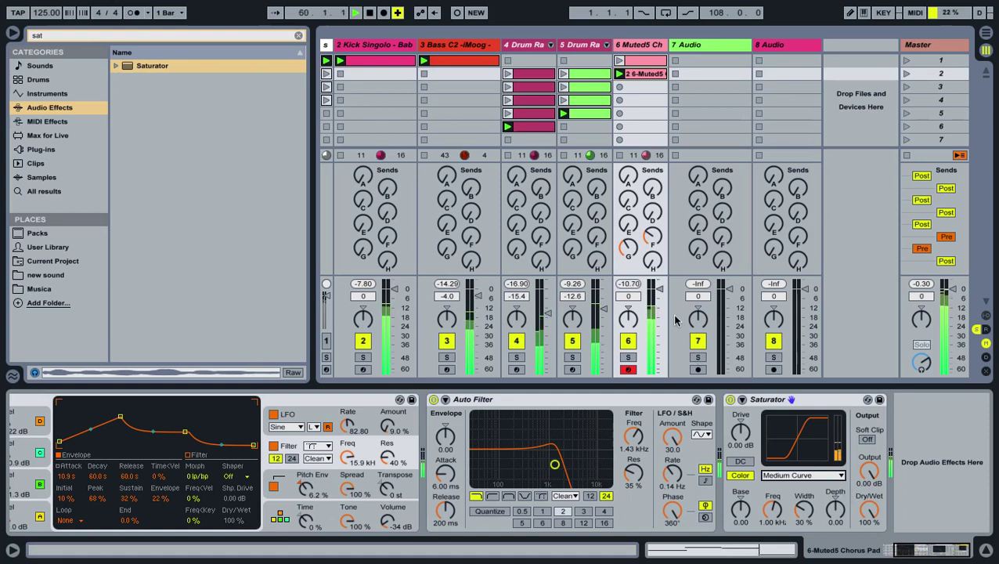
{"action": "left_click_drag", "start_coordinate": [659, 289], "coordinate": [659, 295]}
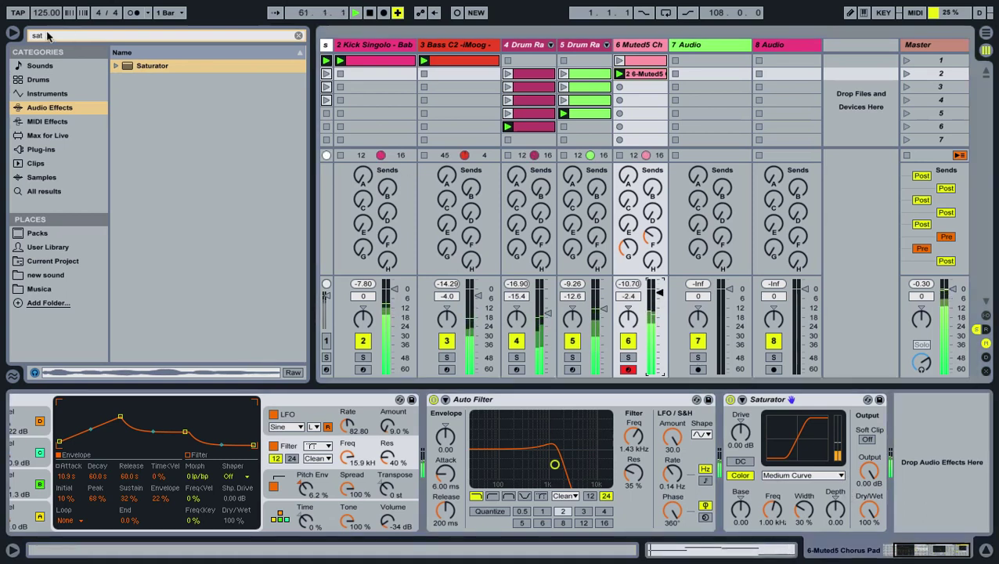
Step: Add a Filter Delay with L, L+R and R filters at 3.55 kHz, 857 Hz, 4.06 kHz and feedback 13%, 20%, 23%
{"action": "key", "text": "ctrl+f"}
{"action": "type", "text": "del"}
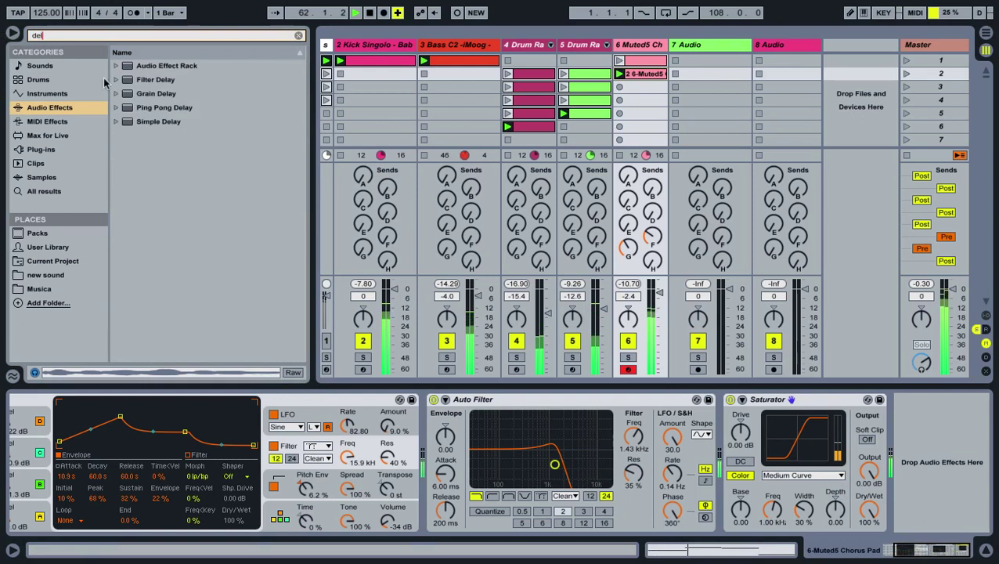
{"action": "left_click_drag", "start_coordinate": [135, 80], "coordinate": [891, 435]}
{"action": "left_click_drag", "start_coordinate": [787, 471], "coordinate": [789, 473]}
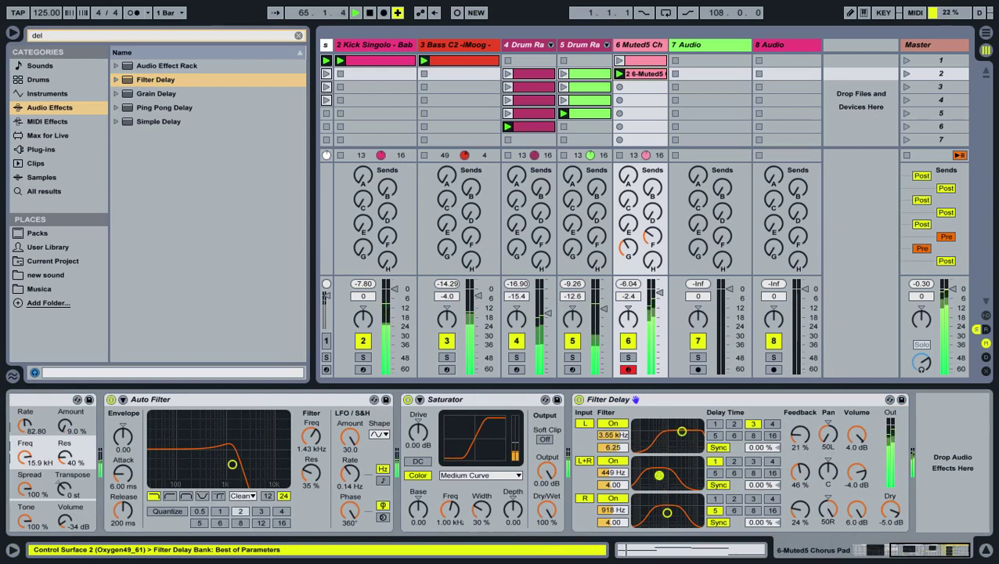
{"action": "left_click_drag", "start_coordinate": [687, 467], "coordinate": [685, 465]}
{"action": "left_click_drag", "start_coordinate": [666, 515], "coordinate": [684, 506]}
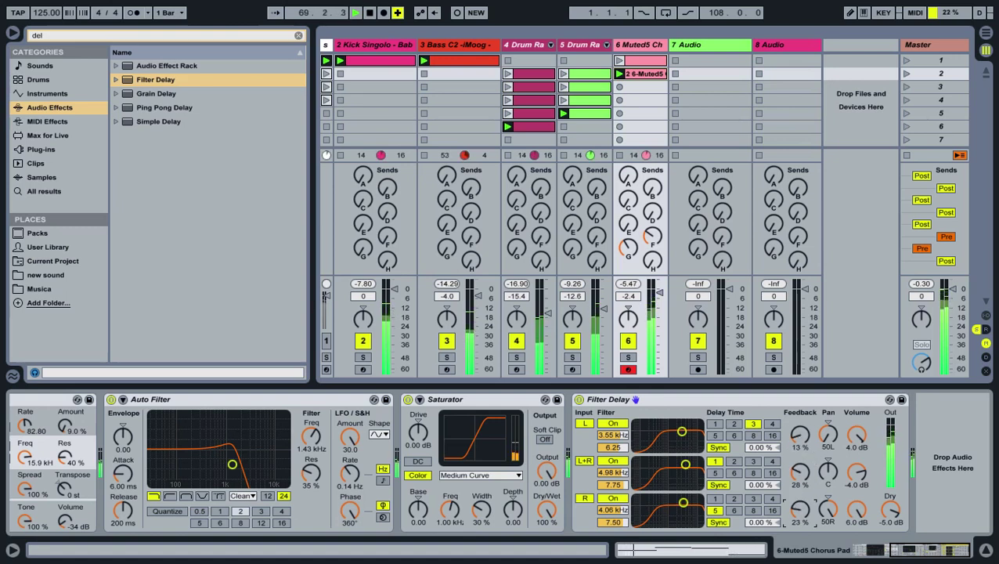
{"action": "left_click_drag", "start_coordinate": [686, 464], "coordinate": [665, 468]}
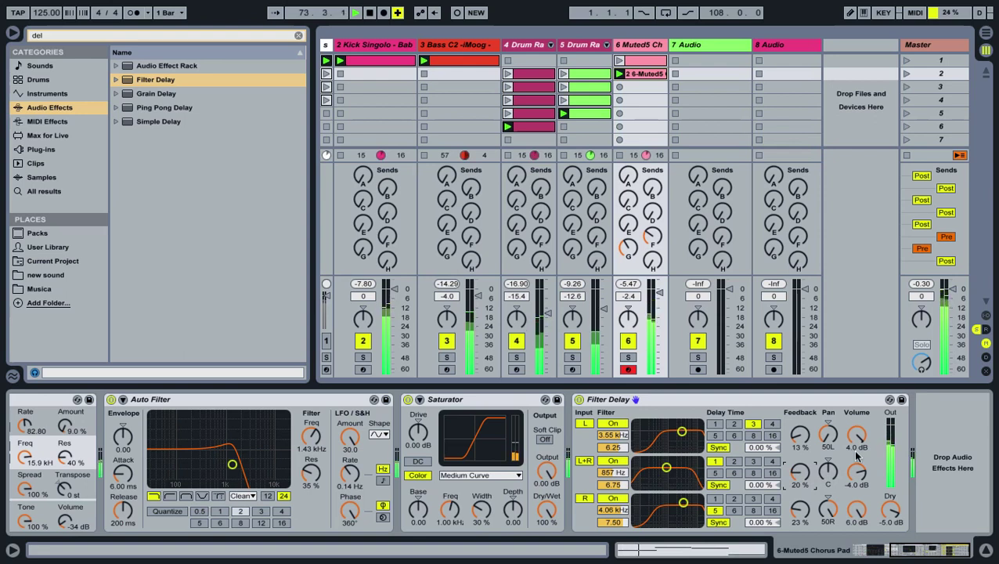
Step: Search the audio effects for "cho" and raise the pad's Auto Filter frequency to 2.29 kHz
{"action": "double_click", "coordinate": [37, 35]}
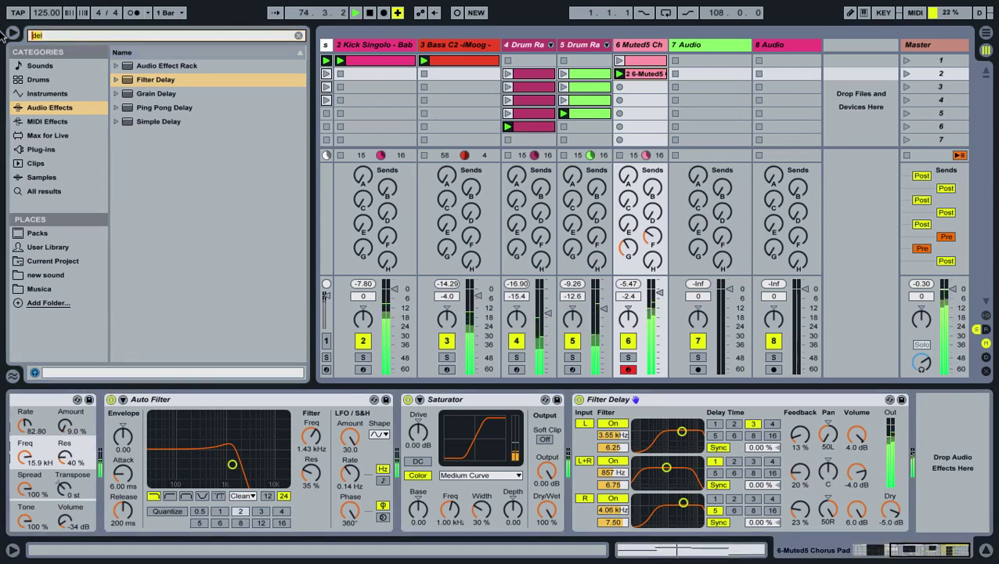
{"action": "type", "text": "cho"}
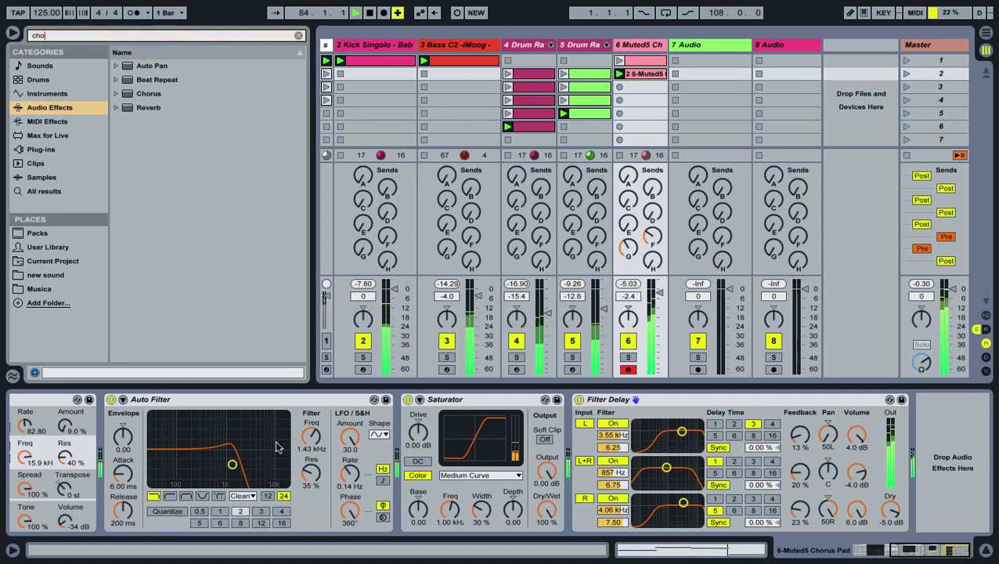
{"action": "left_click_drag", "start_coordinate": [304, 441], "coordinate": [303, 424]}
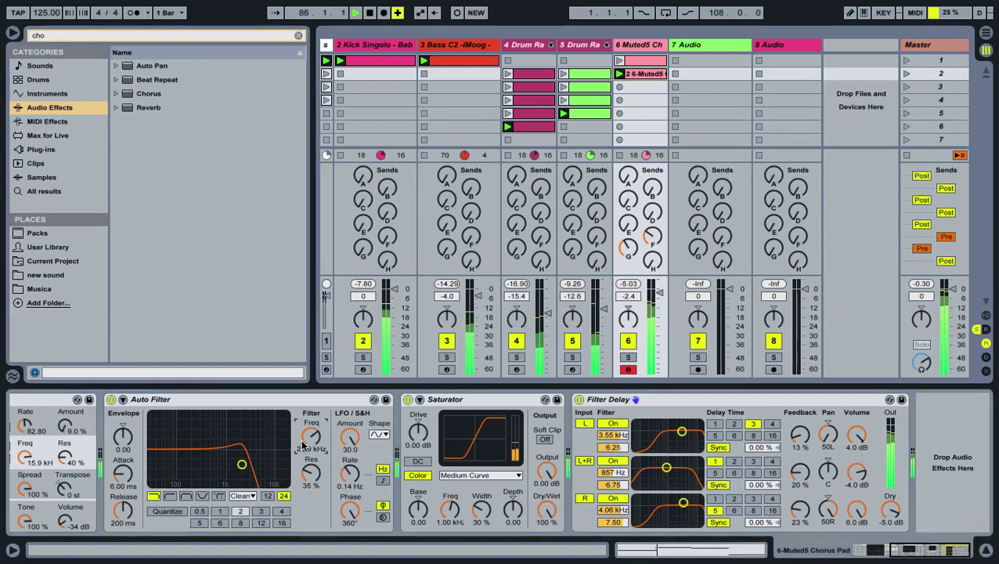
Step: Rearrange the pad track so the melody clip sits in scene 1 and the other clip in scene 3, and launch scene 1
{"action": "left_click", "coordinate": [12, 33]}
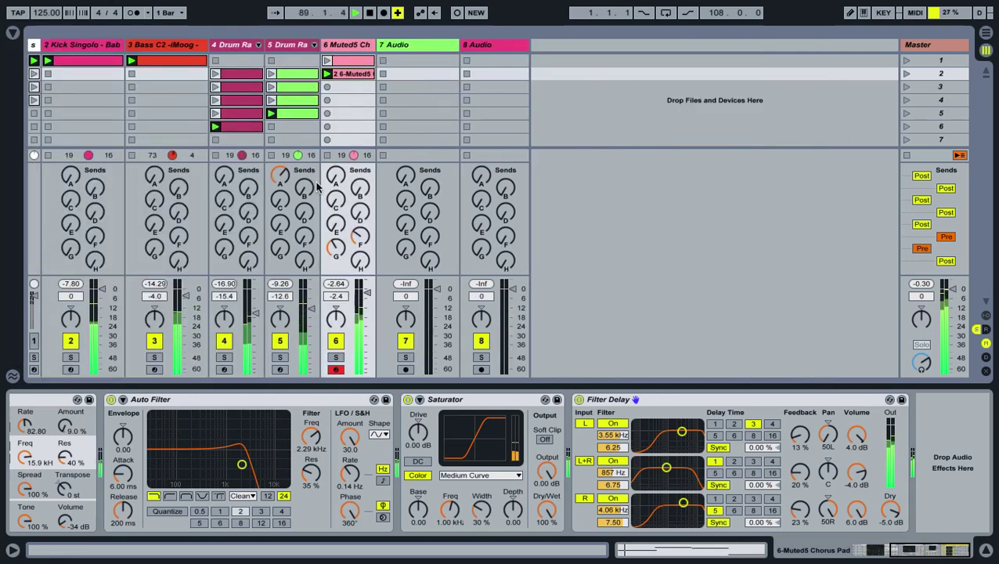
{"action": "left_click", "coordinate": [986, 550]}
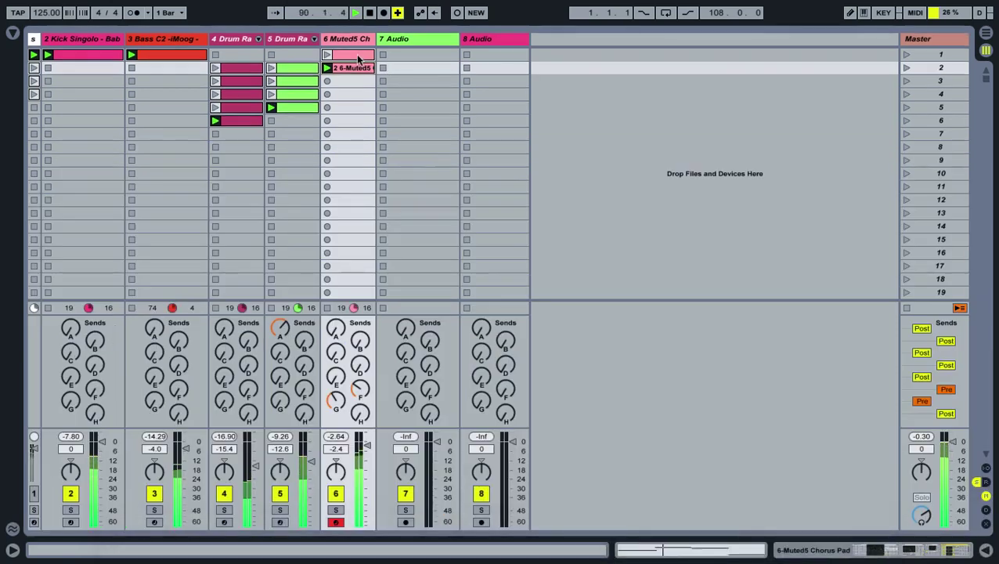
{"action": "left_click_drag", "start_coordinate": [358, 90], "coordinate": [346, 56]}
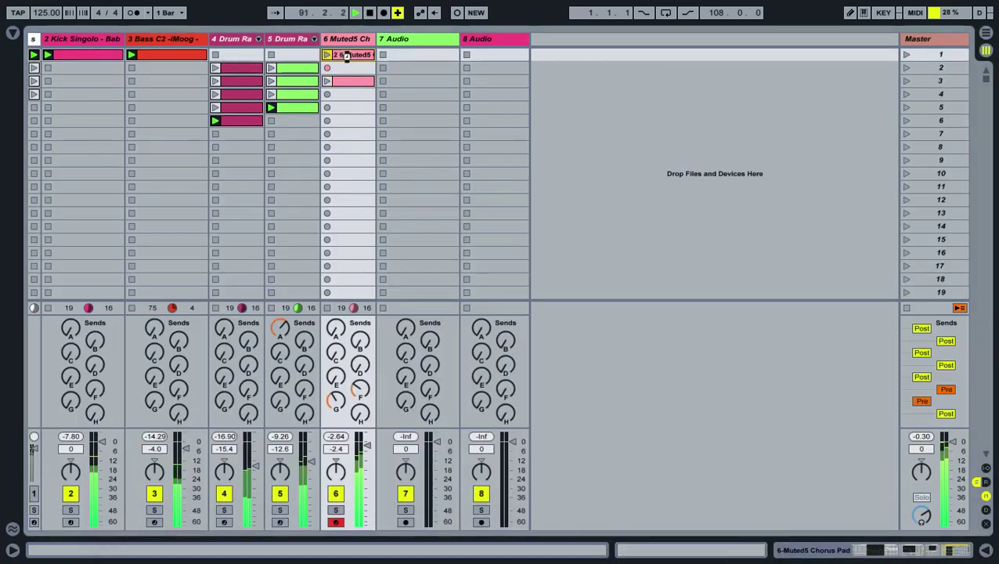
{"action": "left_click", "coordinate": [906, 55]}
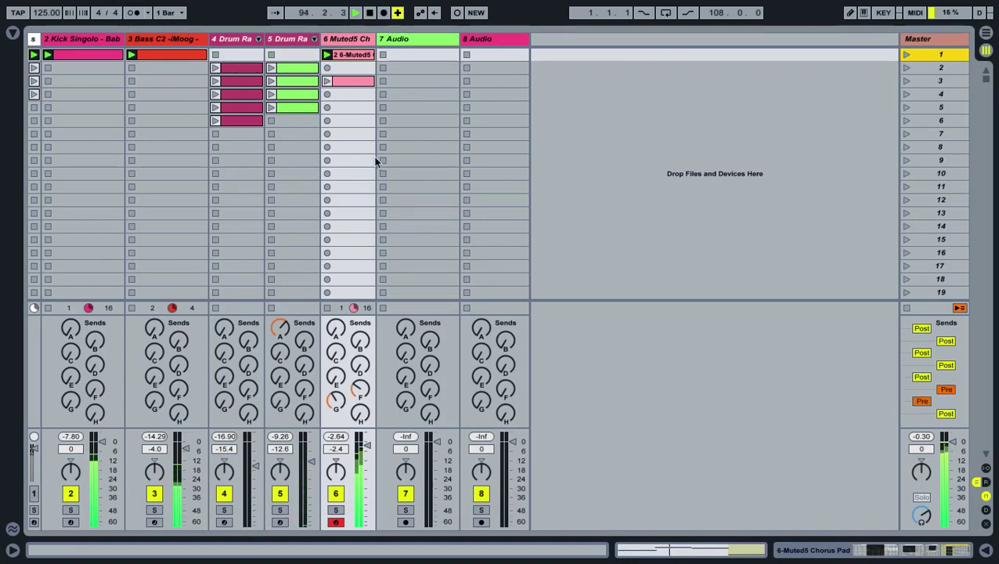
Step: Change the pad's Saturator curve to Soft Sine
{"action": "key", "text": "ctrl+alt+l"}
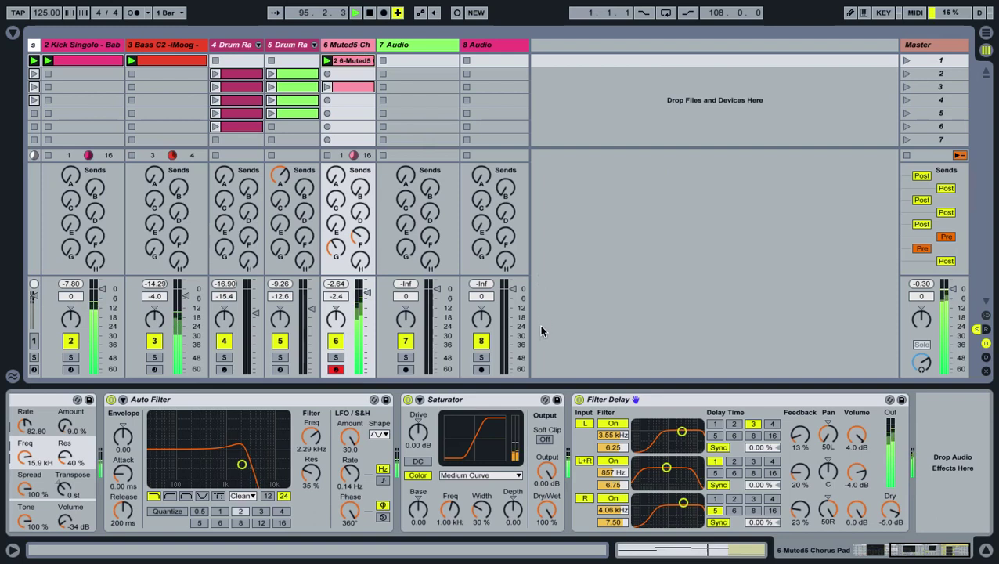
{"action": "left_click", "coordinate": [491, 475]}
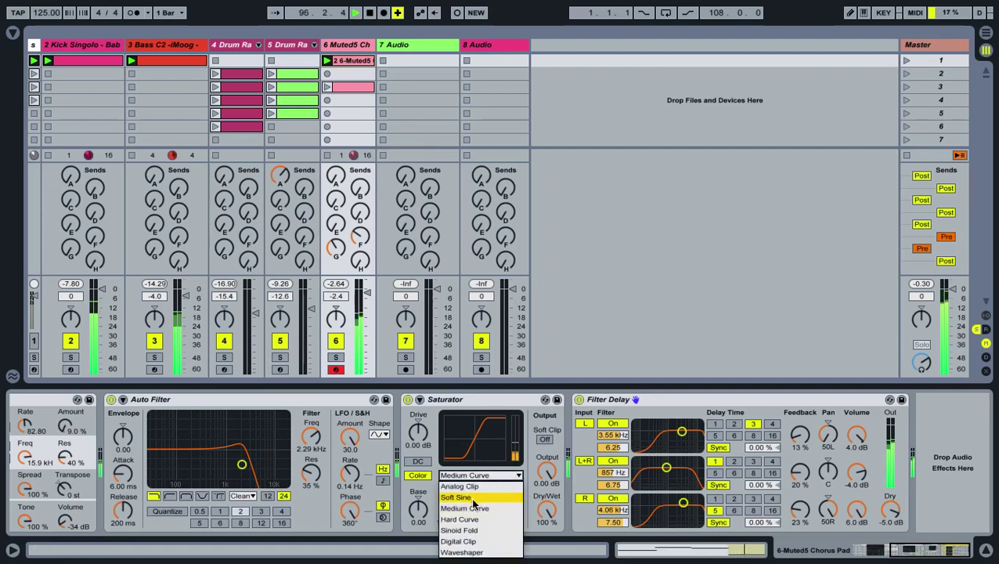
{"action": "left_click", "coordinate": [470, 497]}
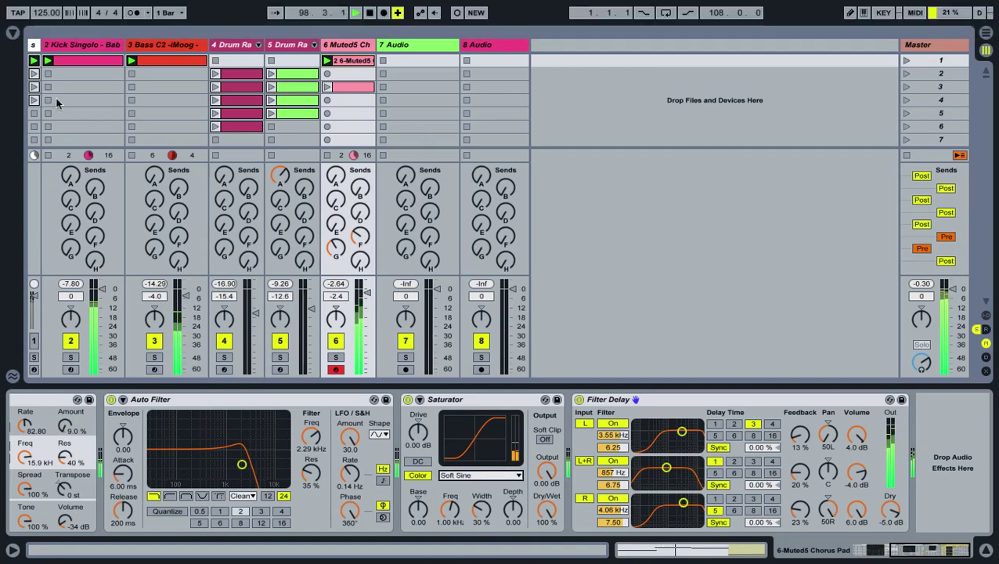
Step: Add a Chorus effect after the pad's Filter Delay and switch the Chorus off
{"action": "left_click", "coordinate": [14, 33]}
{"action": "type", "text": "cho"}
{"action": "left_click_drag", "start_coordinate": [148, 93], "coordinate": [854, 513]}
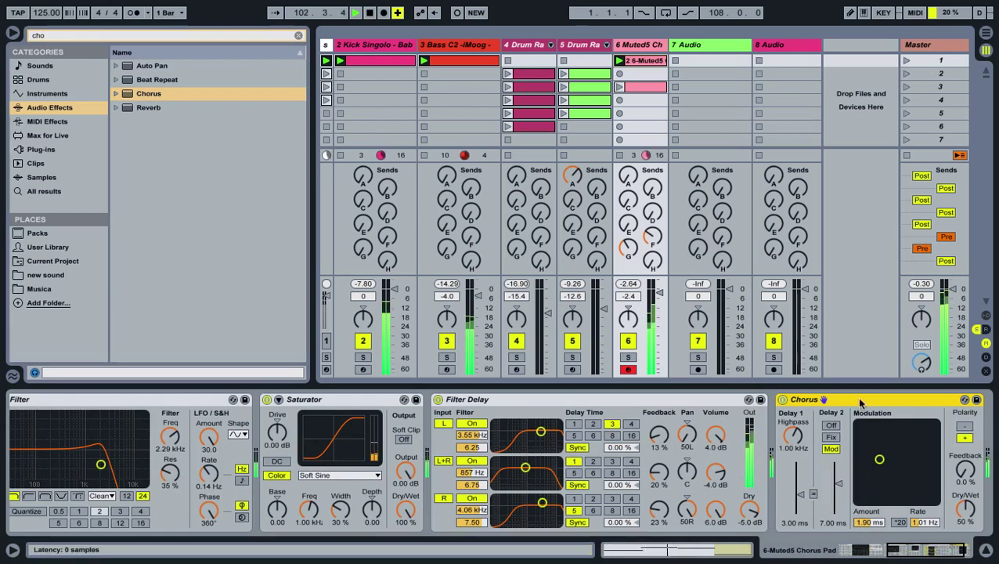
{"action": "left_click", "coordinate": [781, 400]}
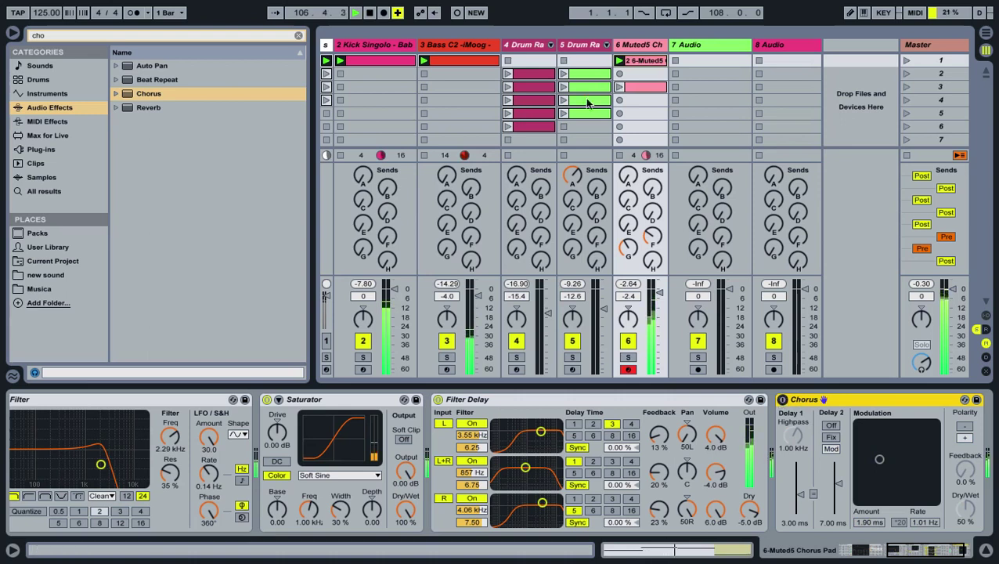
Step: Launch the track 4 drum clip in scene 2 and set its Hihat Pointy Hat sample to -3.43 dB volume with Snap off
{"action": "left_click", "coordinate": [516, 76]}
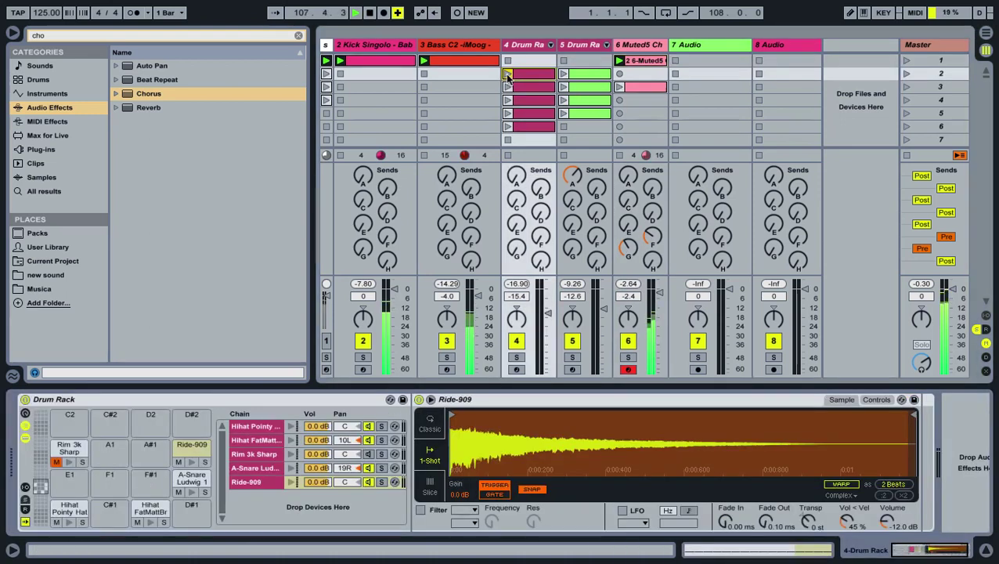
{"action": "left_click", "coordinate": [507, 75]}
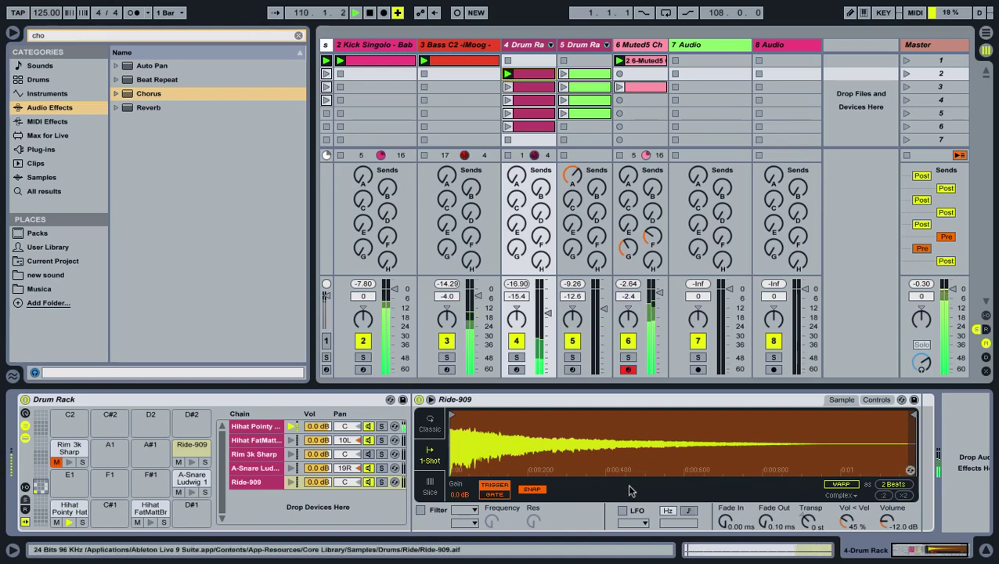
{"action": "left_click", "coordinate": [66, 507]}
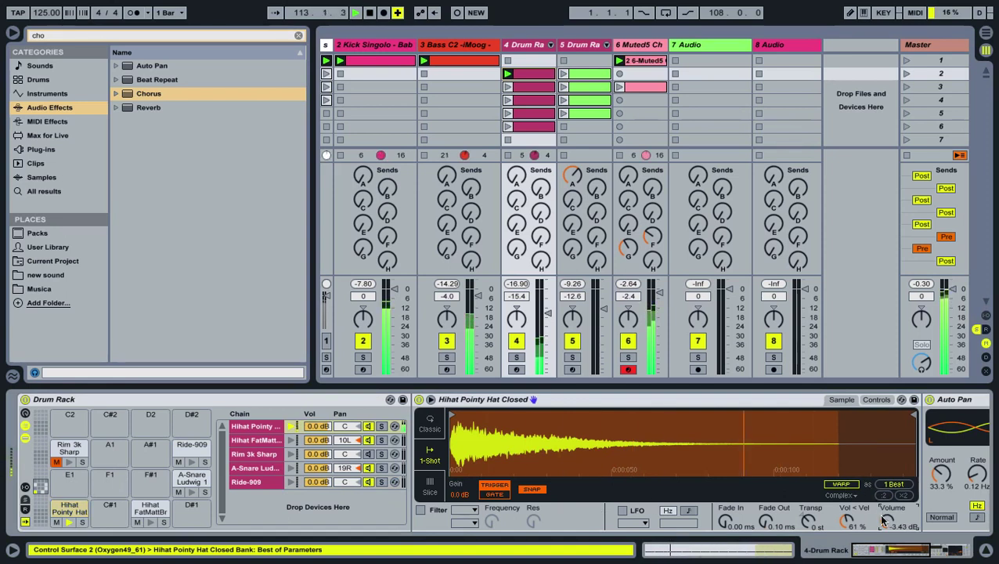
{"action": "left_click", "coordinate": [533, 490]}
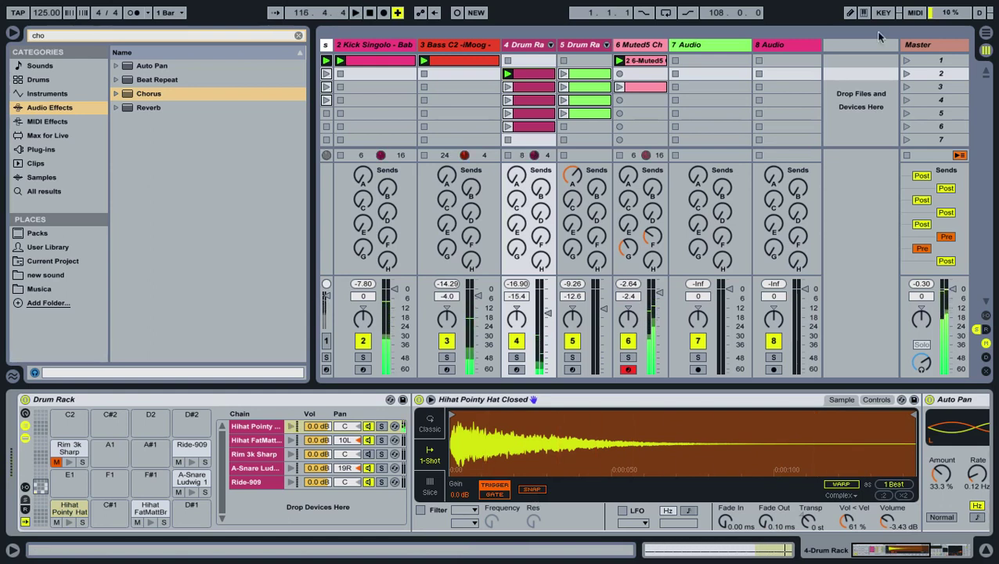
Step: Duplicate the Muted5 Chorus Pad track and replace the copy's instrument with the Massive VST plug-in
{"action": "left_click", "coordinate": [649, 45]}
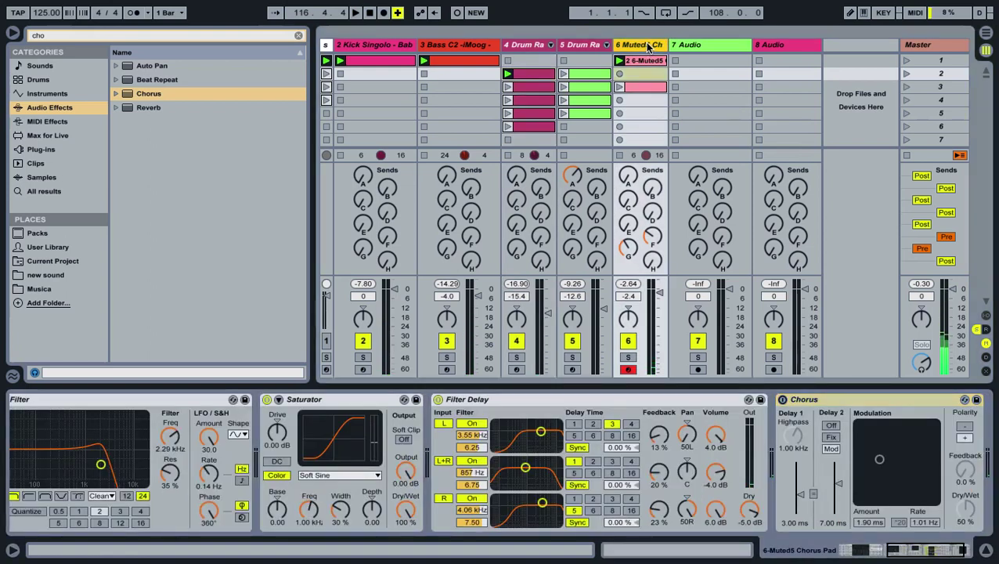
{"action": "key", "text": "ctrl+d"}
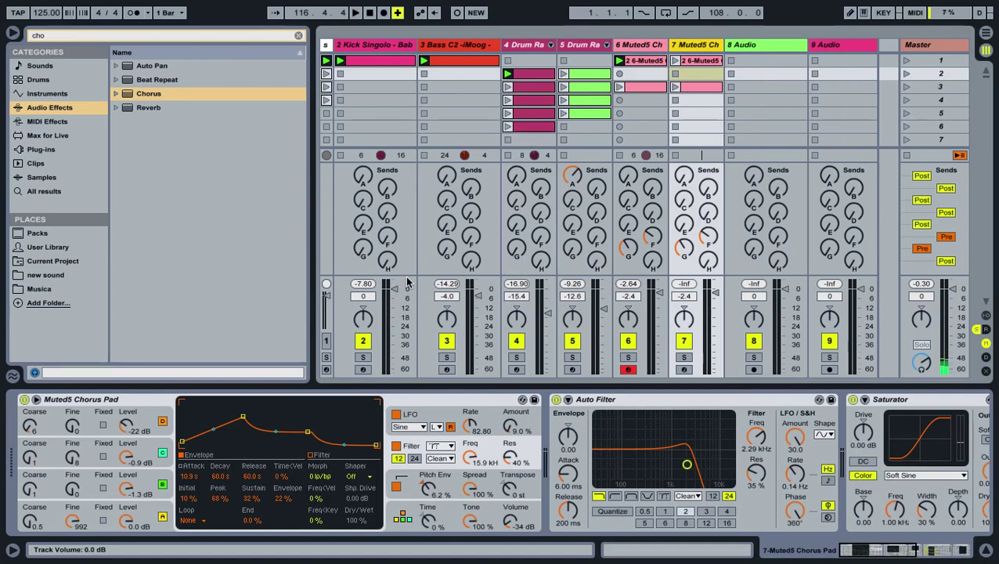
{"action": "left_click", "coordinate": [47, 34]}
{"action": "key", "text": "BackSpace"}
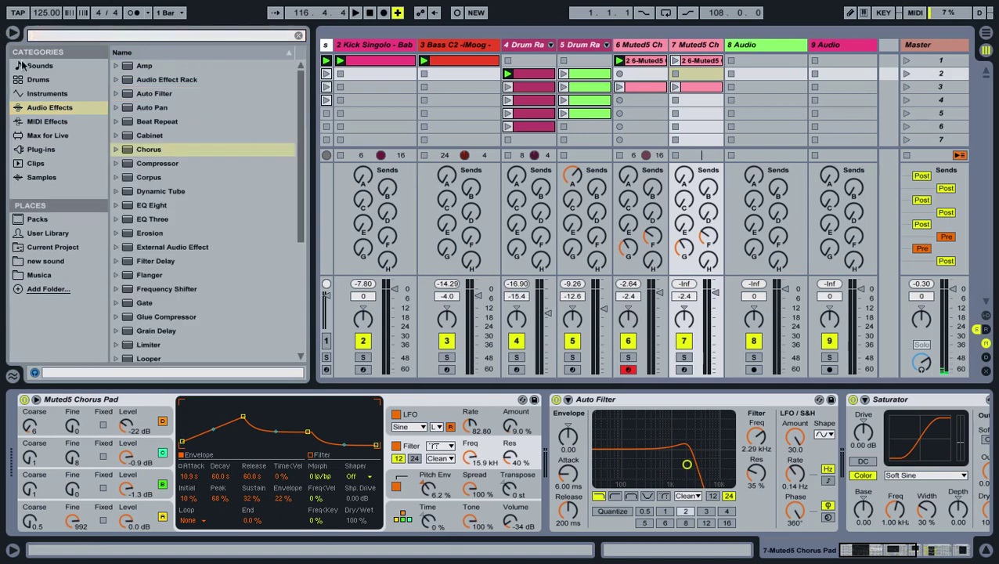
{"action": "left_click", "coordinate": [45, 150]}
{"action": "left_click", "coordinate": [52, 34]}
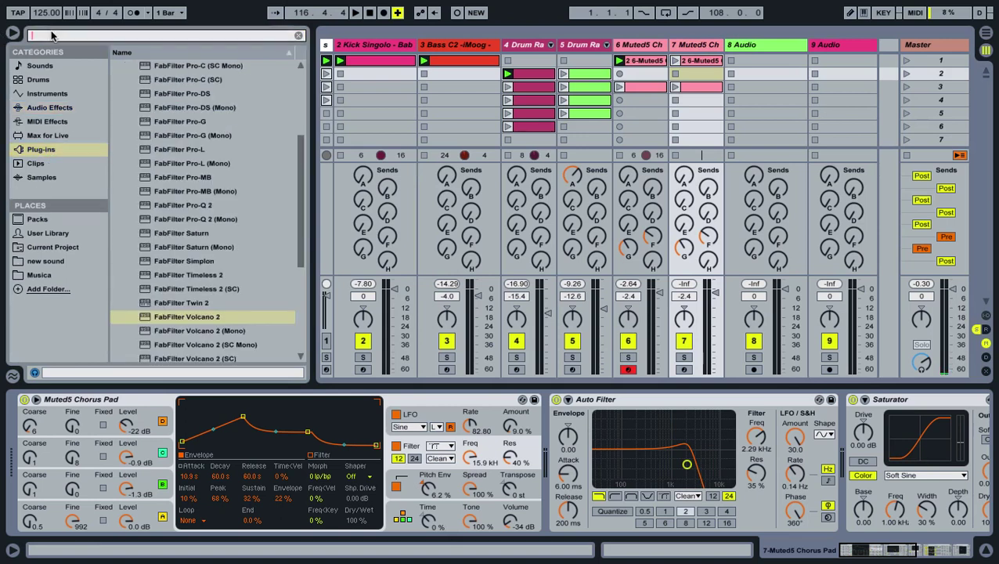
{"action": "type", "text": "mass"}
{"action": "left_click_drag", "start_coordinate": [159, 125], "coordinate": [708, 49]}
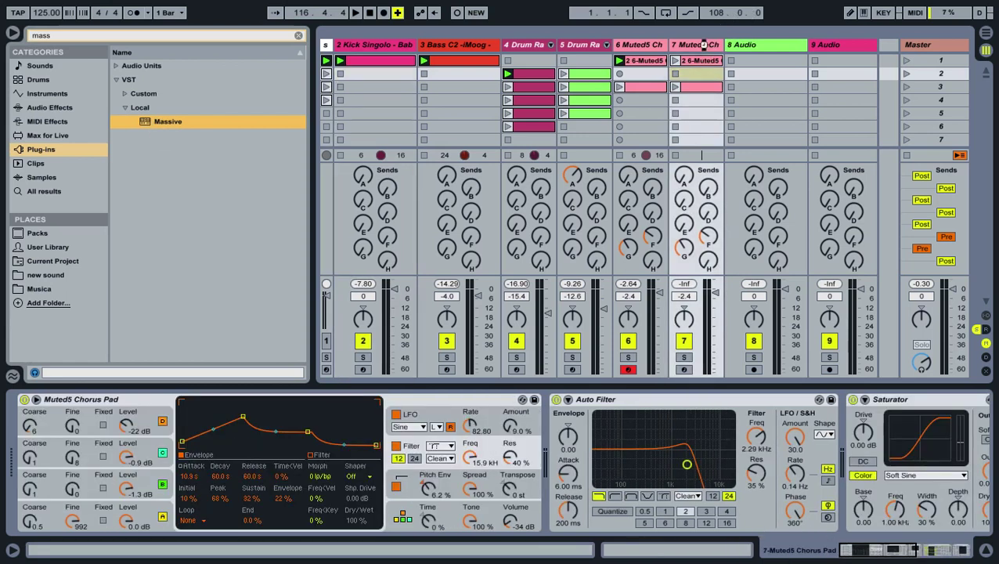
{"action": "left_click_drag", "start_coordinate": [703, 45], "coordinate": [703, 46]}
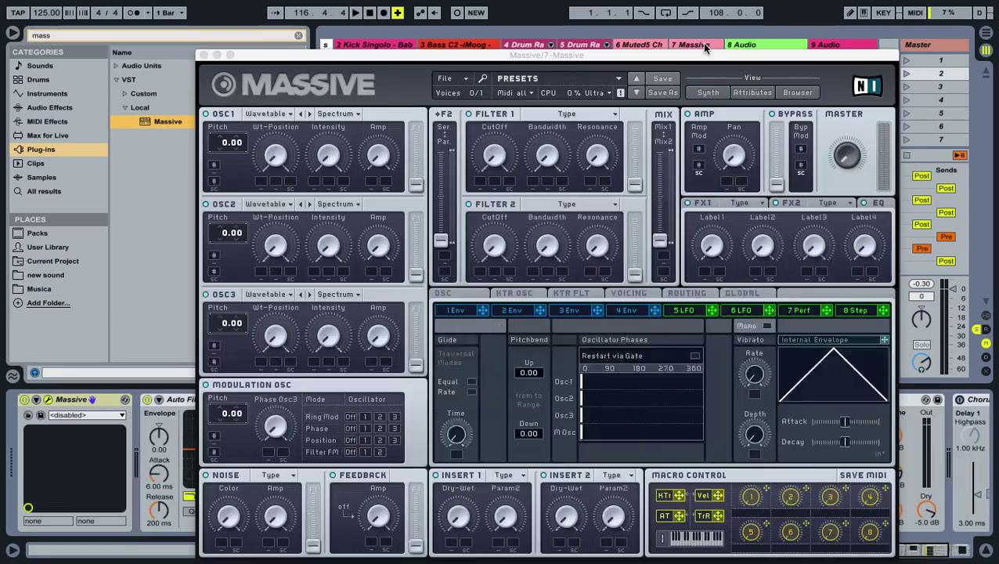
Step: Filter Massive's sound browser to the Massive Exp. 1 bank and the Dirty Lead subtype
{"action": "left_click", "coordinate": [797, 92]}
{"action": "left_click", "coordinate": [251, 256]}
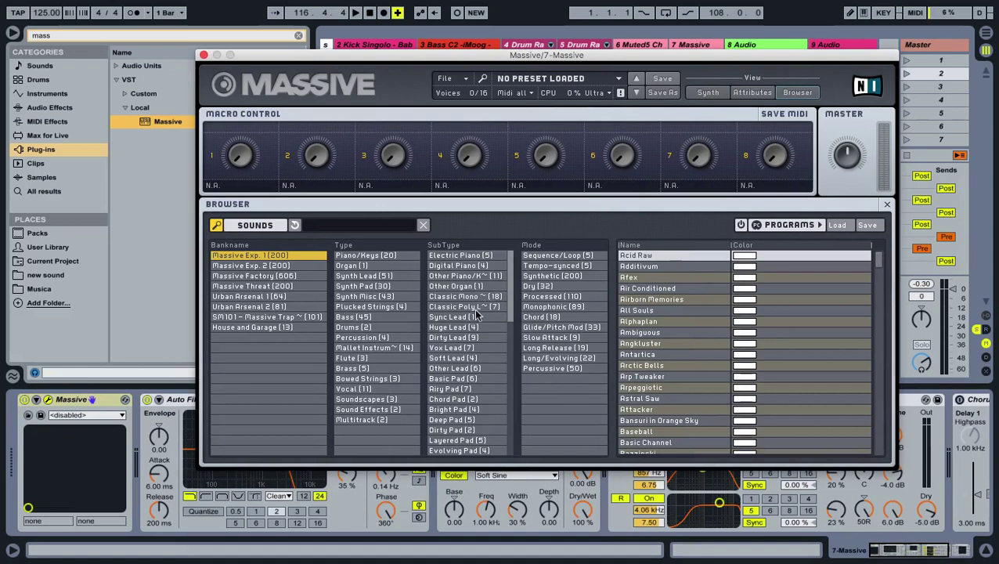
{"action": "left_click", "coordinate": [461, 337]}
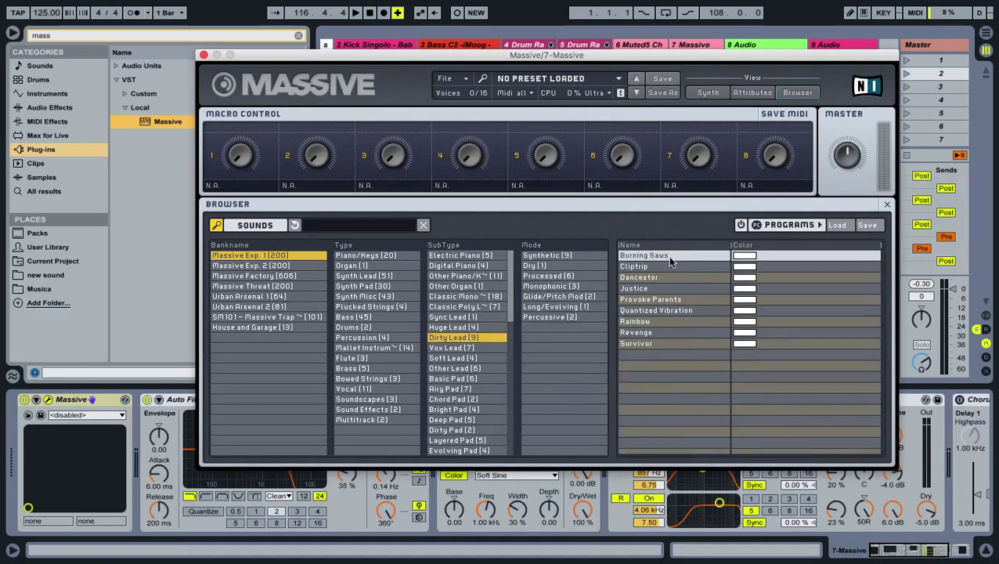
Step: Enable the computer MIDI keyboard and arm the Massive track for recording
{"action": "left_click_drag", "start_coordinate": [690, 62], "coordinate": [483, 71]}
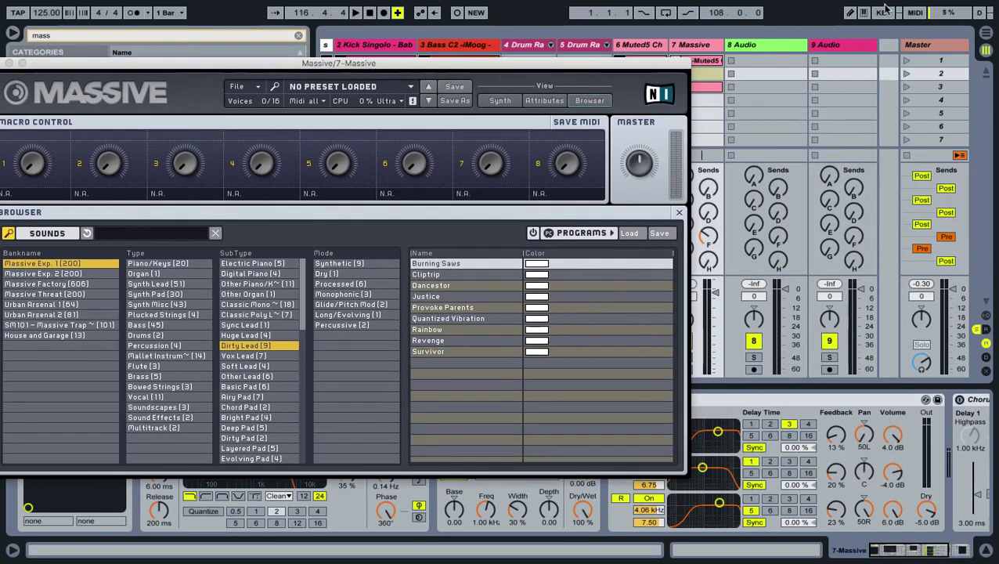
{"action": "left_click", "coordinate": [865, 14]}
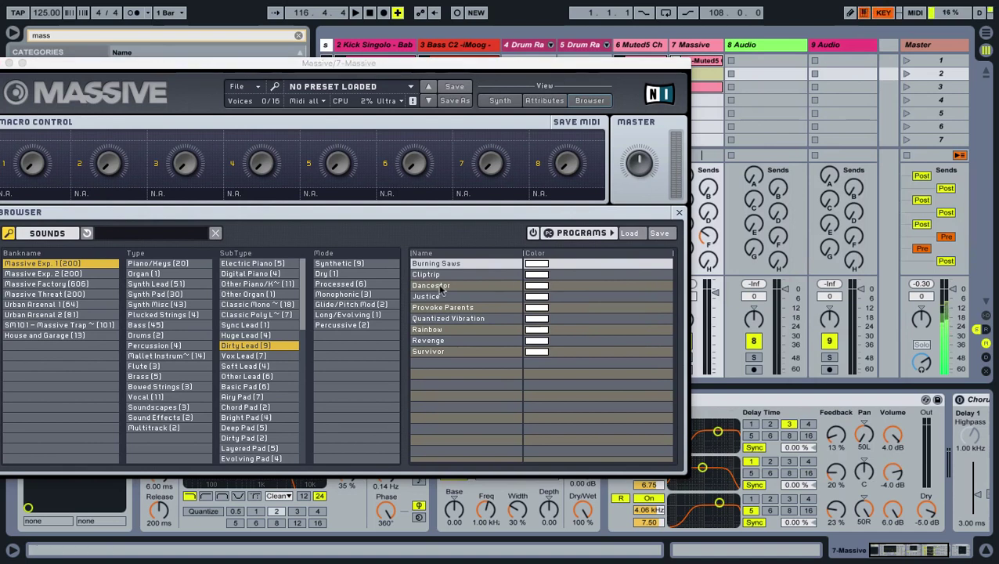
{"action": "left_click_drag", "start_coordinate": [336, 62], "coordinate": [210, 68]}
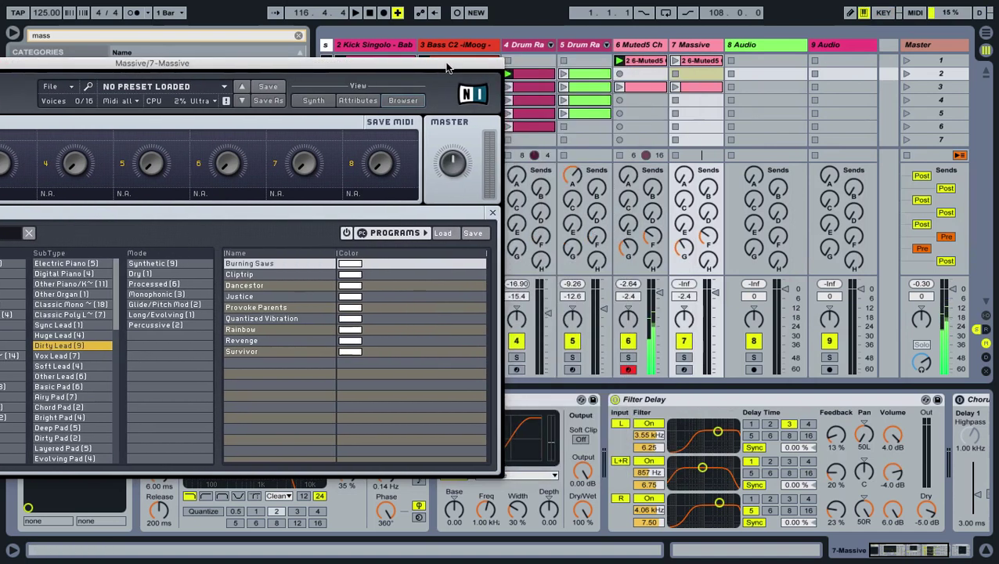
{"action": "left_click", "coordinate": [684, 368]}
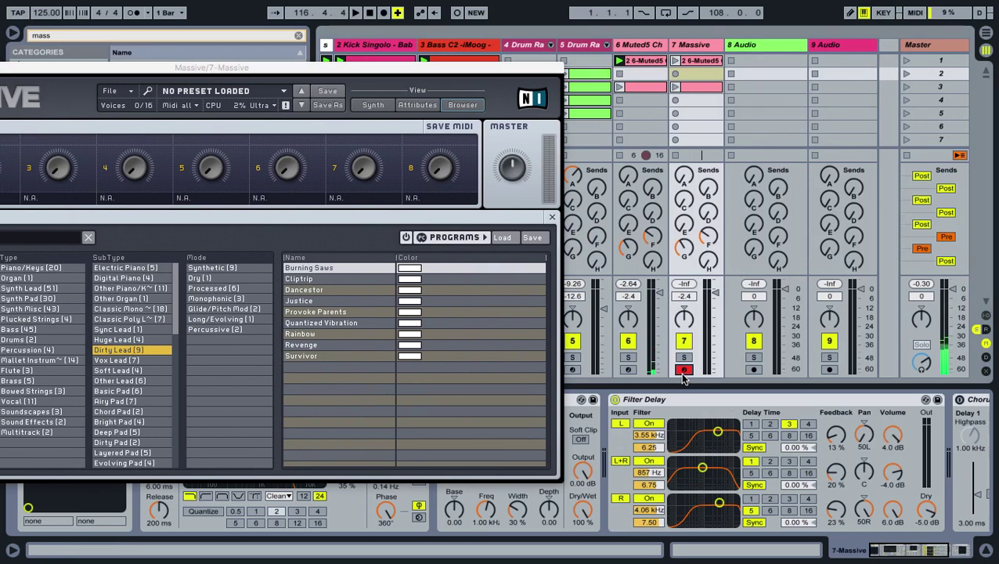
{"action": "left_click_drag", "start_coordinate": [335, 72], "coordinate": [496, 72]}
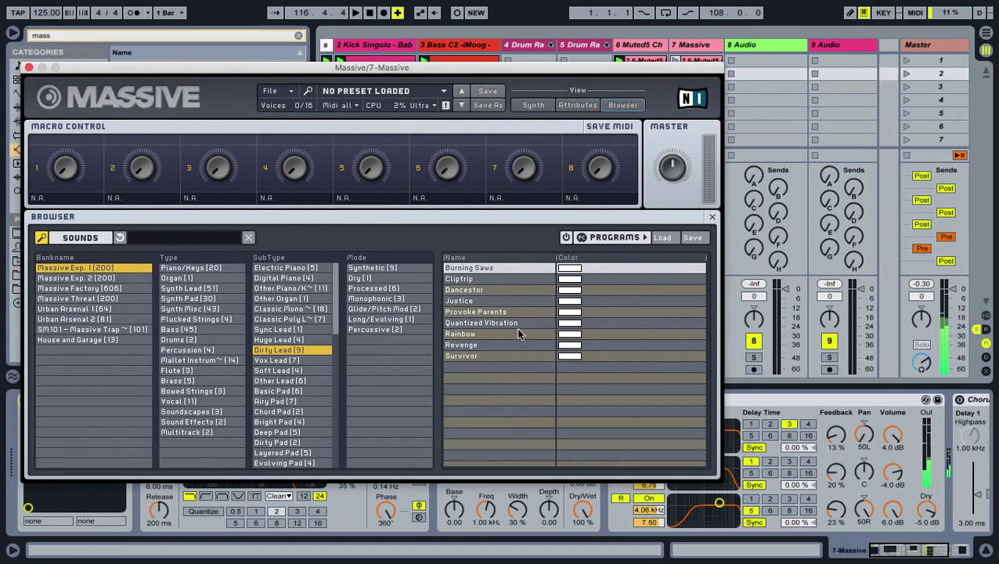
Step: Load the Cliptrip preset in Massive and switch off the Filter Delay on the Massive track
{"action": "left_click", "coordinate": [462, 279]}
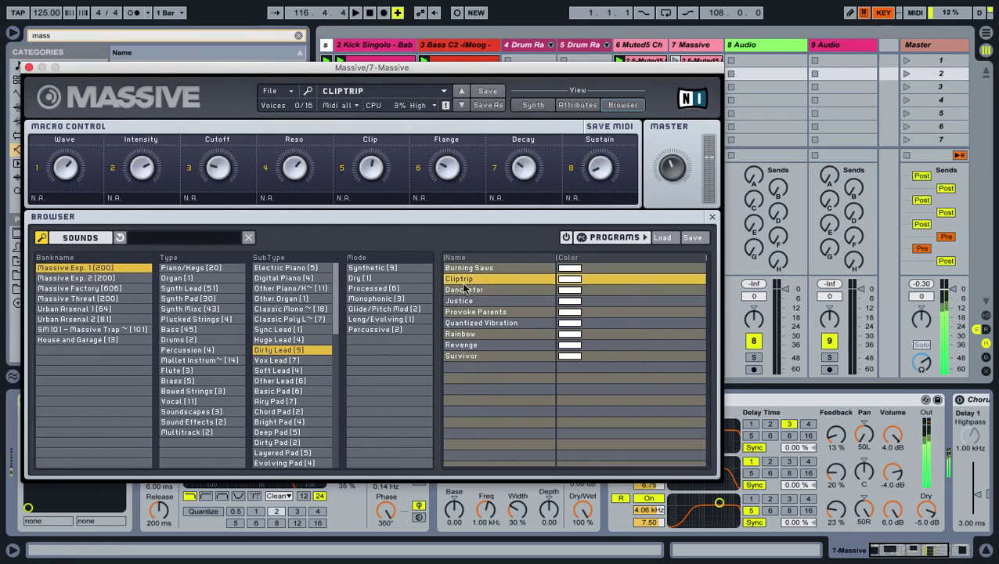
{"action": "left_click_drag", "start_coordinate": [642, 68], "coordinate": [401, 68]}
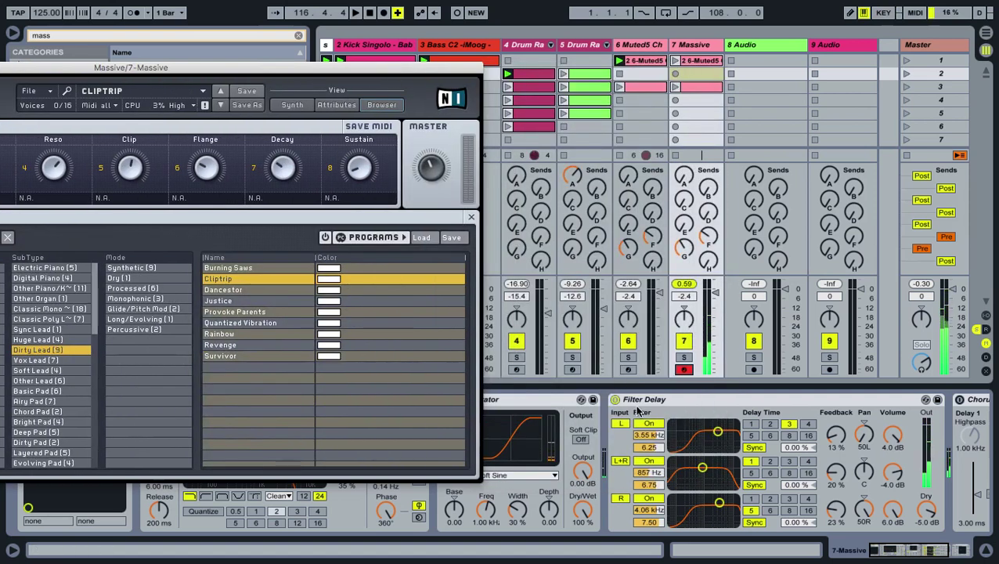
{"action": "left_click", "coordinate": [615, 399]}
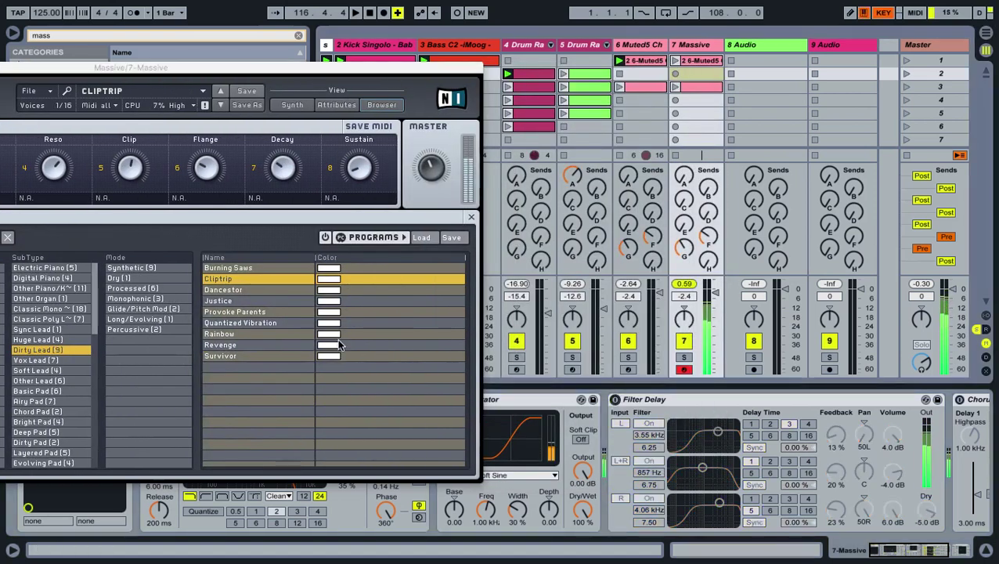
Step: Audition the Dirty Lead presets from Justice through Provoke Parents and Quantized Vibration to Survivor
{"action": "left_click", "coordinate": [221, 300]}
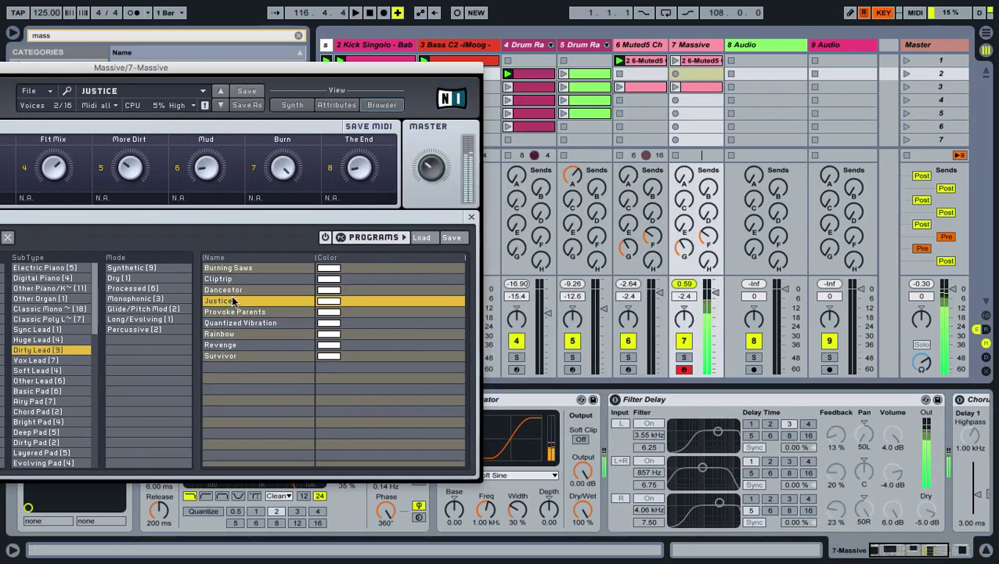
{"action": "key", "text": "Down"}
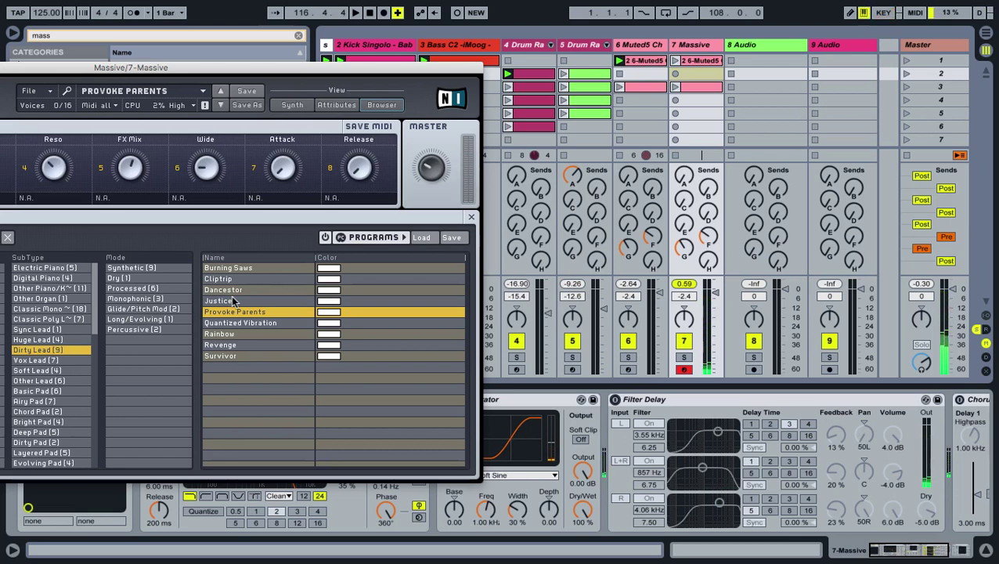
{"action": "key", "text": "Down"}
{"action": "key", "text": "Down"}
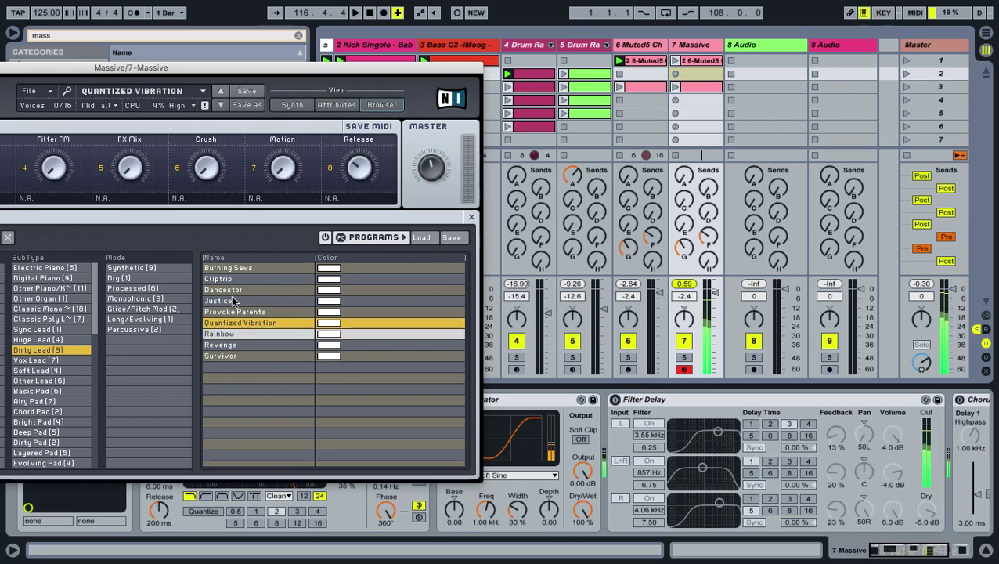
{"action": "key", "text": "Down"}
{"action": "key", "text": "Down"}
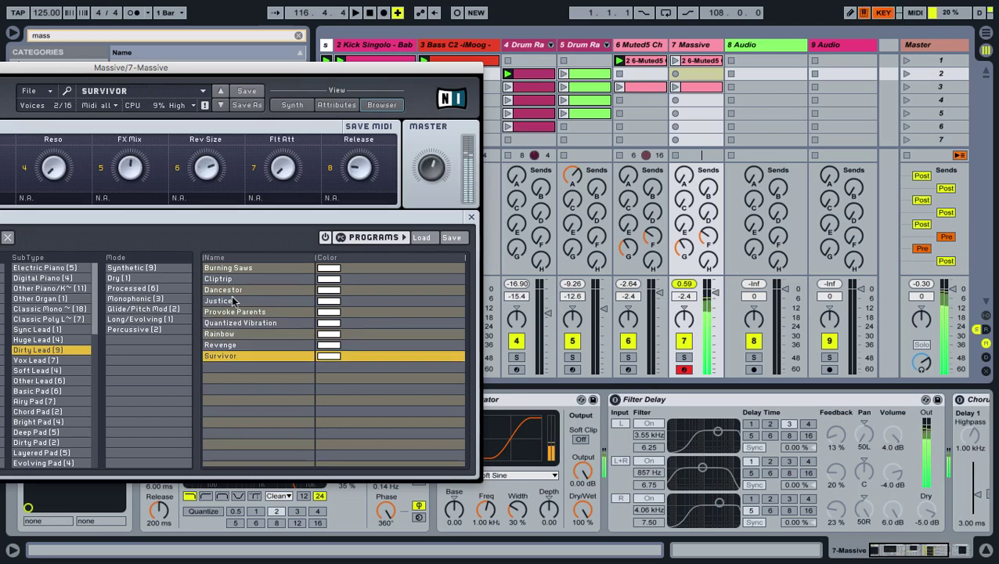
Step: Turn sends F and G fully down on the Massive track and lower its volume to -8.9 dB
{"action": "left_click_drag", "start_coordinate": [208, 77], "coordinate": [393, 76]}
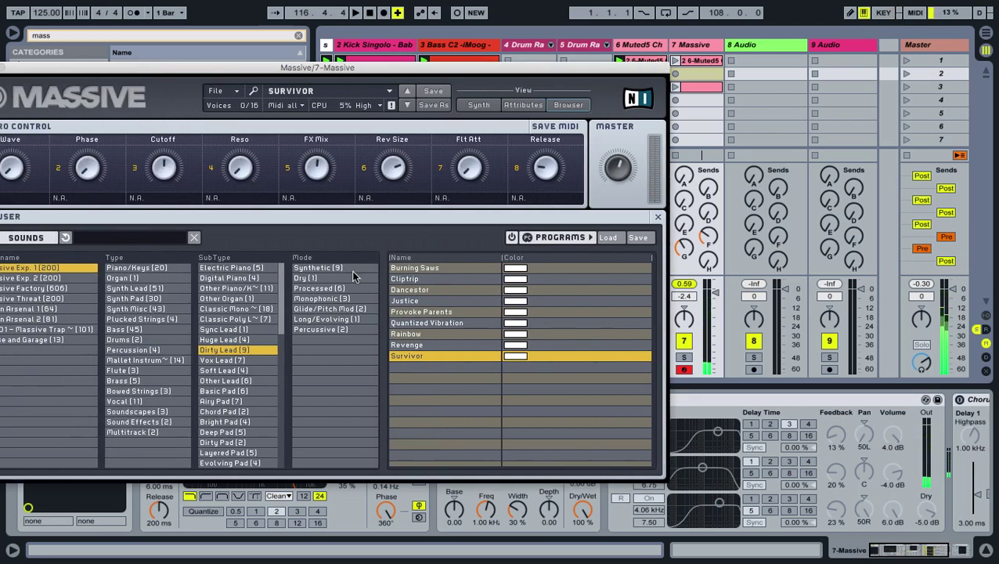
{"action": "left_click_drag", "start_coordinate": [642, 79], "coordinate": [595, 78]}
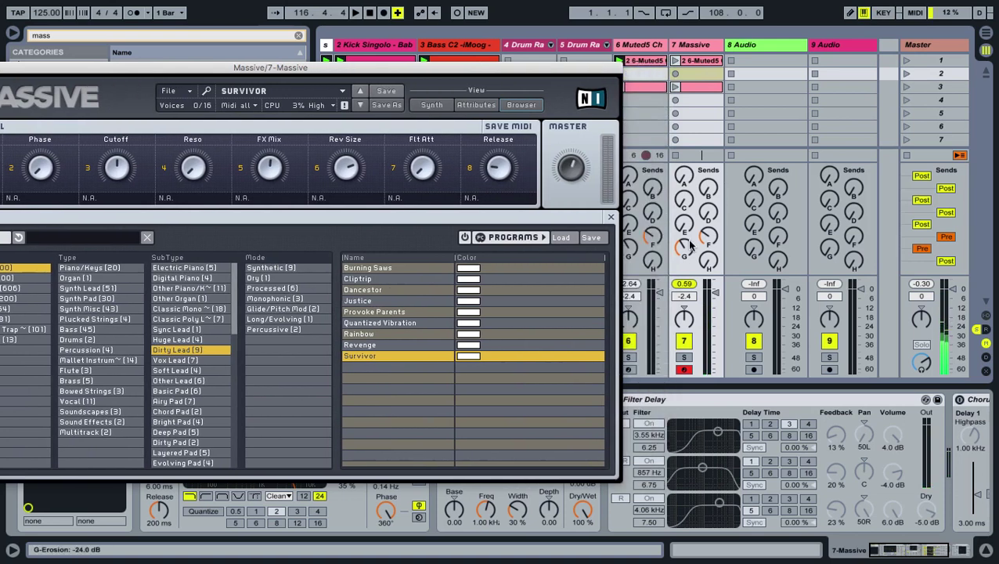
{"action": "left_click", "coordinate": [714, 233]}
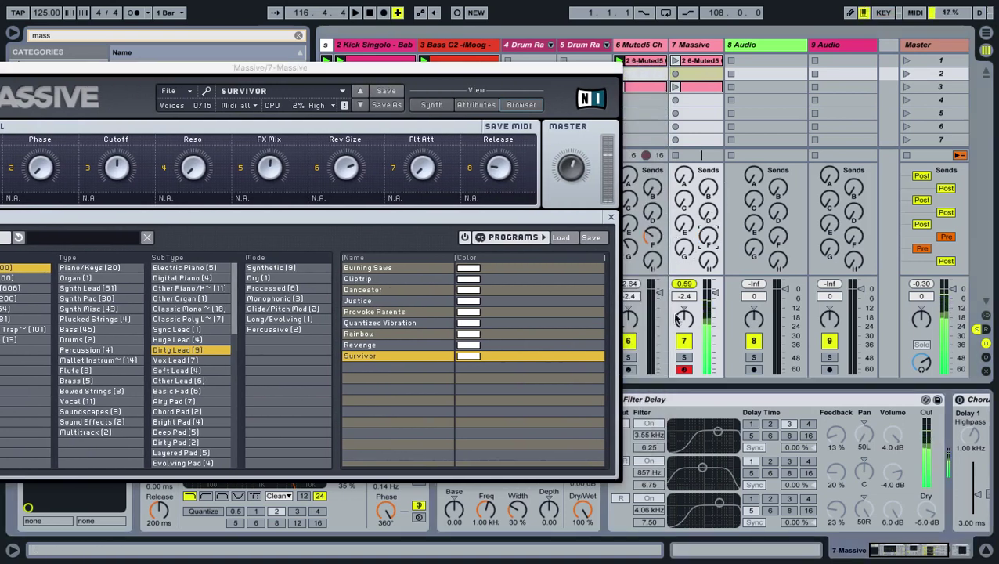
{"action": "left_click_drag", "start_coordinate": [714, 293], "coordinate": [715, 305]}
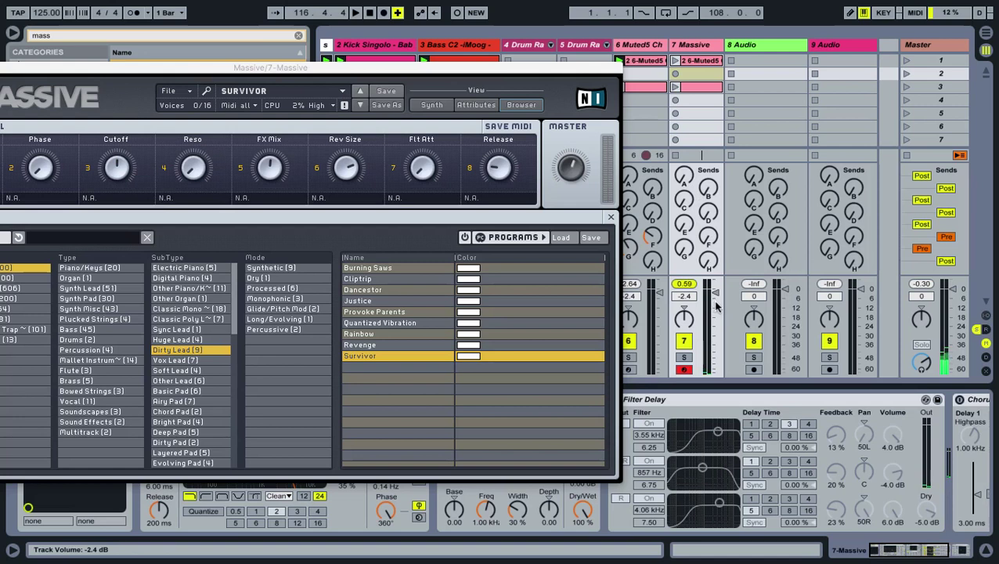
Step: Audition Massive's Bass presets, including Attacker, DX Bass, Idle Stroke, Knarzquadrat, Phobos, Moped Gang and Piston Stroke
{"action": "left_click", "coordinate": [88, 330]}
{"action": "left_click", "coordinate": [357, 280]}
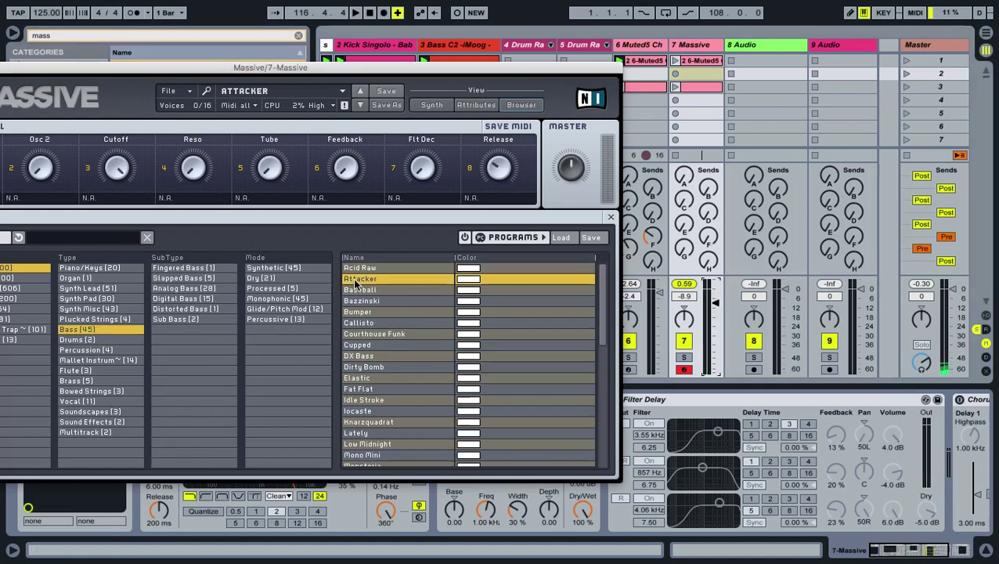
{"action": "left_click", "coordinate": [412, 356]}
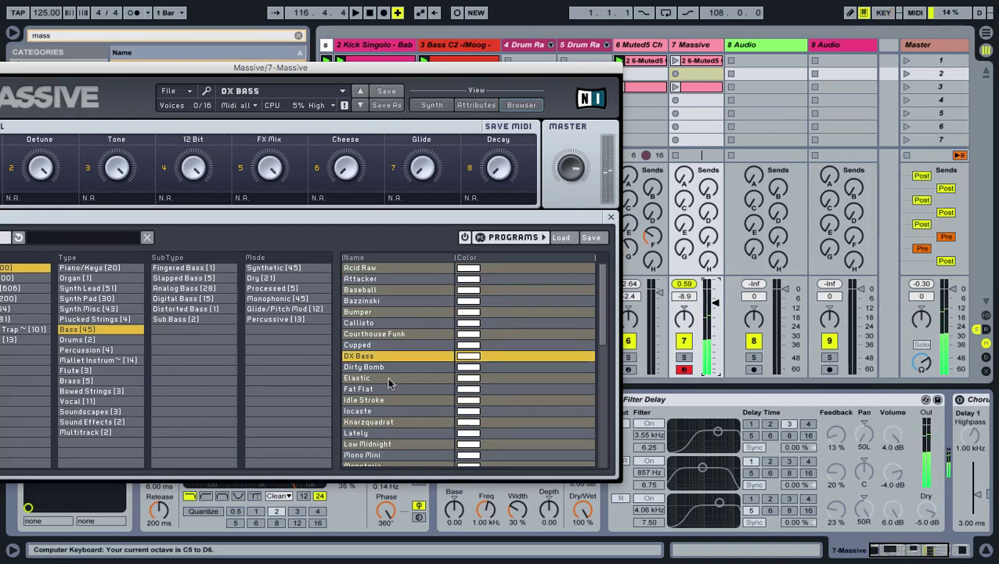
{"action": "left_click", "coordinate": [387, 400]}
{"action": "left_click", "coordinate": [376, 422]}
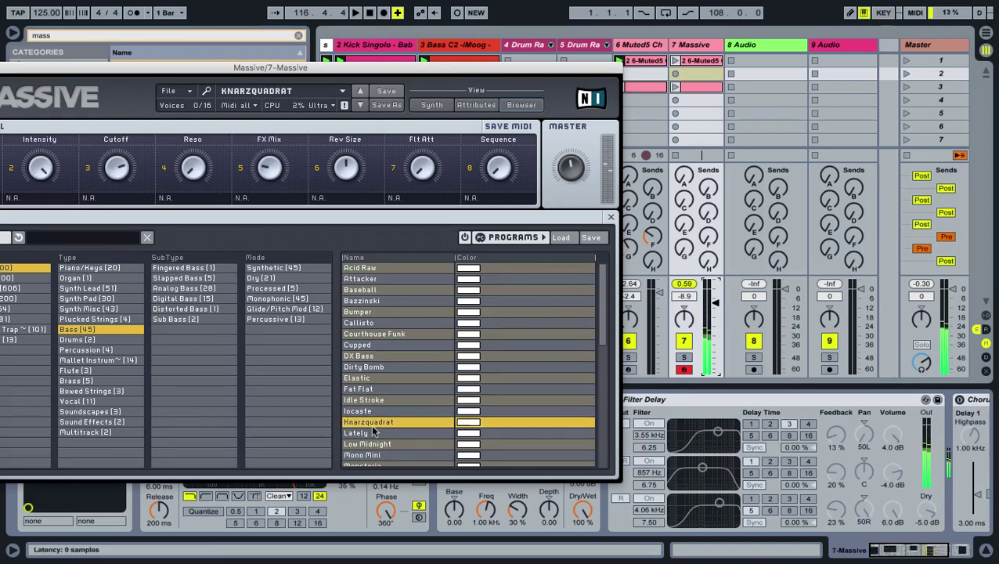
{"action": "scroll", "coordinate": [374, 429], "scroll_direction": "down", "scroll_amount": 3}
{"action": "left_click", "coordinate": [372, 428]}
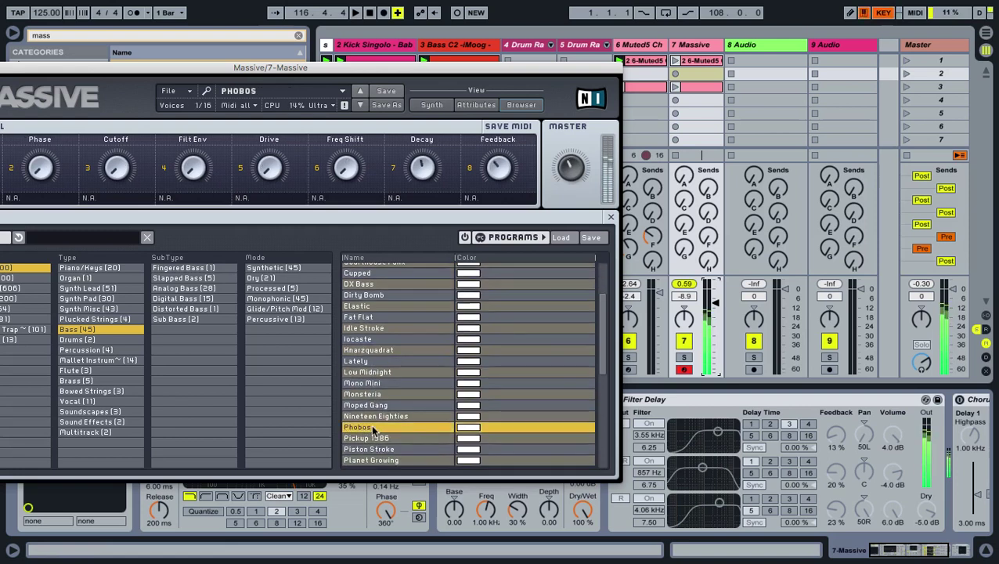
{"action": "left_click", "coordinate": [365, 406]}
{"action": "scroll", "coordinate": [384, 438], "scroll_direction": "down", "scroll_amount": 1}
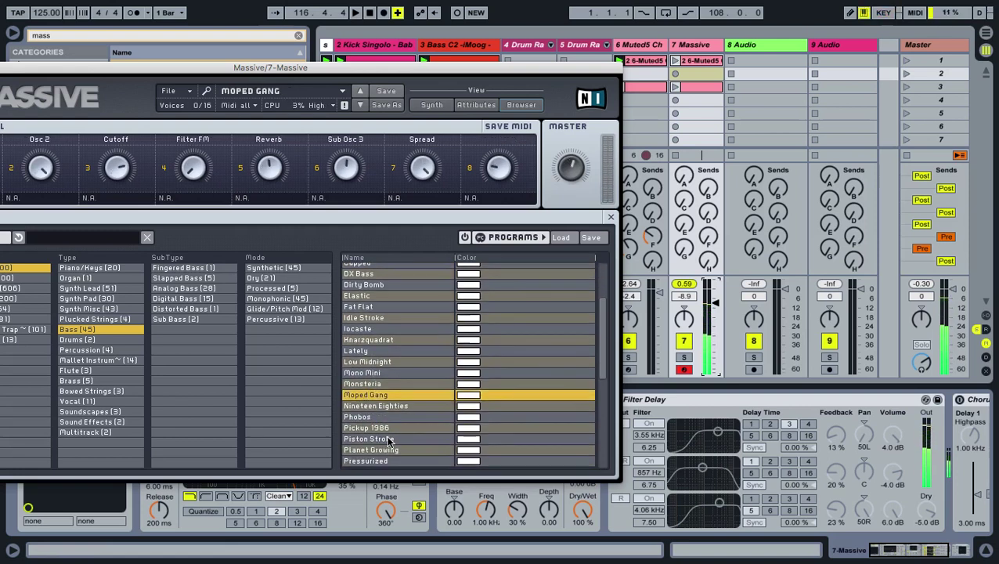
{"action": "left_click", "coordinate": [386, 438]}
{"action": "scroll", "coordinate": [388, 440], "scroll_direction": "down", "scroll_amount": 1}
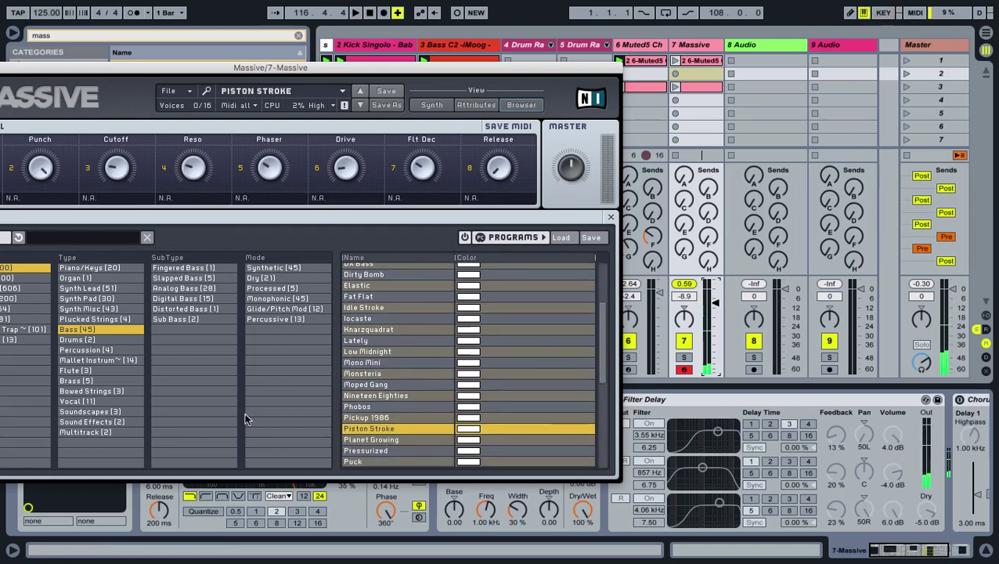
Step: Audition Massive's Synth Lead presets, including Bursted Flute, Cocoon Discovery, Fairy Vox, Februation, Quantized Vibration and Rainbow
{"action": "left_click_drag", "start_coordinate": [67, 71], "coordinate": [166, 70]}
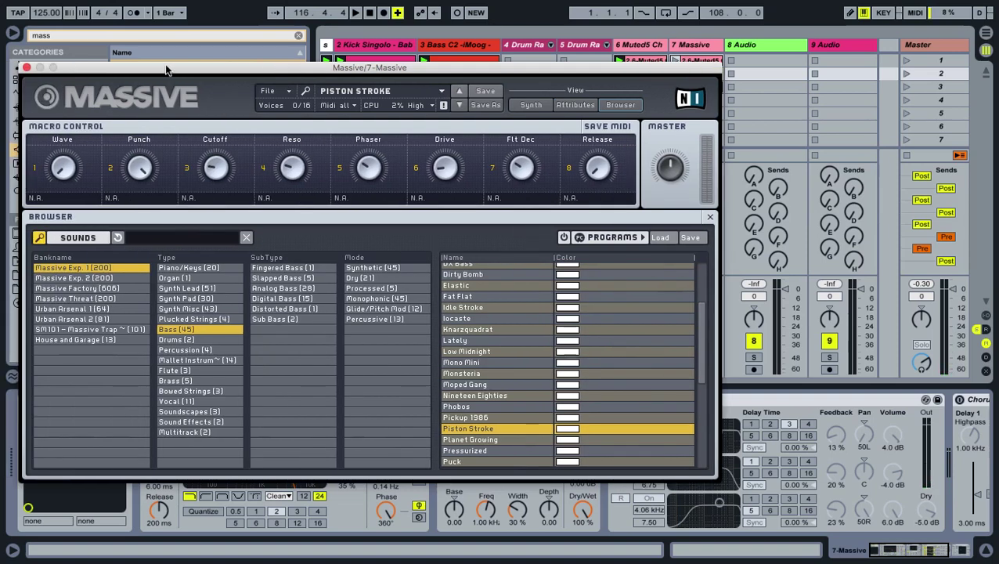
{"action": "left_click", "coordinate": [184, 289]}
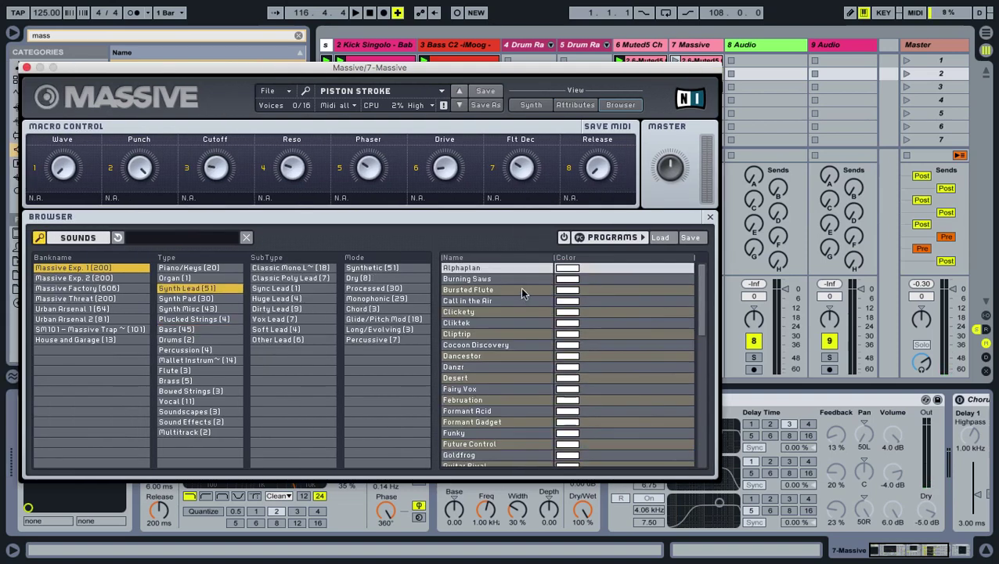
{"action": "left_click", "coordinate": [486, 290]}
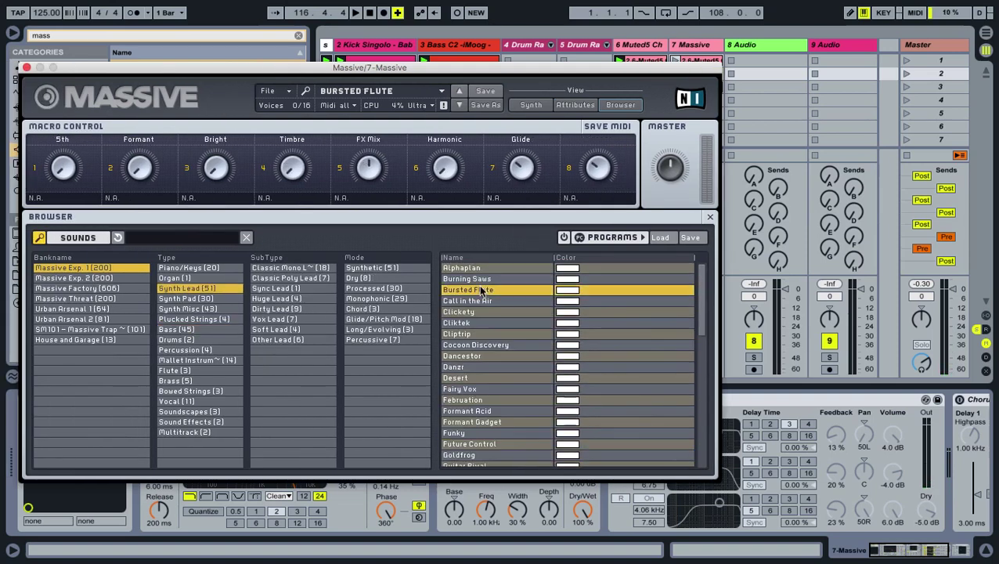
{"action": "left_click", "coordinate": [481, 348]}
{"action": "left_click", "coordinate": [474, 388]}
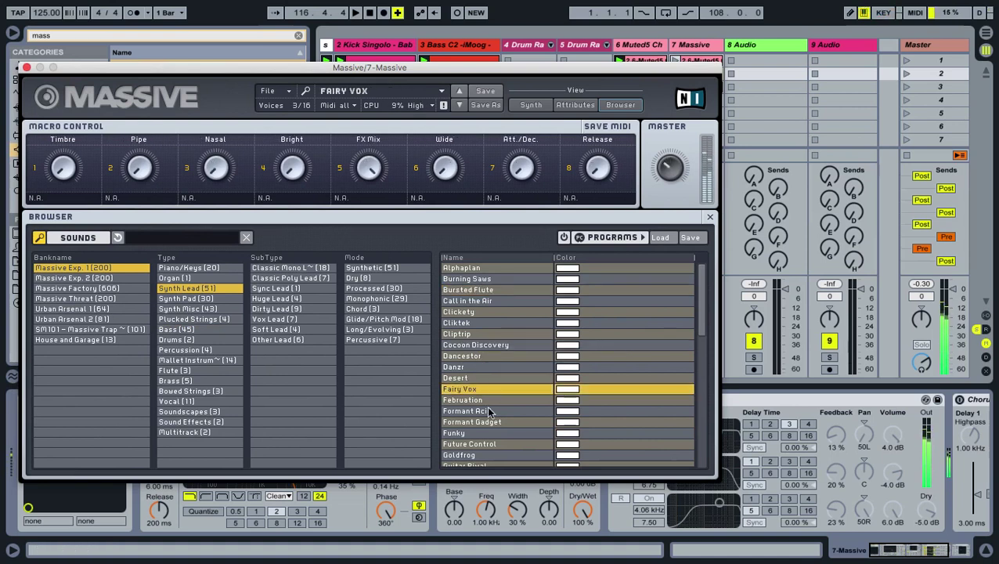
{"action": "left_click", "coordinate": [484, 400]}
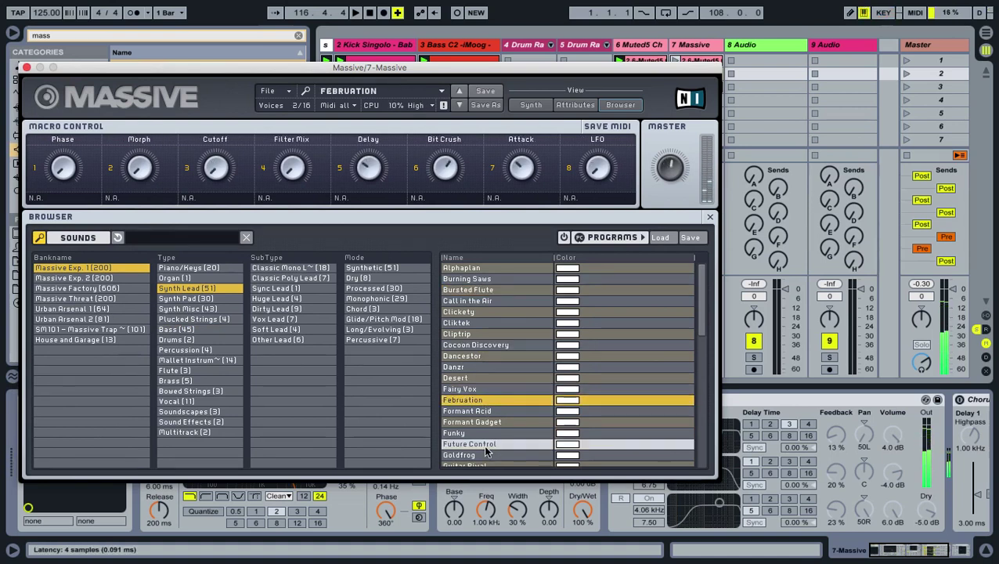
{"action": "left_click", "coordinate": [483, 444]}
{"action": "scroll", "coordinate": [483, 444], "scroll_direction": "down", "scroll_amount": 5}
{"action": "left_click", "coordinate": [480, 433]}
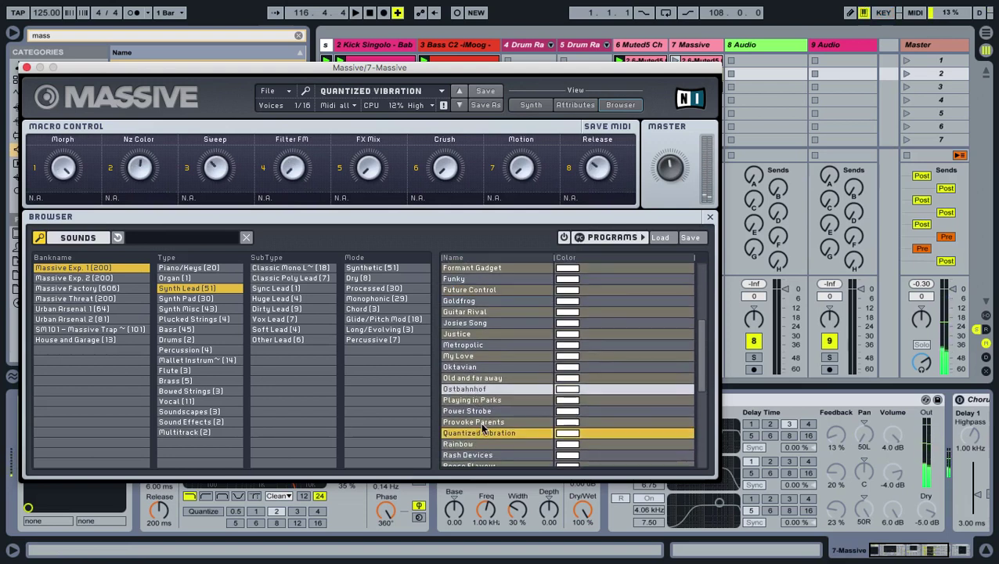
{"action": "left_click", "coordinate": [482, 448]}
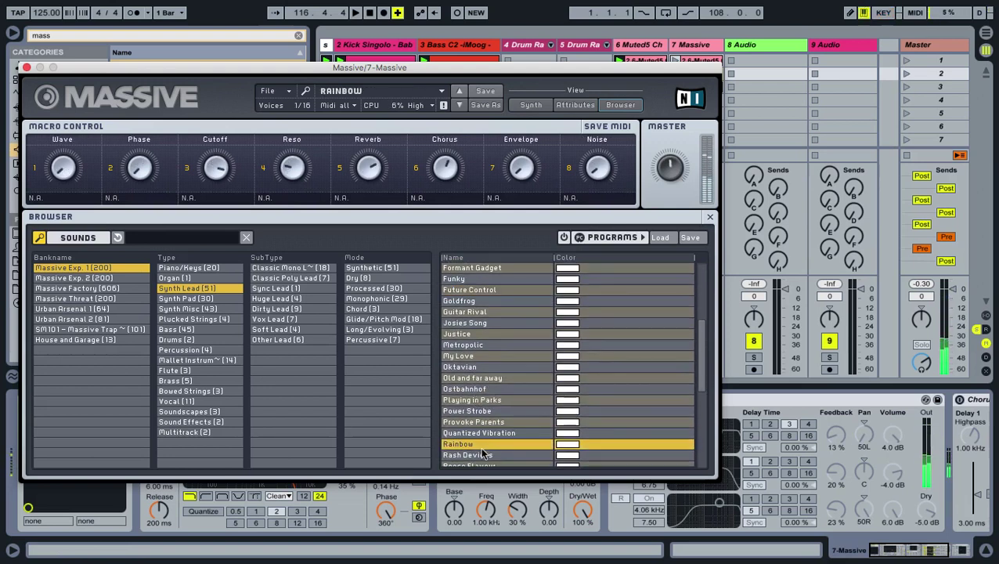
Step: Try the Moonlight Plucking preset from Massive's Plucked Strings and load Exo Plug
{"action": "left_click", "coordinate": [199, 320]}
{"action": "left_click", "coordinate": [473, 278]}
{"action": "left_click", "coordinate": [470, 290]}
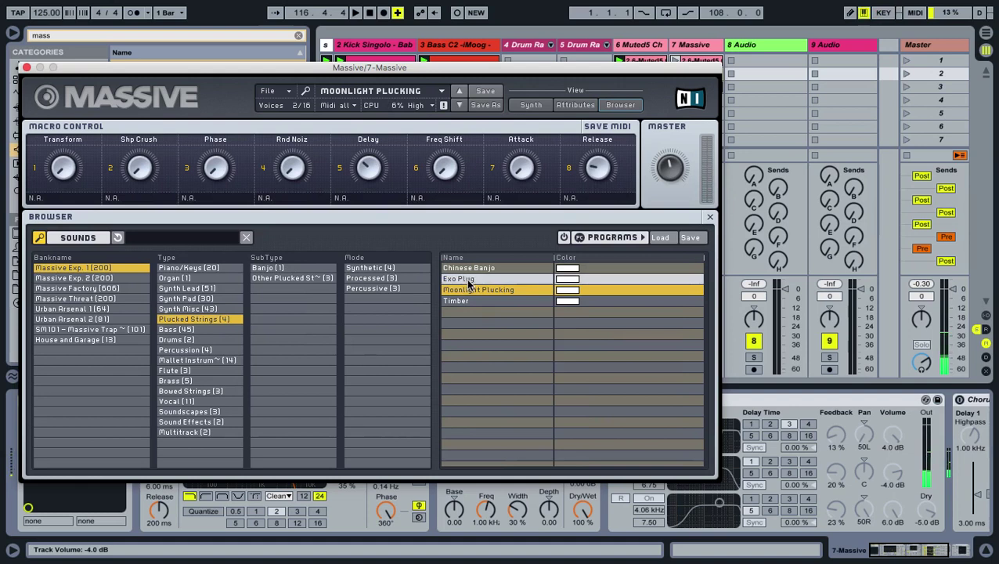
{"action": "left_click", "coordinate": [470, 279]}
Step: Examine the oscillator, filter and effect settings of the Exo Plug preset, and close the Massive plug-in window
{"action": "left_click", "coordinate": [526, 106]}
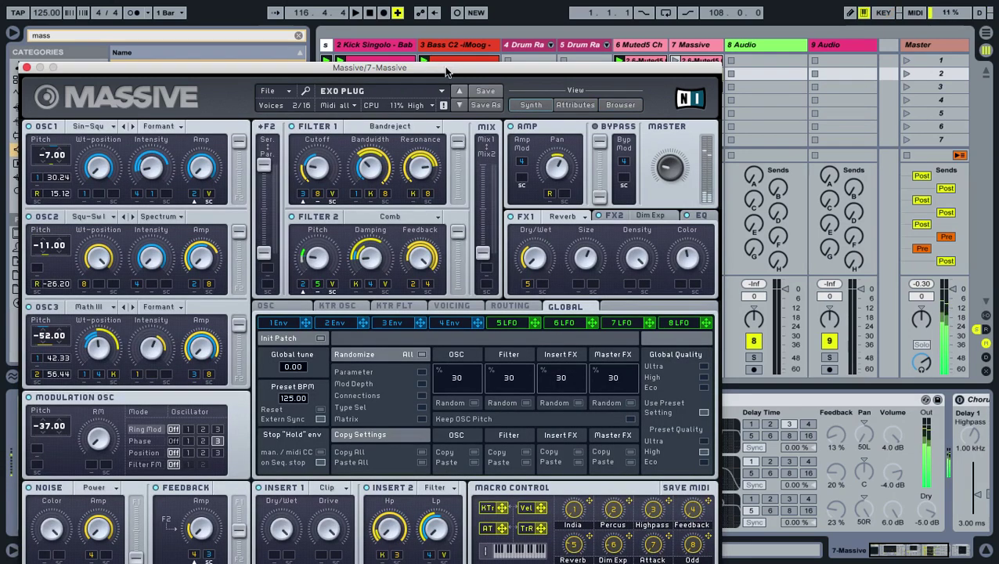
{"action": "left_click_drag", "start_coordinate": [415, 72], "coordinate": [93, 72]}
{"action": "left_click_drag", "start_coordinate": [244, 69], "coordinate": [47, 69]}
{"action": "left_click", "coordinate": [296, 400]}
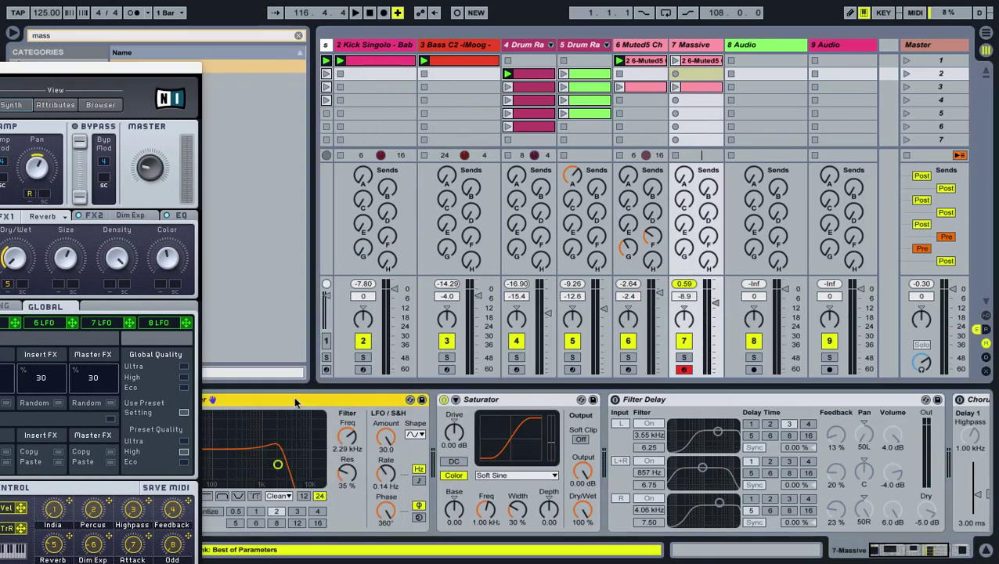
{"action": "left_click_drag", "start_coordinate": [122, 65], "coordinate": [16, 72]}
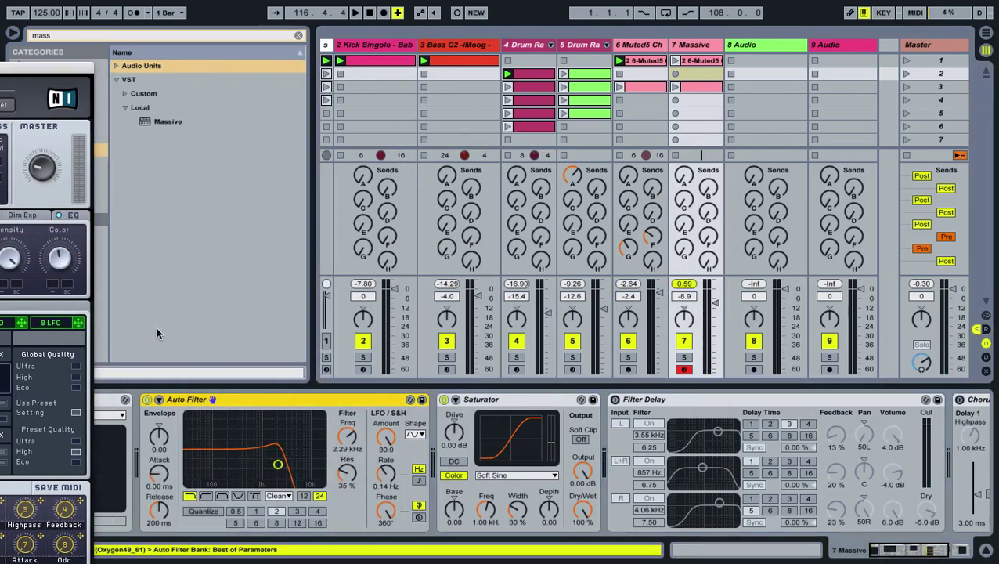
{"action": "left_click_drag", "start_coordinate": [48, 68], "coordinate": [556, 72]}
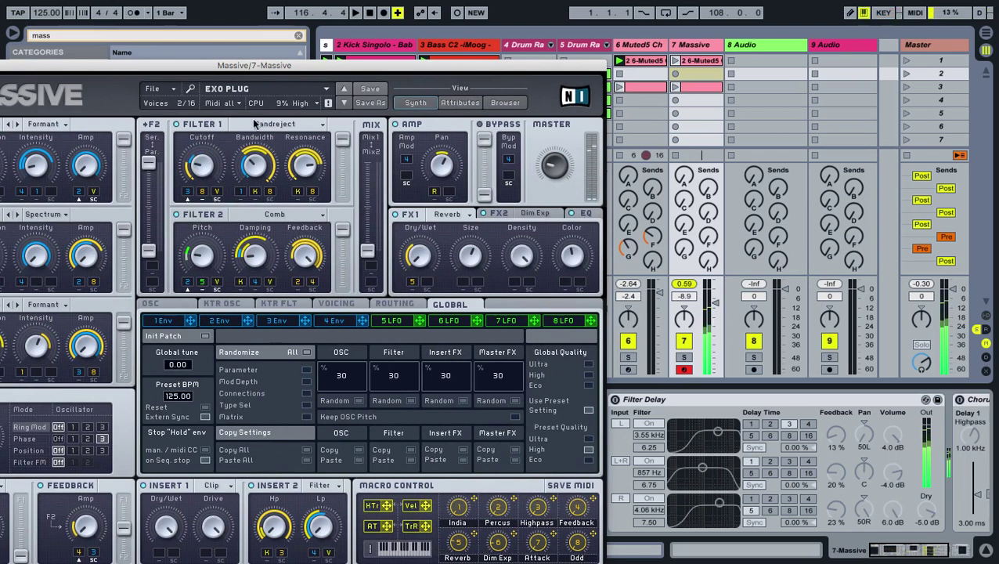
{"action": "left_click_drag", "start_coordinate": [262, 70], "coordinate": [446, 69]}
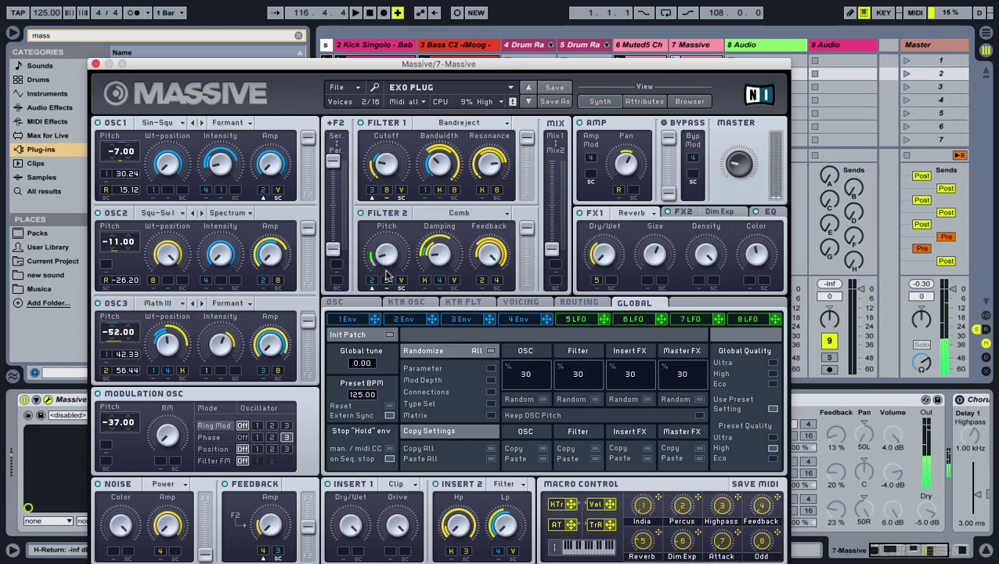
{"action": "left_click", "coordinate": [689, 101]}
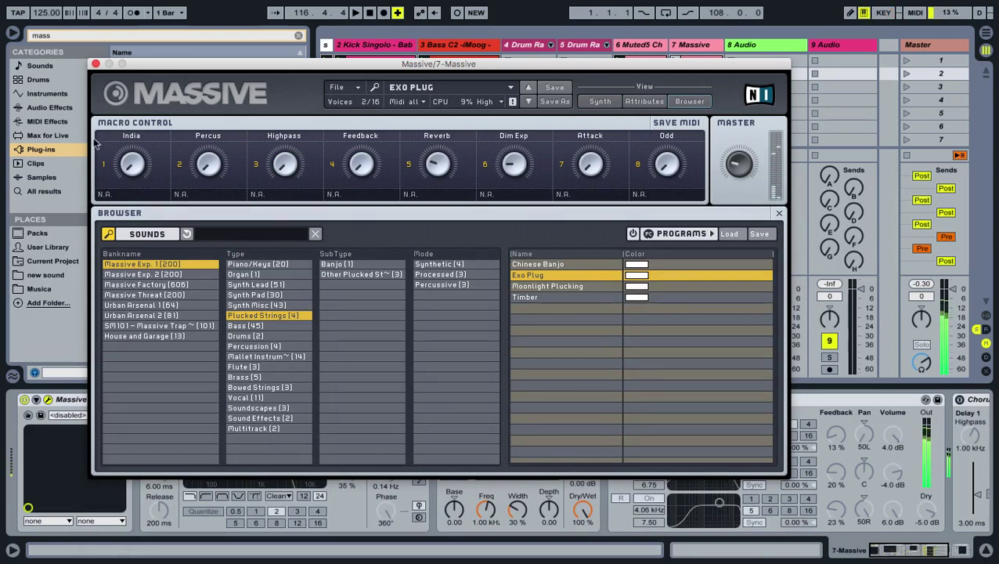
{"action": "left_click", "coordinate": [96, 64]}
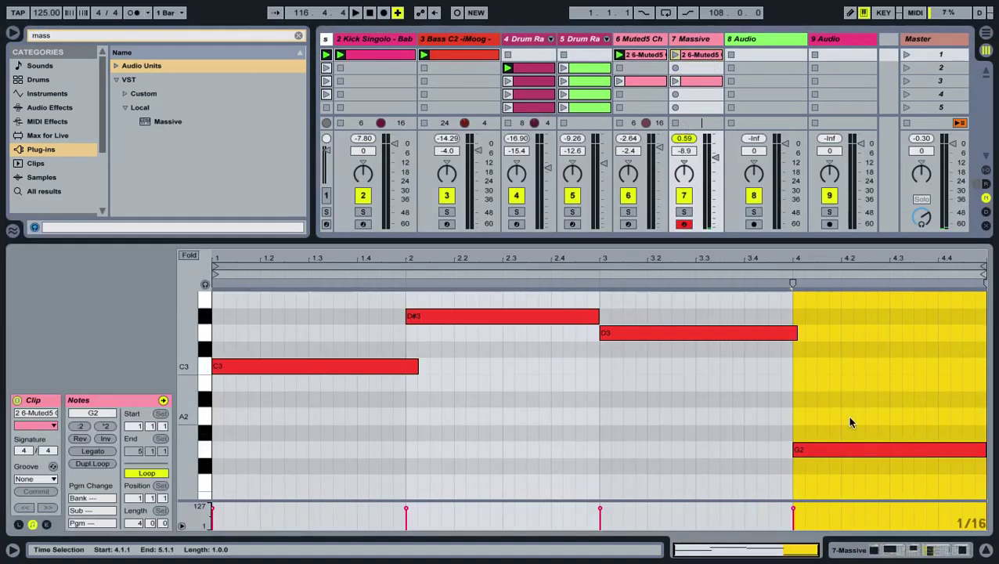
Step: Shift all notes in the Massive clip one sixteenth later, starting at 1.1.2, and launch the clip
{"action": "left_click", "coordinate": [851, 423]}
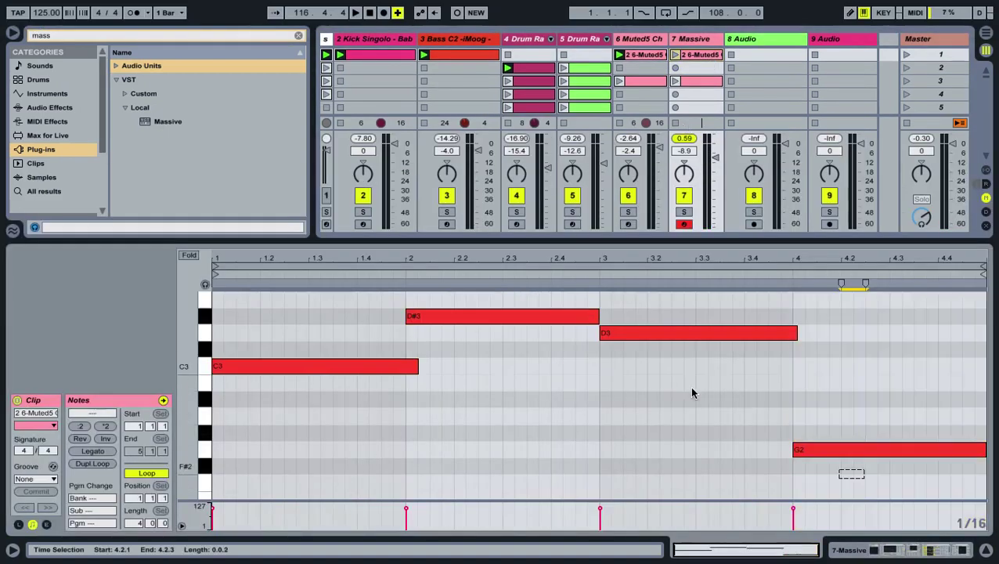
{"action": "key", "text": "ctrl+a"}
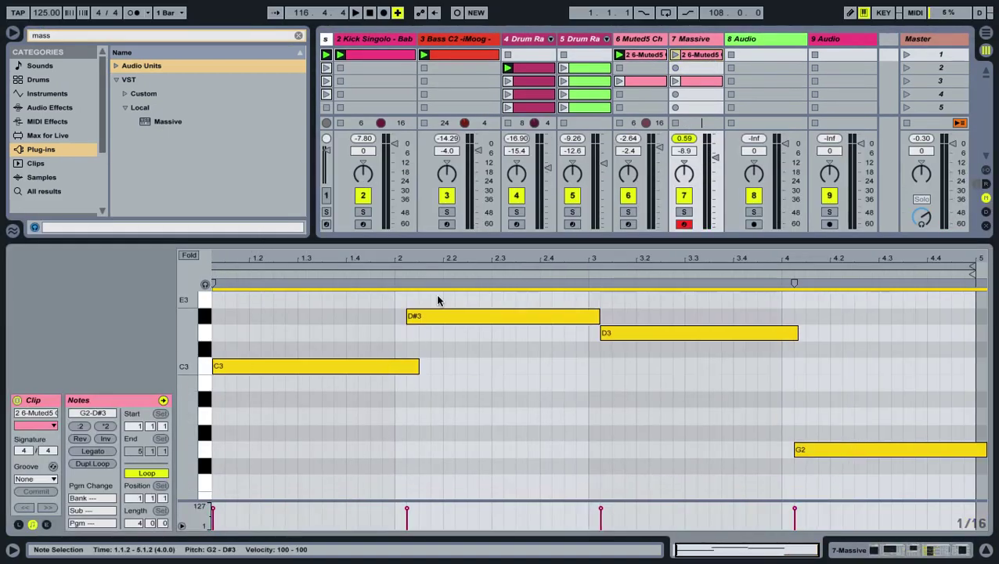
{"action": "left_click", "coordinate": [675, 55]}
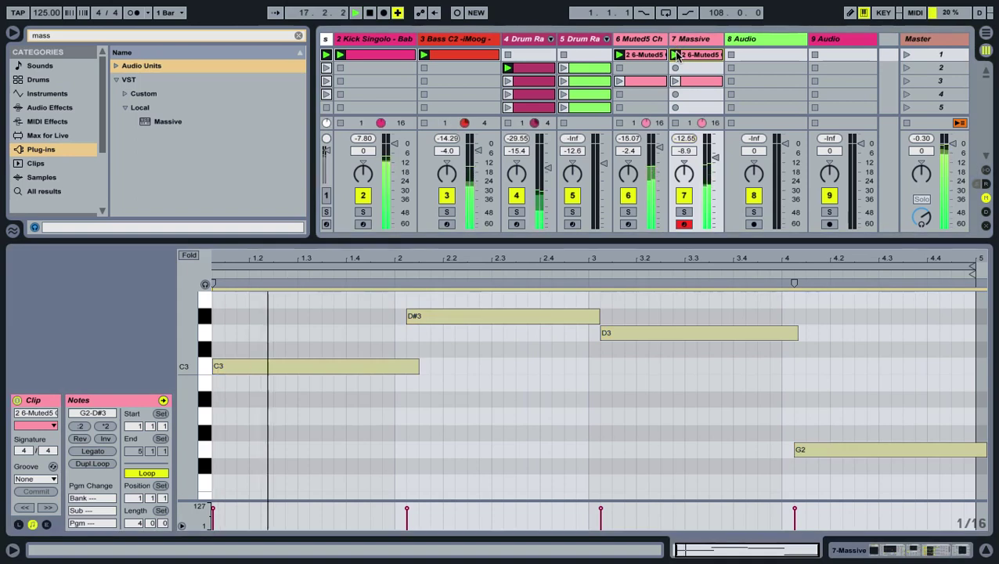
{"action": "left_click", "coordinate": [478, 260]}
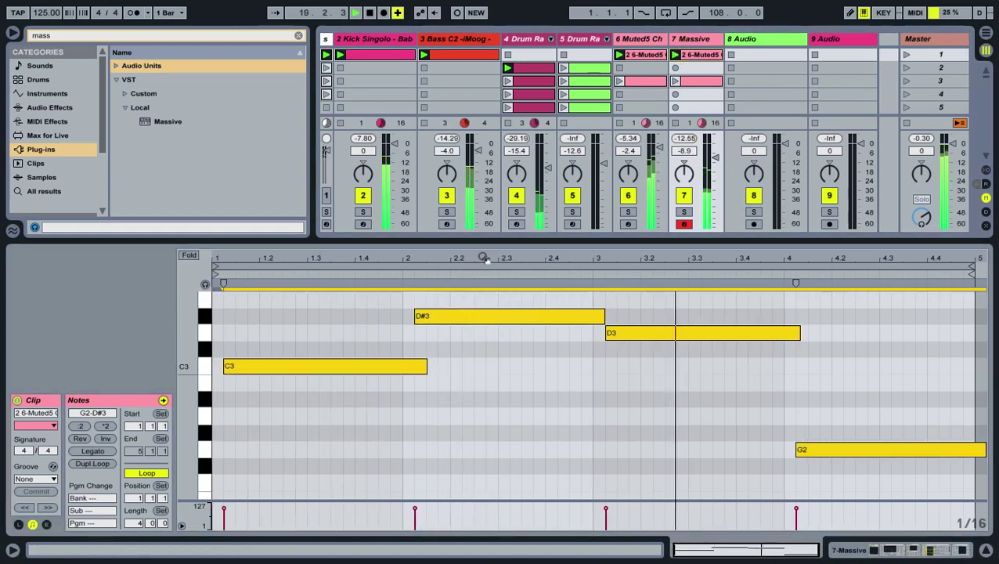
Step: Stop the Muted5 Chorus Pad clip and shorten the Massive clip's loop to its first three beats
{"action": "left_click", "coordinate": [618, 124]}
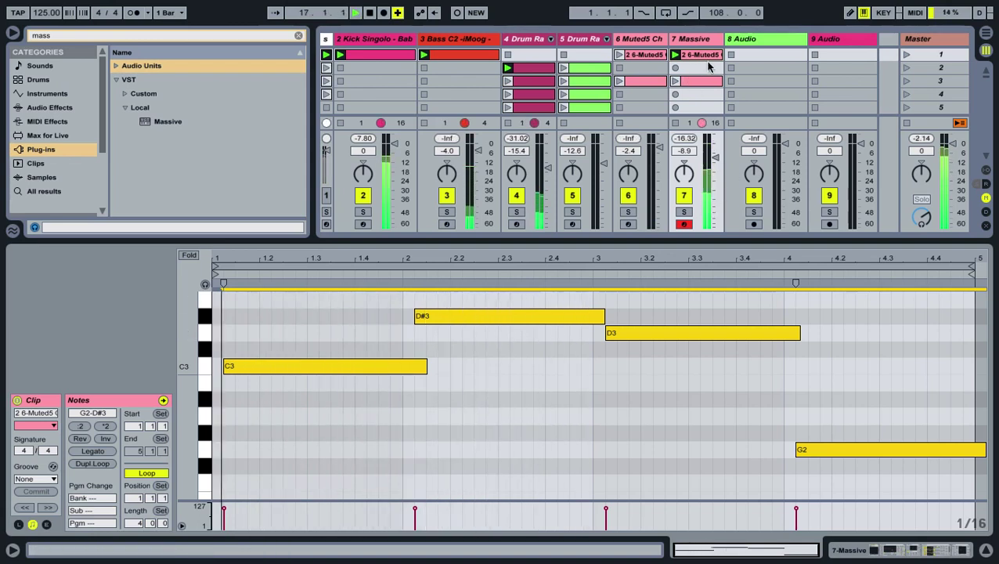
{"action": "left_click", "coordinate": [985, 551]}
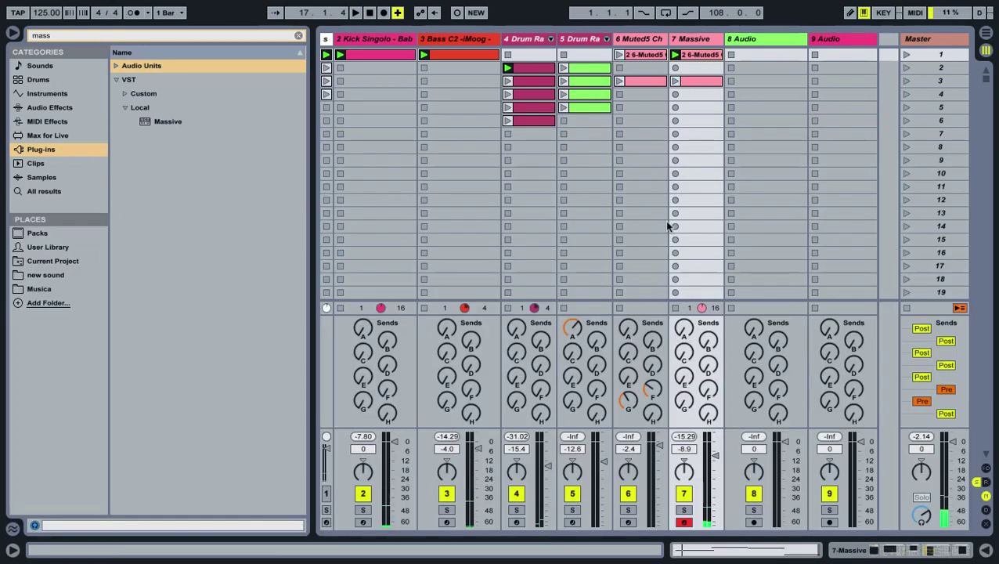
{"action": "double_click", "coordinate": [692, 56]}
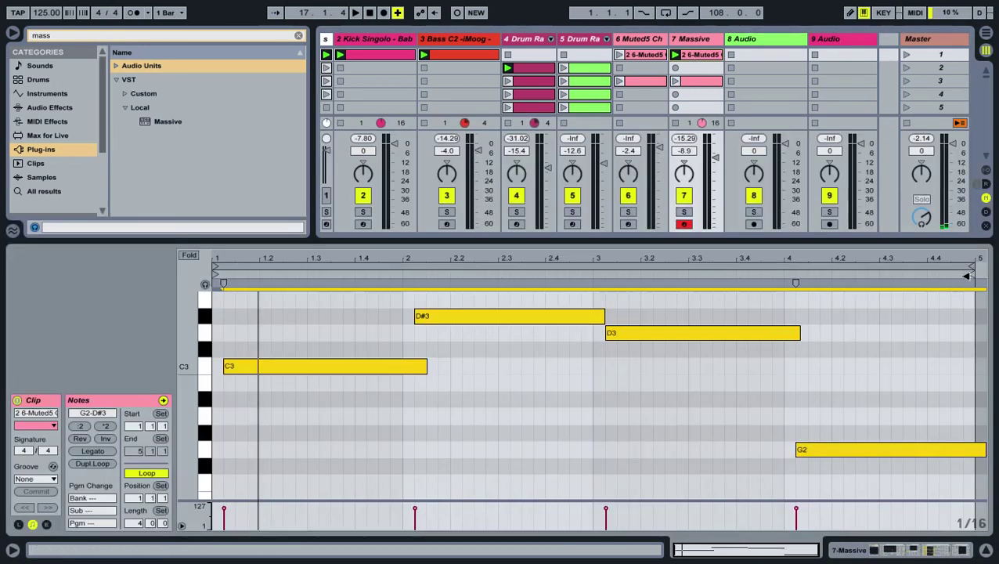
{"action": "left_click_drag", "start_coordinate": [970, 271], "coordinate": [355, 274]}
{"action": "left_click", "coordinate": [984, 551]}
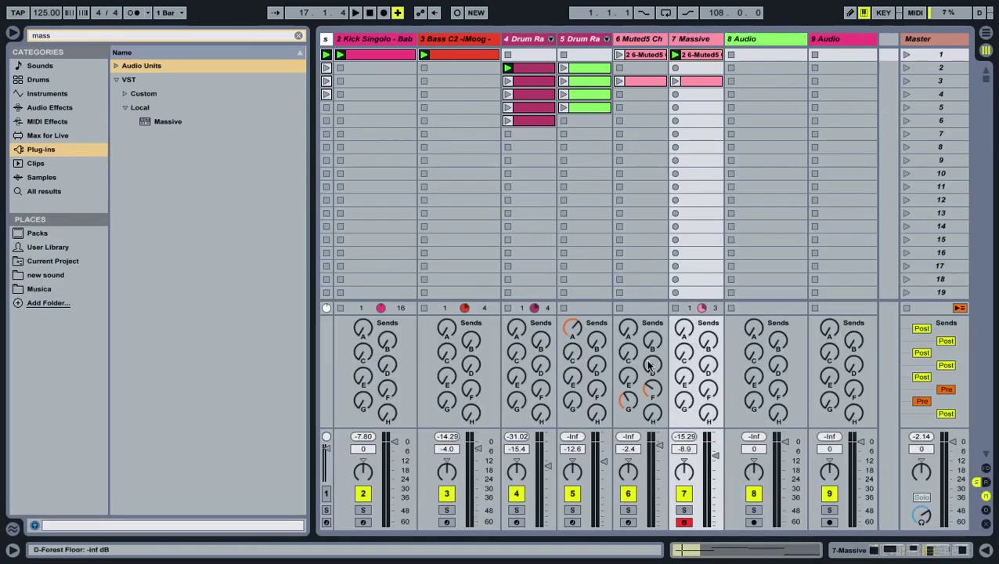
Step: Raise sends F and G on the Massive track during playback, with G at -42.0 dB, and stop its clip
{"action": "key", "text": "space"}
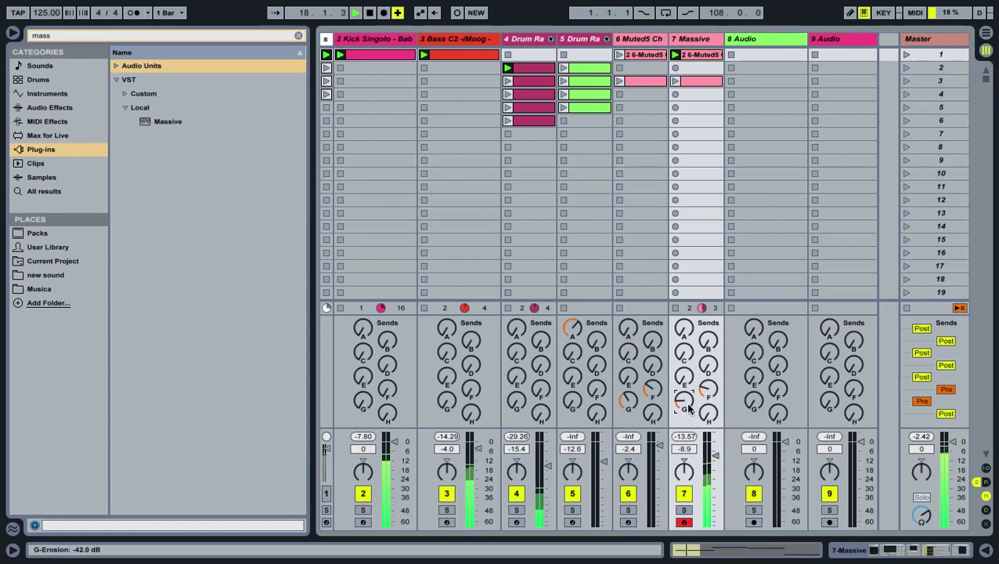
{"action": "left_click", "coordinate": [674, 308]}
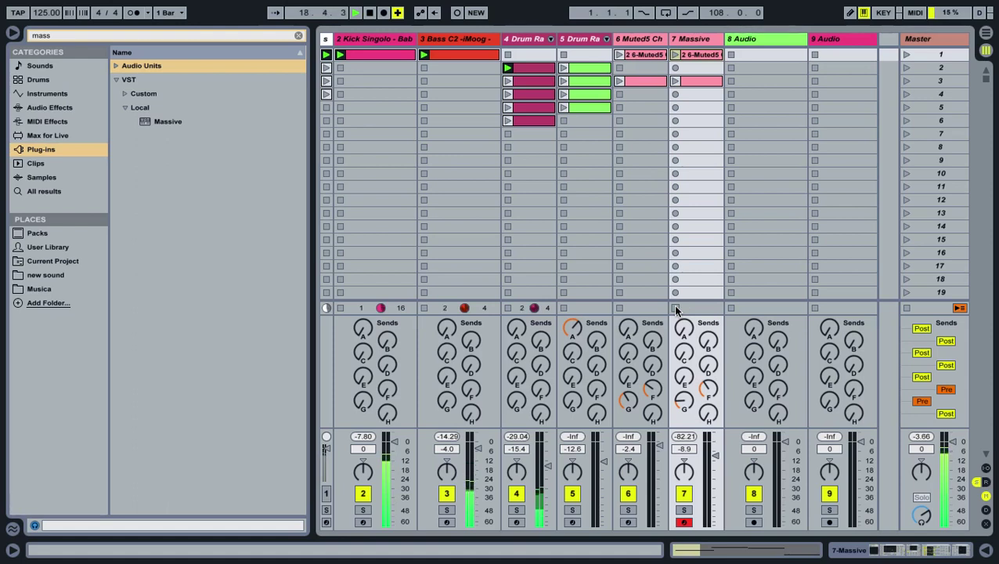
Step: Launch the row 3 drum clip on track 4, show its Drum Rack devices, and switch to the row 4 clip
{"action": "left_click", "coordinate": [508, 81]}
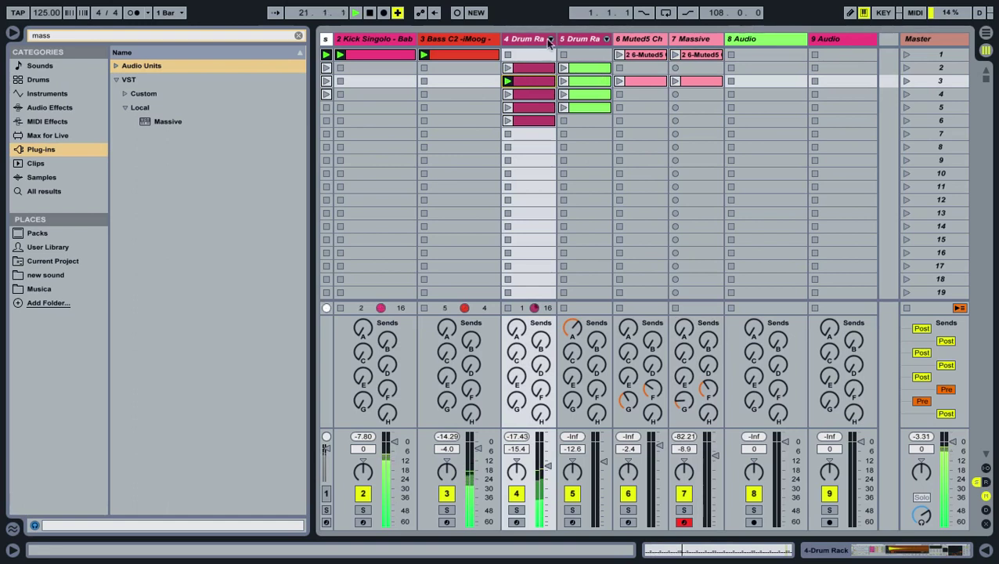
{"action": "key", "text": "ctrl+alt+l"}
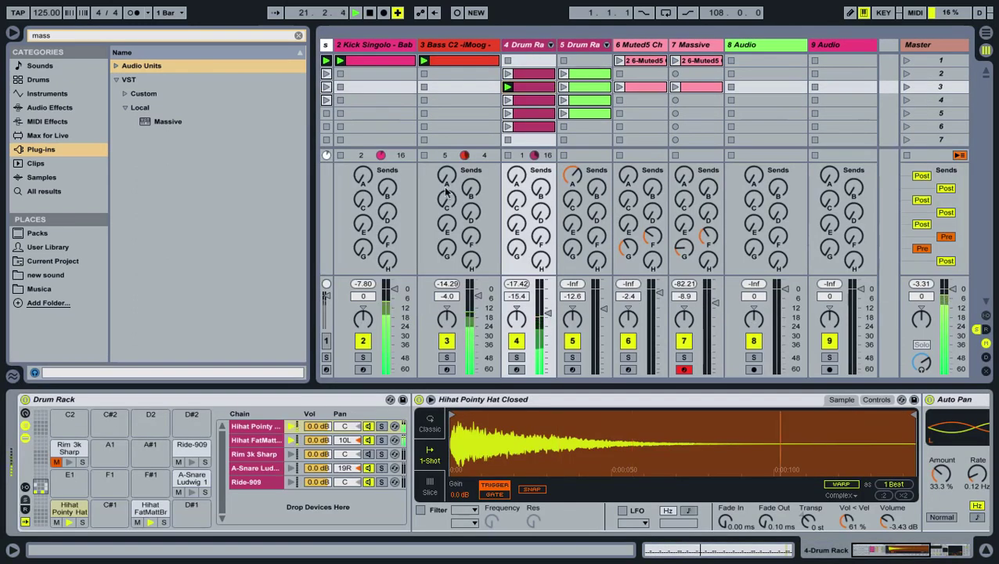
{"action": "left_click", "coordinate": [510, 100]}
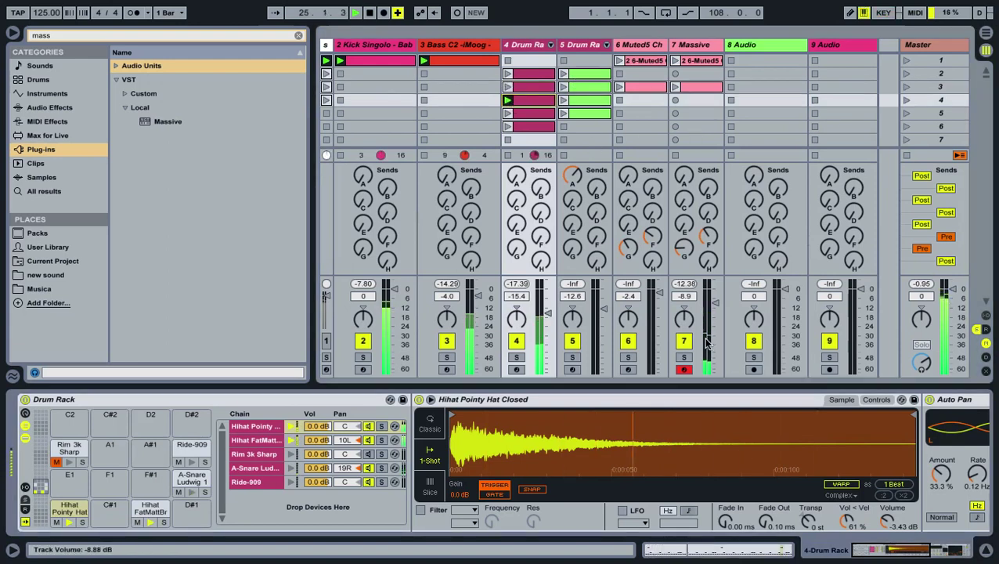
Step: Disarm the Massive track and switch off the computer MIDI keyboard
{"action": "left_click", "coordinate": [684, 370]}
{"action": "mouse_move", "coordinate": [861, 14]}
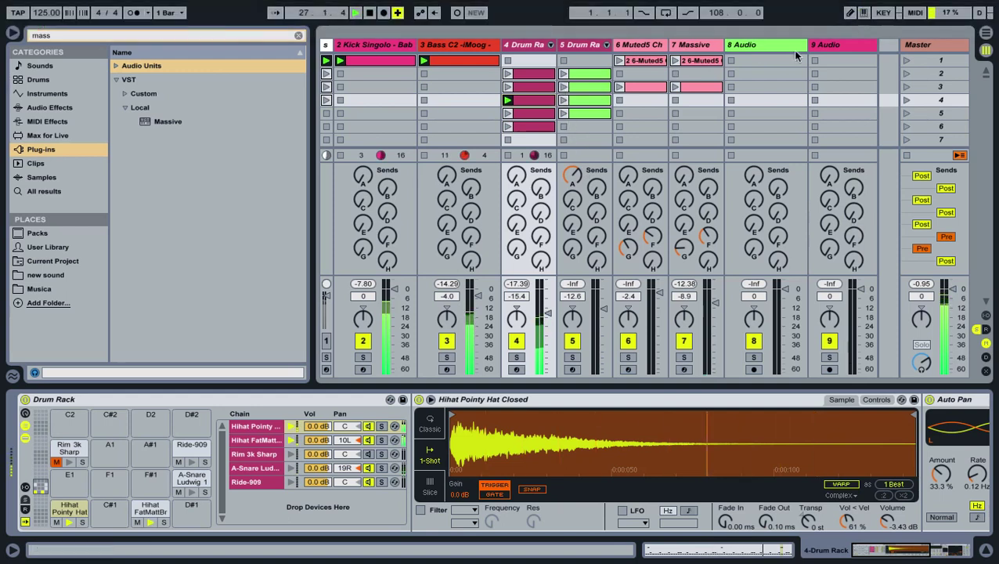
Step: Add the row 2 drum clip on track 5 and try track 4's row 5 clip before switching it to row 6
{"action": "left_click", "coordinate": [563, 74]}
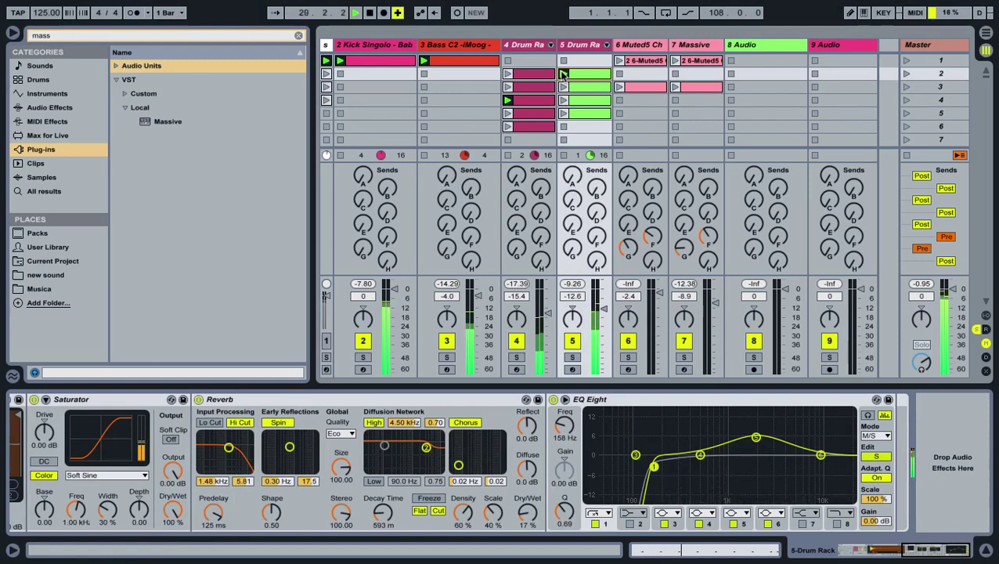
{"action": "left_click", "coordinate": [507, 114]}
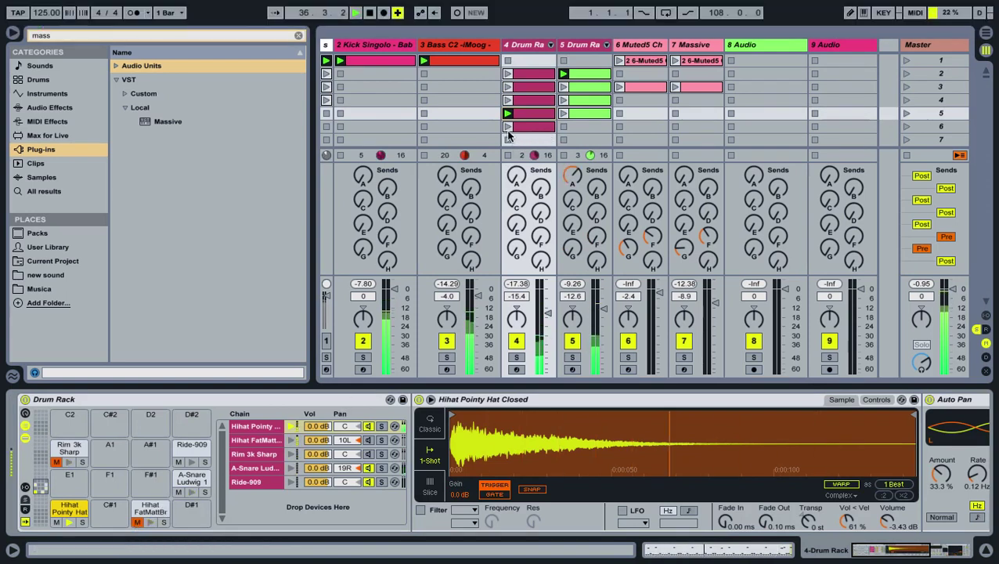
{"action": "left_click", "coordinate": [506, 126]}
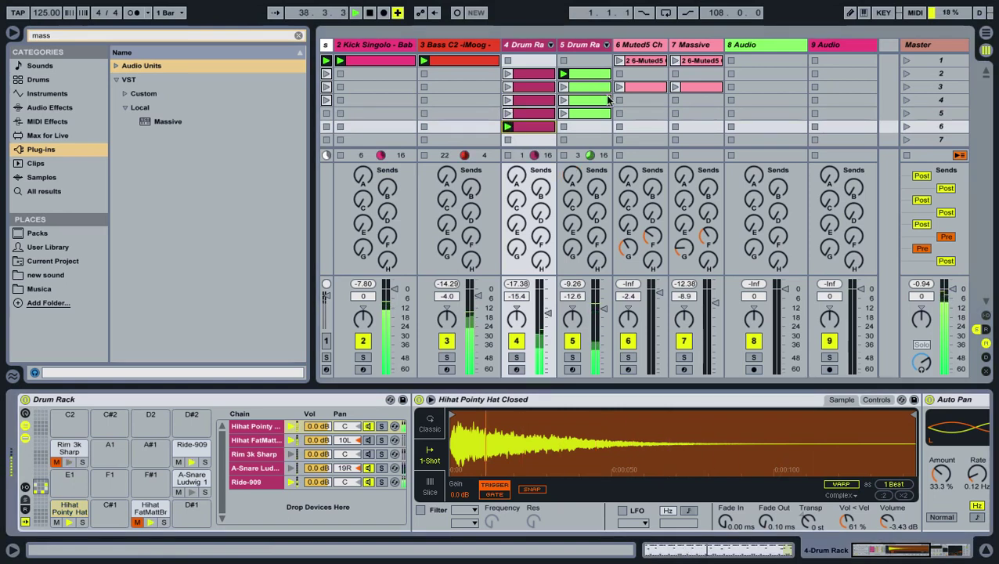
Step: Launch the row 1 Muted5 Chorus Pad clip and lower that track's Auto Filter frequency to 97.0 Hz
{"action": "left_click", "coordinate": [635, 46]}
{"action": "left_click", "coordinate": [619, 61]}
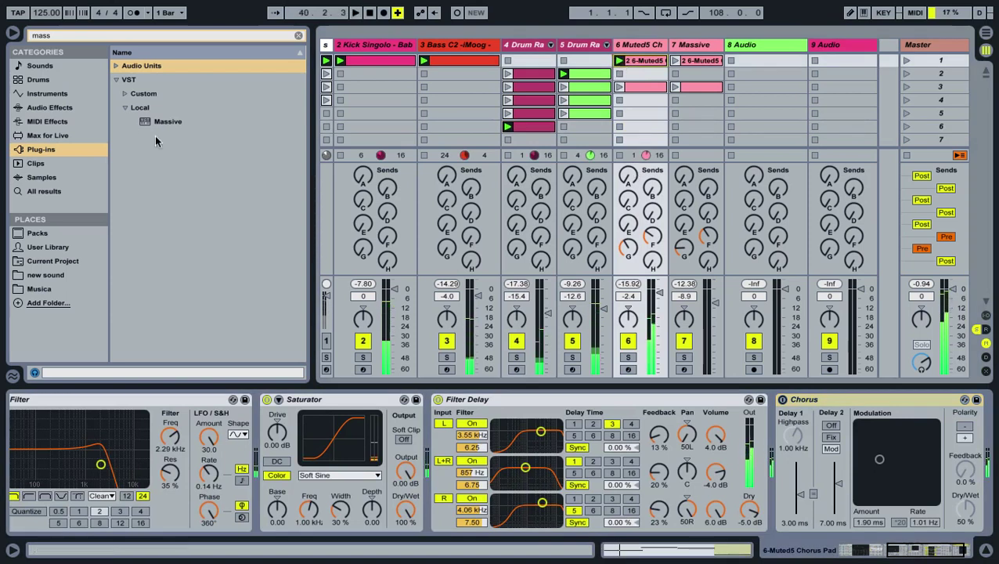
{"action": "scroll", "coordinate": [376, 423], "scroll_direction": "up", "scroll_amount": 3}
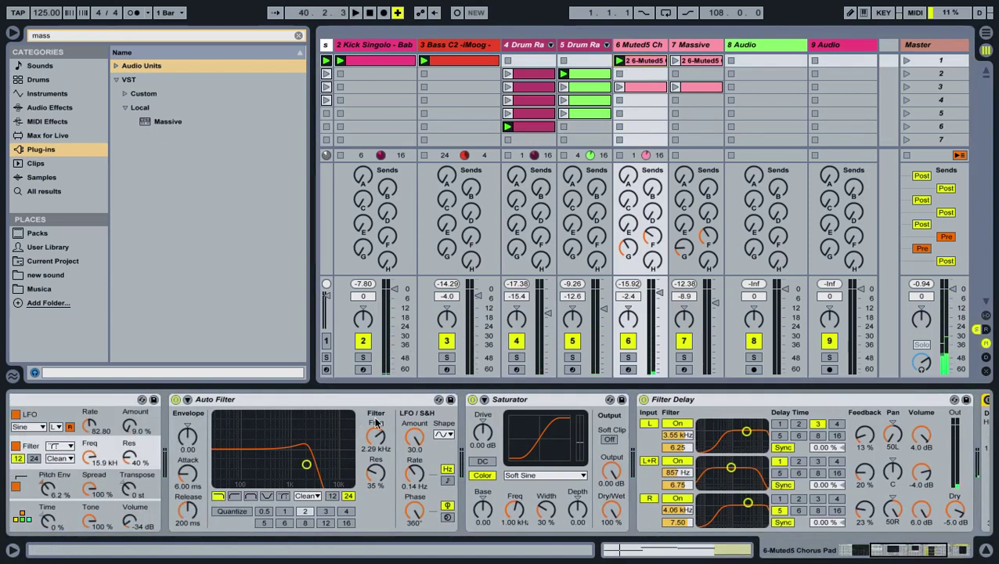
{"action": "key", "text": "space"}
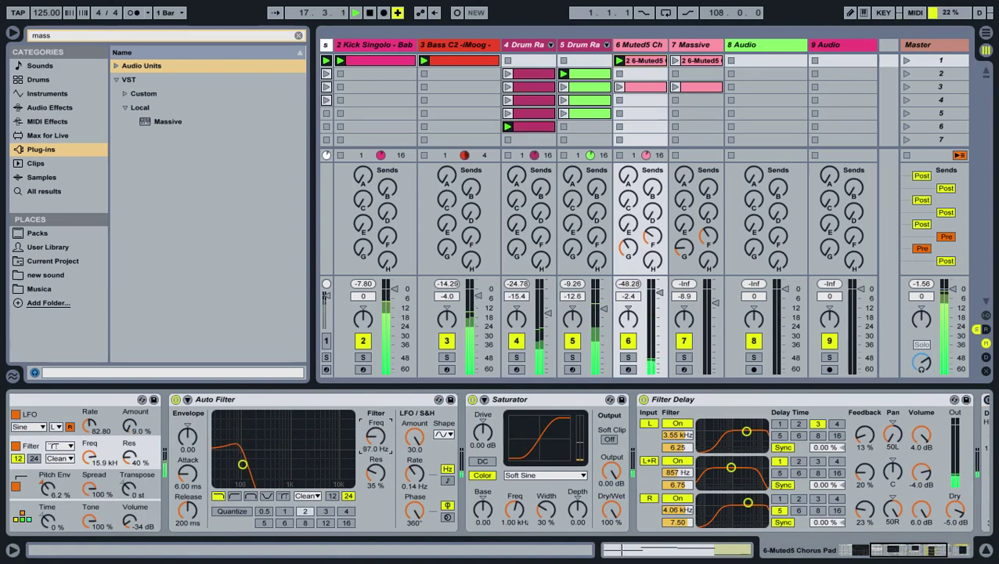
Step: Raise the Muted5 Chorus Pad's Auto Filter frequency to 309 Hz and reset its LFO amount to 0.00
{"action": "left_click_drag", "start_coordinate": [377, 440], "coordinate": [379, 441]}
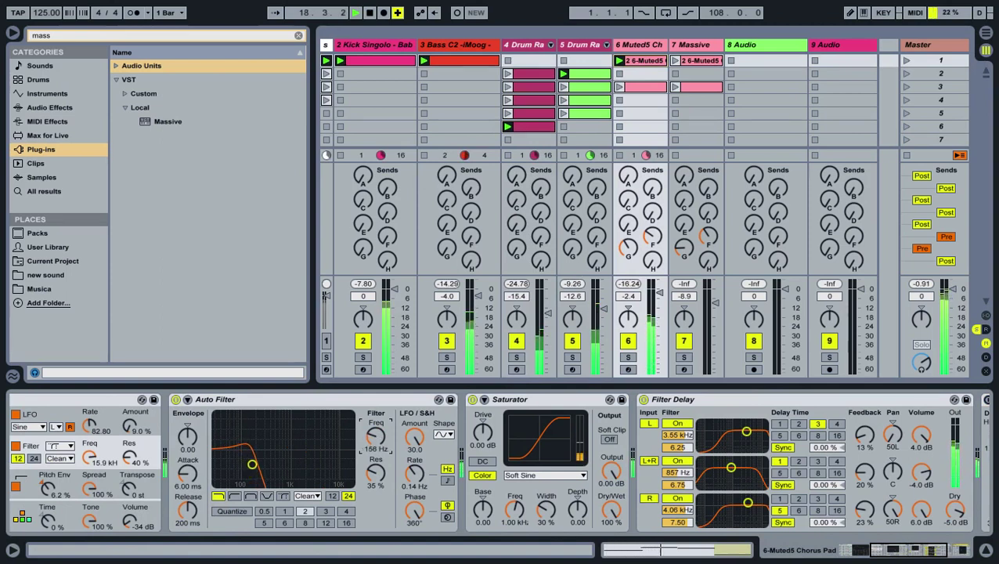
{"action": "left_click", "coordinate": [415, 437]}
{"action": "key", "text": "Delete"}
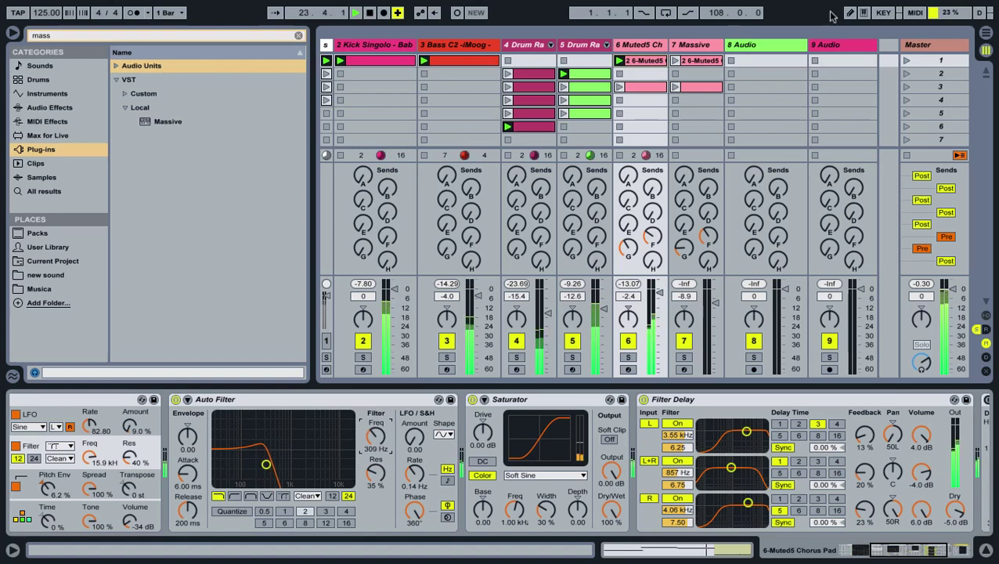
Step: Inspect the list of existing MIDI mappings and leave MIDI map mode without changing them
{"action": "left_click", "coordinate": [915, 13]}
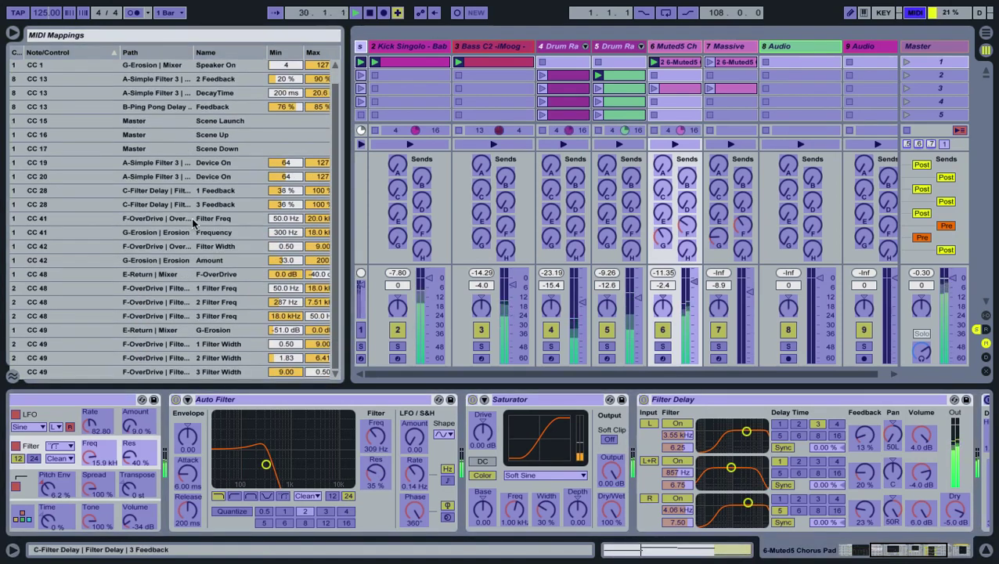
{"action": "left_click", "coordinate": [916, 10]}
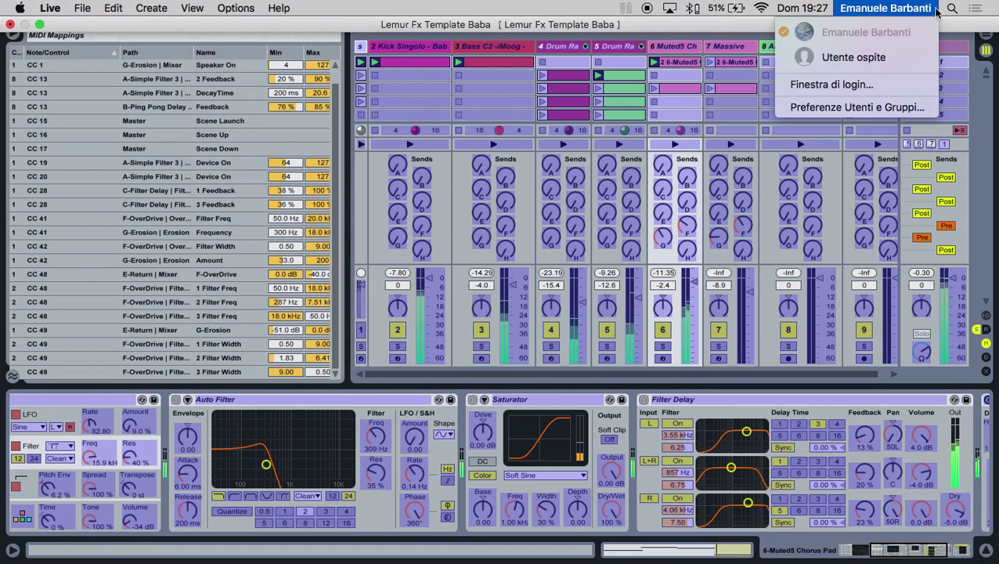
{"action": "left_click", "coordinate": [658, 36]}
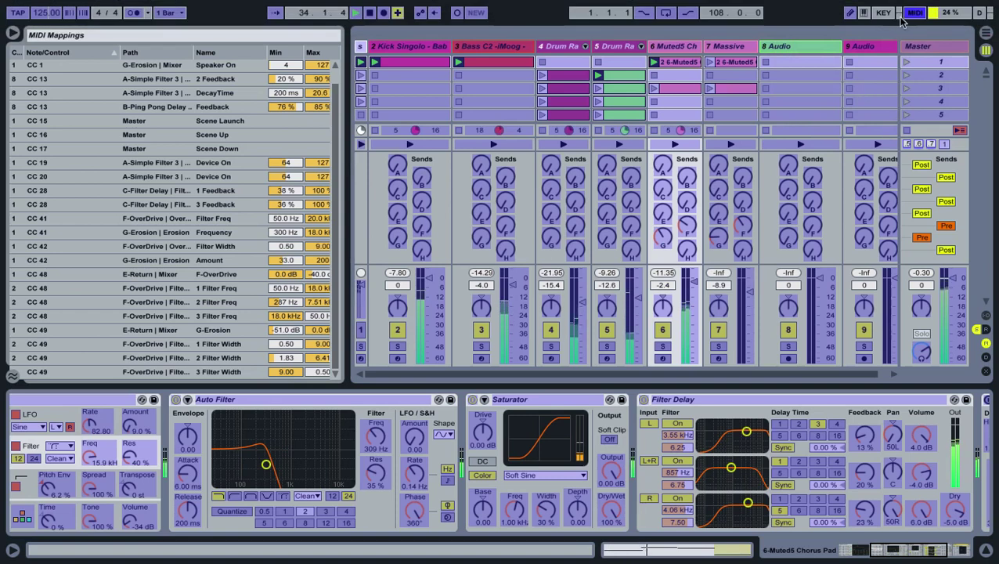
{"action": "left_click", "coordinate": [908, 13]}
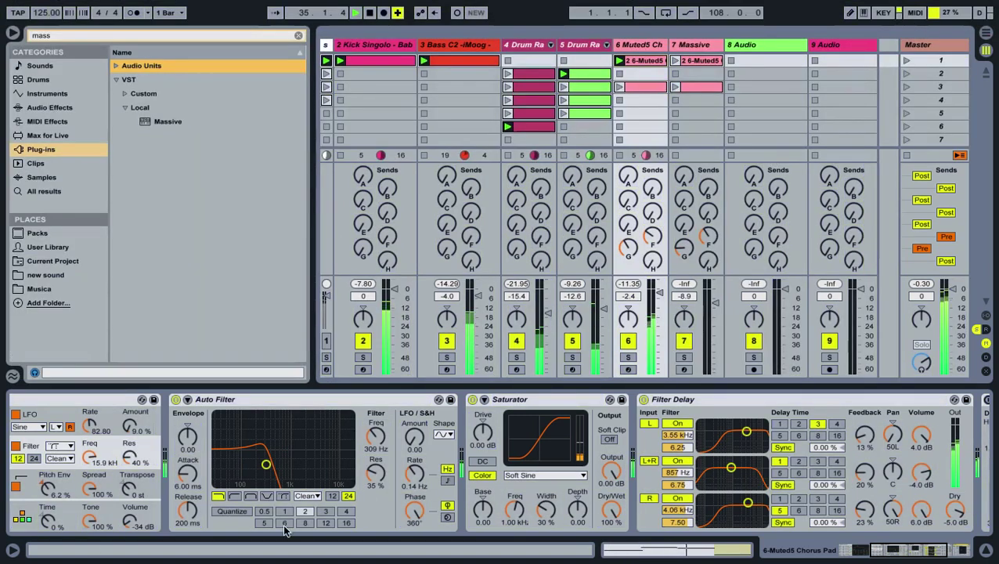
Step: Gradually raise the pad's Auto Filter frequency to 2.69 kHz and set track 4's volume to -11.7 dB
{"action": "left_click_drag", "start_coordinate": [368, 445], "coordinate": [368, 434]}
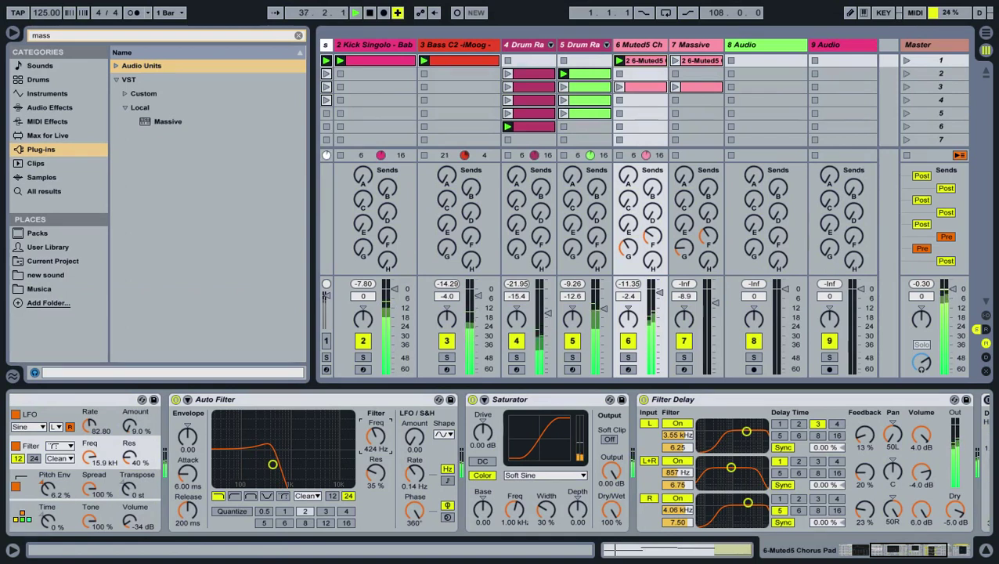
{"action": "left_click_drag", "start_coordinate": [368, 433], "coordinate": [368, 421]}
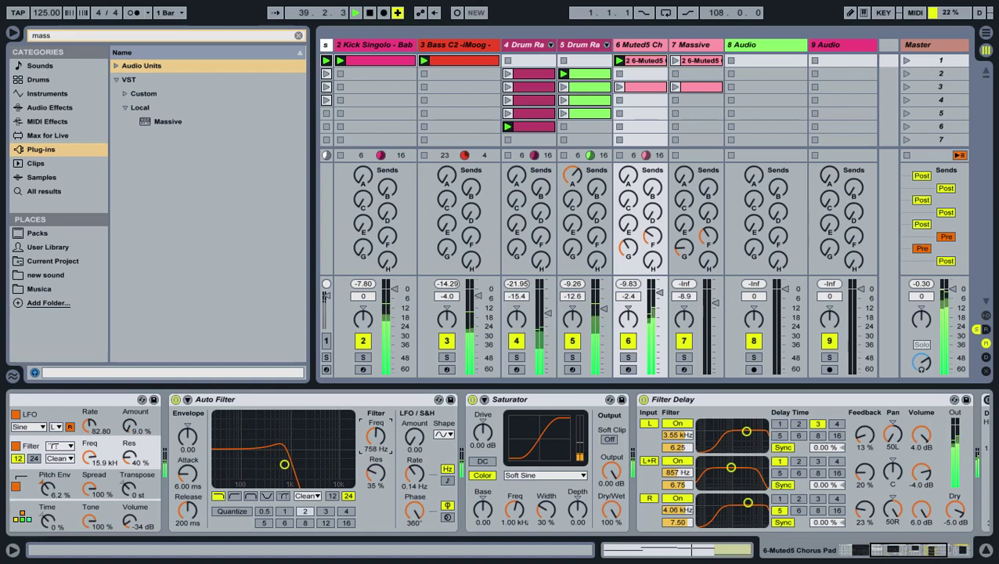
{"action": "left_click_drag", "start_coordinate": [368, 421], "coordinate": [367, 415]}
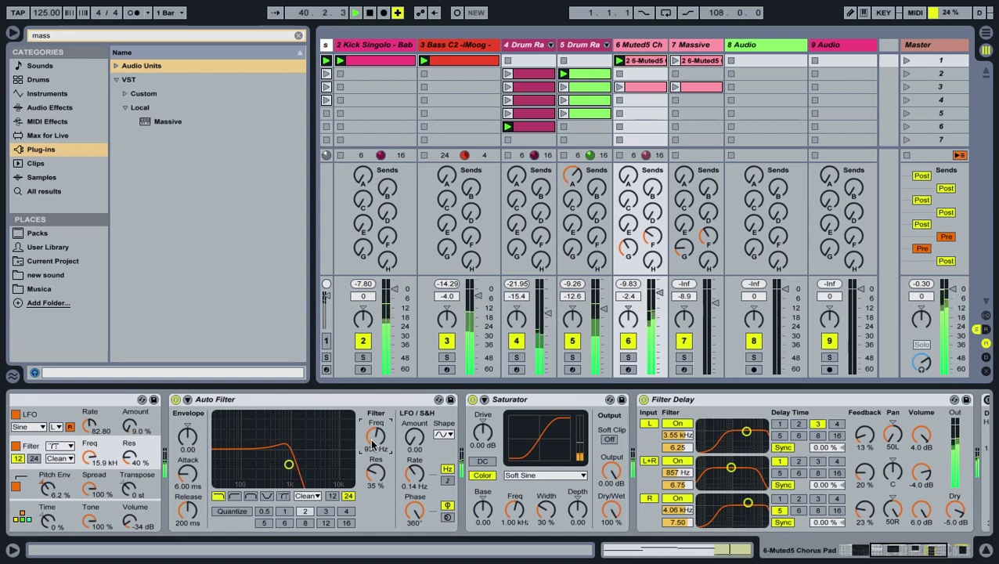
{"action": "left_click_drag", "start_coordinate": [547, 313], "coordinate": [547, 309]}
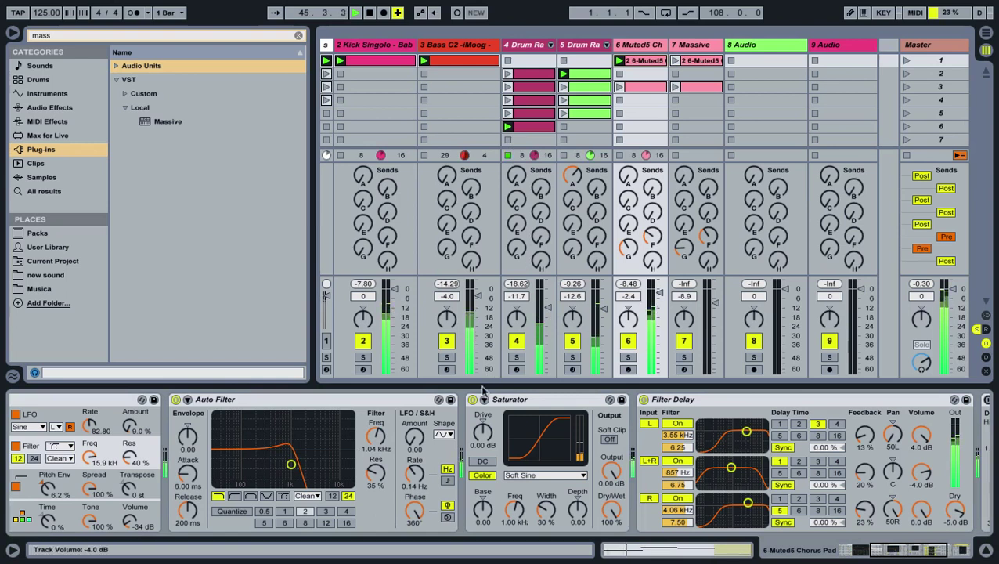
{"action": "left_click_drag", "start_coordinate": [375, 437], "coordinate": [376, 433]}
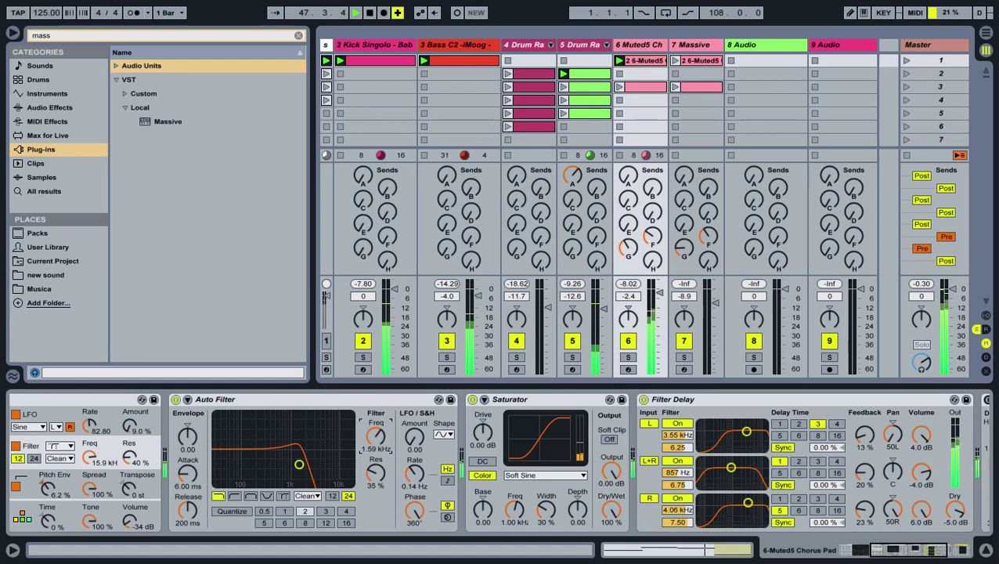
{"action": "left_click_drag", "start_coordinate": [375, 432], "coordinate": [376, 427]}
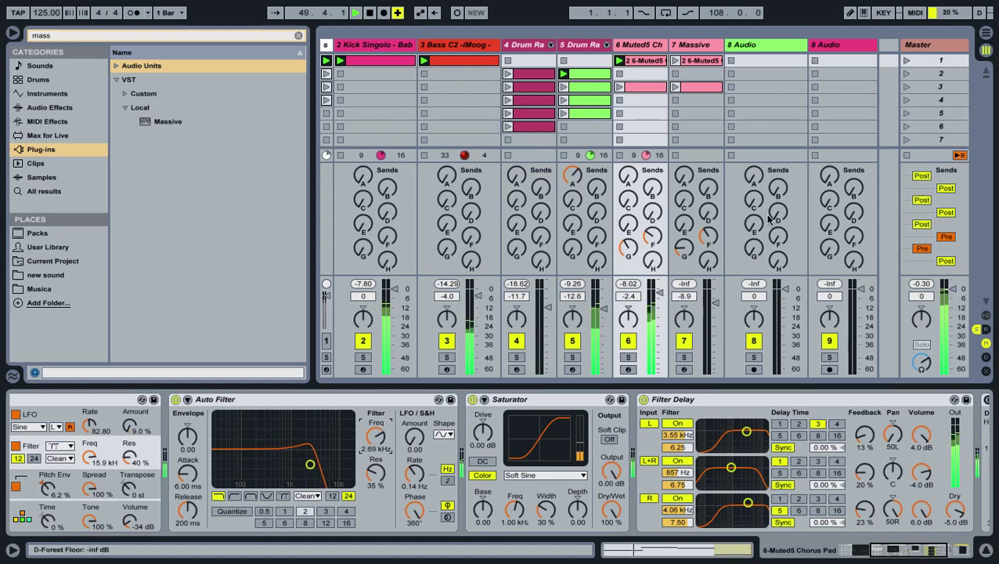
Step: Raise the Massive track's send B and extend the loop of its row 1 clip to four bars
{"action": "left_click", "coordinate": [708, 187]}
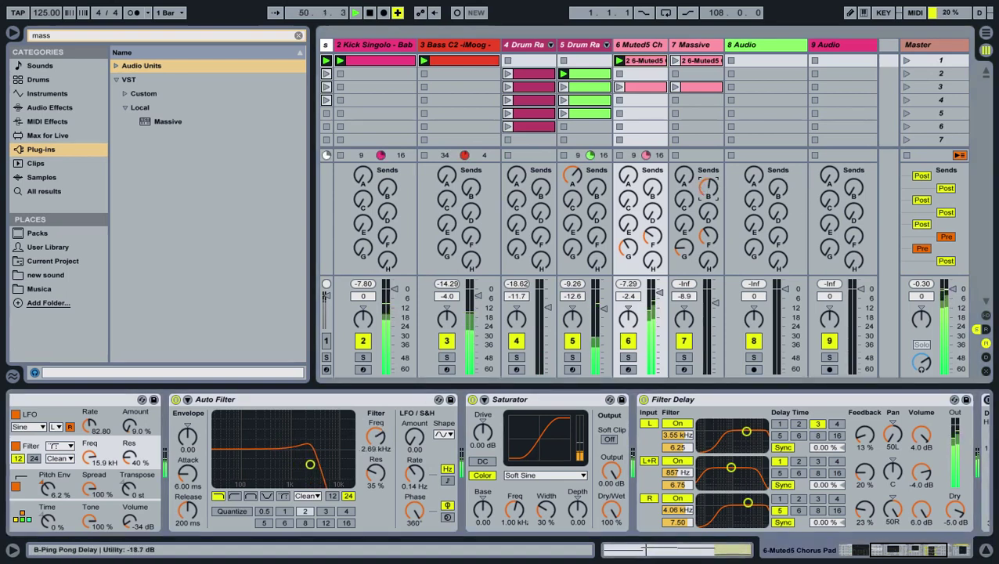
{"action": "left_click", "coordinate": [693, 61]}
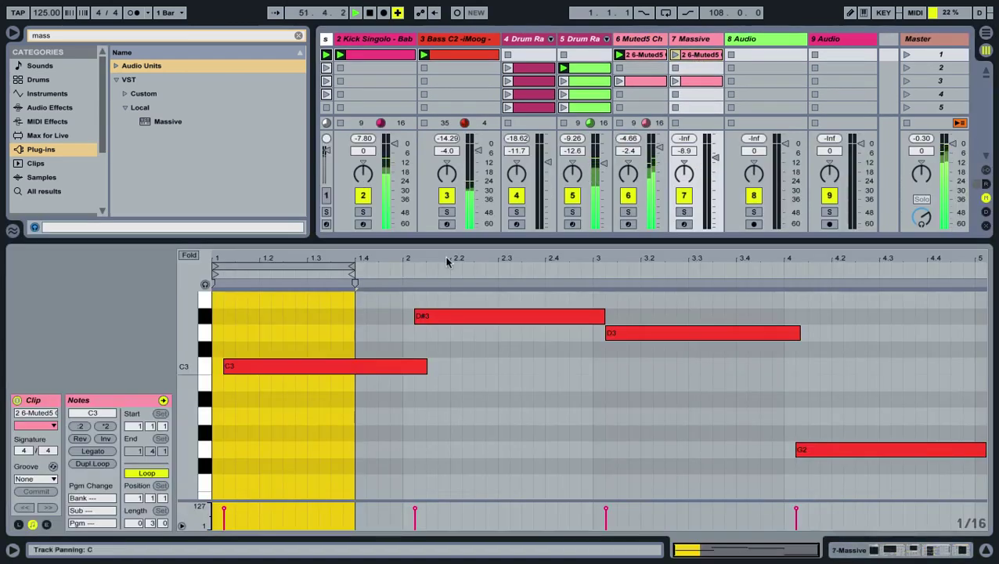
{"action": "left_click_drag", "start_coordinate": [353, 270], "coordinate": [965, 271]}
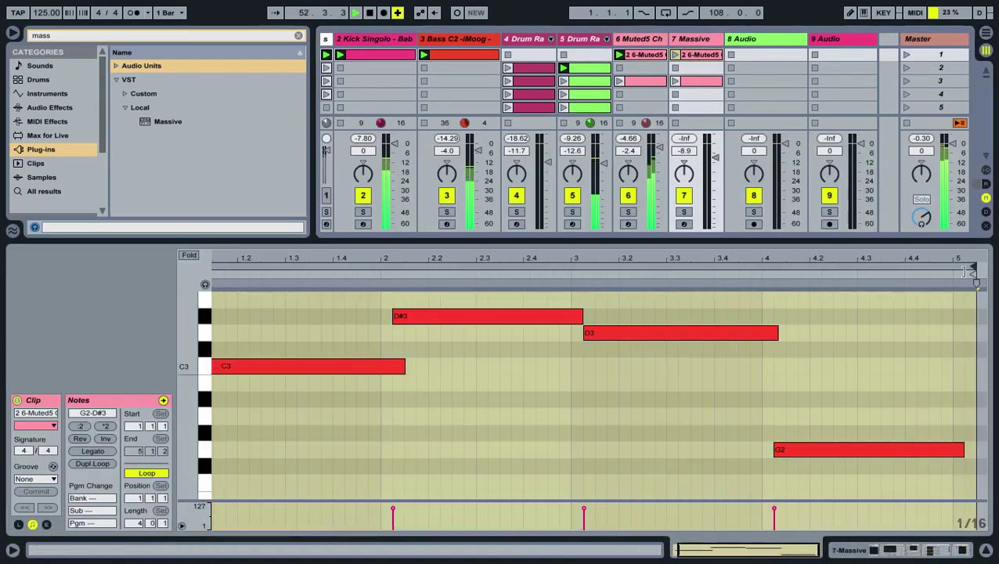
Step: Lower the Massive track's volume to -9.3 dB and set the pad's Auto Filter LFO amount to 21.4
{"action": "left_click", "coordinate": [986, 550]}
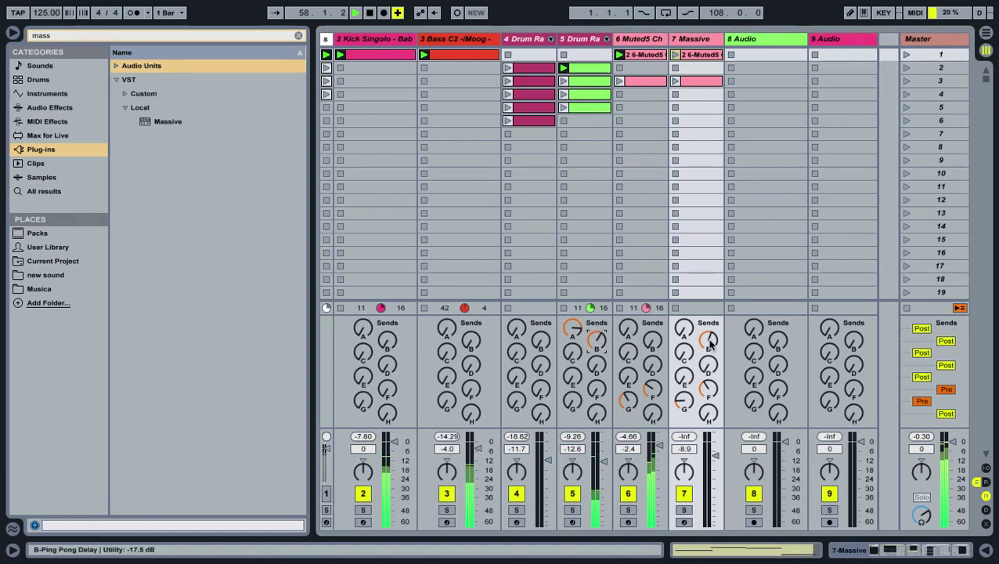
{"action": "left_click_drag", "start_coordinate": [714, 454], "coordinate": [714, 457]}
{"action": "left_click", "coordinate": [638, 38]}
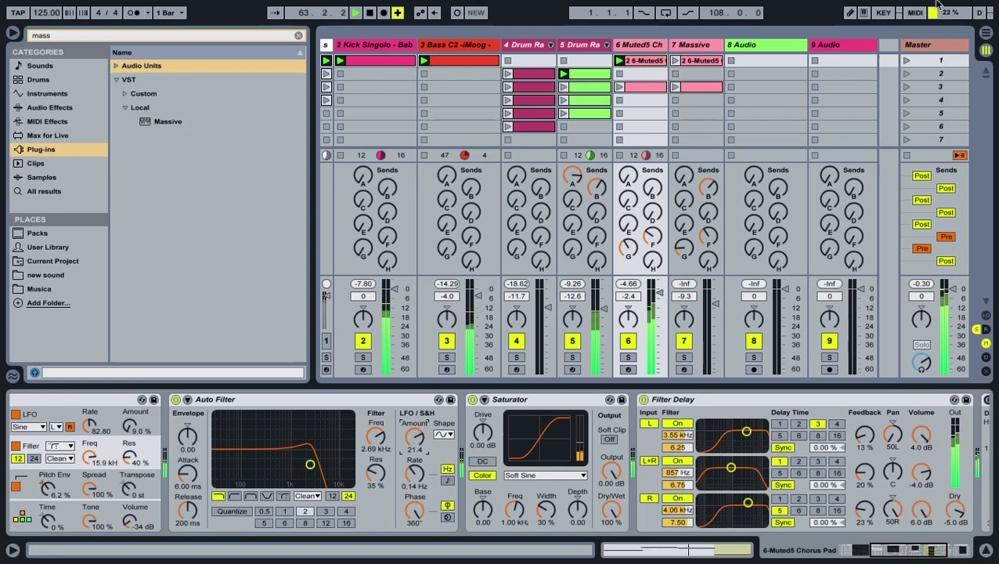
Step: Launch scene 1 with its Massive clip stopped again, and lower the pad's Auto Filter frequency to 1.28 kHz
{"action": "left_click", "coordinate": [906, 61]}
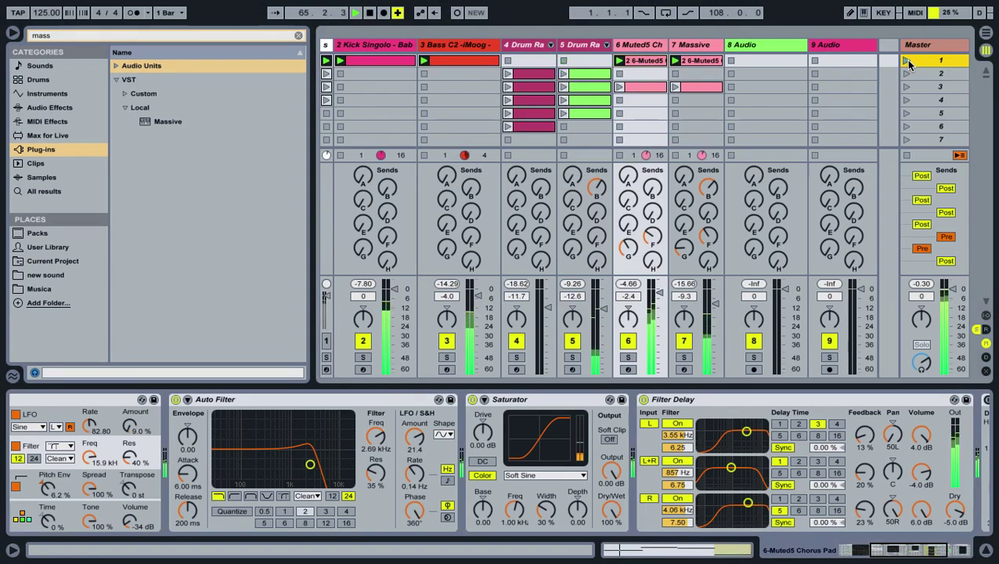
{"action": "left_click", "coordinate": [673, 73]}
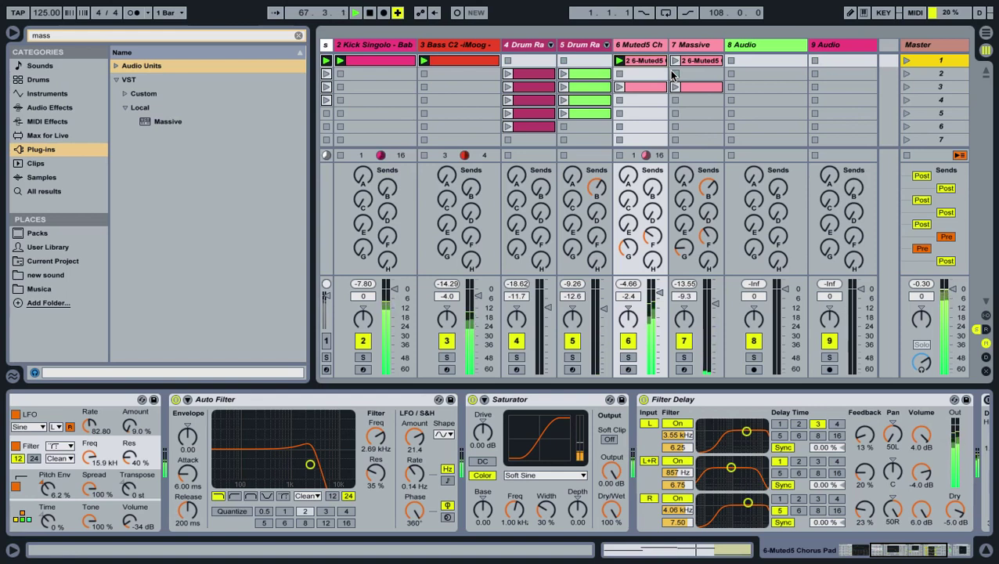
{"action": "left_click_drag", "start_coordinate": [376, 437], "coordinate": [376, 452]}
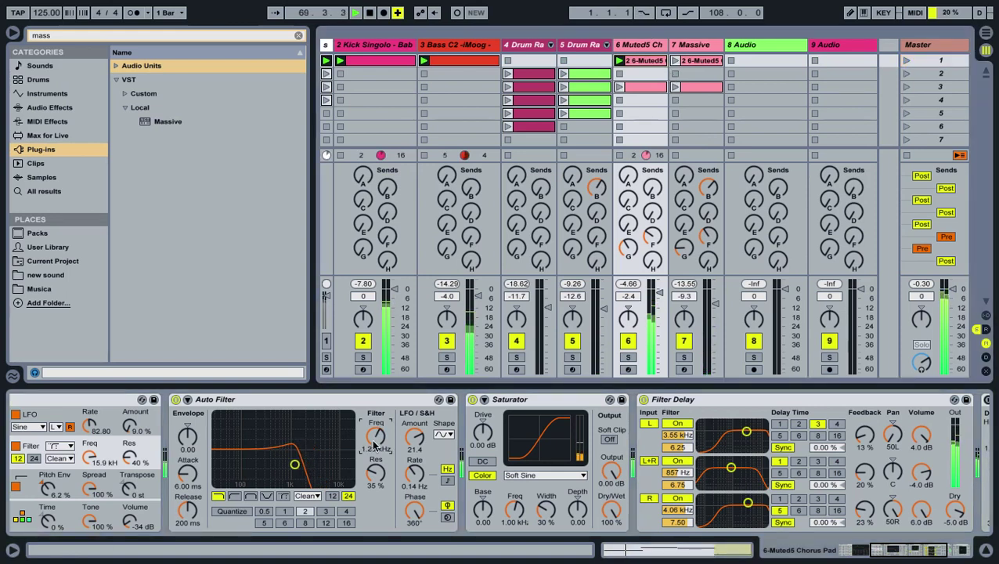
Step: Solo the Massive track, launch its row 1 clip and open the clip's notes
{"action": "left_click", "coordinate": [709, 60]}
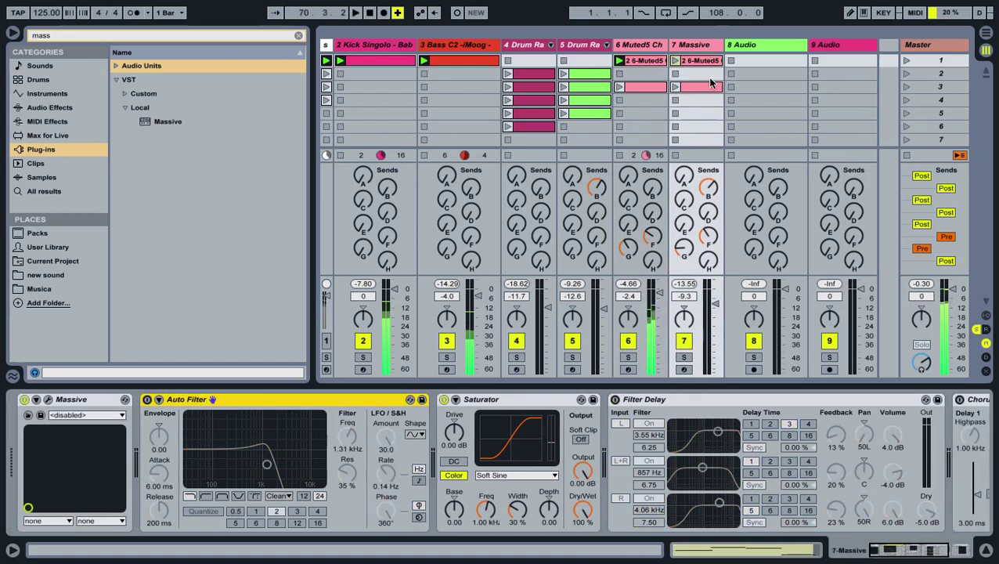
{"action": "left_click", "coordinate": [684, 357]}
{"action": "left_click", "coordinate": [676, 60]}
{"action": "double_click", "coordinate": [704, 61]}
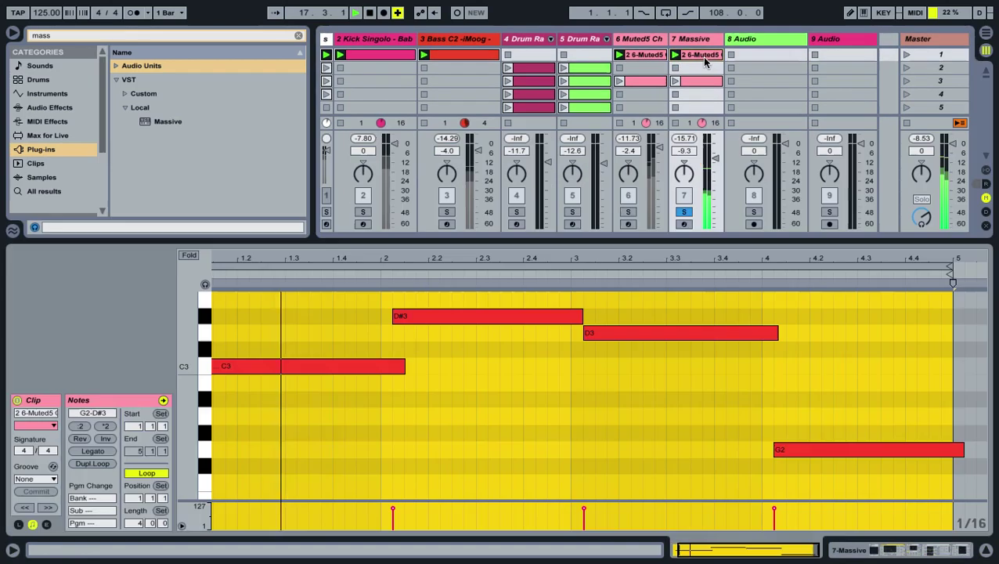
Step: Delete the D#3, D3 and G2 notes from the Massive clip, keeping only the first C3 note
{"action": "left_click_drag", "start_coordinate": [382, 263], "coordinate": [386, 255]}
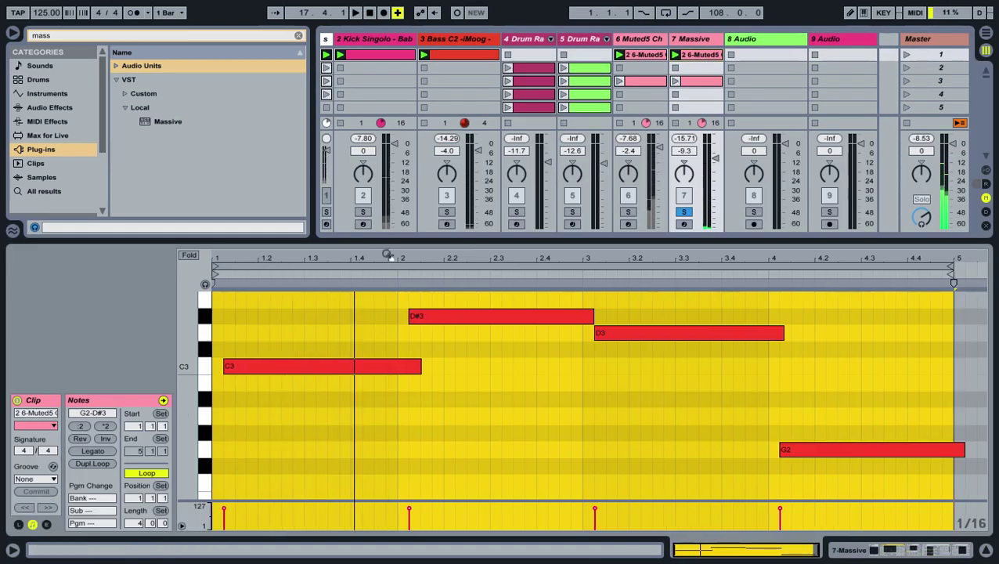
{"action": "left_click_drag", "start_coordinate": [447, 297], "coordinate": [954, 474]}
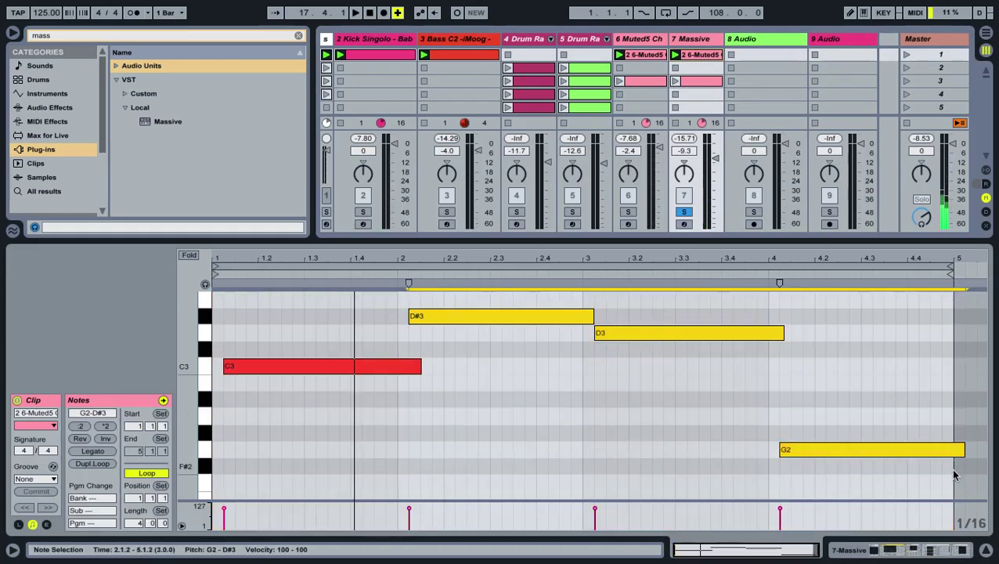
{"action": "key", "text": "Delete"}
Step: Replay the Massive clip while raising its G-Erosion send to -22.5 dB and its F-OverDrive send to -14.6 dB
{"action": "left_click", "coordinate": [689, 39]}
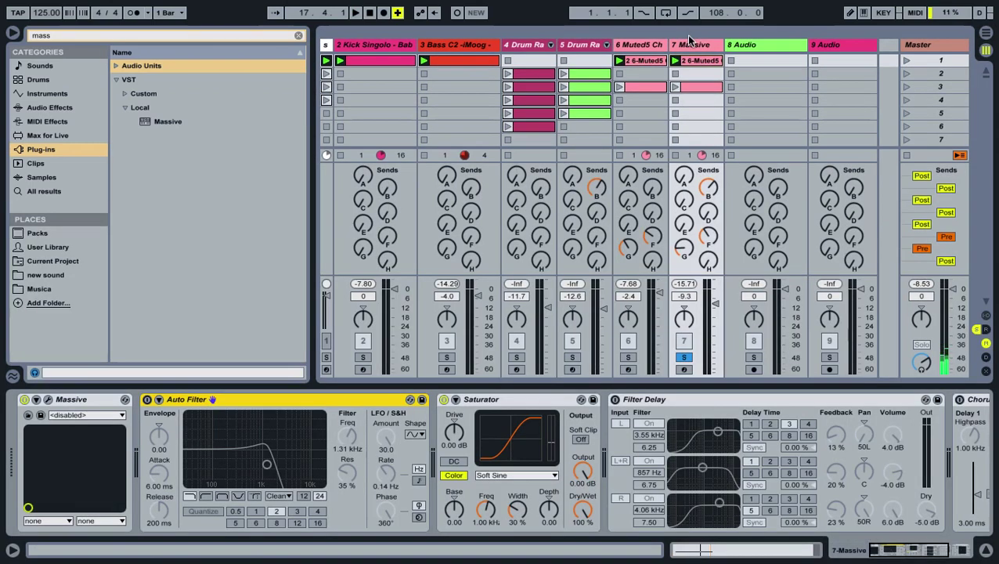
{"action": "left_click", "coordinate": [674, 61]}
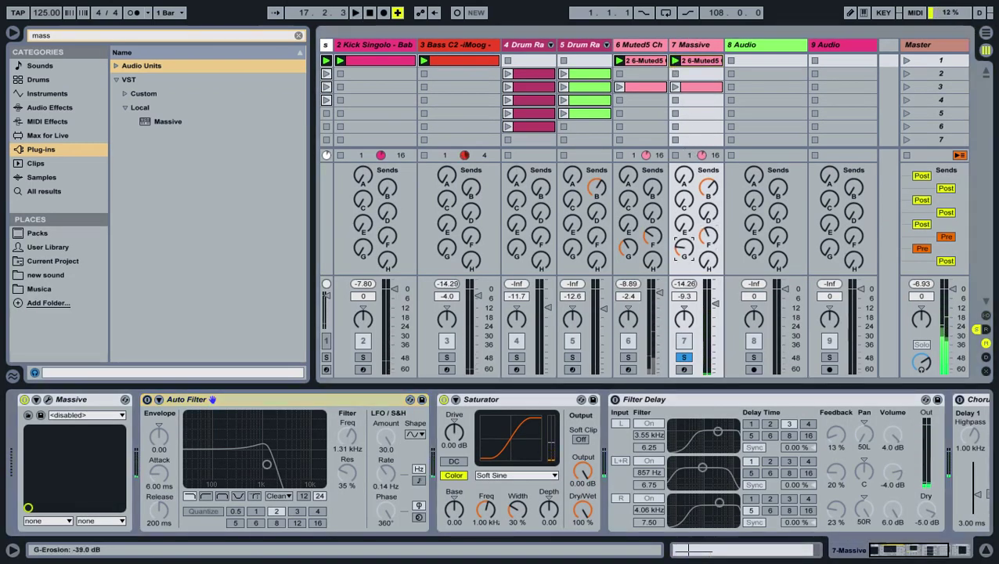
{"action": "scroll", "coordinate": [683, 249], "scroll_direction": "up", "scroll_amount": 4}
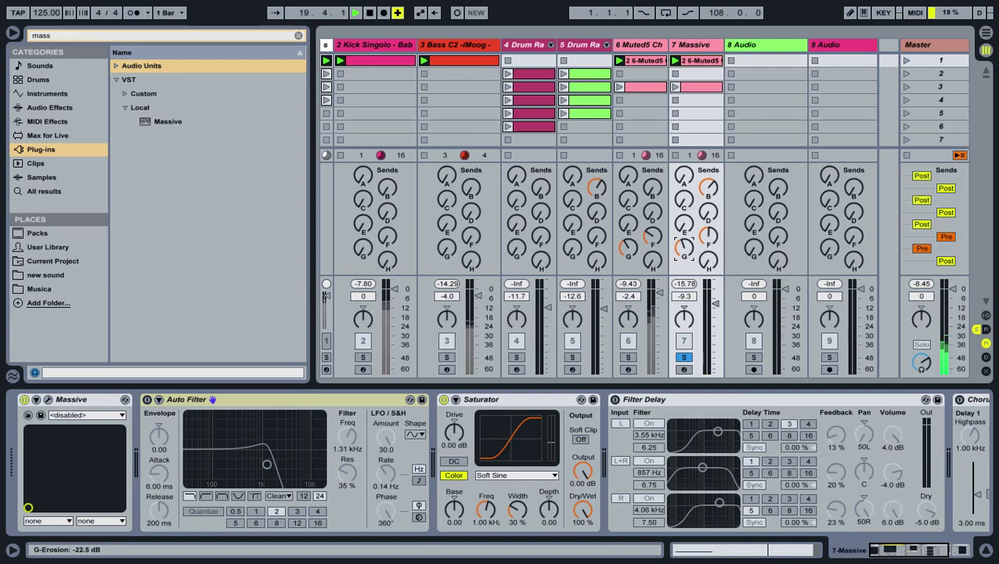
{"action": "key", "text": "space"}
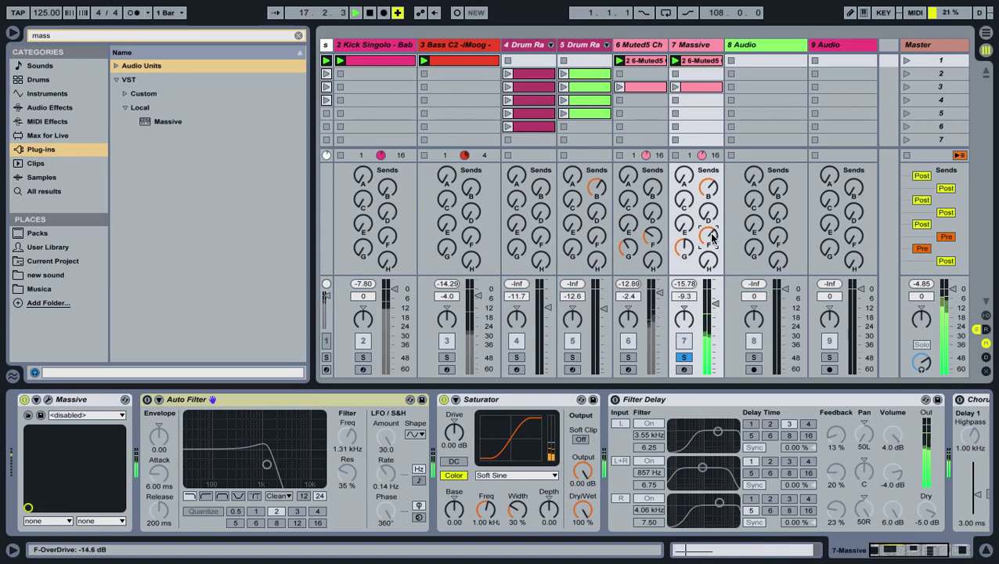
Step: Stop and unsolo the Massive track, and launch the drum clips in track 4's row 6 and track 5's row 5
{"action": "mouse_move", "coordinate": [14, 31]}
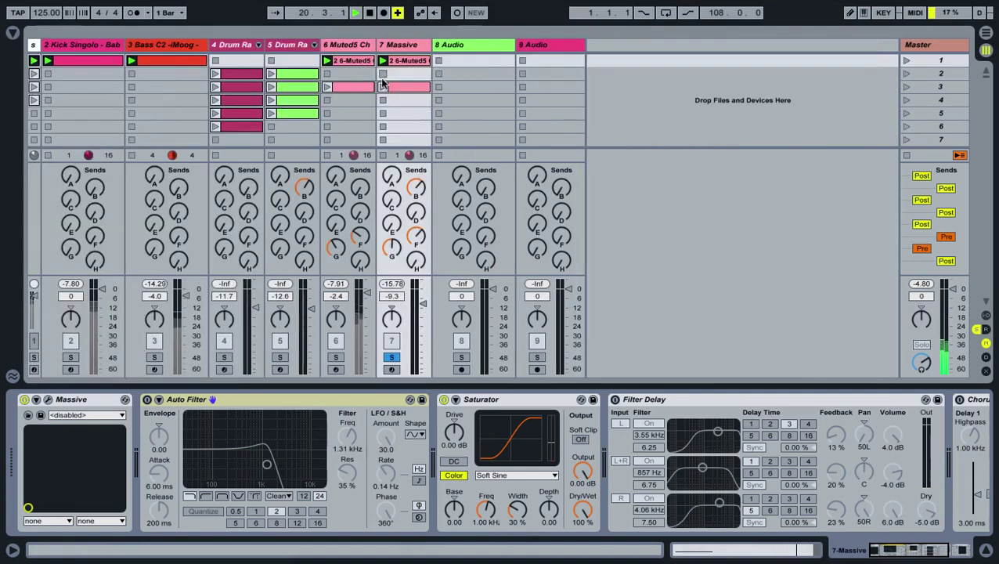
{"action": "left_click", "coordinate": [383, 74]}
{"action": "left_click", "coordinate": [216, 126]}
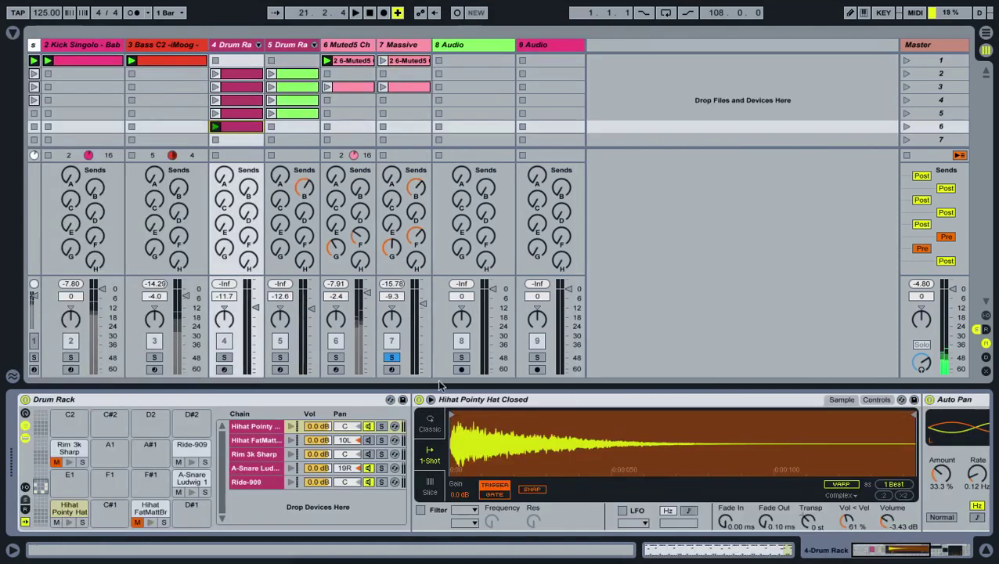
{"action": "left_click", "coordinate": [392, 357]}
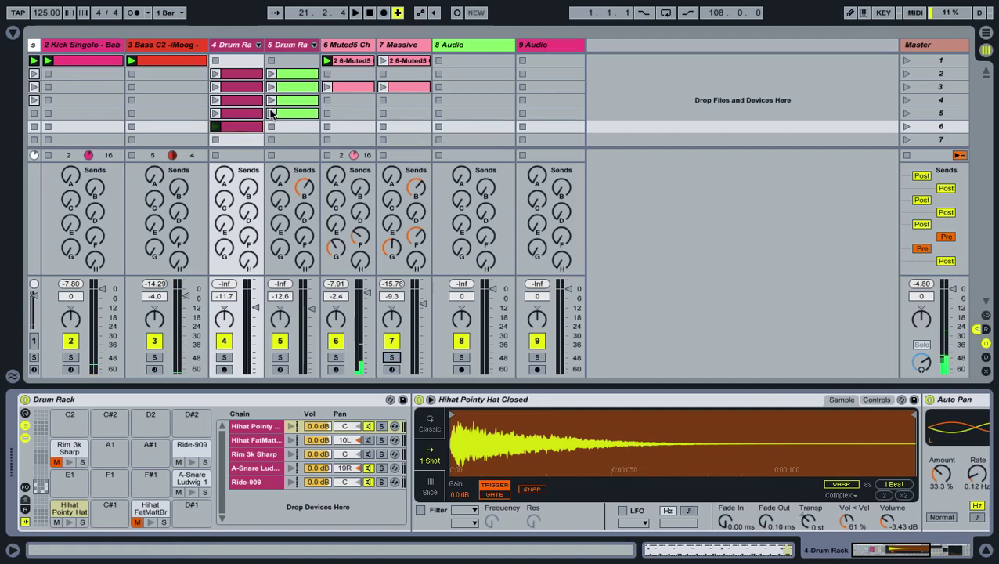
{"action": "left_click", "coordinate": [270, 113]}
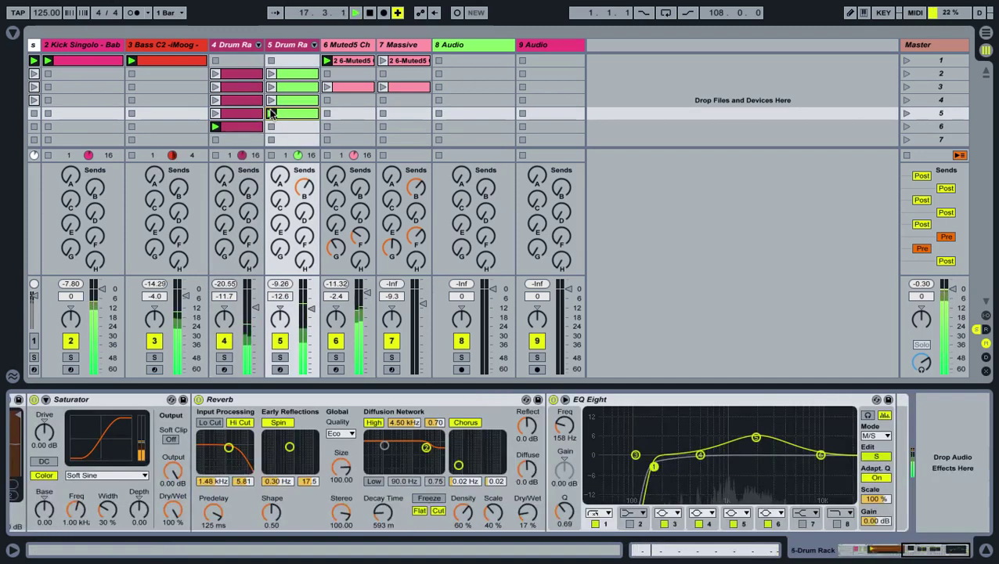
Step: Show the Muted5 Chorus Pad's devices and launch scene 1 to bring the Massive clip back in
{"action": "left_click", "coordinate": [345, 114]}
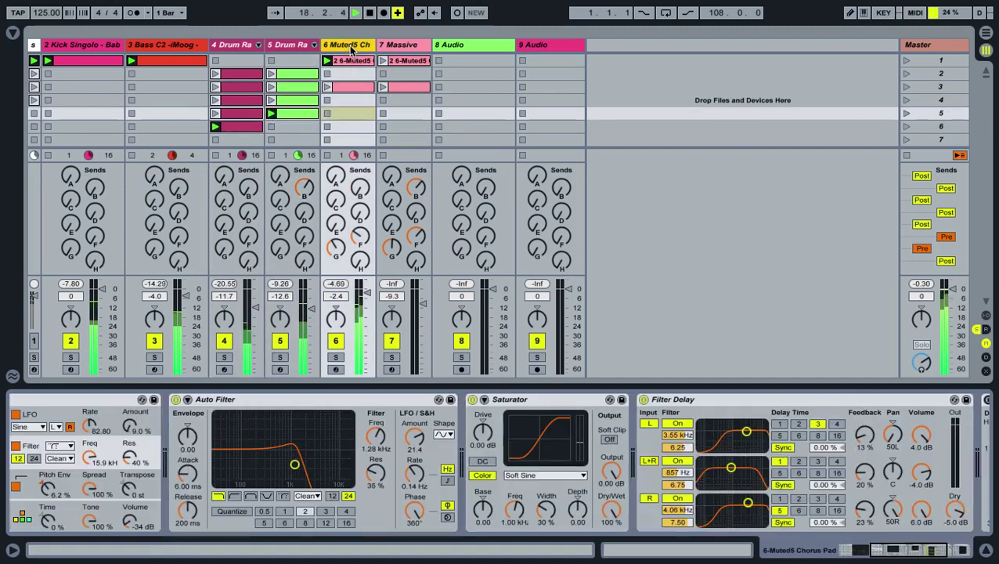
{"action": "scroll", "coordinate": [261, 510], "scroll_direction": "left", "scroll_amount": 2}
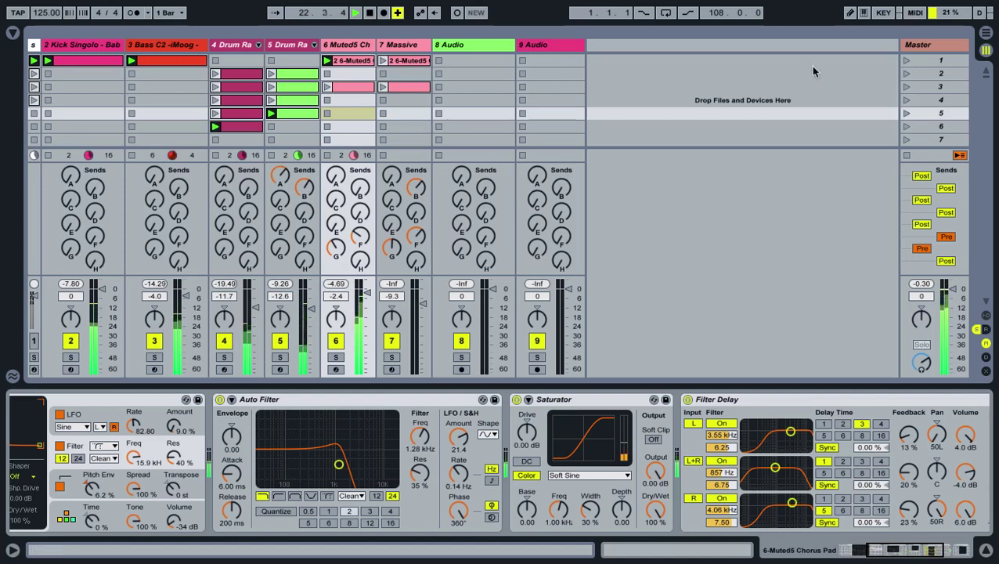
{"action": "left_click", "coordinate": [906, 61]}
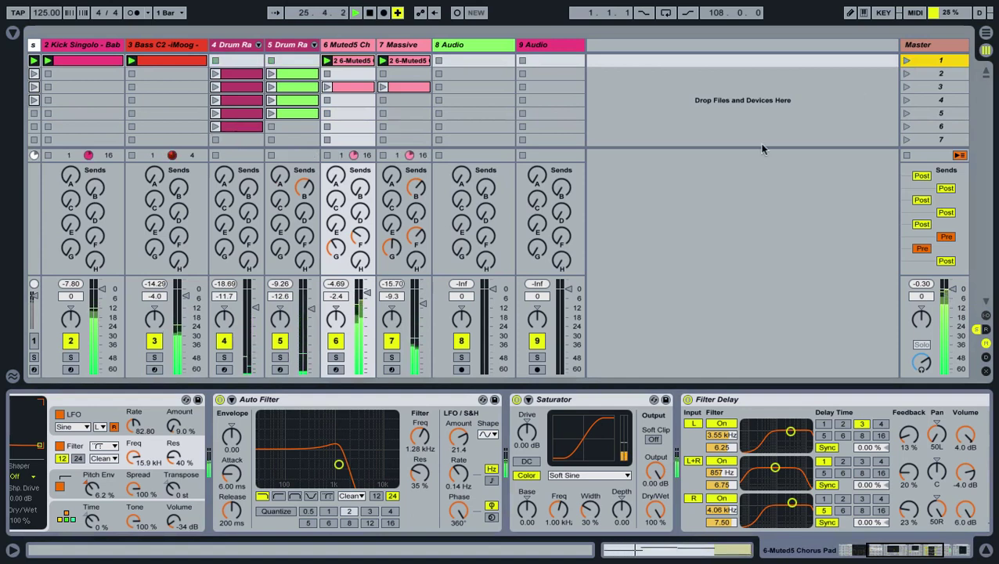
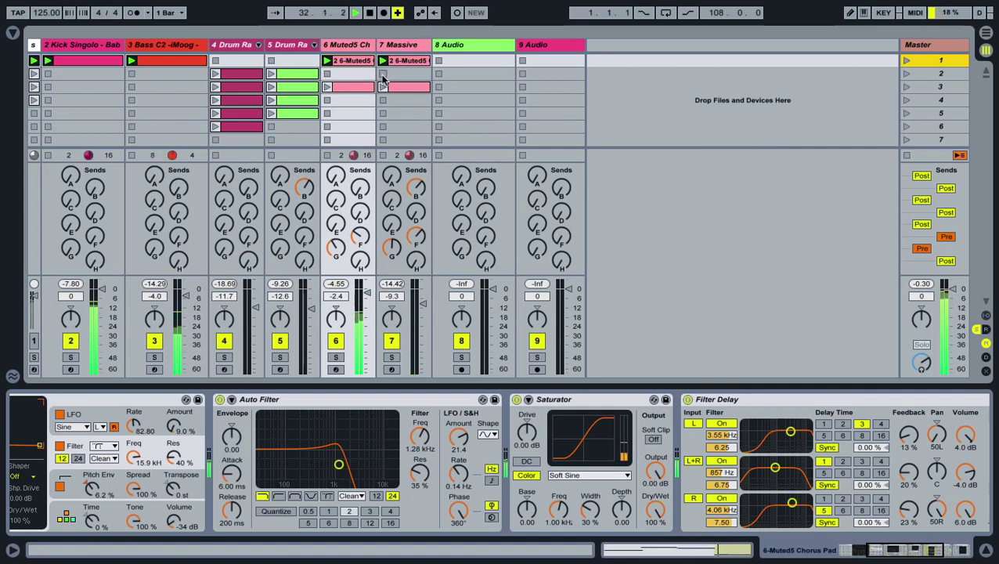
Step: Turn off looping for the Massive track's scene 1 clip and relaunch it
{"action": "double_click", "coordinate": [405, 63]}
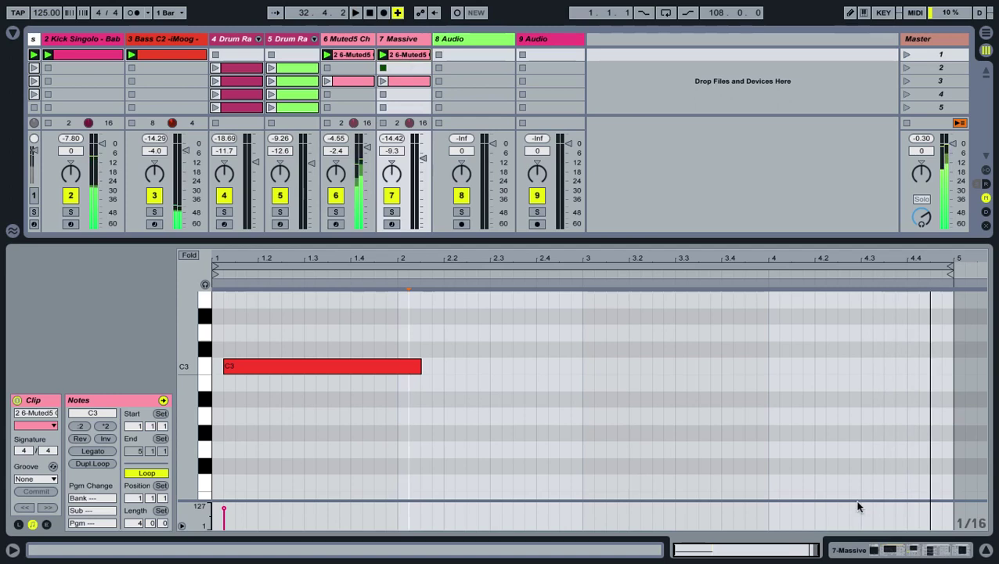
{"action": "left_click", "coordinate": [848, 544]}
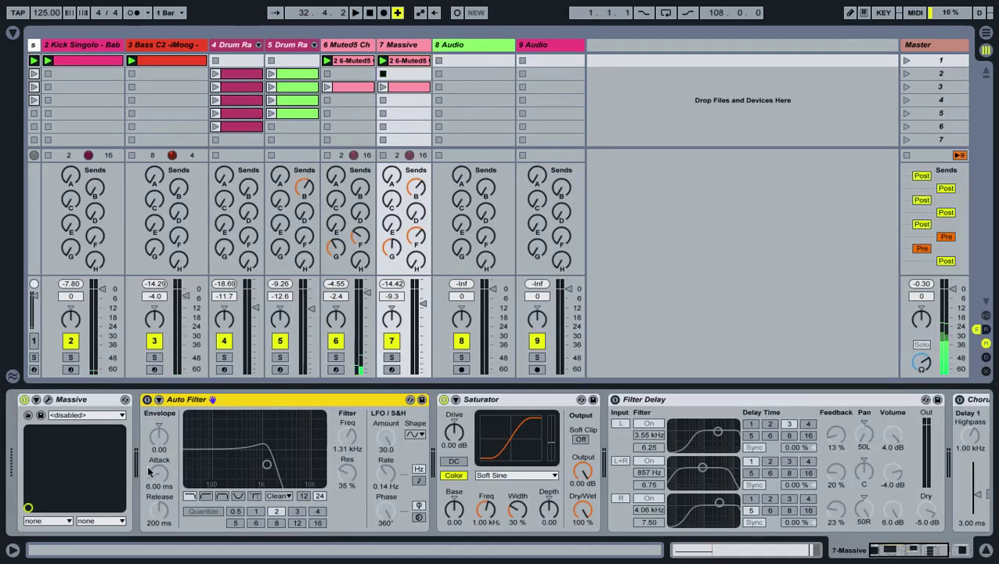
{"action": "double_click", "coordinate": [412, 63]}
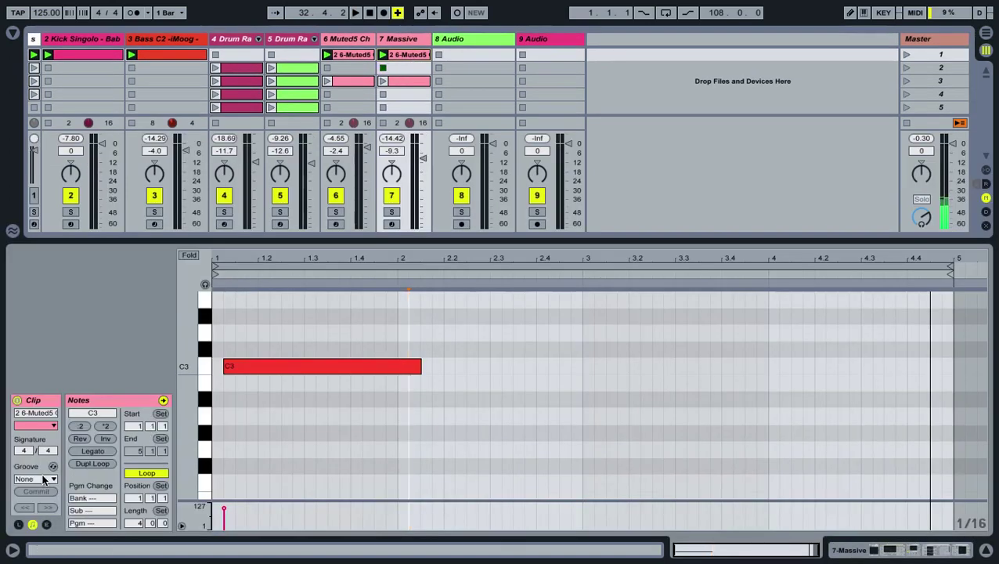
{"action": "left_click", "coordinate": [985, 550]}
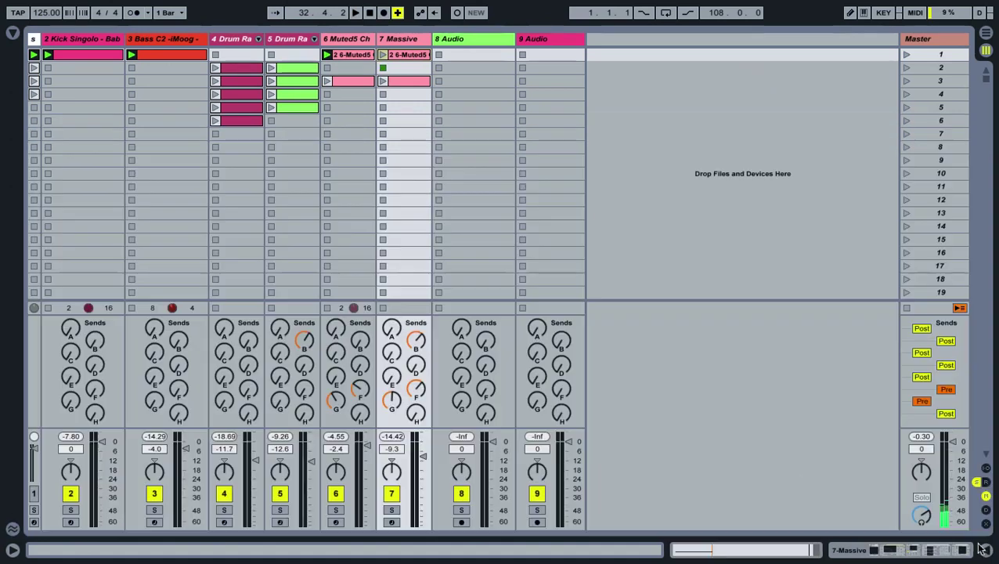
{"action": "left_click", "coordinate": [383, 55]}
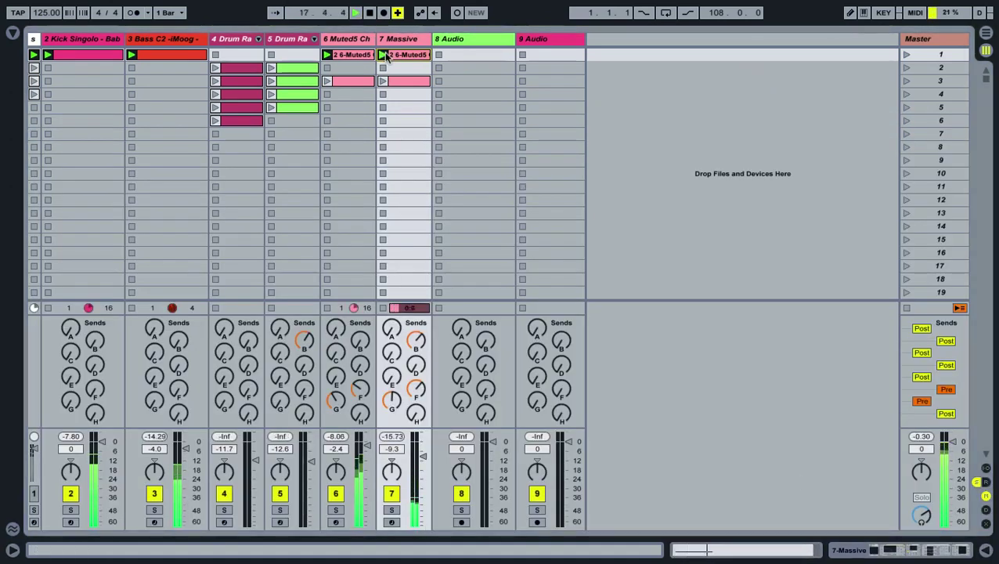
Step: Activate the Massive track's Auto Filter with LFO Amount 7.14 and frequency 1.76 kHz, and switch on its Filter Delay
{"action": "double_click", "coordinate": [399, 38]}
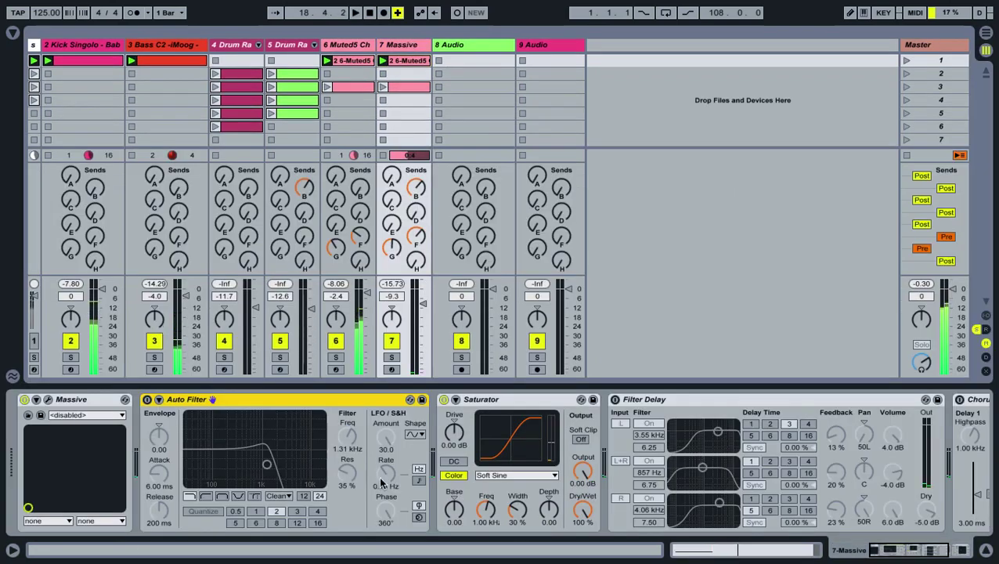
{"action": "left_click", "coordinate": [146, 400]}
{"action": "left_click_drag", "start_coordinate": [386, 432], "coordinate": [345, 426]}
{"action": "key", "text": "space"}
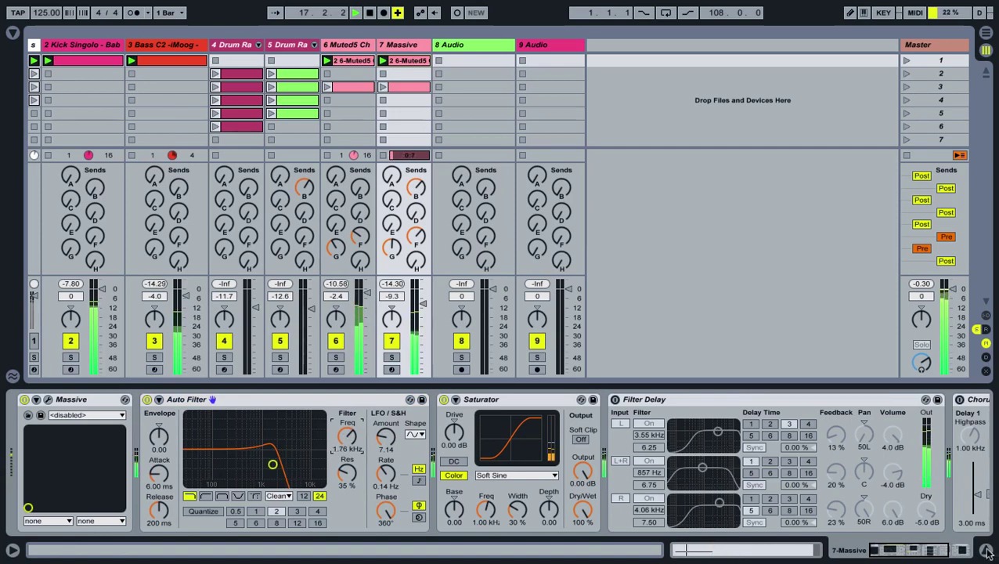
{"action": "left_click", "coordinate": [615, 399]}
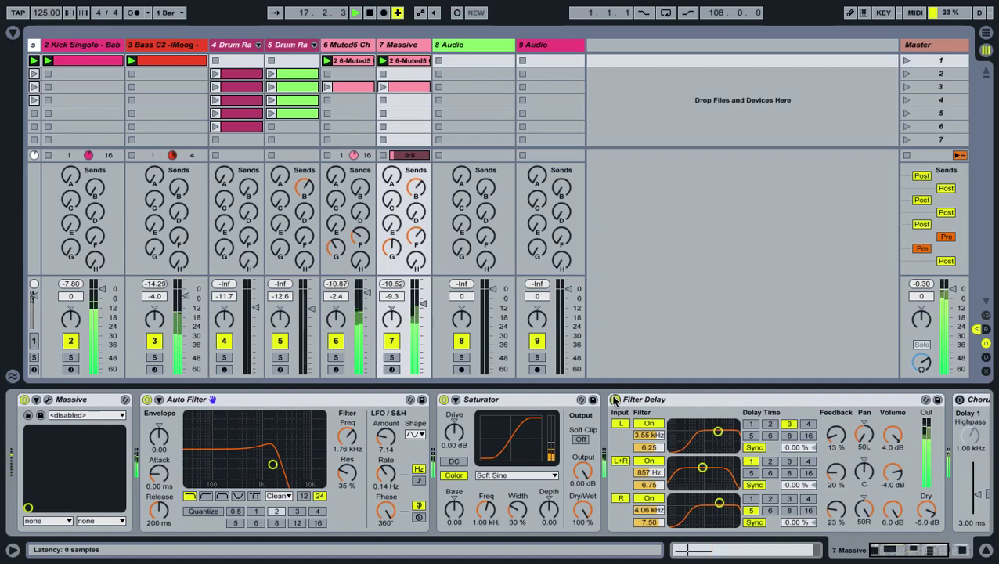
{"action": "key", "text": "0"}
{"action": "left_click", "coordinate": [985, 549]}
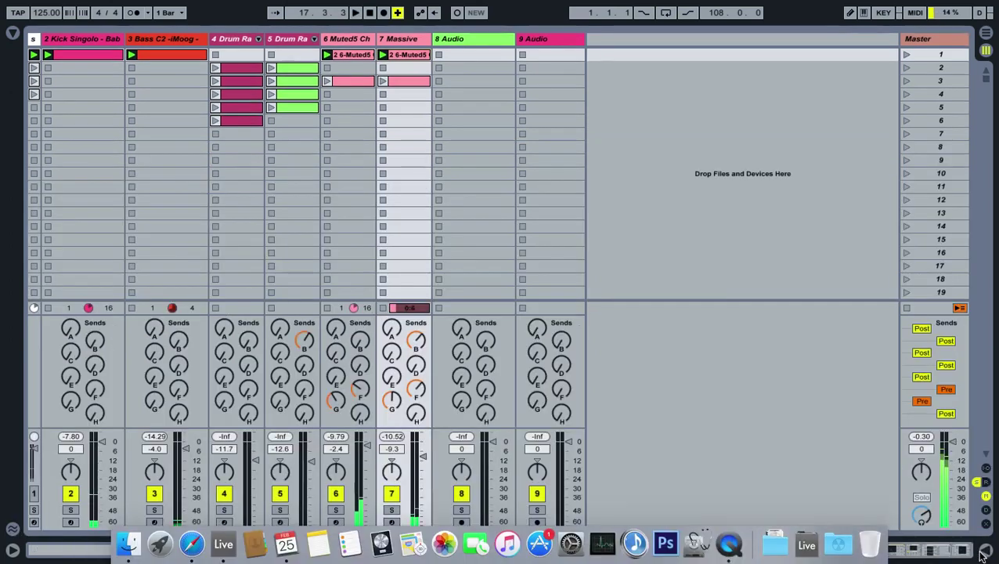
Step: Launch the drum clip in track 4's row 2 and stop the Massive clip
{"action": "left_click", "coordinate": [215, 69]}
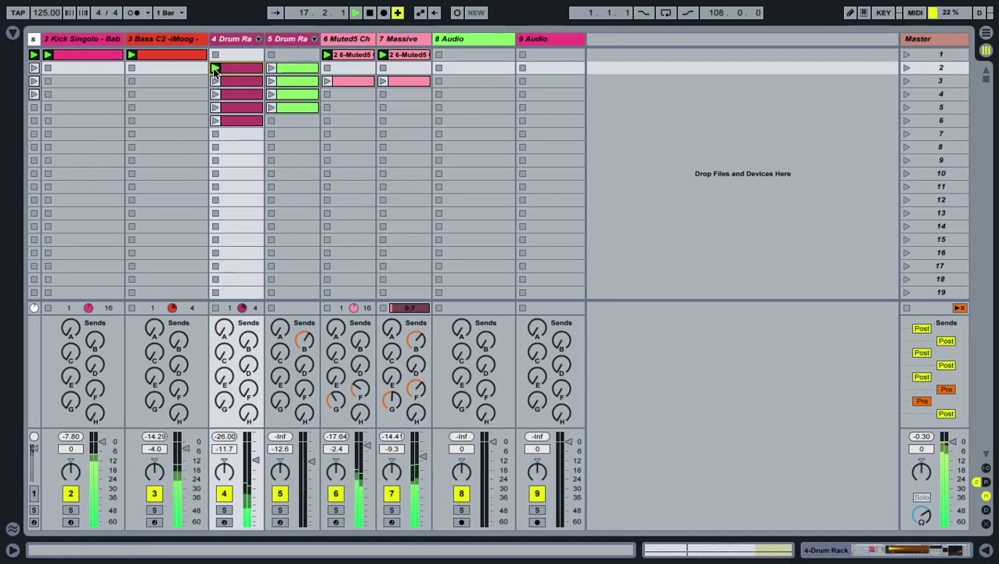
{"action": "left_click", "coordinate": [383, 68]}
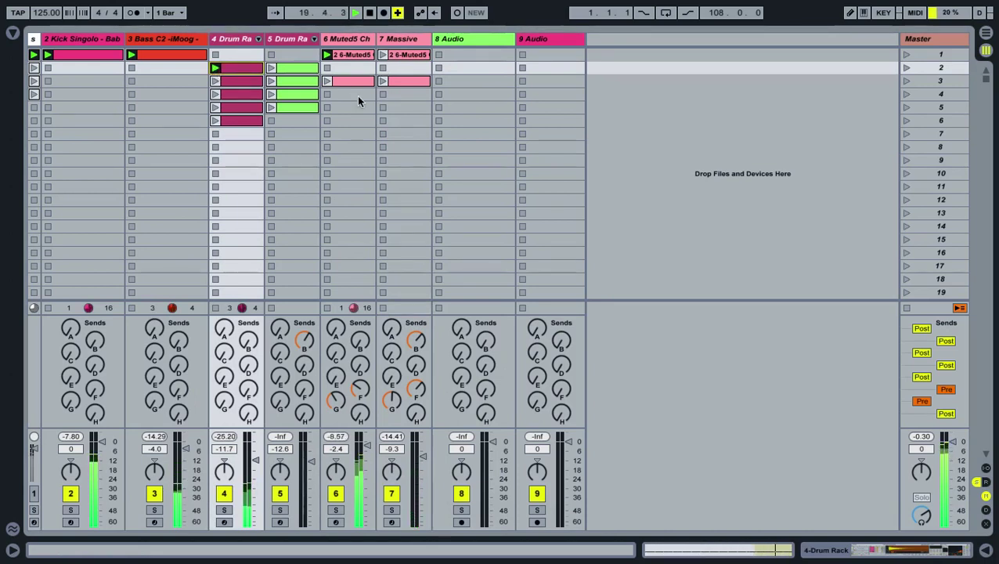
Step: Open the browser, clear the old search, and look through the Instruments and Audio Effects categories
{"action": "left_click", "coordinate": [13, 33]}
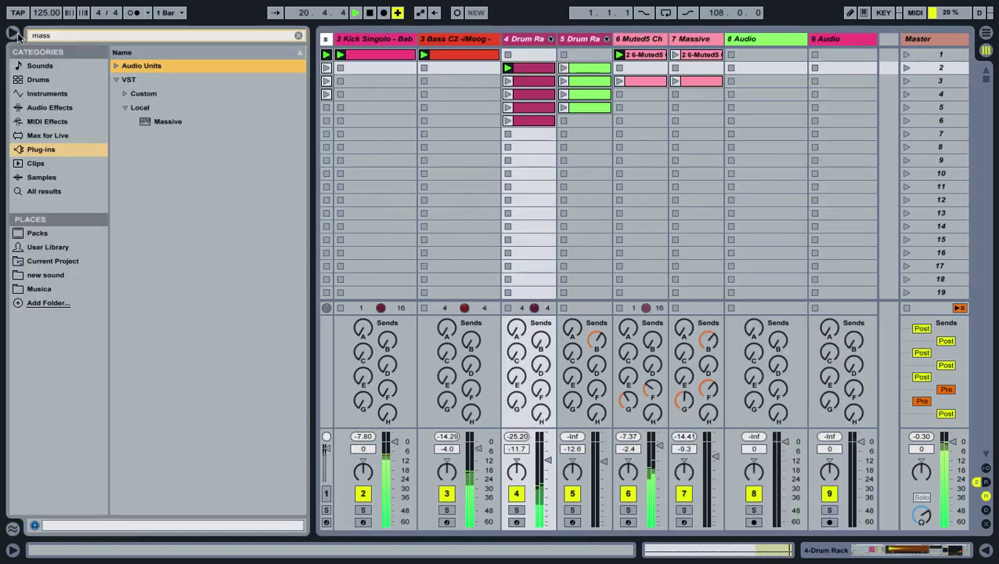
{"action": "left_click", "coordinate": [55, 35]}
{"action": "key", "text": "BackSpace"}
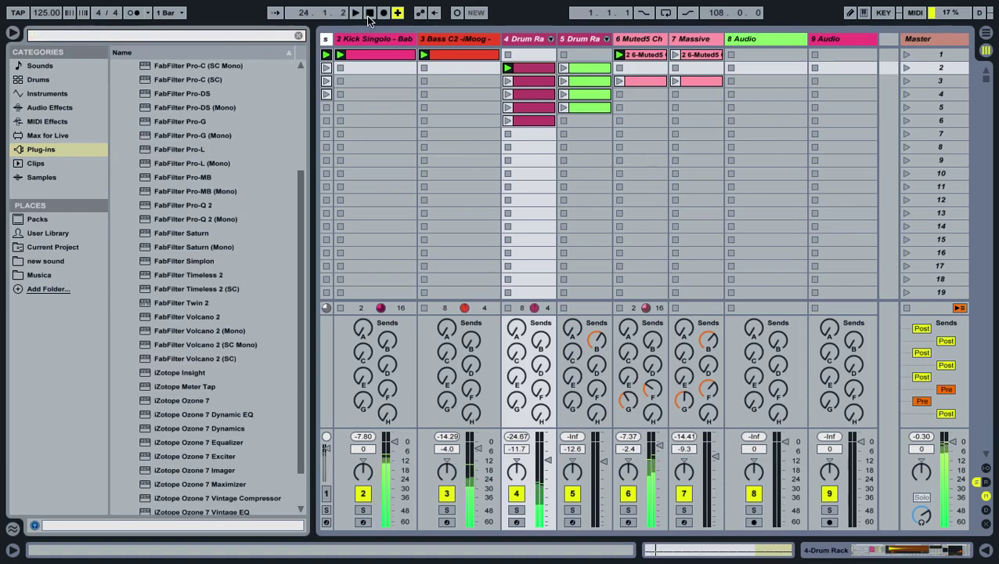
{"action": "left_click", "coordinate": [32, 93]}
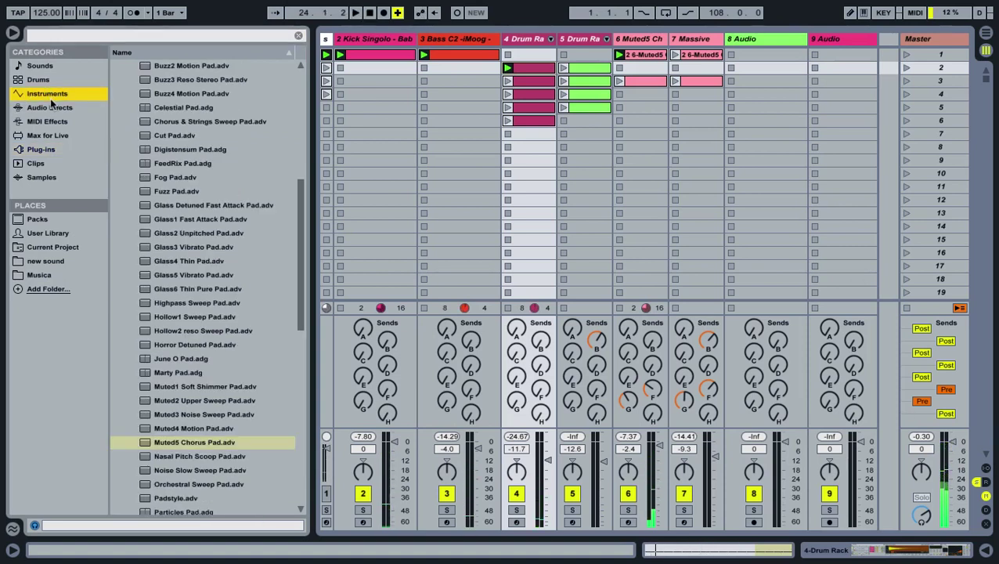
{"action": "left_click", "coordinate": [50, 109]}
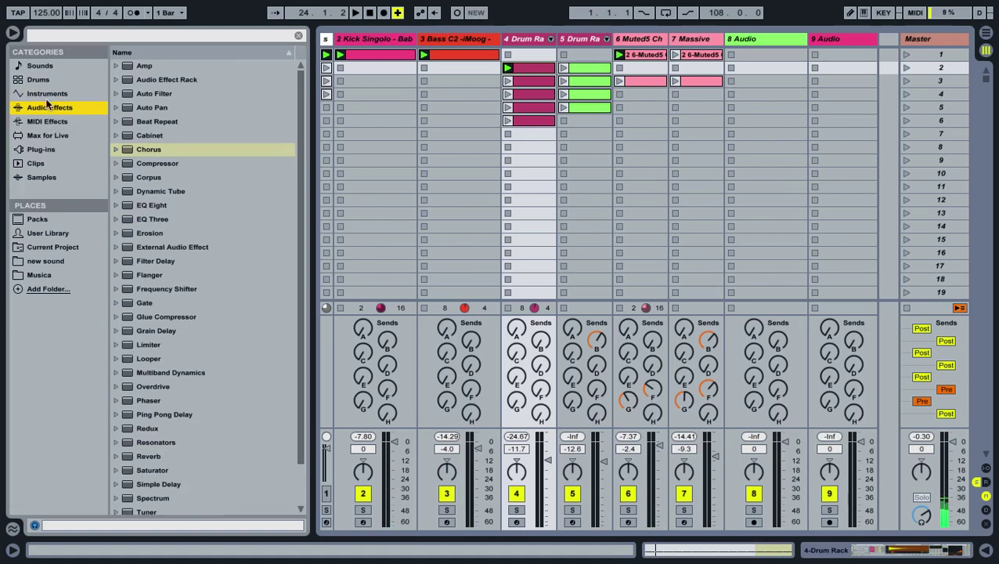
Step: Search the Instruments category for "whi" and preview the Whistler Winds.adv preset
{"action": "left_click", "coordinate": [47, 94]}
{"action": "left_click", "coordinate": [58, 36]}
{"action": "type", "text": "whit"}
{"action": "key", "text": "BackSpace"}
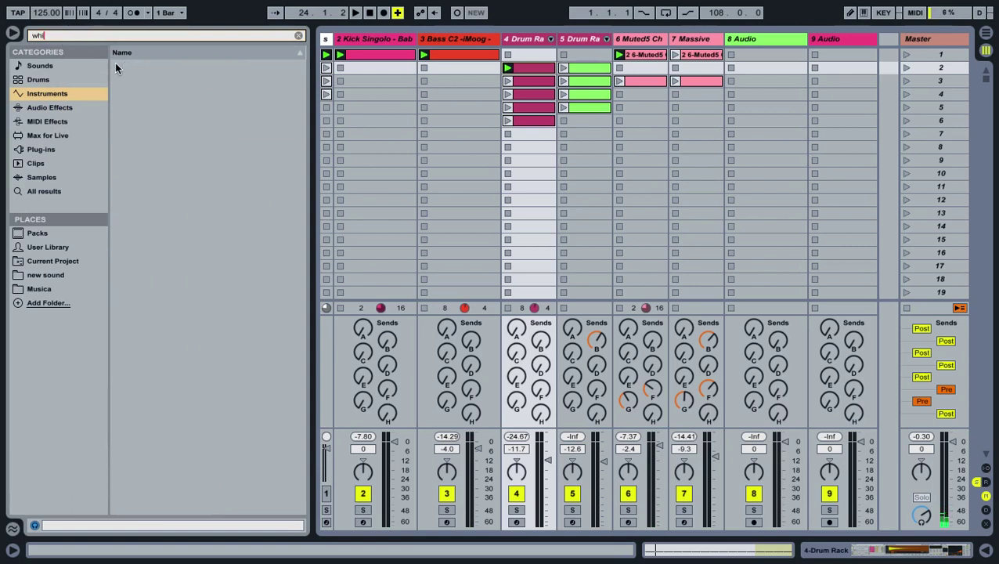
{"action": "left_click", "coordinate": [126, 81]}
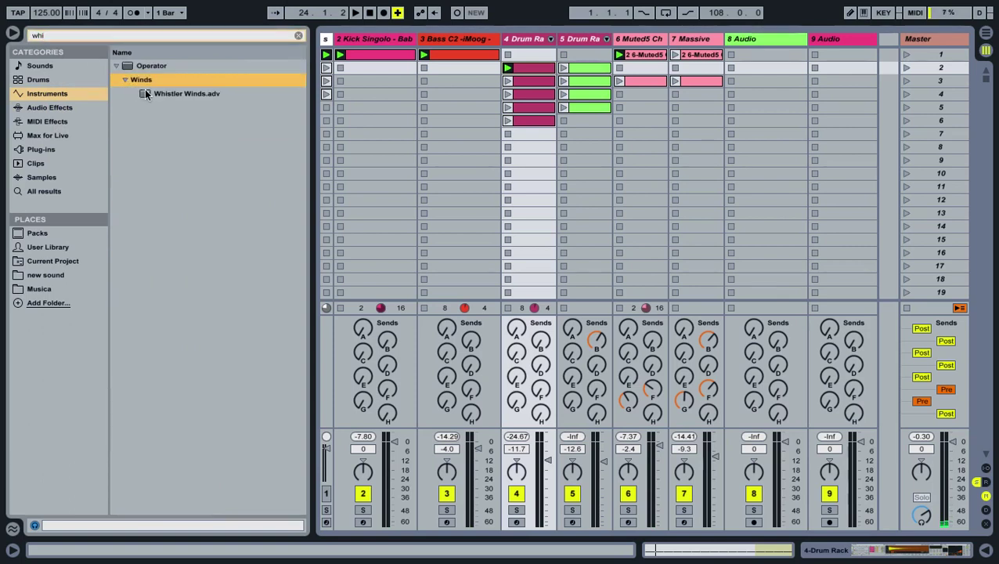
{"action": "left_click", "coordinate": [147, 94]}
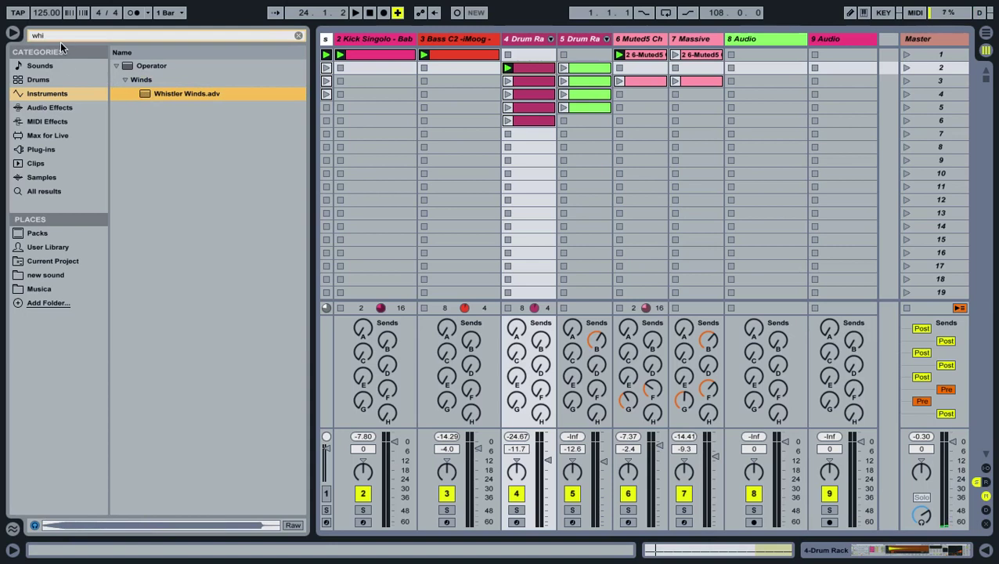
Step: Search the instruments for "nois" and audition Operator presets from Noise Slow Sweep Pad to DigiNoise Choir
{"action": "key", "text": "ctrl+f"}
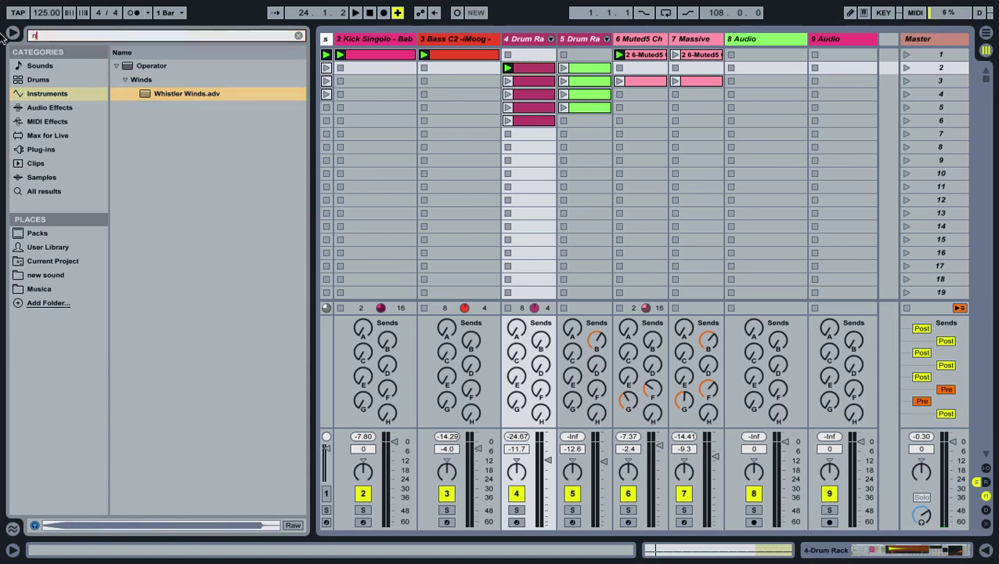
{"action": "type", "text": "nois"}
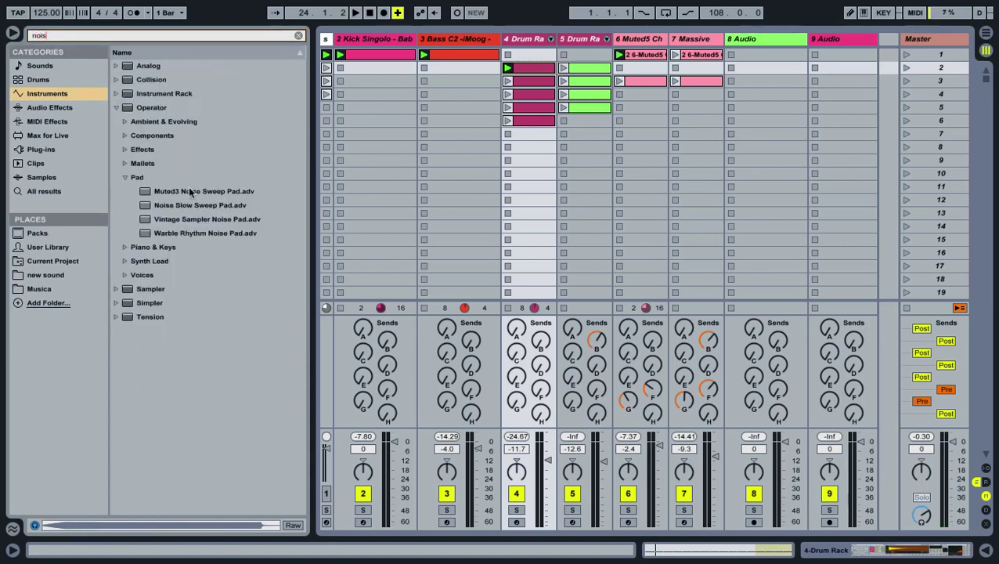
{"action": "left_click", "coordinate": [202, 205]}
{"action": "key", "text": "Down"}
{"action": "key", "text": "Down"}
{"action": "key", "text": "Left"}
{"action": "key", "text": "Left"}
{"action": "key", "text": "Down"}
{"action": "key", "text": "Down"}
{"action": "key", "text": "Down"}
{"action": "key", "text": "Right"}
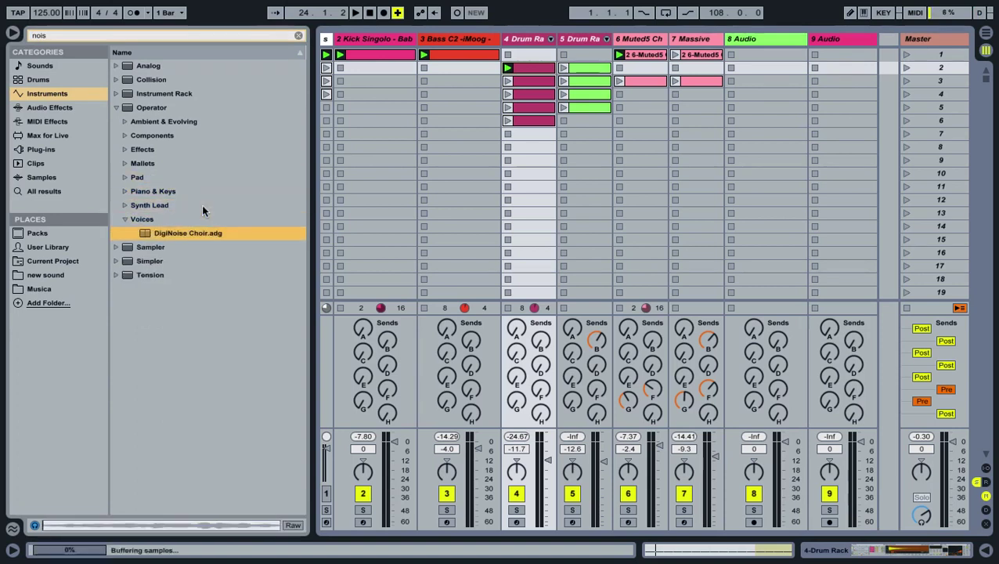
Step: Browse Operator's other noise preset folders and pick Noise Slow Sweep Pad.adv in the Pad folder
{"action": "key", "text": "Up"}
{"action": "key", "text": "Right"}
{"action": "key", "text": "Down"}
{"action": "key", "text": "Left"}
{"action": "key", "text": "Left"}
{"action": "key", "text": "Up"}
{"action": "key", "text": "Right"}
{"action": "key", "text": "Down"}
{"action": "key", "text": "Up"}
{"action": "key", "text": "Left"}
{"action": "key", "text": "Up"}
{"action": "key", "text": "Right"}
{"action": "key", "text": "Down"}
{"action": "key", "text": "Down"}
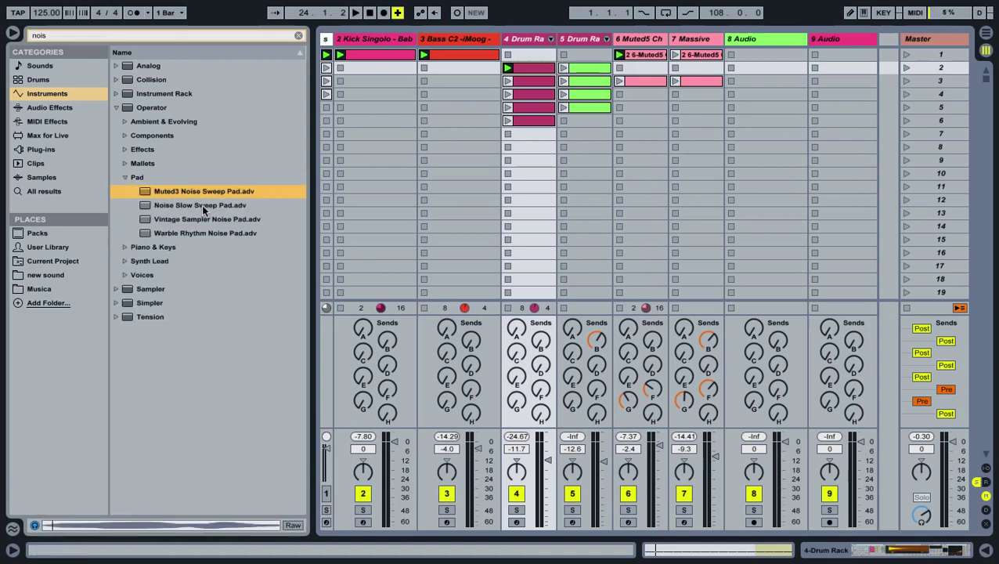
{"action": "key", "text": "Down"}
{"action": "key", "text": "Up"}
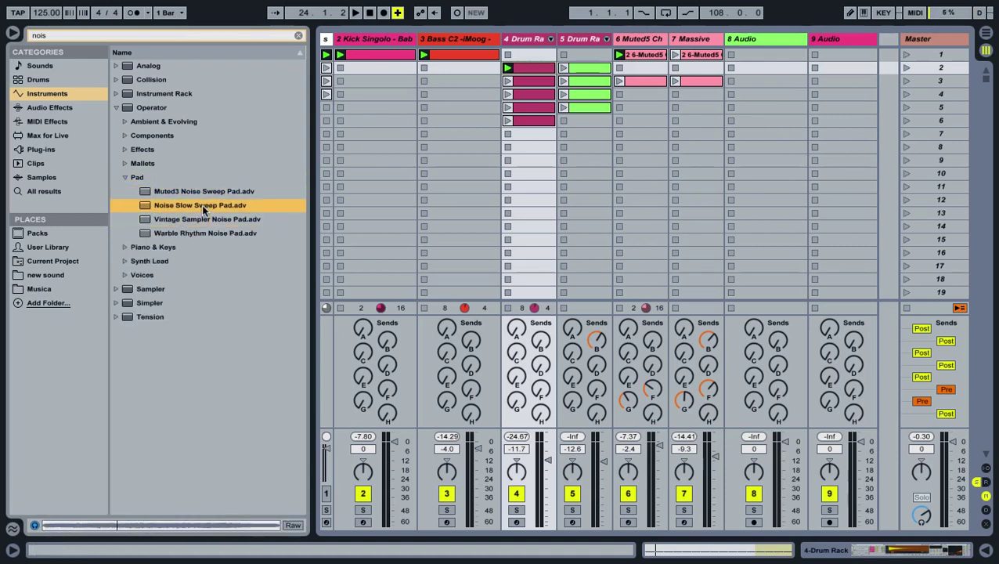
Step: Insert a MIDI track after the Massive track and load Noise Slow Sweep Pad.adv onto it
{"action": "left_click", "coordinate": [695, 42]}
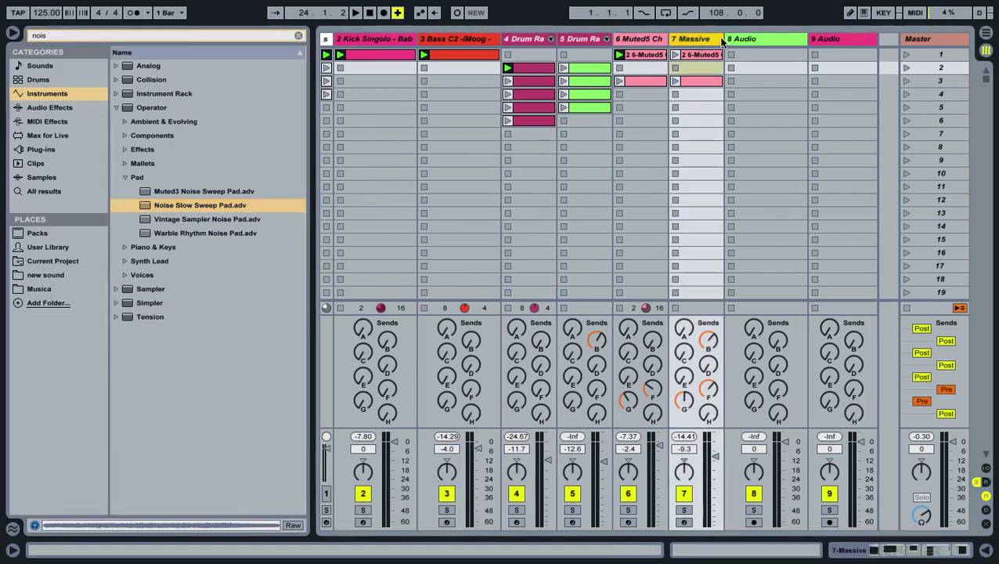
{"action": "key", "text": "ctrl+shift+t"}
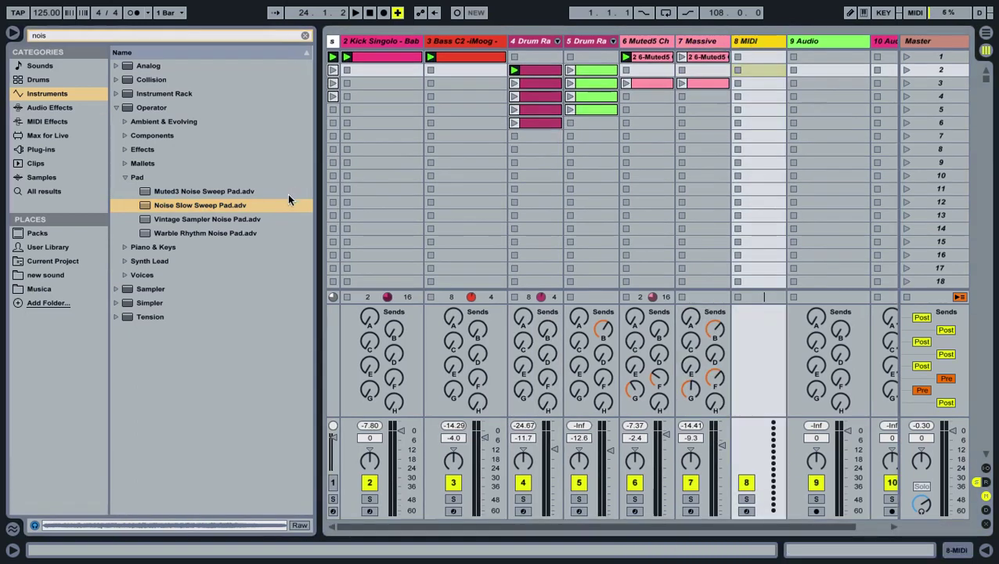
{"action": "left_click_drag", "start_coordinate": [223, 213], "coordinate": [757, 53]}
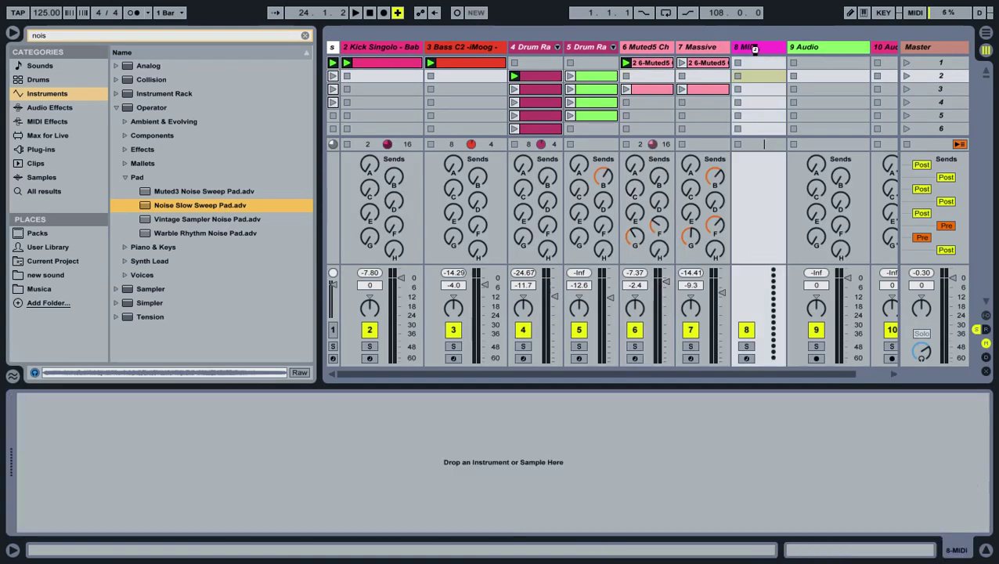
{"action": "left_click_drag", "start_coordinate": [816, 271], "coordinate": [781, 325]}
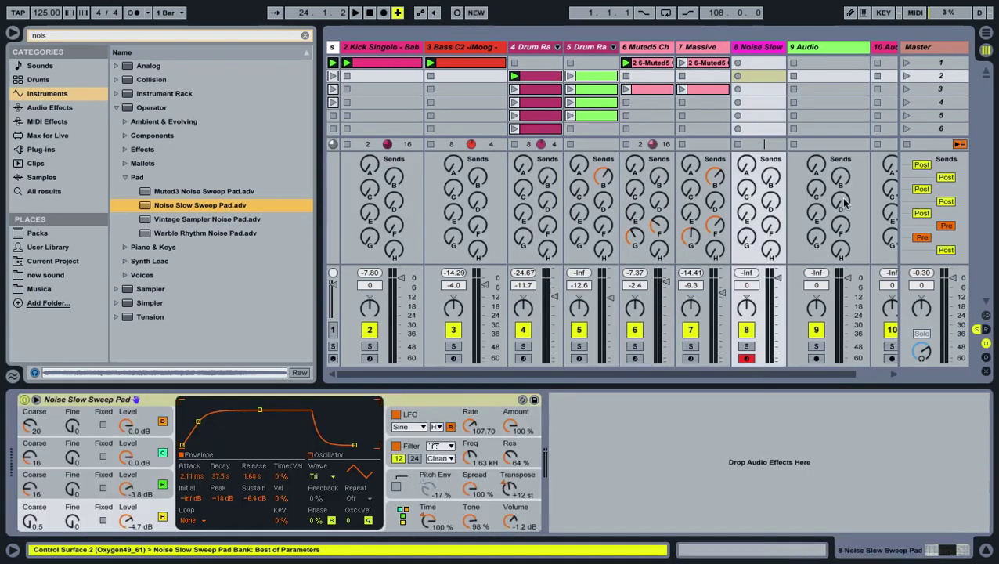
Step: Enable the computer MIDI keyboard and set the pad's oscillator A level to -6.7 dB
{"action": "left_click", "coordinate": [864, 12]}
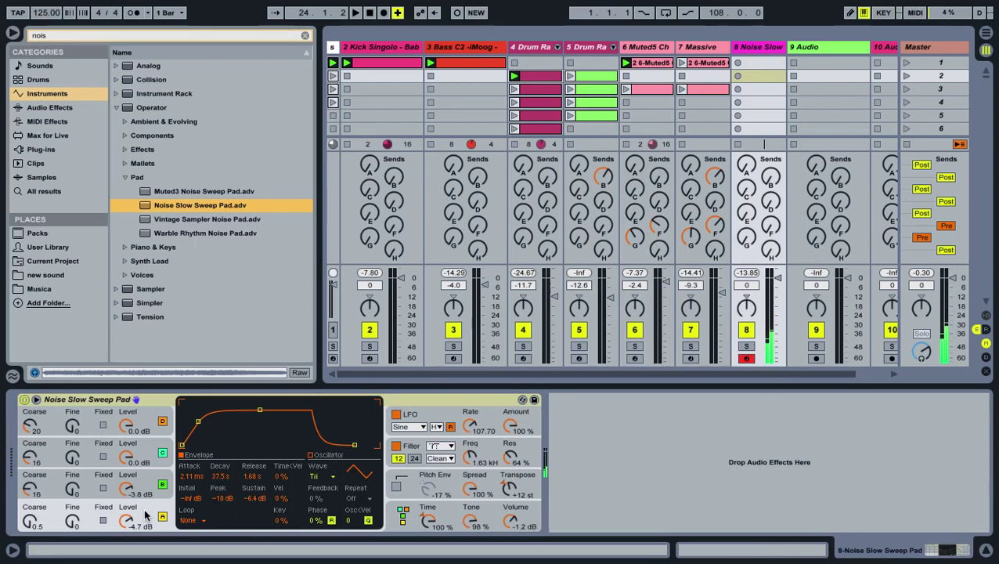
{"action": "left_click", "coordinate": [152, 480]}
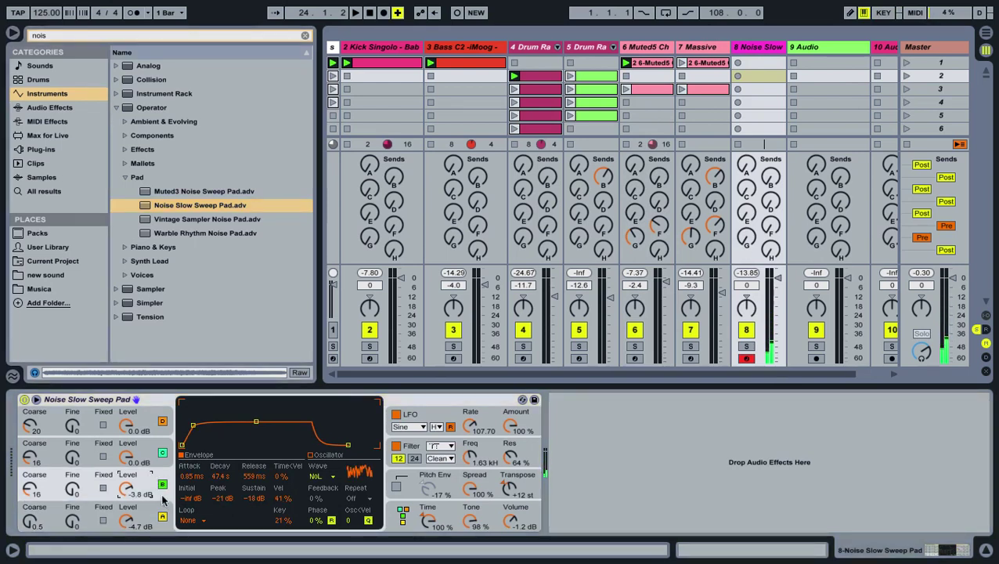
{"action": "left_click", "coordinate": [132, 520]}
{"action": "left_click_drag", "start_coordinate": [123, 521], "coordinate": [123, 521]}
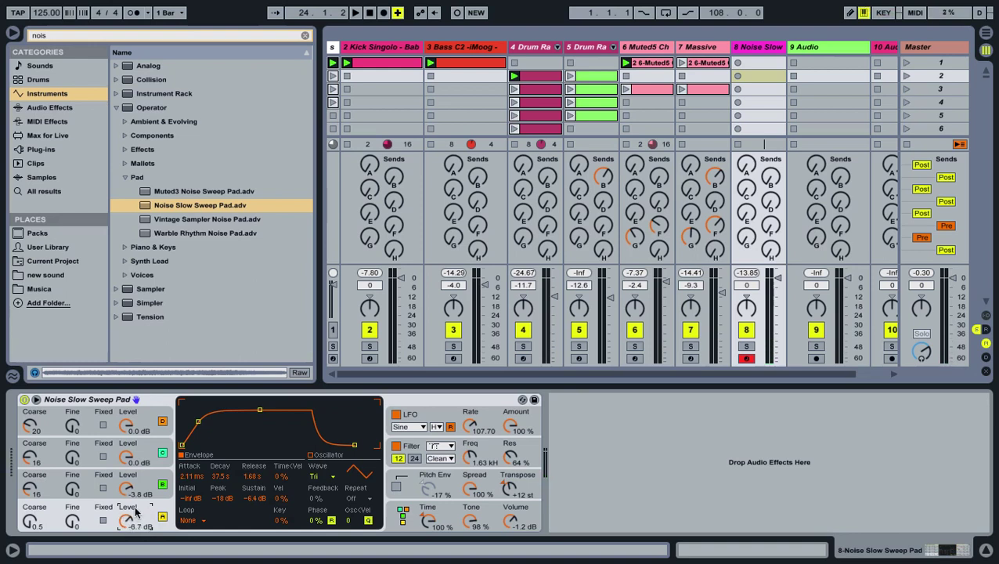
Step: Set oscillator A's waveform to Noise White in the Noise Slow Sweep Pad
{"action": "left_click", "coordinate": [357, 468]}
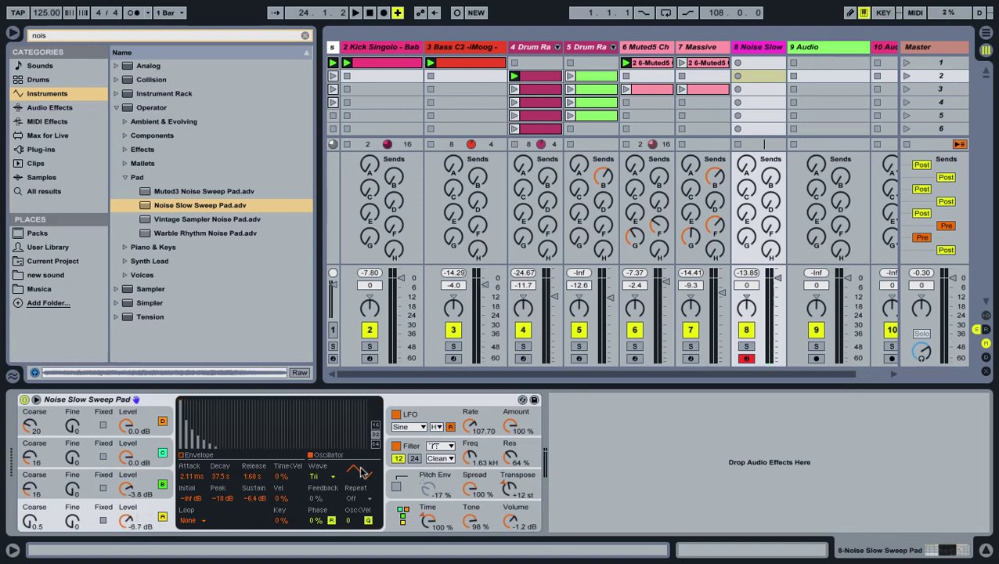
{"action": "left_click", "coordinate": [334, 476]}
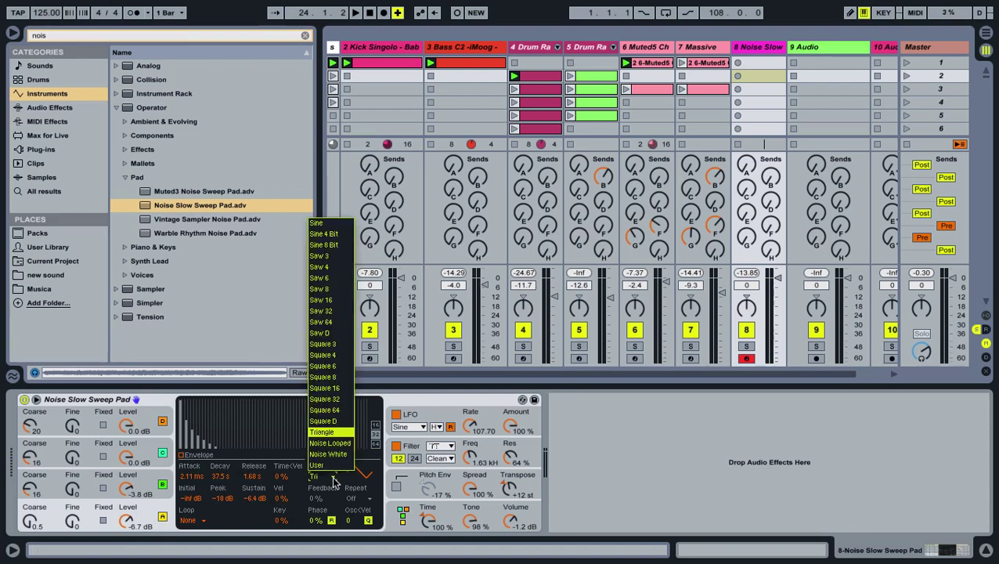
{"action": "left_click", "coordinate": [332, 454]}
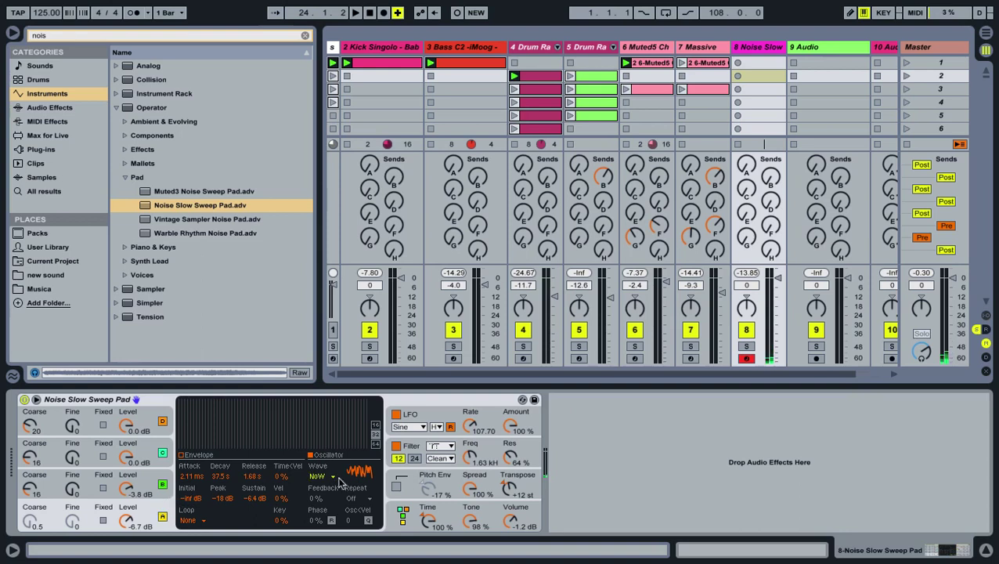
Step: Shorten the release of the pad's filter envelope to 93.1 ms
{"action": "left_click", "coordinate": [413, 507]}
{"action": "left_click", "coordinate": [414, 490]}
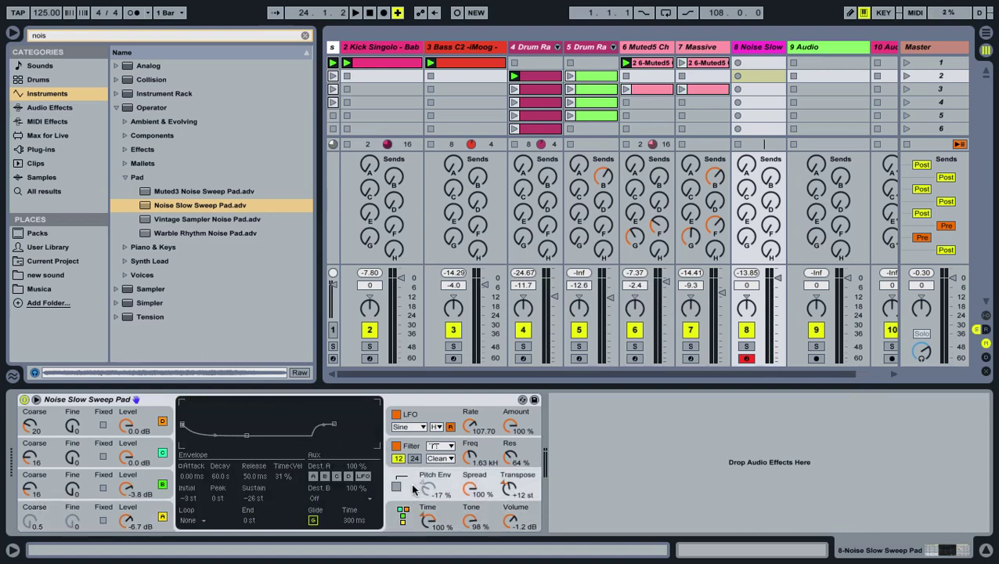
{"action": "left_click", "coordinate": [419, 449]}
{"action": "left_click_drag", "start_coordinate": [367, 449], "coordinate": [334, 446]}
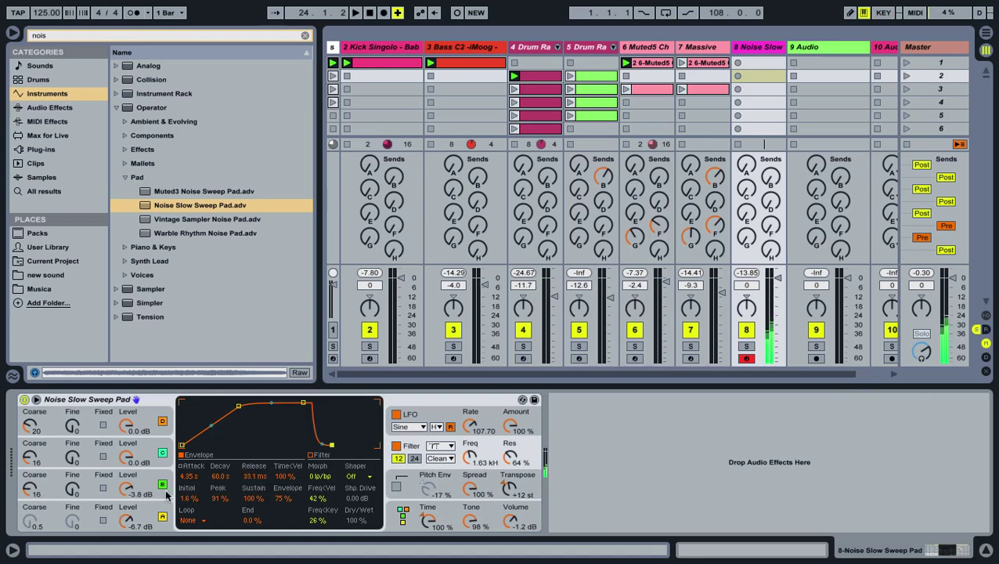
Step: Switch off oscillators B, C and D in the Noise Slow Sweep Pad so only oscillator A's white noise sounds
{"action": "left_click", "coordinate": [145, 488]}
{"action": "left_click", "coordinate": [163, 487]}
{"action": "left_click", "coordinate": [162, 453]}
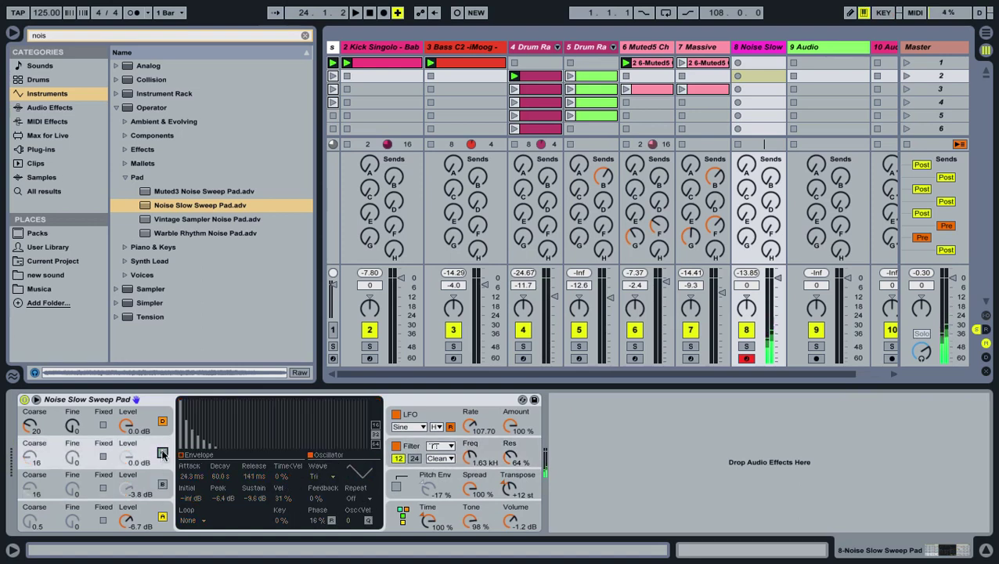
{"action": "left_click", "coordinate": [162, 421]}
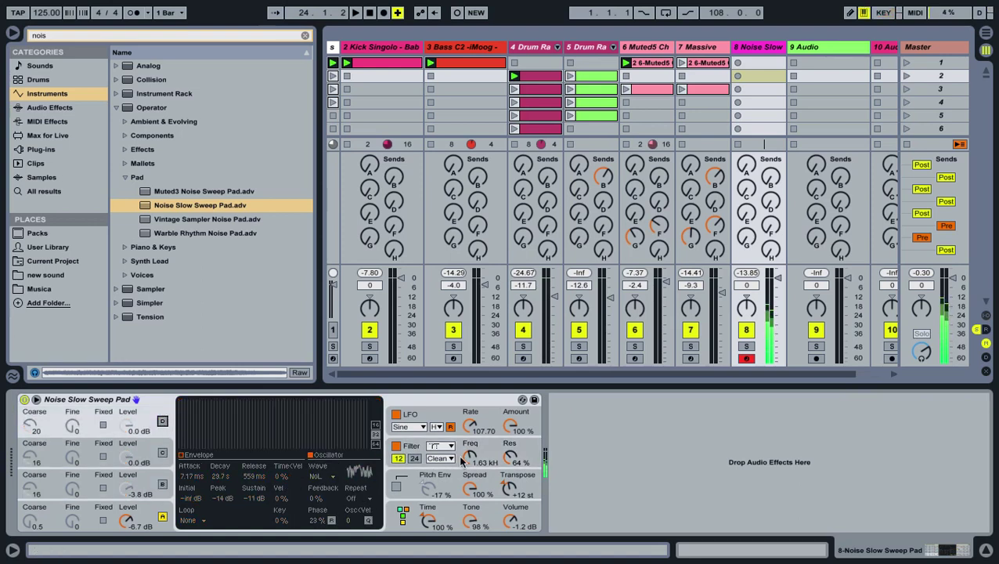
Step: Set the Noise Slow Sweep Pad's global Time to 28 % and its Transpose to 0 st
{"action": "left_click", "coordinate": [429, 517]}
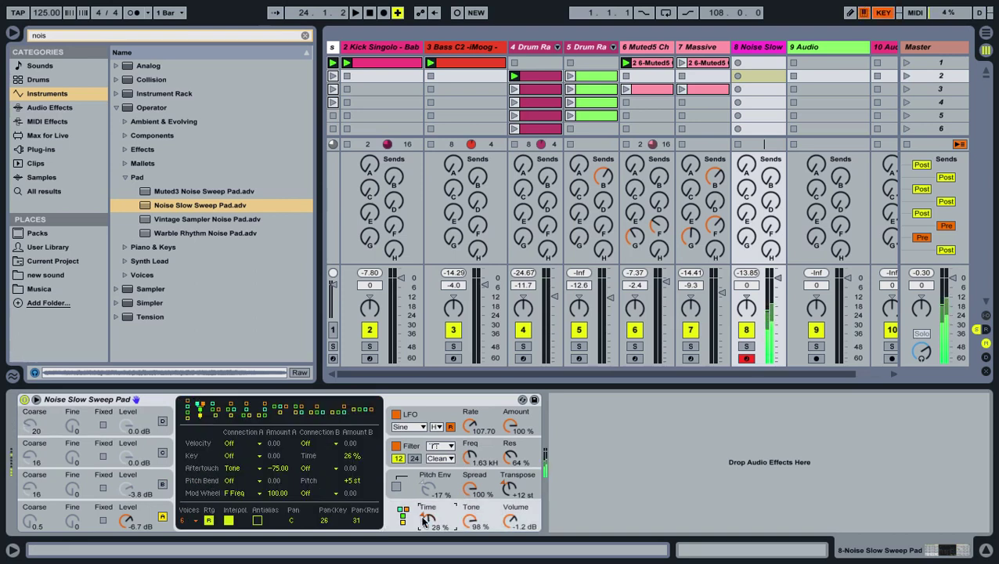
{"action": "left_click", "coordinate": [506, 487]}
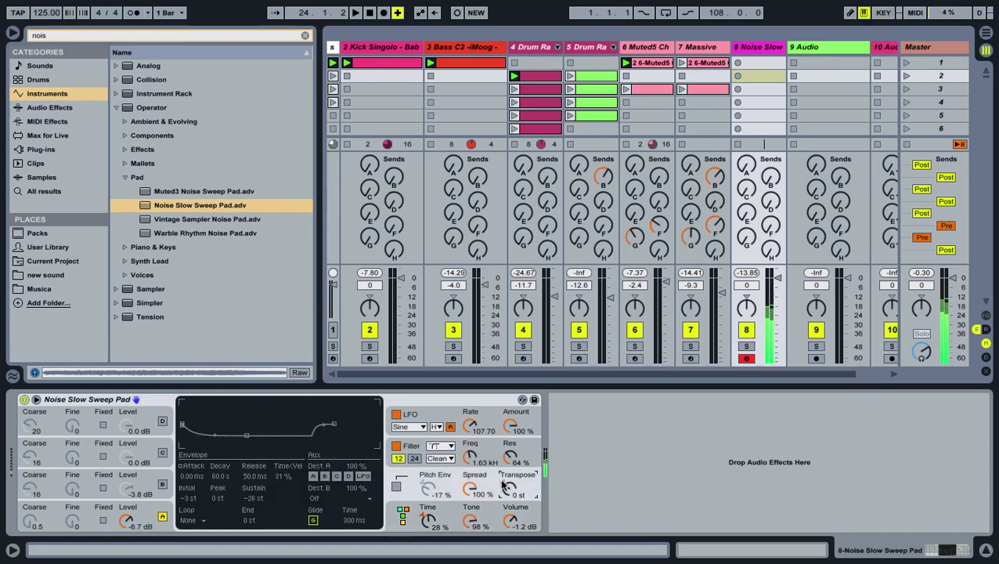
Step: Create a MIDI clip in the noise track's scene 2 slot holding one full-bar note, transposed down an octave to C4
{"action": "left_click", "coordinate": [985, 549]}
{"action": "left_click", "coordinate": [12, 30]}
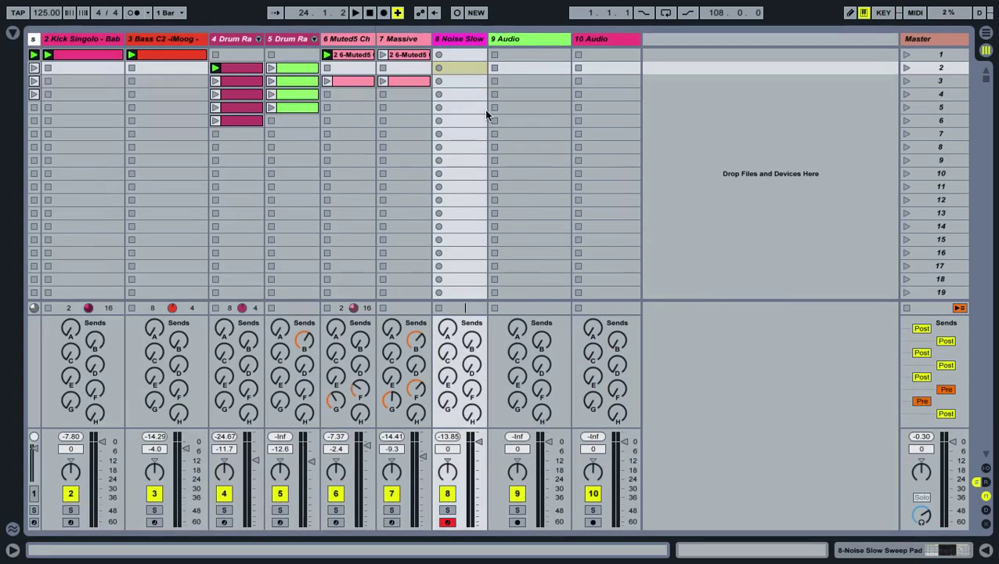
{"action": "double_click", "coordinate": [473, 68]}
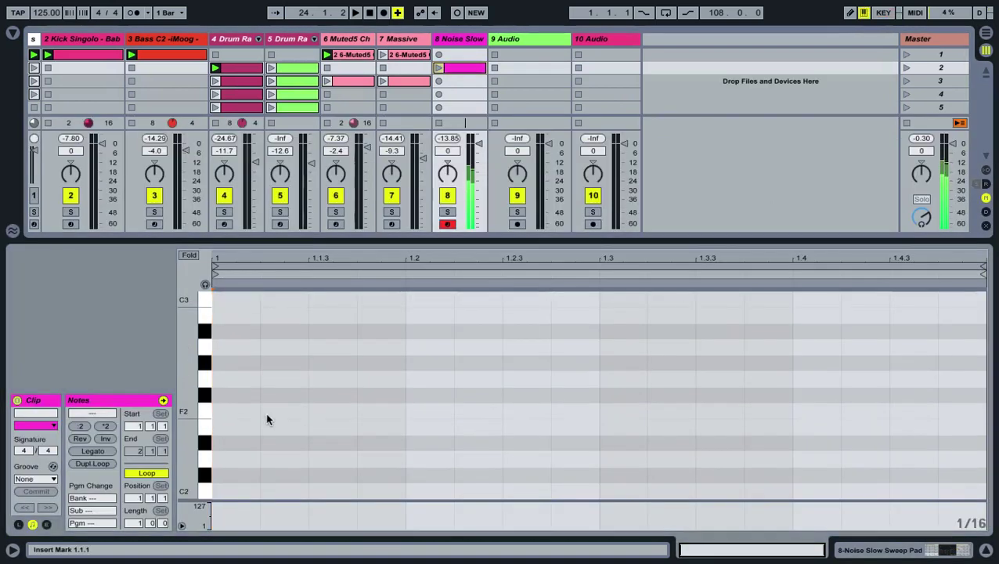
{"action": "key", "text": "x"}
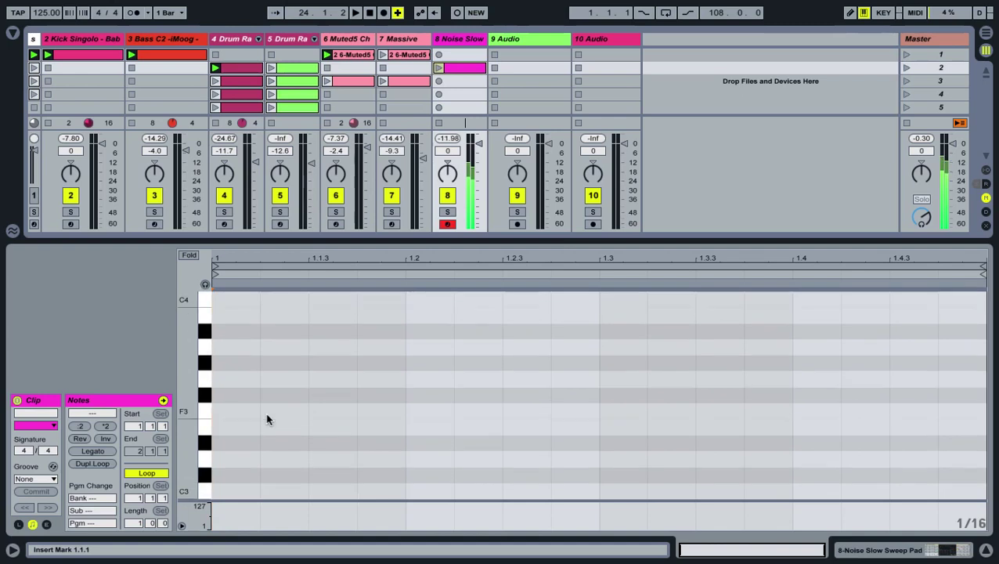
{"action": "double_click", "coordinate": [235, 363]}
{"action": "left_click", "coordinate": [248, 368]}
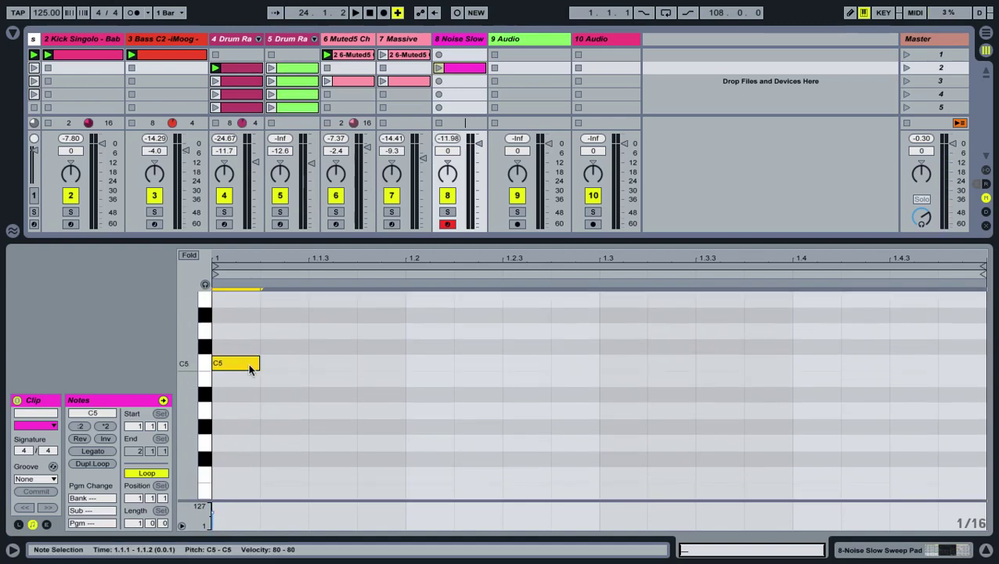
{"action": "left_click_drag", "start_coordinate": [257, 363], "coordinate": [997, 384]}
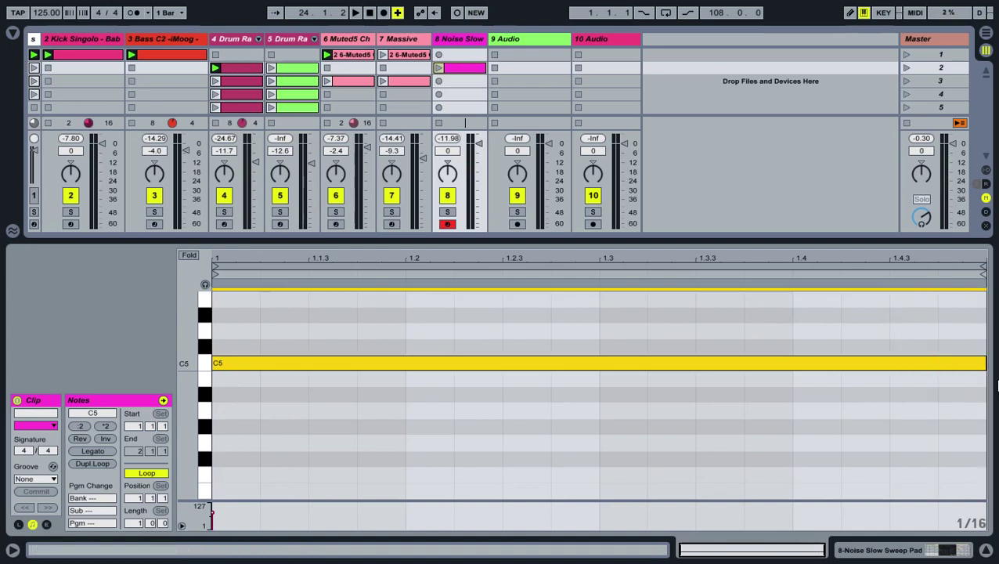
{"action": "key", "text": "shift+Down"}
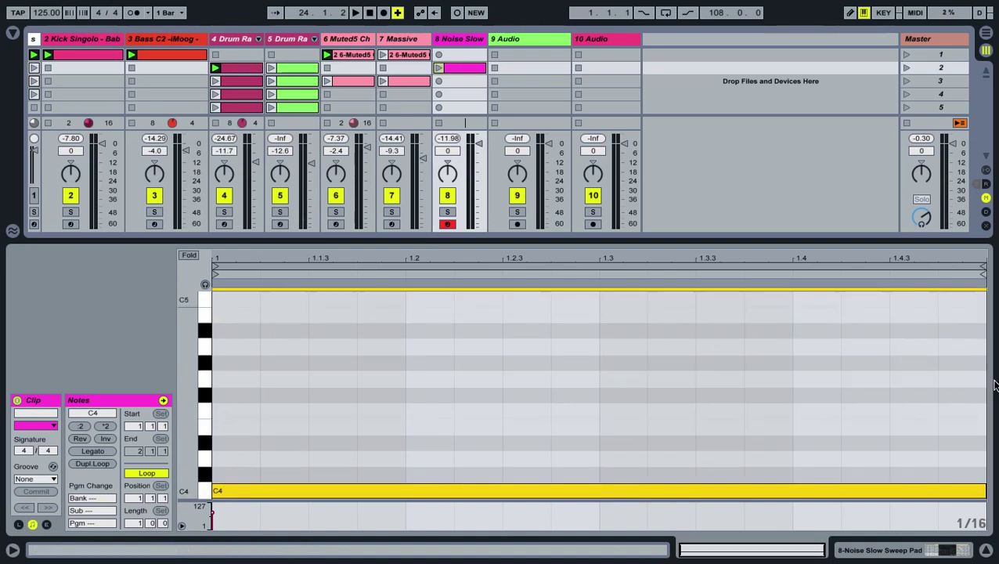
Step: Solo the noise track and play its new clip
{"action": "left_click", "coordinate": [447, 211]}
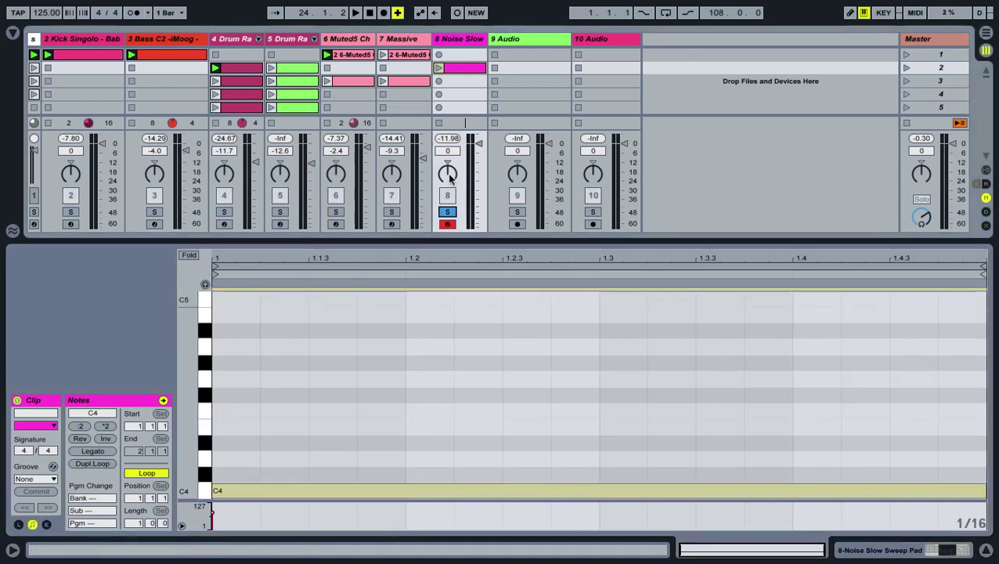
{"action": "left_click", "coordinate": [438, 68]}
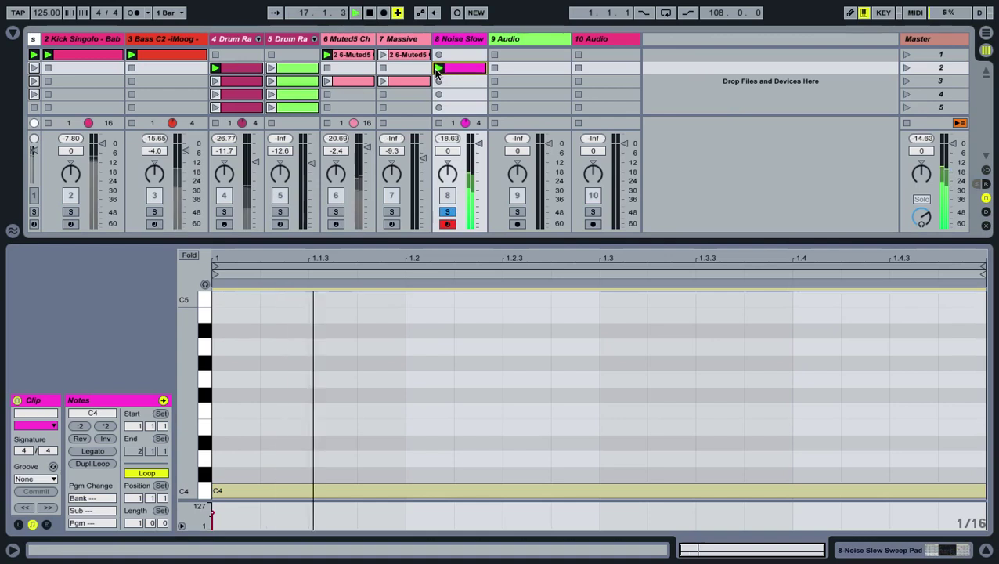
Step: Extend the noise clip's loop and its note to 16 bars, and transpose the note down two octaves to C2
{"action": "left_click", "coordinate": [129, 523]}
{"action": "type", "text": "16"}
{"action": "key", "text": "Return"}
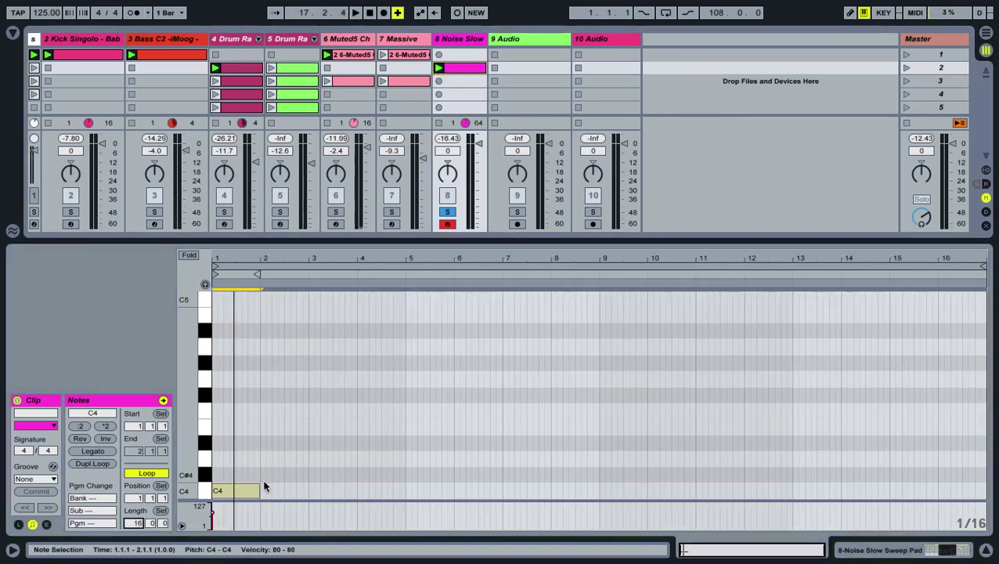
{"action": "left_click_drag", "start_coordinate": [259, 489], "coordinate": [865, 497]}
{"action": "key", "text": "shift+Down"}
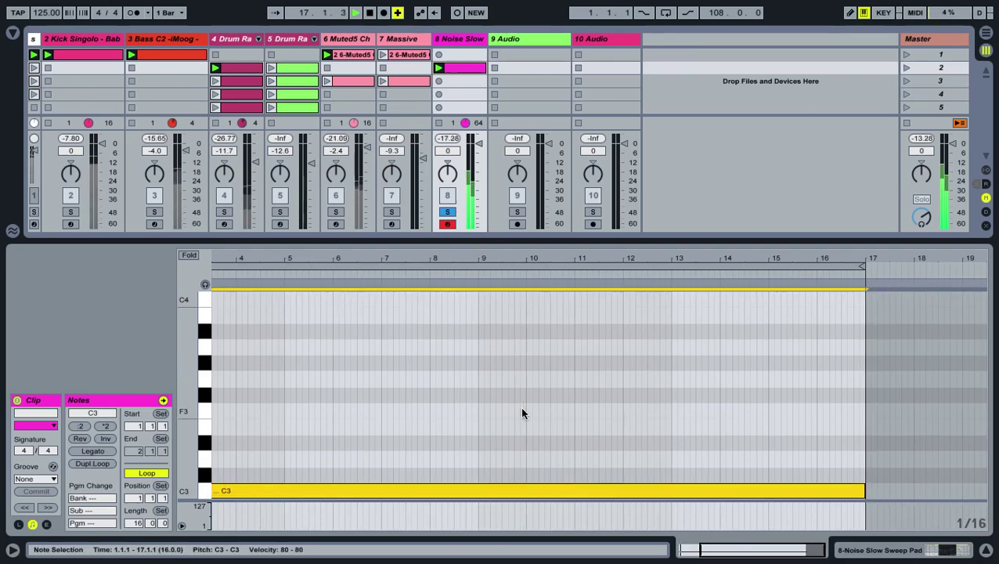
{"action": "key", "text": "shift+Down"}
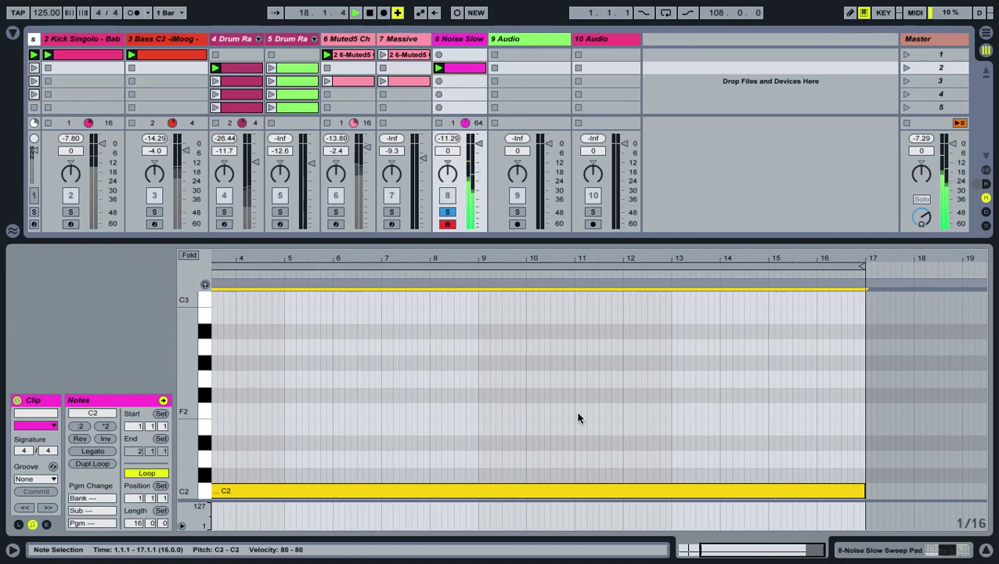
Step: Lower the noise track's volume to -13.0 dB and hide the clip editor
{"action": "left_click_drag", "start_coordinate": [468, 267], "coordinate": [478, 162]}
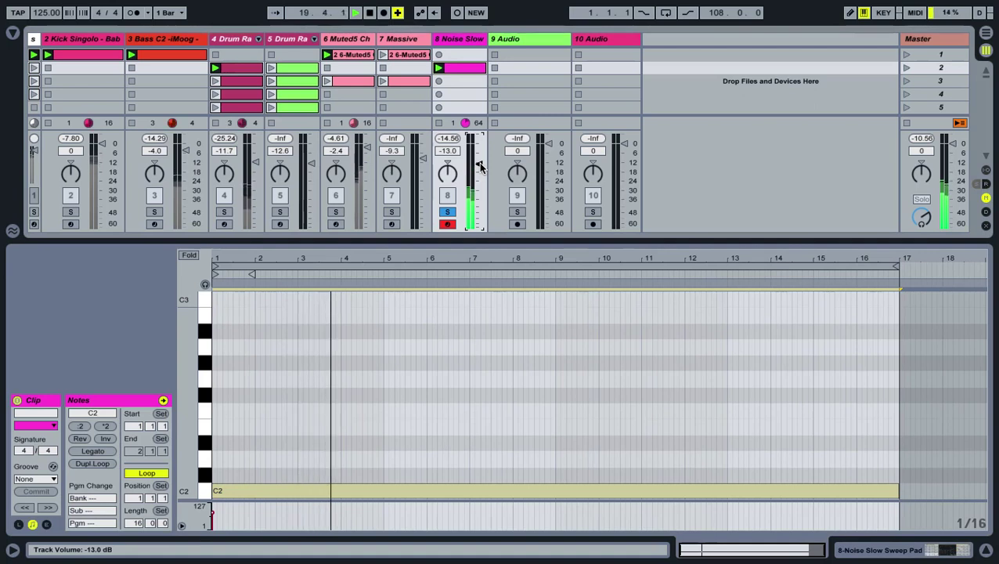
{"action": "left_click", "coordinate": [986, 551]}
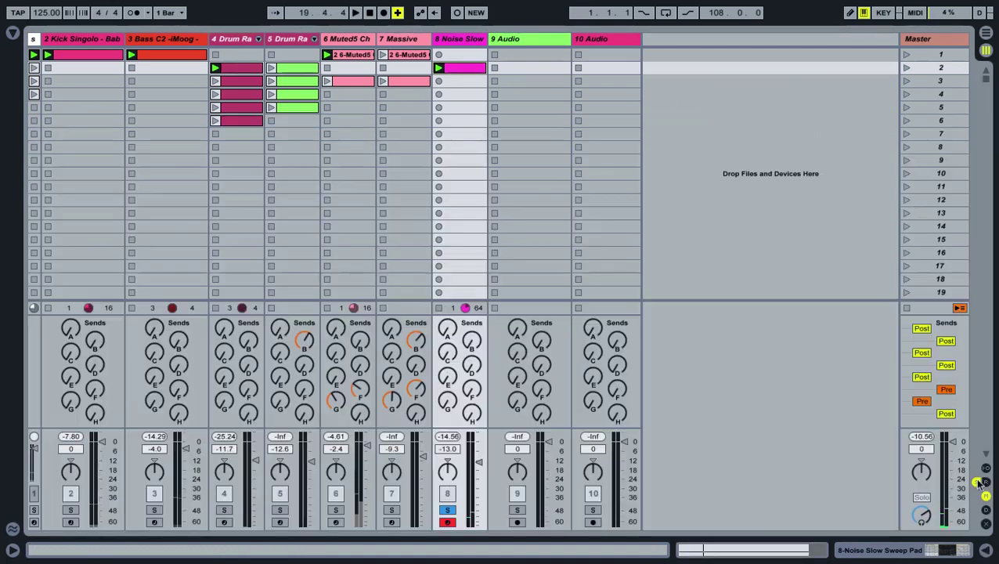
Step: Unsolo the noise track and turn on the kick track's high-pass Auto Filter, raising its cutoff frequency slightly
{"action": "double_click", "coordinate": [65, 43]}
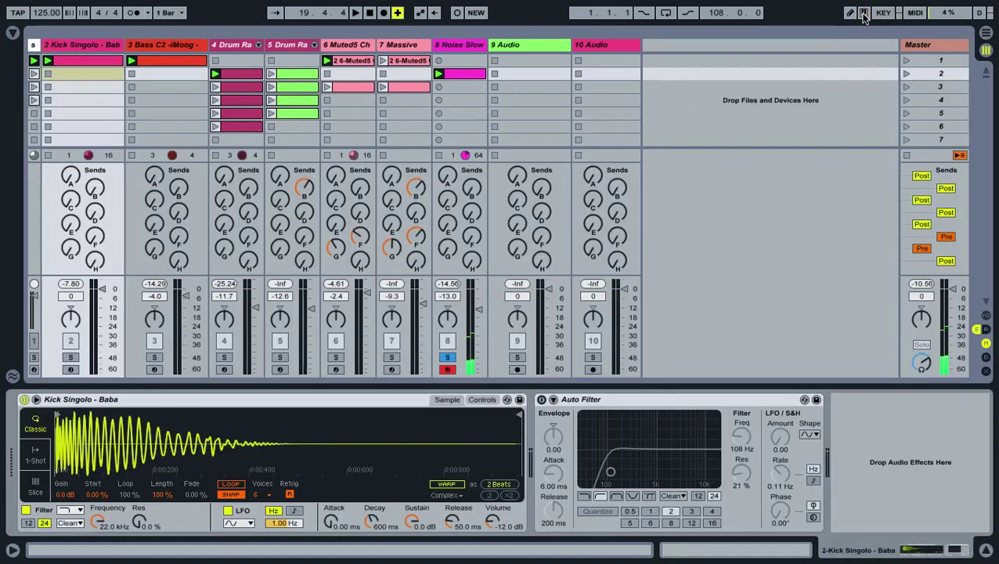
{"action": "left_click", "coordinate": [447, 360]}
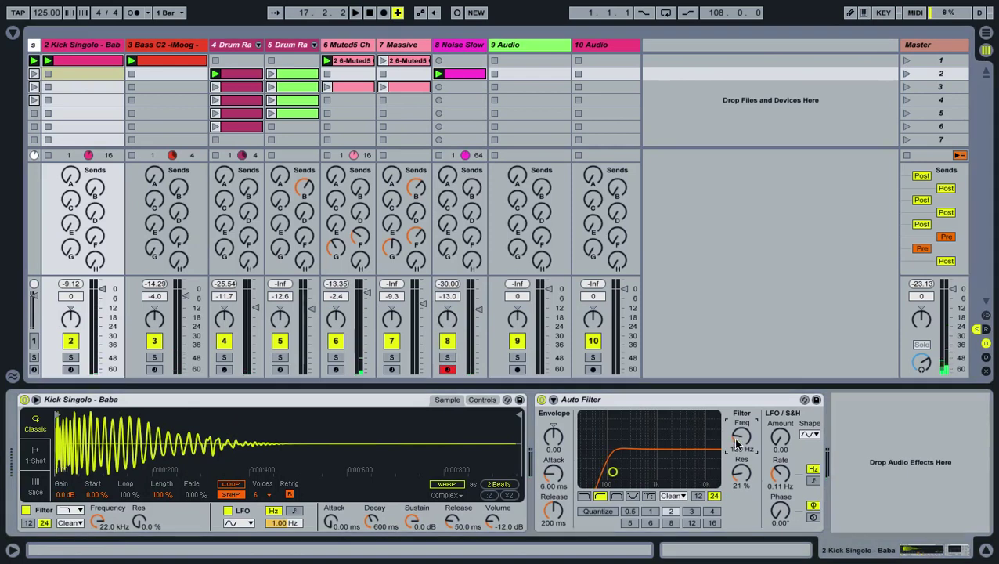
{"action": "left_click", "coordinate": [986, 550]}
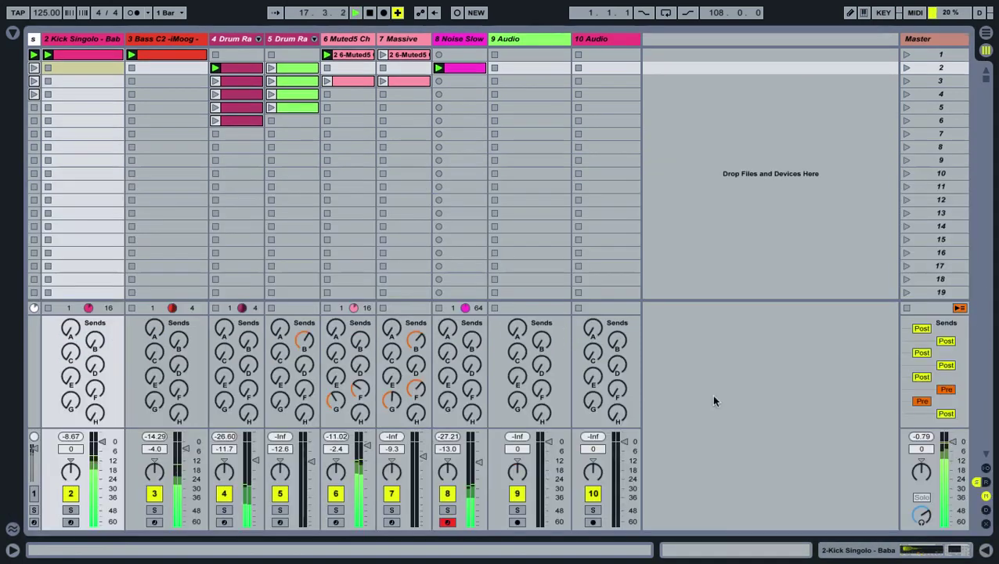
Step: Set the noise track's volume to -11.7 dB and turn up its sends A, B, F and G, with G-Erosion at about -37 dB
{"action": "left_click", "coordinate": [478, 462]}
{"action": "left_click_drag", "start_coordinate": [478, 462], "coordinate": [478, 459]}
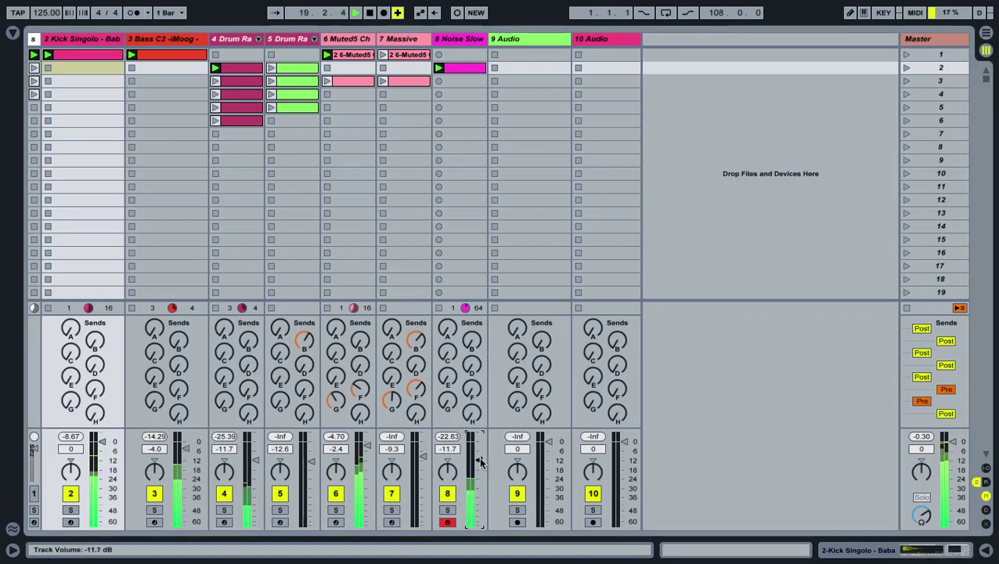
{"action": "double_click", "coordinate": [461, 68]}
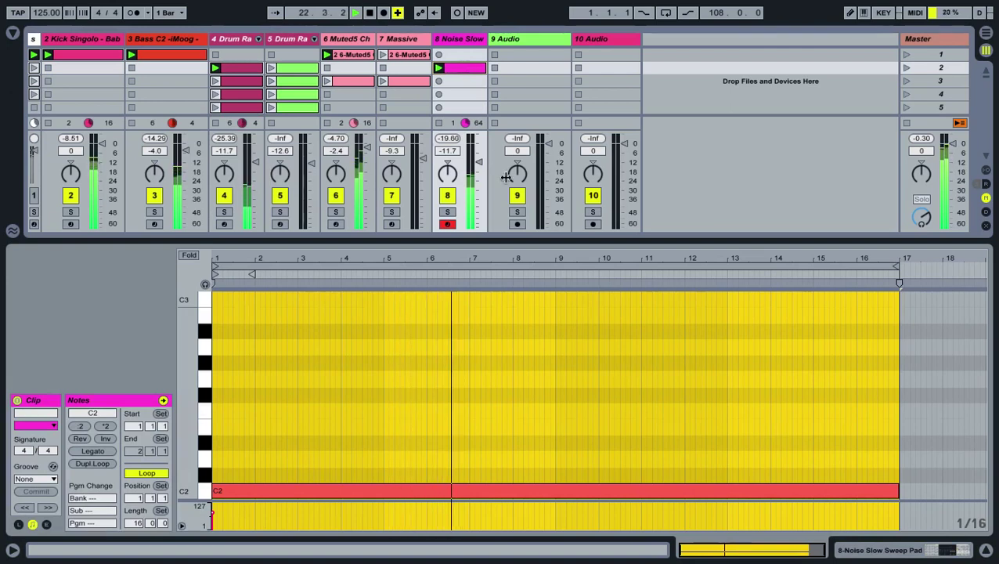
{"action": "left_click", "coordinate": [989, 553]}
{"action": "left_click", "coordinate": [472, 389]}
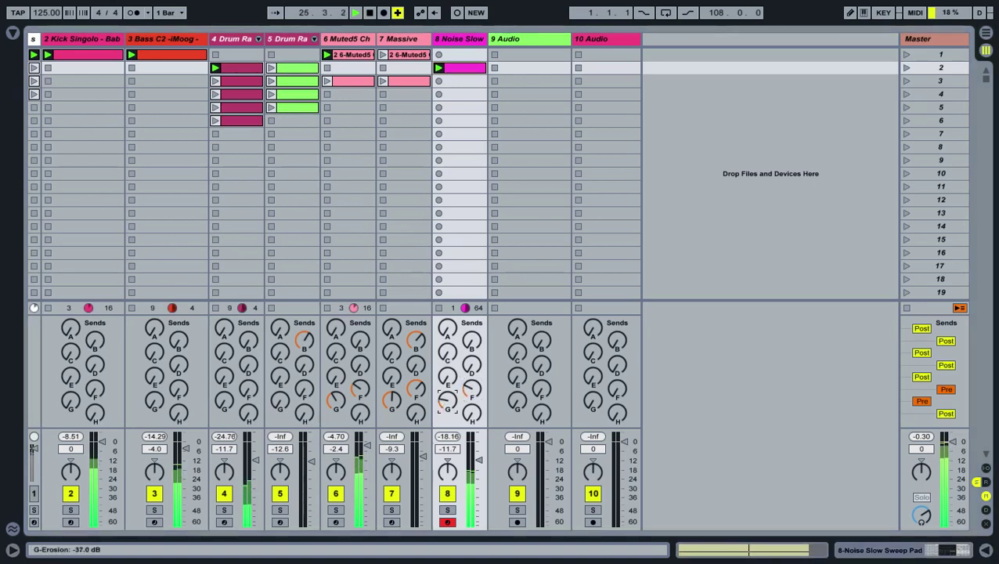
{"action": "left_click", "coordinate": [447, 329]}
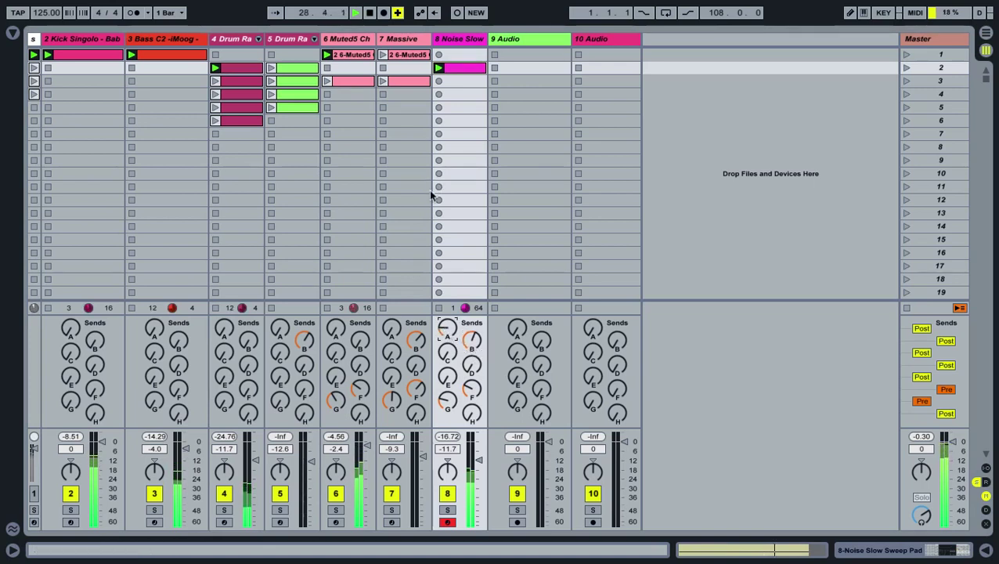
Step: Play scene 1 with the Massive accent and look over the Muted5 Chorus Pad track's device chain
{"action": "left_click", "coordinate": [908, 53]}
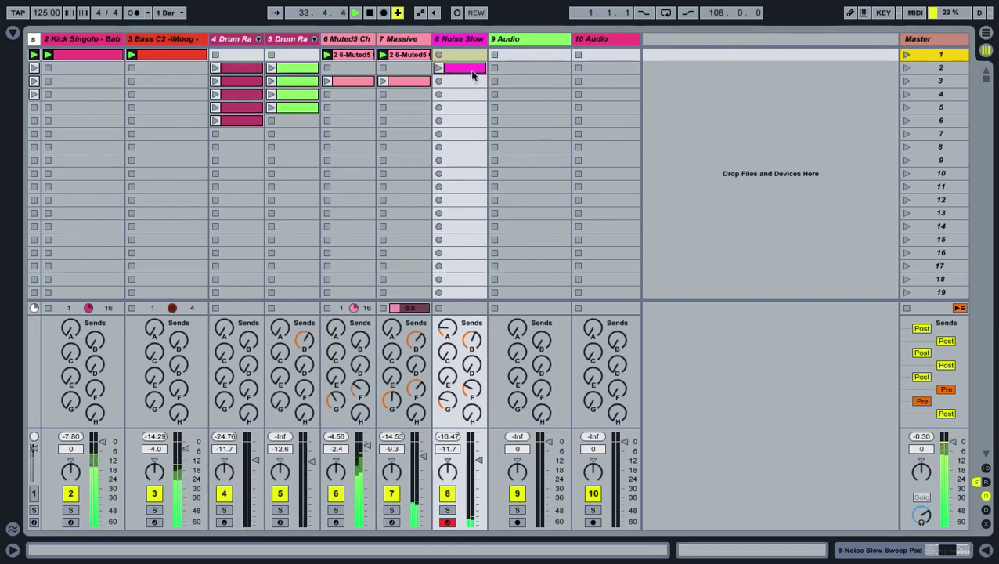
{"action": "double_click", "coordinate": [347, 39]}
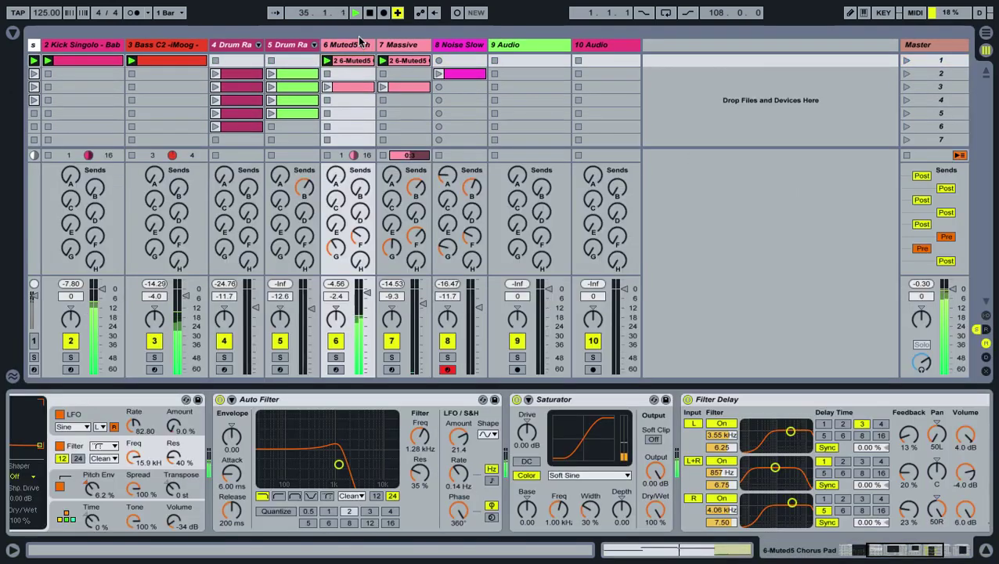
{"action": "left_click", "coordinate": [468, 73]}
{"action": "left_click", "coordinate": [985, 551]}
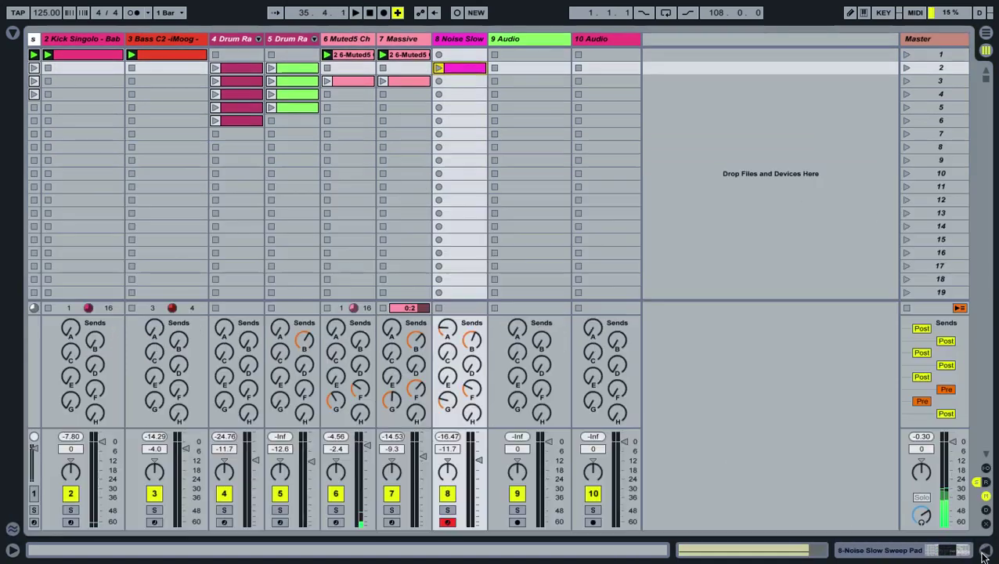
Step: Show the input/output routing, set the 9 Audio track's input to Resampling and arm the track for recording
{"action": "left_click", "coordinate": [986, 469]}
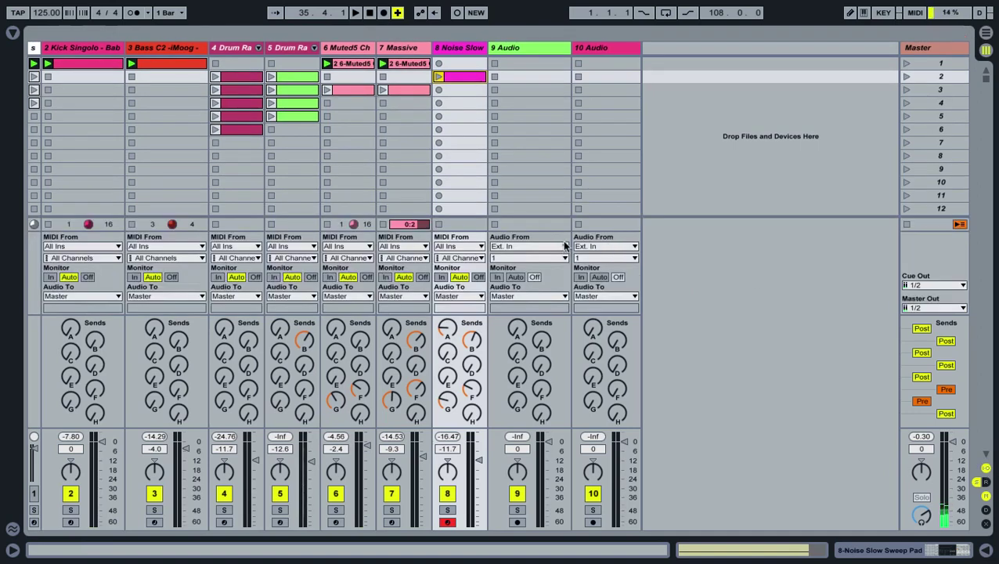
{"action": "left_click", "coordinate": [565, 246]}
{"action": "left_click", "coordinate": [519, 280]}
{"action": "left_click", "coordinate": [516, 521]}
{"action": "left_click", "coordinate": [502, 252]}
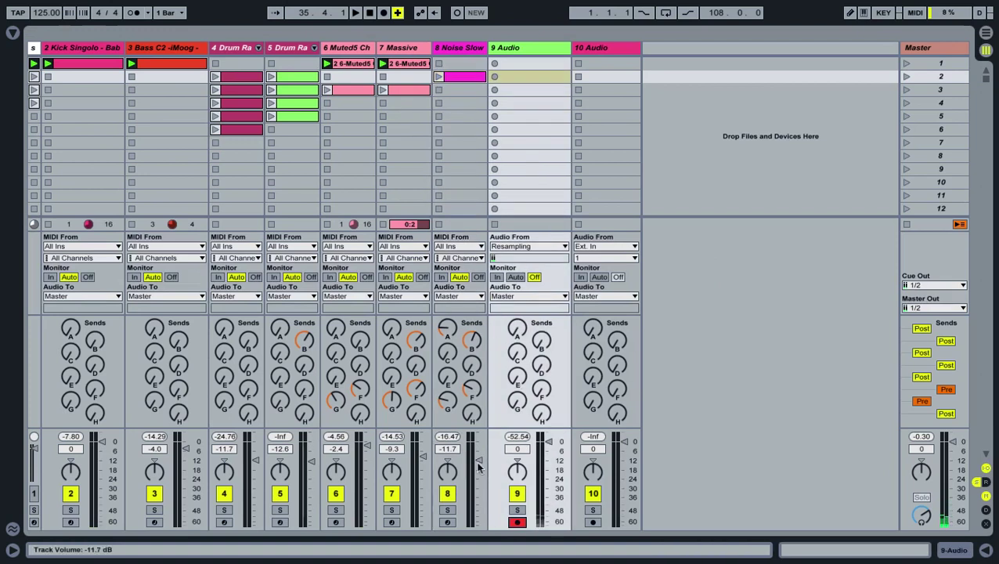
Step: Solo the noise track, move its clip down to scene 8 and launch it there
{"action": "left_click", "coordinate": [447, 509]}
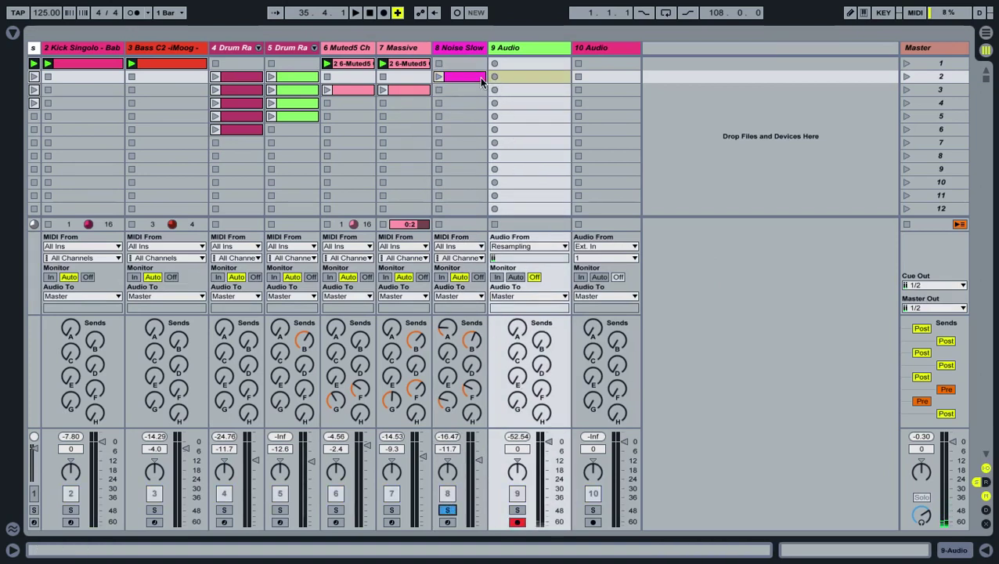
{"action": "left_click_drag", "start_coordinate": [451, 73], "coordinate": [453, 154]}
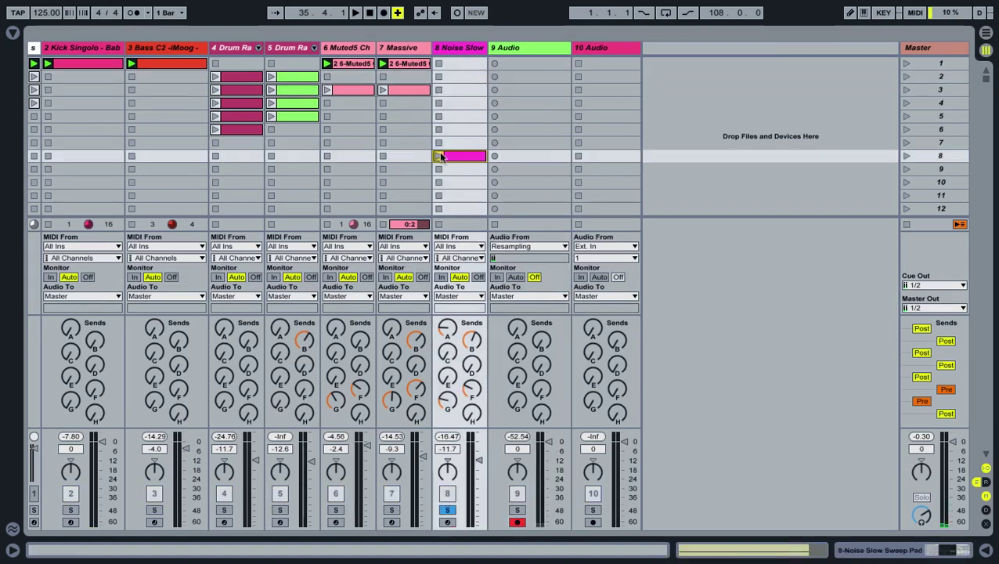
{"action": "key", "text": "Return"}
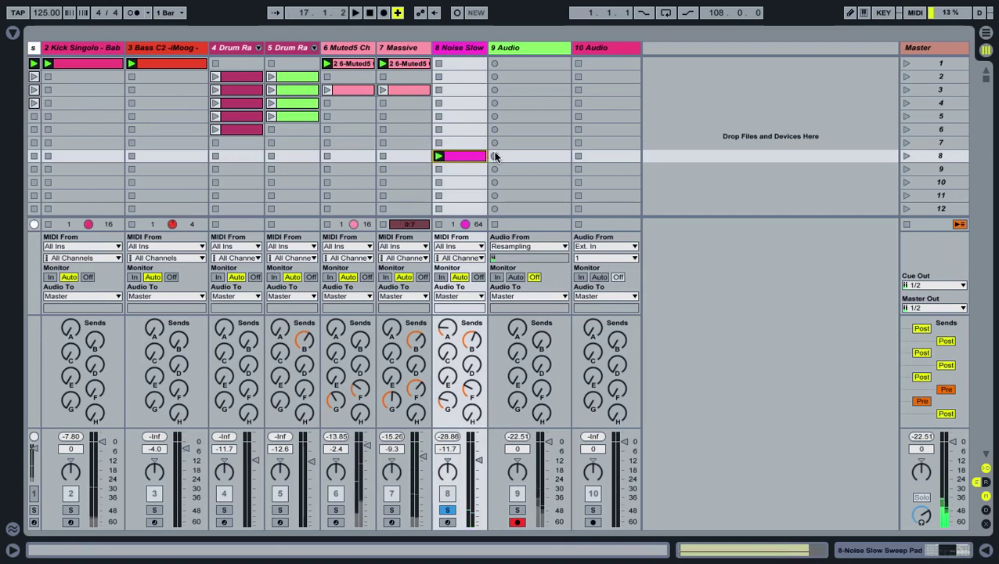
Step: Reduce the noise track's send B and set its send F-OverDrive to -inf dB
{"action": "left_click", "coordinate": [471, 339]}
{"action": "left_click", "coordinate": [472, 389]}
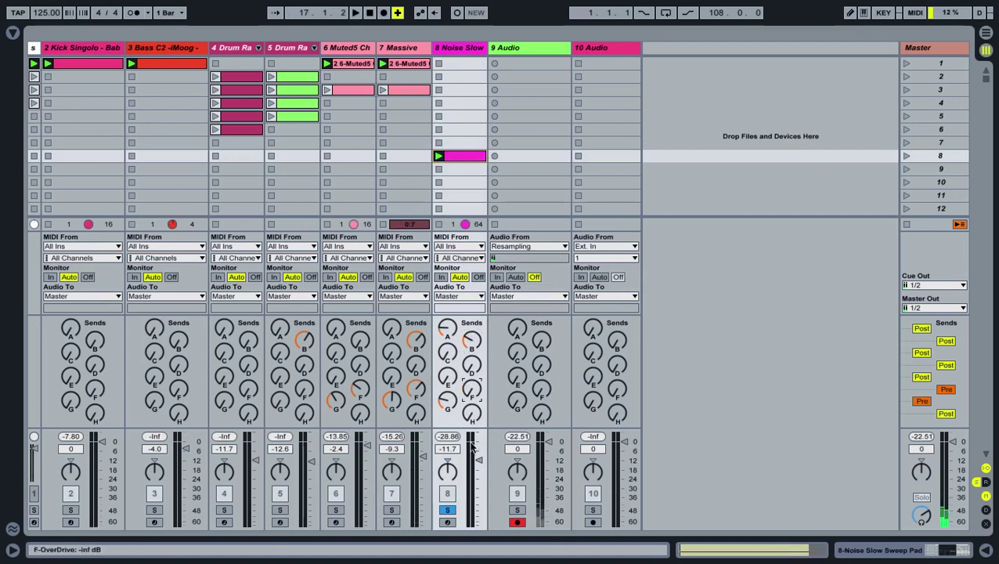
Step: Turn down the noise track's remaining raised sends, including A and B
{"action": "left_click", "coordinate": [447, 352]}
{"action": "left_click", "coordinate": [471, 339]}
{"action": "left_click", "coordinate": [447, 329]}
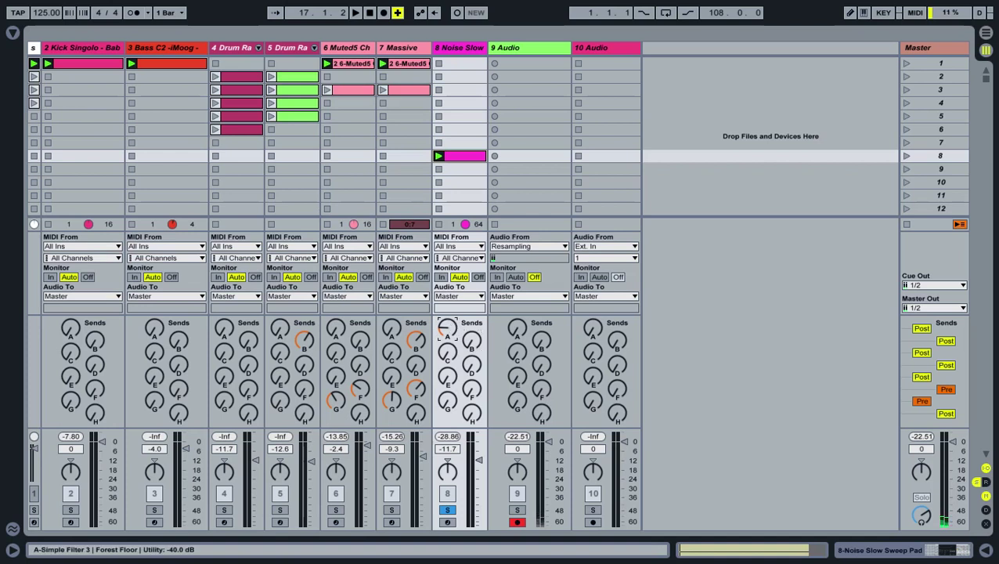
Step: Turn off looping on the noise clip and record the resampled output into the 9 Audio track's scene 8 slot
{"action": "double_click", "coordinate": [461, 155]}
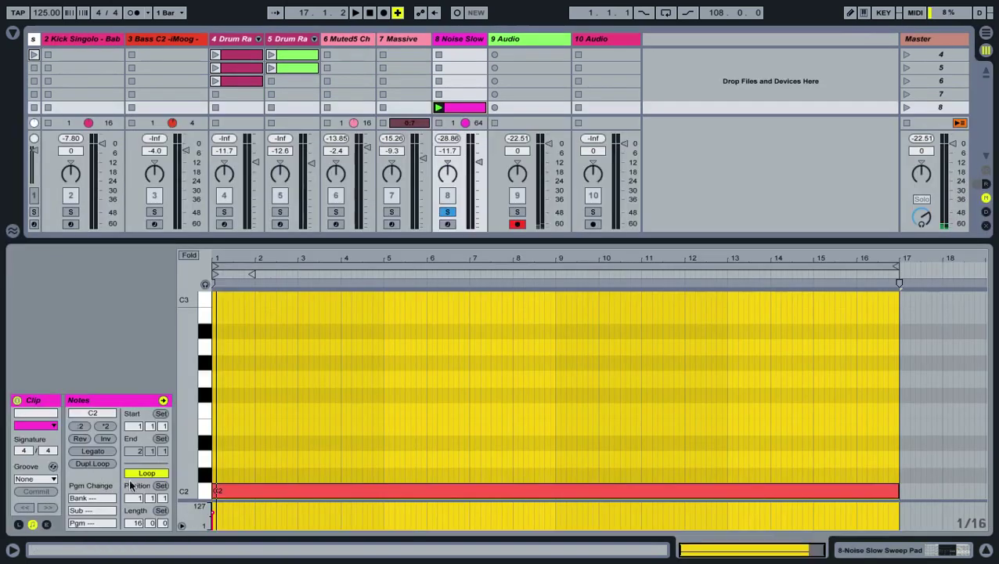
{"action": "left_click", "coordinate": [138, 473]}
{"action": "left_click", "coordinate": [494, 108]}
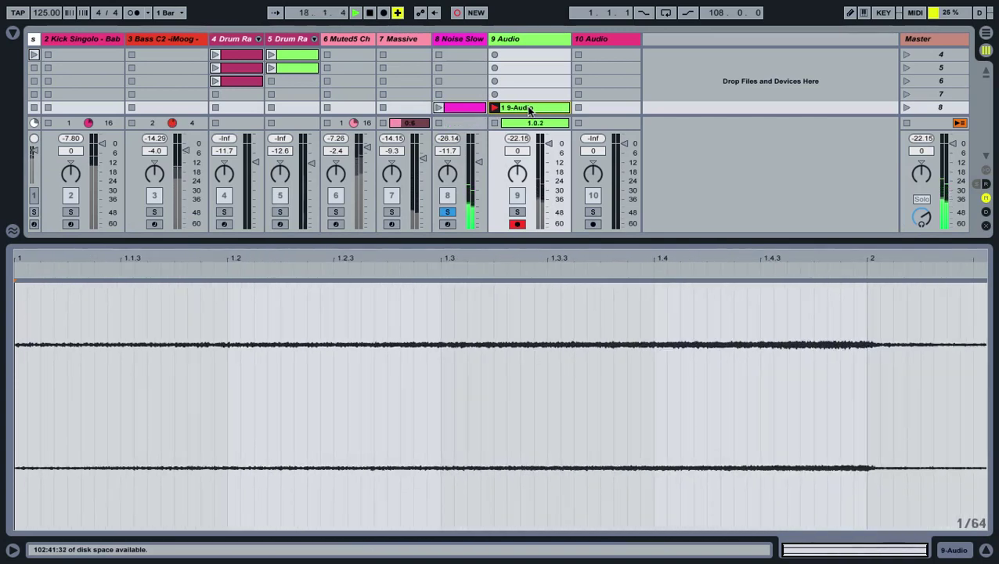
Step: Extend the noise clip's end marker to bar 17 and move the clip up to scene 7
{"action": "left_click", "coordinate": [472, 107]}
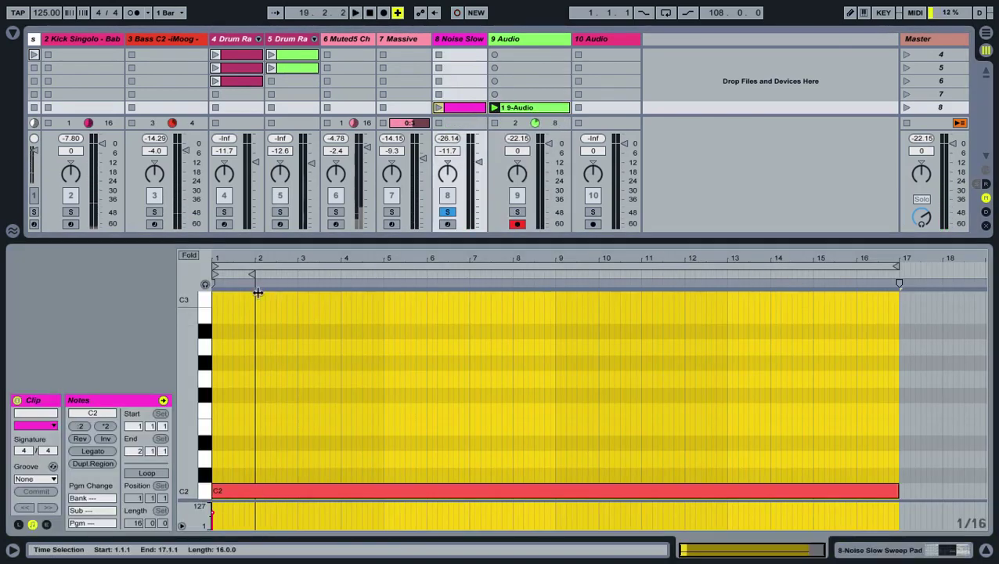
{"action": "mouse_move", "coordinate": [253, 274]}
{"action": "left_mouse_down"}
{"action": "mouse_move", "coordinate": [953, 337]}
{"action": "mouse_move", "coordinate": [897, 324]}
{"action": "left_mouse_up"}
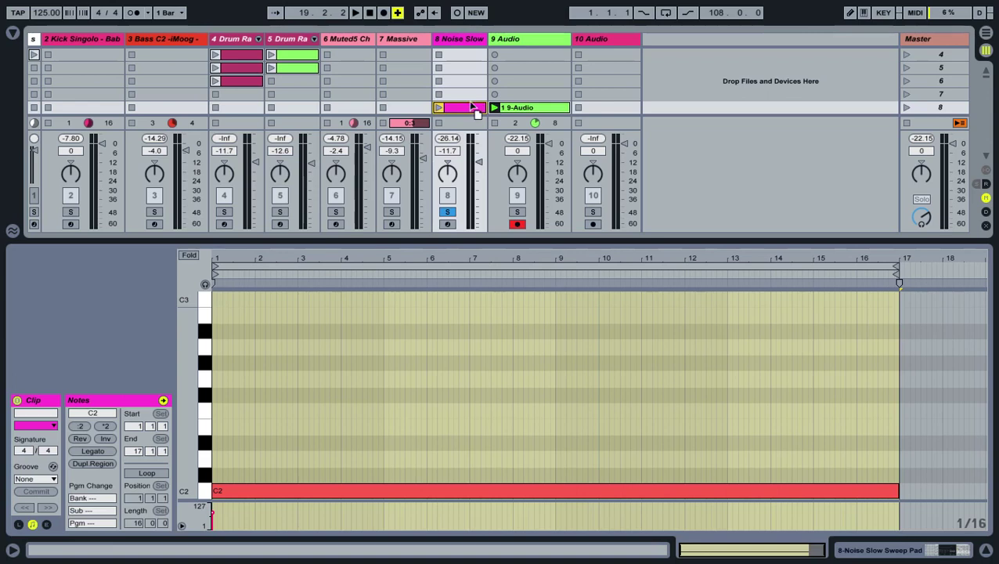
{"action": "left_click_drag", "start_coordinate": [471, 103], "coordinate": [470, 99]}
Step: Launch the noise clip and record it into scene 7 of 9 Audio, checking the Operator, the recording waveform and the noise clip
{"action": "left_click", "coordinate": [439, 95]}
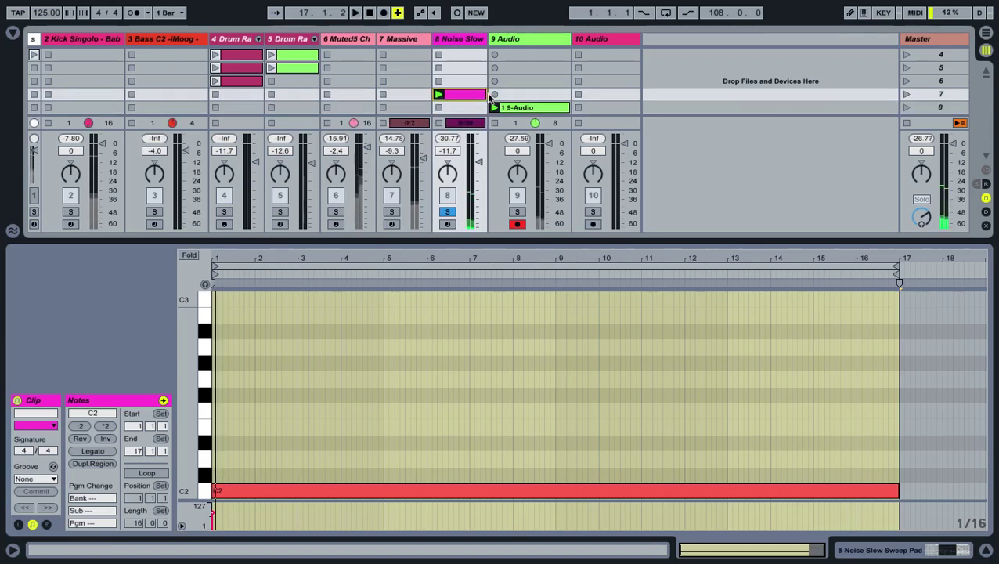
{"action": "left_click", "coordinate": [494, 94]}
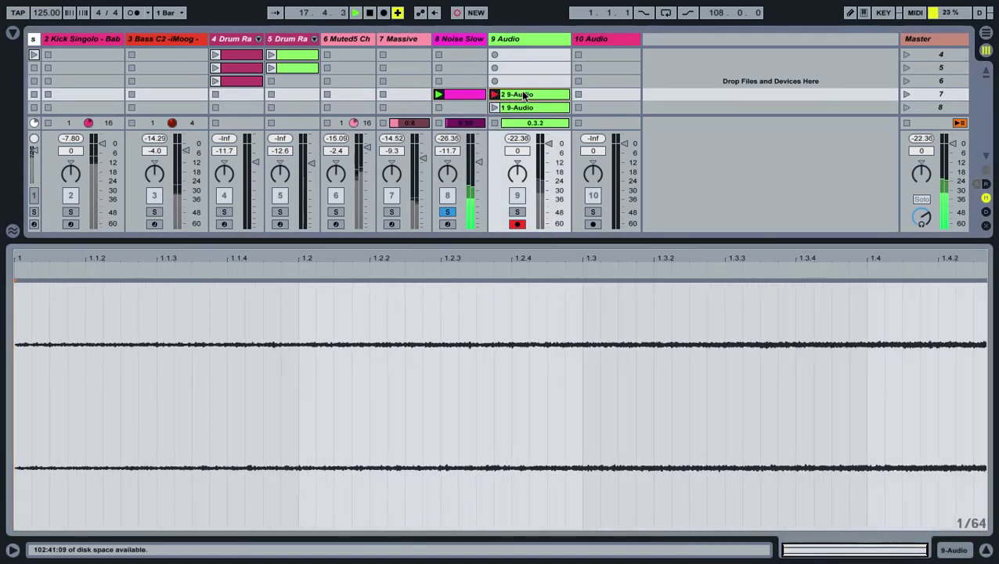
{"action": "left_click", "coordinate": [458, 39]}
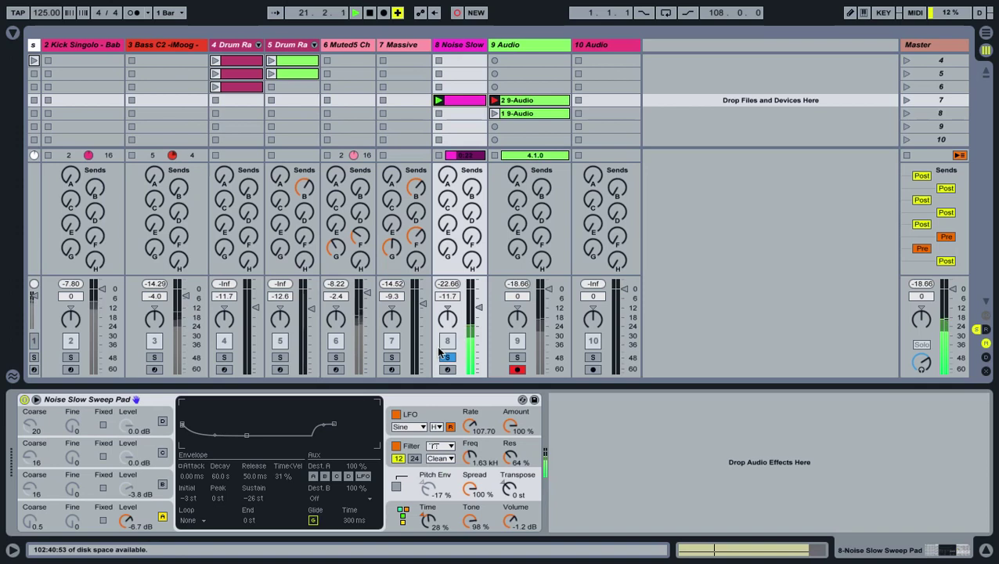
{"action": "left_click", "coordinate": [530, 102]}
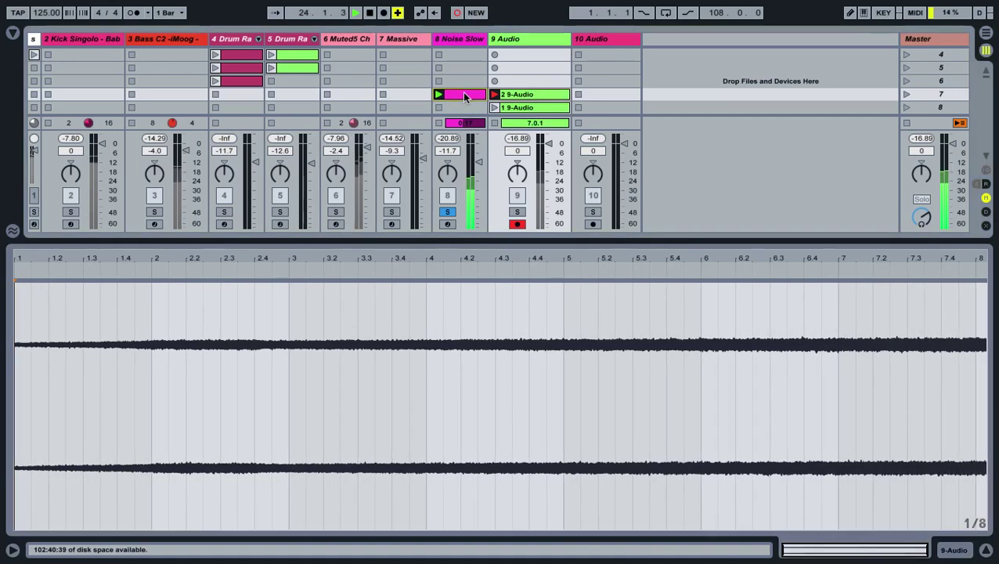
{"action": "left_click", "coordinate": [464, 95]}
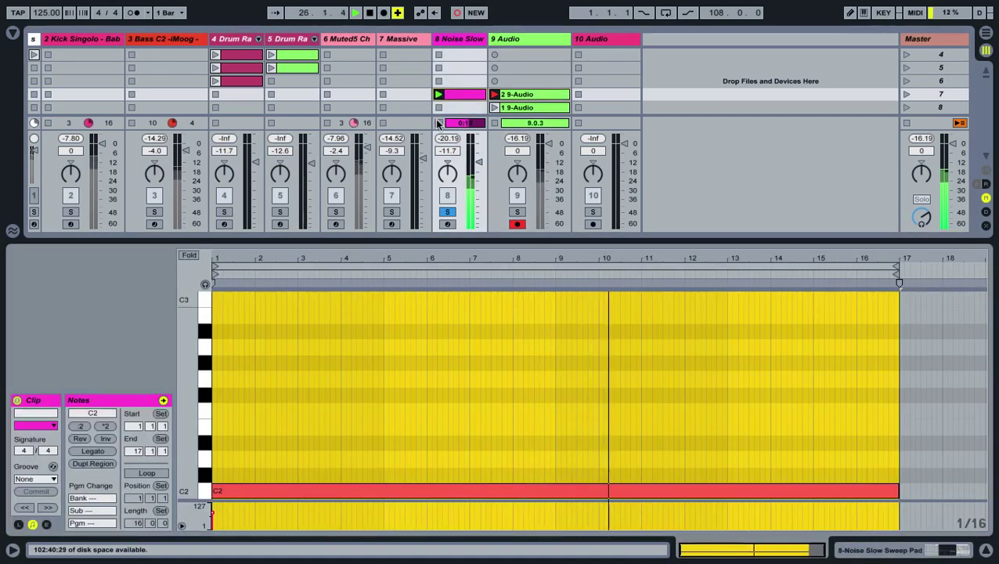
Step: Raise the noise track's send A while the sweep is recording and check the noise clip's notes
{"action": "left_click", "coordinate": [986, 550]}
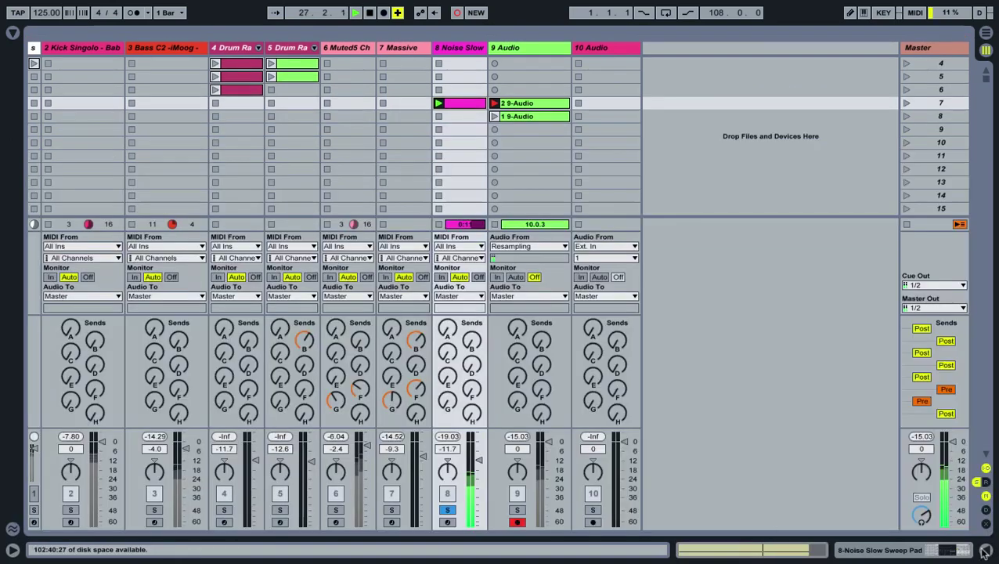
{"action": "left_click", "coordinate": [447, 329]}
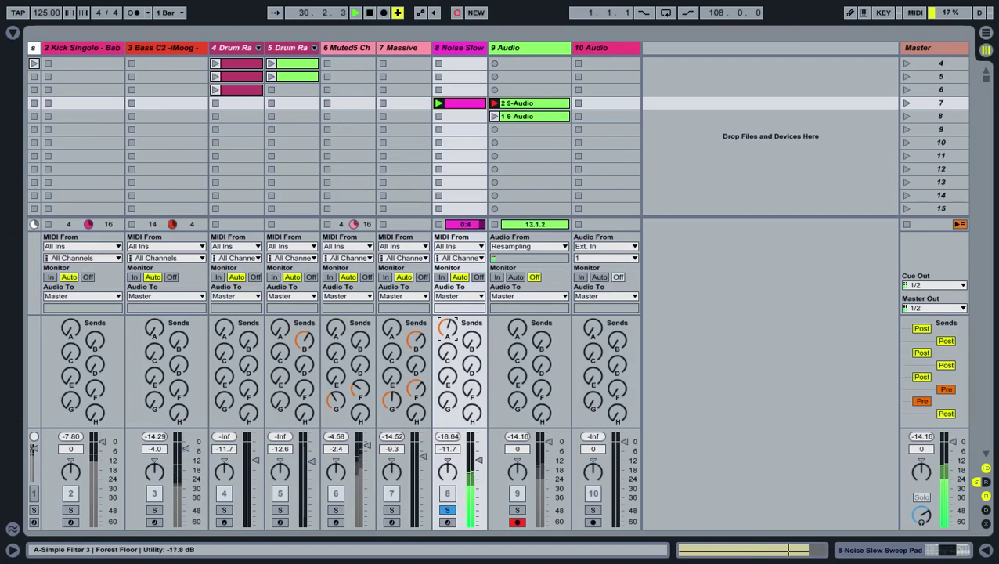
{"action": "double_click", "coordinate": [460, 104]}
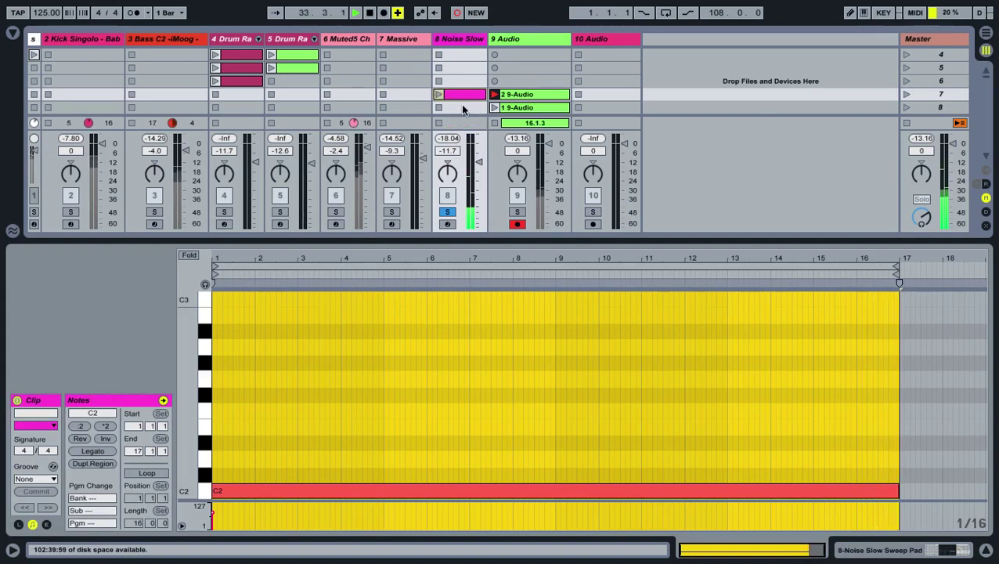
{"action": "left_click", "coordinate": [986, 550]}
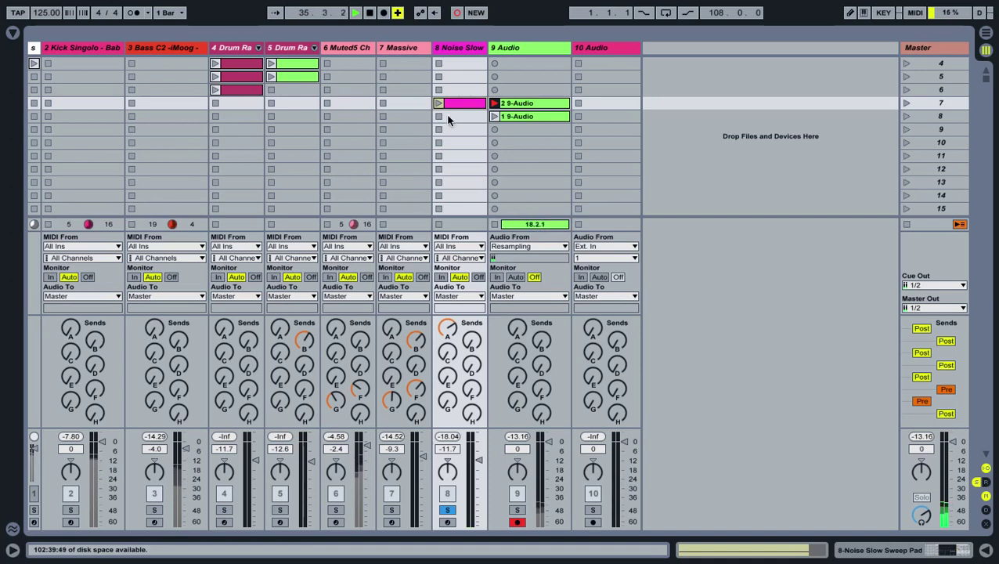
Step: Stop the recording, place the unarmed audio track before the resampling track and move the clip 2 9-Audio to its scene 4
{"action": "left_click", "coordinate": [396, 48]}
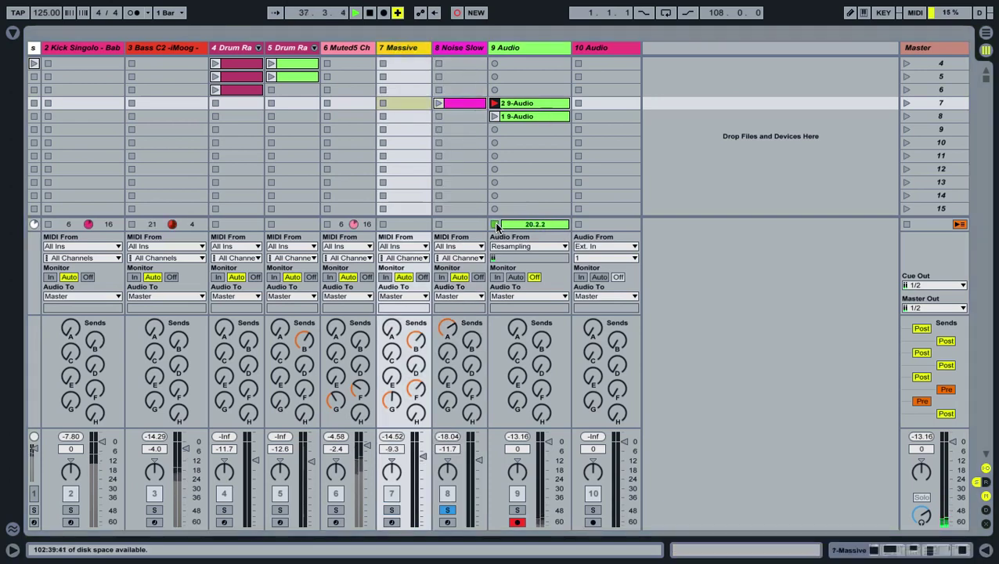
{"action": "left_click_drag", "start_coordinate": [517, 102], "coordinate": [597, 63]}
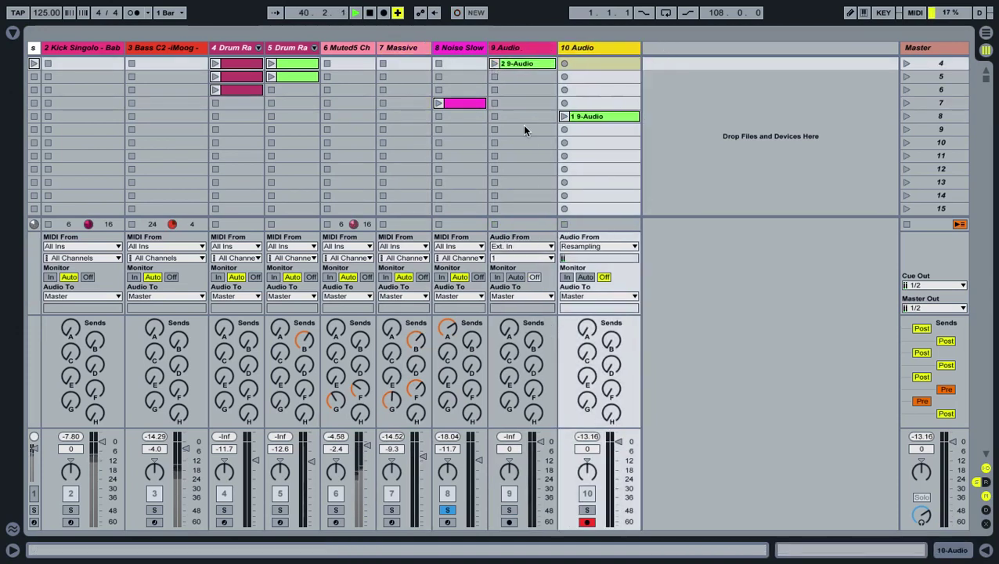
{"action": "scroll", "coordinate": [523, 125], "scroll_direction": "up", "scroll_amount": 3}
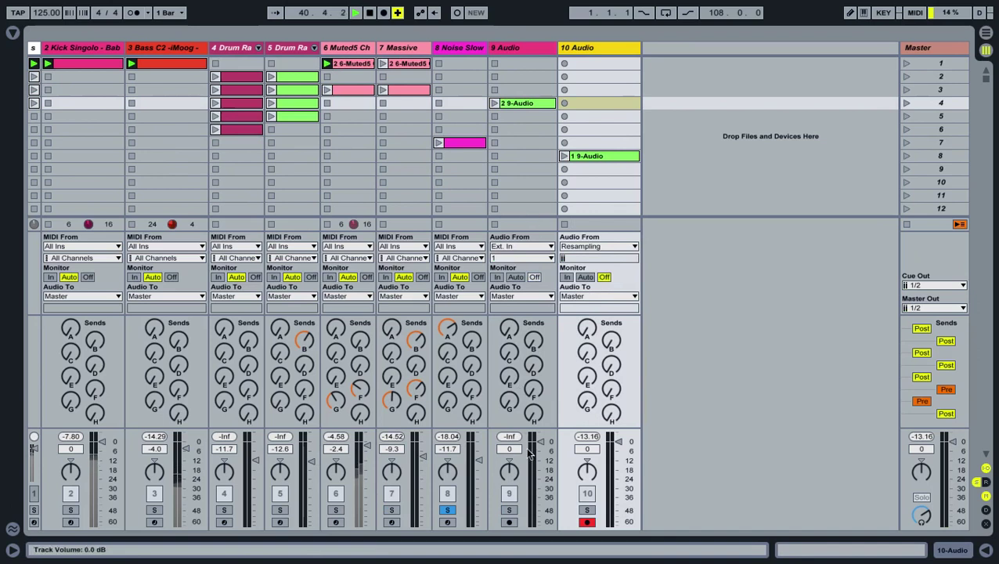
Step: Unsolo the noise track, play the resampled sweep clip with the groove and look over its waveform
{"action": "left_click", "coordinate": [447, 510]}
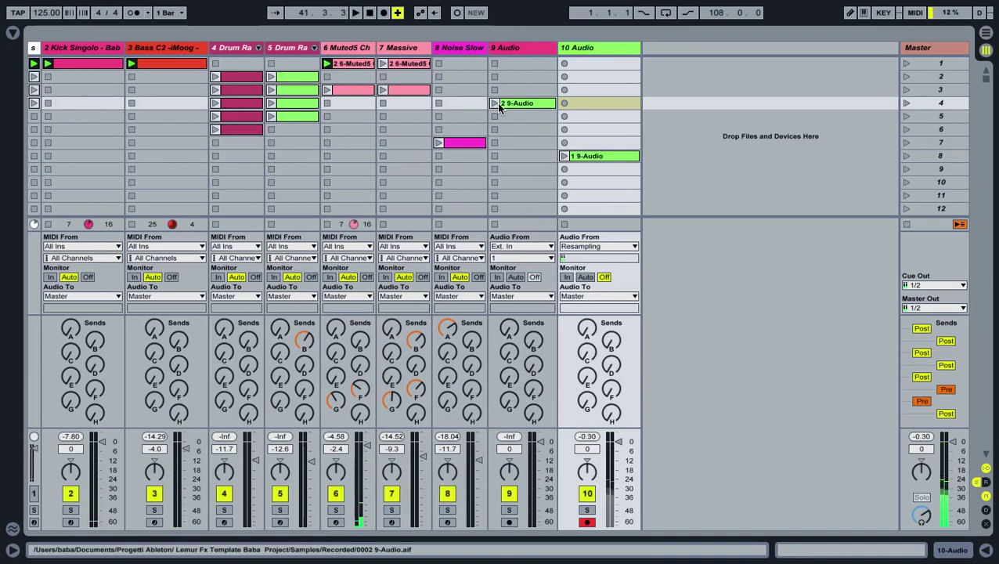
{"action": "left_click", "coordinate": [497, 102]}
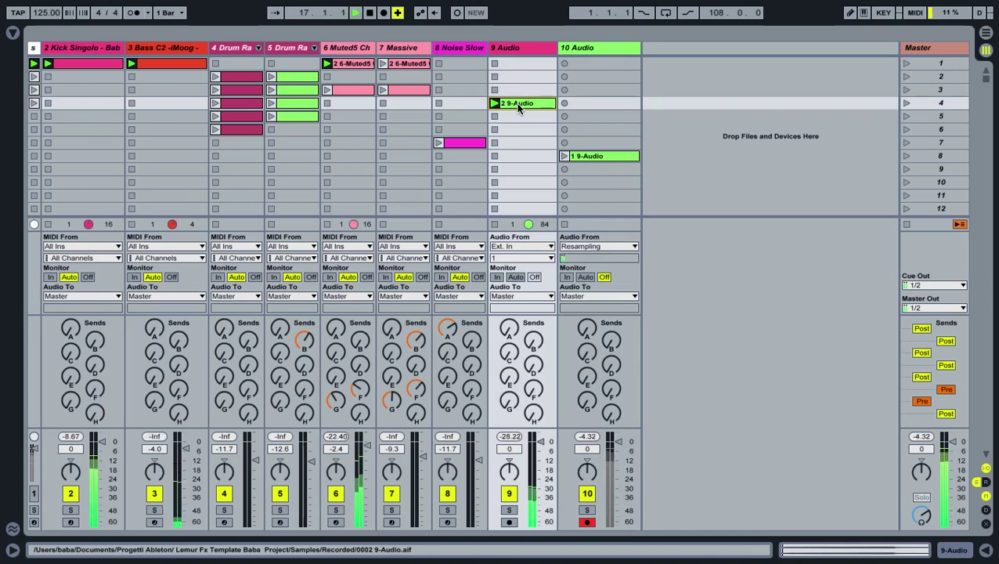
{"action": "double_click", "coordinate": [517, 103]}
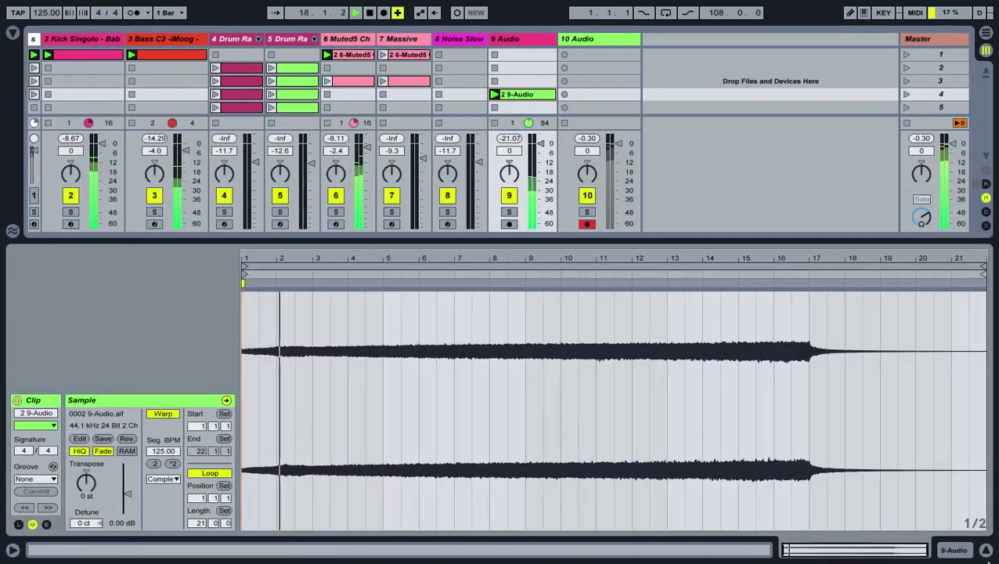
{"action": "key", "text": "ctrl+alt+l"}
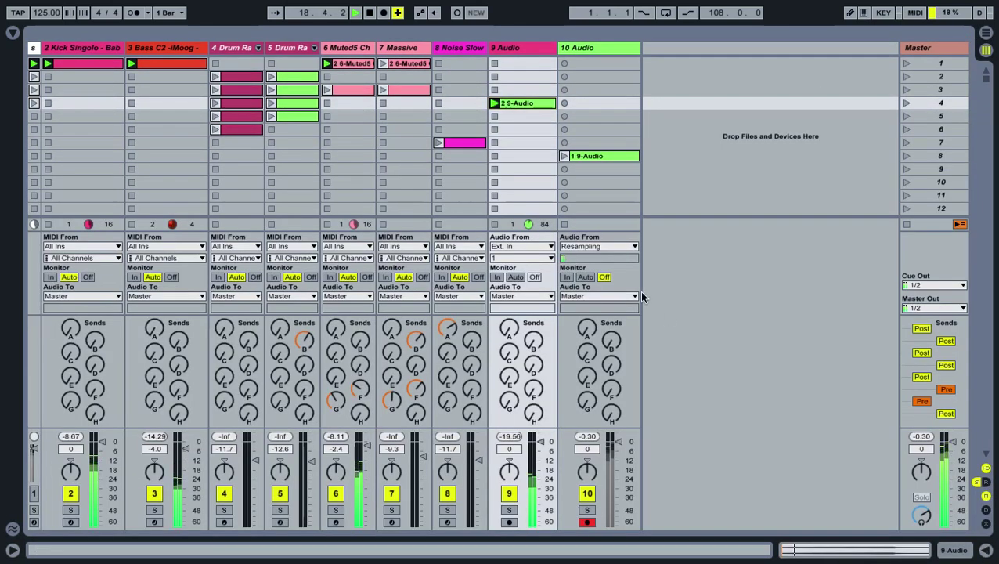
Step: Clear the browser search and add an Auto Filter to the track holding the resampled sweep clip
{"action": "double_click", "coordinate": [518, 45]}
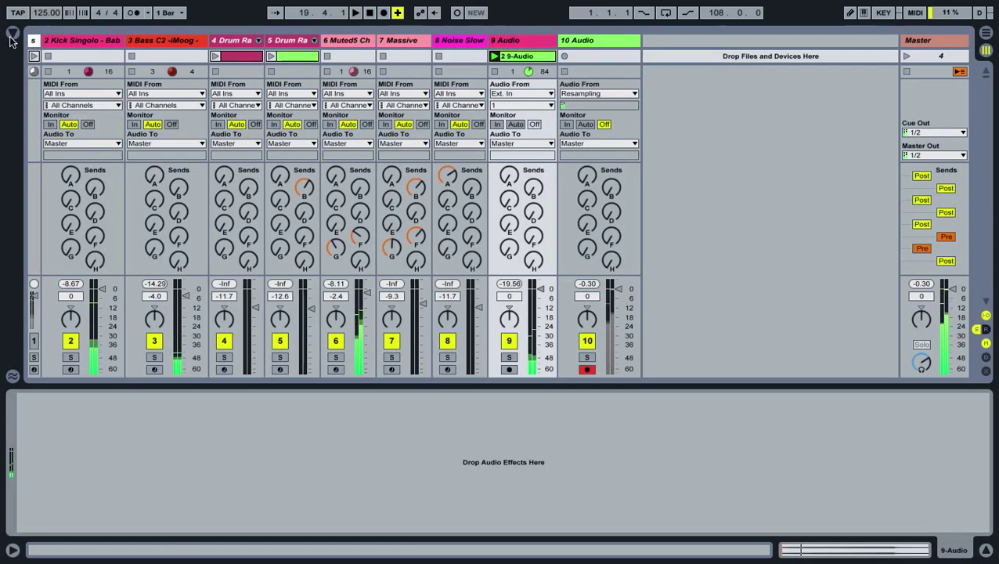
{"action": "key", "text": "ctrl+f"}
{"action": "type", "text": "nois"}
{"action": "key", "text": "BackSpace"}
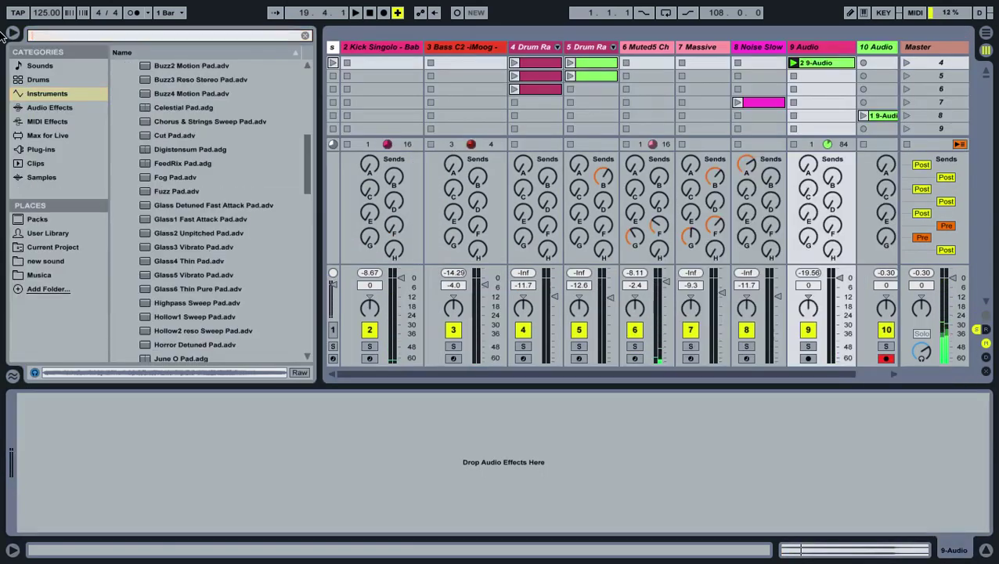
{"action": "left_click", "coordinate": [55, 108]}
{"action": "left_click_drag", "start_coordinate": [176, 94], "coordinate": [438, 498]}
{"action": "left_click_drag", "start_coordinate": [459, 462], "coordinate": [459, 462]}
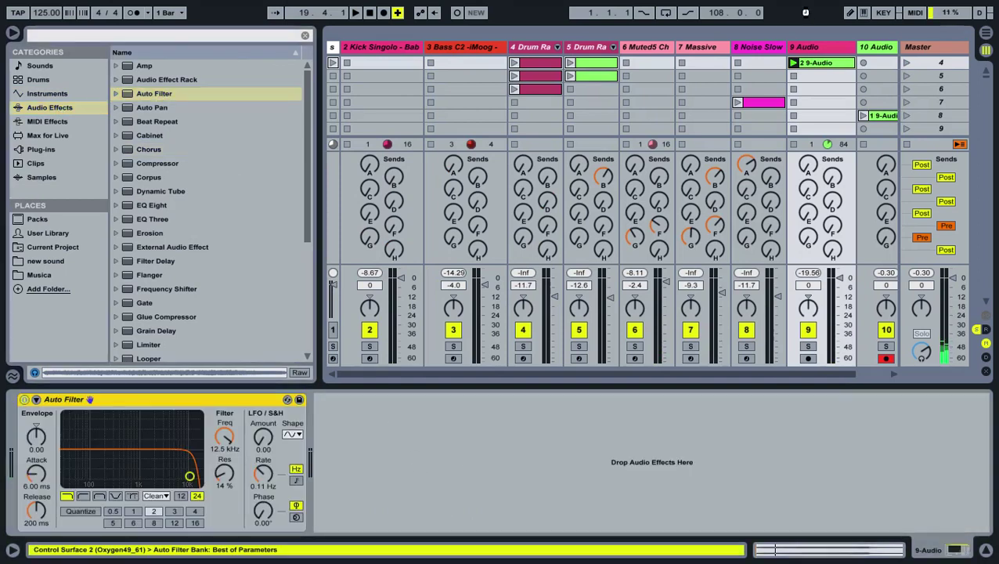
Step: Show the Auto Filter frequency modulation in the sweep clip and draw an envelope rising from bar 1 to about 43% near bar 16.5
{"action": "right_click", "coordinate": [231, 435]}
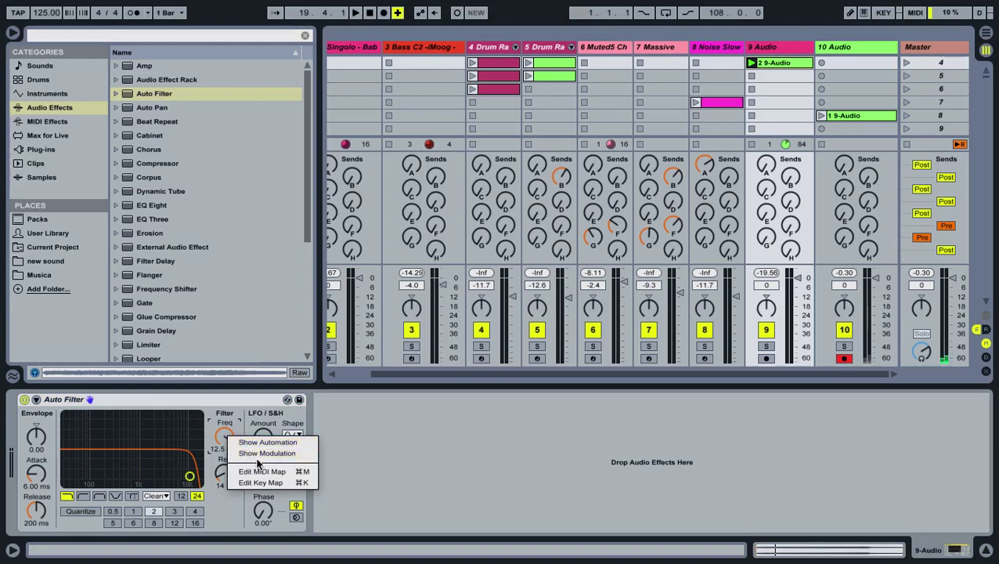
{"action": "left_click", "coordinate": [259, 454]}
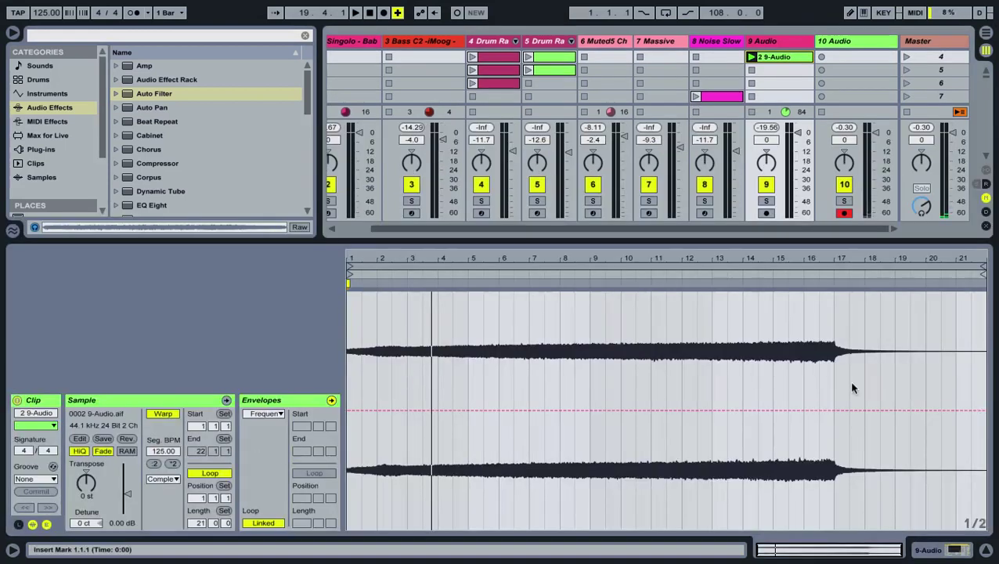
{"action": "left_click_drag", "start_coordinate": [828, 406], "coordinate": [822, 294]}
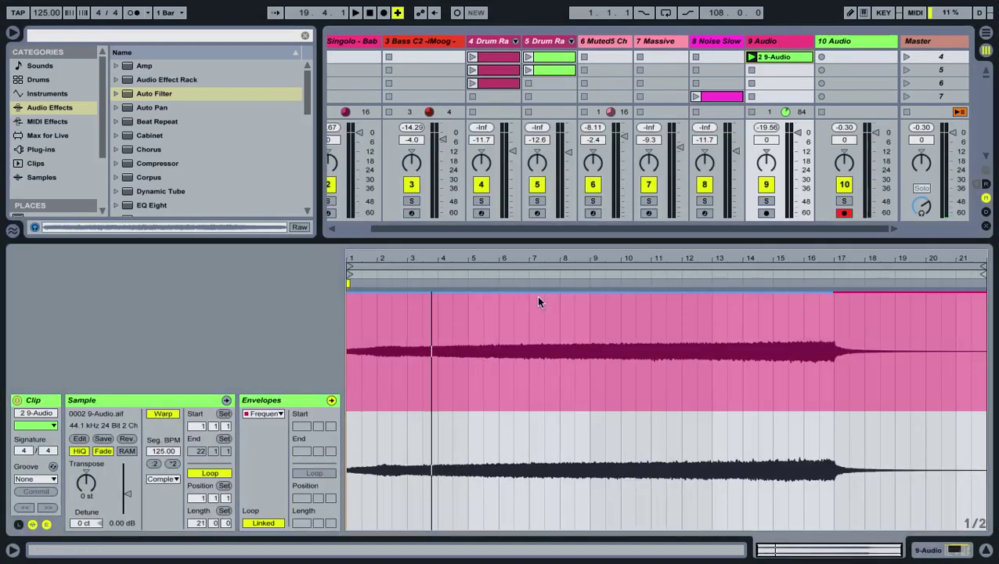
{"action": "left_click_drag", "start_coordinate": [359, 293], "coordinate": [358, 463]}
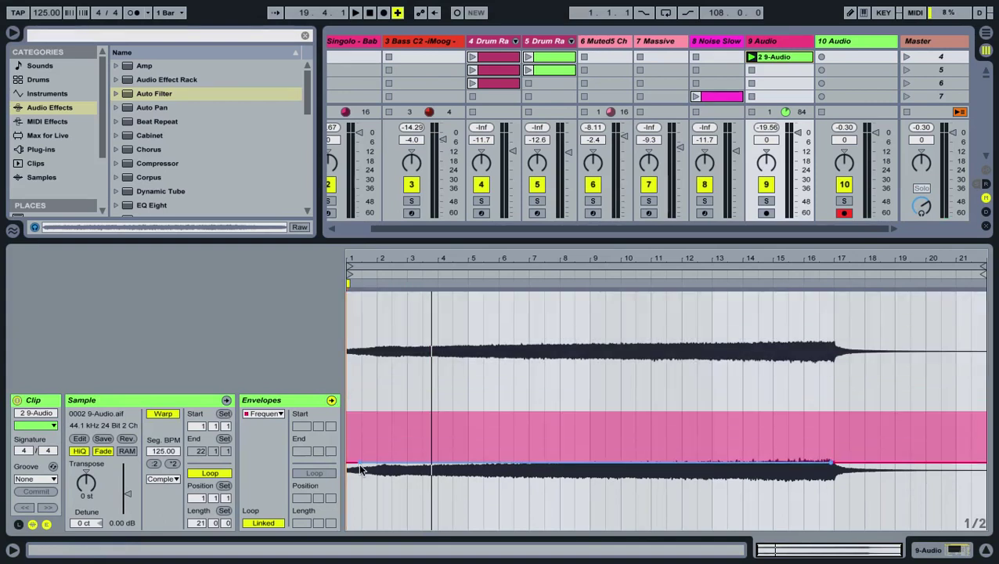
{"action": "left_click", "coordinate": [832, 458]}
{"action": "left_click_drag", "start_coordinate": [831, 463], "coordinate": [823, 263]}
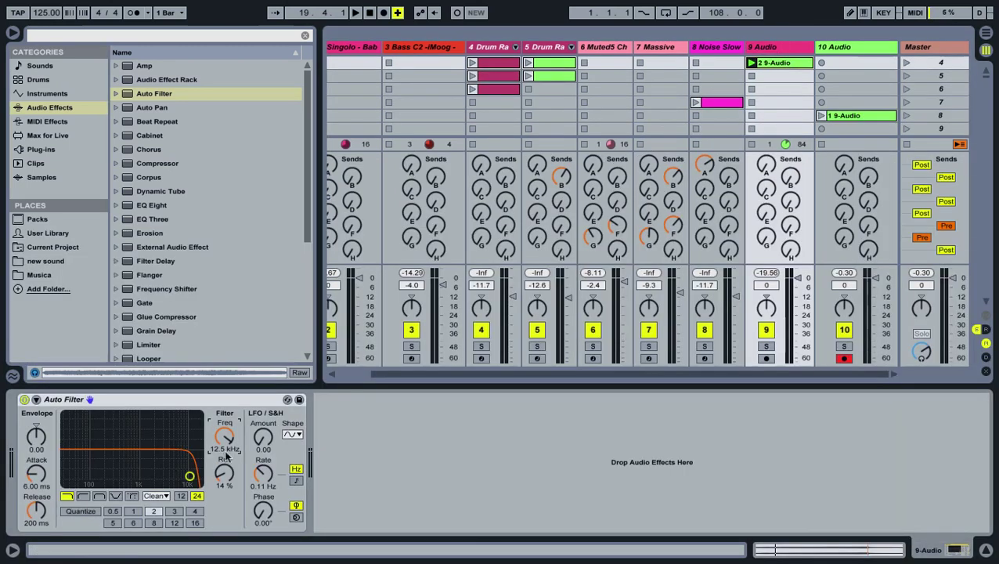
Step: Play the sweep with the Auto Filter frequency opened up, then lower it to about 140 Hz and play again
{"action": "key", "text": "space"}
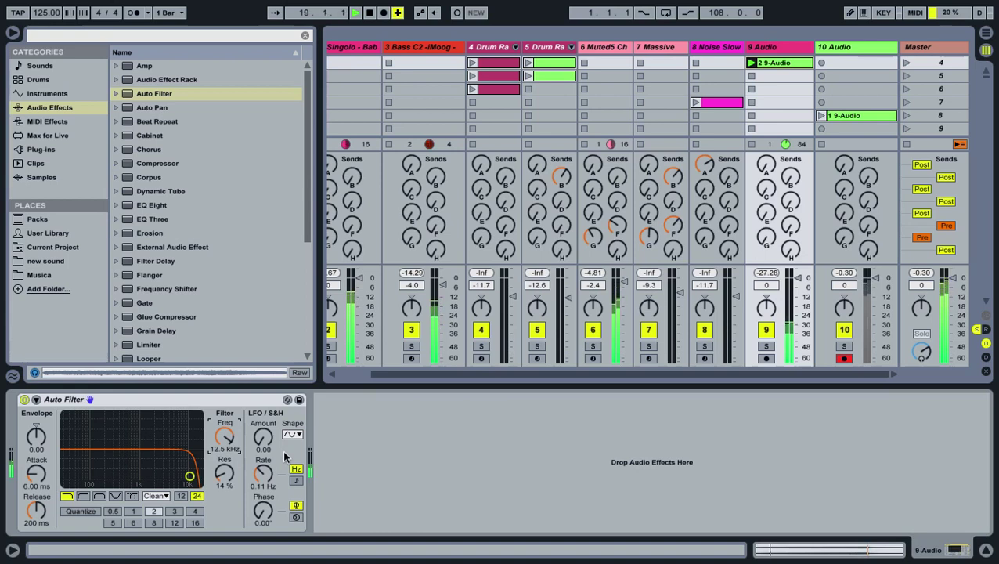
{"action": "left_click_drag", "start_coordinate": [223, 445], "coordinate": [223, 439]}
{"action": "key", "text": "space"}
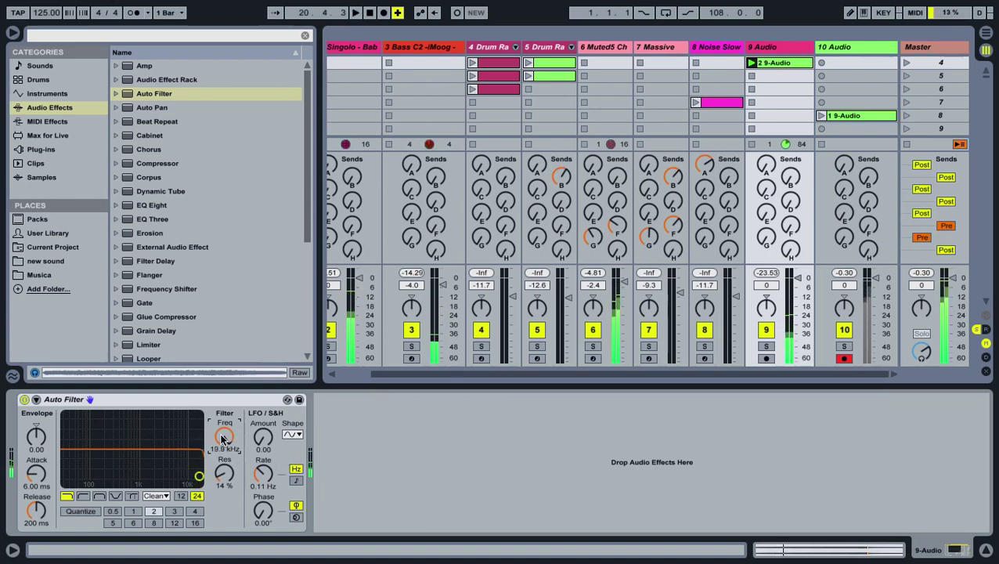
{"action": "left_click_drag", "start_coordinate": [224, 436], "coordinate": [224, 464]}
{"action": "key", "text": "space"}
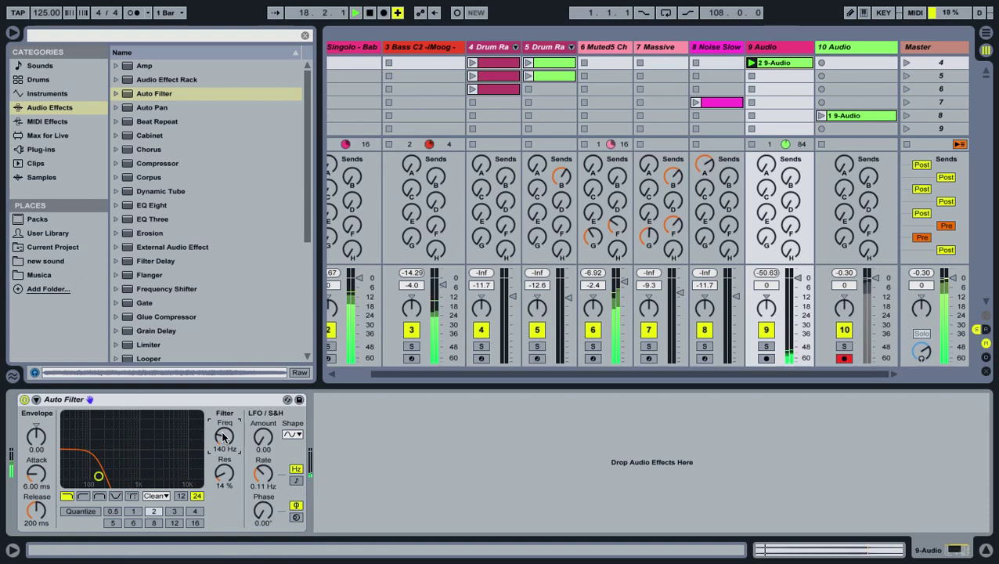
Step: Raise the end point of the sweep clip's frequency envelope to the maximum and return to the track's Auto Filter
{"action": "double_click", "coordinate": [793, 62]}
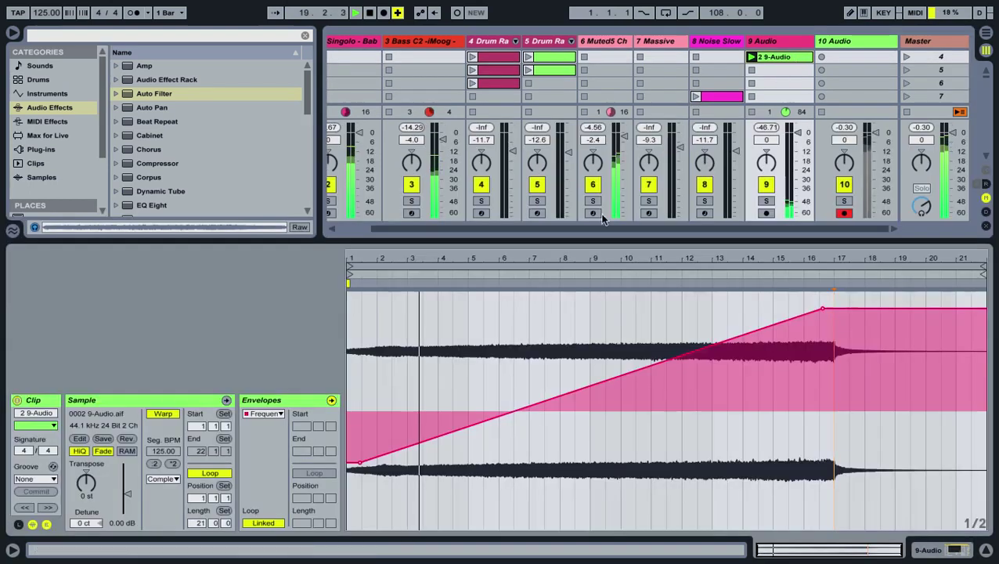
{"action": "mouse_move", "coordinate": [823, 310]}
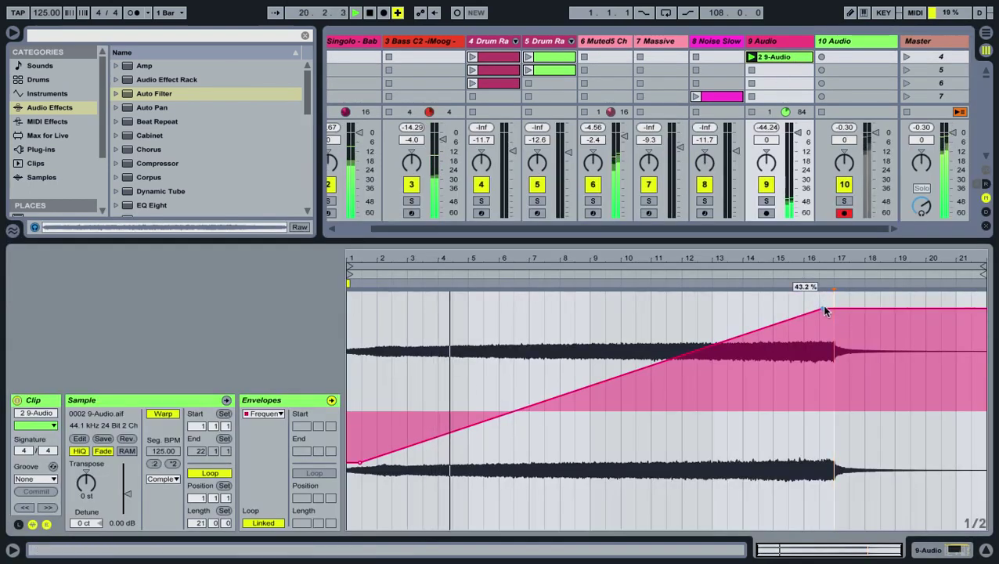
{"action": "left_click_drag", "start_coordinate": [823, 309], "coordinate": [821, 292]}
{"action": "left_click", "coordinate": [771, 47]}
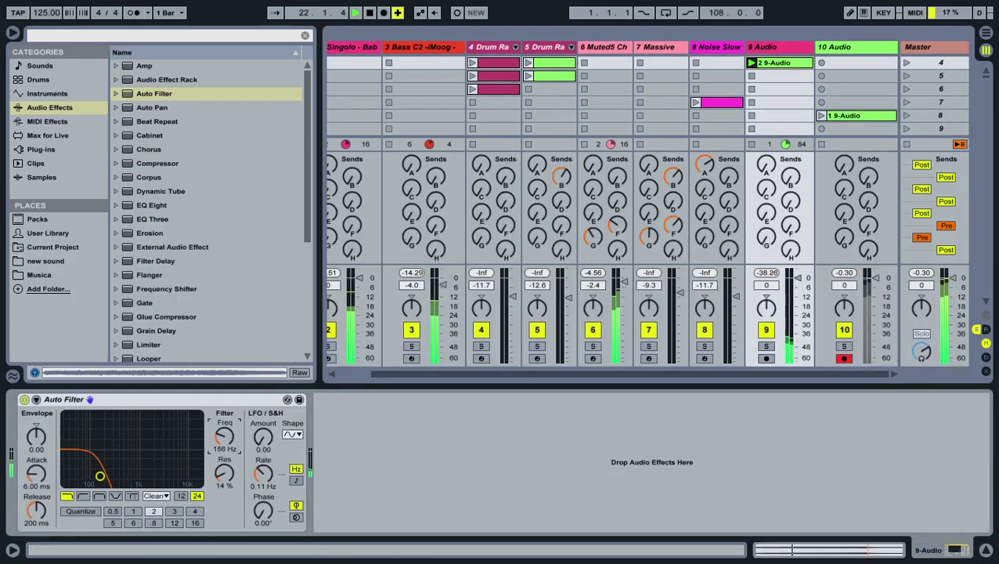
Step: Raise the sweep track's Auto Filter frequency to about 1.16 kHz during playback, and hide the browser and device view
{"action": "left_click_drag", "start_coordinate": [100, 476], "coordinate": [114, 476]}
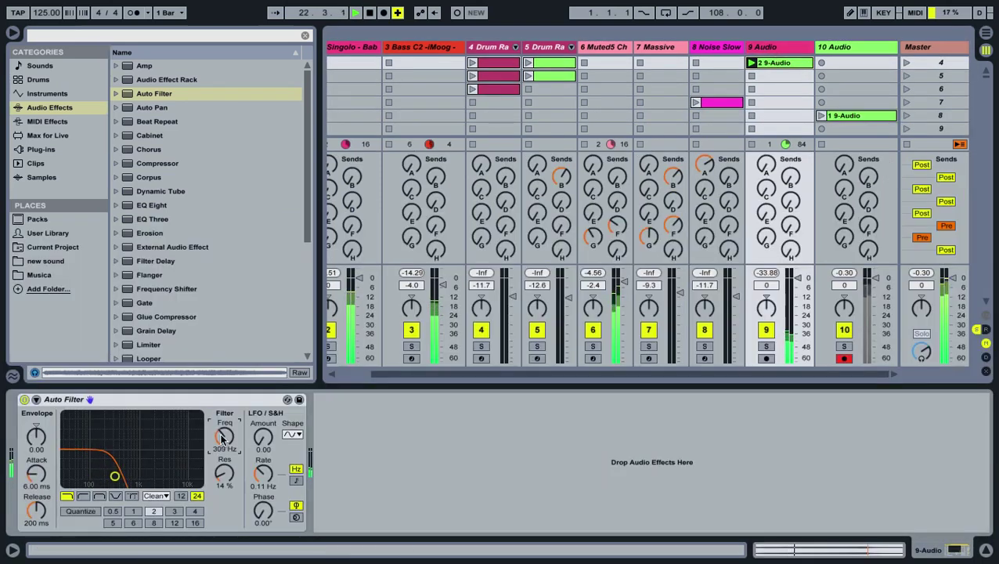
{"action": "left_click_drag", "start_coordinate": [223, 438], "coordinate": [223, 440]}
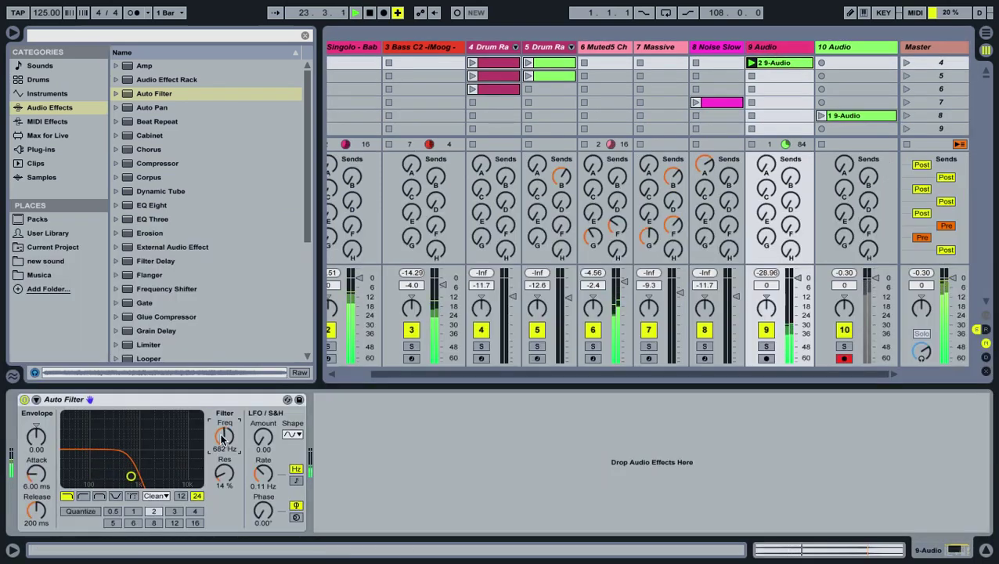
{"action": "left_click_drag", "start_coordinate": [222, 439], "coordinate": [222, 440]}
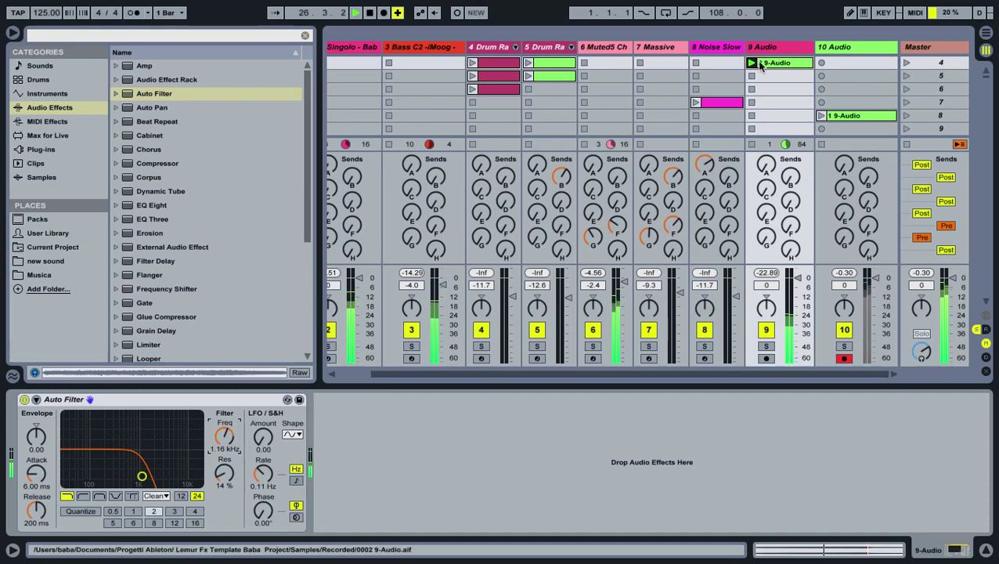
{"action": "left_click", "coordinate": [10, 34]}
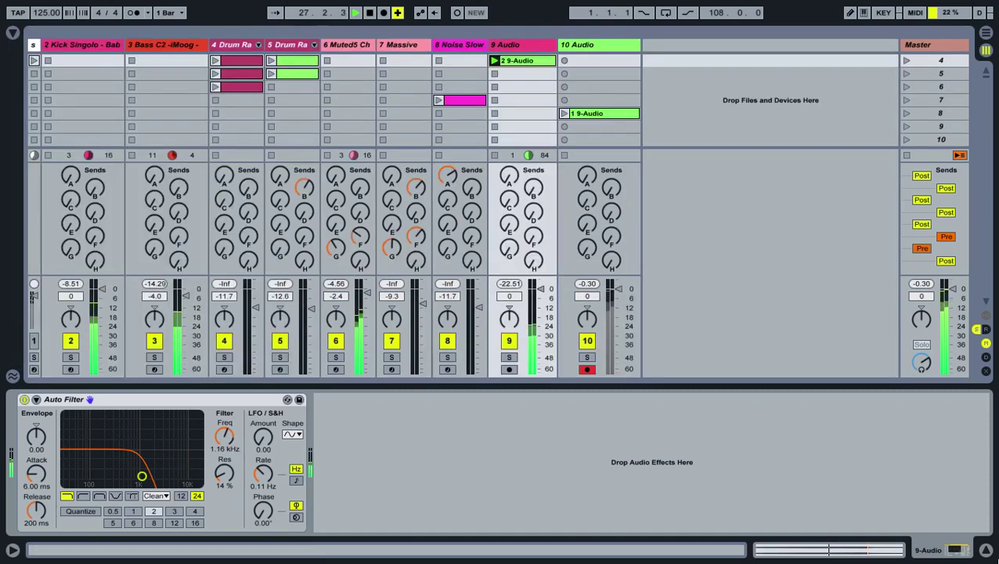
{"action": "left_click", "coordinate": [986, 550]}
Step: Rename the scene 7 clip on the first Drum Rack track as Ride
{"action": "double_click", "coordinate": [239, 142]}
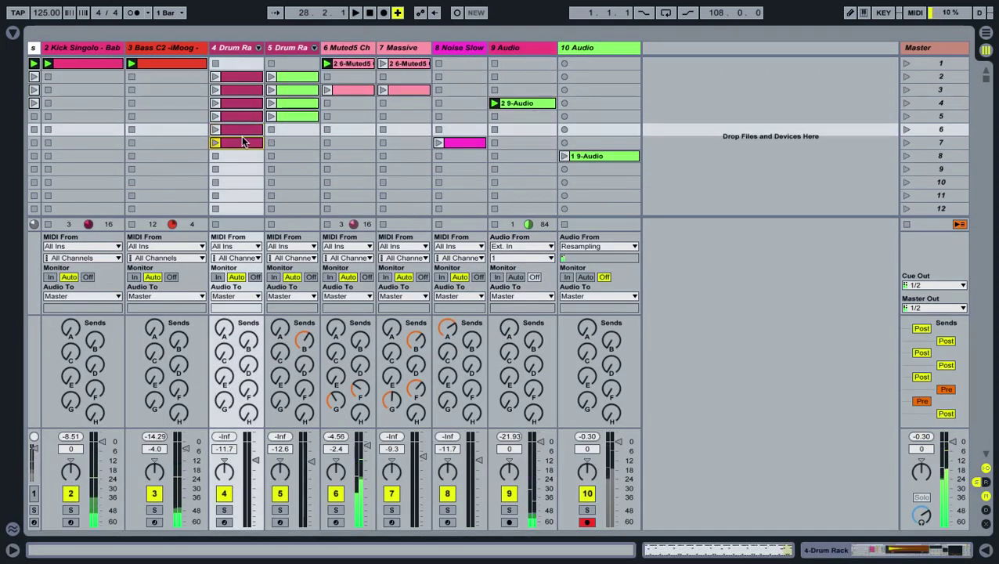
{"action": "right_click", "coordinate": [243, 143]}
{"action": "type", "text": "Ride"}
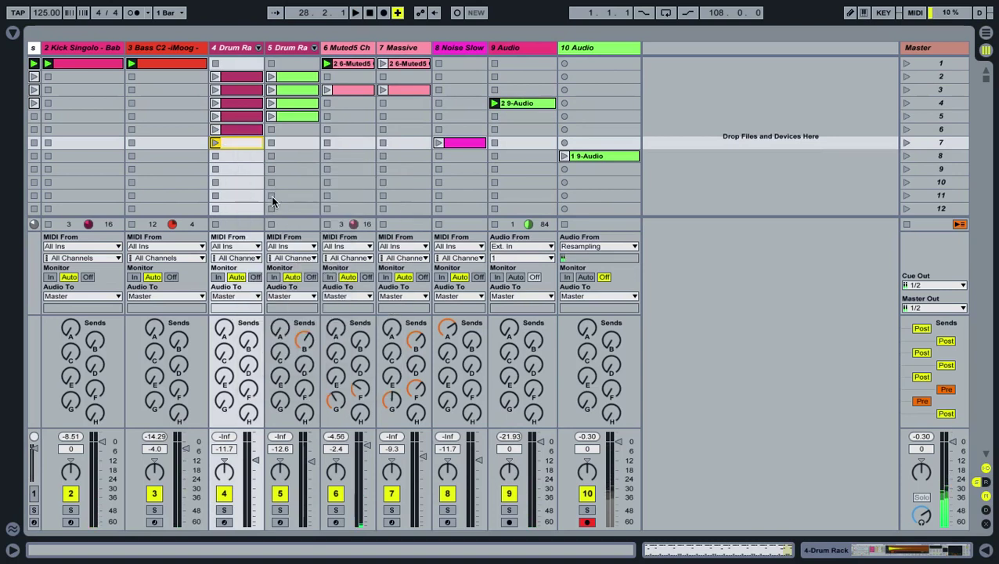
{"action": "left_click", "coordinate": [235, 181]}
Step: Delete the rim, snare and both hi-hat parts from the Ride clip, keeping only the Ride-909 notes
{"action": "double_click", "coordinate": [233, 142]}
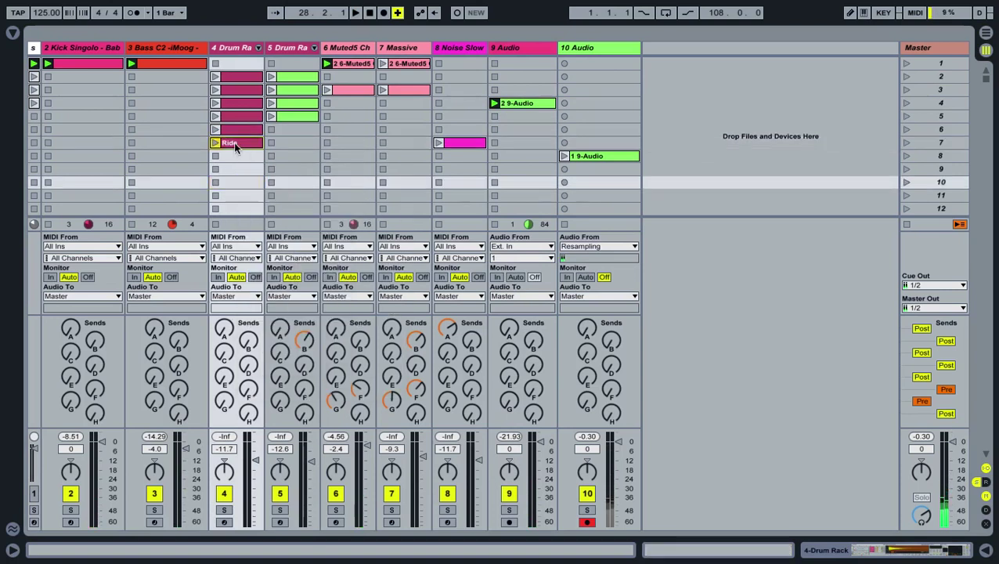
{"action": "left_click_drag", "start_coordinate": [400, 329], "coordinate": [988, 379]}
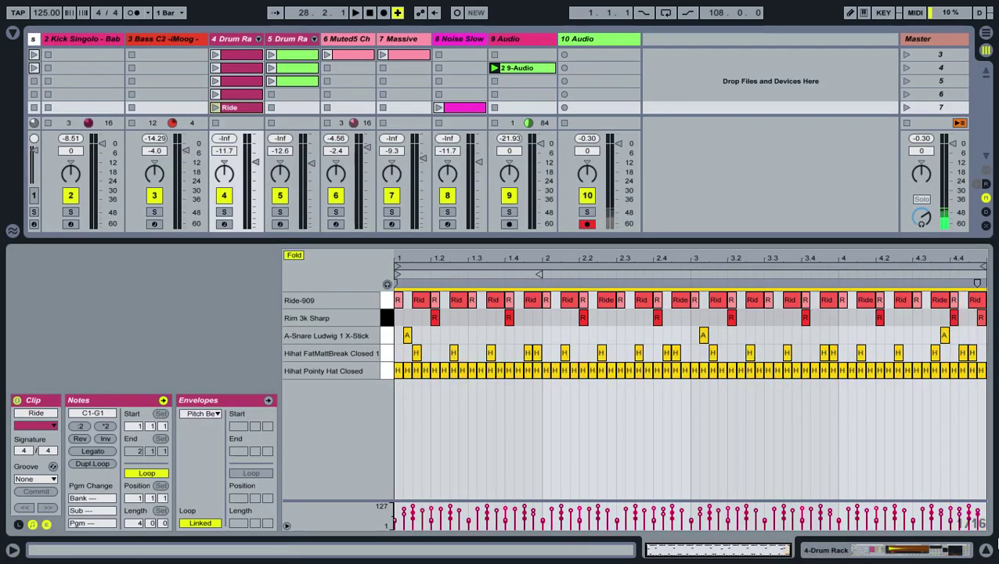
{"action": "key", "text": "Delete"}
{"action": "left_click_drag", "start_coordinate": [404, 324], "coordinate": [984, 328]}
{"action": "key", "text": "Delete"}
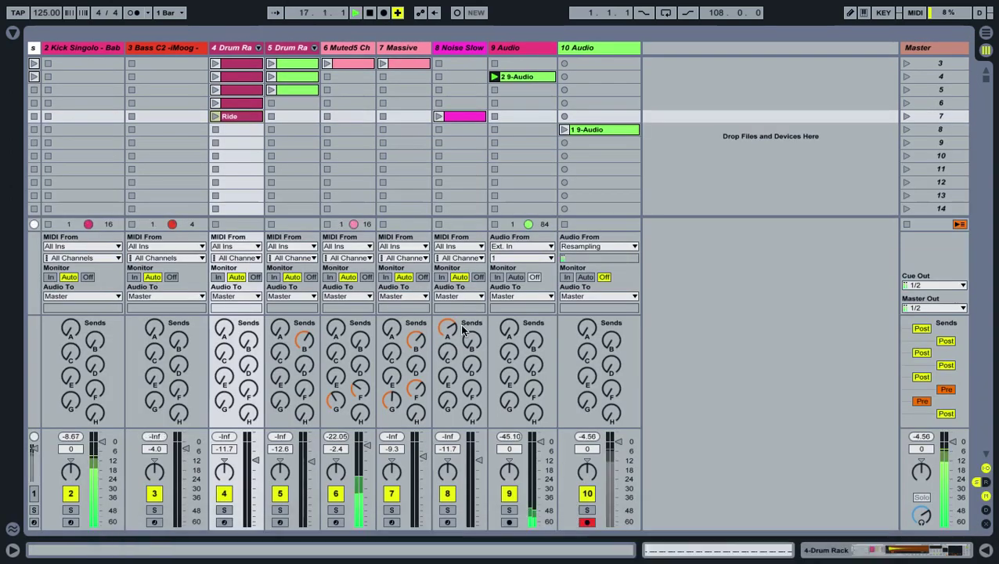
Step: Change the Ride clip's color to blue
{"action": "scroll", "coordinate": [241, 185], "scroll_direction": "up", "scroll_amount": 2}
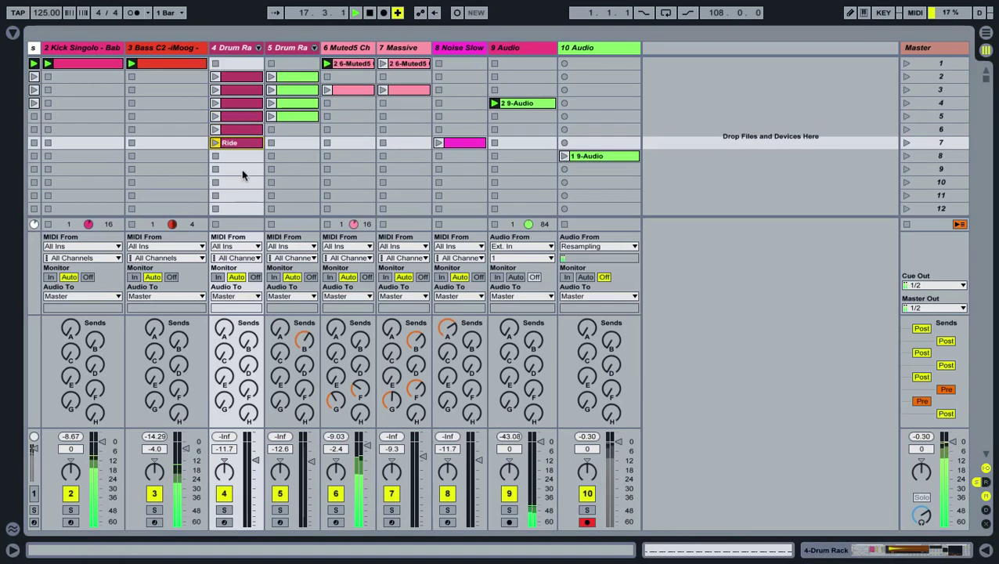
{"action": "right_click", "coordinate": [234, 147]}
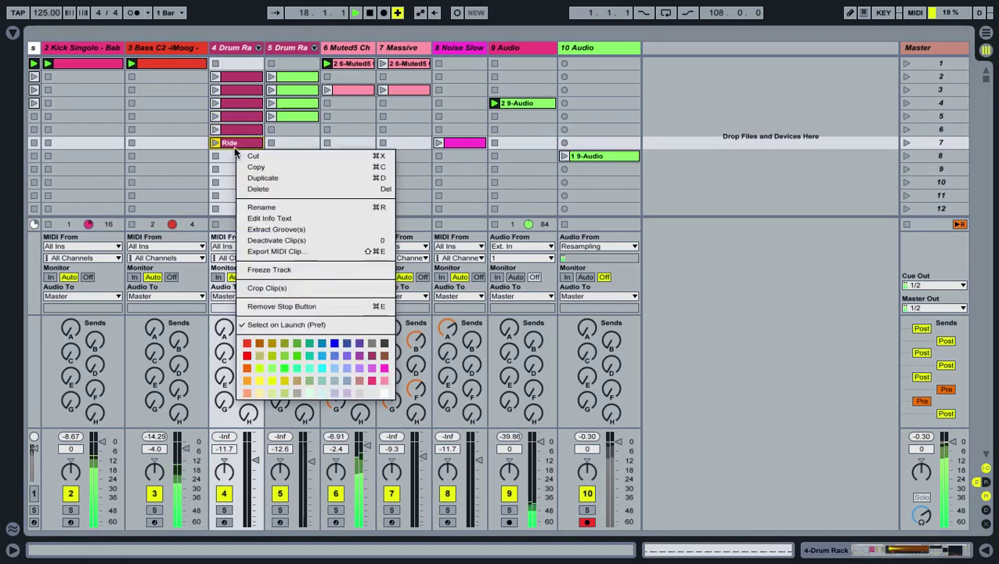
{"action": "left_click", "coordinate": [335, 356]}
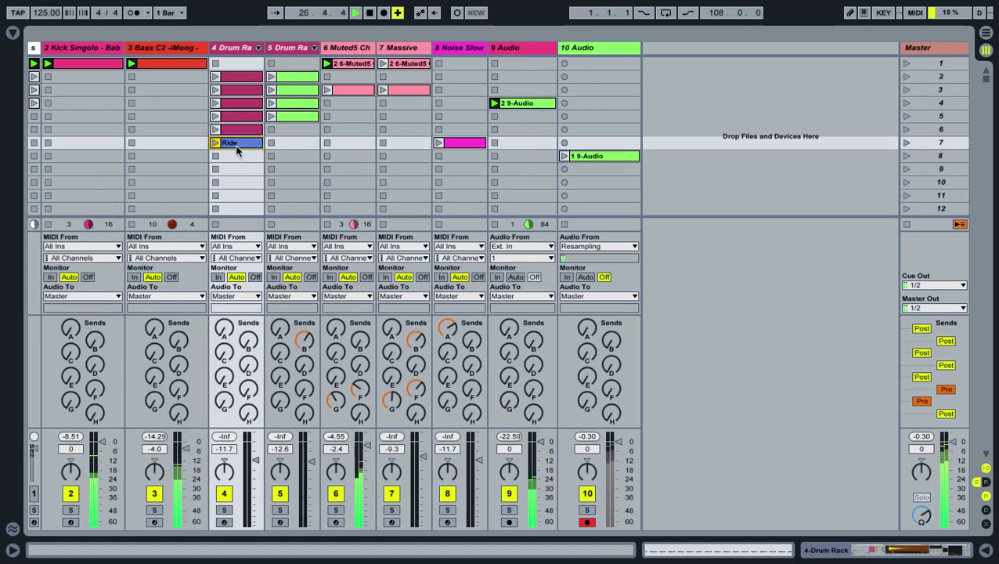
{"action": "mouse_move", "coordinate": [235, 143]}
{"action": "left_mouse_down"}
{"action": "mouse_move", "coordinate": [240, 74]}
{"action": "mouse_move", "coordinate": [237, 154]}
{"action": "mouse_move", "coordinate": [237, 144]}
{"action": "left_mouse_up"}
Step: Copy the scene 1 kick and bass clips to scene 5 and duplicate them downward, the kick through scene 7 and the bass through scene 8
{"action": "left_click_drag", "start_coordinate": [187, 109], "coordinate": [93, 64]}
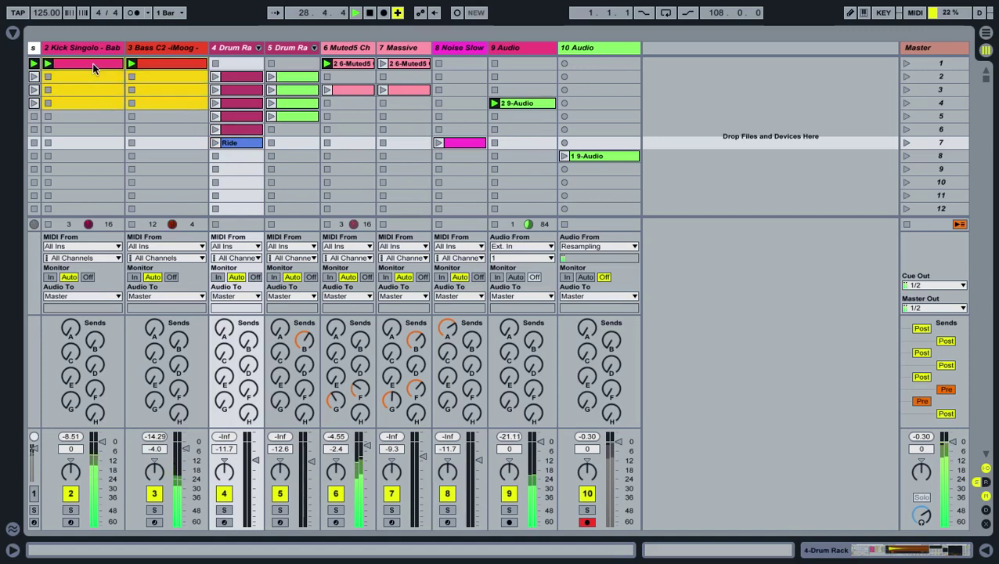
{"action": "key", "text": "ctrl+d"}
{"action": "left_click", "coordinate": [60, 112]}
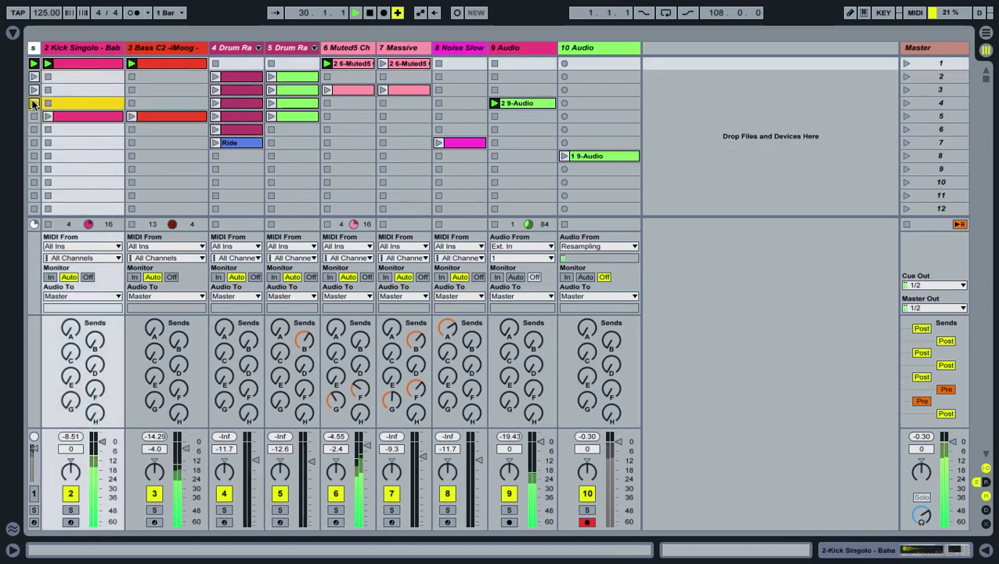
{"action": "key", "text": "ctrl+d"}
{"action": "key", "text": "ctrl+d"}
{"action": "left_click", "coordinate": [156, 114]}
{"action": "key", "text": "ctrl+d"}
{"action": "key", "text": "ctrl+d"}
{"action": "key", "text": "ctrl+d"}
Step: Move the scene 1 pad and Massive clips to scene 7, the Noise Slow clip to scene 9 and the track 10 recording to scene 10
{"action": "left_click_drag", "start_coordinate": [371, 69], "coordinate": [358, 154]}
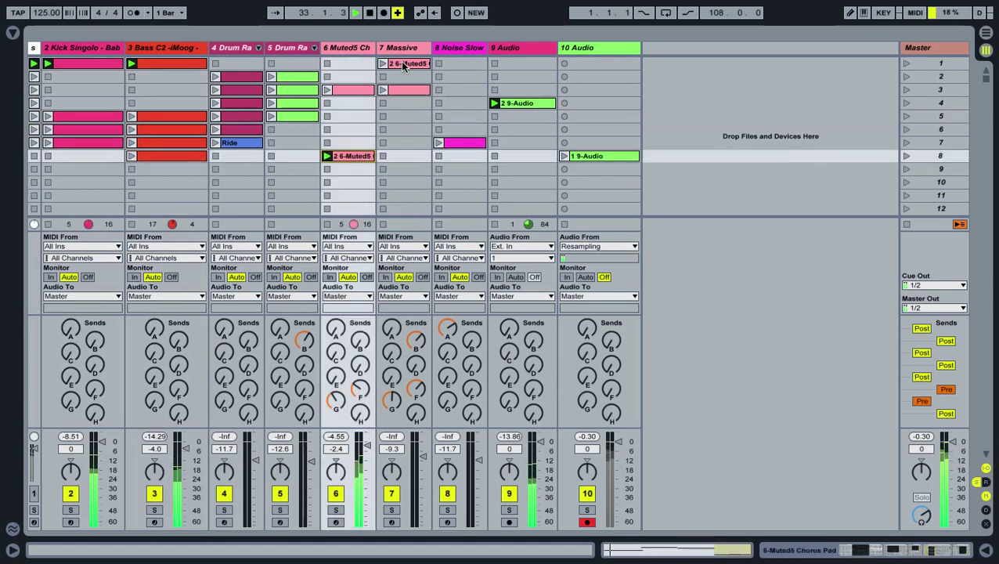
{"action": "left_click_drag", "start_coordinate": [402, 93], "coordinate": [403, 167]}
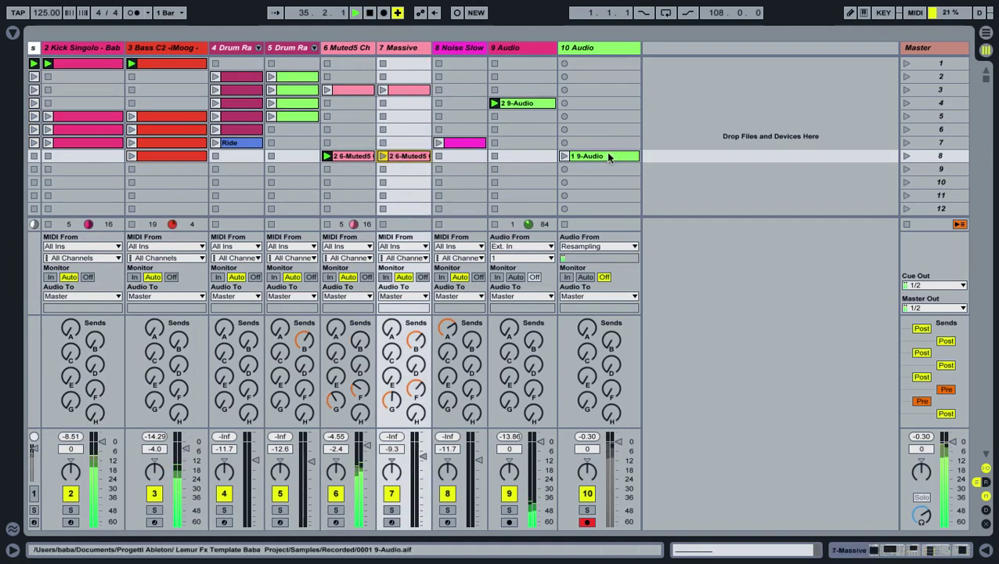
{"action": "left_click_drag", "start_coordinate": [607, 182], "coordinate": [607, 183]}
{"action": "left_click_drag", "start_coordinate": [450, 170], "coordinate": [348, 143]}
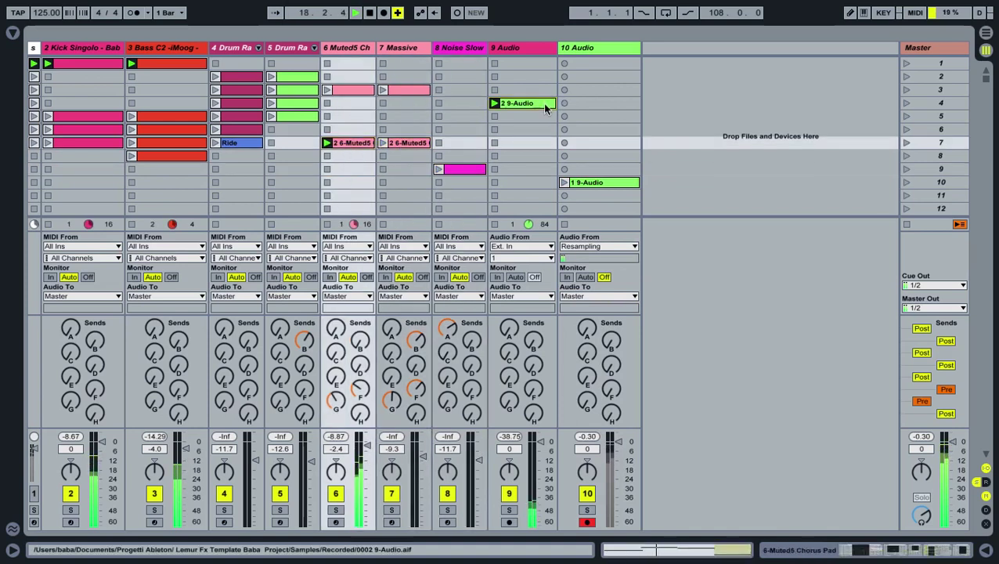
Step: Review the sweep clip's frequency envelope, close the clip view and launch scene 7
{"action": "double_click", "coordinate": [545, 105]}
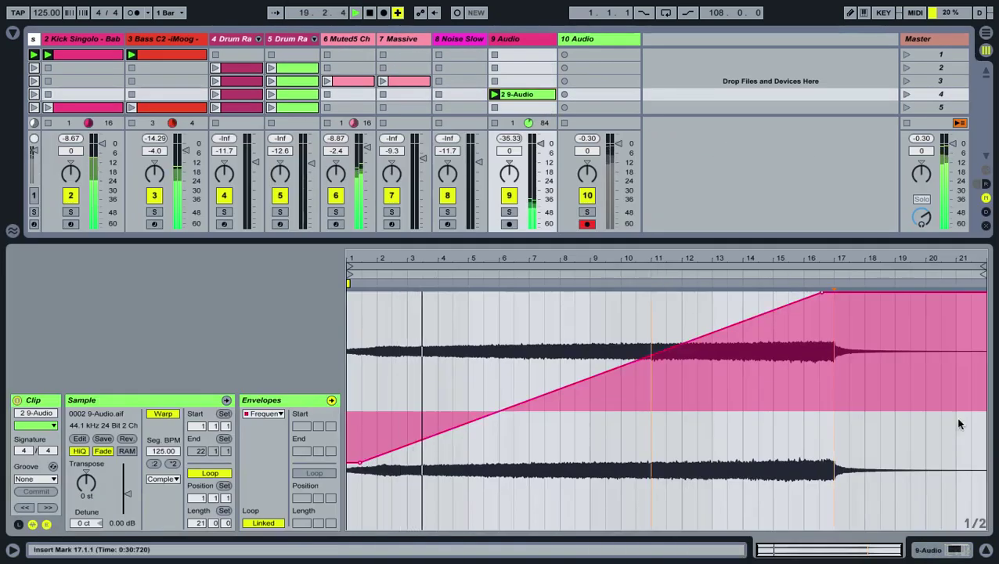
{"action": "left_click", "coordinate": [985, 550]}
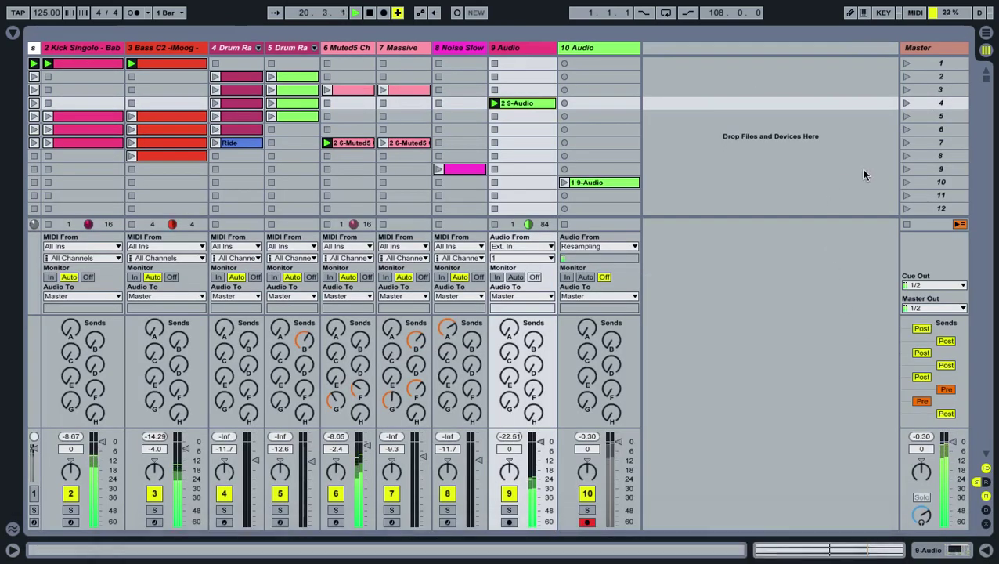
{"action": "left_click", "coordinate": [929, 154]}
{"action": "left_click", "coordinate": [929, 143]}
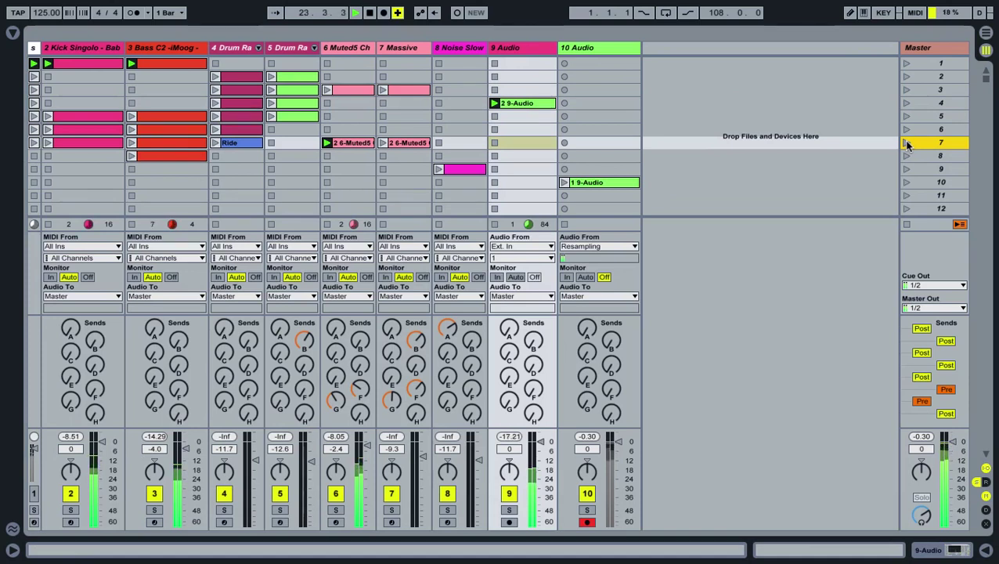
{"action": "left_click", "coordinate": [906, 144]}
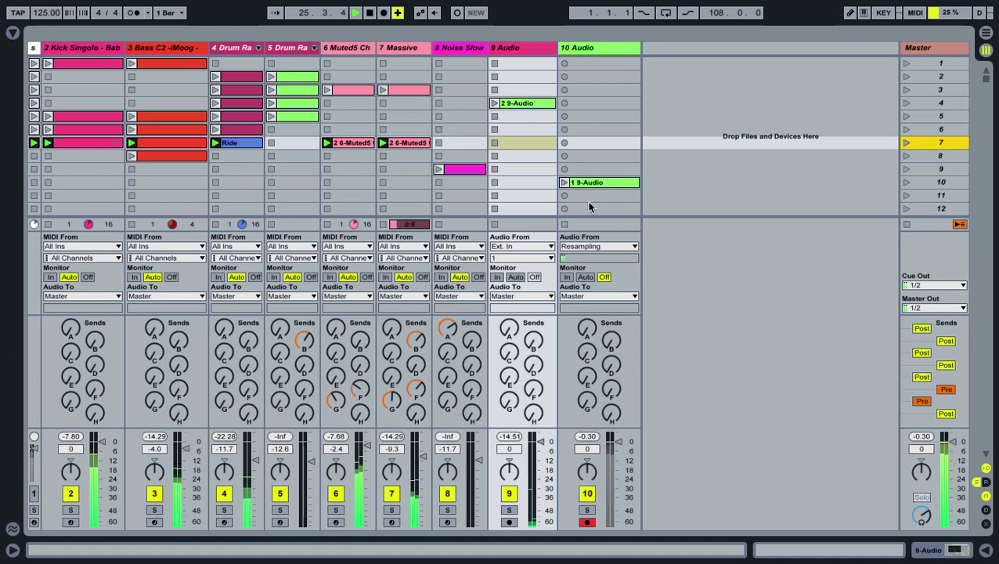
Step: Shift the C3 note in the scene 7 Massive clip a sixteenth later, to start at 1.1.3
{"action": "double_click", "coordinate": [400, 146]}
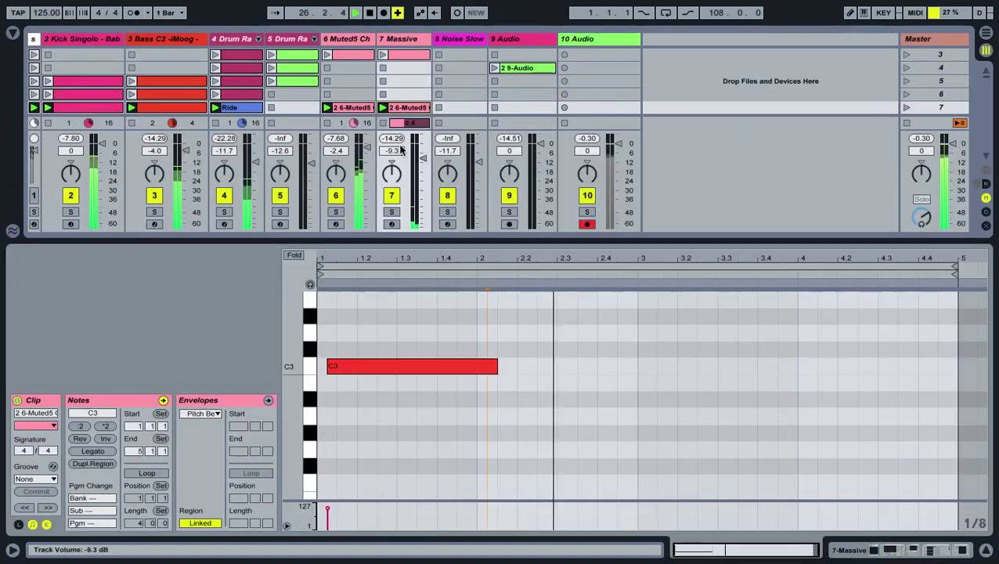
{"action": "left_click", "coordinate": [368, 369]}
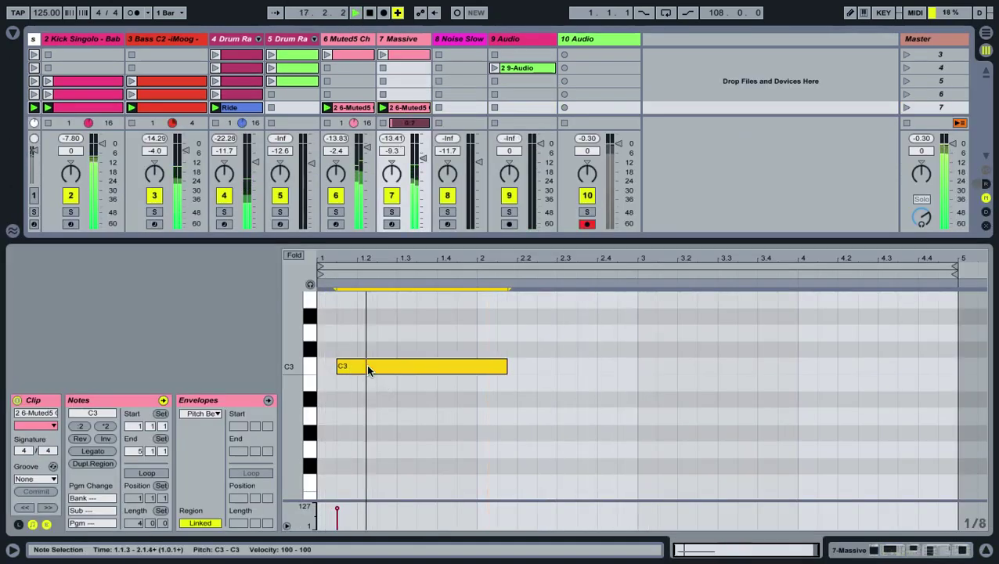
{"action": "mouse_move", "coordinate": [423, 560]}
{"action": "key", "text": "super+alt+l"}
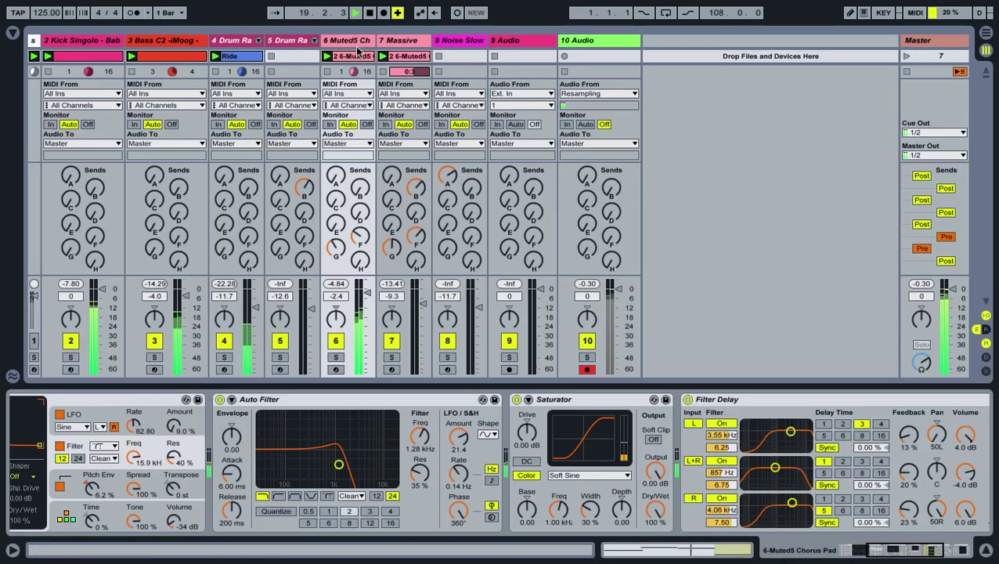
Step: Check the pad track's devices, then hide the device view and the mixer's input/output and Sends sections
{"action": "double_click", "coordinate": [355, 45]}
{"action": "left_click", "coordinate": [988, 550]}
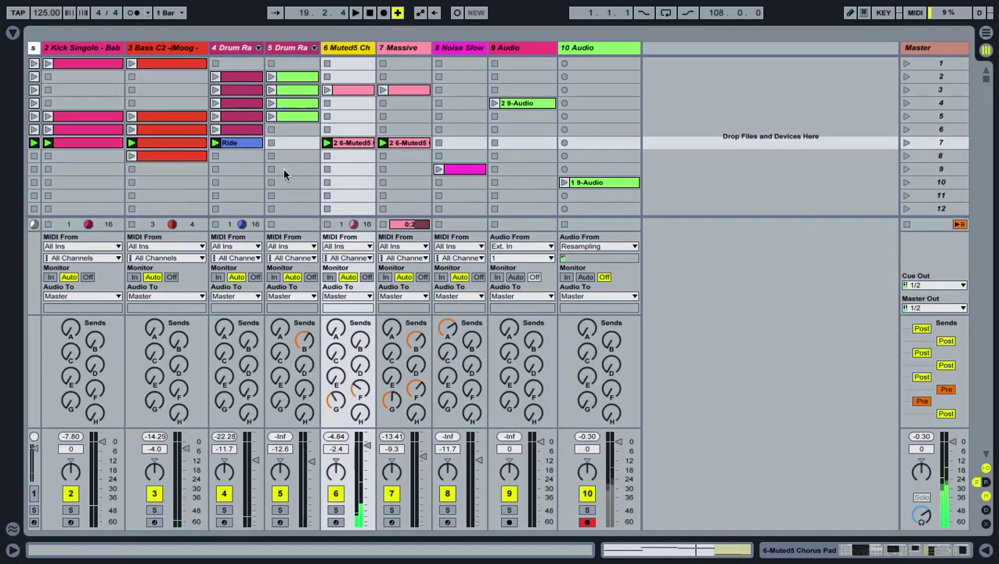
{"action": "left_click", "coordinate": [985, 468]}
{"action": "left_click", "coordinate": [985, 481]}
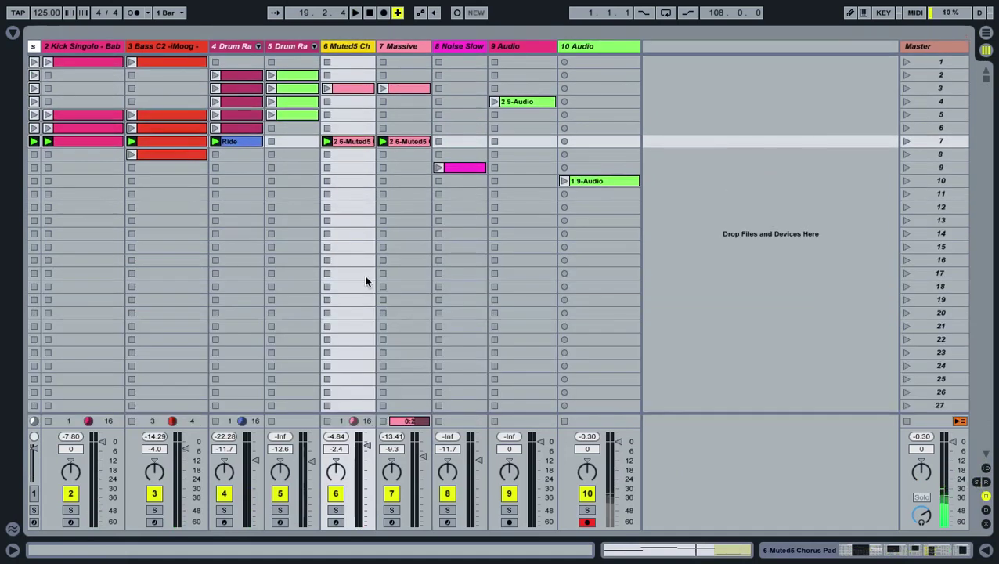
Step: Duplicate the scene 7 pad clip into scene 8 and look over the original's notes and the track's devices
{"action": "left_click", "coordinate": [352, 131]}
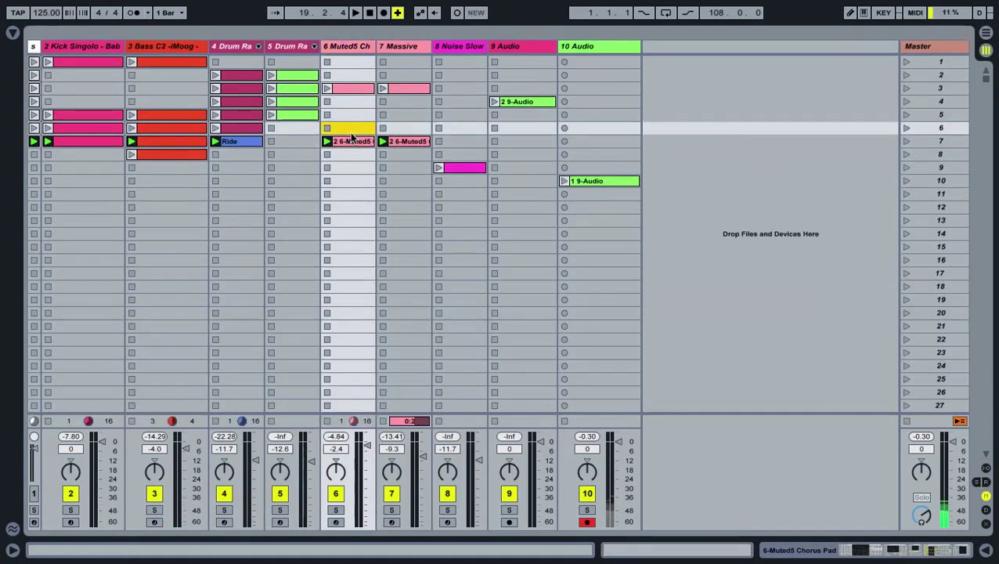
{"action": "left_click", "coordinate": [351, 142]}
{"action": "key", "text": "ctrl+d"}
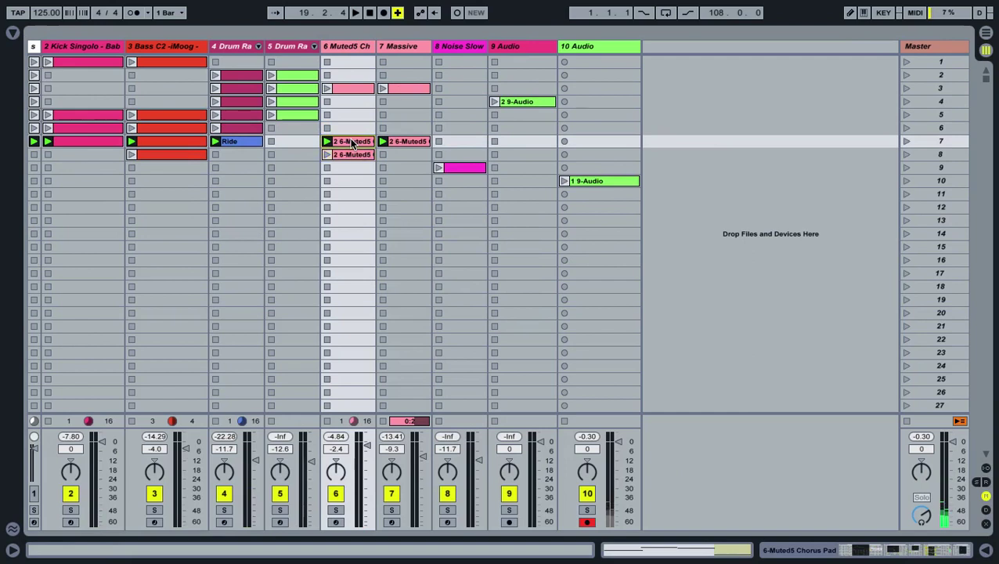
{"action": "double_click", "coordinate": [351, 142]}
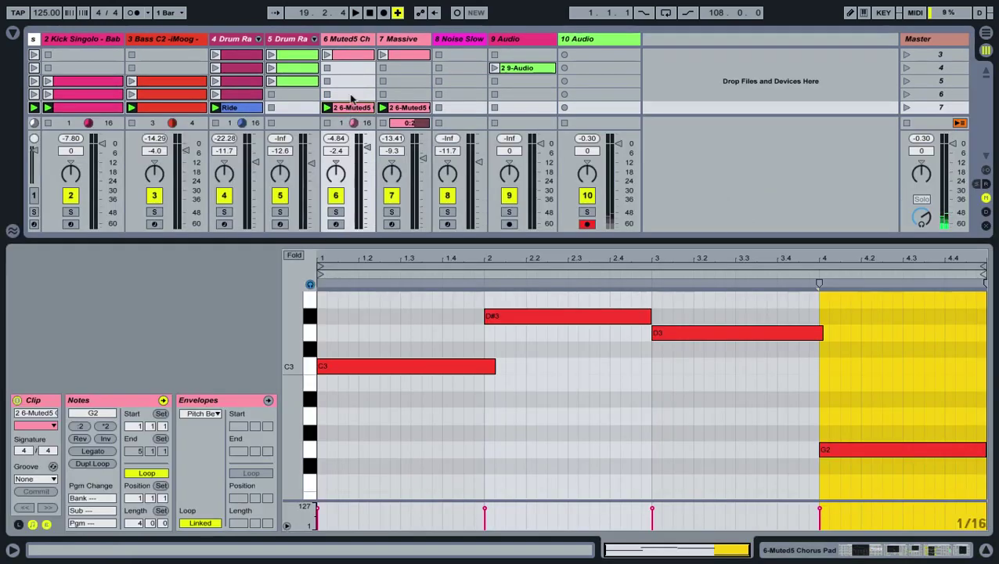
{"action": "left_click", "coordinate": [344, 44]}
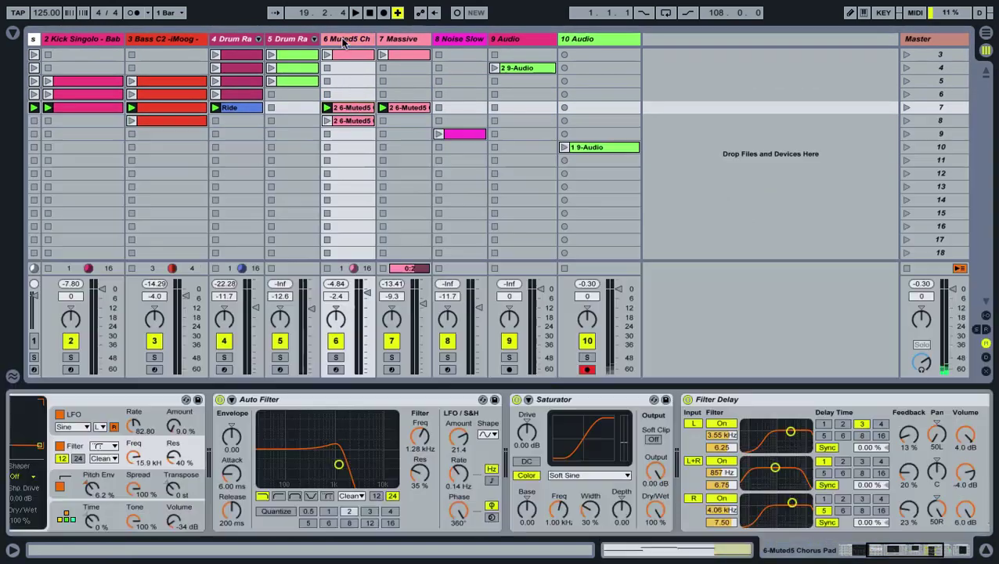
Step: Change the duplicated pad clip's color in scene 8 to brown
{"action": "left_click", "coordinate": [345, 121]}
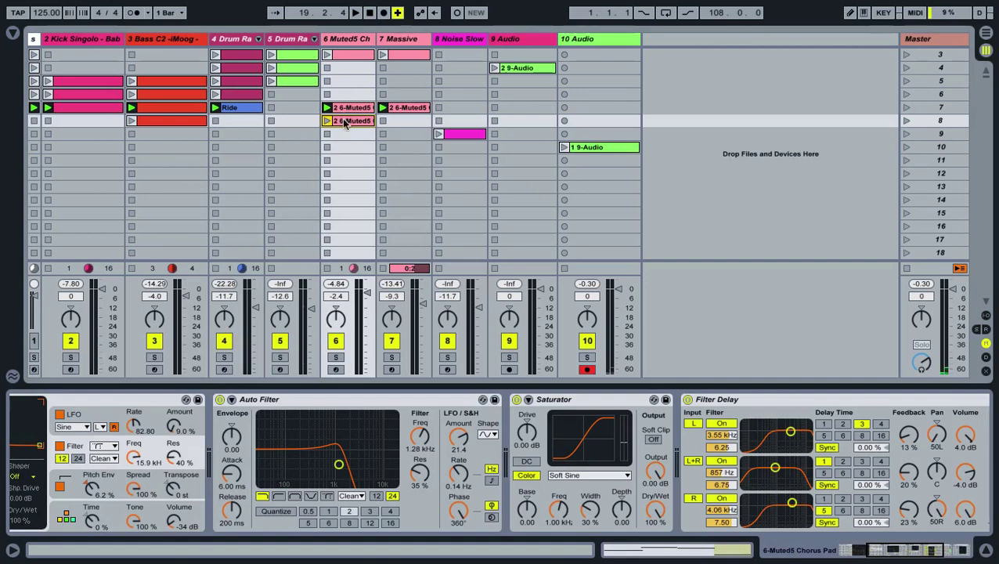
{"action": "right_click", "coordinate": [345, 122]}
{"action": "left_click", "coordinate": [358, 316]}
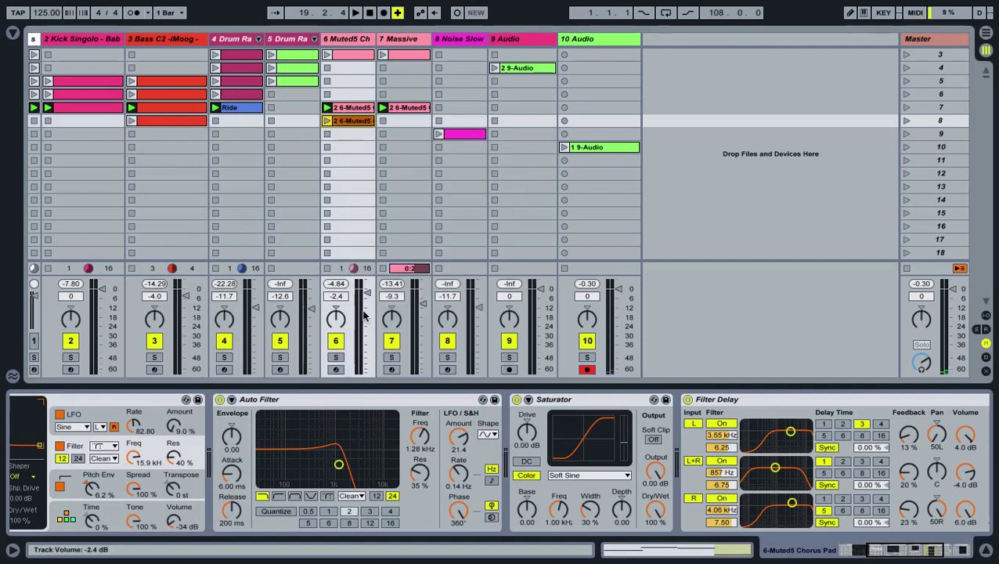
Step: Repeat all four notes of the scene 8 pad clip along the timeline and set the clip's loop length to 16 bars
{"action": "double_click", "coordinate": [345, 122]}
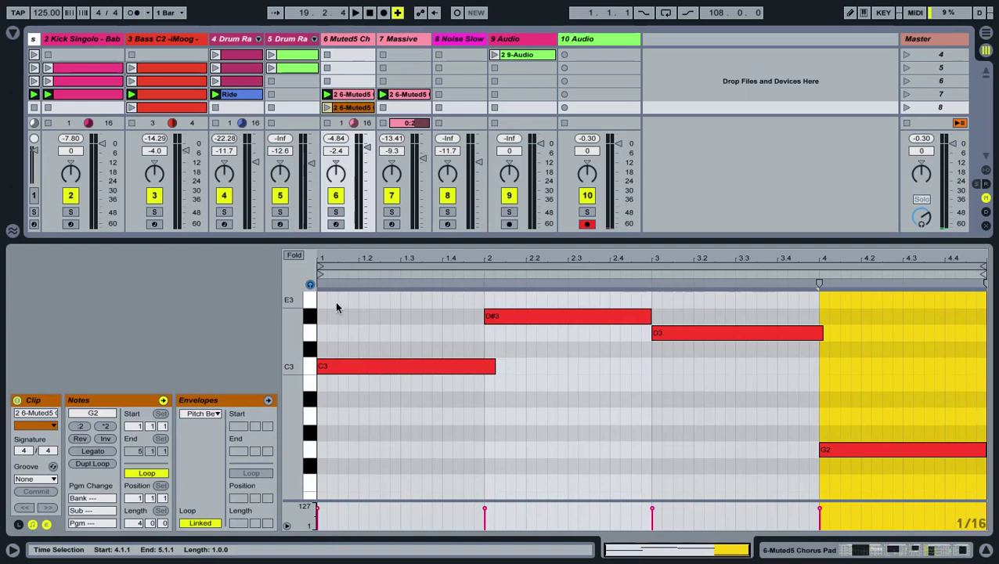
{"action": "left_click_drag", "start_coordinate": [323, 299], "coordinate": [980, 512]}
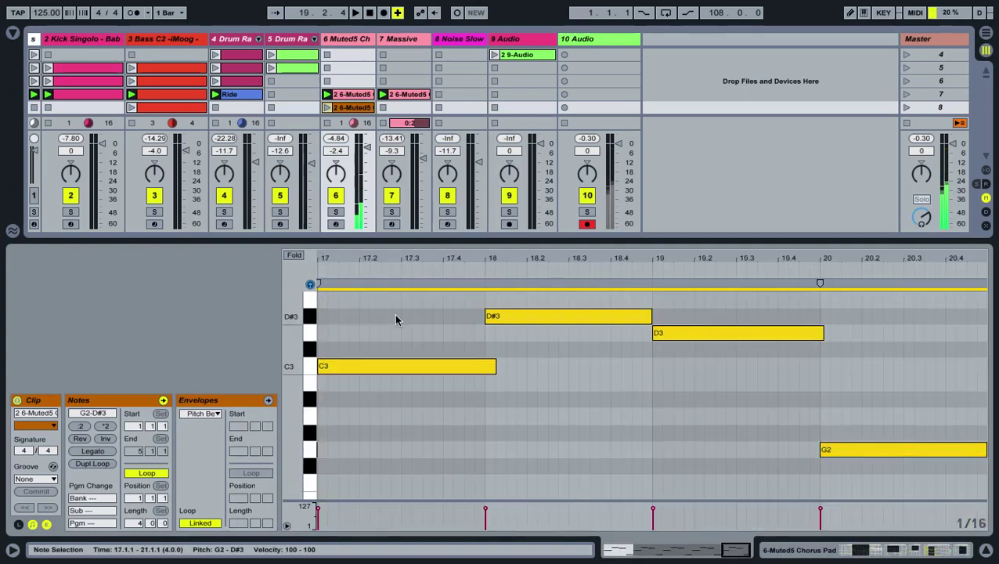
{"action": "left_click", "coordinate": [135, 523]}
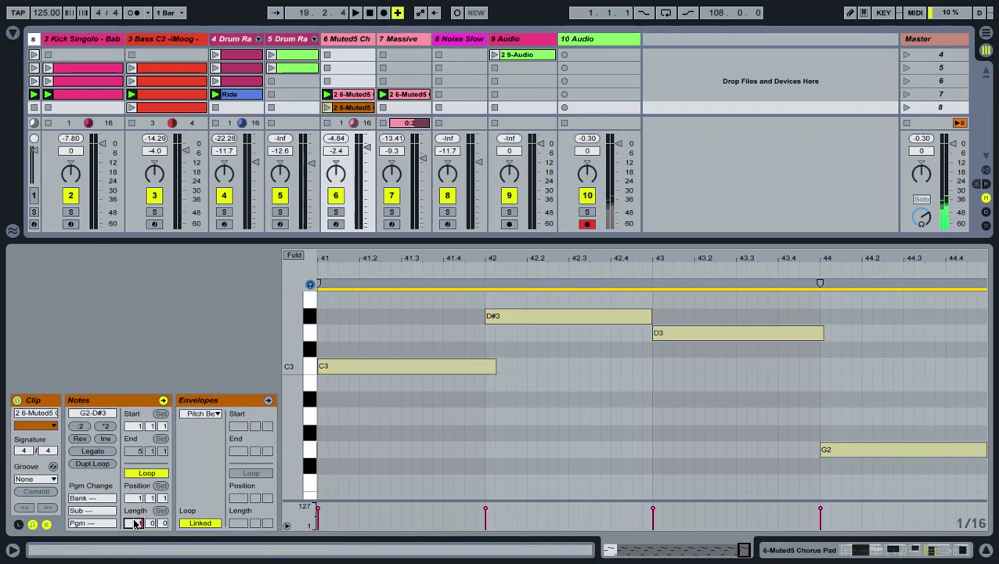
{"action": "type", "text": "16"}
{"action": "key", "text": "Return"}
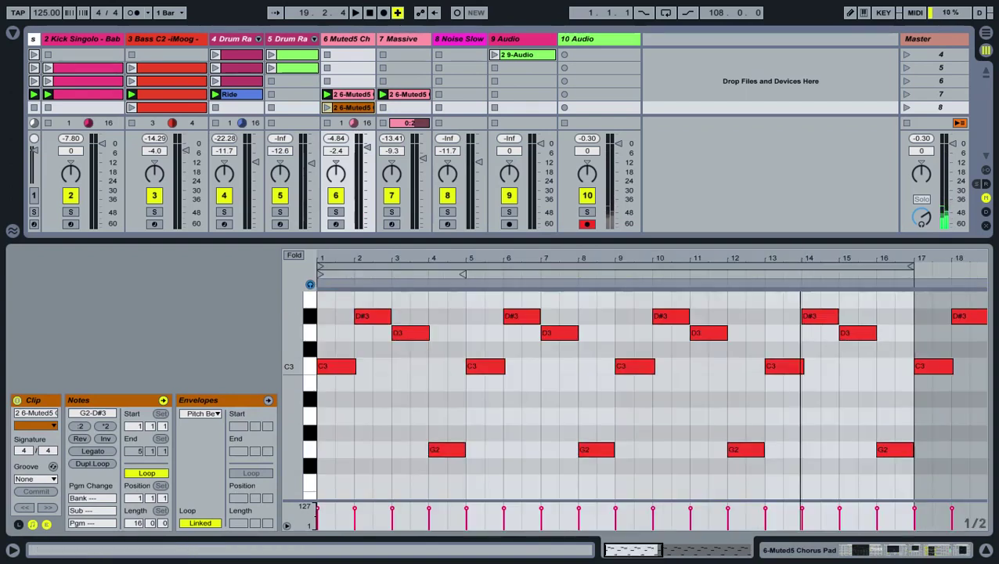
Step: Extend the pad clip's loop length to 32 bars and delete the surplus notes from bar 33 onward
{"action": "left_click_drag", "start_coordinate": [514, 260], "coordinate": [514, 251]}
{"action": "left_click", "coordinate": [140, 524]}
{"action": "key", "text": "Return"}
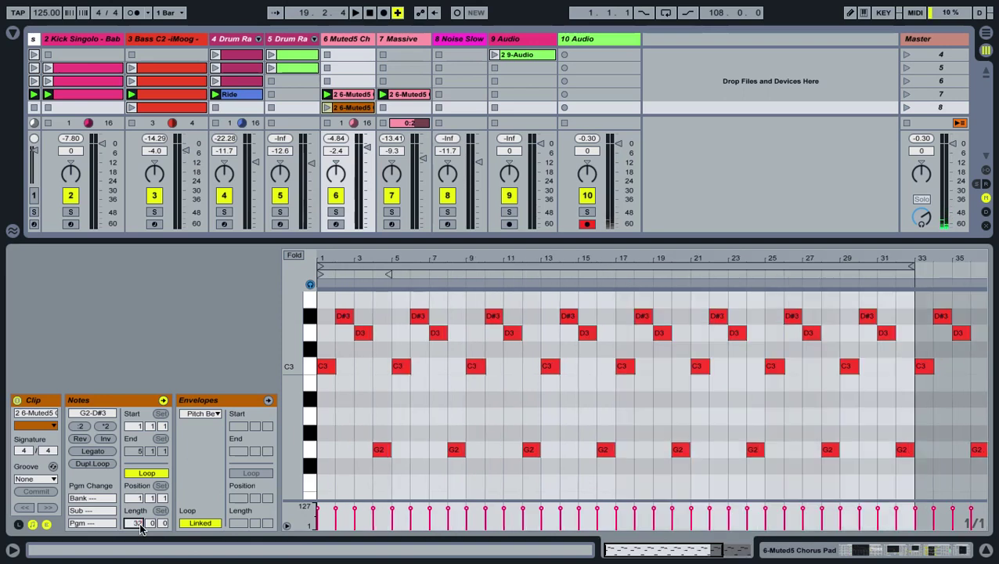
{"action": "left_click_drag", "start_coordinate": [916, 302], "coordinate": [995, 462]}
{"action": "key", "text": "Delete"}
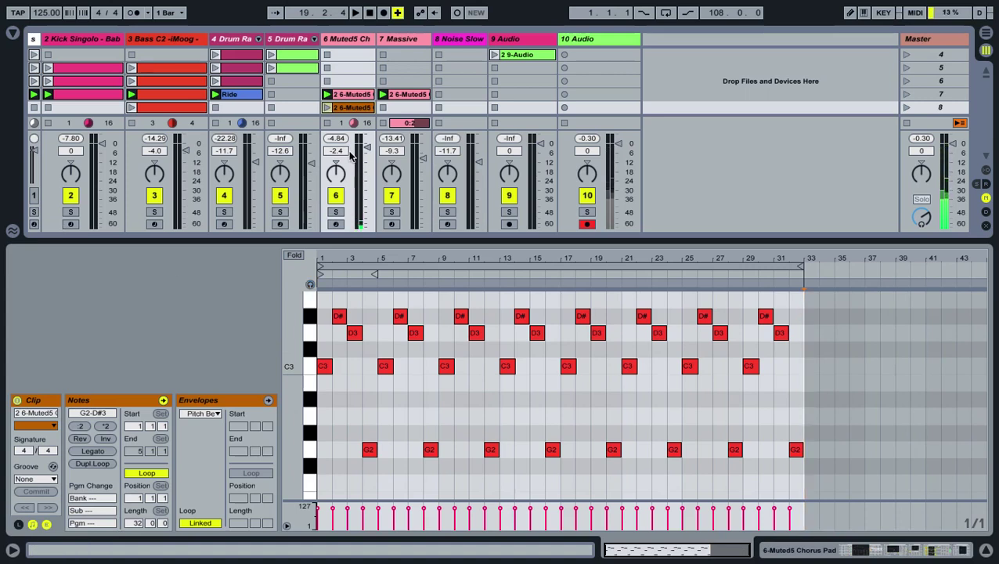
Step: Display the pad track's Auto Filter frequency automation in the envelope editor of the brown scene 8 clip
{"action": "left_click", "coordinate": [348, 41]}
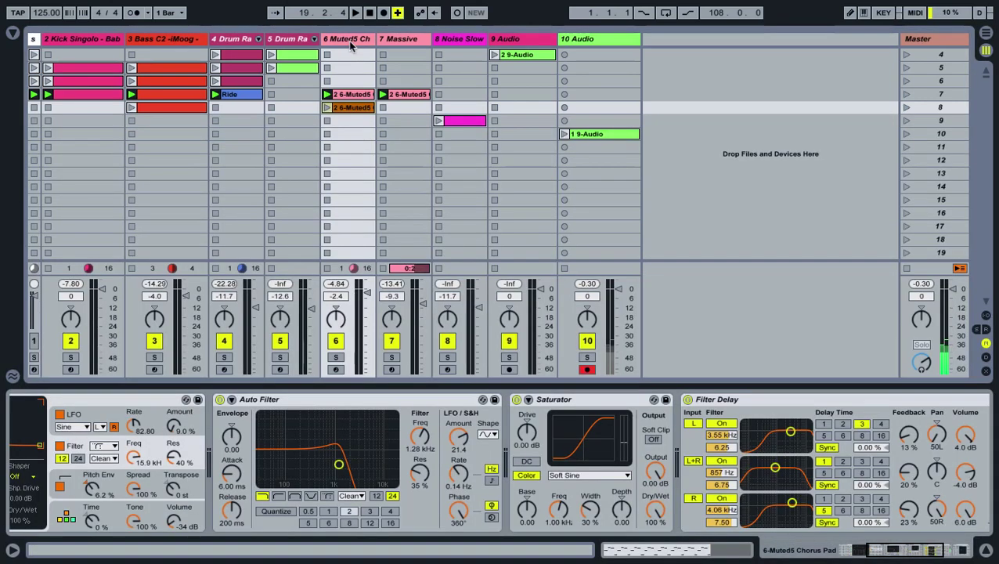
{"action": "right_click", "coordinate": [422, 442]}
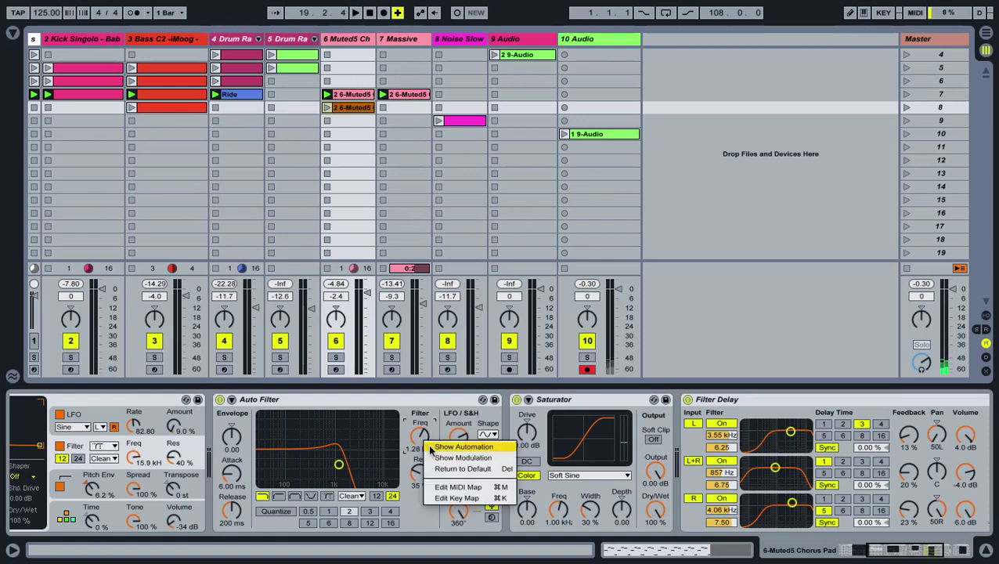
{"action": "left_click", "coordinate": [434, 447]}
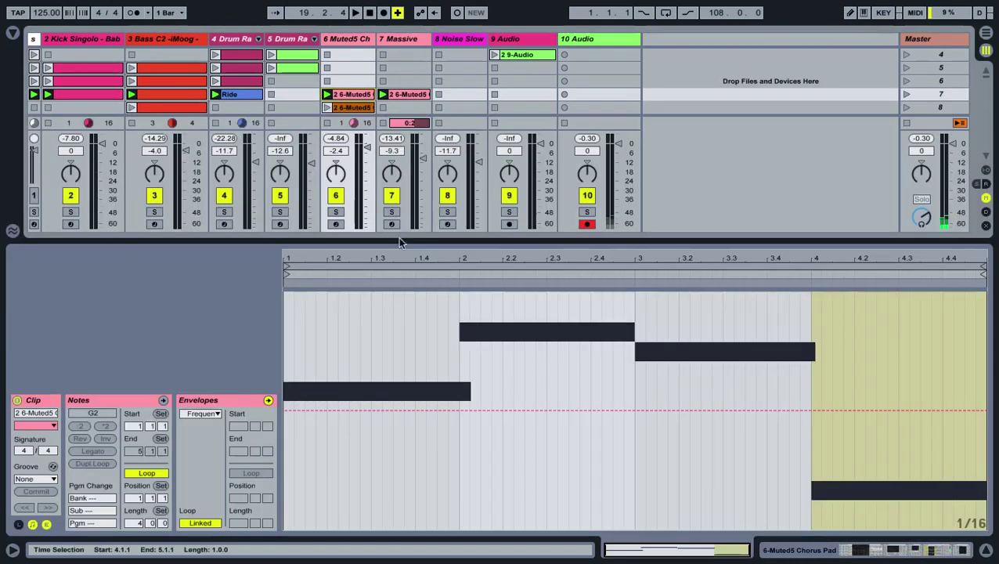
{"action": "left_click", "coordinate": [344, 107]}
Step: Draw a rising filter frequency ramp from a lowered point at bar 1 to a raised point at bar 33, and launch the clip
{"action": "left_click", "coordinate": [288, 411]}
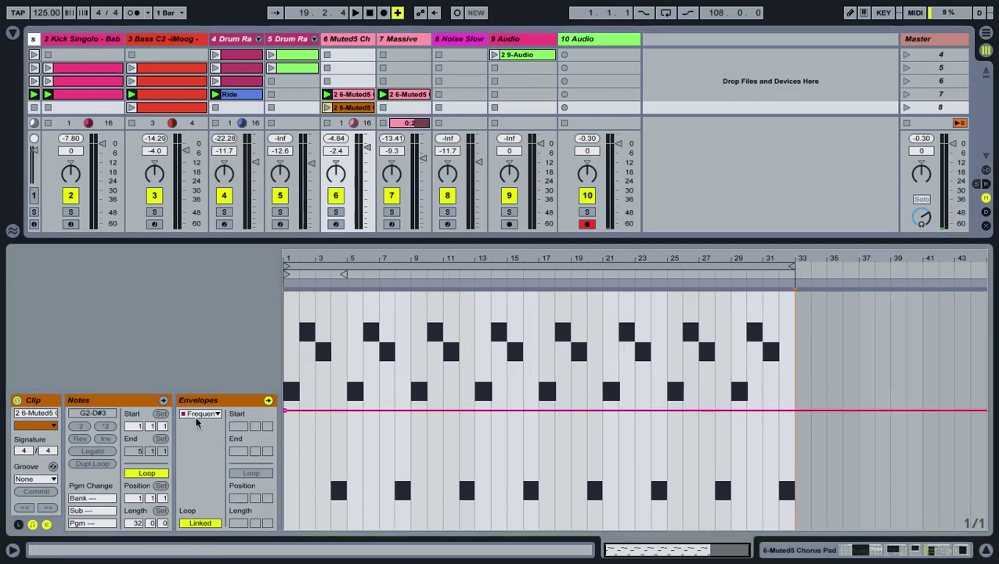
{"action": "mouse_move", "coordinate": [795, 415]}
{"action": "left_click_drag", "start_coordinate": [793, 410], "coordinate": [795, 332]}
{"action": "left_click_drag", "start_coordinate": [285, 408], "coordinate": [285, 491]}
{"action": "left_click", "coordinate": [328, 107]}
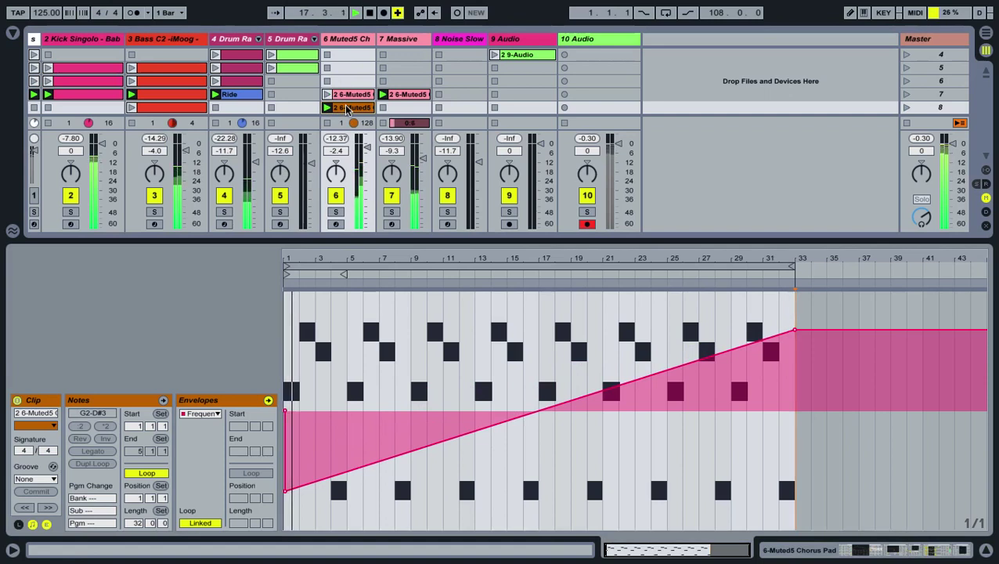
Step: Remove the extra 0% breakpoint at the frequency envelope's start, lower the starting point to about -35%, and play the result
{"action": "left_click", "coordinate": [348, 38]}
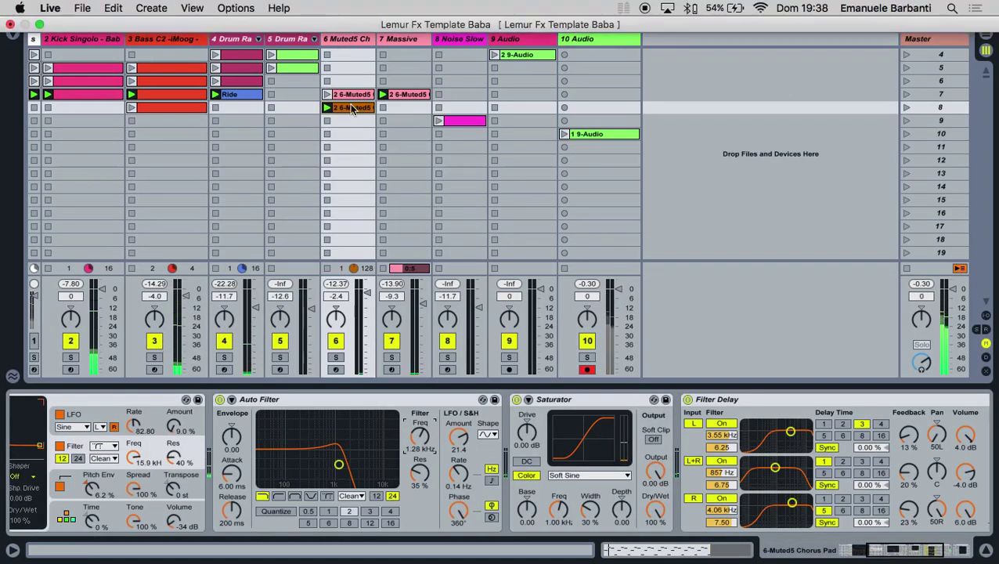
{"action": "left_click", "coordinate": [347, 107]}
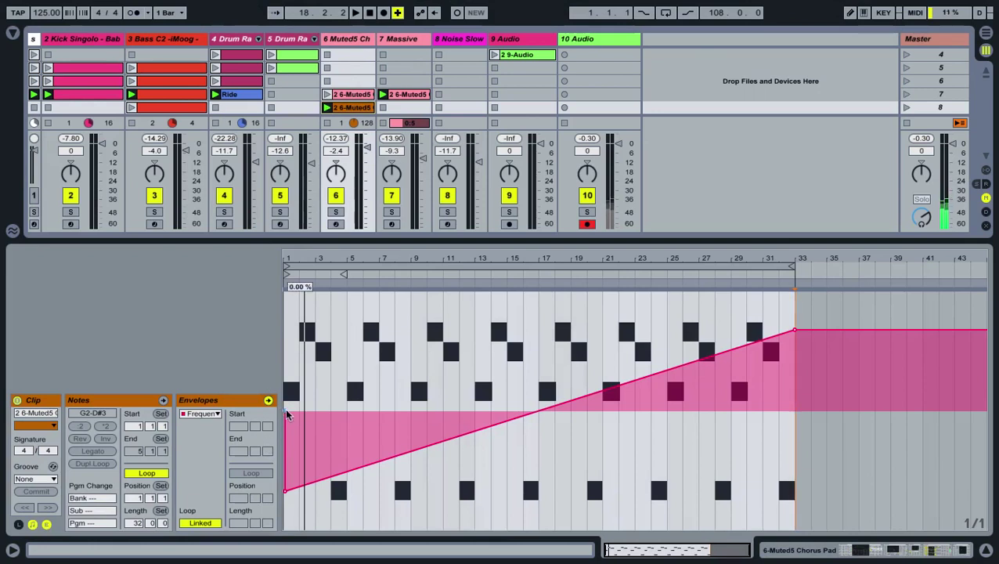
{"action": "left_click", "coordinate": [285, 409]}
{"action": "left_click_drag", "start_coordinate": [284, 488], "coordinate": [283, 493]}
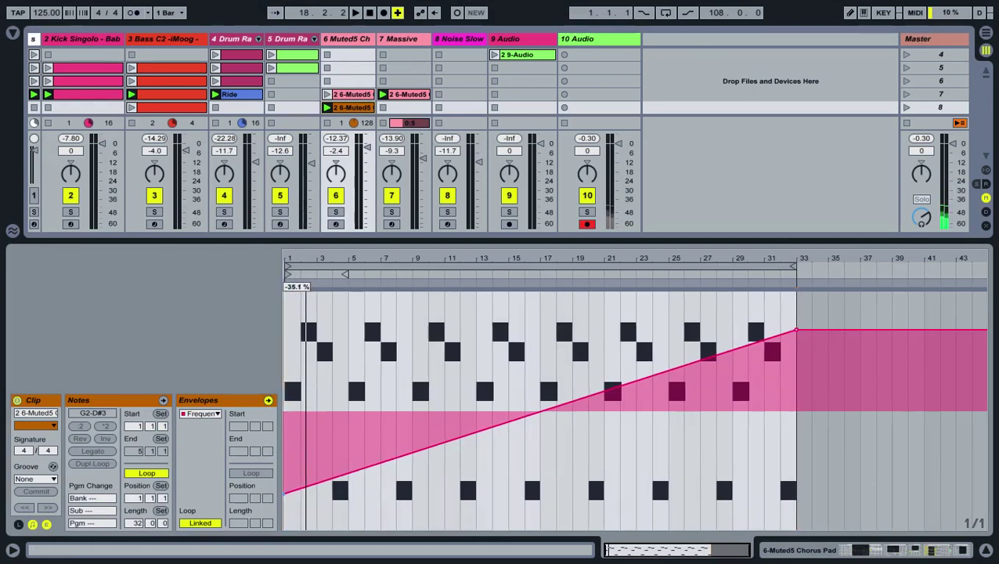
{"action": "key", "text": "space"}
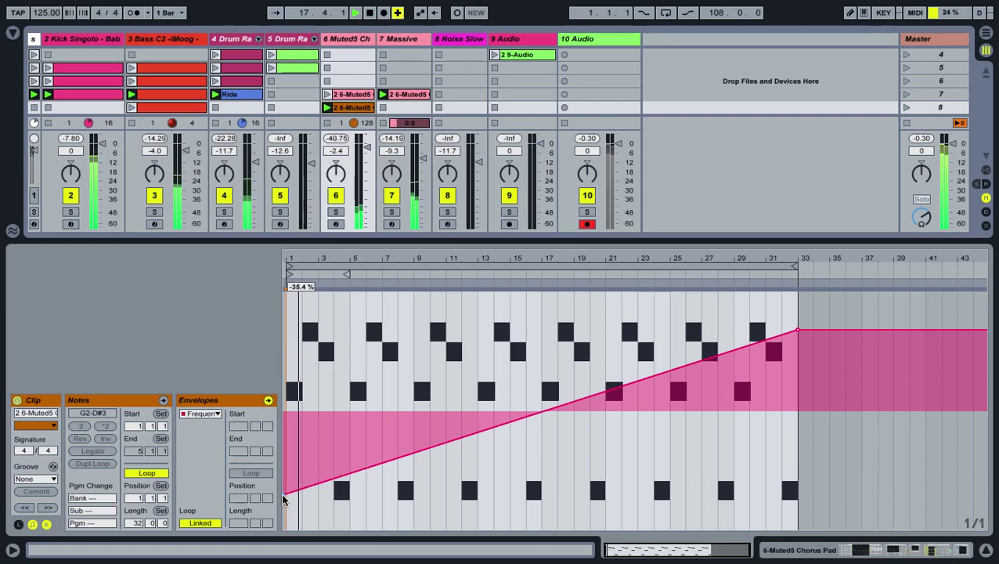
Step: Raise the frequency envelope's starting point slightly and add a breakpoint near bar 4 so the opening rises more gently
{"action": "left_click_drag", "start_coordinate": [283, 493], "coordinate": [284, 488]}
{"action": "key", "text": "space"}
{"action": "left_click_drag", "start_coordinate": [319, 475], "coordinate": [335, 481]}
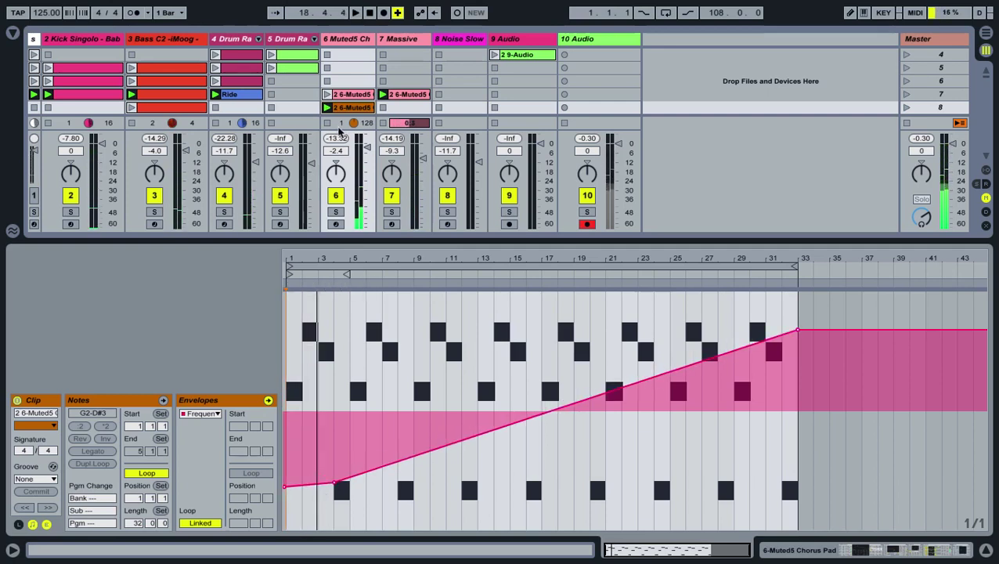
Step: Duplicate the Muted5 Chorus Pad track, move track 6's scene 8 clip to the copy on track 7, and launch it there
{"action": "left_click", "coordinate": [340, 44]}
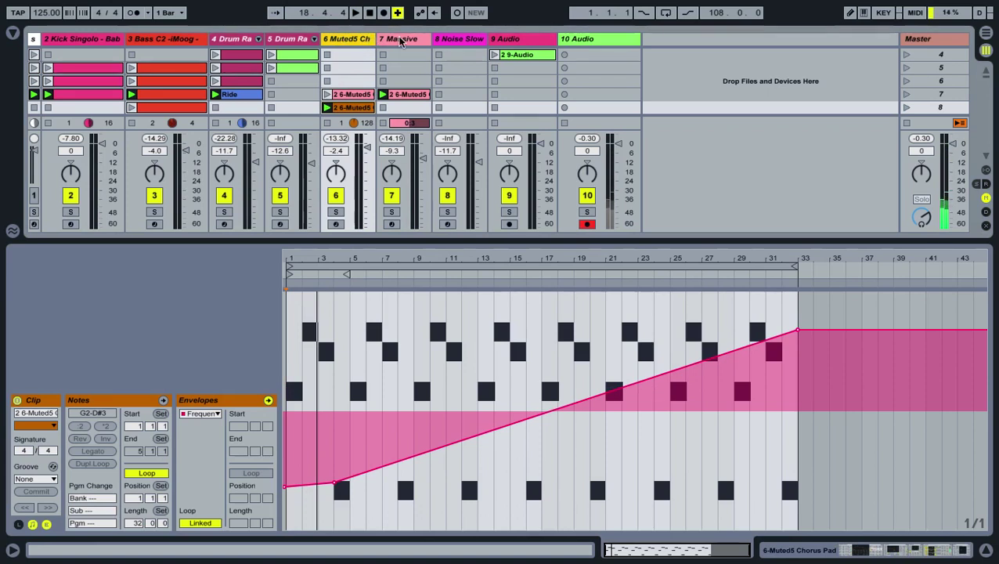
{"action": "key", "text": "ctrl+d"}
{"action": "left_click_drag", "start_coordinate": [359, 107], "coordinate": [407, 112]}
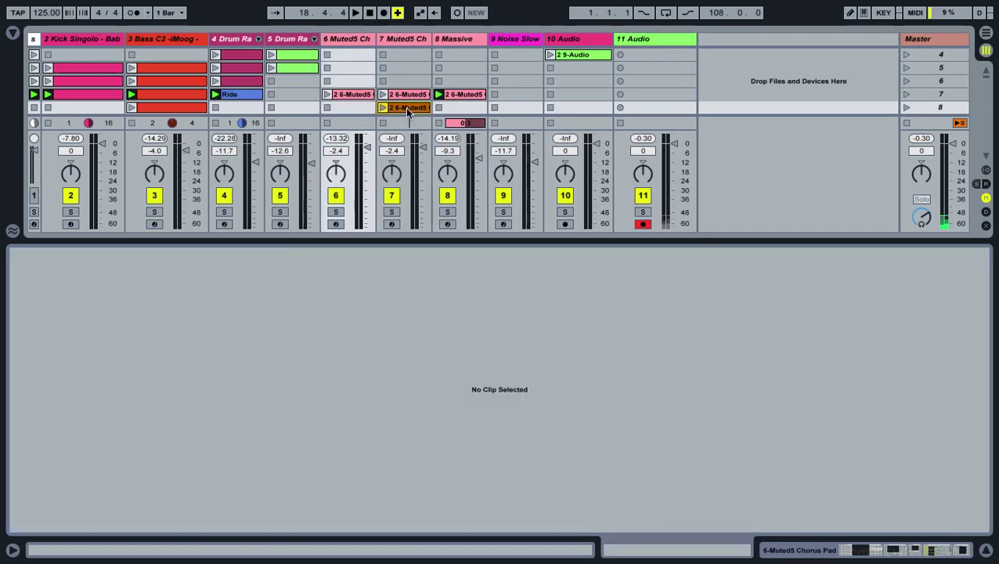
{"action": "left_click", "coordinate": [407, 111]}
{"action": "left_click", "coordinate": [789, 548]}
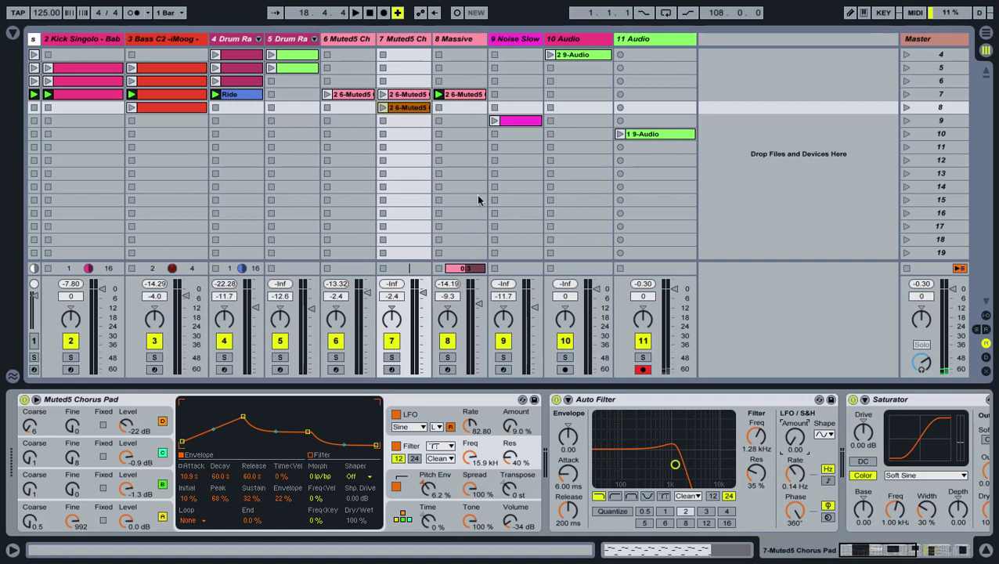
{"action": "left_click", "coordinate": [382, 108]}
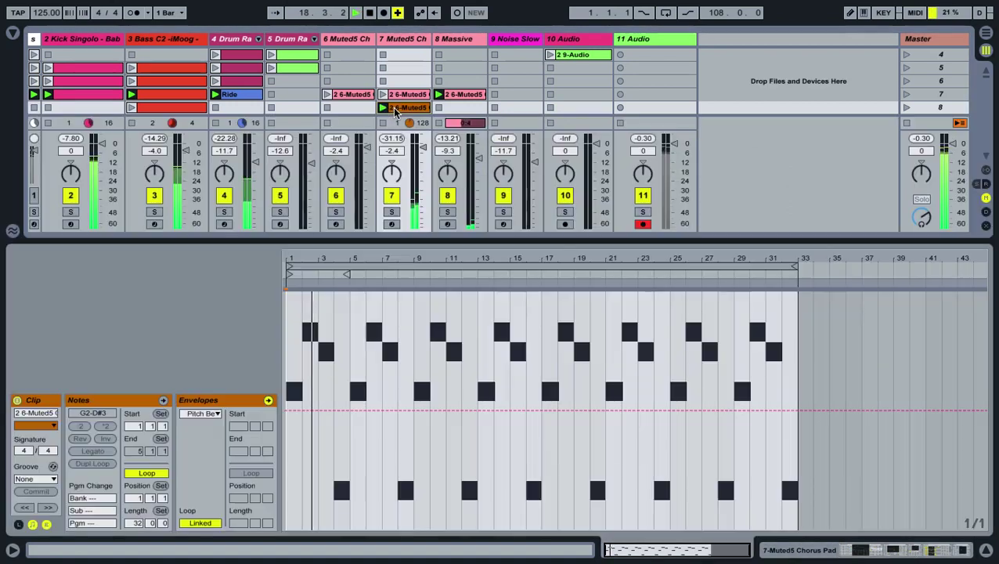
Step: Show the Auto Filter frequency modulation for track 7's scene 8 clip and raise the opening part of its envelope
{"action": "double_click", "coordinate": [395, 108]}
{"action": "key", "text": "shift+Tab"}
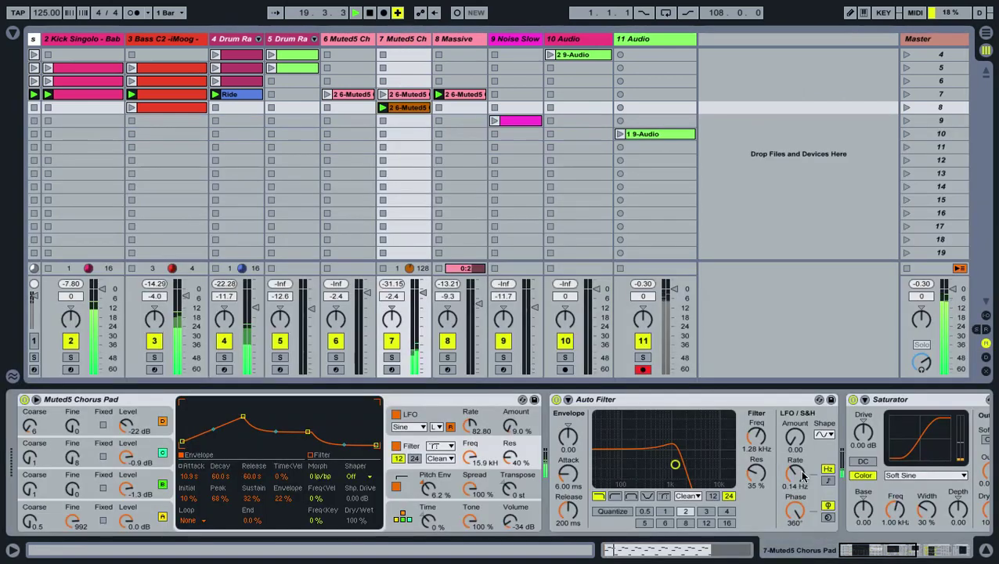
{"action": "right_click", "coordinate": [764, 441]}
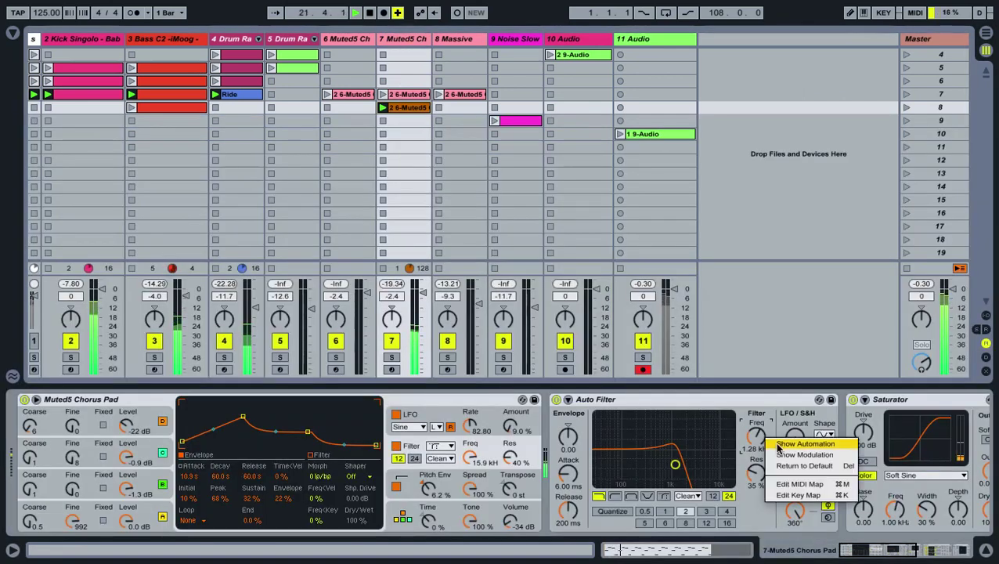
{"action": "left_click", "coordinate": [779, 455]}
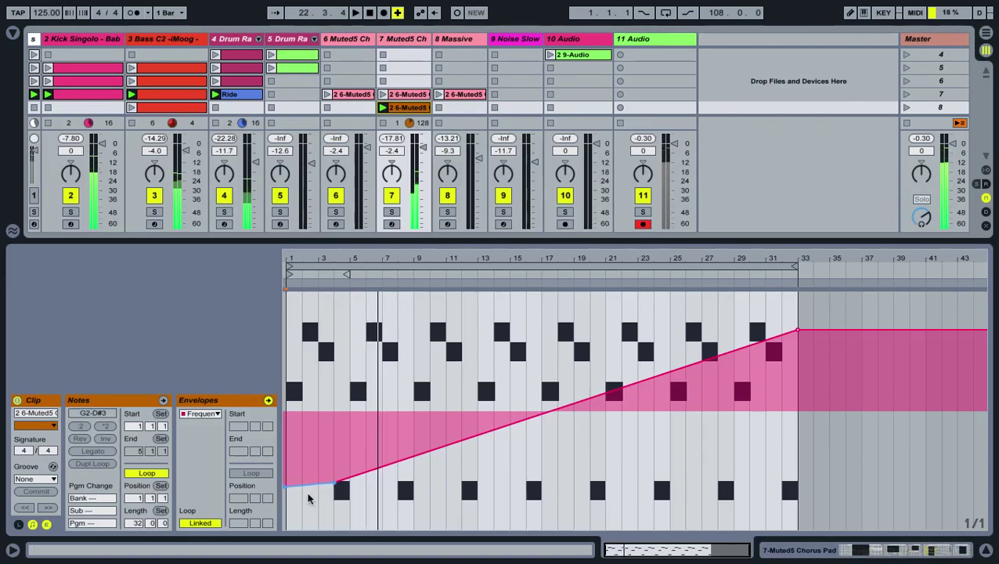
{"action": "left_click_drag", "start_coordinate": [307, 479], "coordinate": [306, 465]}
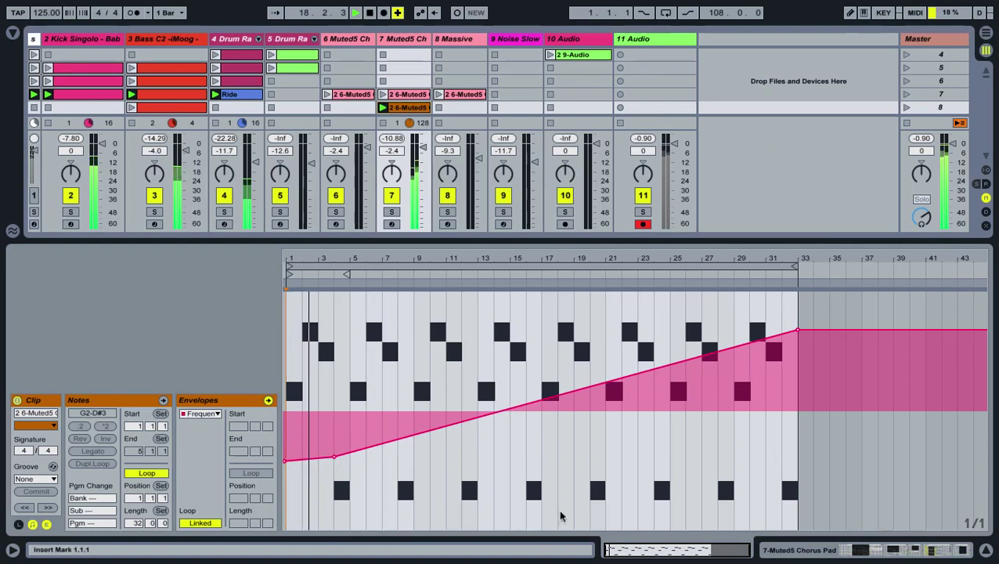
{"action": "left_click", "coordinate": [988, 551]}
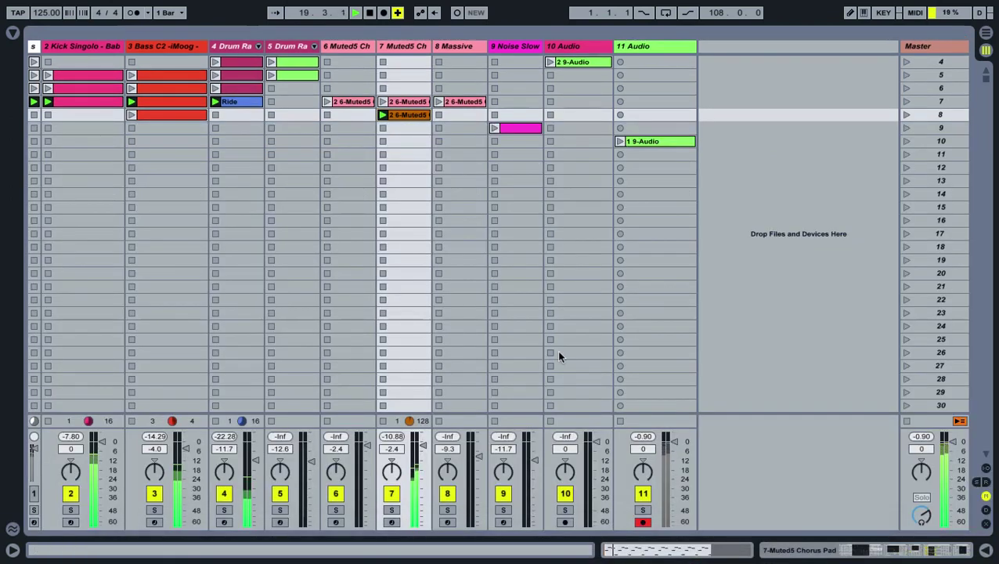
{"action": "key", "text": "super+alt+l"}
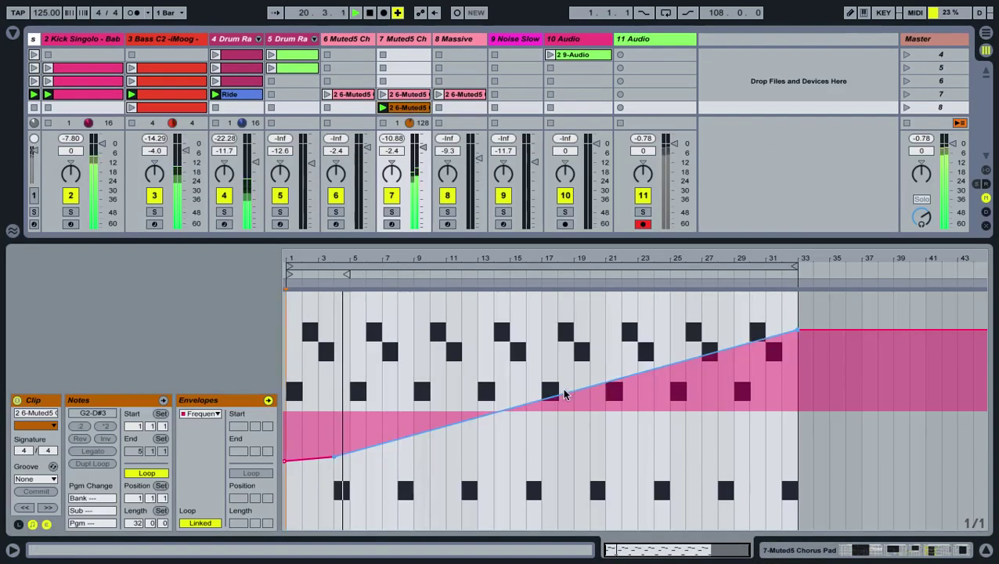
{"action": "left_click_drag", "start_coordinate": [521, 408], "coordinate": [548, 421]}
{"action": "left_click", "coordinate": [988, 550]}
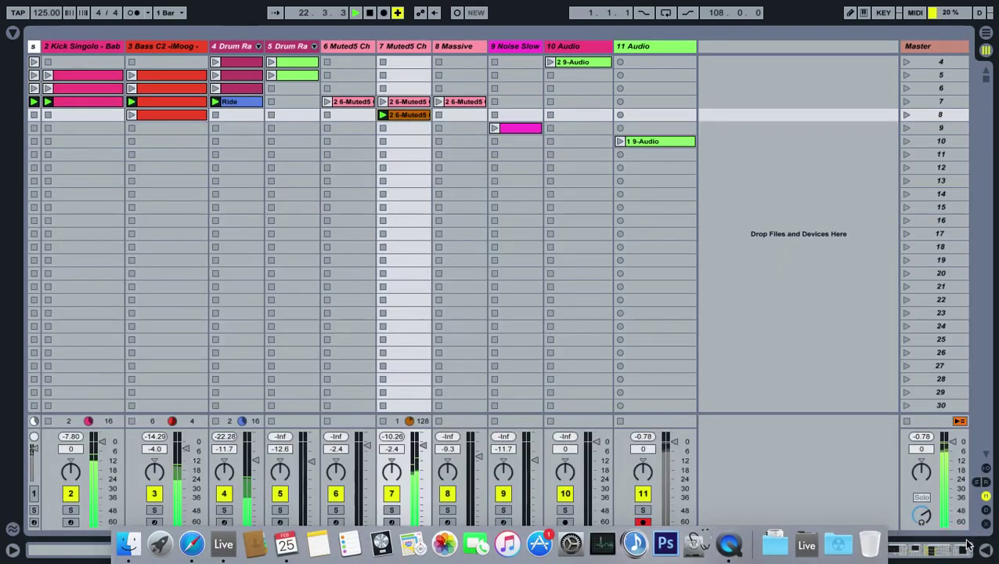
Step: Display the sends without the return tracks, turn send B on the track 5 Drum Rack fully down and raise its send A
{"action": "scroll", "coordinate": [664, 329], "scroll_direction": "up", "scroll_amount": 3}
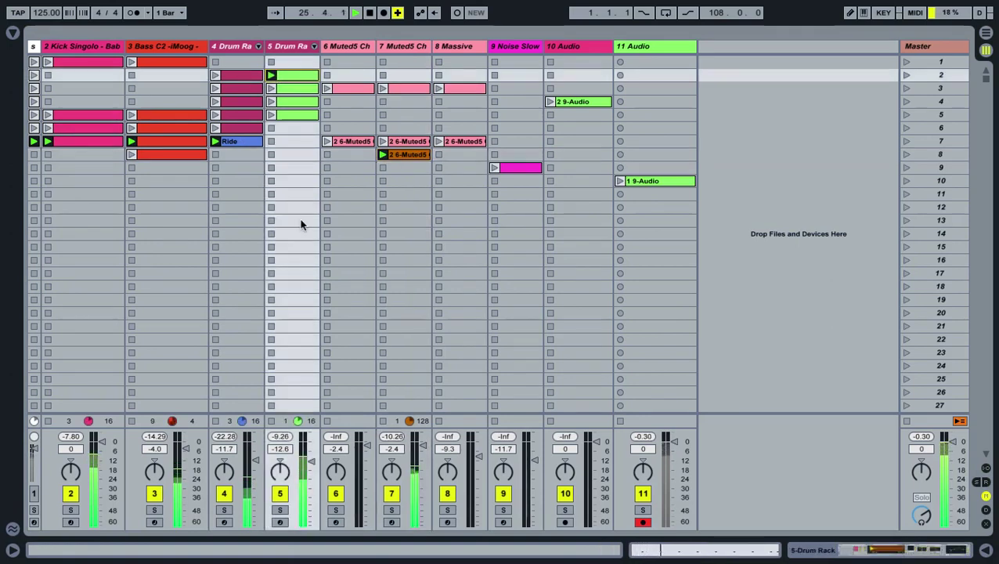
{"action": "left_click", "coordinate": [986, 482]}
{"action": "left_click", "coordinate": [978, 481]}
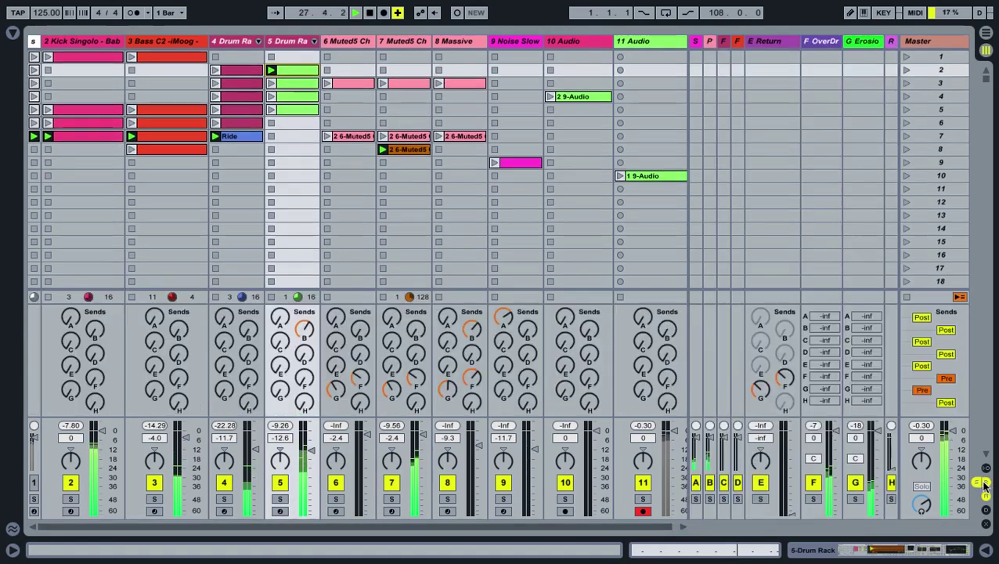
{"action": "left_click", "coordinate": [986, 483]}
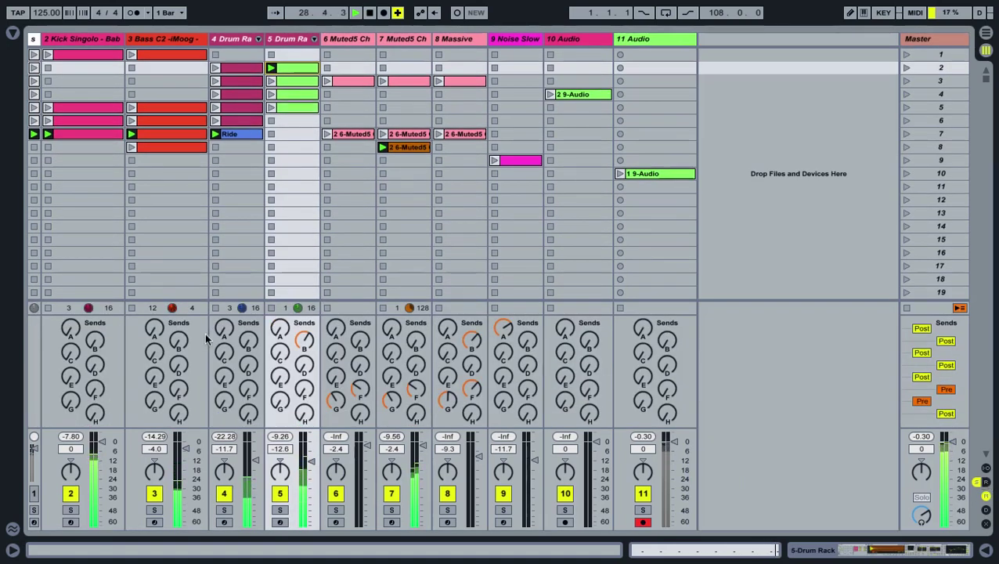
{"action": "left_click_drag", "start_coordinate": [303, 338], "coordinate": [304, 368]}
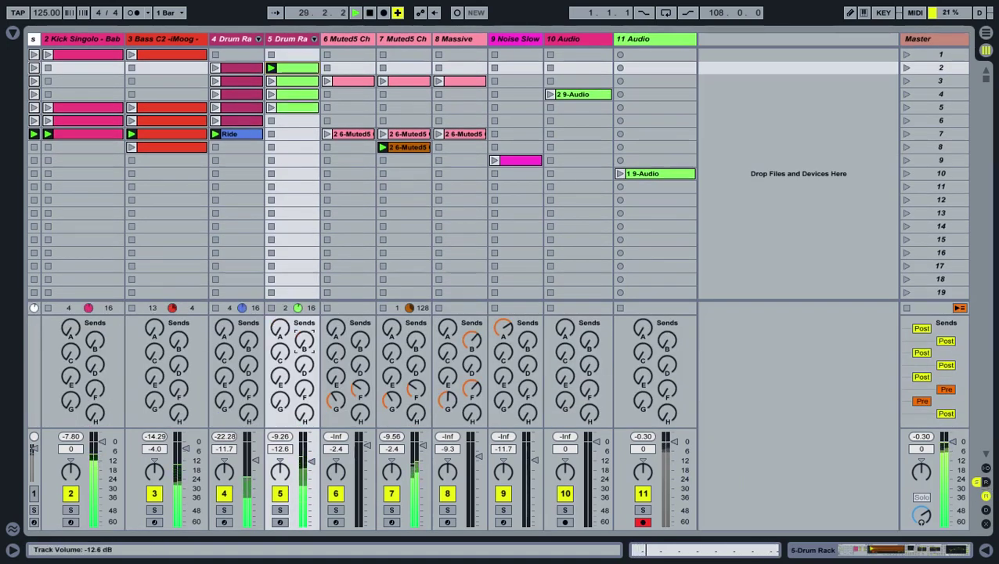
{"action": "left_click", "coordinate": [988, 551]}
{"action": "left_click", "coordinate": [988, 552]}
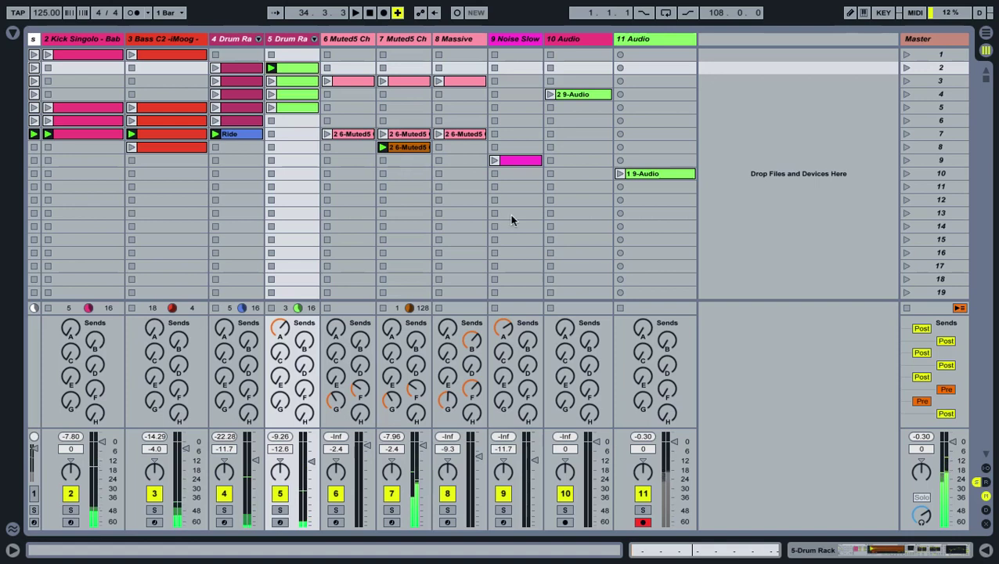
Step: Copy the scene 9 clip on the Noise Slow track into scene 10 and shorten its C2 note to seven bars
{"action": "left_click_drag", "start_coordinate": [509, 161], "coordinate": [514, 173]}
{"action": "double_click", "coordinate": [518, 174]}
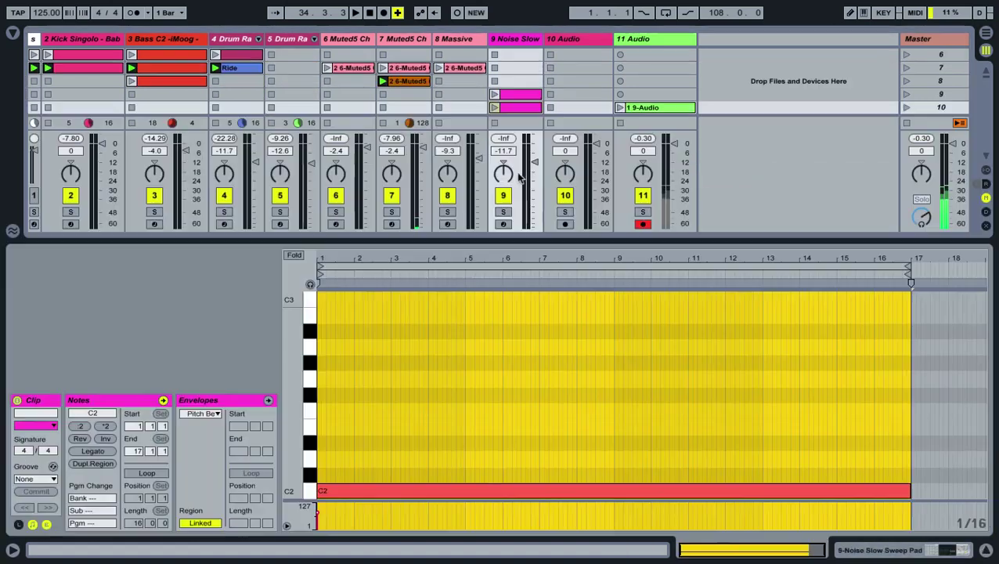
{"action": "left_click_drag", "start_coordinate": [908, 490], "coordinate": [578, 495]}
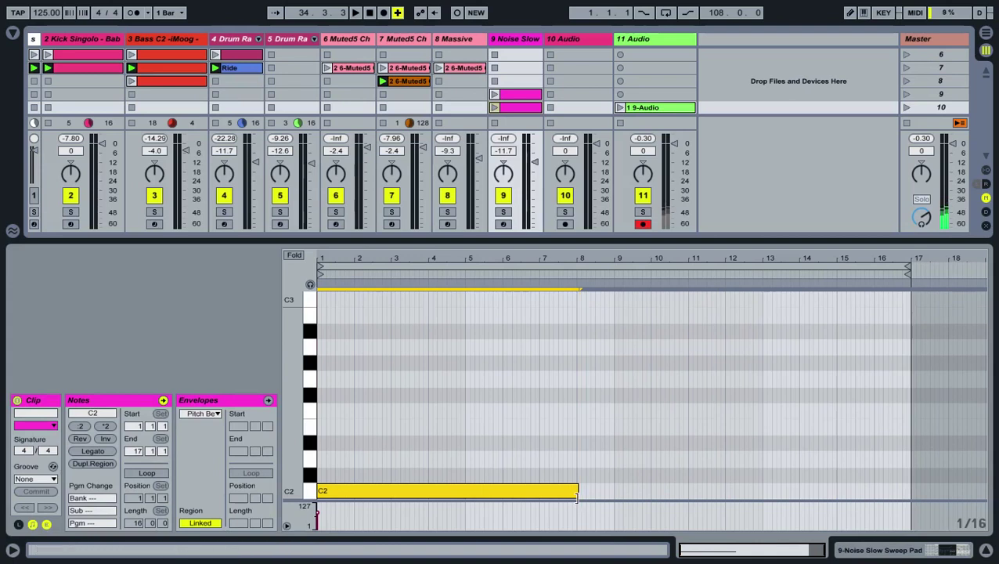
{"action": "mouse_move", "coordinate": [576, 496]}
{"action": "left_mouse_down"}
{"action": "mouse_move", "coordinate": [595, 491]}
{"action": "mouse_move", "coordinate": [575, 491]}
{"action": "left_mouse_up"}
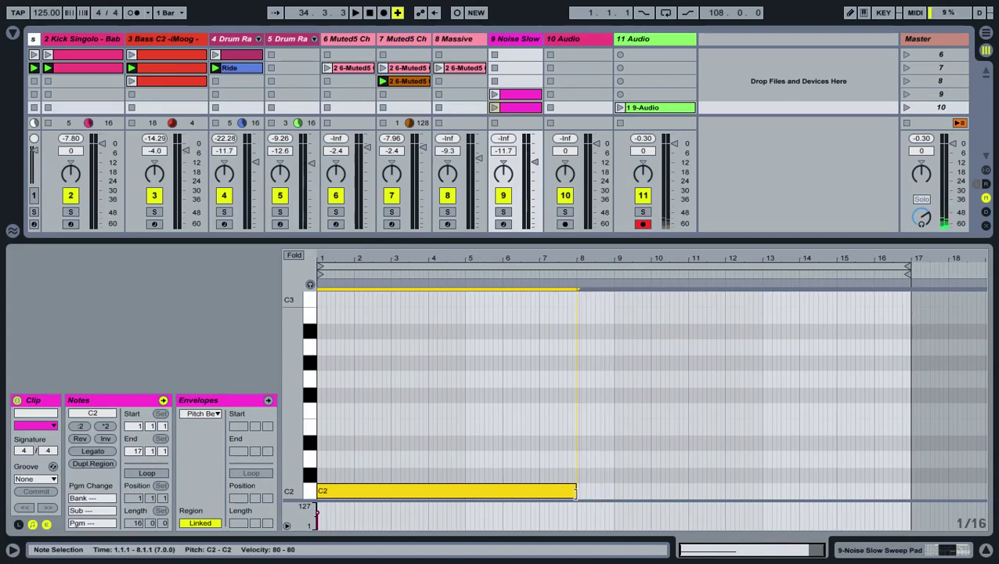
Step: Set the length of the copied noise clip to 8 bars and extend its C2 note to the start of bar 9
{"action": "left_click", "coordinate": [142, 526]}
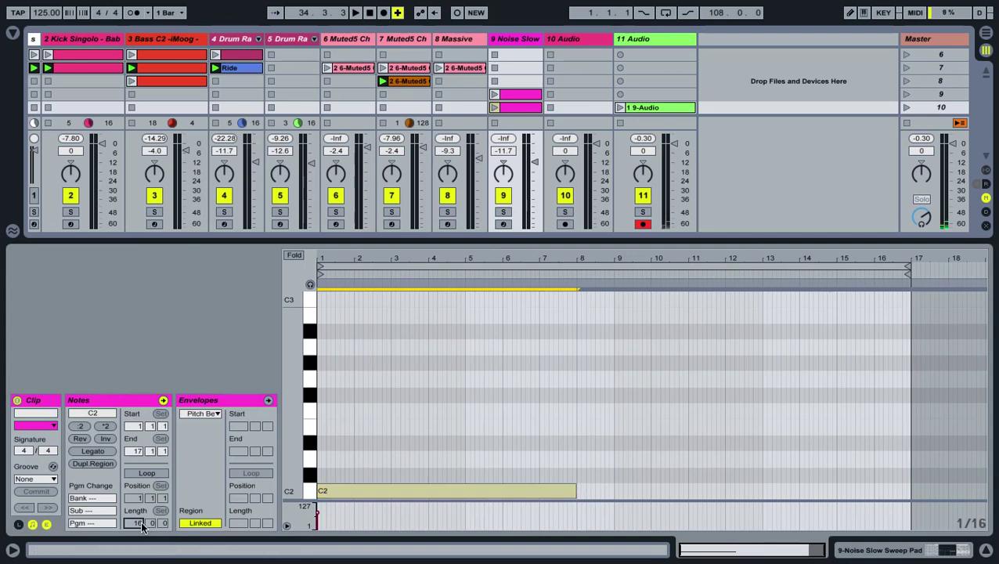
{"action": "type", "text": "8"}
{"action": "key", "text": "Return"}
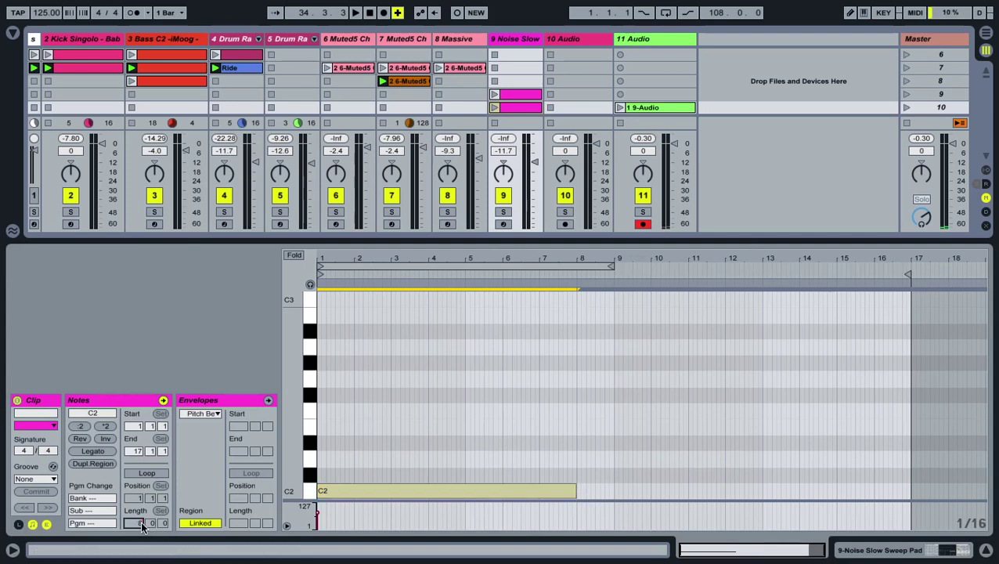
{"action": "left_click", "coordinate": [577, 491]}
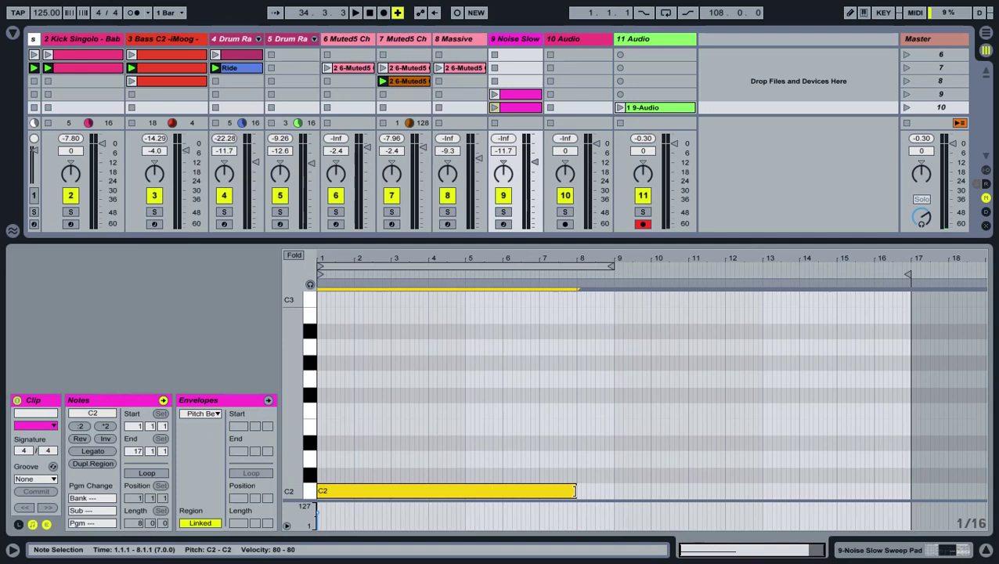
{"action": "left_click_drag", "start_coordinate": [575, 491], "coordinate": [613, 491]}
{"action": "mouse_move", "coordinate": [988, 558]}
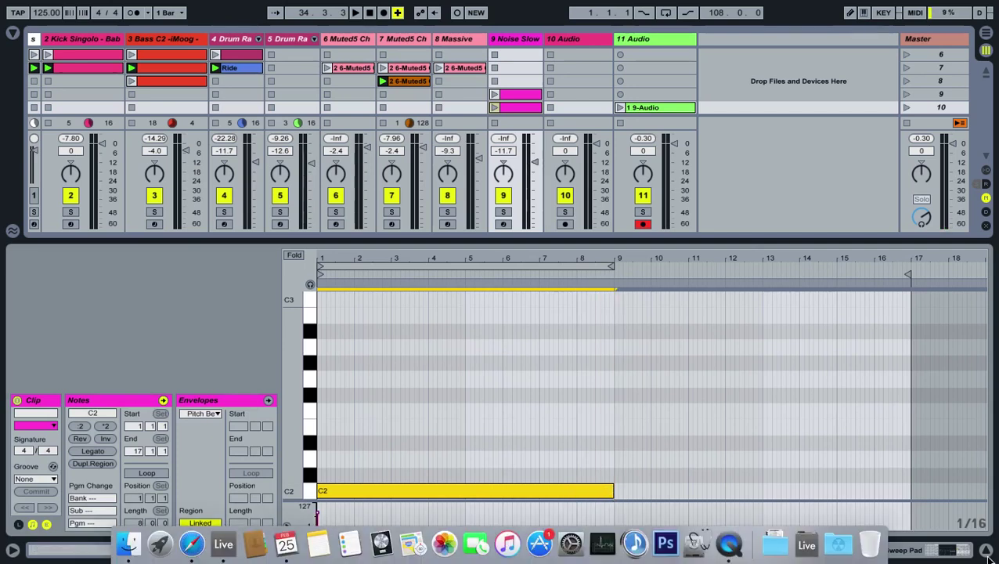
{"action": "key", "text": "super+alt+l"}
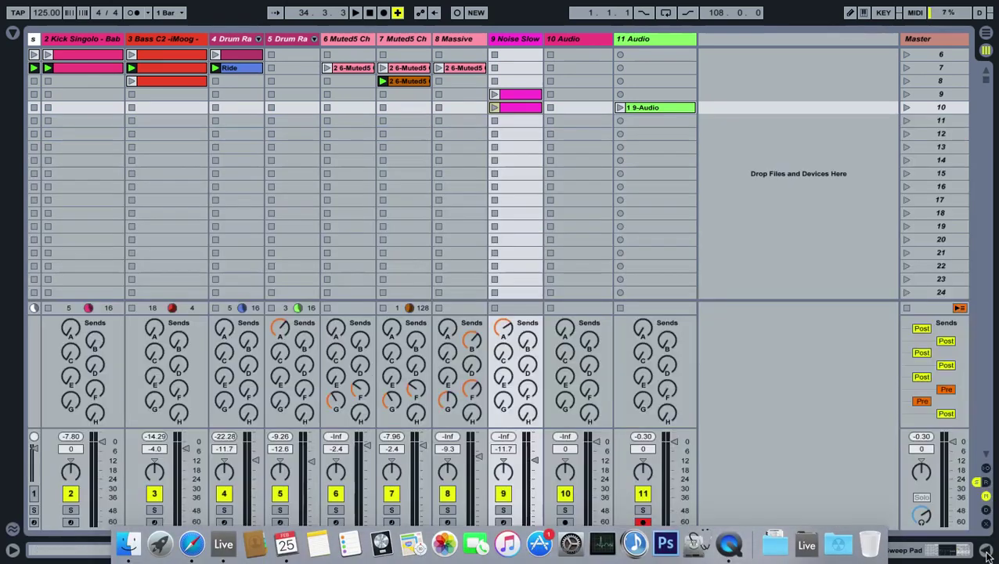
Step: Turn send A on the Noise Slow track fully down and solo the track
{"action": "left_click", "coordinate": [503, 521]}
{"action": "left_click_drag", "start_coordinate": [504, 329], "coordinate": [503, 357]}
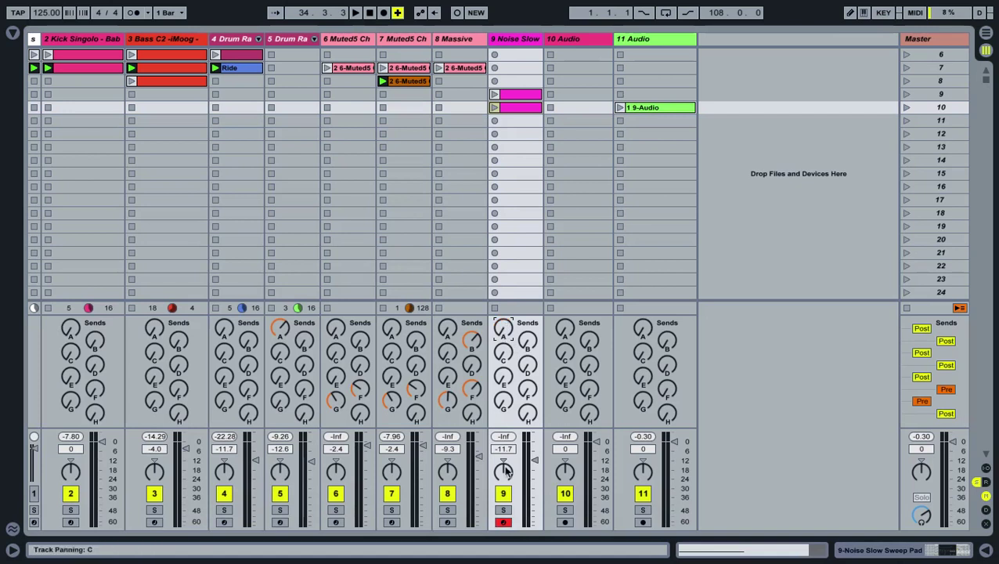
{"action": "left_click", "coordinate": [564, 522]}
{"action": "left_click", "coordinate": [505, 510]}
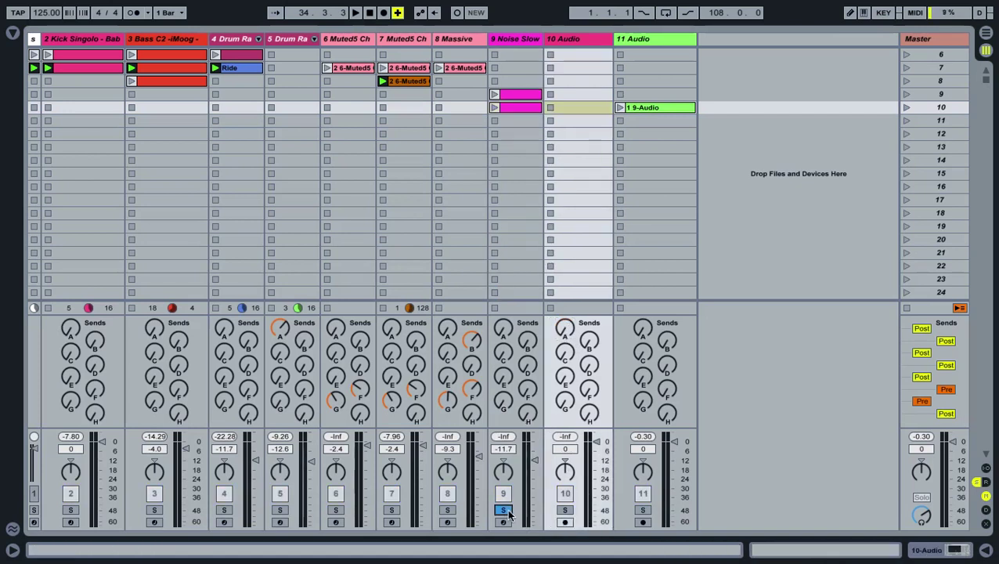
Step: Show the track routing section, move the scene 10 noise clip down to scene 13 and launch it
{"action": "left_click", "coordinate": [986, 468]}
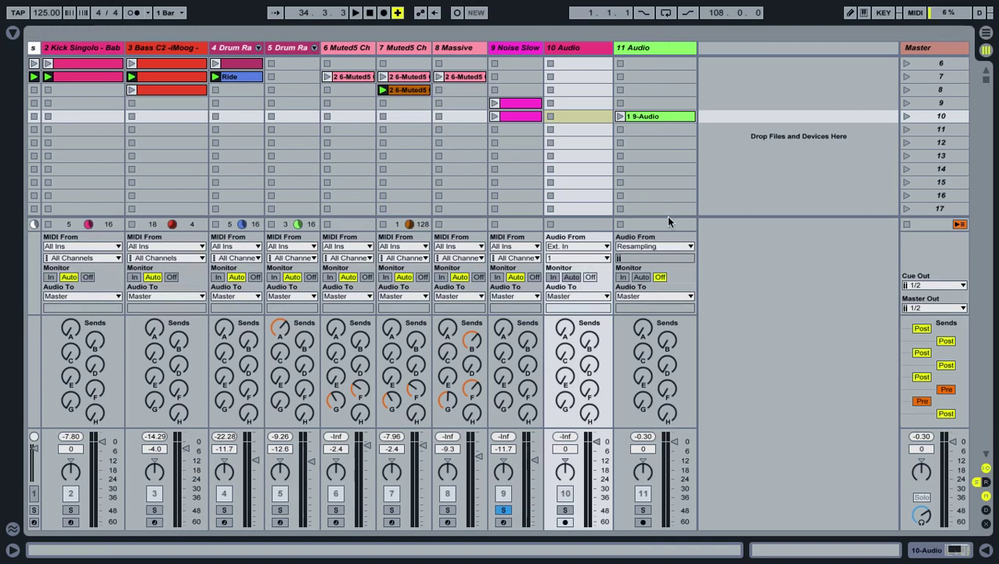
{"action": "left_click_drag", "start_coordinate": [521, 117], "coordinate": [500, 157]}
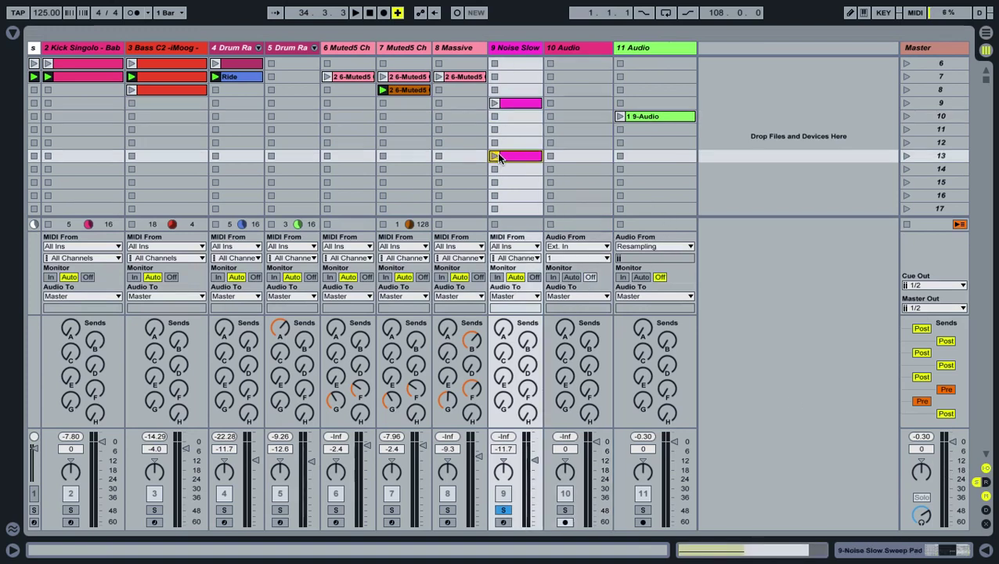
{"action": "left_click", "coordinate": [495, 156]}
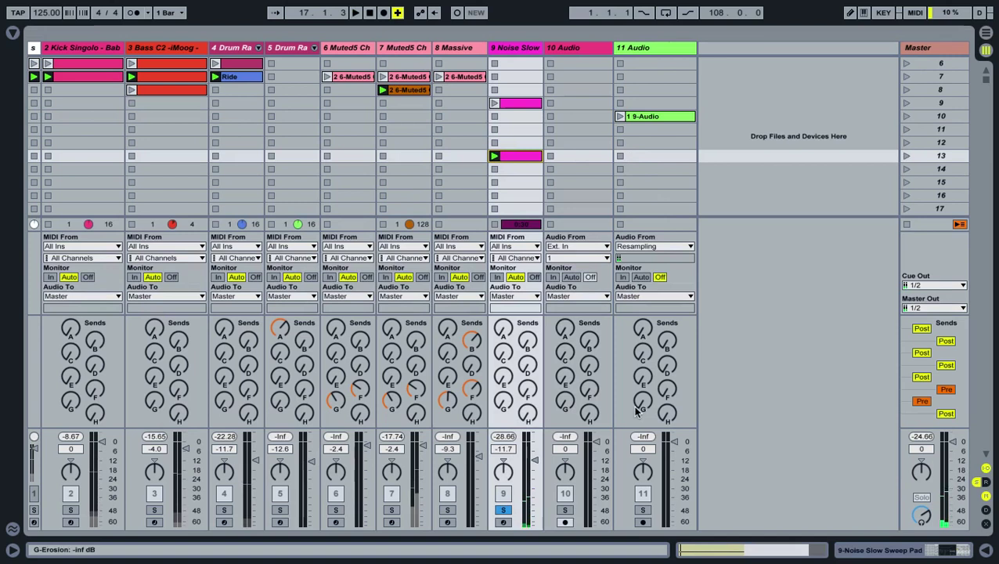
Step: Arm track 11 with its monitoring set to In and start recording the resampled output into scene 13
{"action": "left_click", "coordinate": [643, 522]}
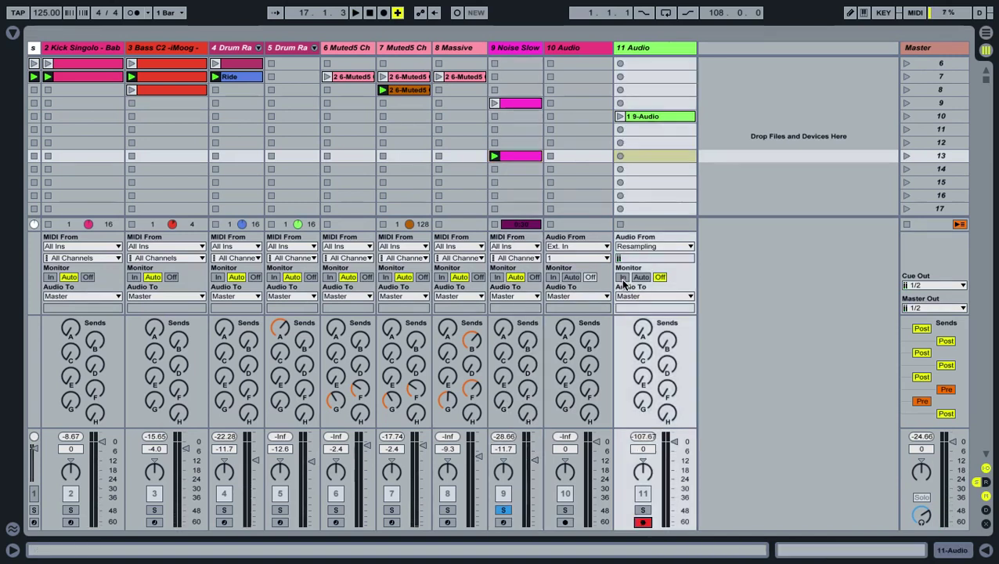
{"action": "left_click", "coordinate": [621, 277]}
{"action": "left_click", "coordinate": [620, 156]}
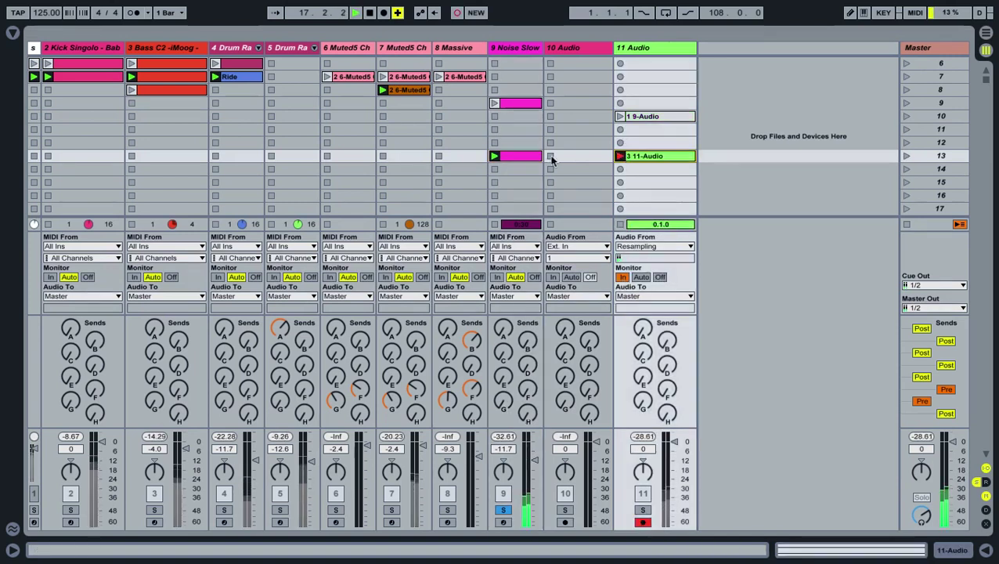
Step: Stop playback and shorten the C2 note in the scene 13 noise clip to about four bars
{"action": "double_click", "coordinate": [531, 157]}
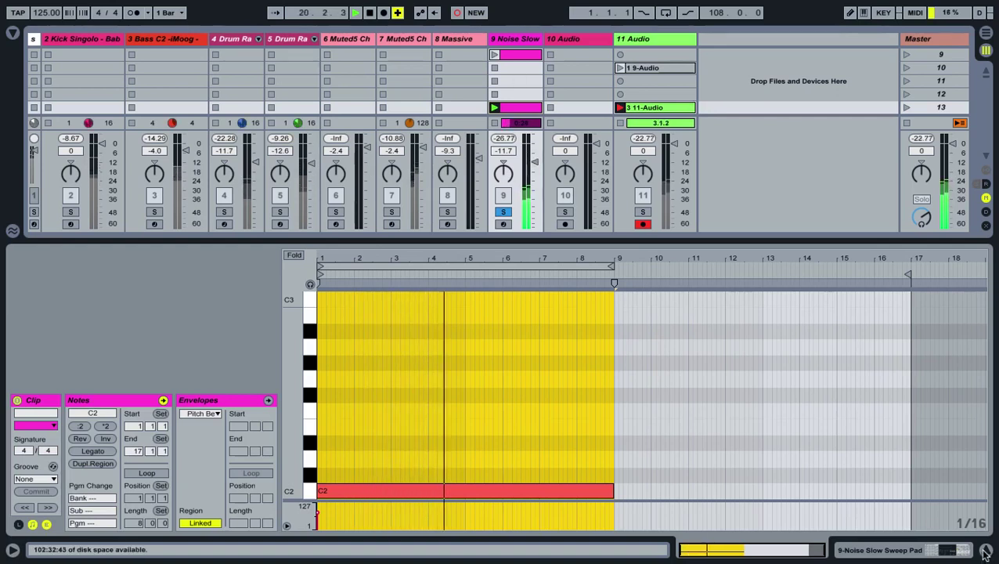
{"action": "key", "text": "ctrl+alt+l"}
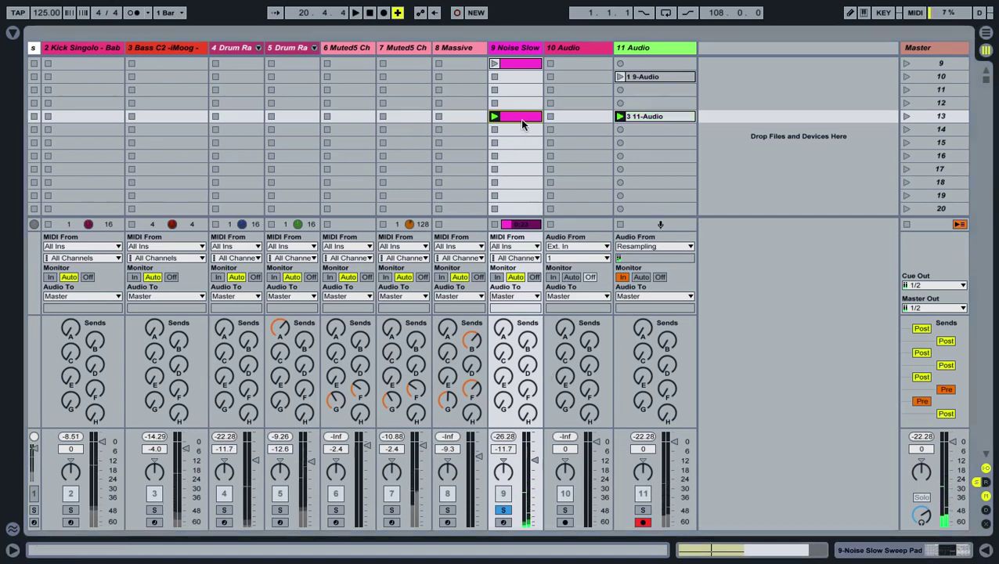
{"action": "double_click", "coordinate": [520, 117]}
{"action": "left_click_drag", "start_coordinate": [614, 490], "coordinate": [466, 490]}
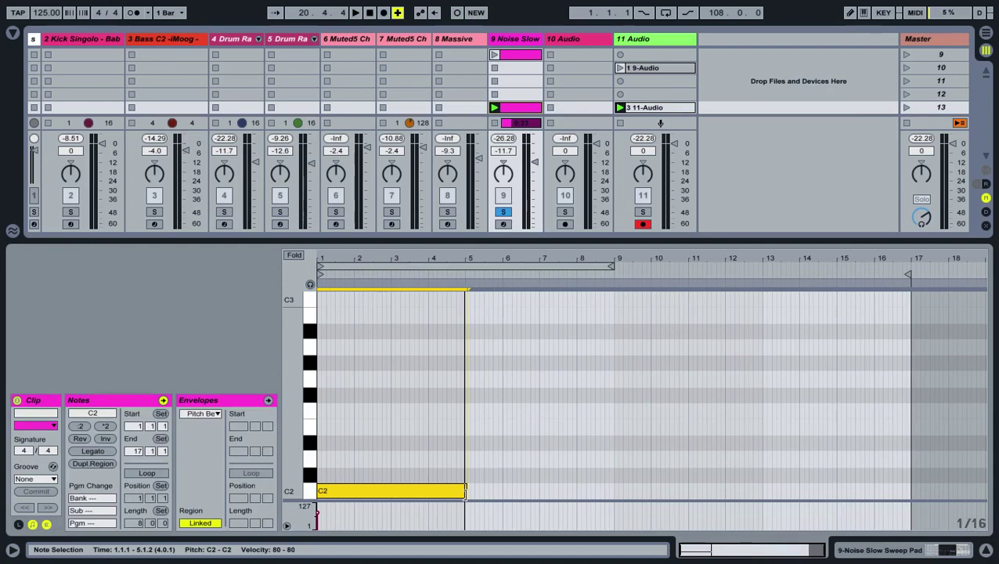
{"action": "left_click", "coordinate": [985, 549]}
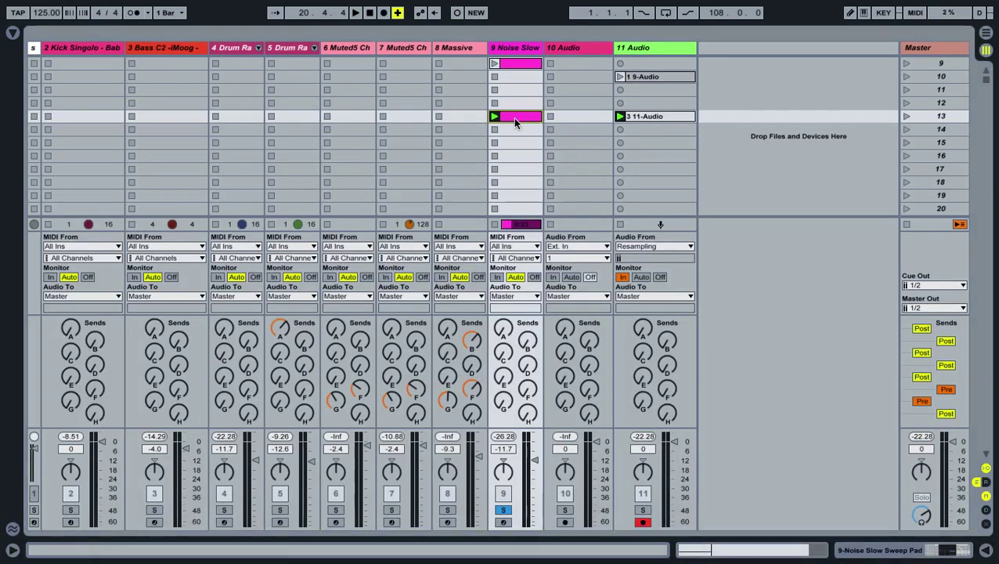
Step: Move the scene 13 noise clip to scene 14, record its resampled output on track 11 there, and stop both the noise clip and the recording
{"action": "left_click_drag", "start_coordinate": [516, 130], "coordinate": [515, 130]}
{"action": "left_click", "coordinate": [620, 129]}
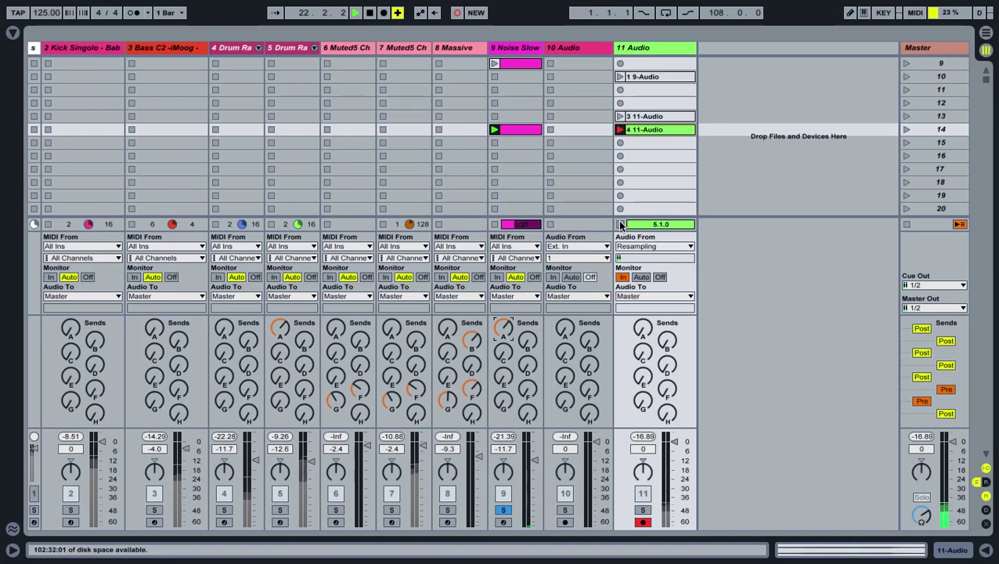
{"action": "left_click", "coordinate": [497, 226]}
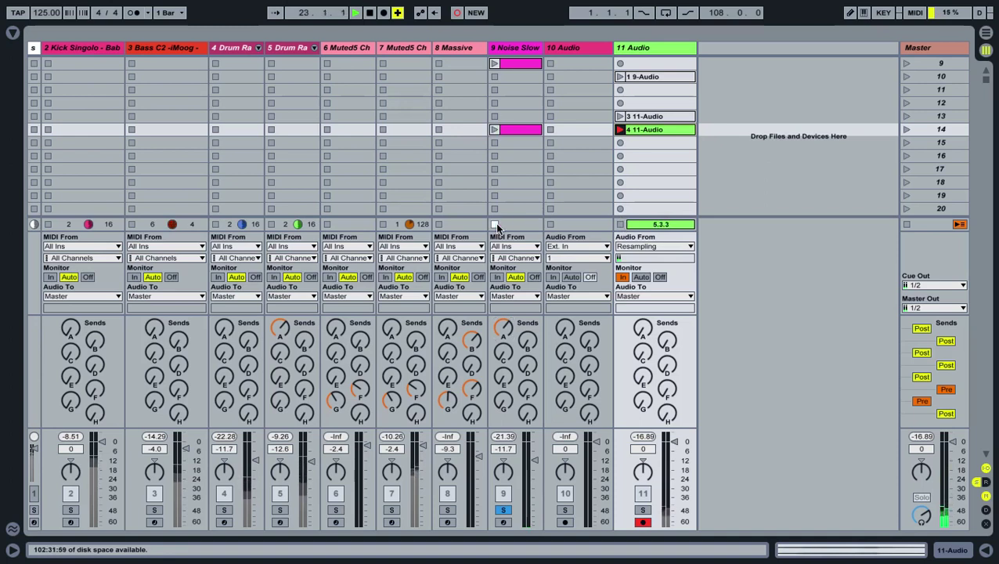
{"action": "left_click", "coordinate": [621, 224]}
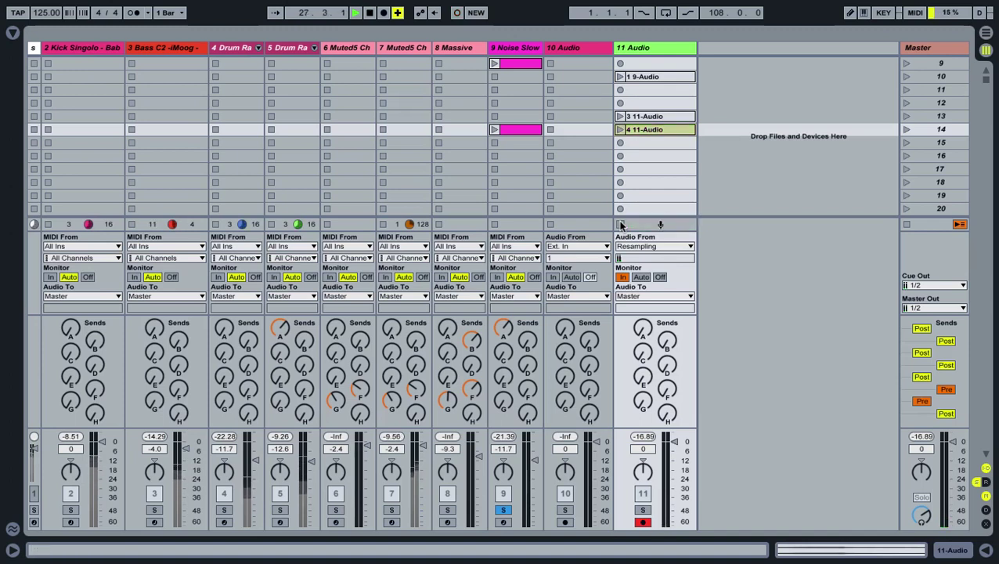
Step: Move the 4 11-Audio recording from track 11 to scene 10 of track 10 and colour the clip darker green
{"action": "scroll", "coordinate": [636, 188], "scroll_direction": "up", "scroll_amount": 4}
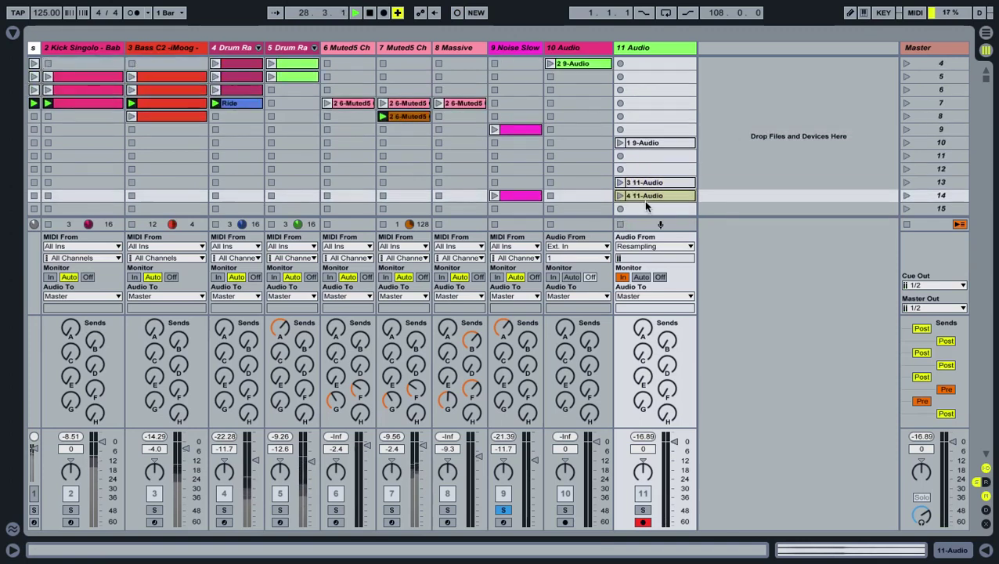
{"action": "left_click_drag", "start_coordinate": [647, 183], "coordinate": [584, 127]}
{"action": "scroll", "coordinate": [584, 125], "scroll_direction": "up", "scroll_amount": 4}
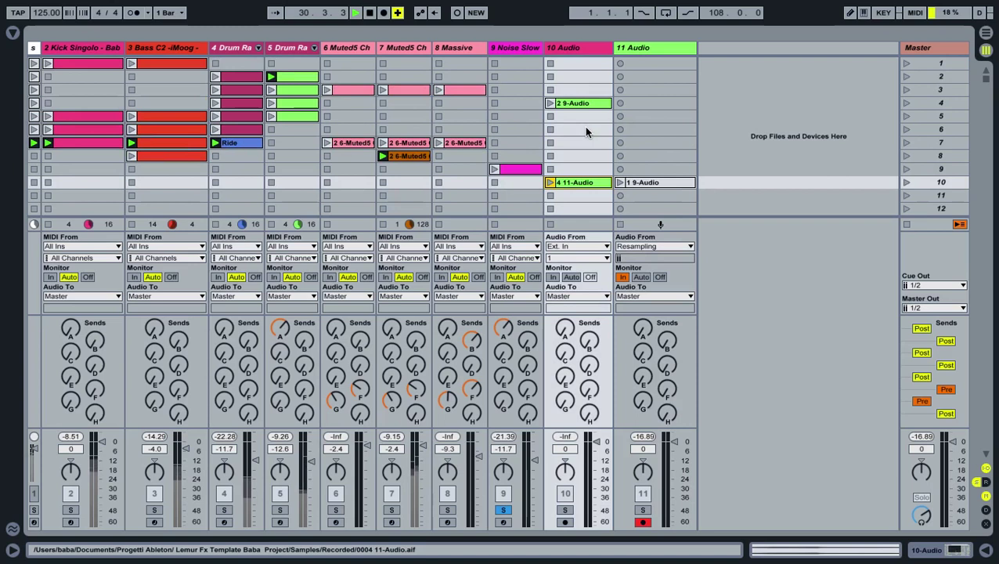
{"action": "right_click", "coordinate": [579, 184]}
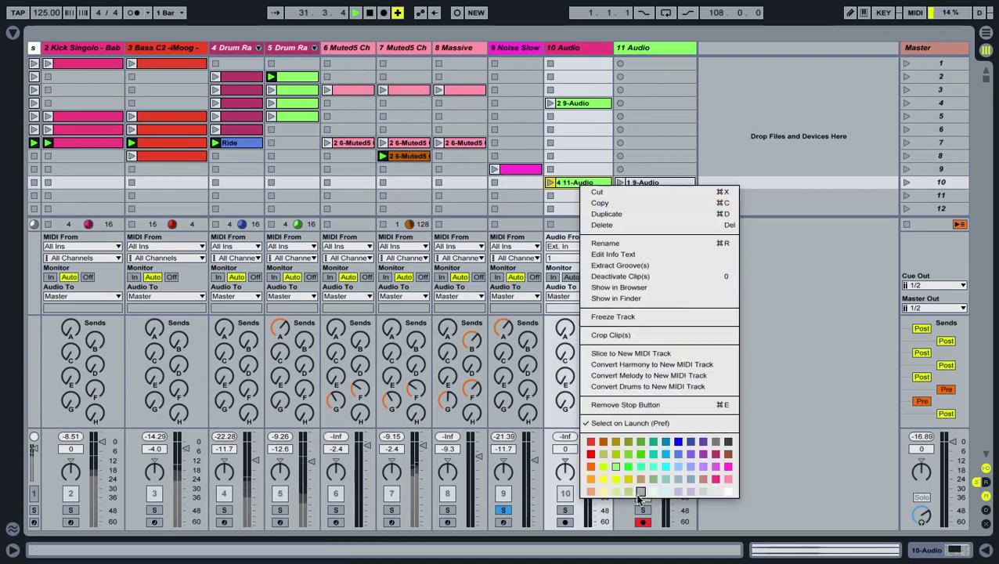
{"action": "left_click", "coordinate": [641, 454]}
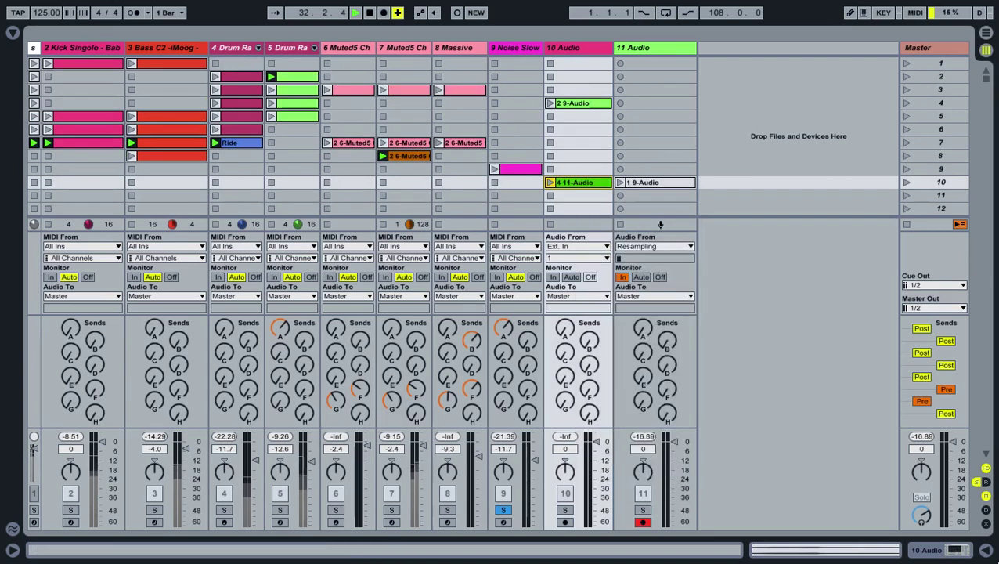
{"action": "left_click", "coordinate": [986, 552]}
{"action": "left_click", "coordinate": [987, 552]}
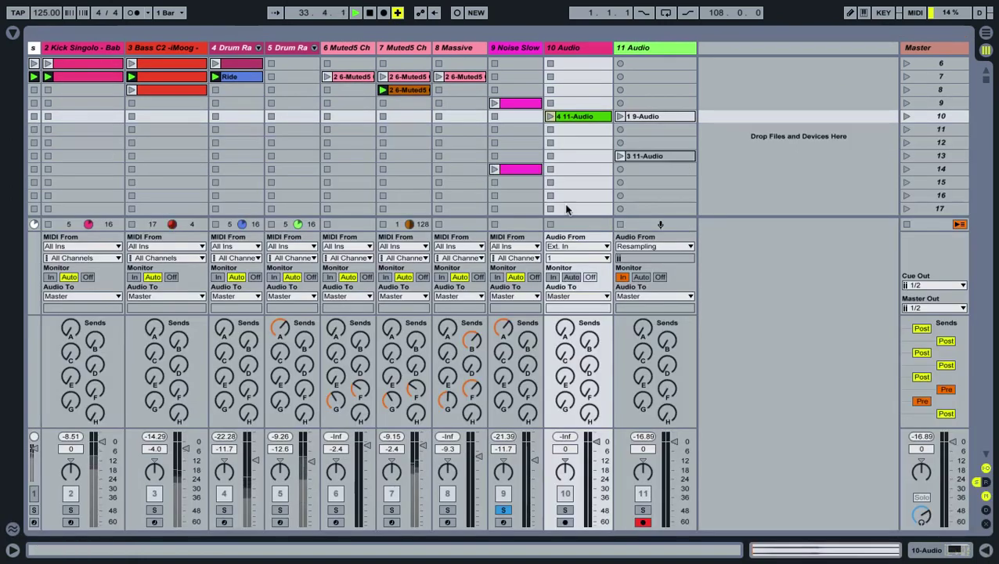
Step: Unsolo the Noise Slow track, restart playback, and move the green track 10 clip up to scene 8 and launch it
{"action": "scroll", "coordinate": [567, 209], "scroll_direction": "up", "scroll_amount": 5}
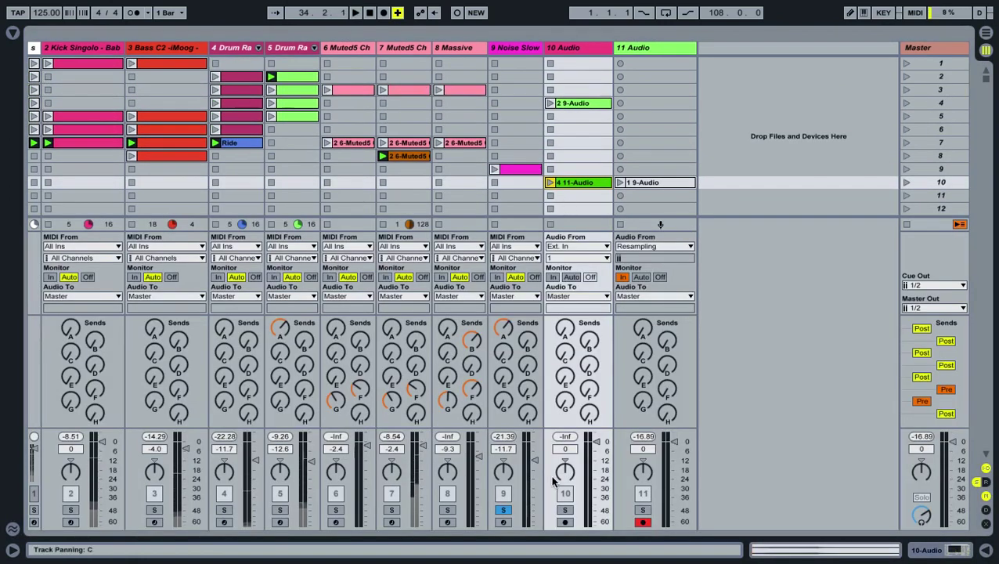
{"action": "key", "text": "space"}
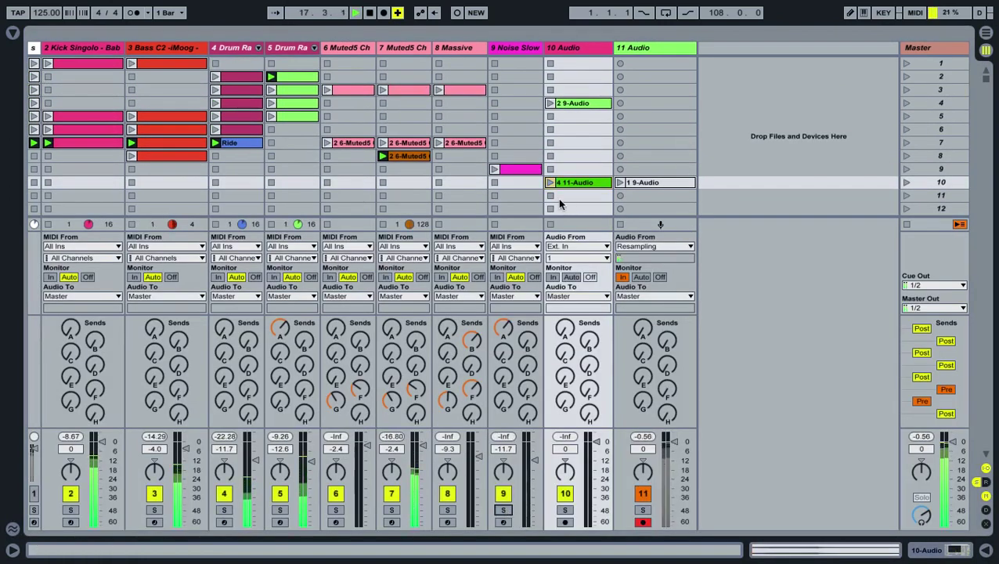
{"action": "left_click_drag", "start_coordinate": [577, 186], "coordinate": [575, 156]}
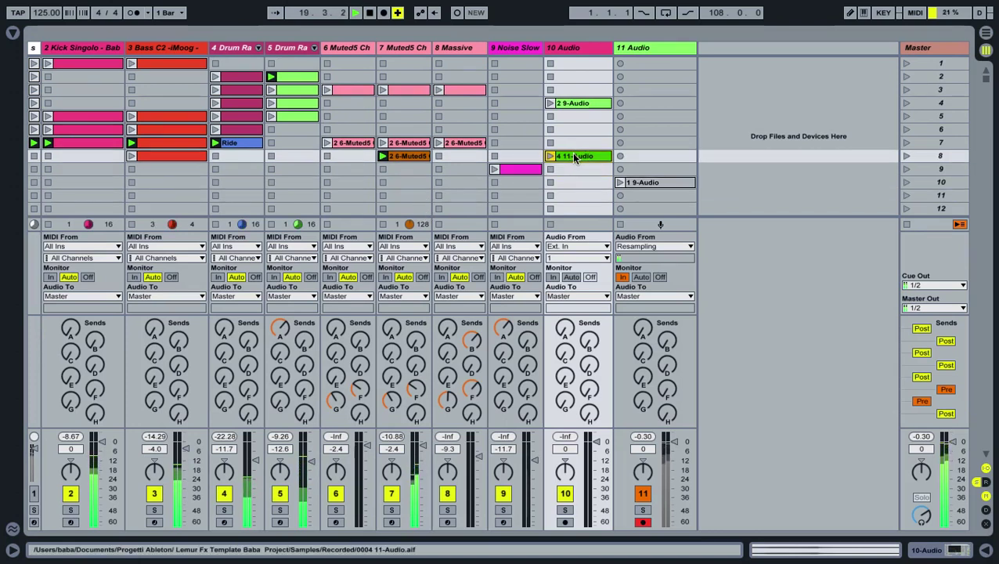
{"action": "left_click", "coordinate": [551, 157]}
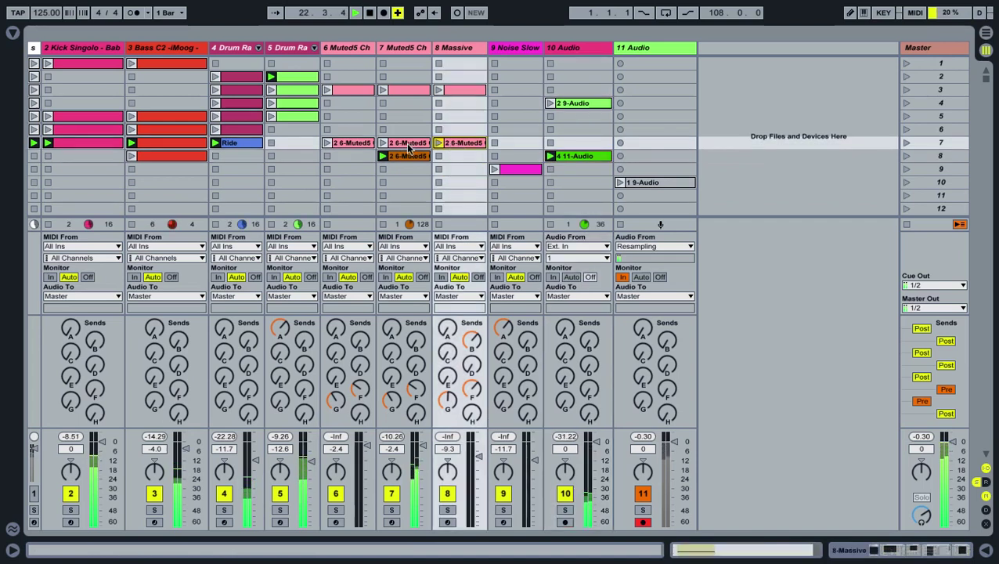
Step: Move the Massive track's scene 7 clip up to scene 6 and copy track 5's scene 5 drum clip into scene 6
{"action": "left_click_drag", "start_coordinate": [460, 144], "coordinate": [462, 129]}
{"action": "left_click_drag", "start_coordinate": [296, 116], "coordinate": [296, 127]}
{"action": "left_click", "coordinate": [462, 129]}
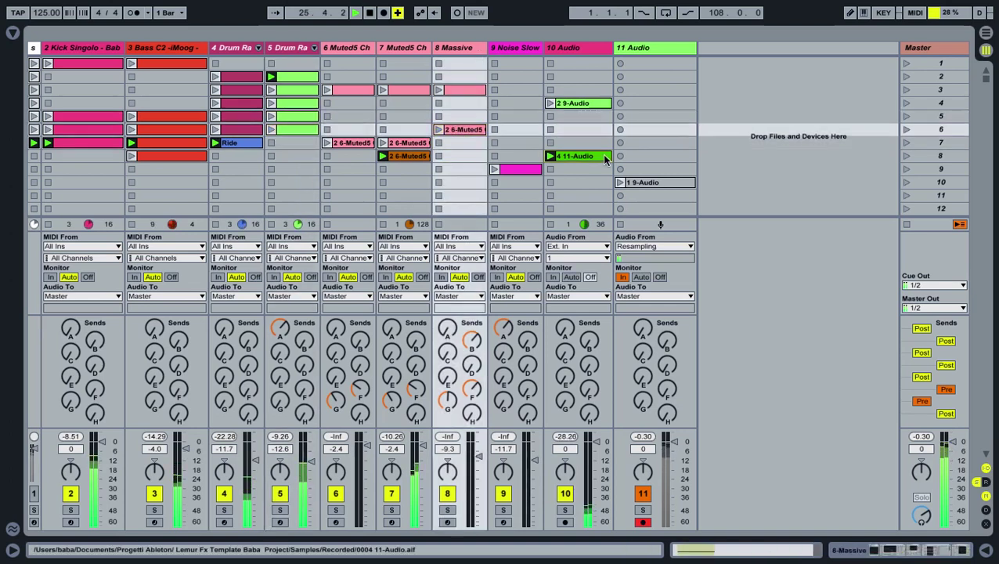
Step: Show the Auto Filter frequency modulation in the 4 11-Audio clip and shape an envelope rising from near zero to about 40 %
{"action": "double_click", "coordinate": [605, 159]}
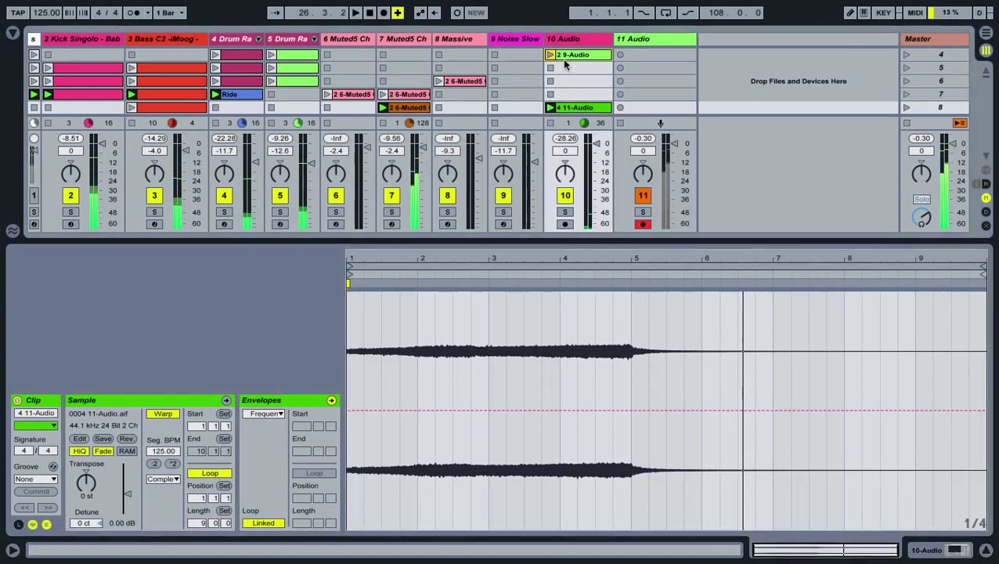
{"action": "left_click", "coordinate": [563, 57]}
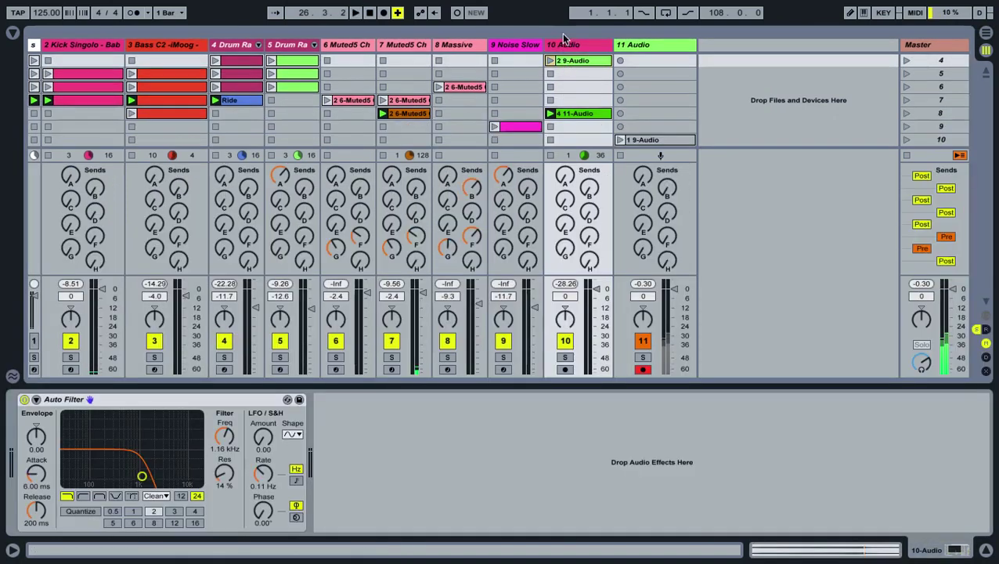
{"action": "right_click", "coordinate": [225, 436]}
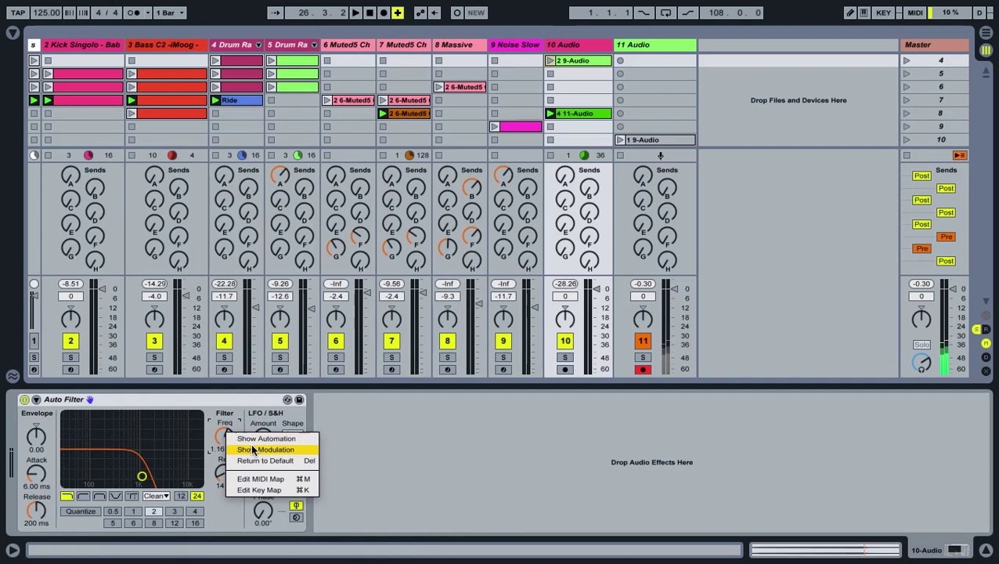
{"action": "left_click", "coordinate": [262, 448]}
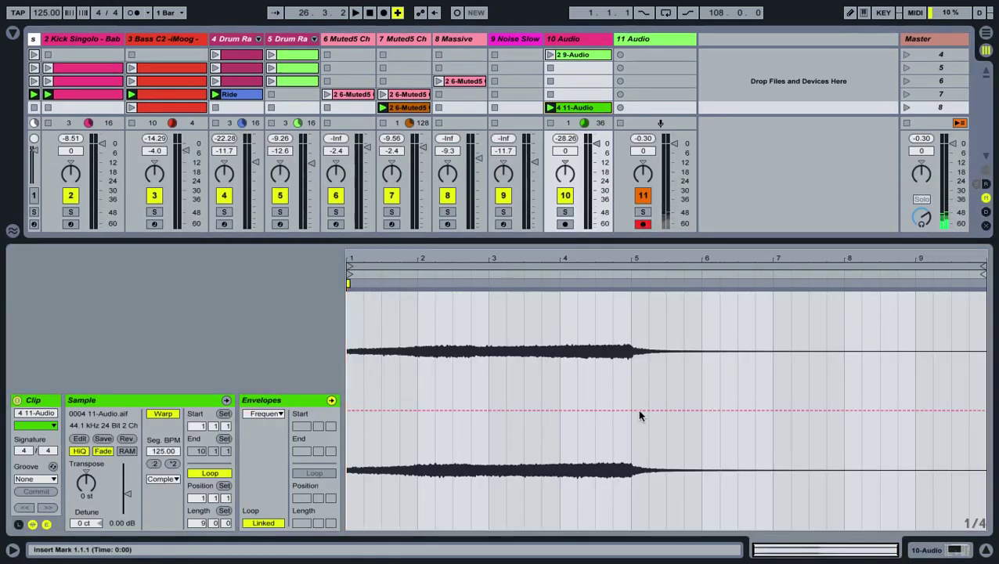
{"action": "left_click_drag", "start_coordinate": [634, 411], "coordinate": [624, 315]}
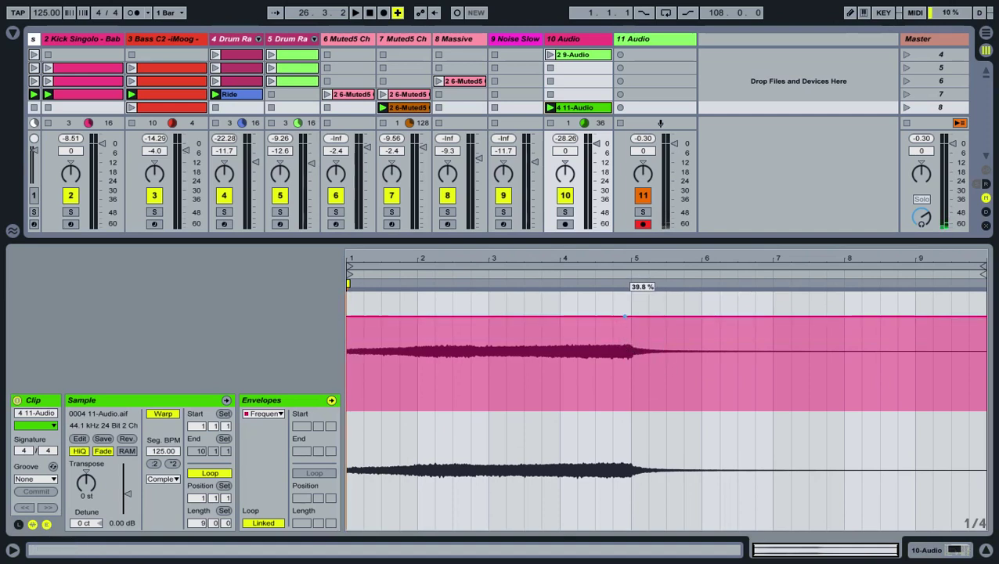
{"action": "left_click_drag", "start_coordinate": [369, 316], "coordinate": [364, 404]}
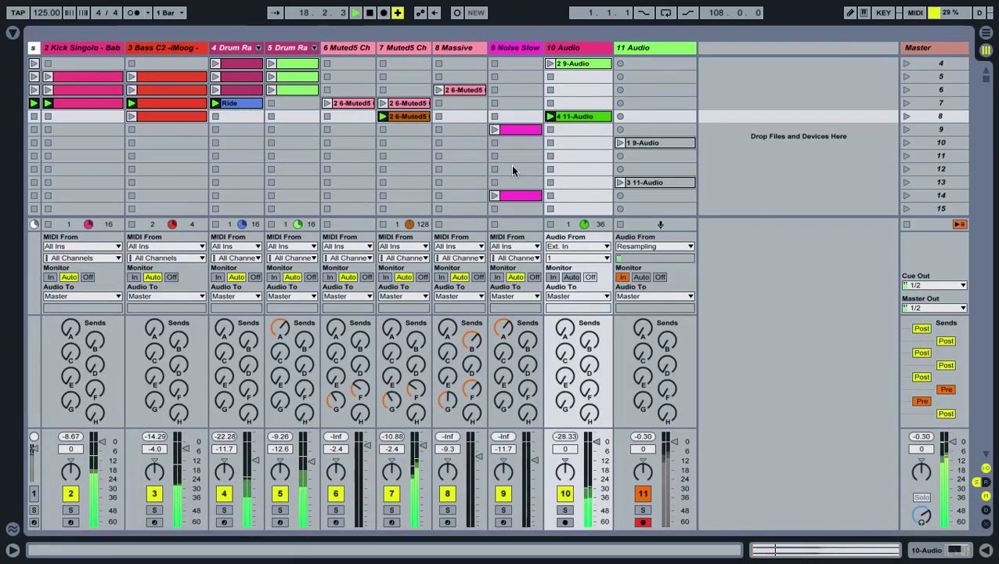
Step: Audition scenes 7 and 6, add the track 6 Muted5 Chorus clip from scene 7, and stop playback
{"action": "left_click", "coordinate": [905, 103]}
{"action": "left_click", "coordinate": [905, 90]}
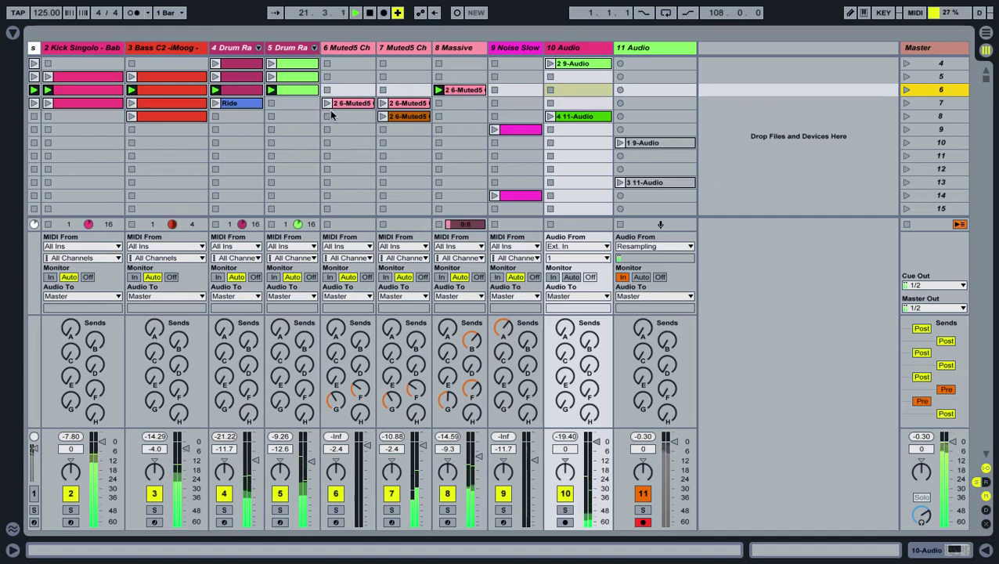
{"action": "left_click", "coordinate": [328, 105]}
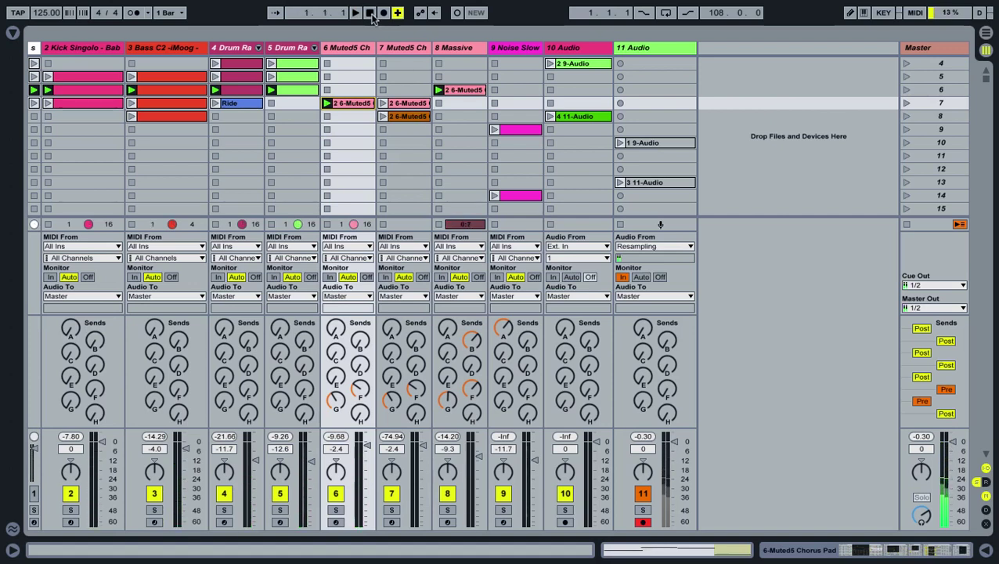
Step: Launch scene 1, bring in track 4's scene 2 and scene 3 drum clips, and sweep the kick track's send A up and back to zero
{"action": "scroll", "coordinate": [442, 171], "scroll_direction": "up", "scroll_amount": 3}
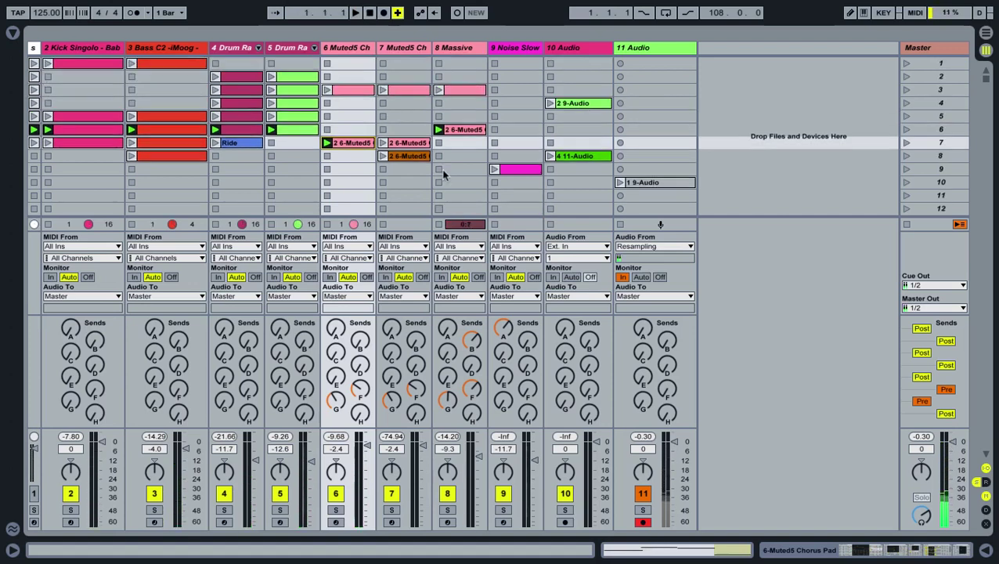
{"action": "left_click", "coordinate": [905, 62]}
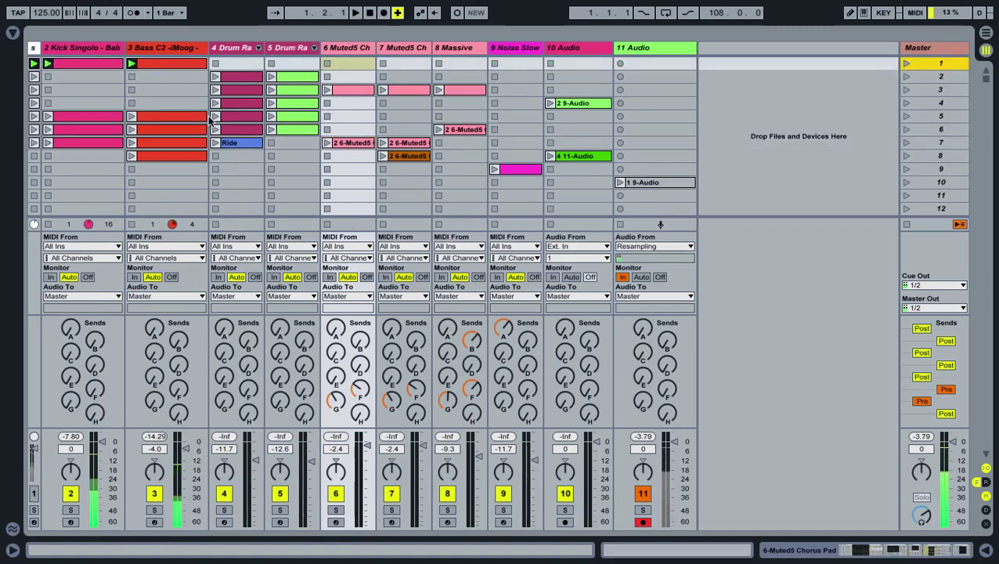
{"action": "left_click", "coordinate": [219, 78]}
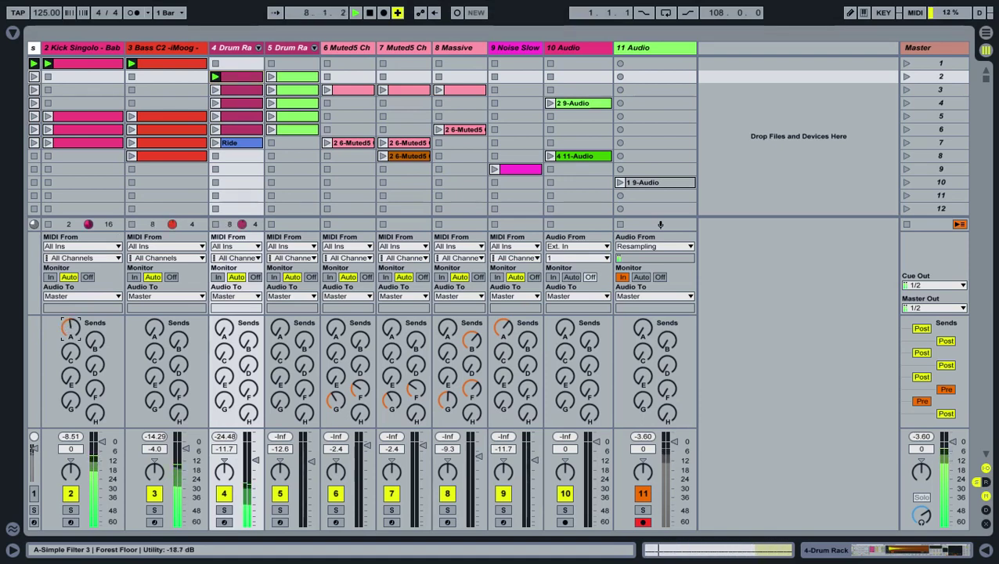
{"action": "left_click_drag", "start_coordinate": [69, 329], "coordinate": [70, 344]}
{"action": "left_click", "coordinate": [215, 90]}
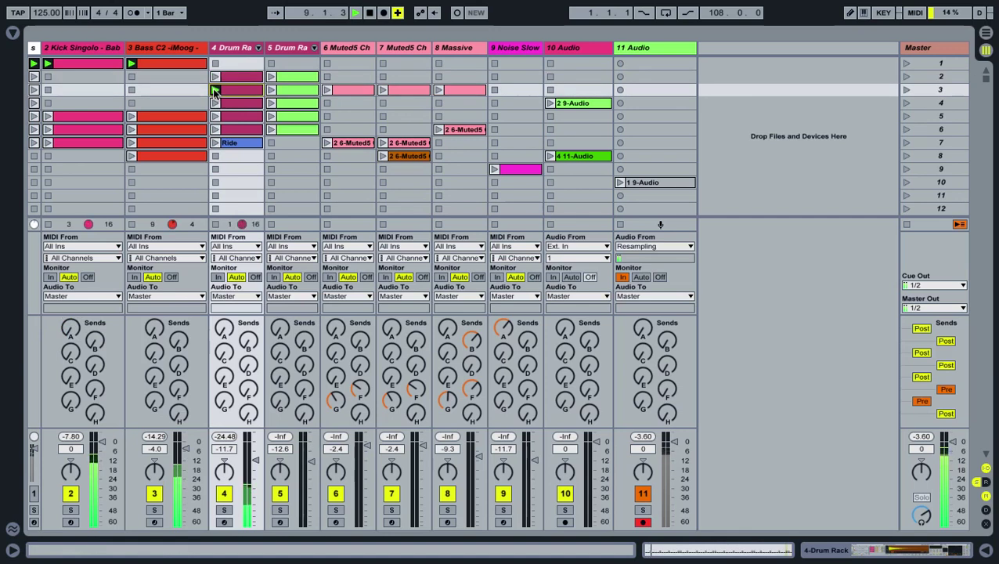
Step: Check the scene 3 drum clip's notes, then unmute the Hihat FatMattBreak pad in track 4's Drum Rack and set its volume to -13.7 dB
{"action": "double_click", "coordinate": [239, 90]}
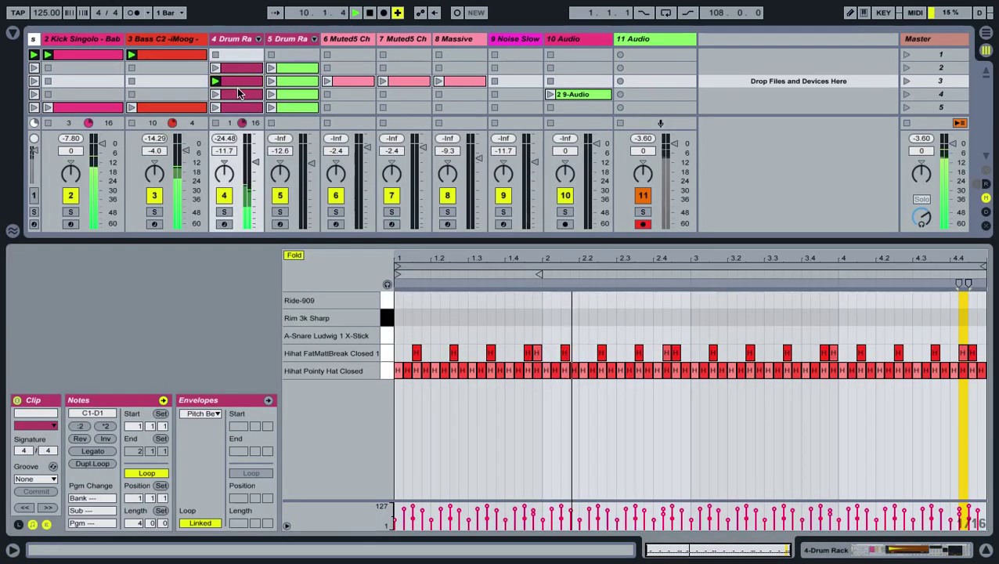
{"action": "left_click", "coordinate": [988, 552]}
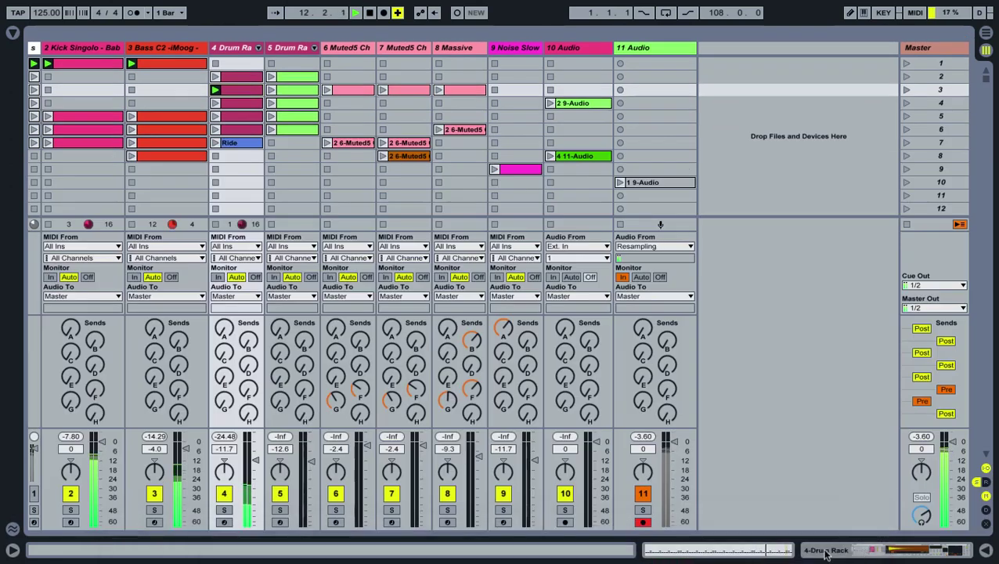
{"action": "left_click", "coordinate": [822, 549]}
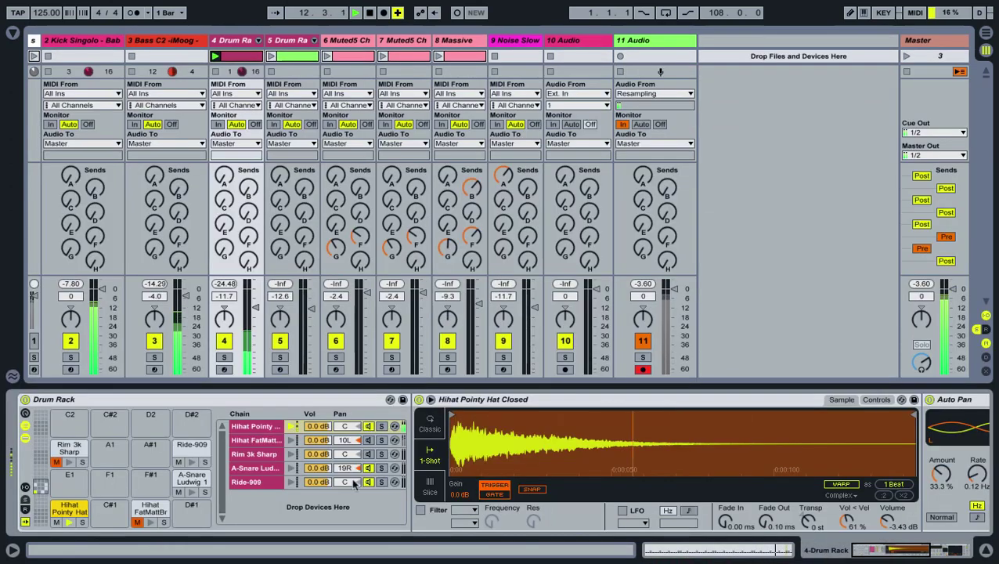
{"action": "left_click", "coordinate": [142, 510]}
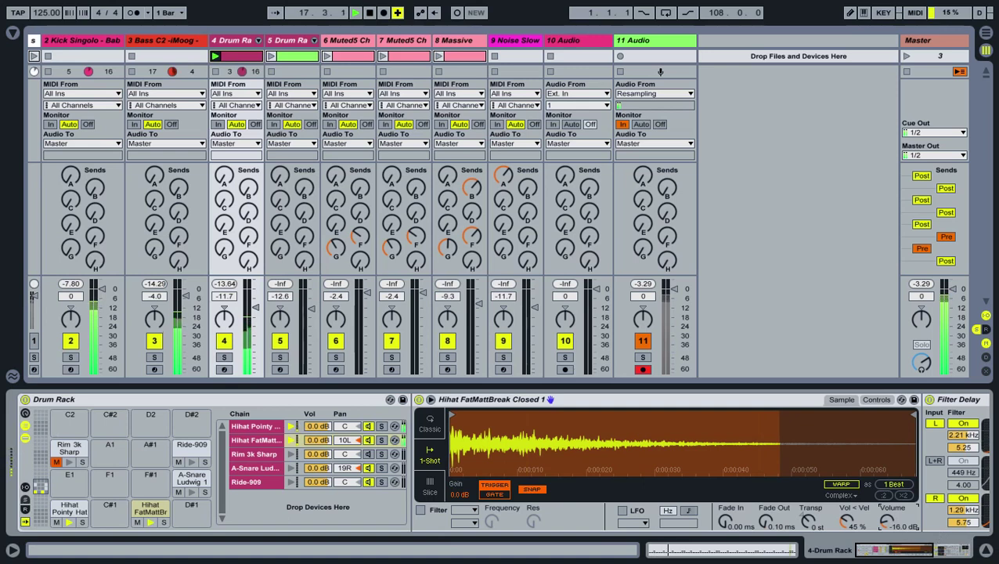
{"action": "scroll", "coordinate": [904, 490], "scroll_direction": "right", "scroll_amount": 3}
{"action": "scroll", "coordinate": [904, 490], "scroll_direction": "right", "scroll_amount": 3}
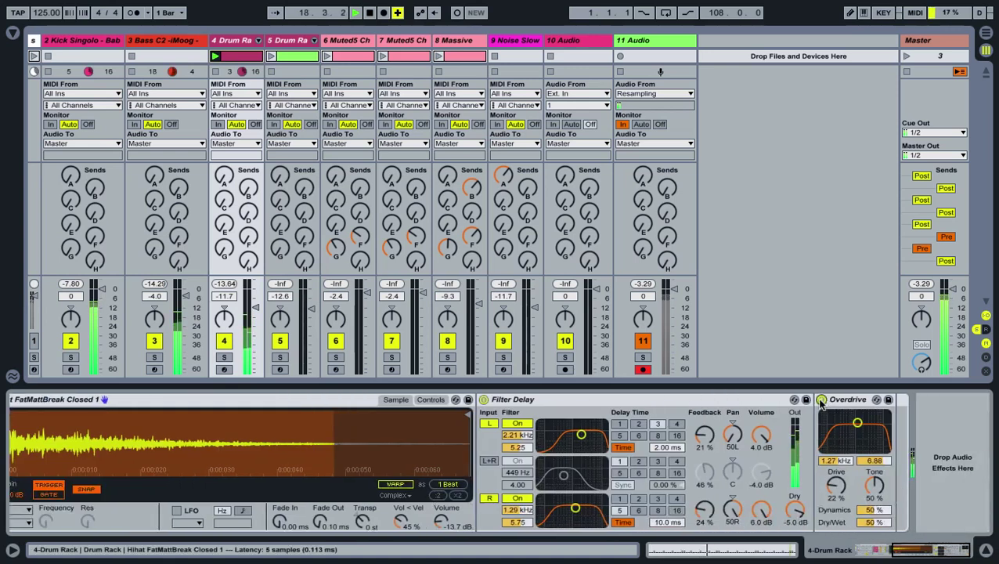
{"action": "left_click", "coordinate": [985, 550]}
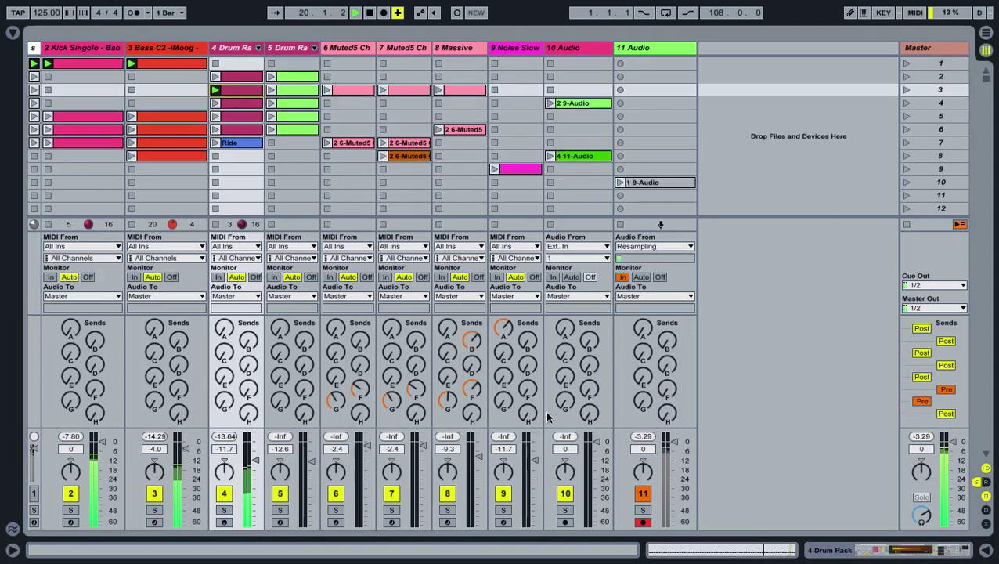
Step: Colour track 4's drum clips turquoise in scene 3, blue in scene 4 and purple in scene 5, and launch the scene 5 clip
{"action": "right_click", "coordinate": [235, 99]}
{"action": "left_click", "coordinate": [296, 314]}
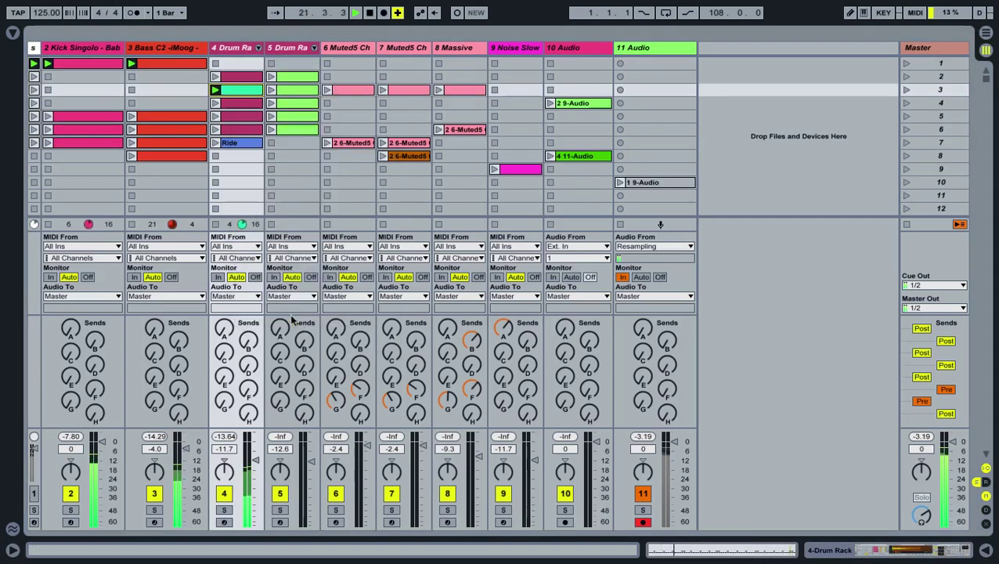
{"action": "right_click", "coordinate": [239, 108]}
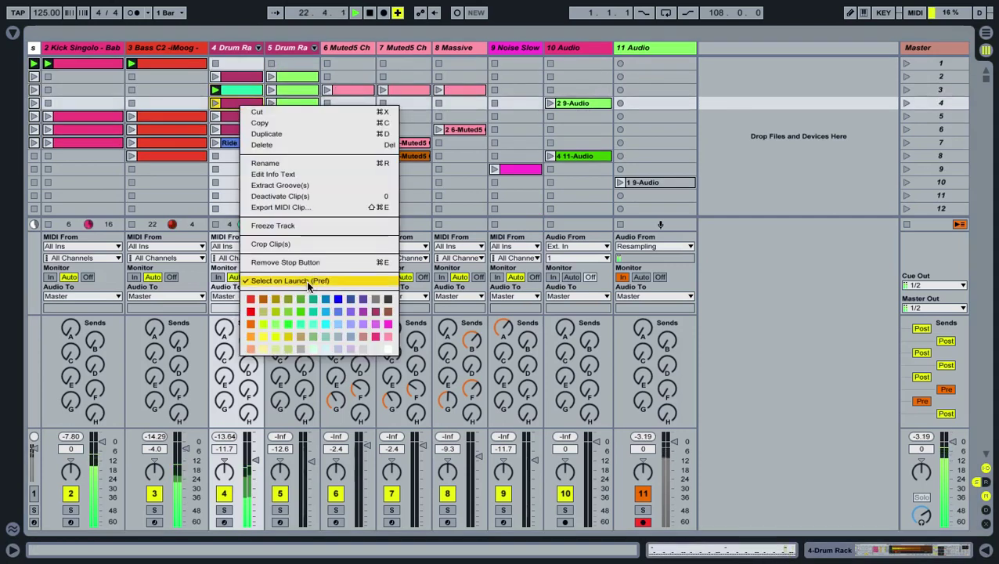
{"action": "left_click", "coordinate": [328, 313]}
{"action": "right_click", "coordinate": [238, 117]}
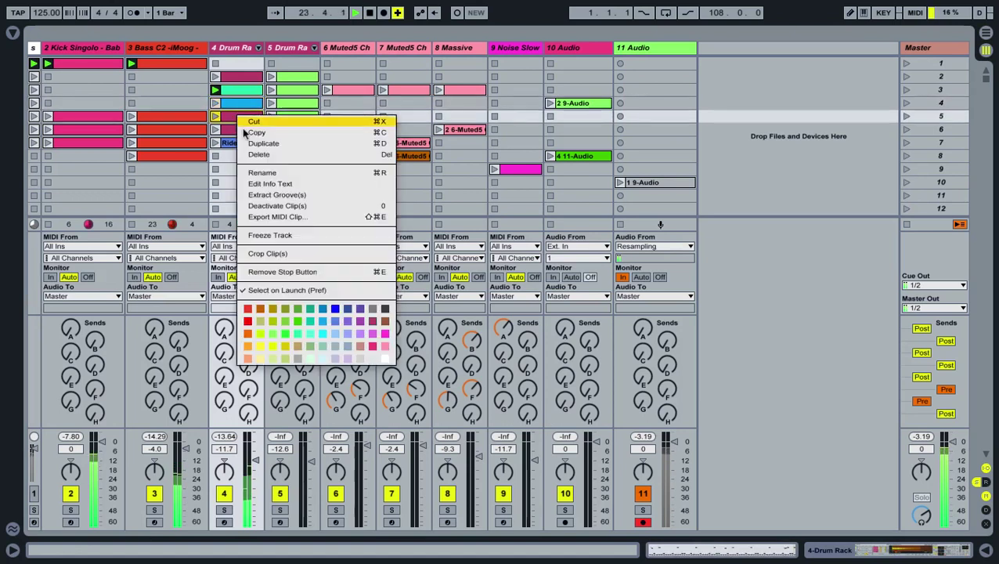
{"action": "left_click", "coordinate": [362, 338]}
{"action": "left_click", "coordinate": [217, 116]}
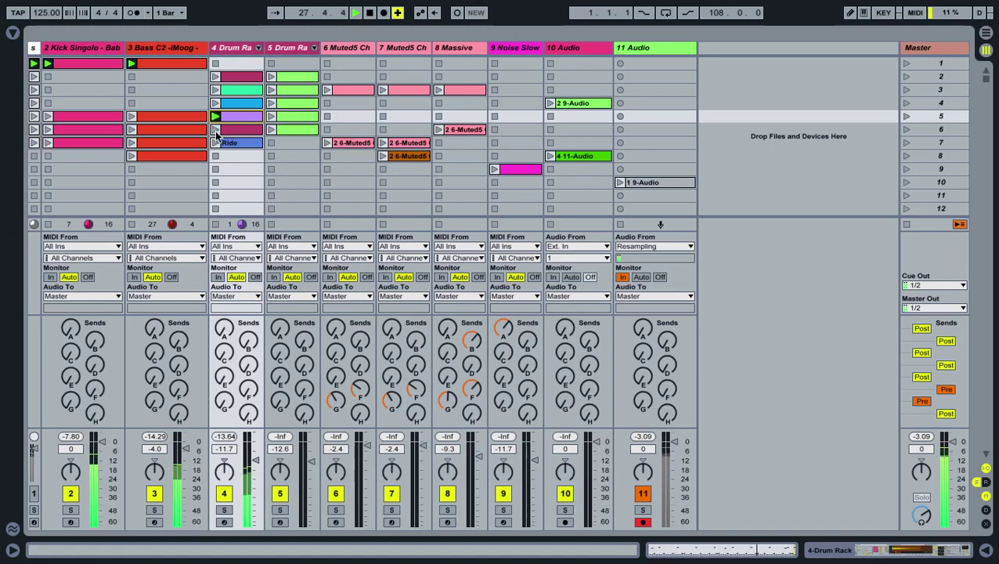
Step: Launch track 4's scene 6 drum clip, check its notes, and rename the clip + RIDE
{"action": "left_click", "coordinate": [216, 132]}
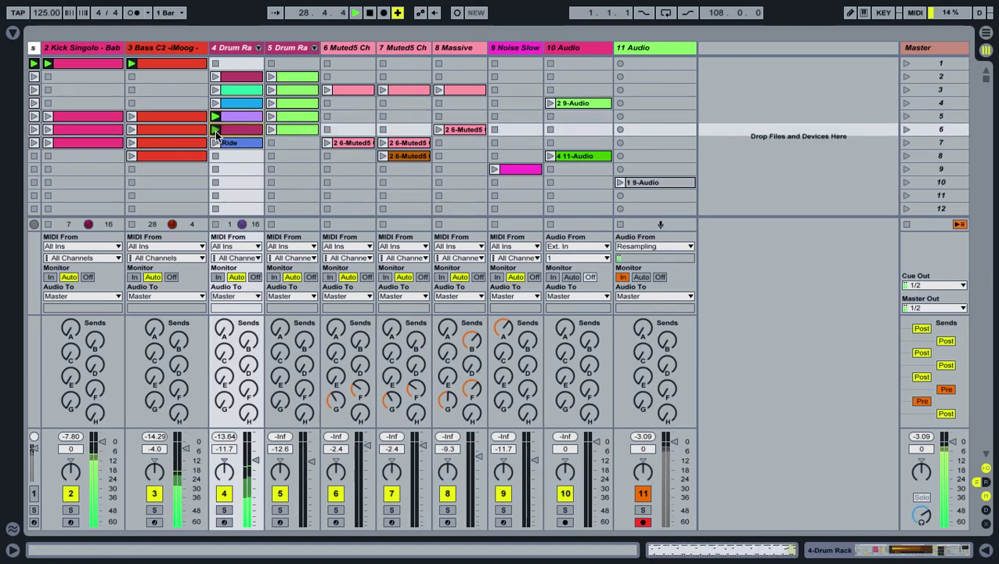
{"action": "double_click", "coordinate": [231, 130]}
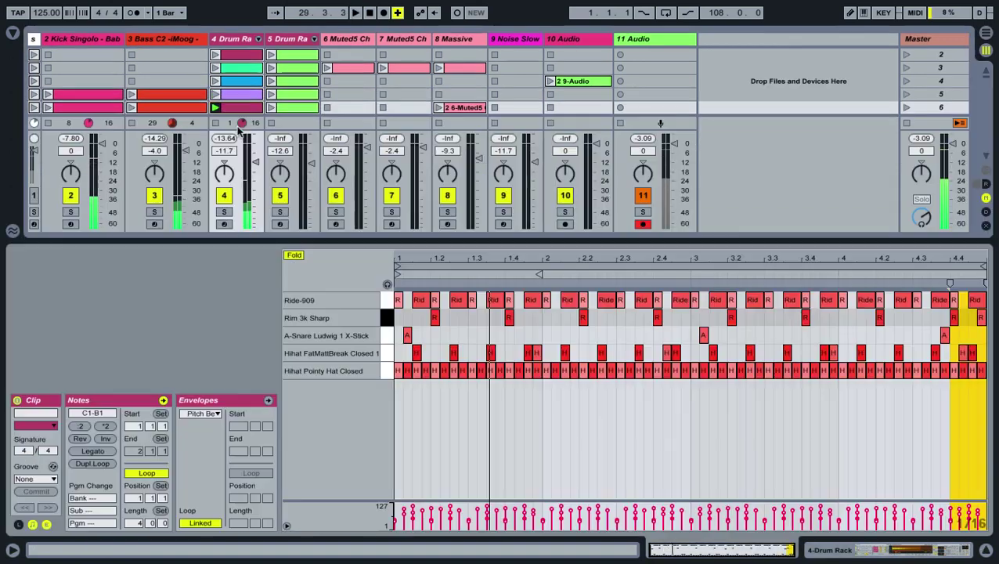
{"action": "right_click", "coordinate": [230, 110]}
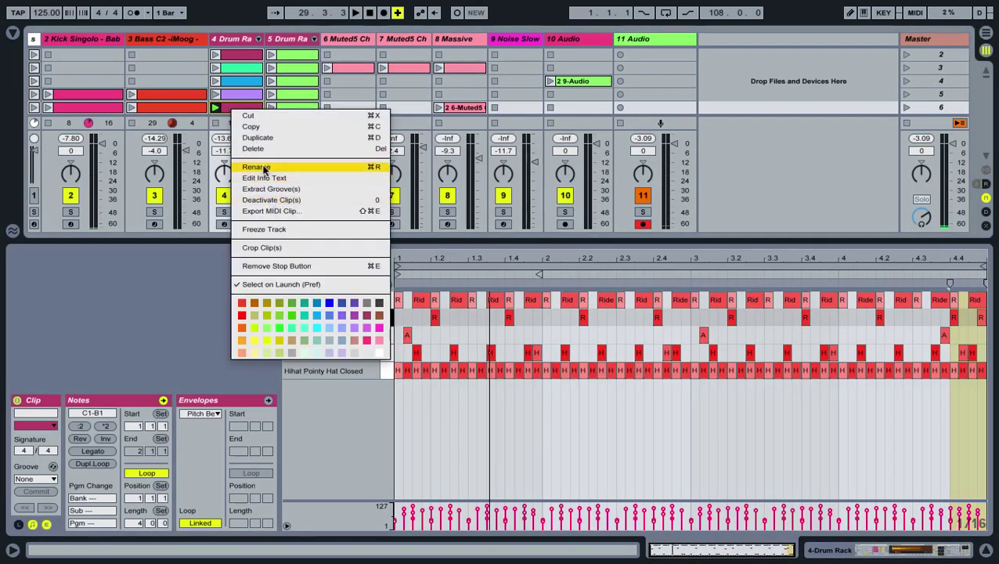
{"action": "left_click", "coordinate": [262, 163]}
{"action": "type", "text": "+ RIE"}
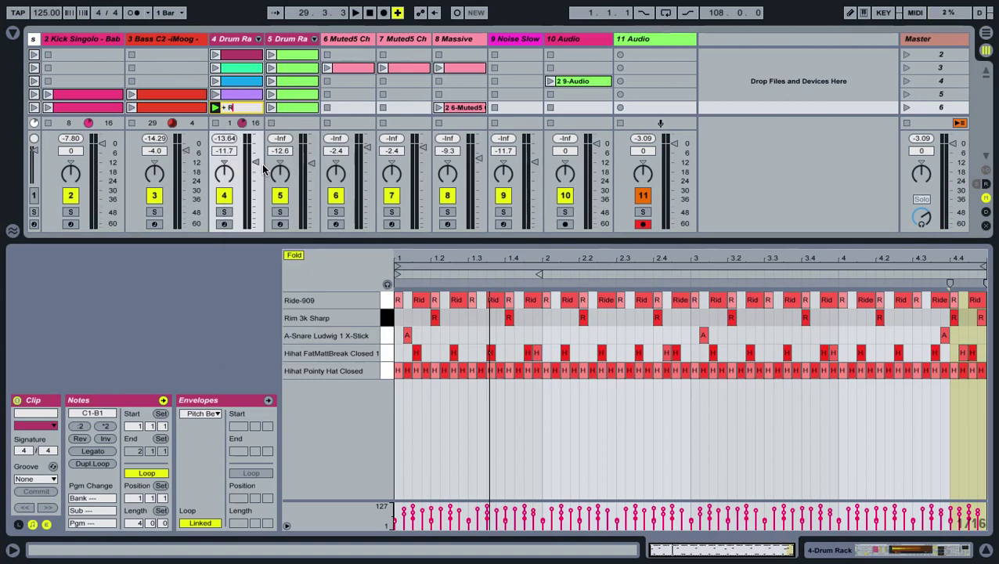
{"action": "key", "text": "BackSpace"}
{"action": "key", "text": "BackSpace"}
{"action": "type", "text": "IDE"}
{"action": "key", "text": "Return"}
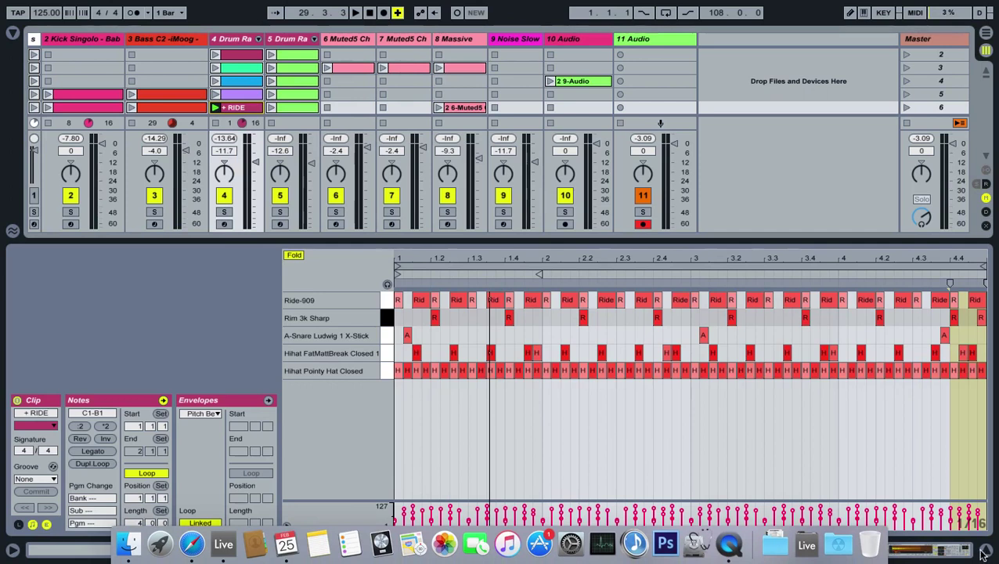
Step: Hide the clip detail view and the input/output routing section, and play track 4's scene 5 drum clip from the start
{"action": "left_click", "coordinate": [982, 554]}
{"action": "key", "text": "space"}
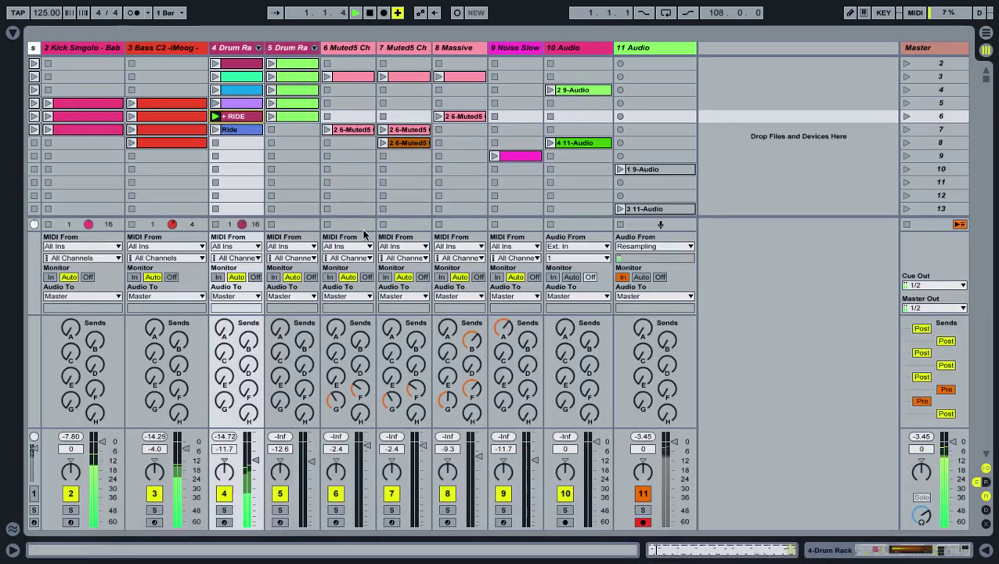
{"action": "left_click", "coordinate": [987, 470]}
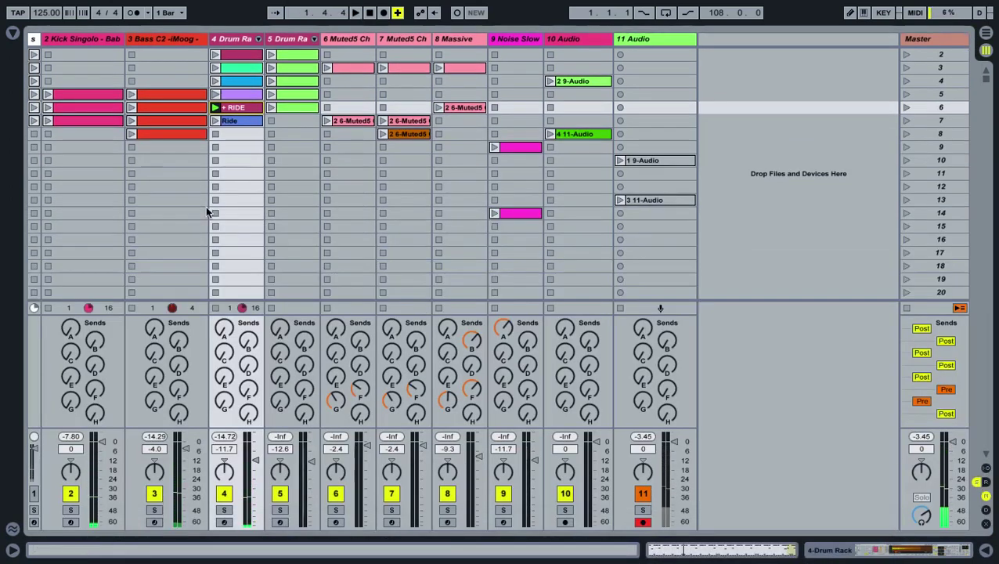
{"action": "left_click", "coordinate": [216, 108]}
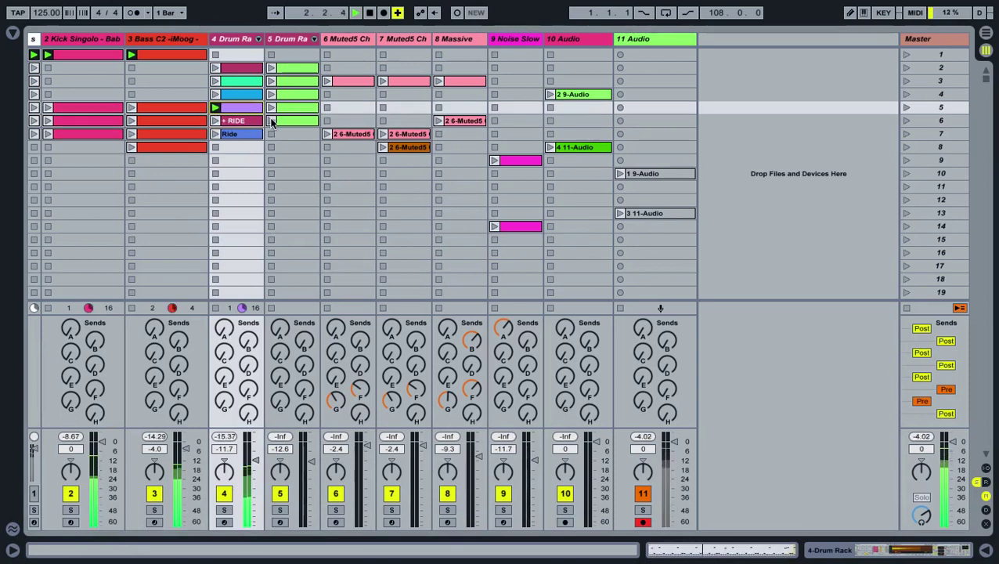
Step: Raise track 4's send A and map the send to computer key z
{"action": "left_click", "coordinate": [224, 330]}
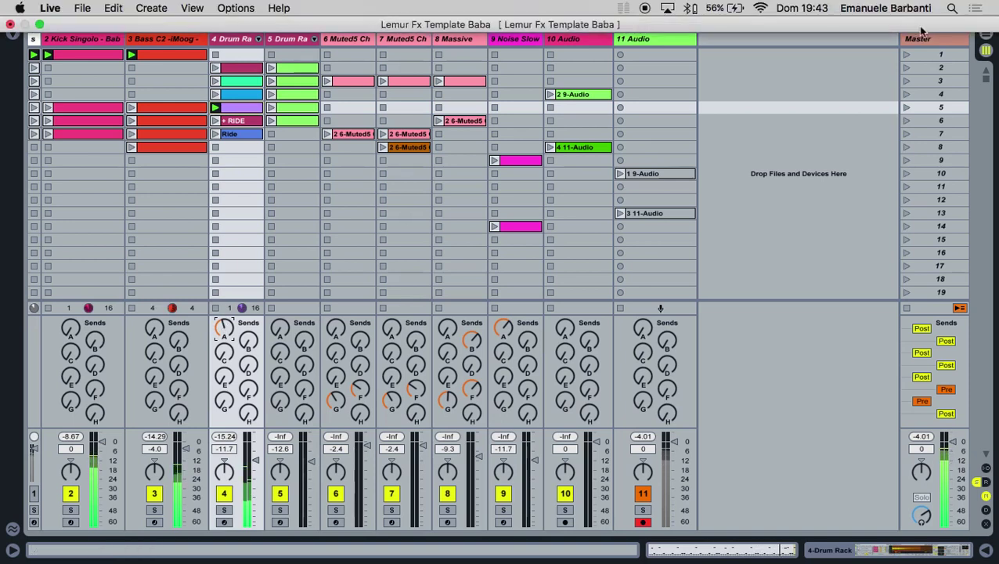
{"action": "left_click", "coordinate": [883, 12]}
{"action": "left_click", "coordinate": [224, 332]}
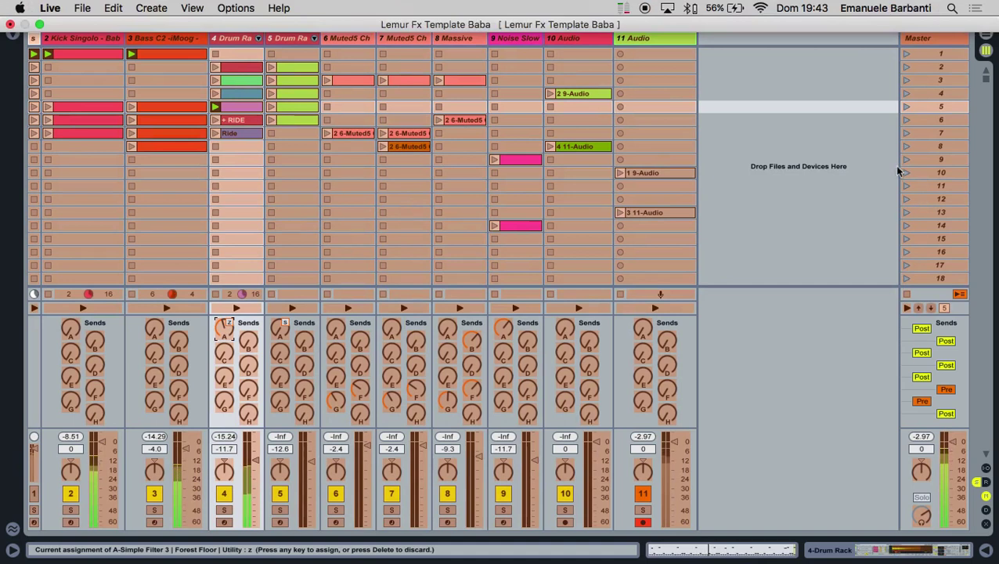
{"action": "left_click", "coordinate": [883, 13]}
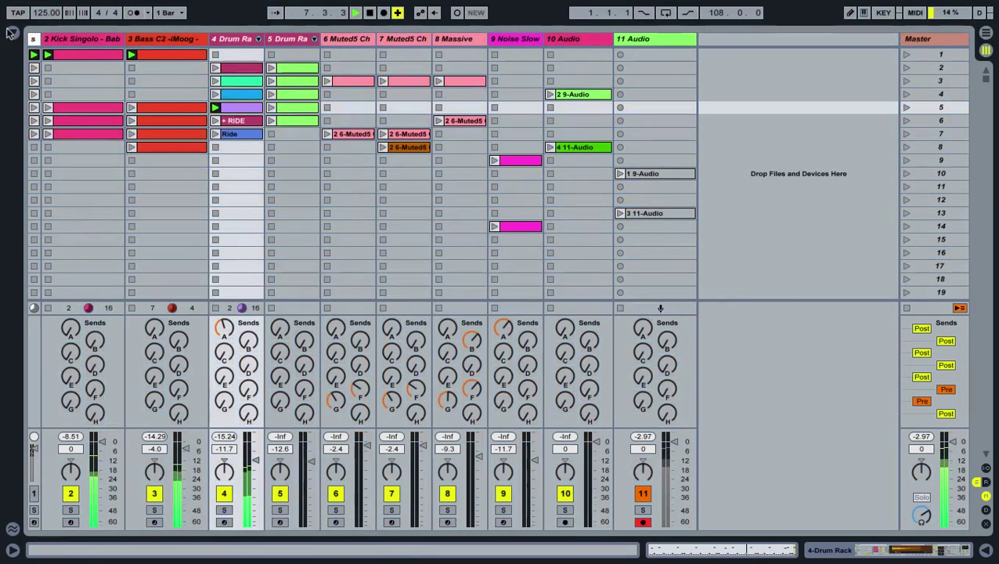
Step: Limit the z key mapping for track 4's send A to a maximum of -15.0 dB
{"action": "left_click", "coordinate": [11, 33]}
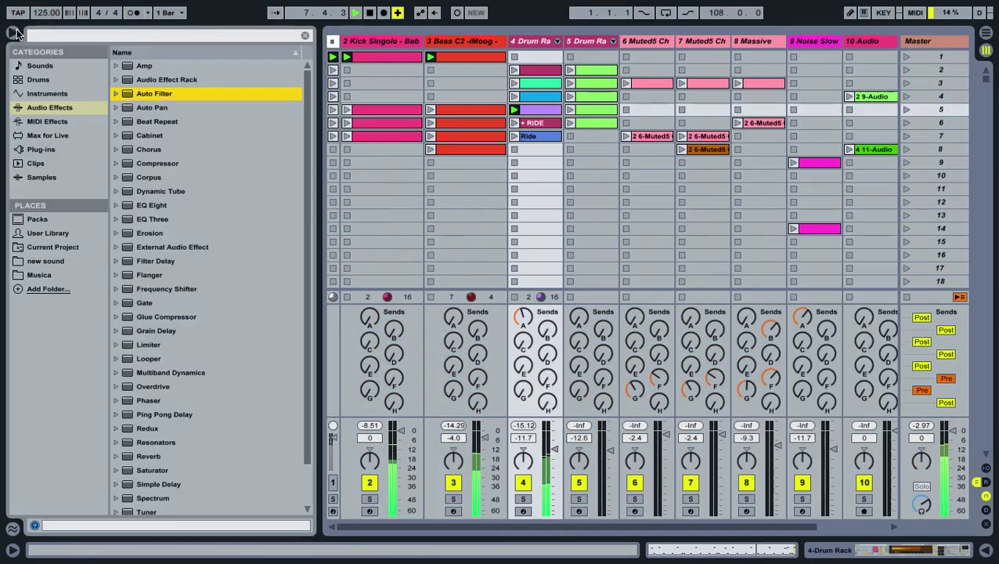
{"action": "left_click", "coordinate": [891, 14]}
{"action": "left_click", "coordinate": [294, 123]}
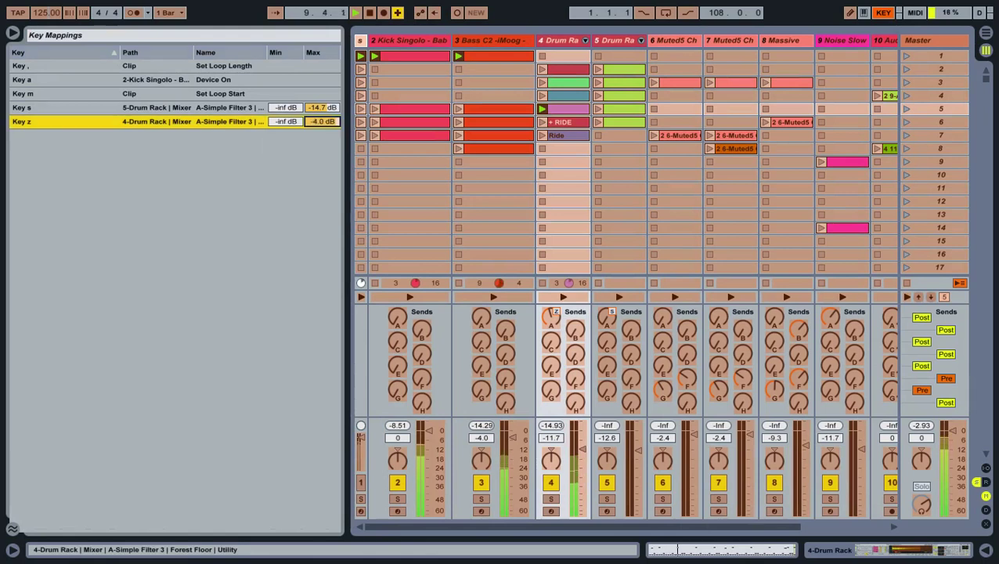
{"action": "left_click_drag", "start_coordinate": [322, 122], "coordinate": [322, 153]}
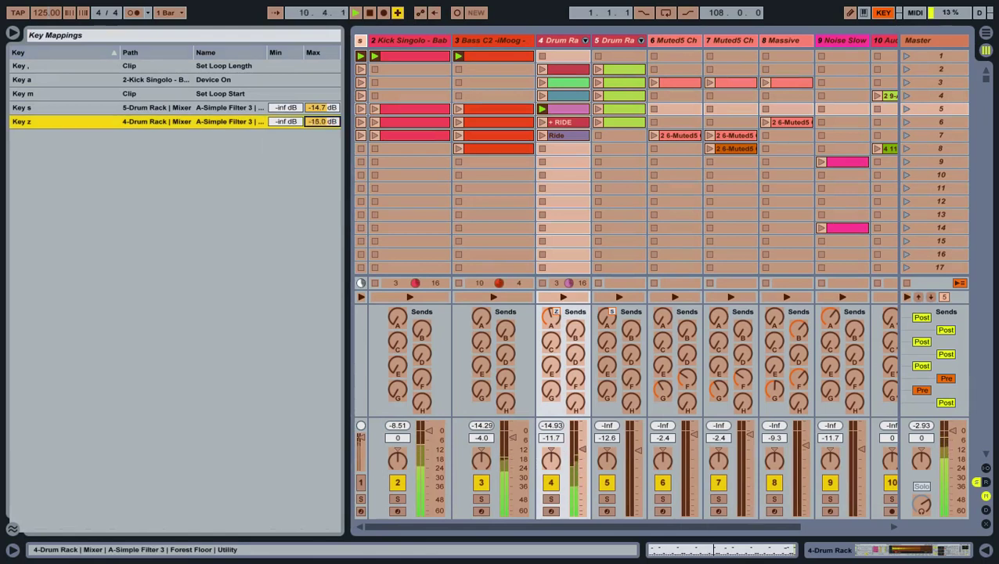
{"action": "left_click", "coordinate": [882, 14]}
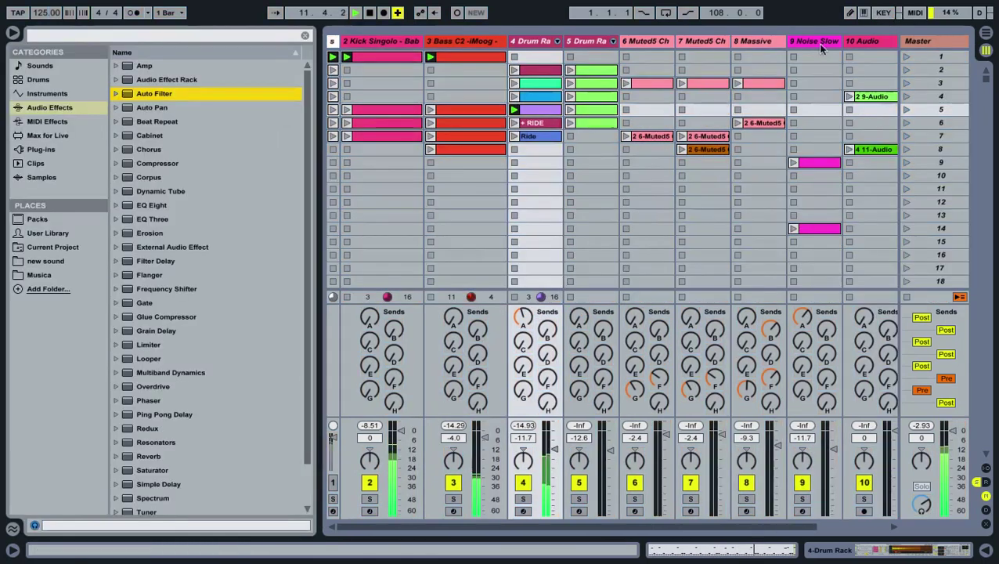
{"action": "left_click", "coordinate": [13, 33]}
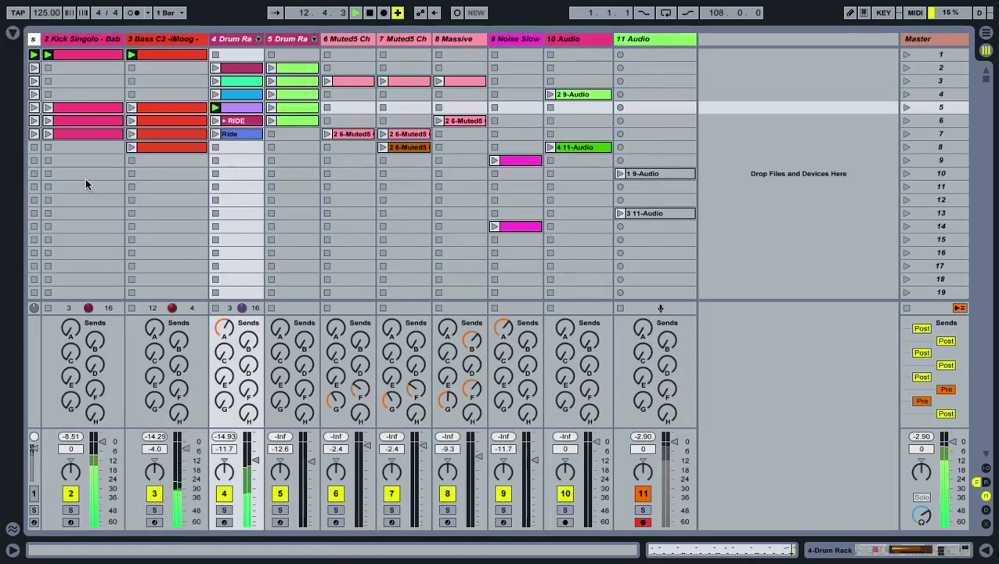
Step: Launch track 5's scene 5 drum clip and set the Auto Filter frequency on track 6 to 108 Hz
{"action": "left_click", "coordinate": [273, 111]}
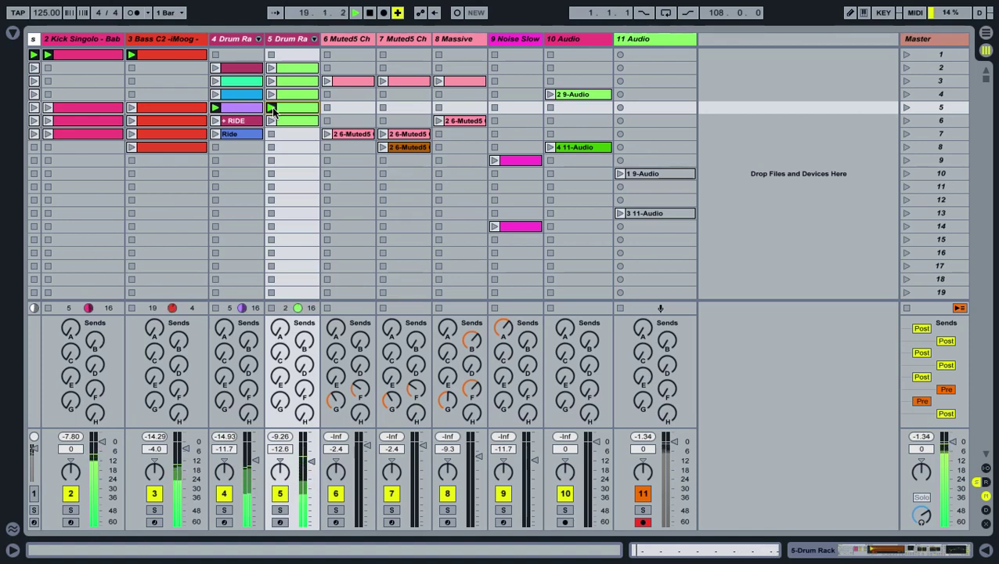
{"action": "double_click", "coordinate": [354, 43]}
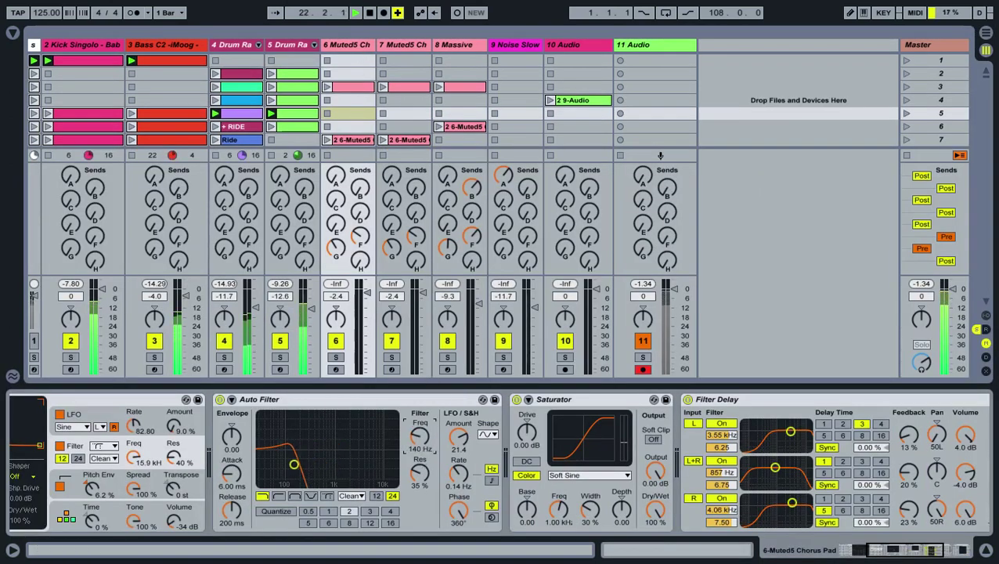
{"action": "scroll", "coordinate": [347, 134], "scroll_direction": "down", "scroll_amount": 4}
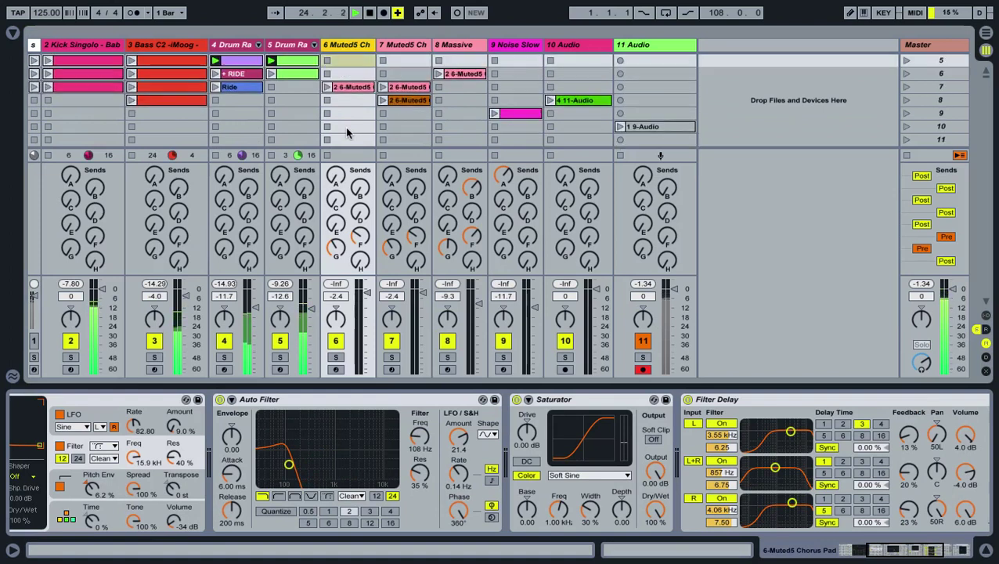
{"action": "scroll", "coordinate": [993, 94], "scroll_direction": "down", "scroll_amount": 20}
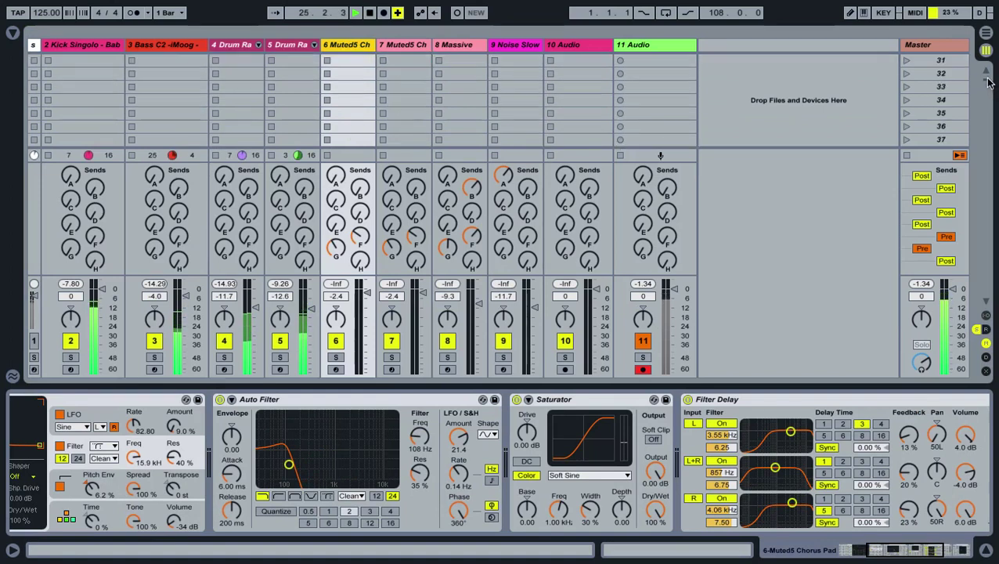
{"action": "scroll", "coordinate": [939, 94], "scroll_direction": "up", "scroll_amount": 13}
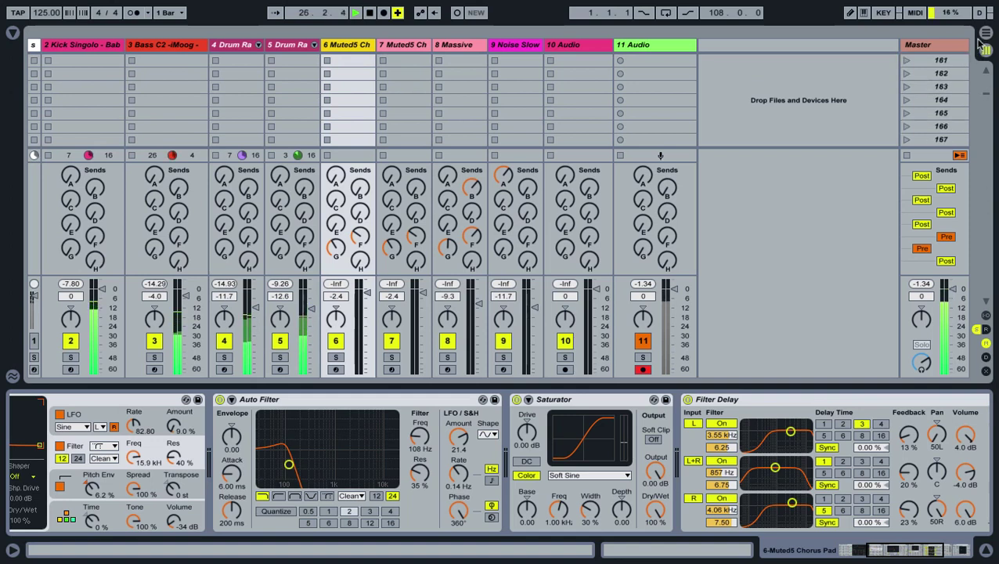
{"action": "scroll", "coordinate": [984, 30], "scroll_direction": "up", "scroll_amount": 14}
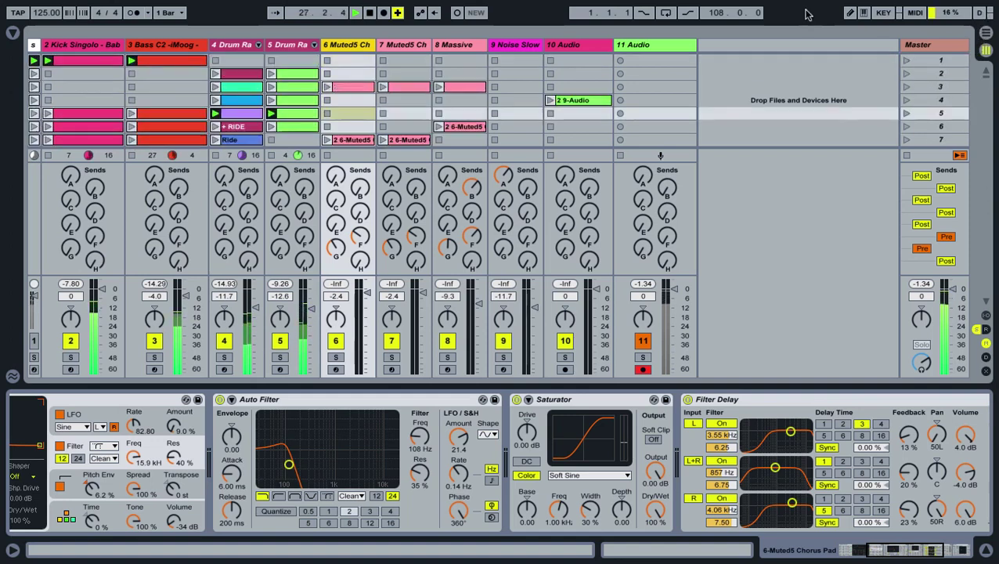
Step: Launch track 10's 4 11-Audio clip in scene 8, inspect its frequency envelope, and bring in track 4's + RIDE clip
{"action": "scroll", "coordinate": [333, 76], "scroll_direction": "down", "scroll_amount": 1}
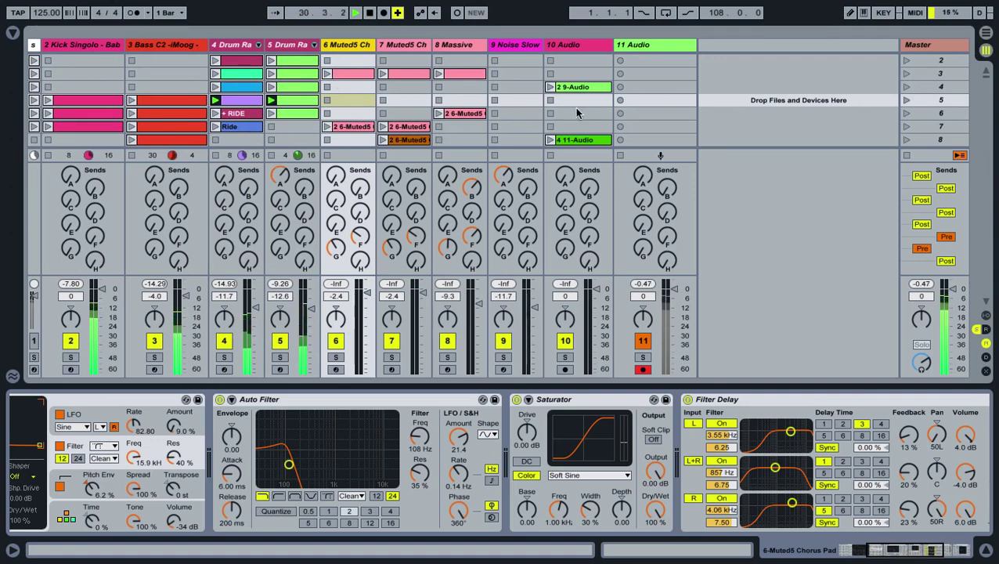
{"action": "left_click", "coordinate": [554, 142]}
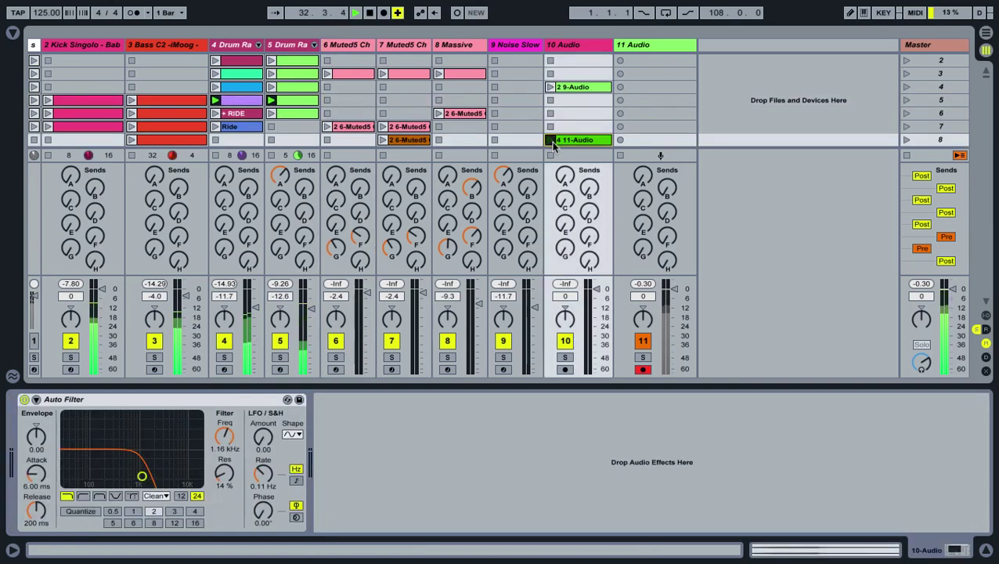
{"action": "left_click", "coordinate": [549, 139]}
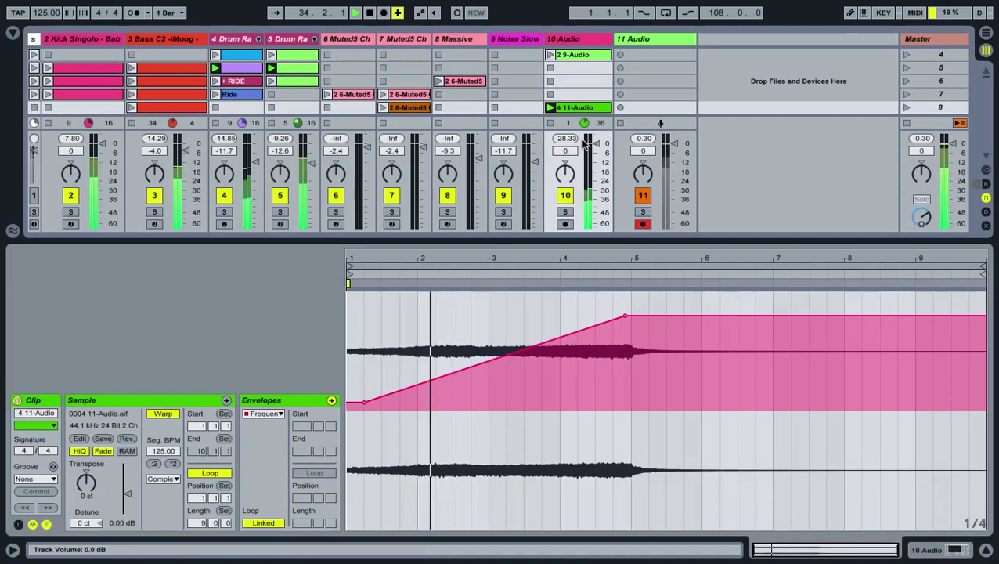
{"action": "double_click", "coordinate": [577, 139]}
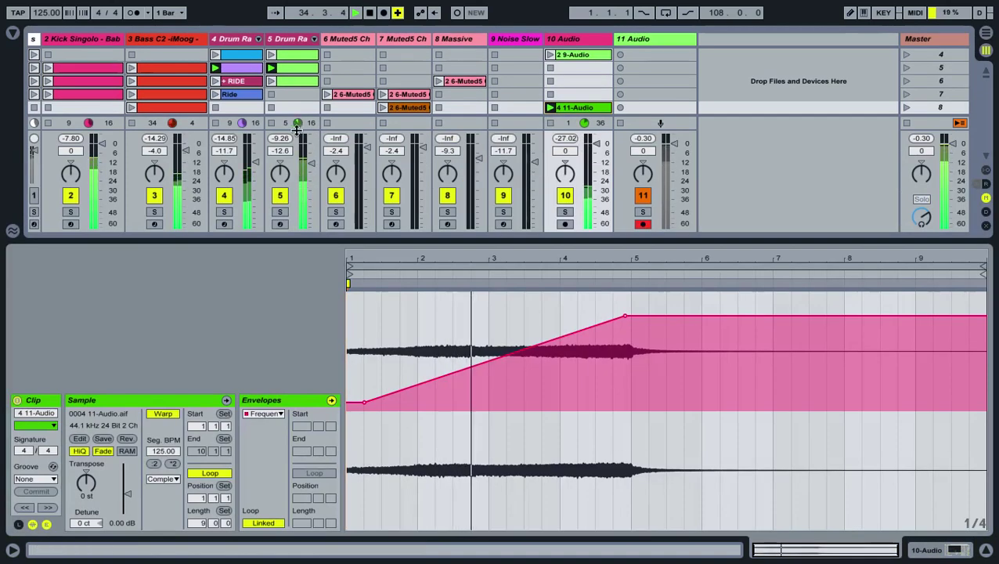
{"action": "left_click", "coordinate": [217, 80]}
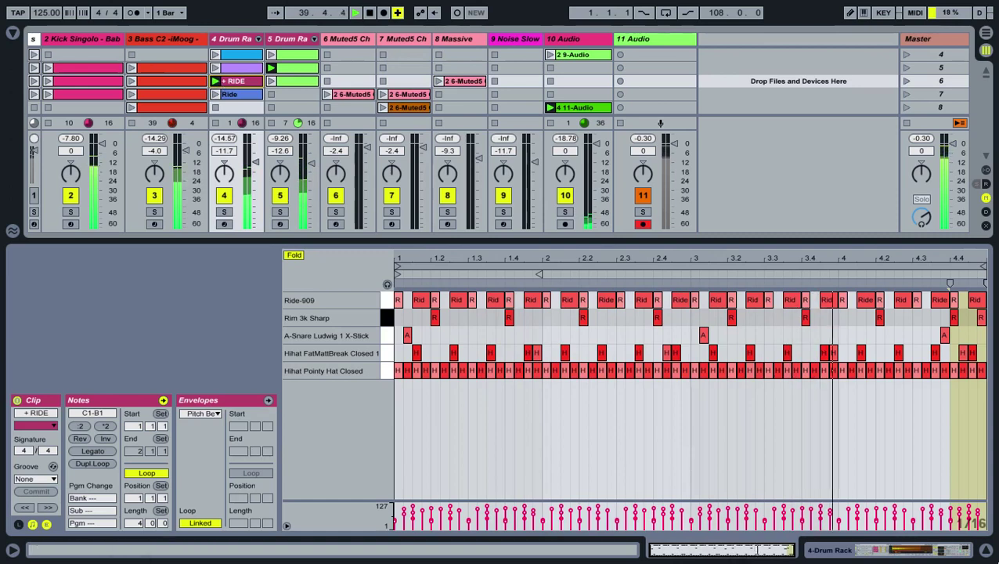
{"action": "left_click", "coordinate": [985, 549]}
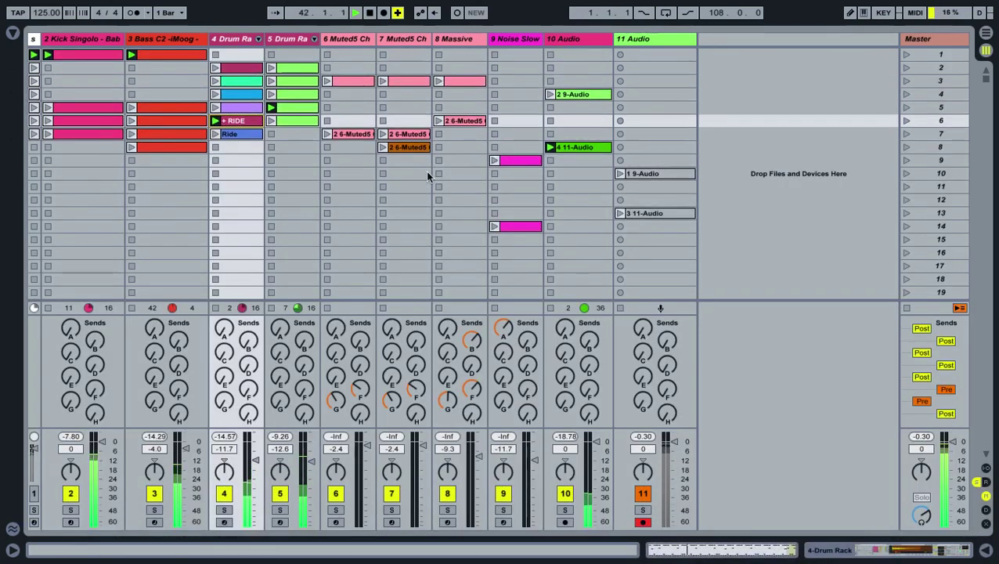
Step: Review the 4 11-Audio clip's waveform and envelope again, then stop playback and return to the song start
{"action": "double_click", "coordinate": [564, 147]}
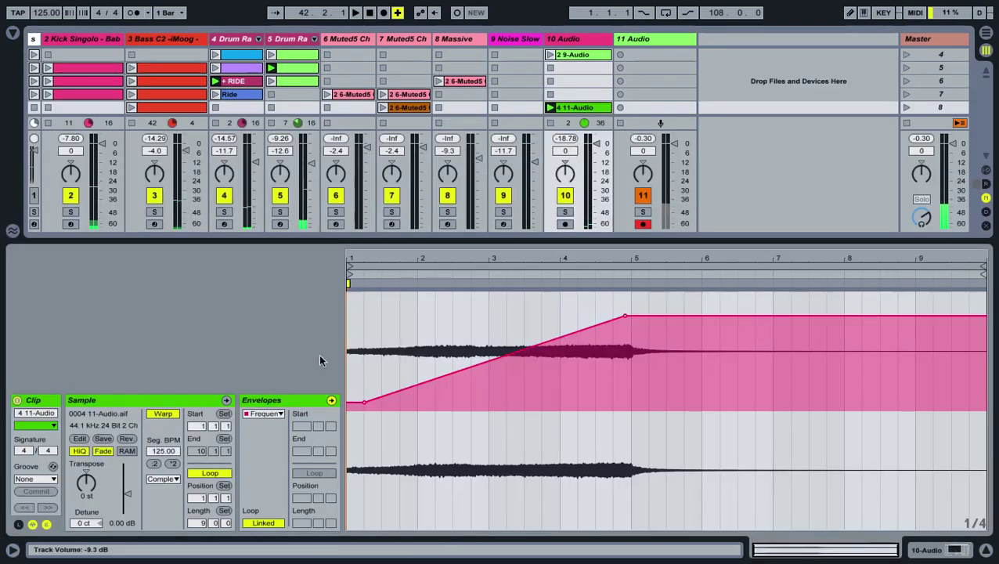
{"action": "left_click", "coordinate": [986, 551]}
{"action": "scroll", "coordinate": [346, 102], "scroll_direction": "up", "scroll_amount": 3}
{"action": "left_click", "coordinate": [369, 12]}
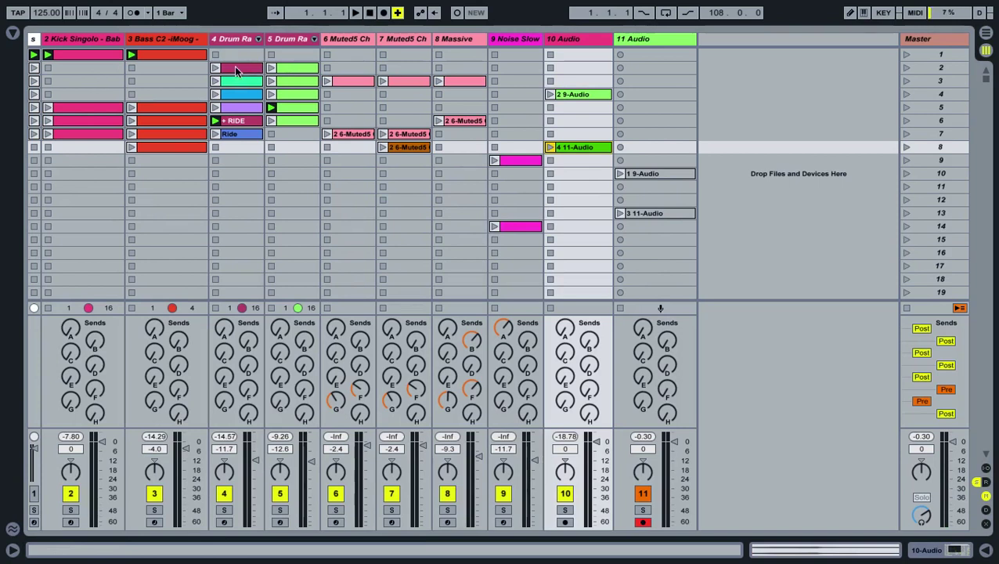
Step: Move track 4's scene 2 drum clip up to scene 1 and show the kick track's devices
{"action": "left_click_drag", "start_coordinate": [235, 66], "coordinate": [234, 54]}
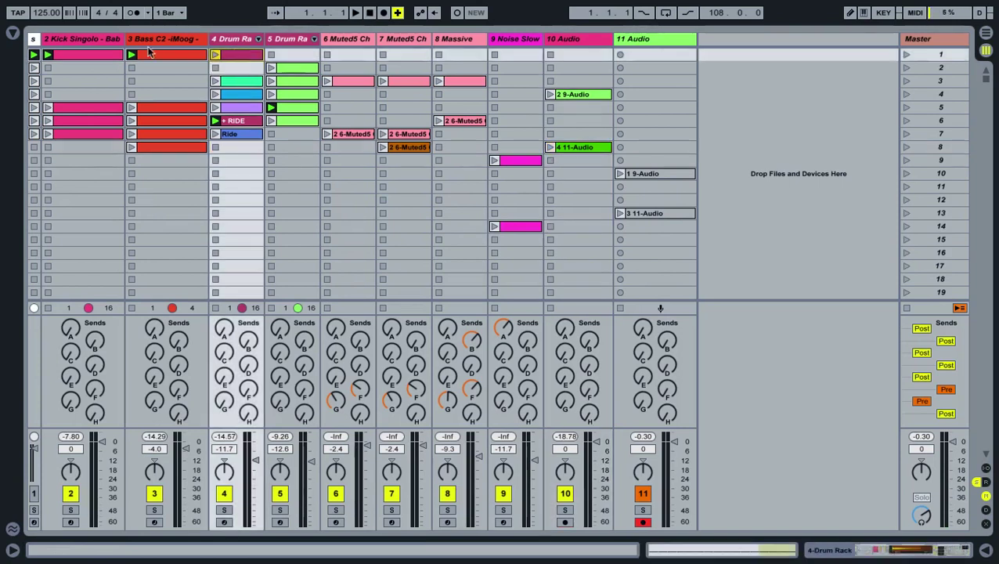
{"action": "double_click", "coordinate": [85, 40]}
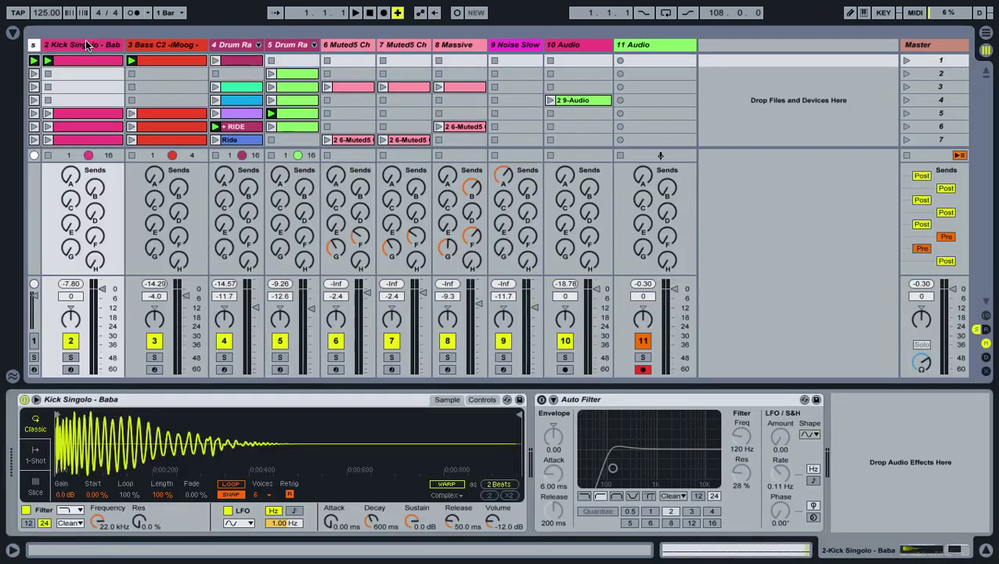
Step: Launch scene 1 with the kick's Auto Filter switched on and start recording the performance into the arrangement
{"action": "left_click", "coordinate": [906, 61]}
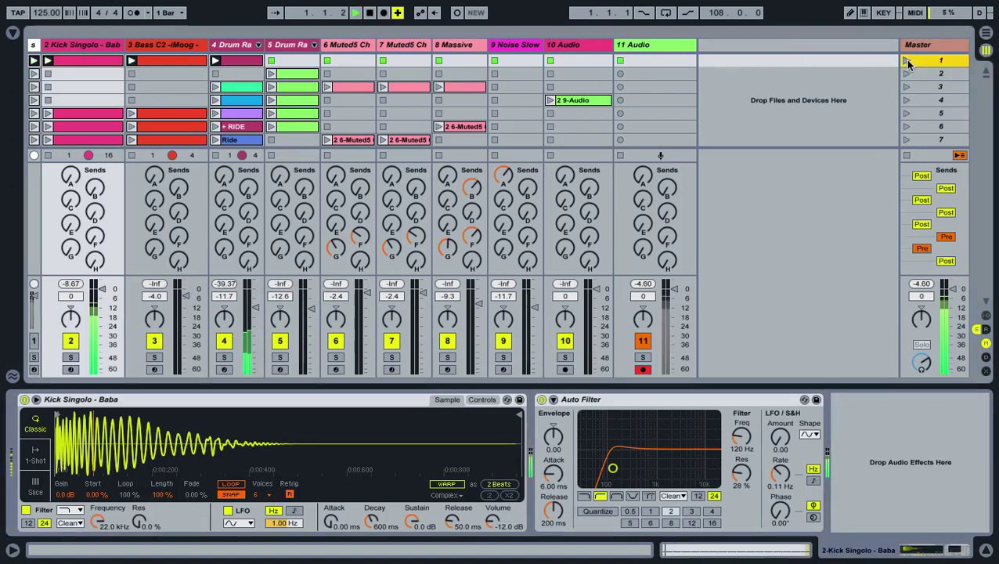
{"action": "left_click", "coordinate": [384, 13]}
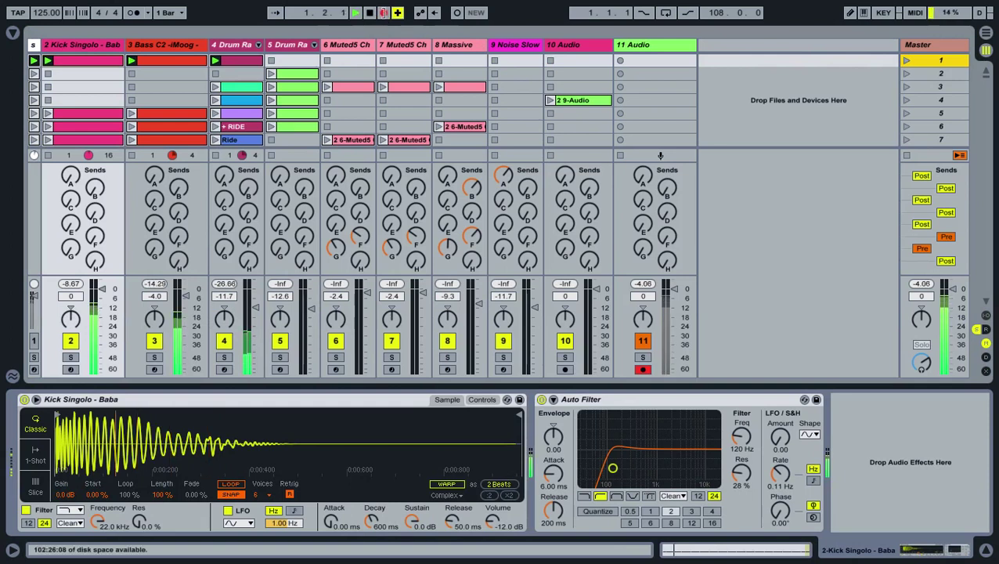
{"action": "mouse_move", "coordinate": [988, 558]}
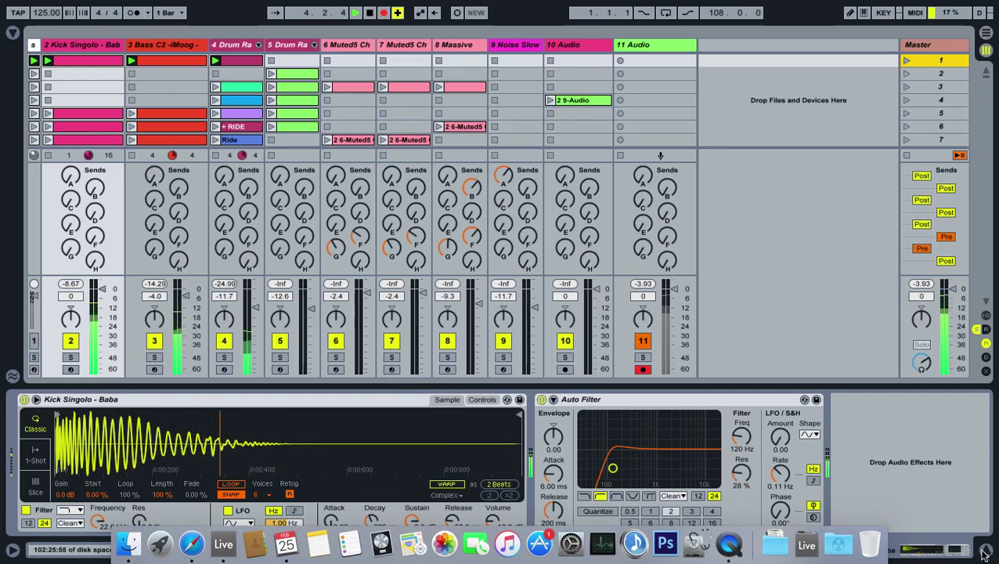
Step: Add a brief touch of send A on the kick track and switch off its Auto Filter
{"action": "left_click_drag", "start_coordinate": [72, 181], "coordinate": [72, 179]}
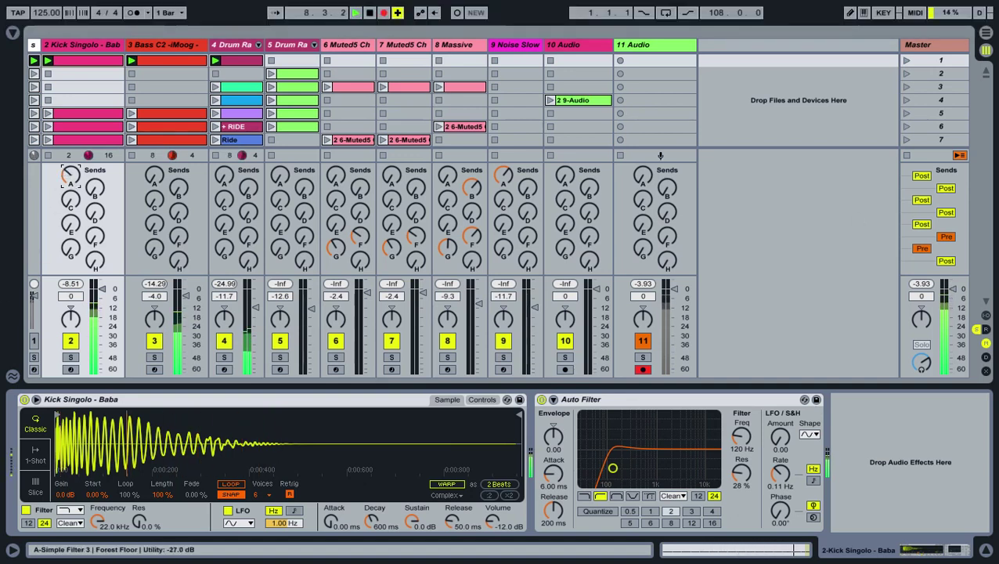
{"action": "key", "text": "q"}
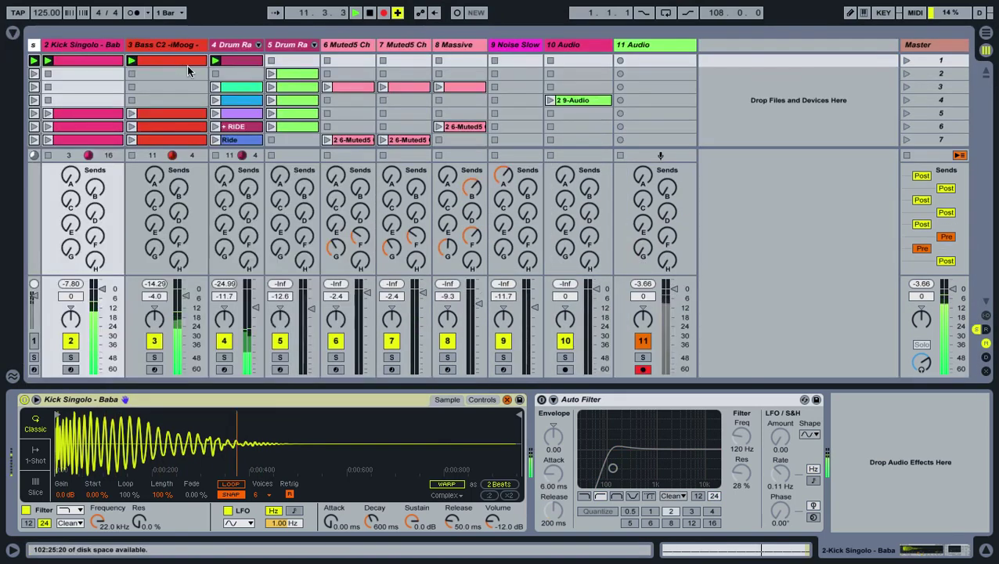
{"action": "key", "text": "ctrl+alt+l"}
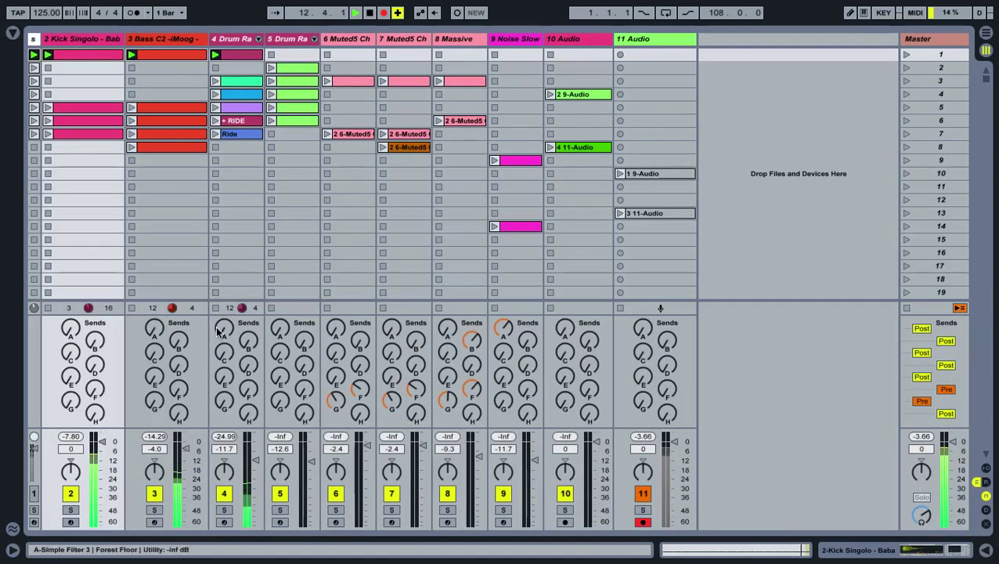
Step: Show track 4's Drum Rack devices and launch the track's clip in scene 3
{"action": "left_click", "coordinate": [229, 40]}
{"action": "key", "text": "ctrl+alt+b"}
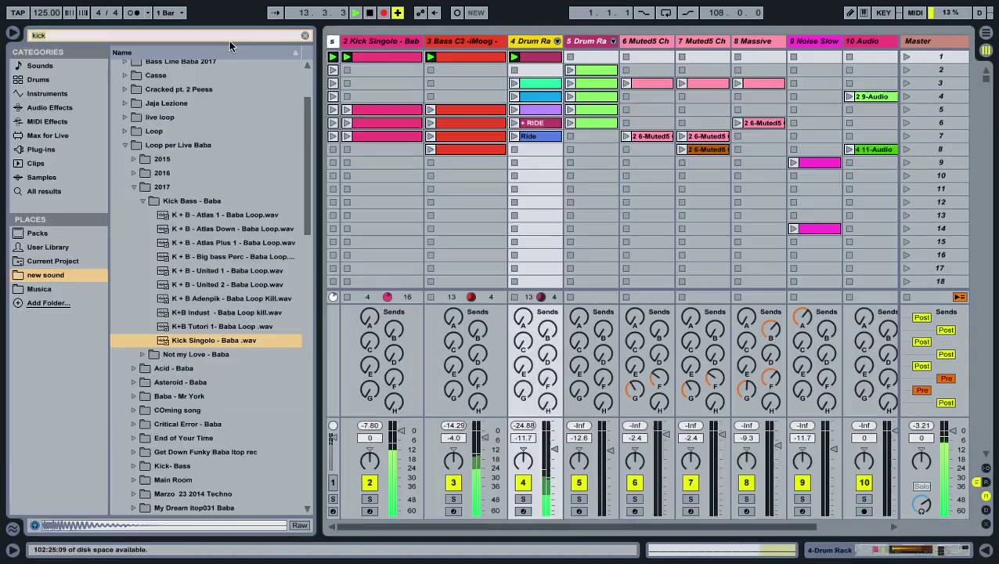
{"action": "double_click", "coordinate": [533, 41]}
{"action": "scroll", "coordinate": [269, 462], "scroll_direction": "left", "scroll_amount": 5}
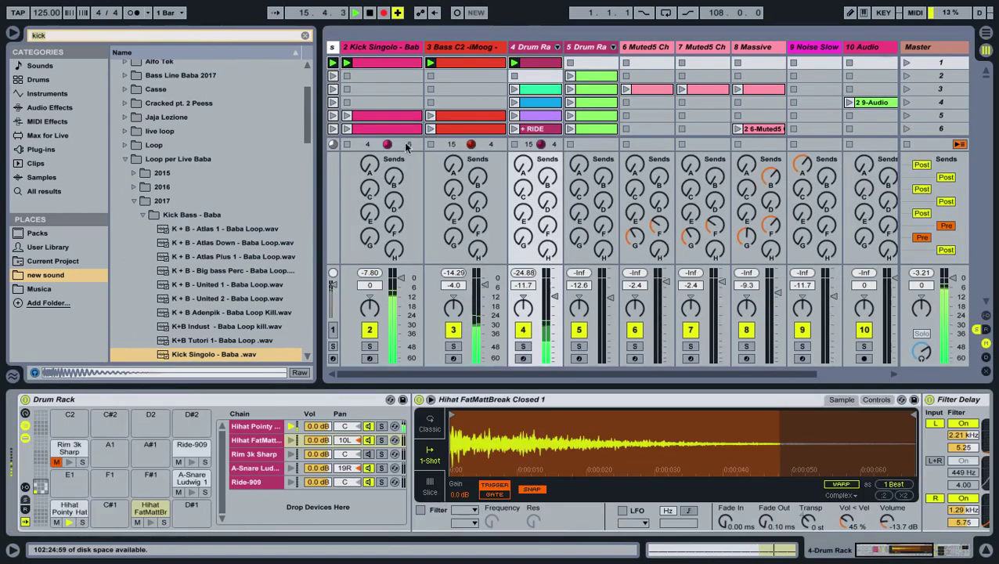
{"action": "left_click", "coordinate": [513, 89]}
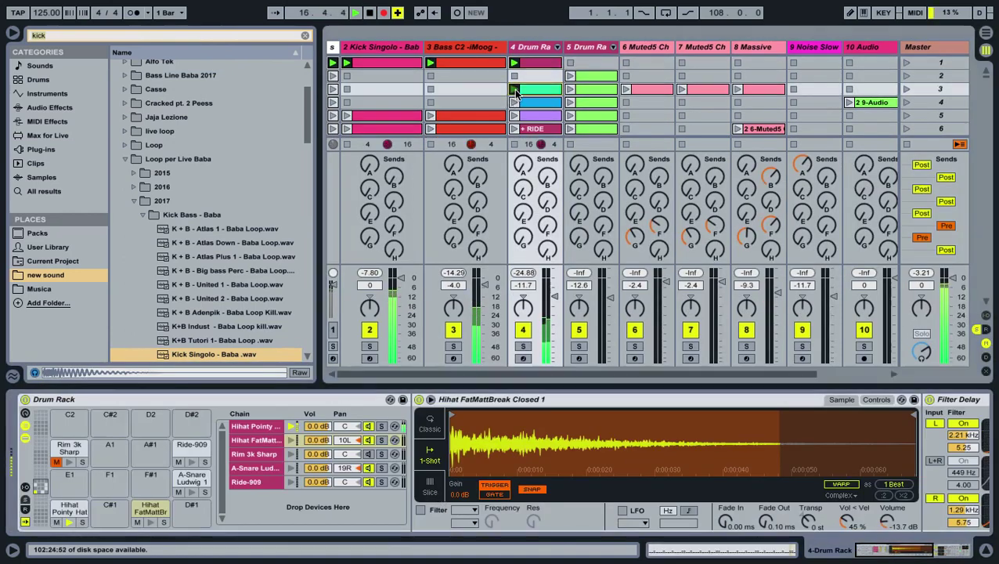
Step: Close the browser and hide the device view to give the clip grid full height
{"action": "left_click", "coordinate": [56, 38]}
{"action": "type", "text": "kic"}
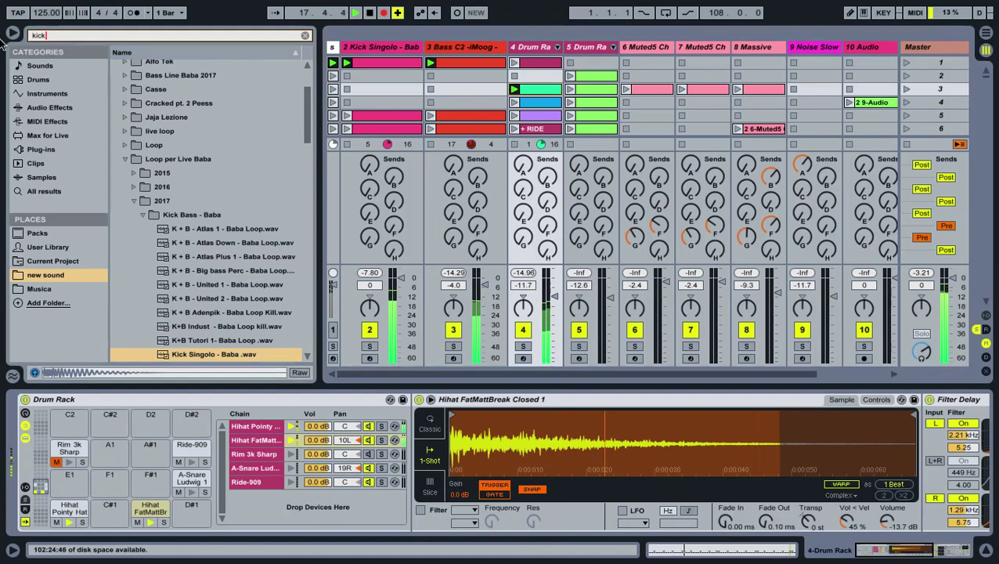
{"action": "key", "text": "Escape"}
{"action": "left_click", "coordinate": [12, 34]}
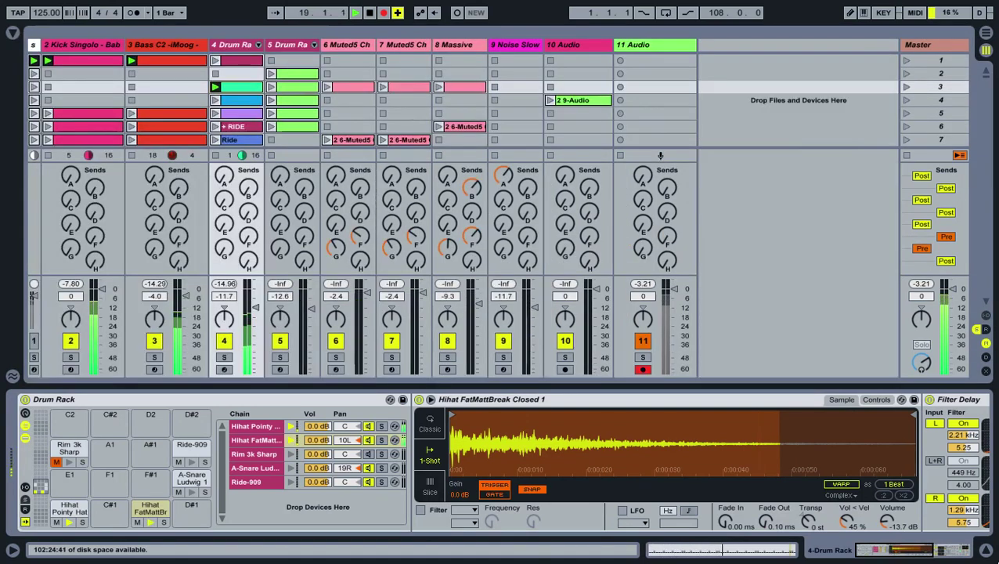
{"action": "left_click", "coordinate": [988, 550]}
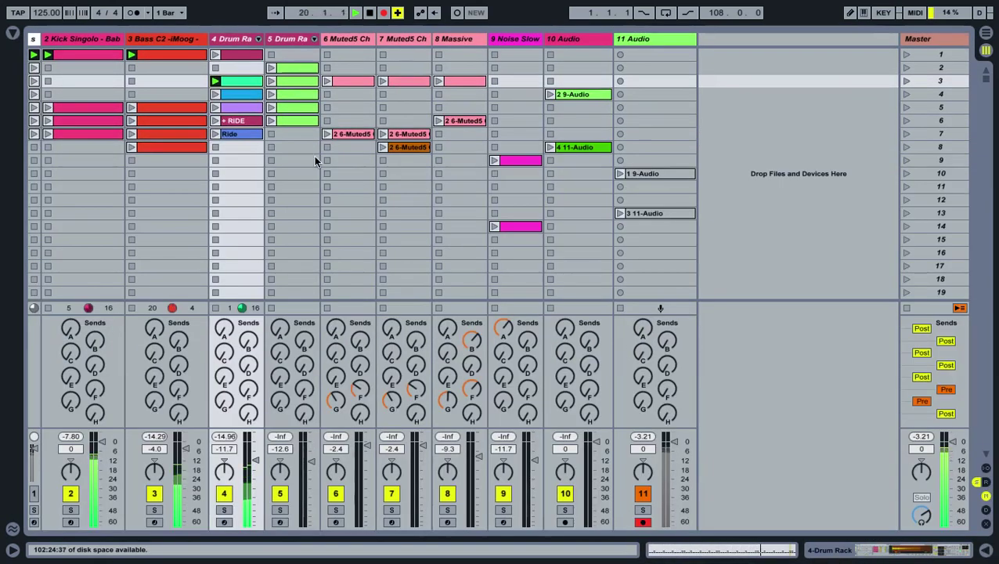
Step: Launch track 4's clip in scene 5 and check the computer-key assignments of the sends
{"action": "left_click", "coordinate": [231, 109]}
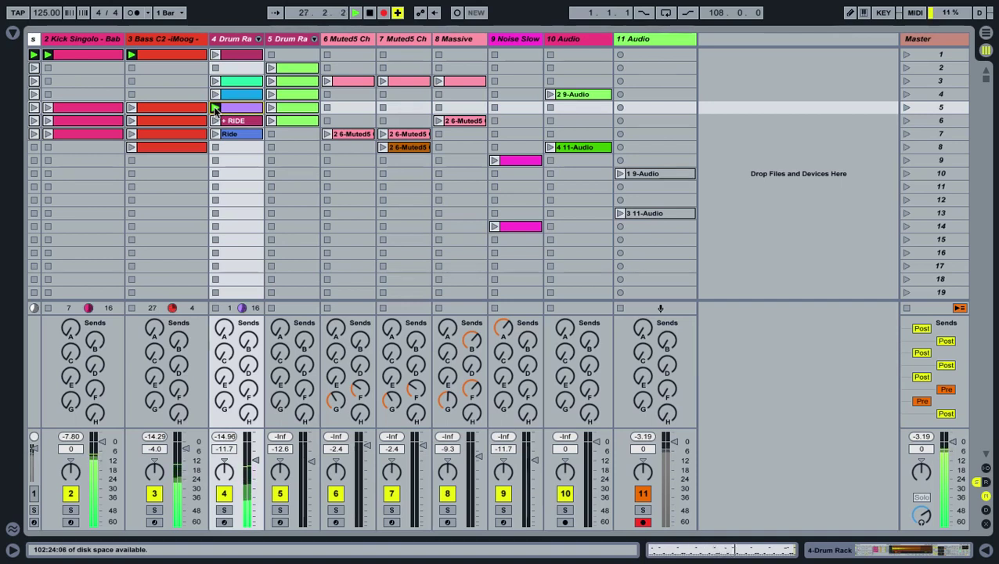
{"action": "left_click", "coordinate": [882, 12]}
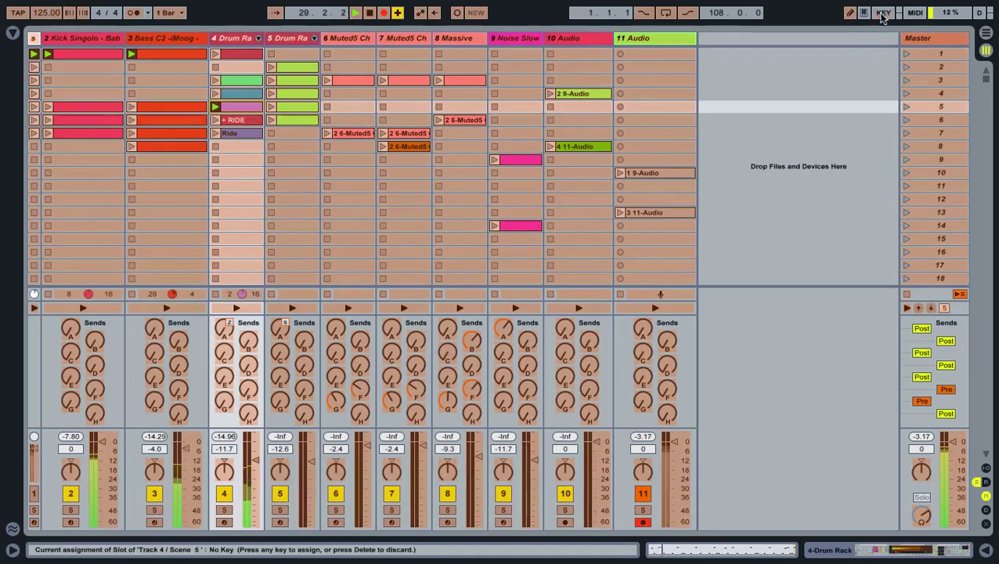
{"action": "left_click", "coordinate": [882, 12]}
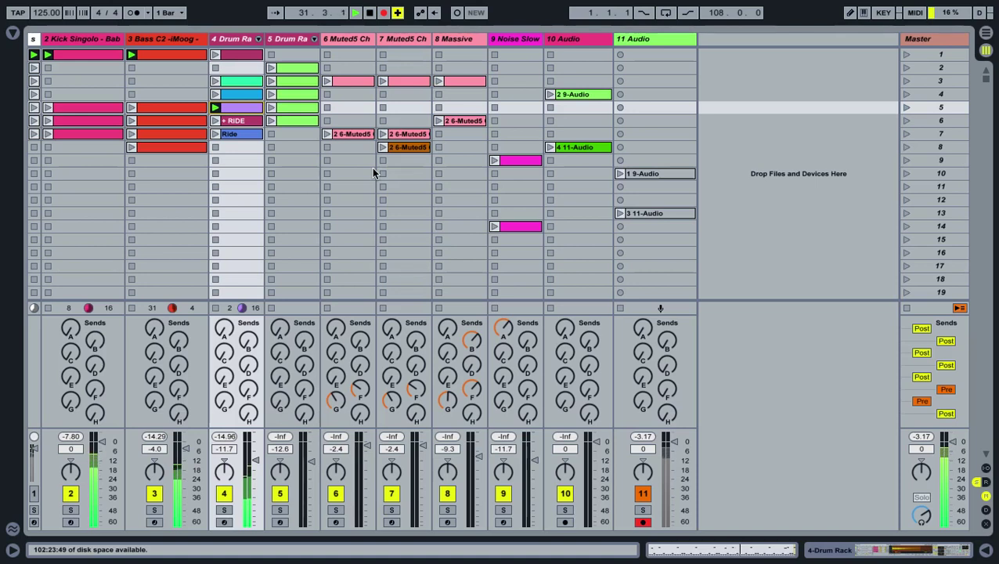
Step: Bring in track 10's 4 11-Audio clip and track 5's scene 6 clip, then stop track 10
{"action": "left_click", "coordinate": [551, 148]}
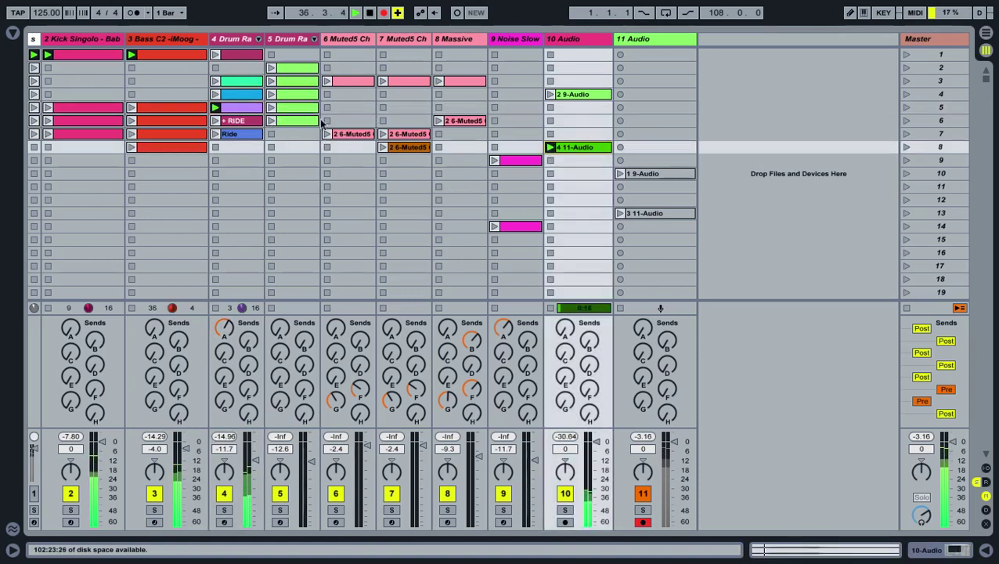
{"action": "left_click", "coordinate": [273, 123]}
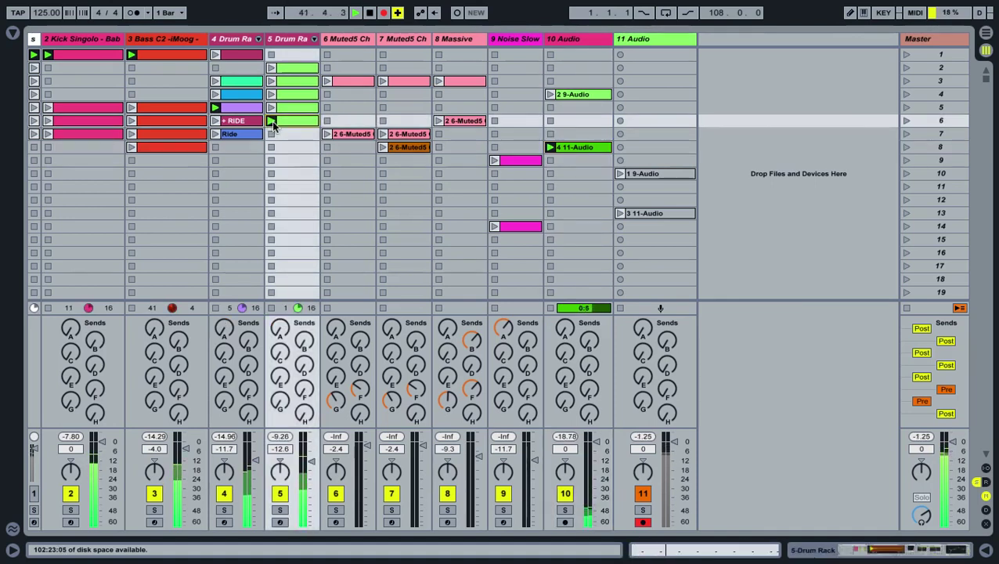
{"action": "left_click", "coordinate": [552, 162]}
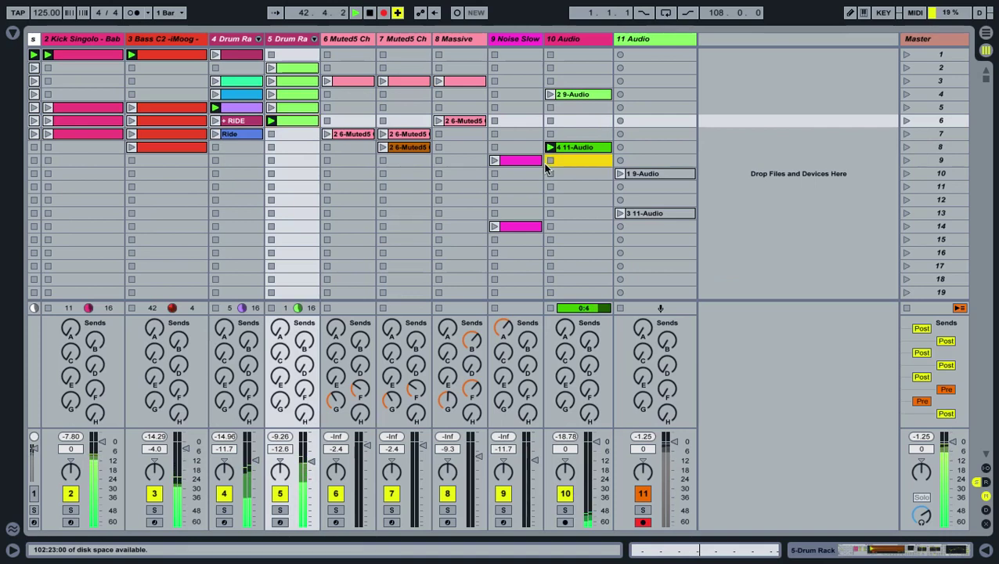
{"action": "left_click", "coordinate": [551, 160]}
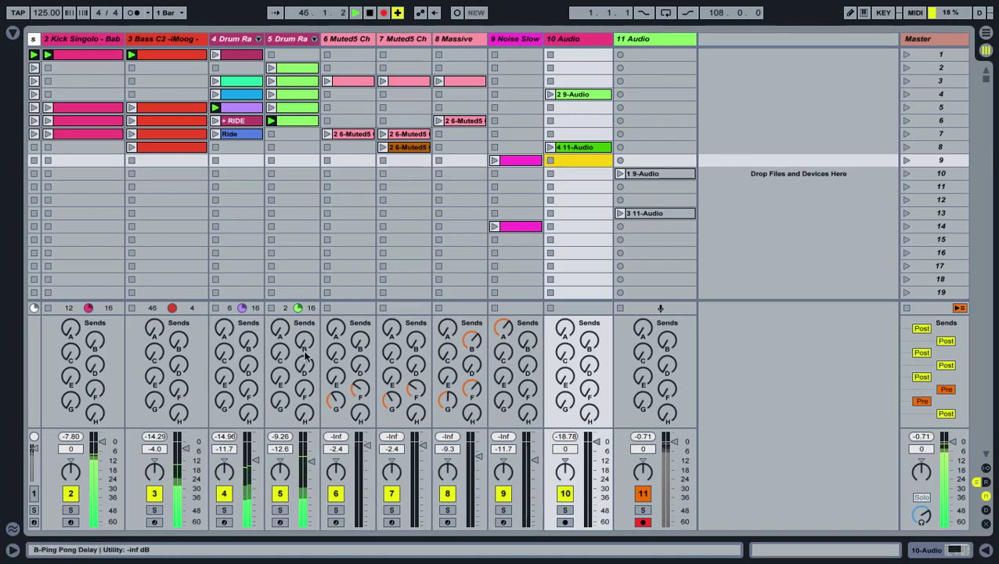
Step: Relaunch track 10's 4 11-Audio clip and switch track 4 to the + RIDE clip
{"action": "left_click", "coordinate": [303, 389]}
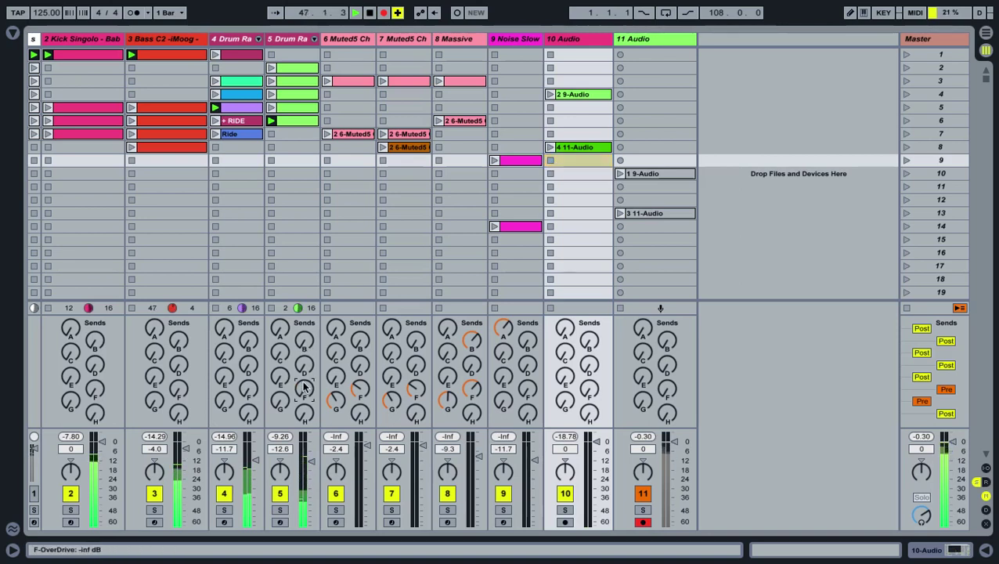
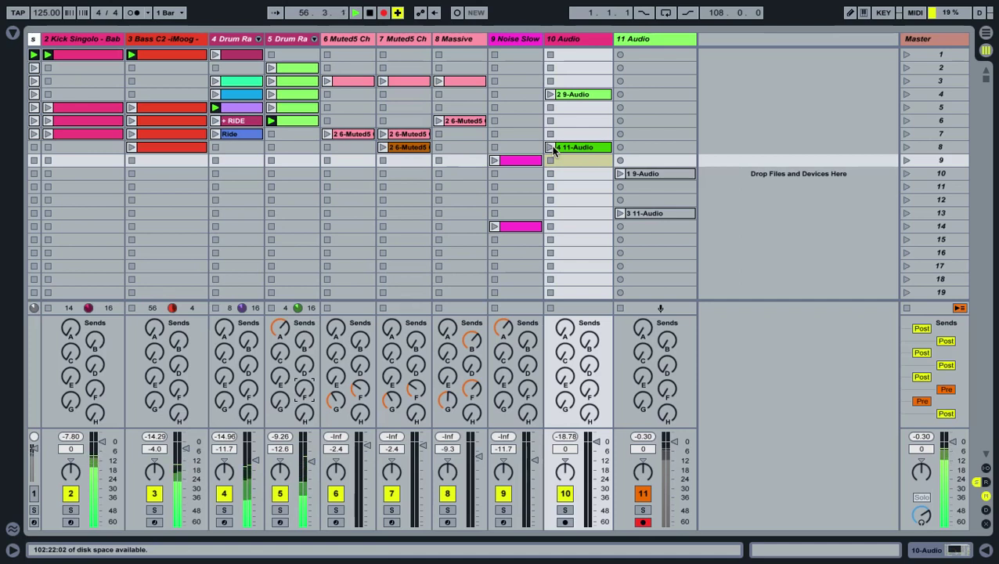
{"action": "left_click", "coordinate": [551, 147]}
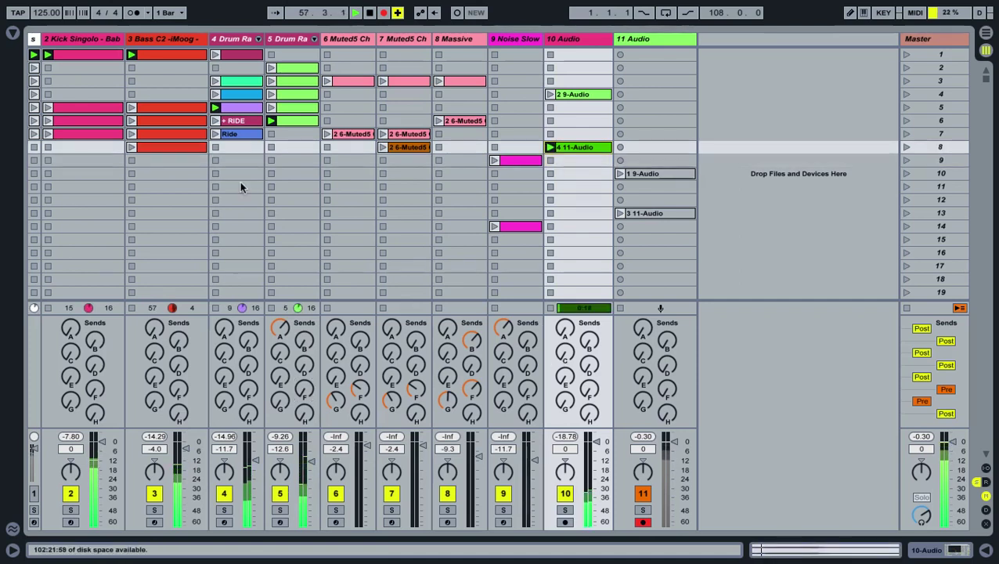
{"action": "left_click", "coordinate": [215, 121]}
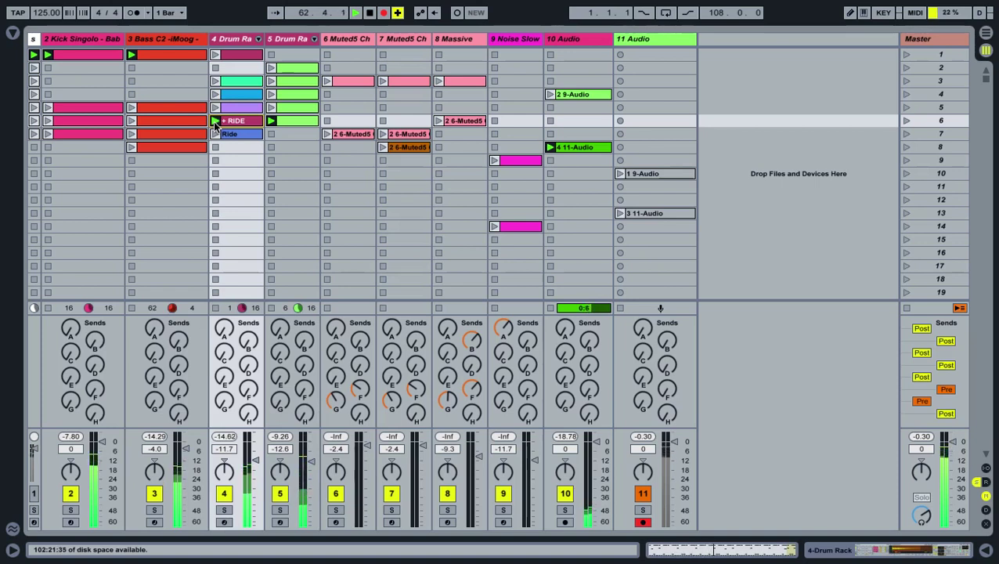
Step: Set the LFO amount of track 6's Auto Filter to 0.00 and launch the track's 2 6-Muted5 clip in scene 7
{"action": "double_click", "coordinate": [352, 40]}
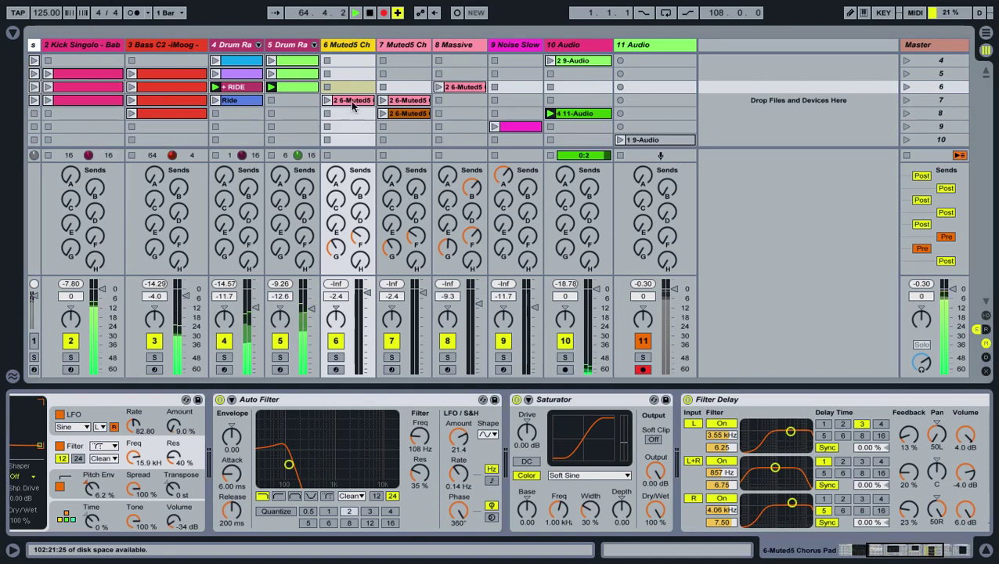
{"action": "left_click", "coordinate": [351, 101]}
{"action": "key", "text": "super+alt+l"}
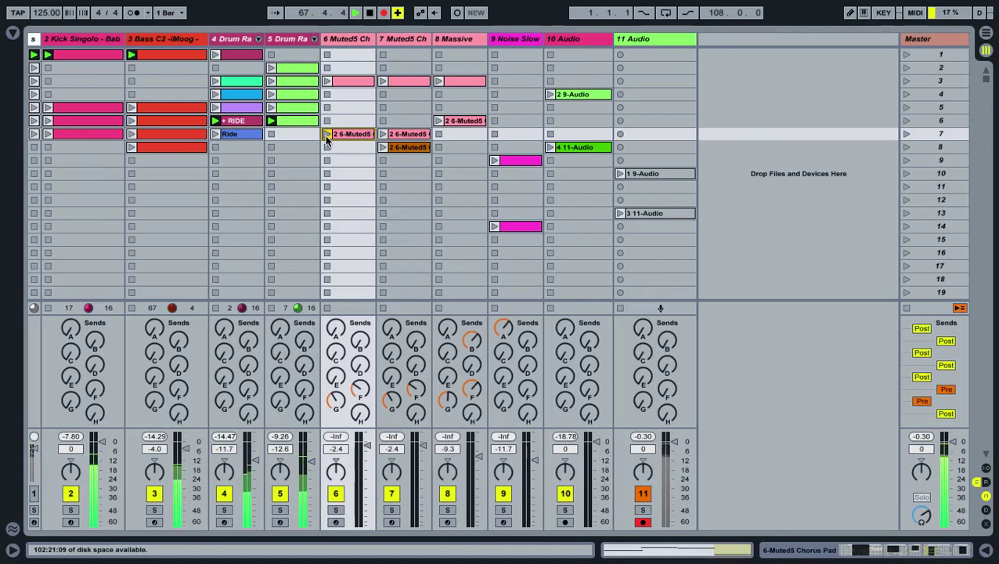
{"action": "key", "text": "super+alt+l"}
{"action": "left_click_drag", "start_coordinate": [459, 438], "coordinate": [459, 445]}
{"action": "scroll", "coordinate": [341, 103], "scroll_direction": "down", "scroll_amount": 1}
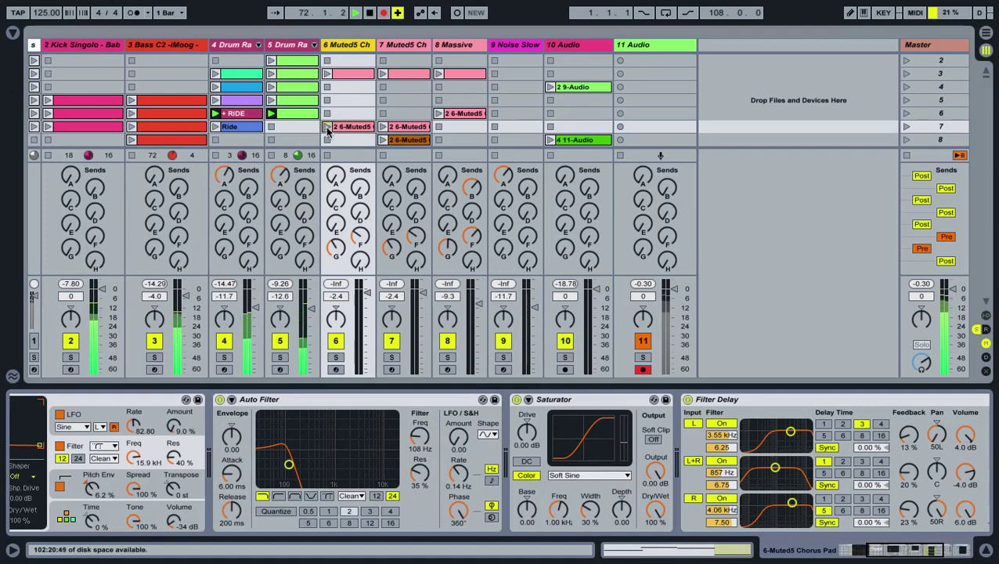
{"action": "left_click", "coordinate": [327, 127]}
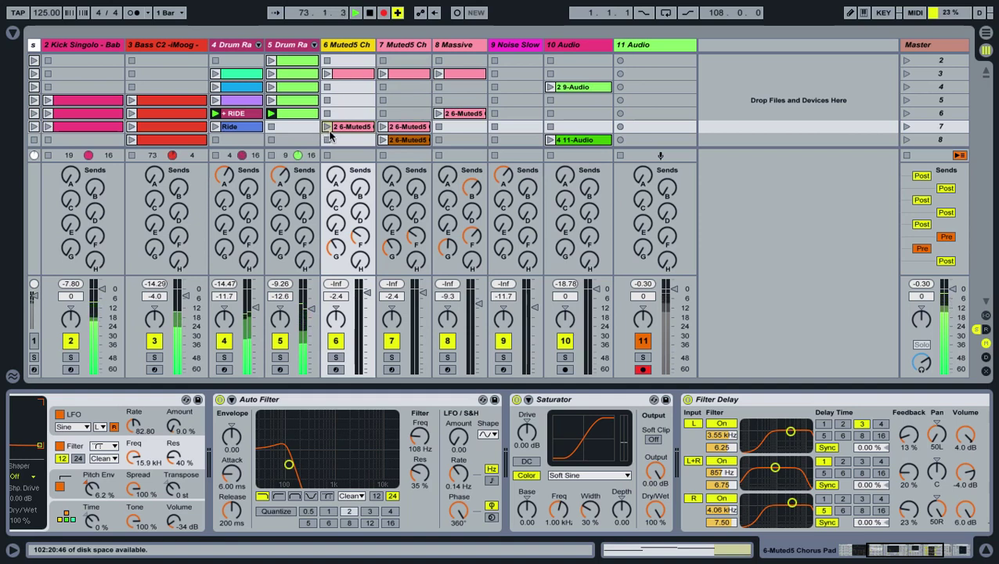
Step: Stop the kick and both drum tracks while raising track 6's Auto Filter frequency to about 614 Hz
{"action": "left_click", "coordinate": [47, 155]}
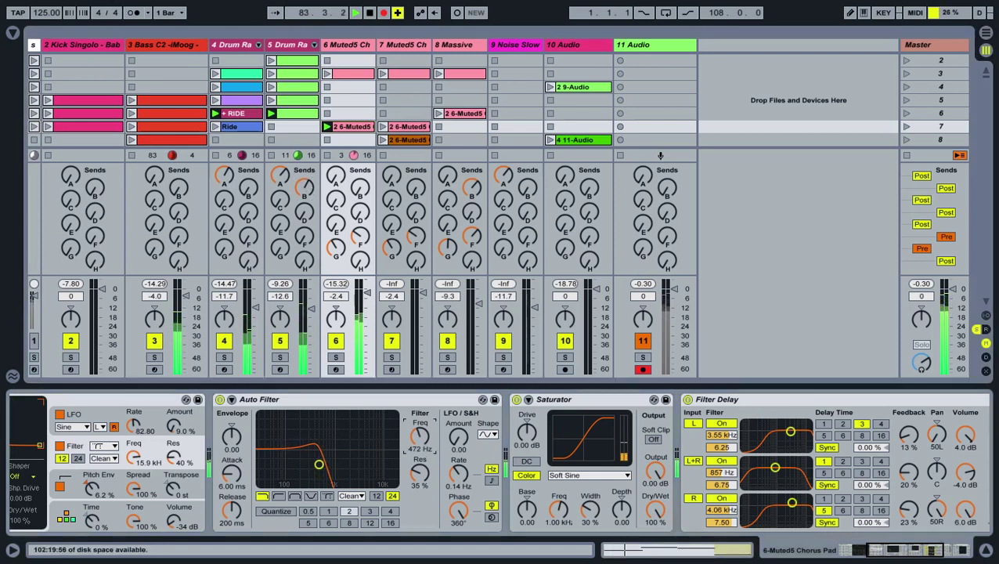
{"action": "left_click_drag", "start_coordinate": [425, 446], "coordinate": [425, 432]}
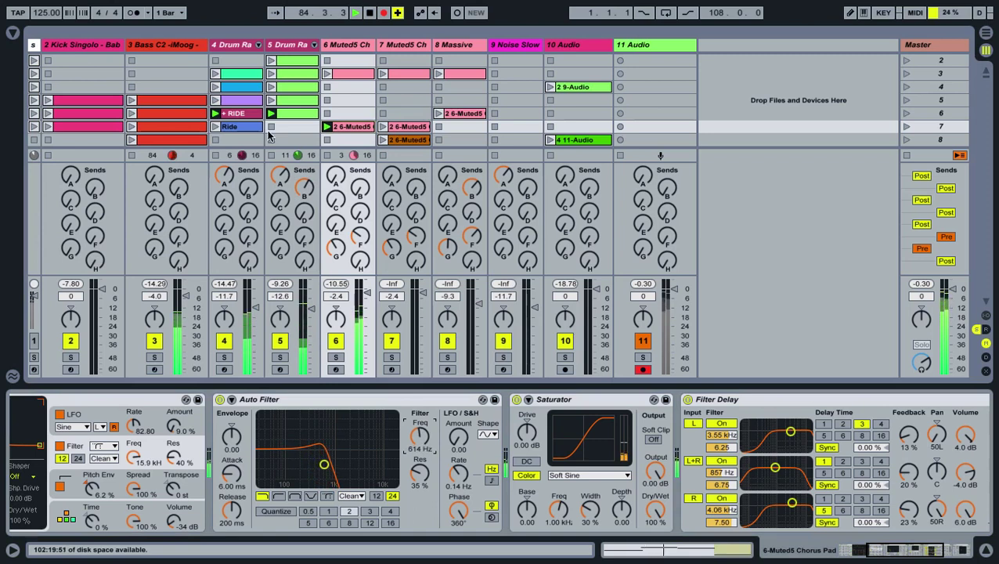
{"action": "left_click", "coordinate": [304, 187]}
{"action": "left_click", "coordinate": [271, 155]}
{"action": "left_click", "coordinate": [215, 155]}
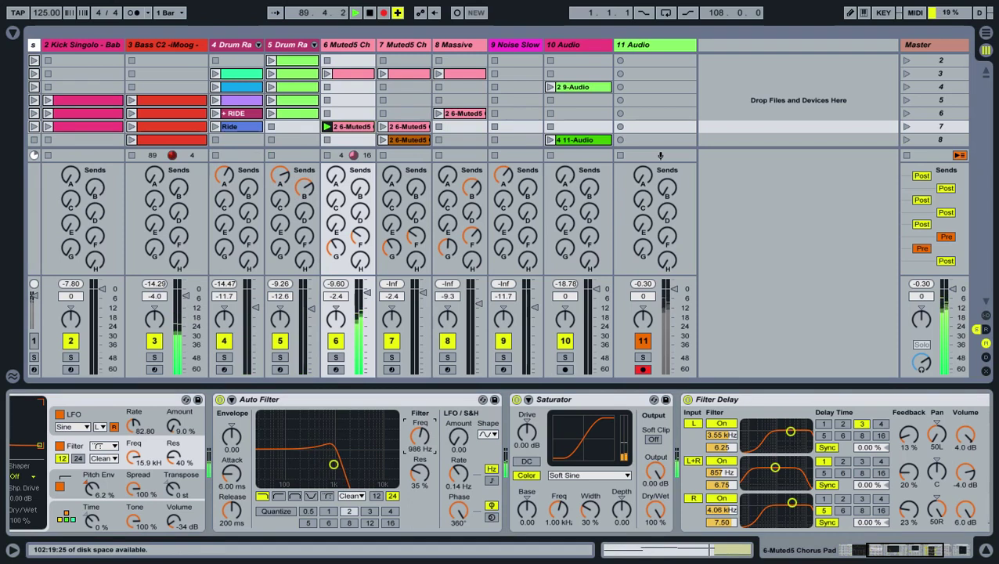
Step: Open track 6's Auto Filter to about 4.09 kHz and set its LFO amount to about 23.3
{"action": "left_click", "coordinate": [421, 436]}
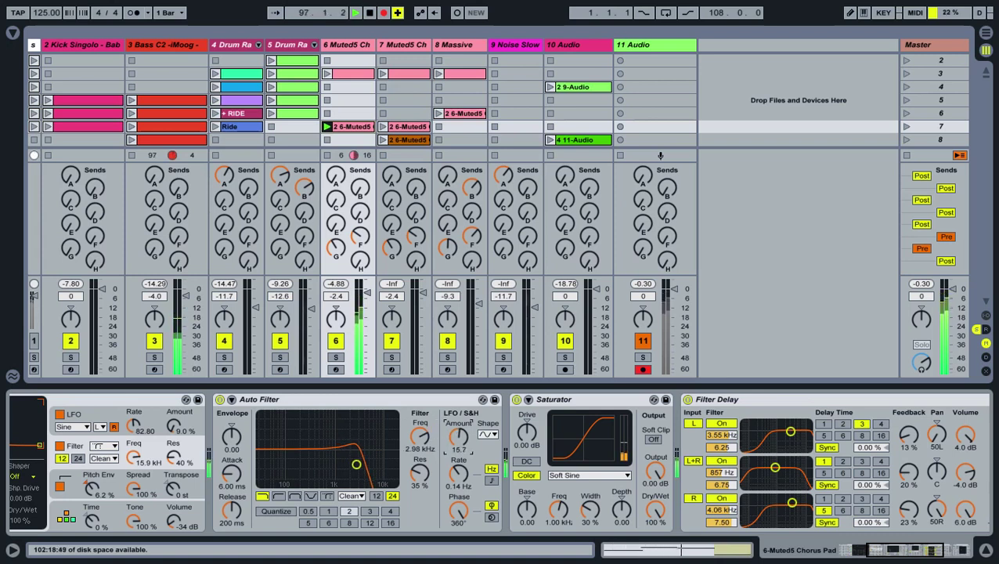
{"action": "left_click_drag", "start_coordinate": [458, 438], "coordinate": [458, 430]}
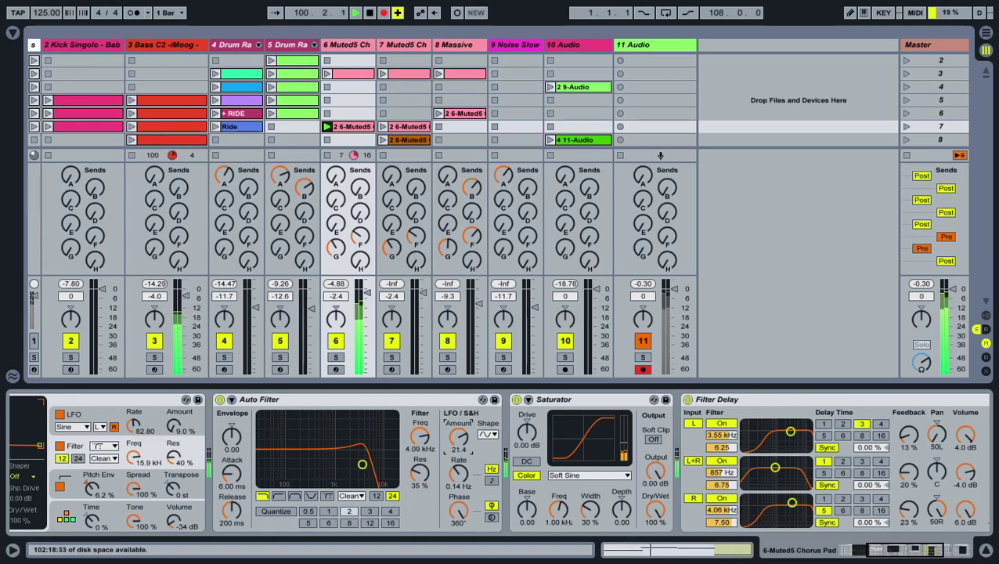
{"action": "left_click_drag", "start_coordinate": [458, 435], "coordinate": [450, 443]}
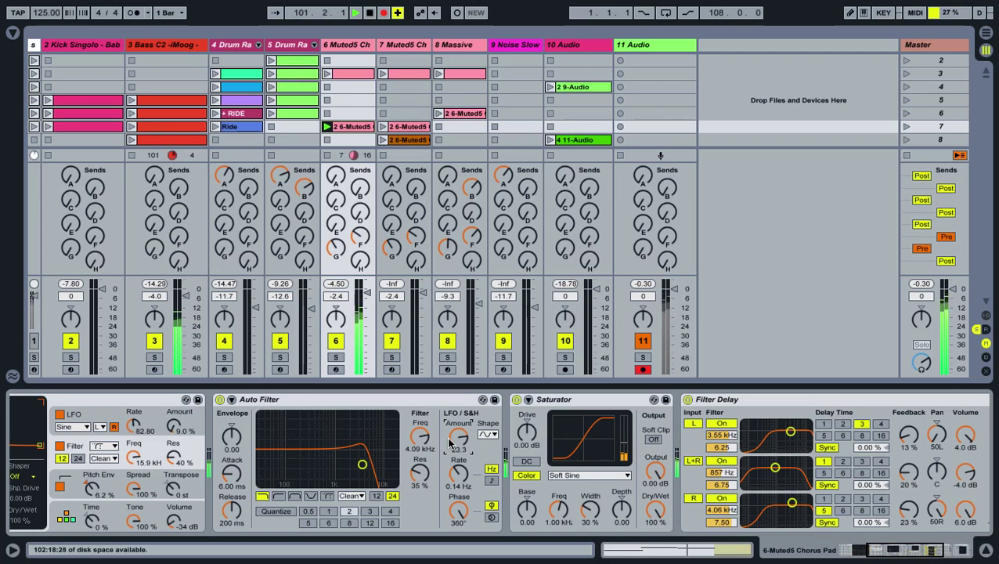
Step: Show track 5's effect devices and list the Audio Effects in the browser
{"action": "key", "text": "ctrl+alt+l"}
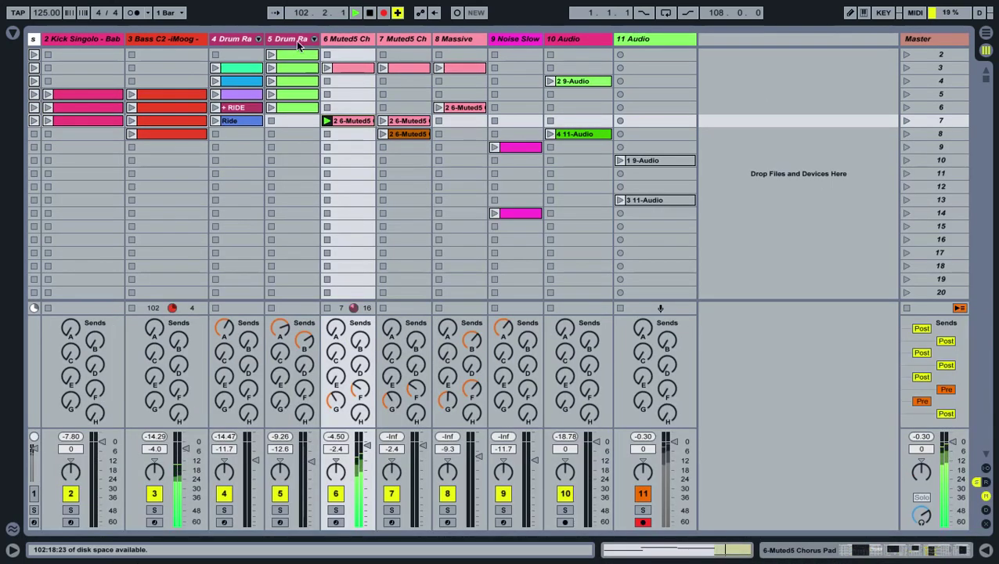
{"action": "double_click", "coordinate": [296, 44]}
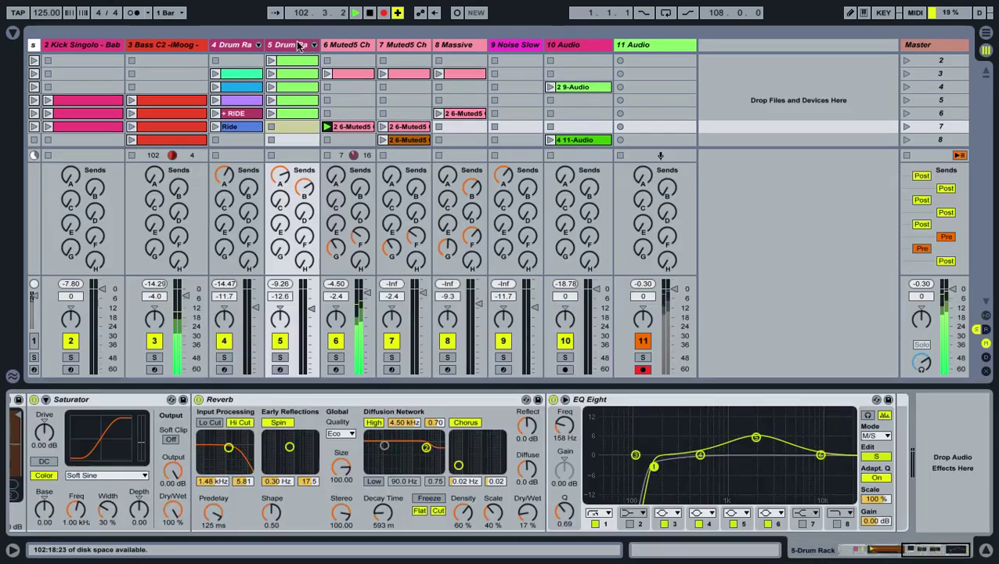
{"action": "left_click", "coordinate": [12, 34]}
{"action": "left_click", "coordinate": [47, 94]}
{"action": "left_click", "coordinate": [49, 110]}
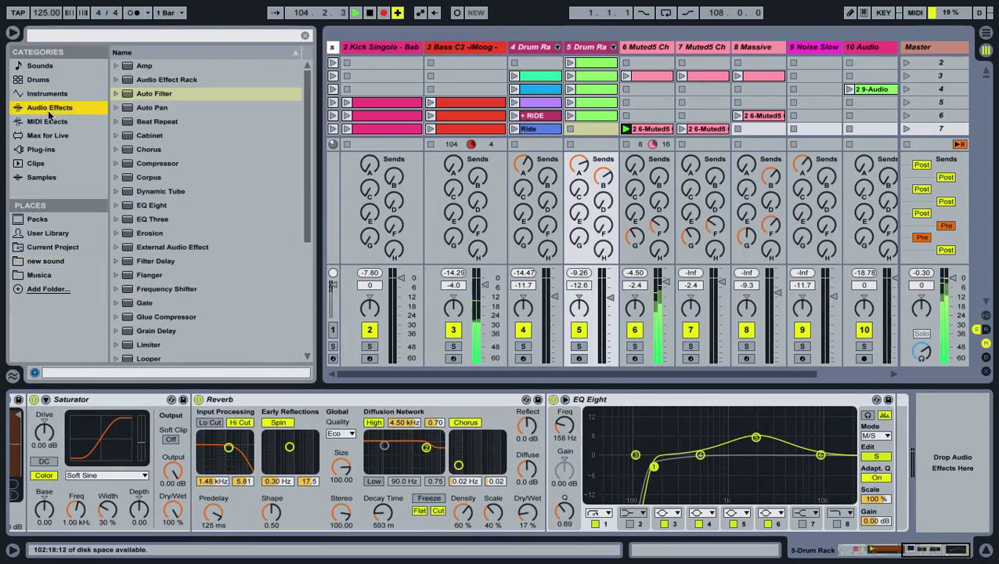
Step: Group the two Drum Rack tracks, 4 and 5, into one group track
{"action": "right_click", "coordinate": [530, 49]}
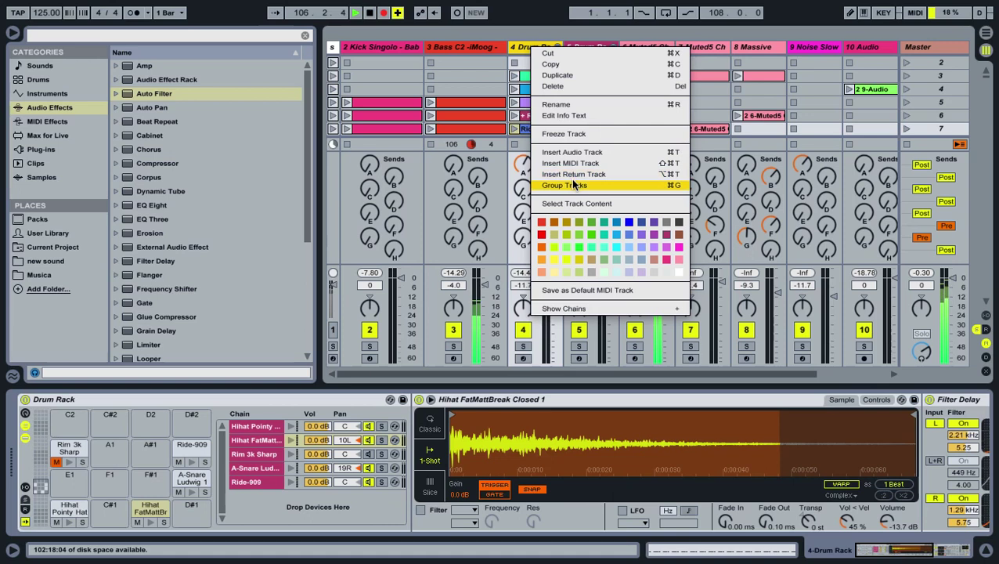
{"action": "key", "text": "Return"}
{"action": "left_click", "coordinate": [626, 49]}
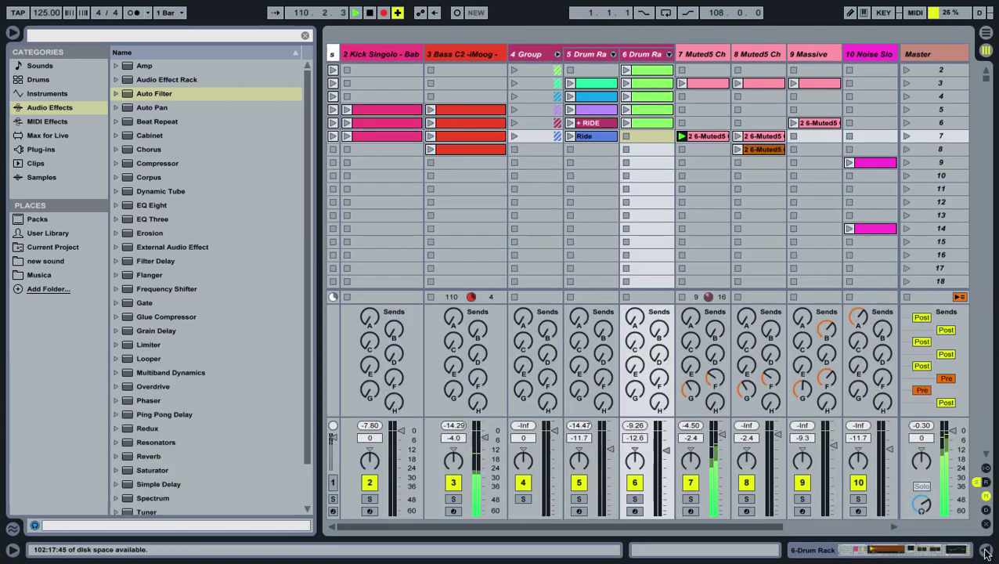
Step: Create an empty MIDI clip on drum track 6 in scene 10
{"action": "left_click", "coordinate": [986, 549]}
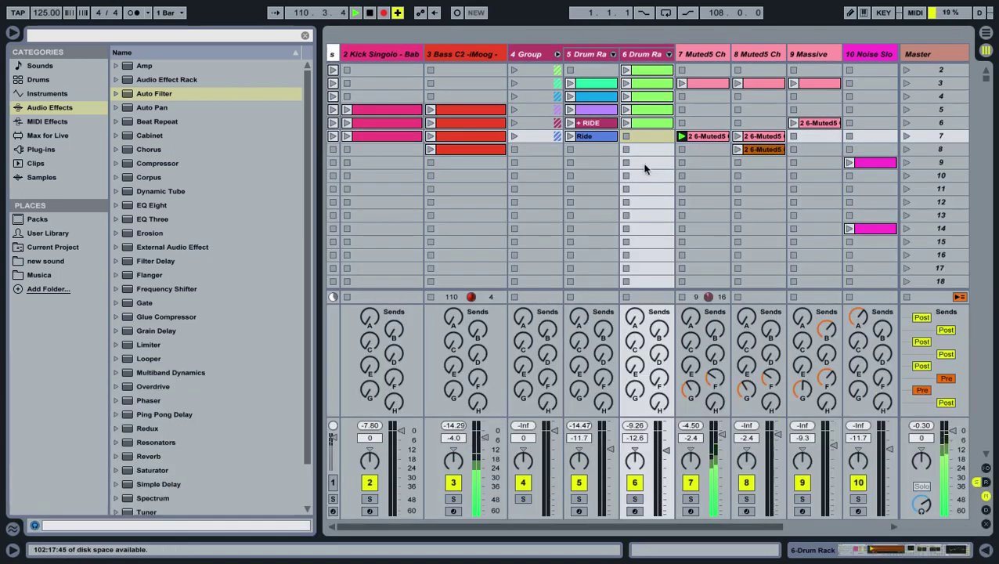
{"action": "double_click", "coordinate": [637, 173]}
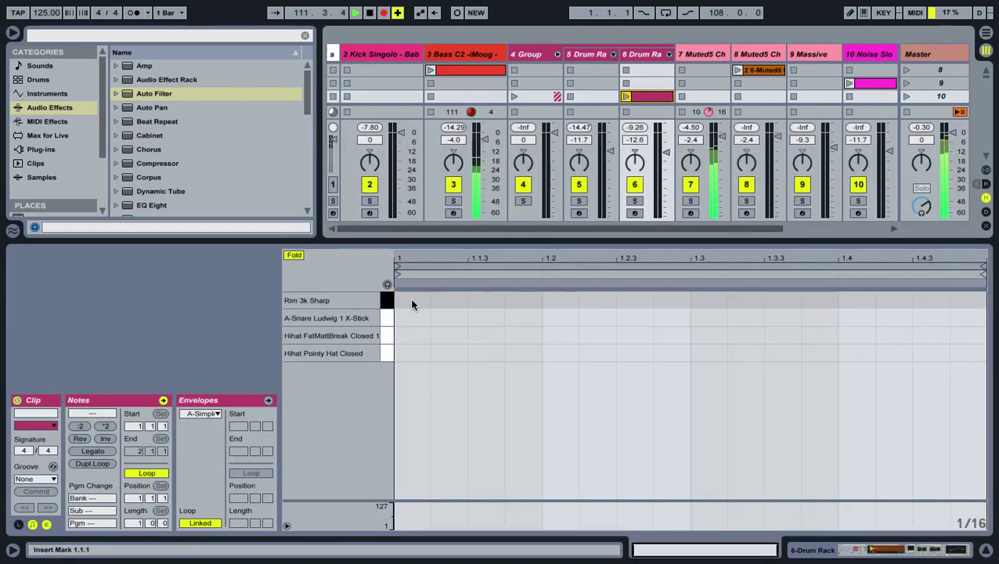
{"action": "scroll", "coordinate": [660, 86], "scroll_direction": "up", "scroll_amount": 3}
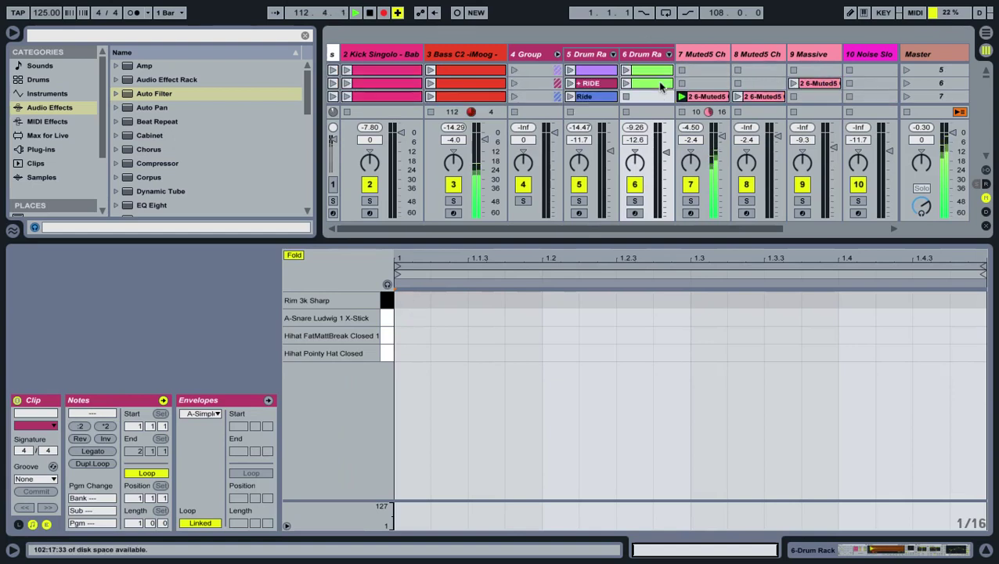
Step: Duplicate track 6's scene 6 clip, placing the copy in scene 10 with a different green clip colour
{"action": "left_click", "coordinate": [660, 83]}
{"action": "key", "text": "ctrl+d"}
{"action": "left_click", "coordinate": [986, 550]}
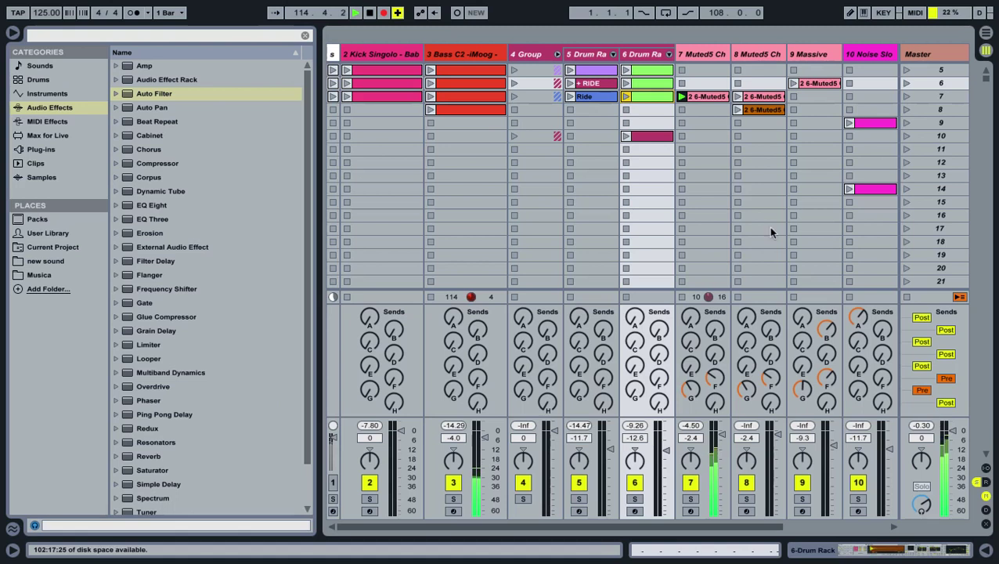
{"action": "left_click_drag", "start_coordinate": [654, 96], "coordinate": [655, 137]}
{"action": "right_click", "coordinate": [655, 136]}
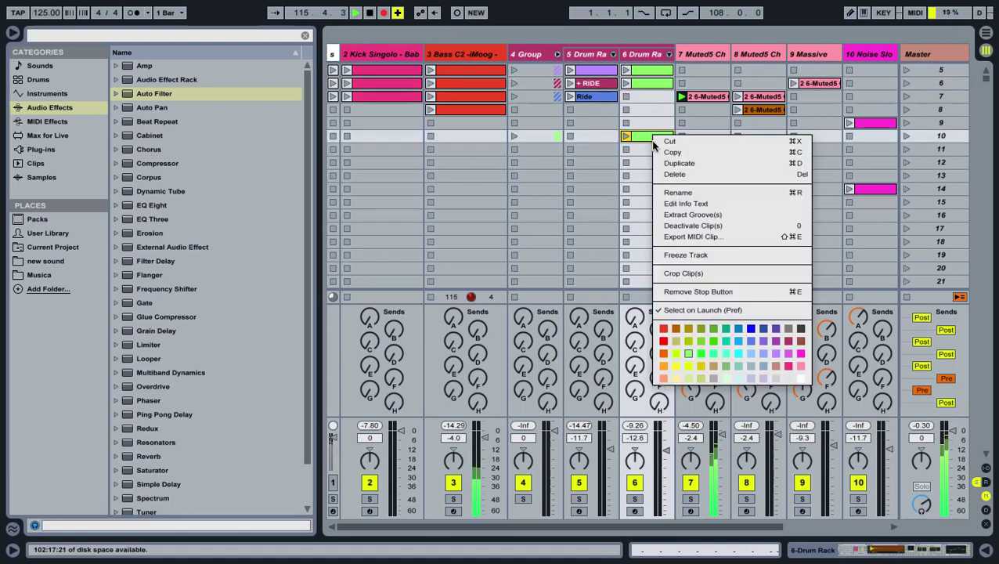
{"action": "left_click", "coordinate": [698, 342]}
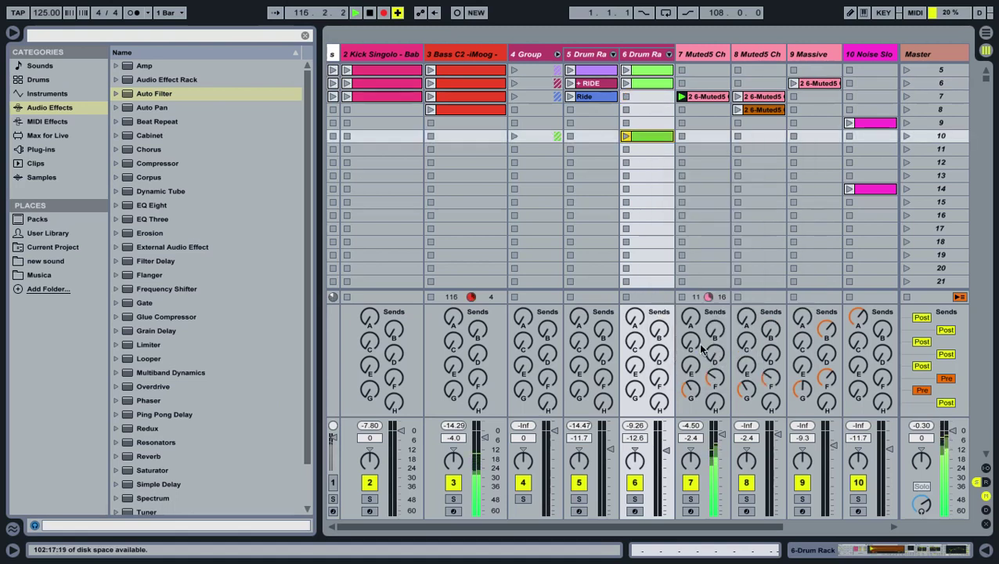
Step: Add a Rim 3k Sharp note at the start of track 6's scene 10 clip with a velocity of 96
{"action": "double_click", "coordinate": [644, 138]}
{"action": "double_click", "coordinate": [398, 300]}
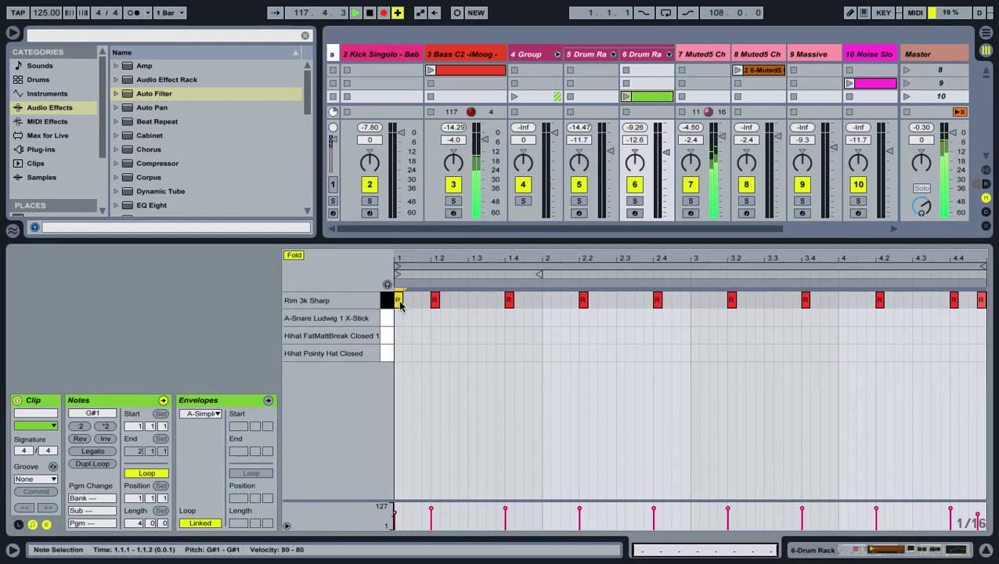
{"action": "left_click_drag", "start_coordinate": [398, 520], "coordinate": [397, 514]}
{"action": "left_click_drag", "start_coordinate": [438, 324], "coordinate": [426, 301]}
{"action": "key", "text": "ctrl+z"}
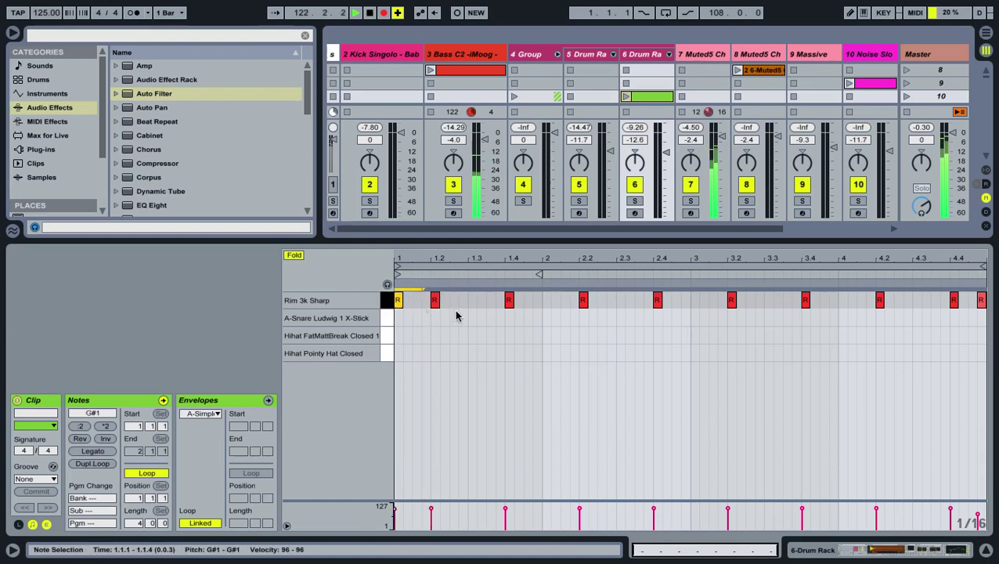
Step: Duplicate the first Rim 3k Sharp note onto every beat through bars 1 and 2
{"action": "left_click", "coordinate": [398, 303]}
{"action": "key", "text": "ctrl+d"}
{"action": "key", "text": "ctrl+d"}
{"action": "key", "text": "ctrl+d"}
{"action": "key", "text": "ctrl+d"}
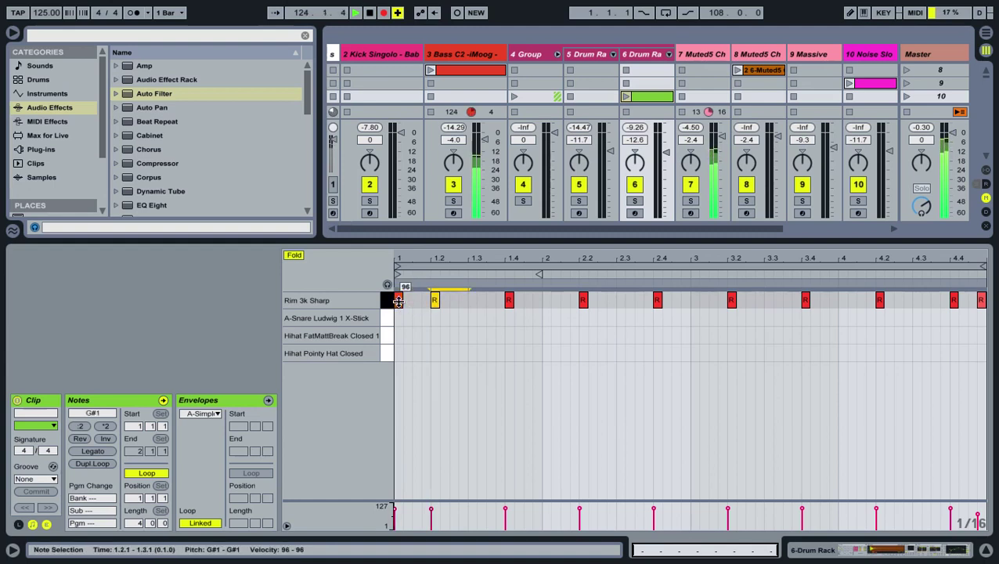
{"action": "key", "text": "ctrl+d"}
{"action": "key", "text": "ctrl+d"}
{"action": "key", "text": "ctrl+d"}
{"action": "key", "text": "ctrl+d"}
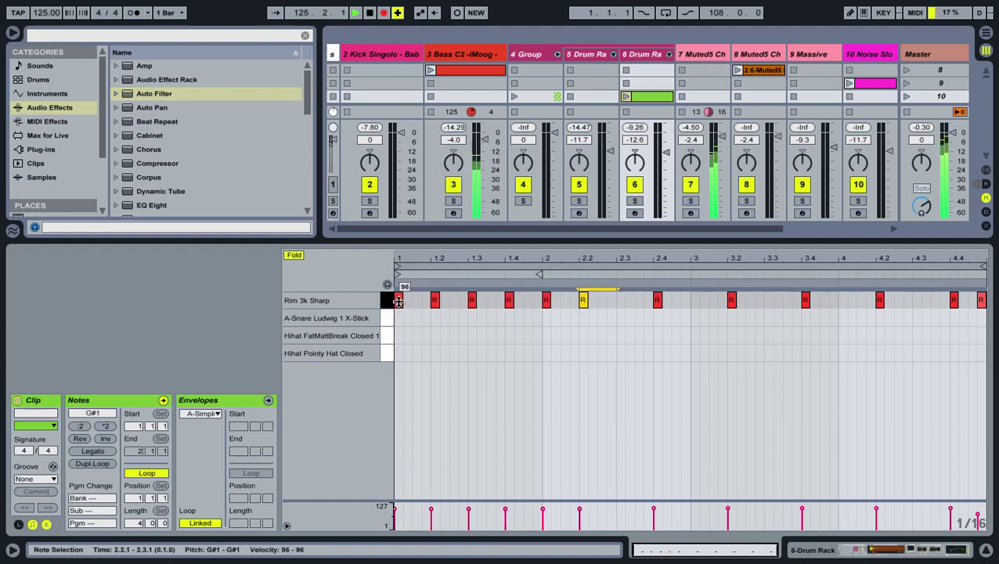
Step: Add a Rim 3k Sharp note at 3.1.3 and repeat it to make an eighth-note roll from bar 3 to 4.1.3
{"action": "double_click", "coordinate": [712, 305]}
{"action": "key", "text": "ctrl+d"}
{"action": "key", "text": "ctrl+d"}
{"action": "key", "text": "ctrl+d"}
{"action": "key", "text": "ctrl+d"}
{"action": "key", "text": "ctrl+d"}
{"action": "key", "text": "ctrl+d"}
{"action": "key", "text": "ctrl+d"}
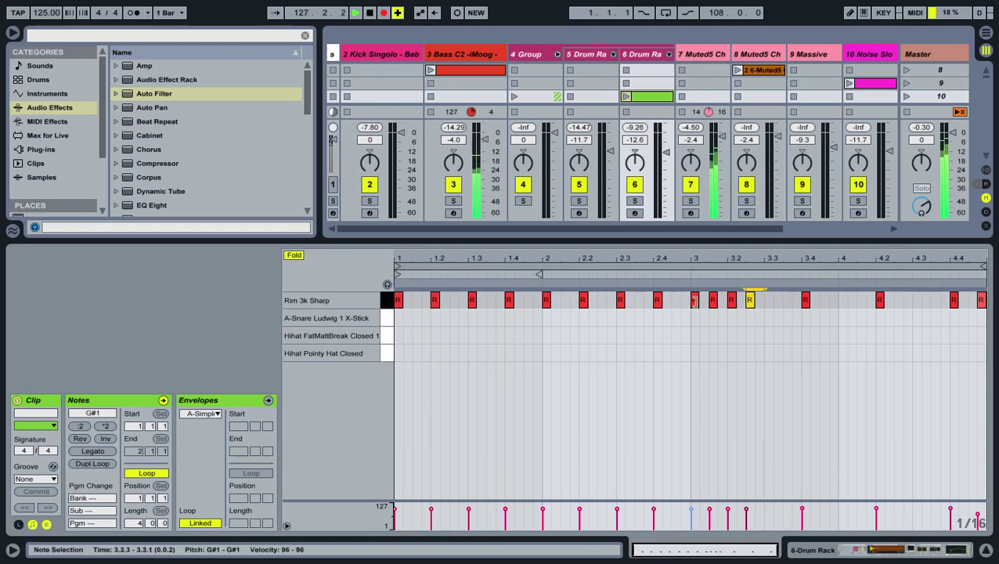
{"action": "key", "text": "ctrl+d"}
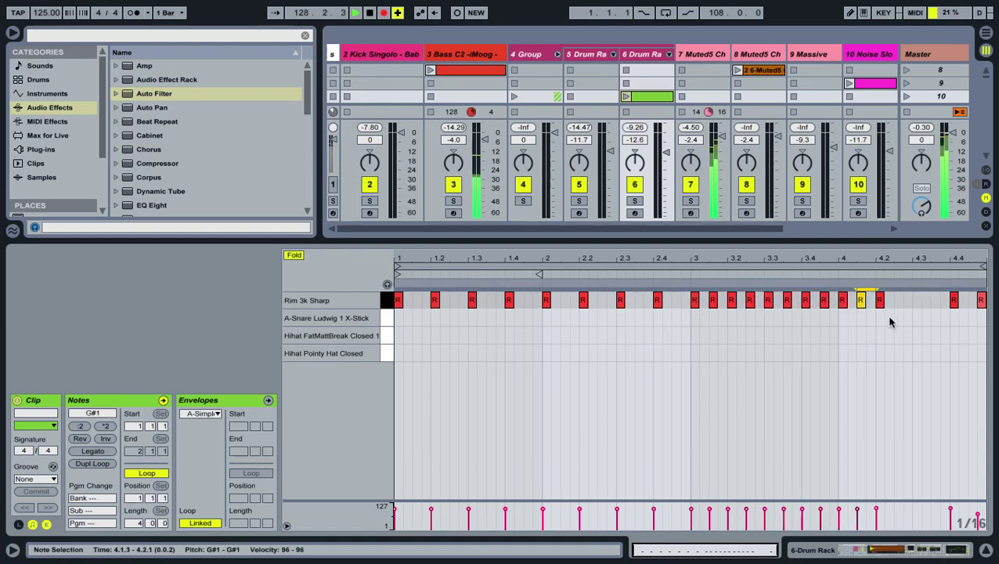
Step: Fill the gaps at the start of bar 4 and duplicate the notes into a sixteenth-note rim roll reaching 4.3
{"action": "left_click_drag", "start_coordinate": [838, 300], "coordinate": [879, 300]}
{"action": "left_click", "coordinate": [869, 300]}
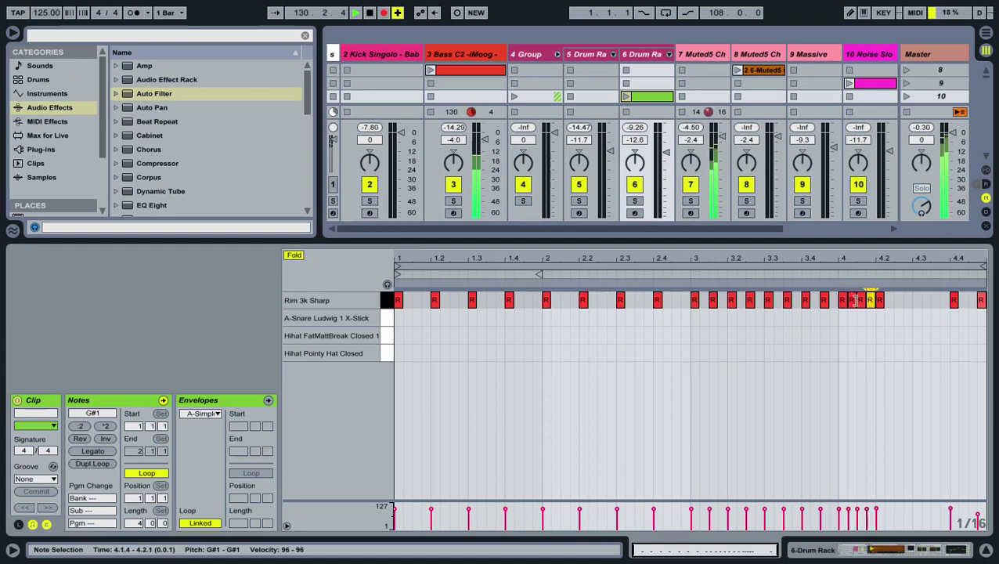
{"action": "key", "text": "ctrl+d"}
{"action": "key", "text": "ctrl+d"}
{"action": "key", "text": "ctrl+d"}
{"action": "key", "text": "ctrl+d"}
{"action": "key", "text": "ctrl+d"}
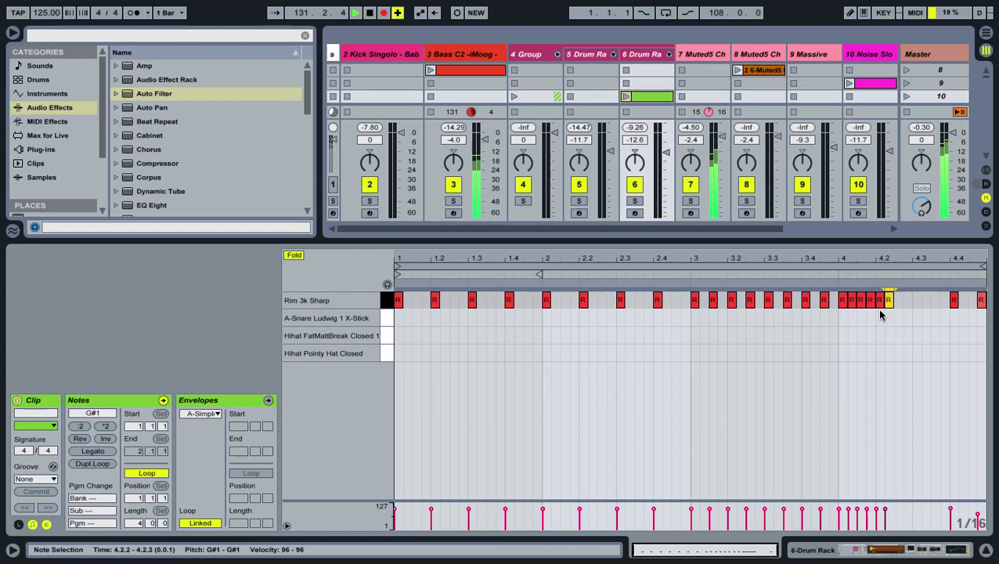
{"action": "key", "text": "ctrl+d"}
{"action": "key", "text": "ctrl+d"}
{"action": "key", "text": "ctrl+d"}
{"action": "key", "text": "ctrl+d"}
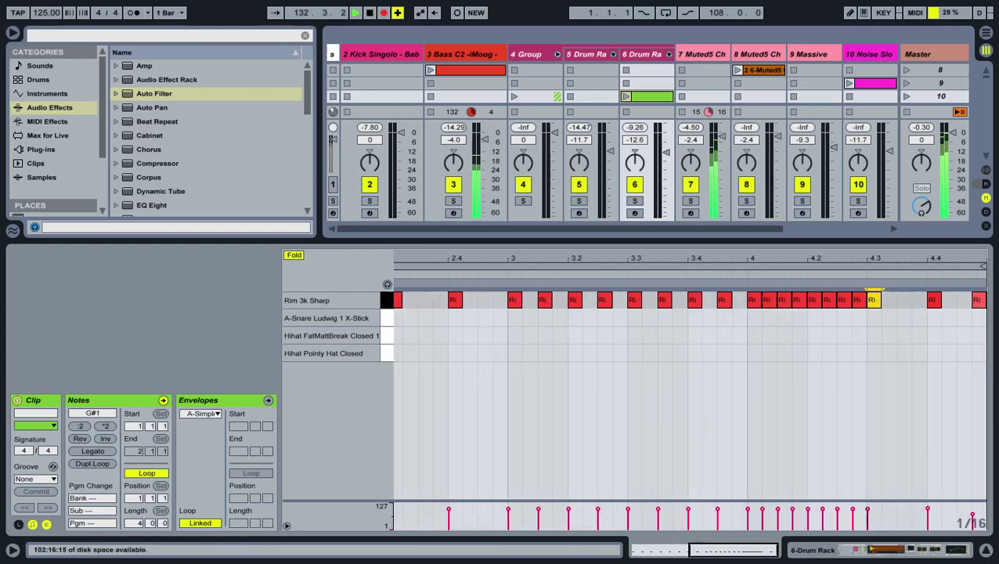
Step: Shorten the Rim 3k Sharp note at 4.4 and duplicate it as thirty-second notes to the end of the clip
{"action": "left_click_drag", "start_coordinate": [985, 261], "coordinate": [985, 263]}
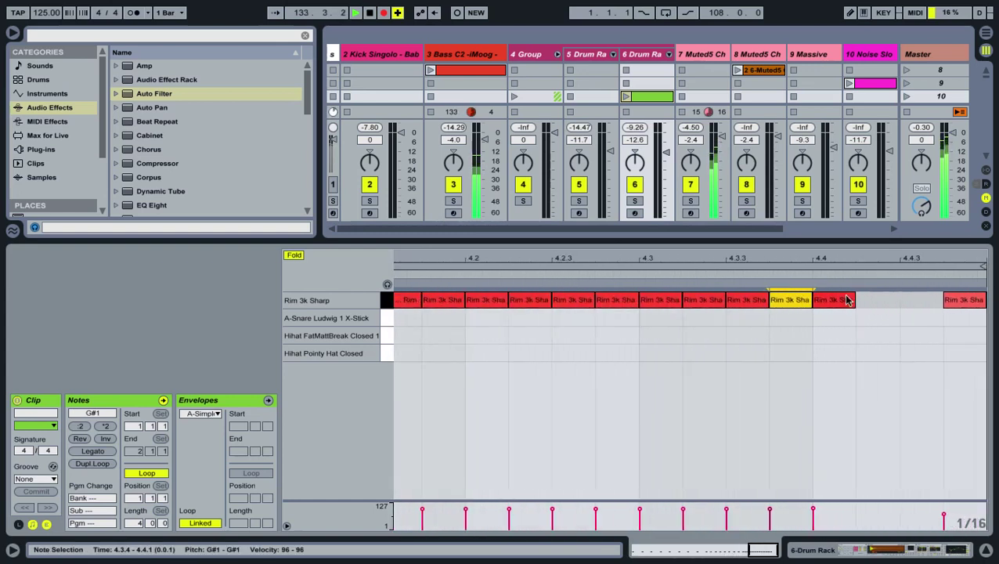
{"action": "mouse_move", "coordinate": [853, 300]}
{"action": "left_mouse_down"}
{"action": "mouse_move", "coordinate": [822, 303]}
{"action": "mouse_move", "coordinate": [838, 306]}
{"action": "left_mouse_up"}
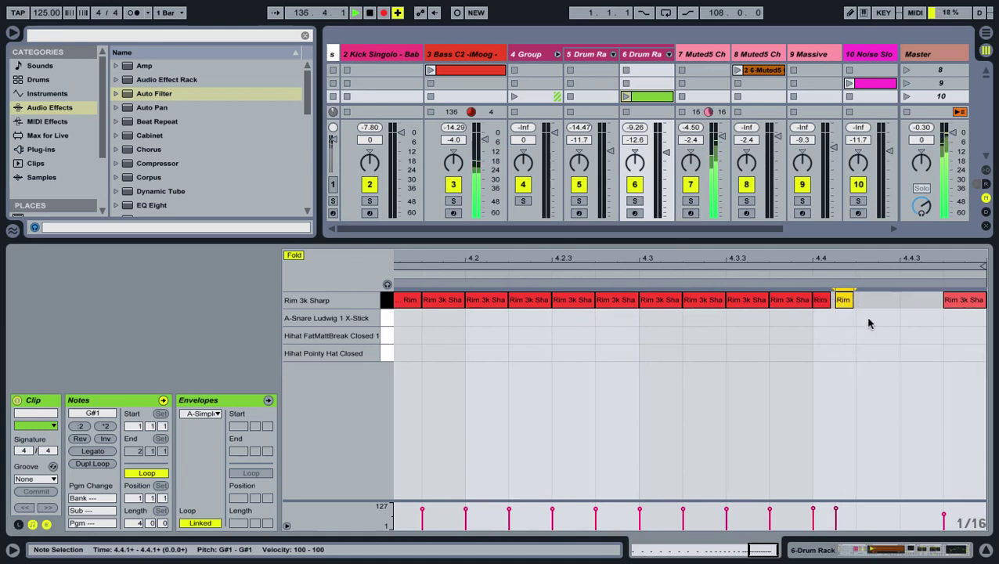
{"action": "mouse_move", "coordinate": [854, 325]}
{"action": "left_mouse_down"}
{"action": "mouse_move", "coordinate": [828, 285]}
{"action": "mouse_move", "coordinate": [866, 310]}
{"action": "left_mouse_up"}
{"action": "key", "text": "ctrl+d"}
{"action": "key", "text": "Right"}
{"action": "key", "text": "Right"}
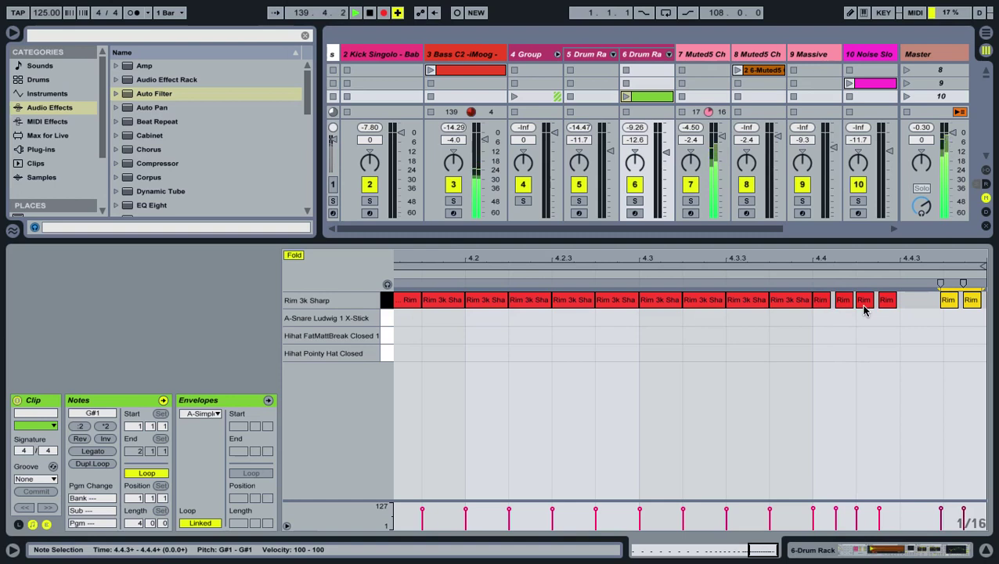
{"action": "key", "text": "Left"}
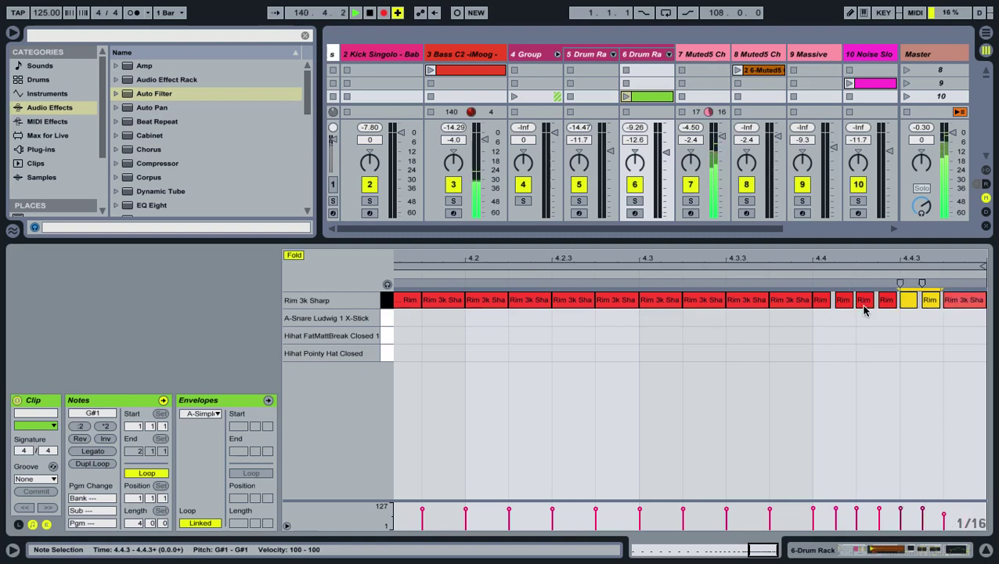
{"action": "key", "text": "Right"}
{"action": "key", "text": "Right"}
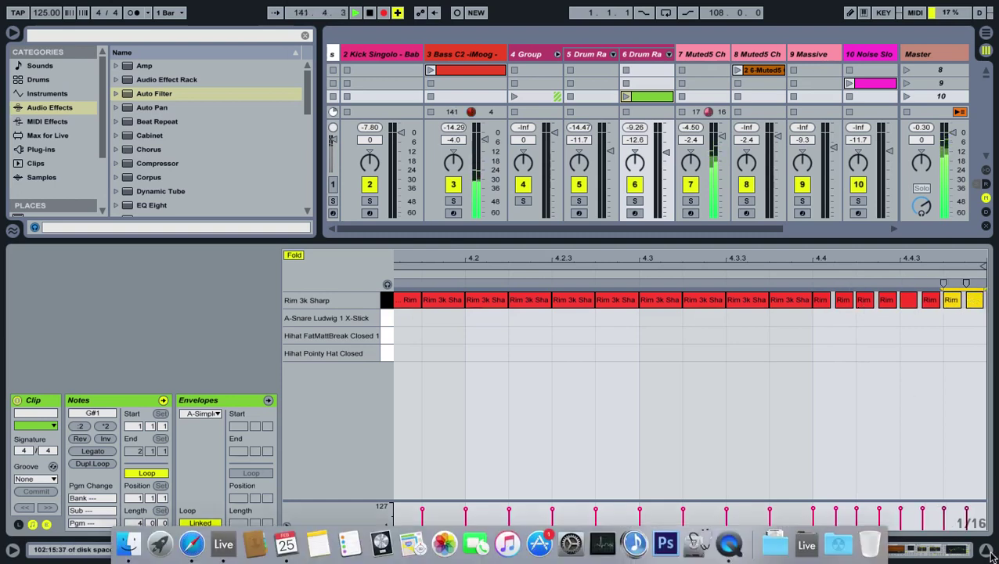
Step: Load an Auto Filter onto the drum group track 4
{"action": "left_click", "coordinate": [986, 550]}
{"action": "scroll", "coordinate": [559, 258], "scroll_direction": "up", "scroll_amount": 5}
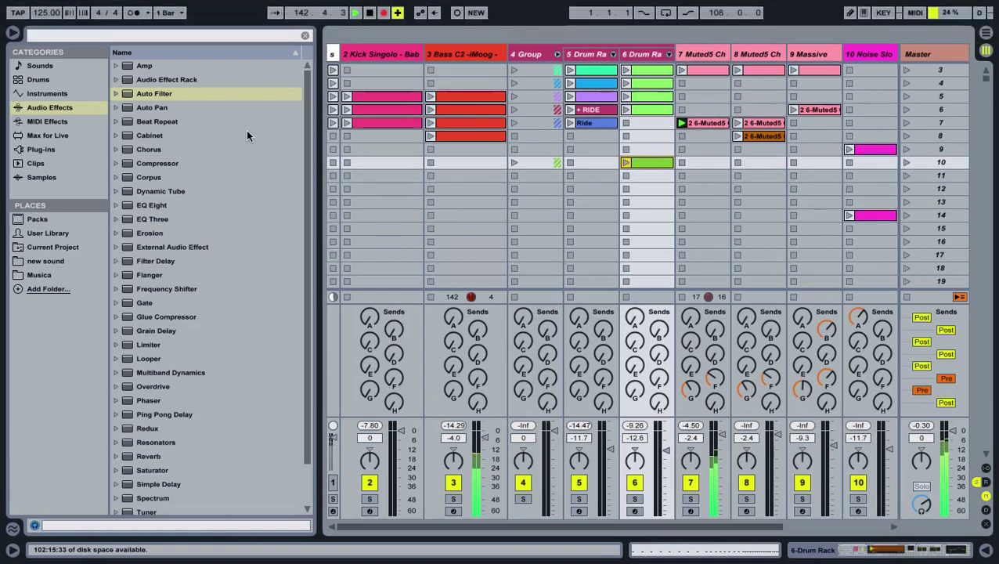
{"action": "key", "text": "super+alt+l"}
{"action": "left_click", "coordinate": [525, 47]}
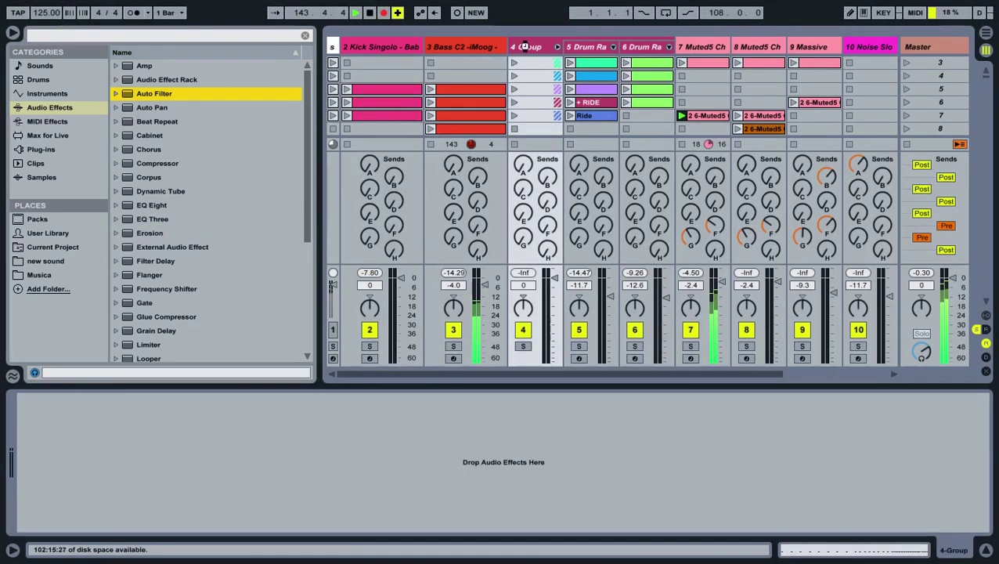
{"action": "key", "text": "Return"}
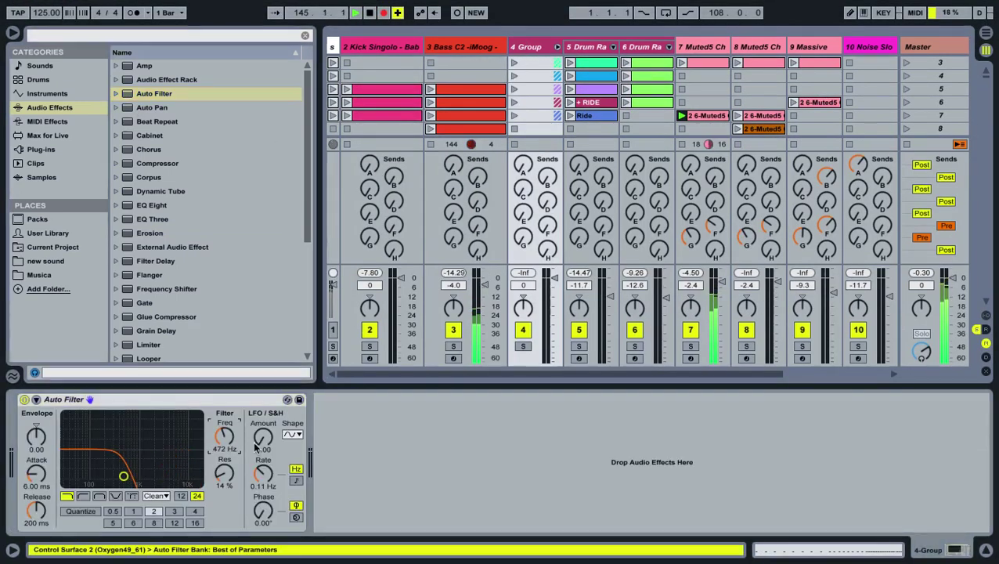
Step: Launch the drum group's scene 6 clips and open its Auto Filter to about 5.62 kHz with 25% resonance
{"action": "left_click", "coordinate": [13, 33]}
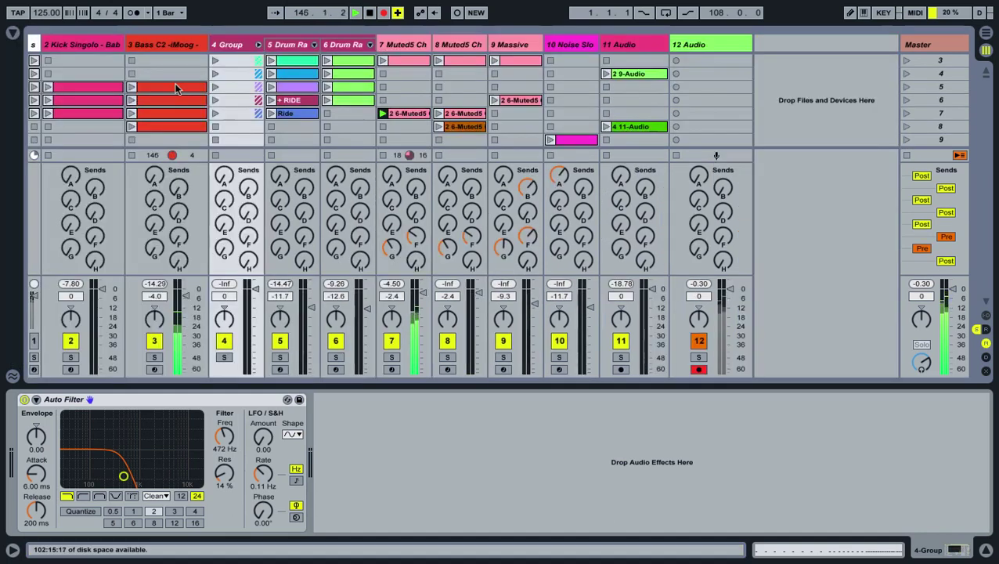
{"action": "left_click", "coordinate": [216, 99]}
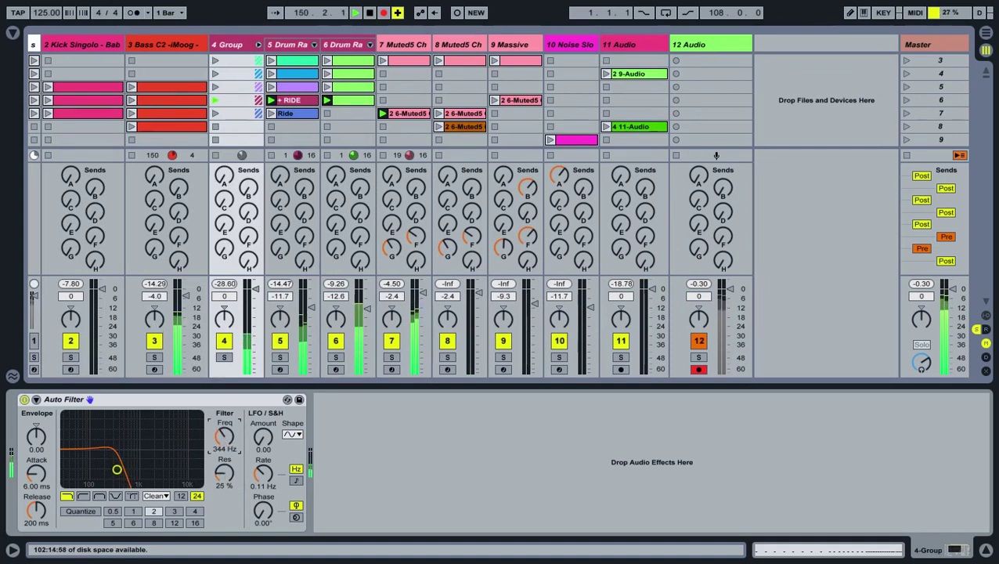
{"action": "left_click_drag", "start_coordinate": [122, 469], "coordinate": [130, 470]}
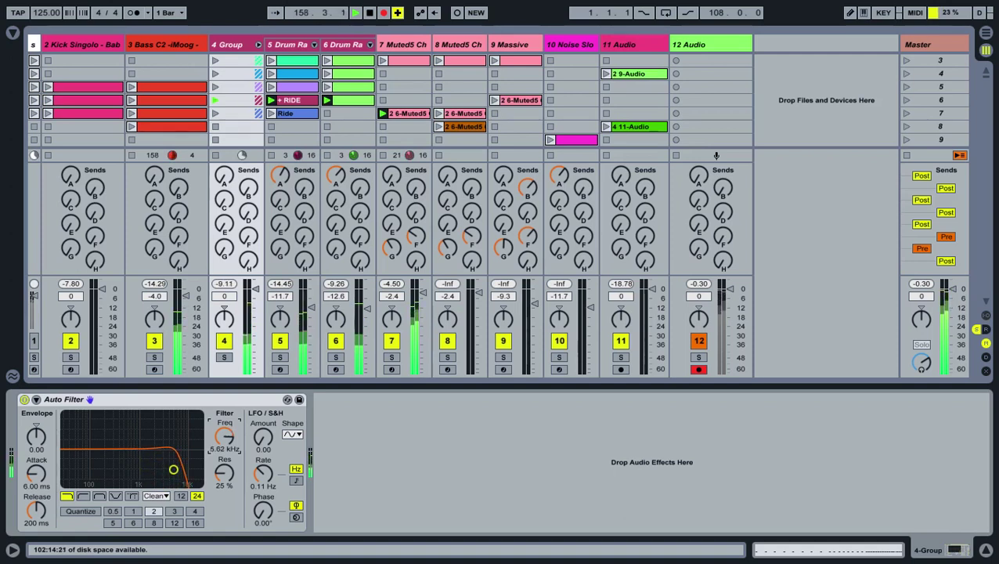
{"action": "key", "text": "ctrl+alt+l"}
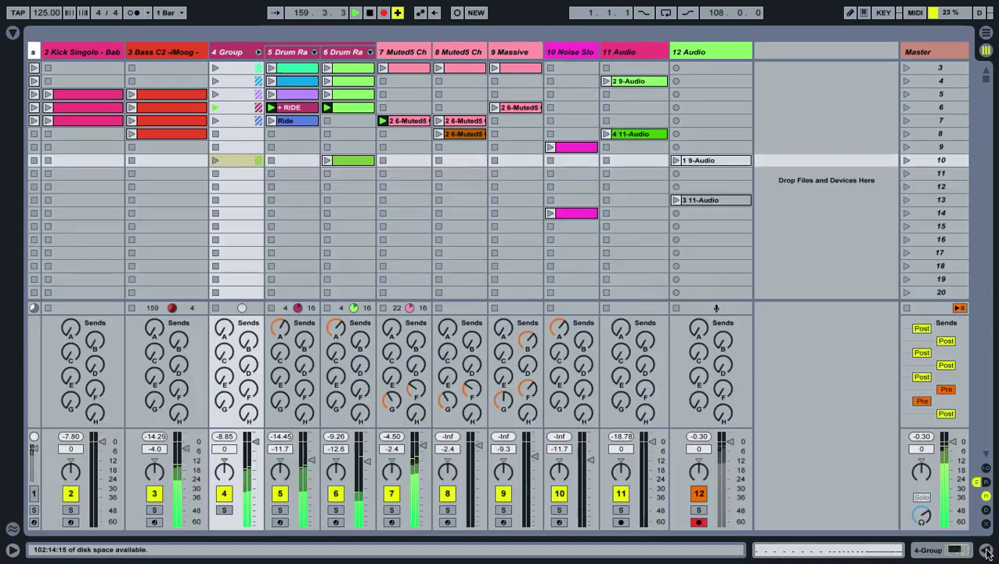
{"action": "scroll", "coordinate": [294, 224], "scroll_direction": "up", "scroll_amount": 2}
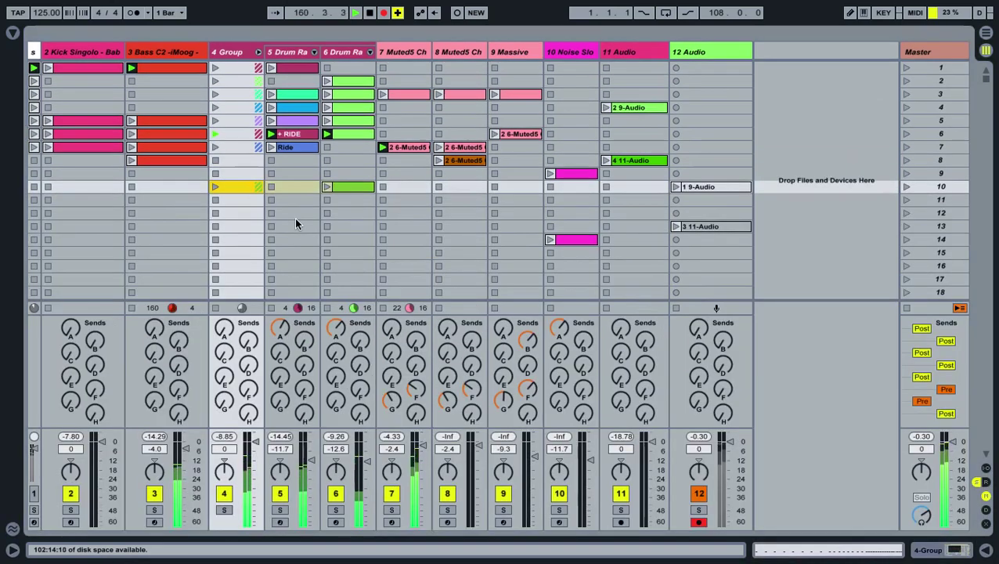
Step: Raise the frequency of the drum group's Auto Filter further
{"action": "double_click", "coordinate": [243, 53]}
{"action": "left_click_drag", "start_coordinate": [226, 450], "coordinate": [226, 425]}
{"action": "key", "text": "super+alt+l"}
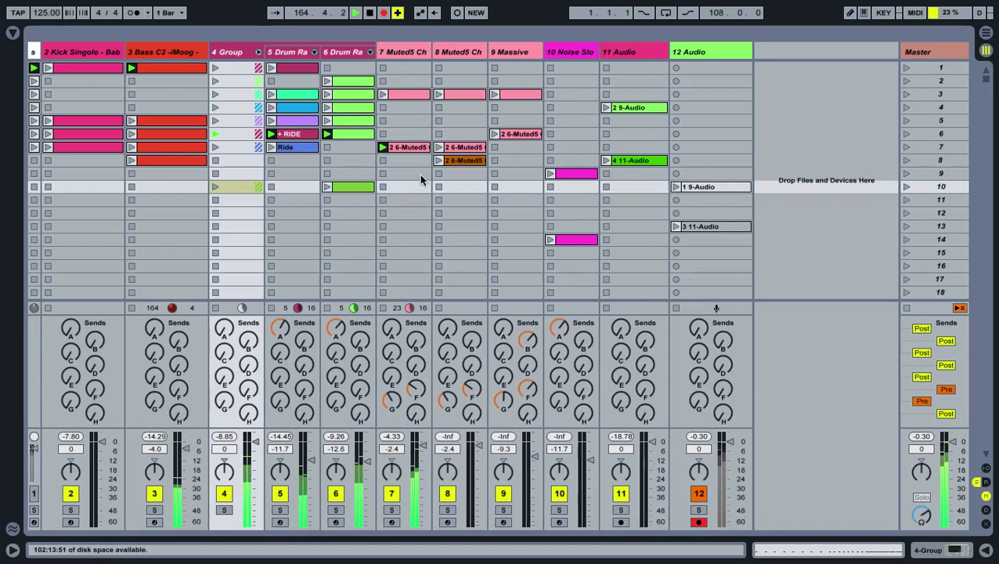
Step: Move track 7's playing clip down to scene 9 and track 8's orange clip up to scene 6
{"action": "left_click_drag", "start_coordinate": [411, 145], "coordinate": [415, 162]}
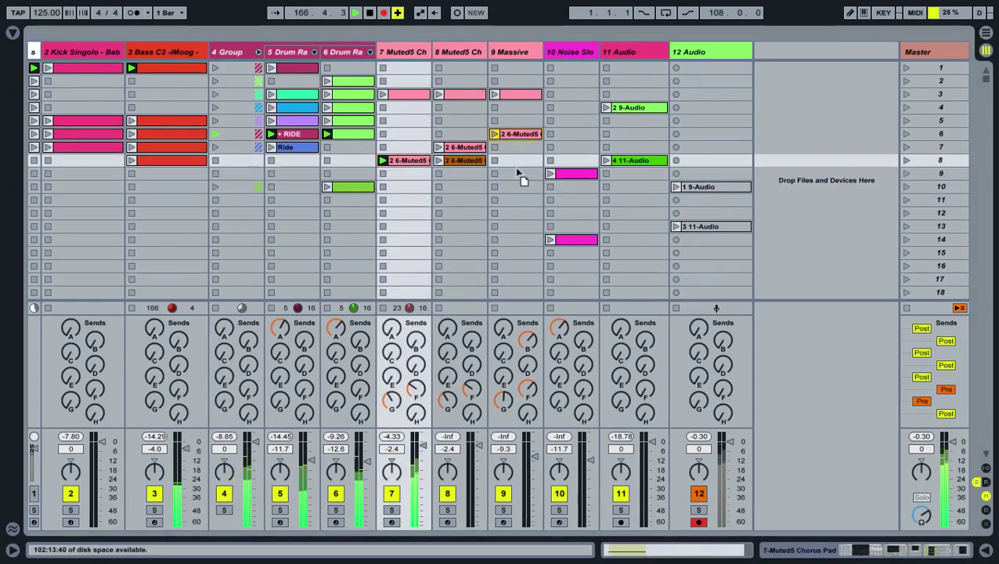
{"action": "key", "text": "Right"}
{"action": "key", "text": "Right"}
{"action": "key", "text": "Down"}
{"action": "left_click_drag", "start_coordinate": [401, 166], "coordinate": [455, 133]}
Step: Move track 11's 9-Audio clip to scene 9 and the Massive and upper Noise clips to scene 11
{"action": "left_click_drag", "start_coordinate": [629, 113], "coordinate": [631, 178]}
{"action": "left_click_drag", "start_coordinate": [520, 179], "coordinate": [520, 200]}
{"action": "left_click", "coordinate": [566, 195]}
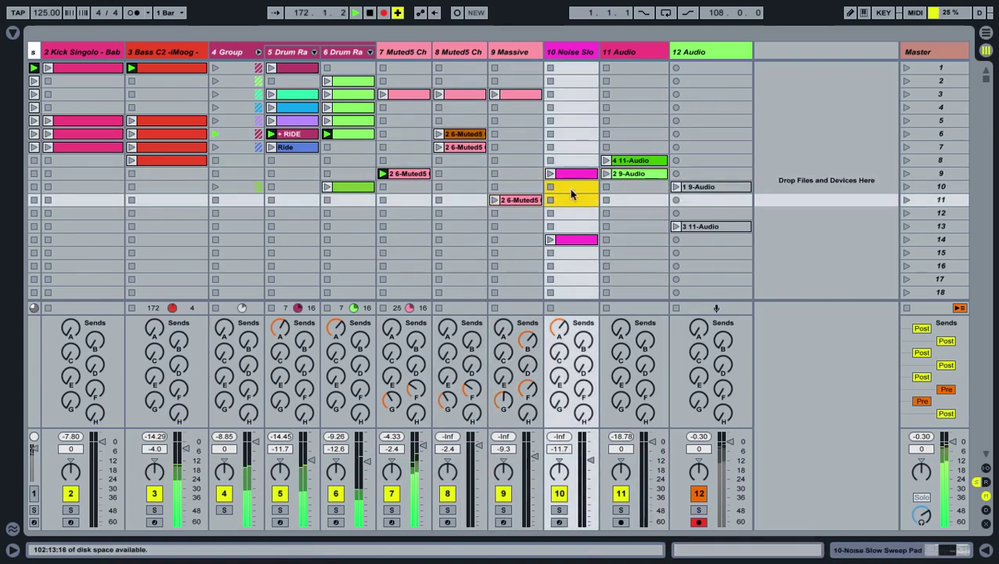
{"action": "left_click_drag", "start_coordinate": [569, 172], "coordinate": [569, 198]}
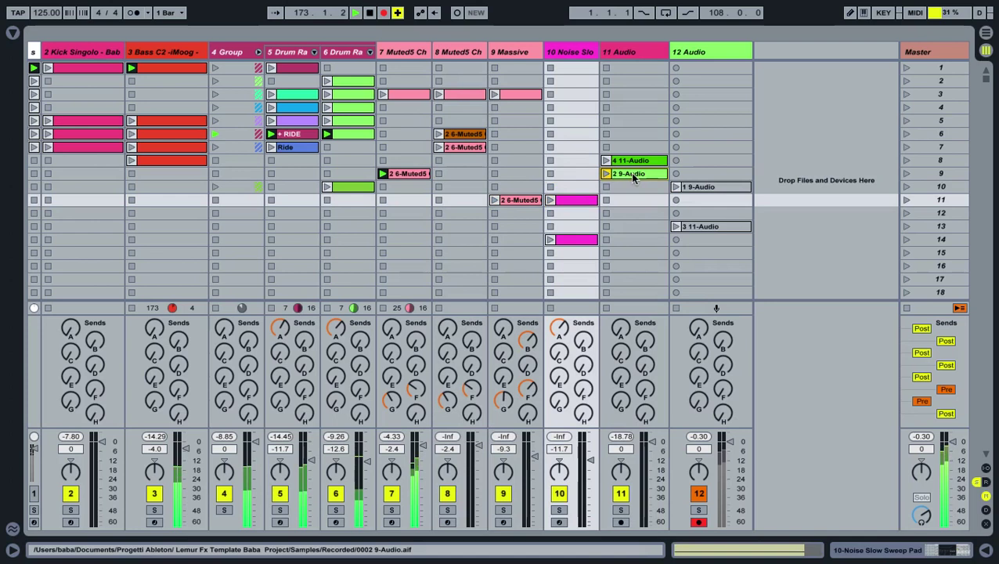
Step: Replace track 7's clip in scene 9 with a copy of track 8's orange clip, keeping track 7's in scene 8, and launch scene 9
{"action": "left_click", "coordinate": [630, 172]}
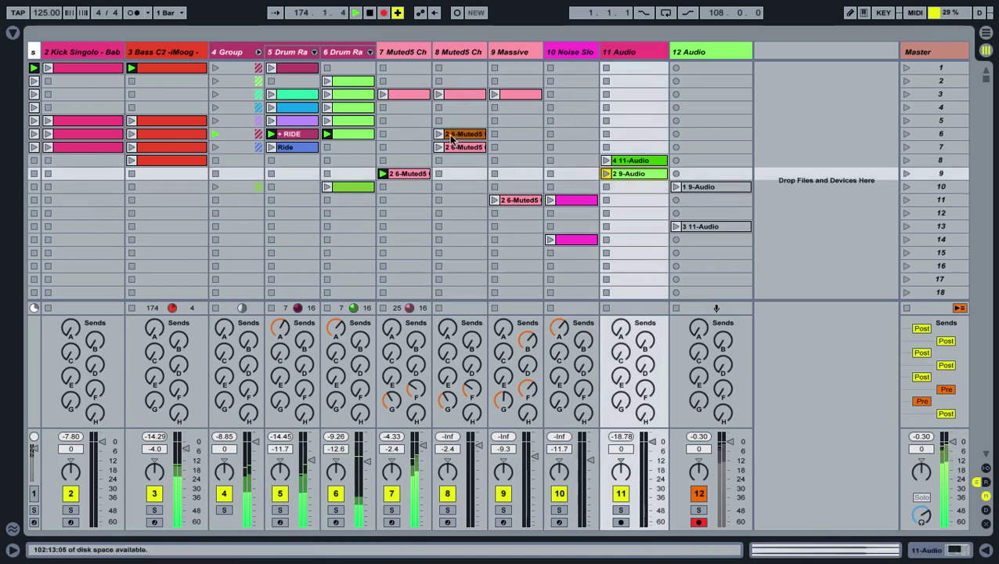
{"action": "left_click_drag", "start_coordinate": [452, 138], "coordinate": [408, 162]}
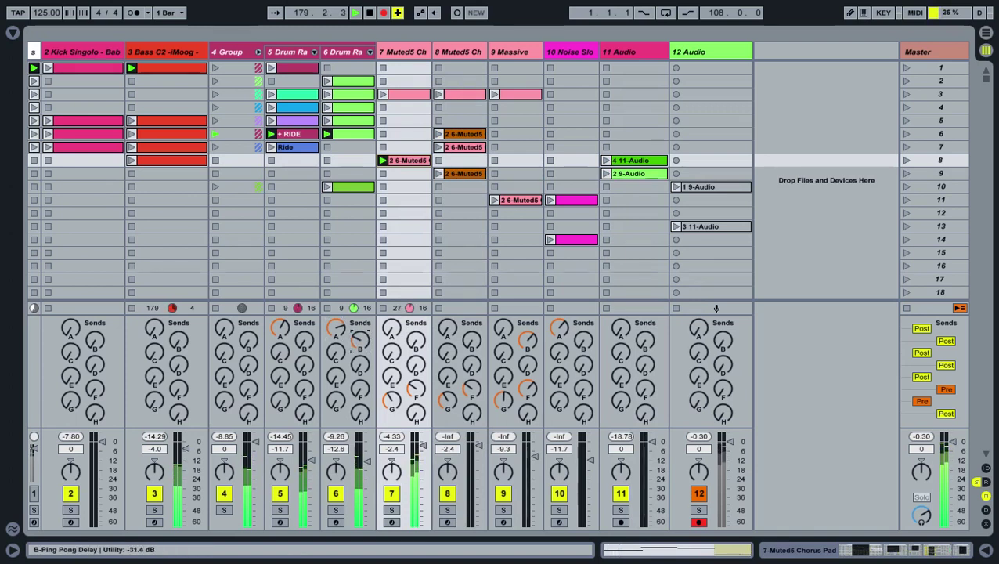
{"action": "left_click", "coordinate": [906, 175]}
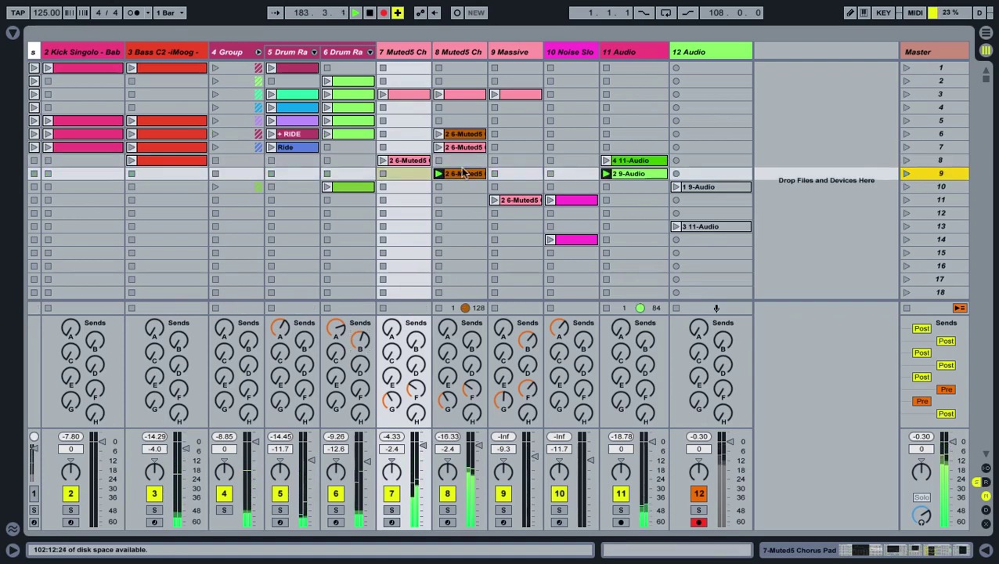
Step: Move track 6's drum clip from scene 10 to scene 9 and play it briefly while adjusting the drum group's Auto Filter
{"action": "left_click_drag", "start_coordinate": [327, 188], "coordinate": [323, 180]}
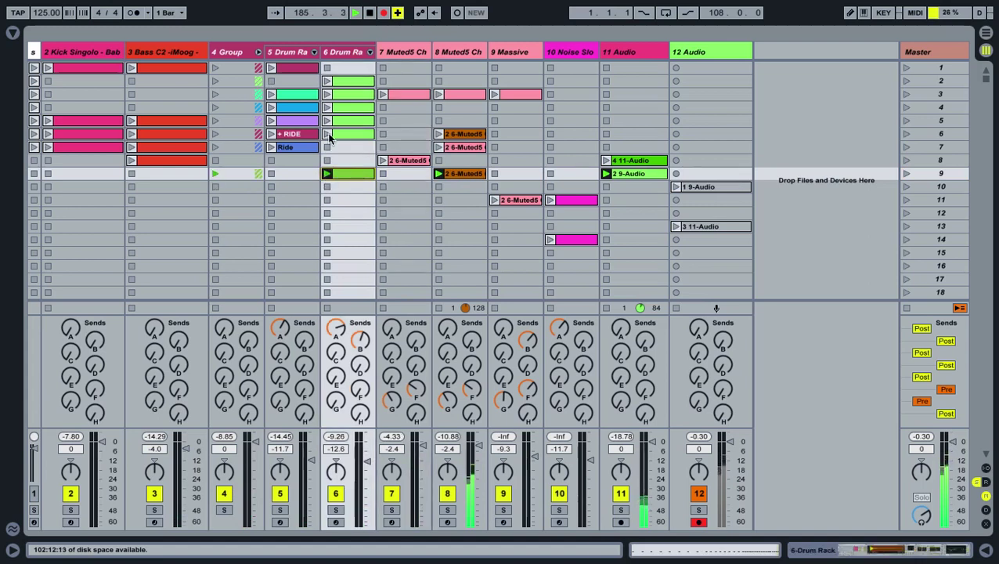
{"action": "double_click", "coordinate": [239, 53]}
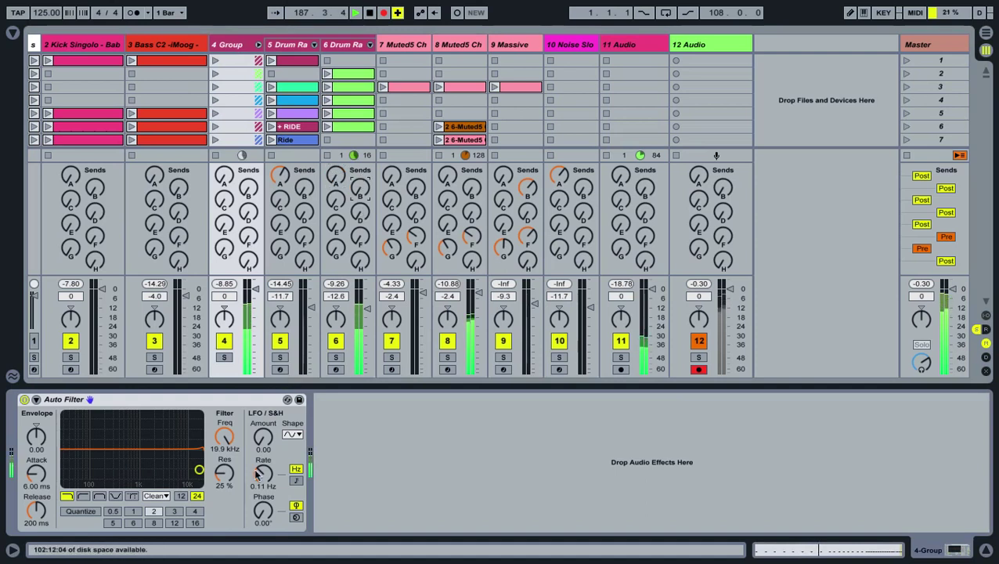
{"action": "mouse_move", "coordinate": [199, 470]}
{"action": "left_mouse_down"}
{"action": "mouse_move", "coordinate": [127, 470]}
{"action": "mouse_move", "coordinate": [181, 469]}
{"action": "left_mouse_up"}
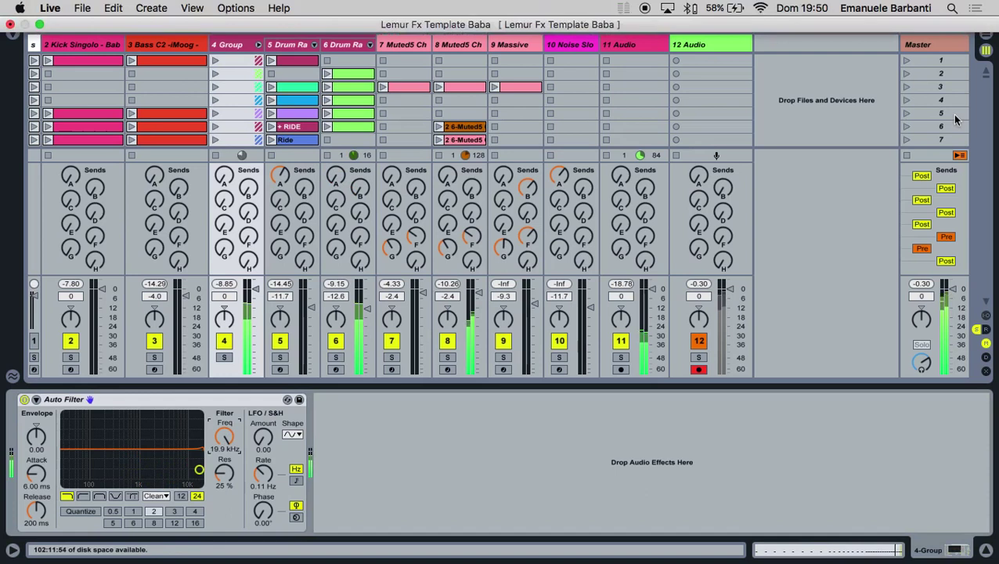
{"action": "left_click", "coordinate": [986, 550]}
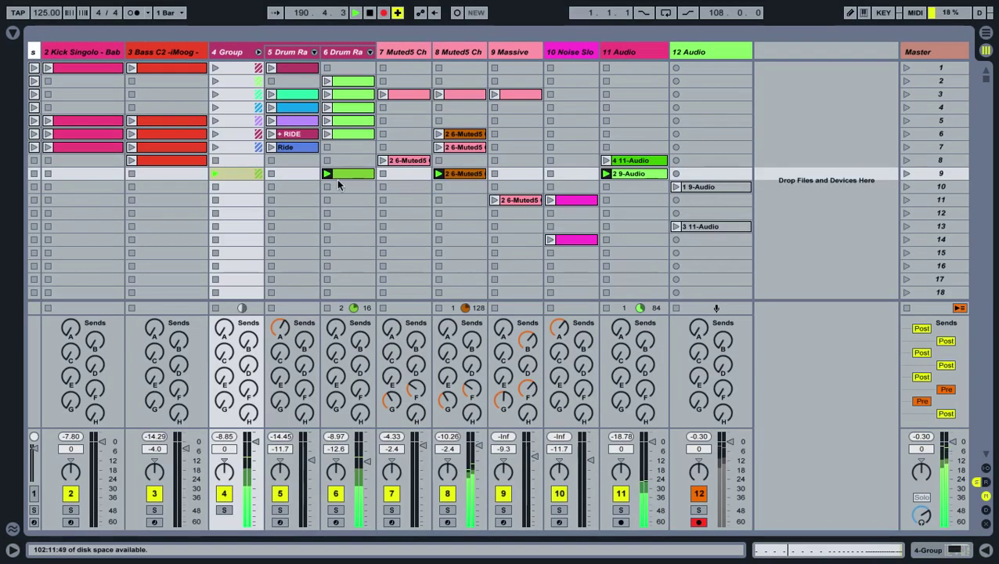
{"action": "left_click", "coordinate": [328, 186]}
Step: Check track 8's orange clip in scene 6 and move track 9's Massive clip from scene 3 down to scene 6
{"action": "double_click", "coordinate": [459, 135]}
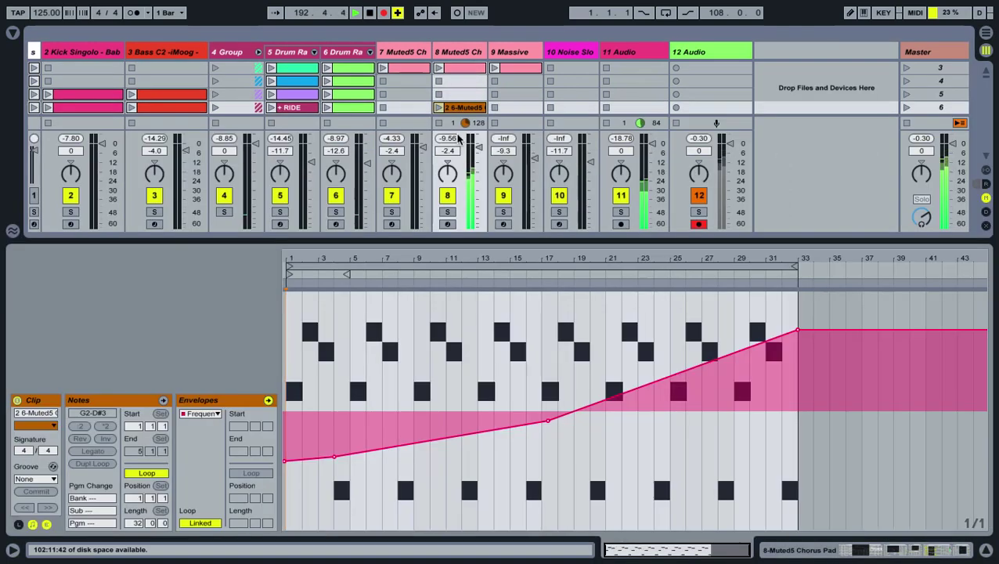
{"action": "left_click", "coordinate": [986, 551]}
{"action": "left_click_drag", "start_coordinate": [527, 73], "coordinate": [524, 107]}
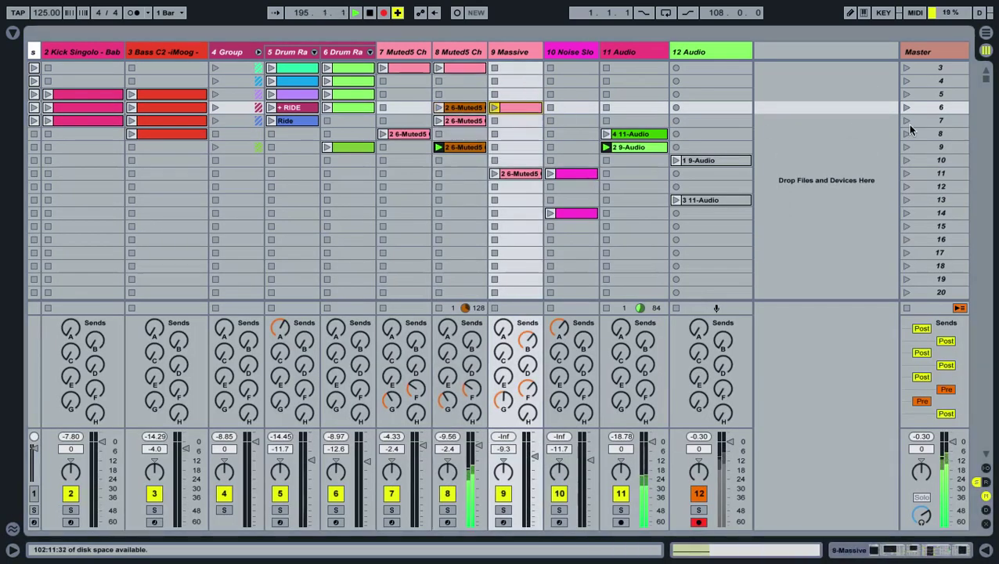
{"action": "left_click", "coordinate": [650, 147]}
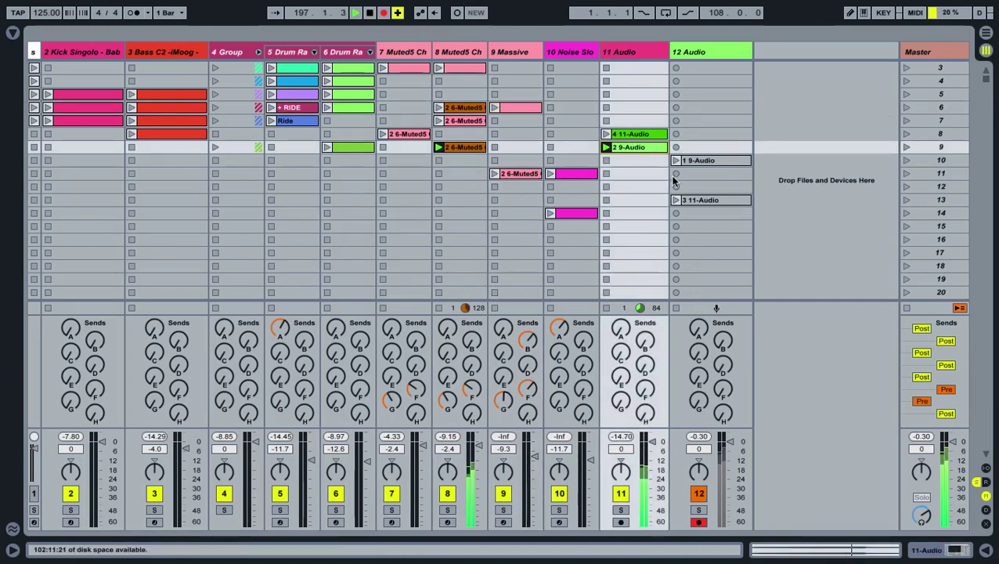
Step: Reset send A on track 5 to its default and launch scene 6
{"action": "left_click", "coordinate": [281, 332]}
{"action": "key", "text": "Delete"}
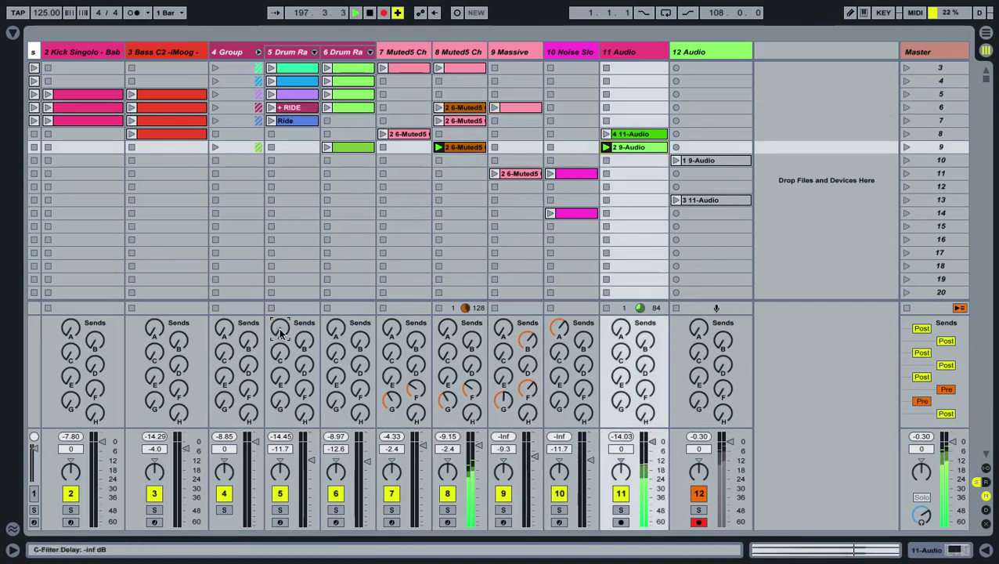
{"action": "left_click", "coordinate": [907, 110]}
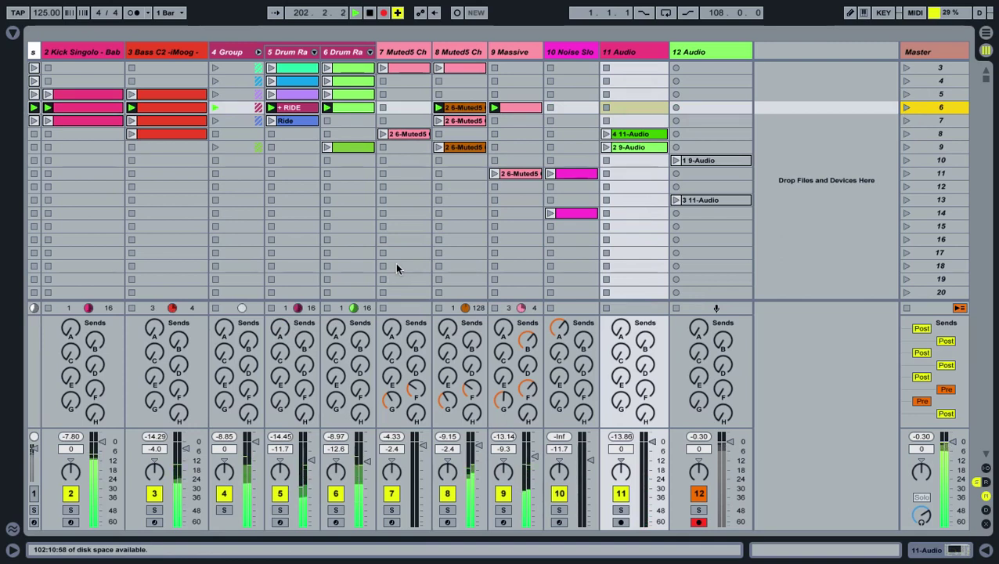
Step: Stop the Massive track's clip, end the recording and switch to the Arrangement View
{"action": "left_click", "coordinate": [501, 121]}
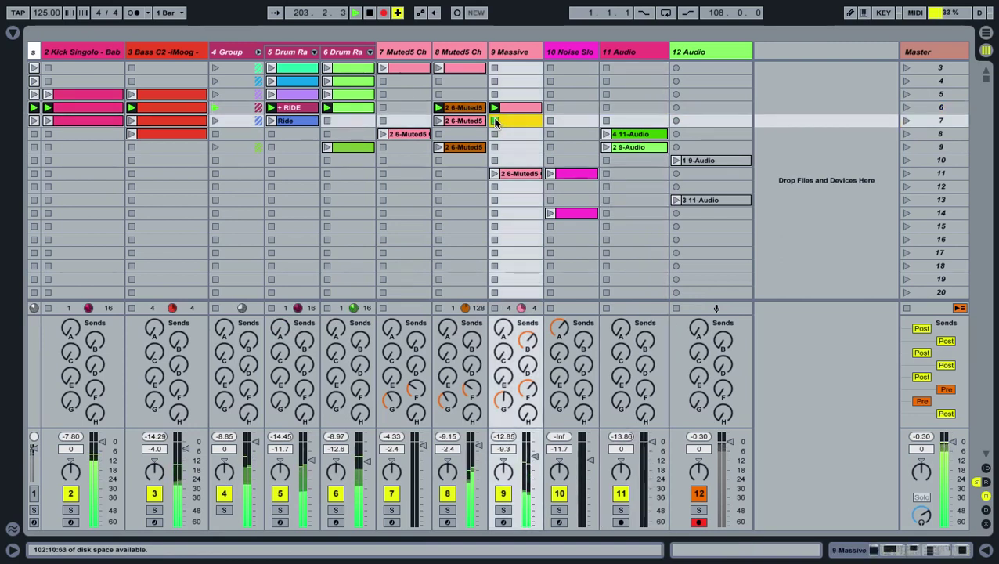
{"action": "key", "text": "space"}
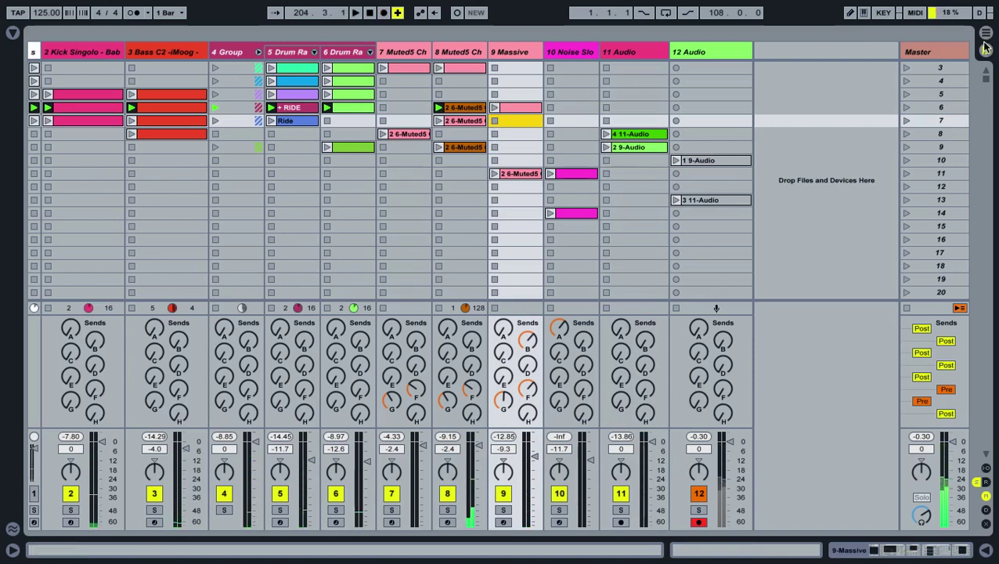
{"action": "left_click", "coordinate": [986, 35]}
{"action": "left_click_drag", "start_coordinate": [279, 85], "coordinate": [897, 63]}
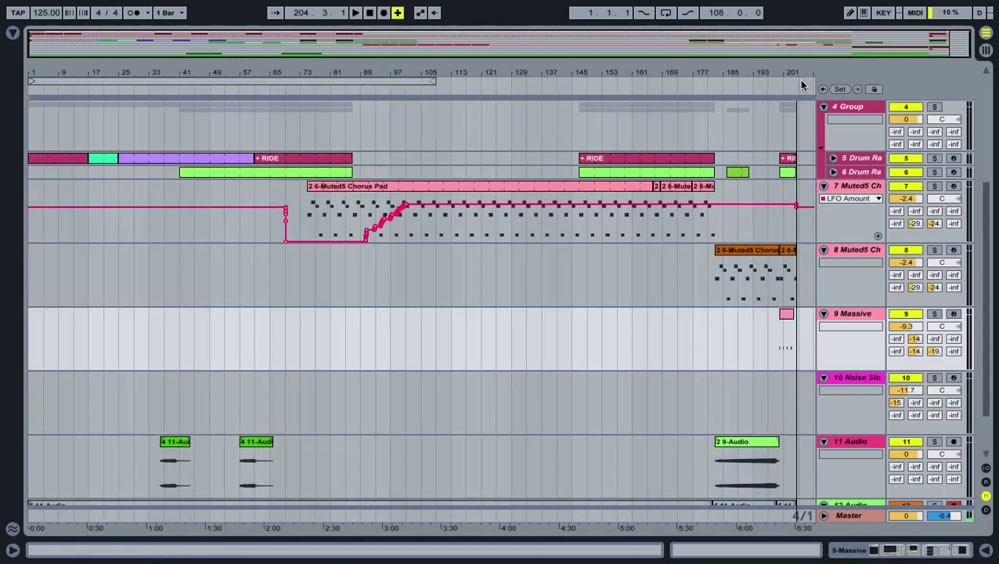
Step: Play the recorded arrangement from the start and audition it from around bars 13, 25, 37 and 61
{"action": "left_click", "coordinate": [377, 14]}
{"action": "left_click", "coordinate": [355, 13]}
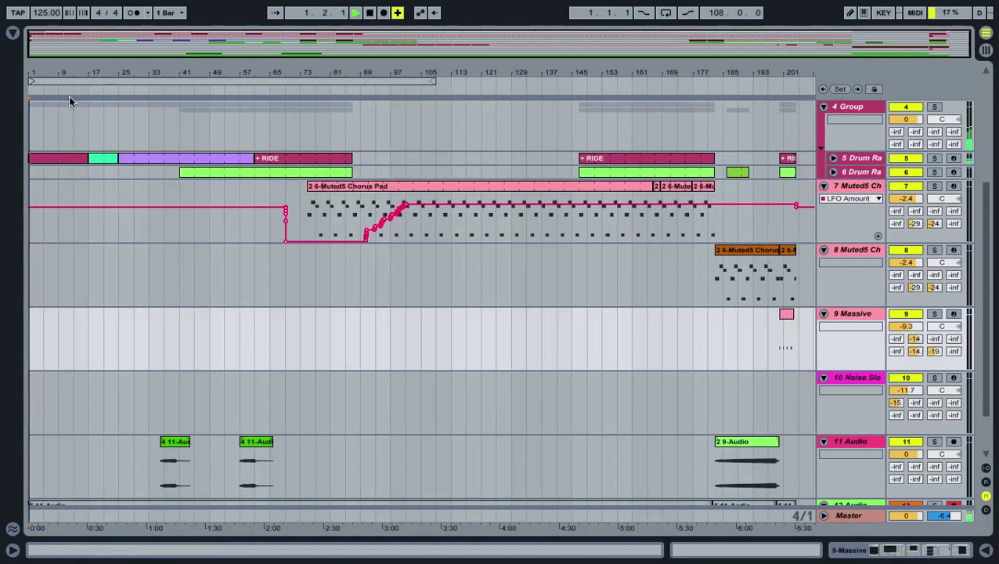
{"action": "scroll", "coordinate": [125, 164], "scroll_direction": "up", "scroll_amount": 1}
{"action": "scroll", "coordinate": [125, 164], "scroll_direction": "up", "scroll_amount": 5}
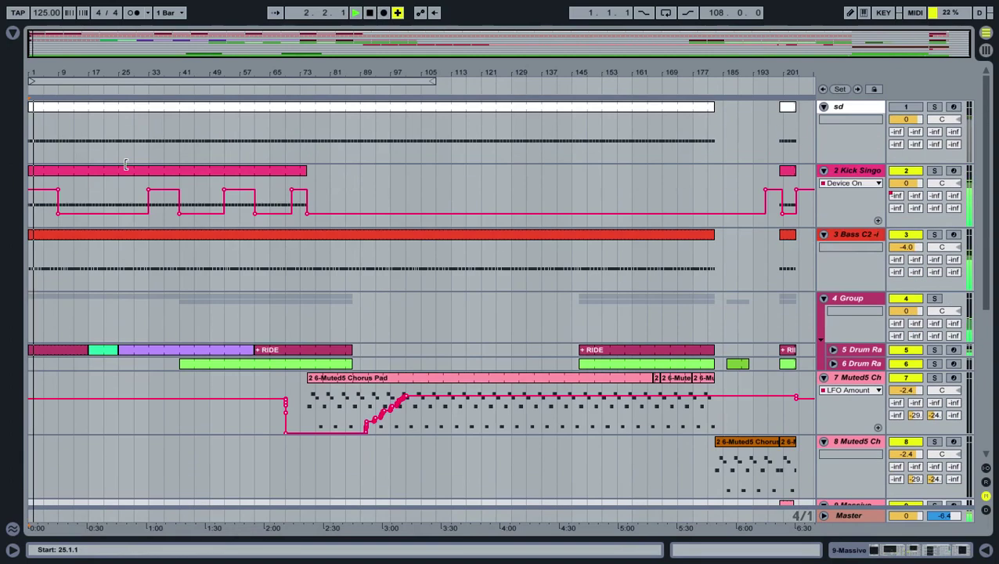
{"action": "left_click", "coordinate": [72, 92]}
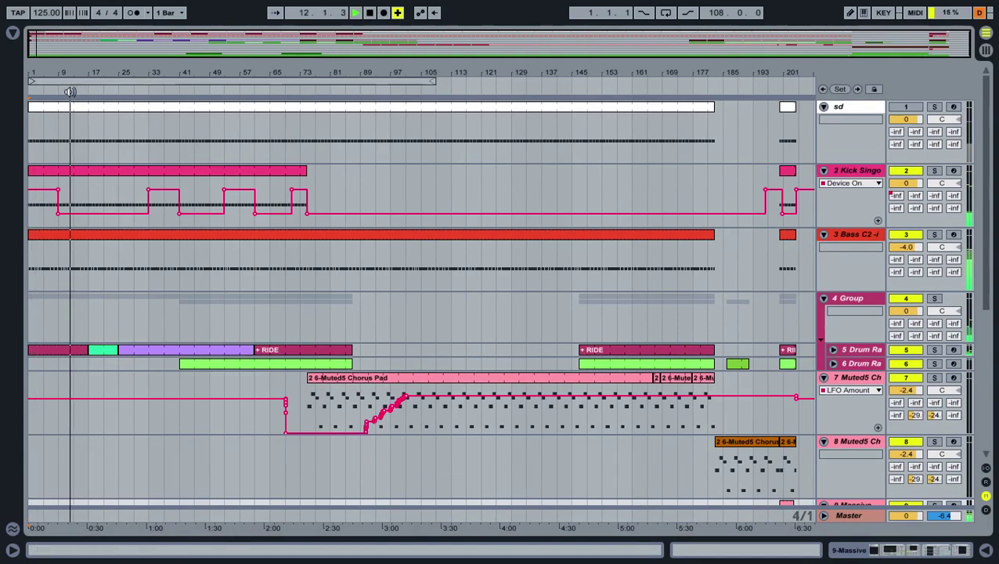
{"action": "left_click", "coordinate": [116, 90]}
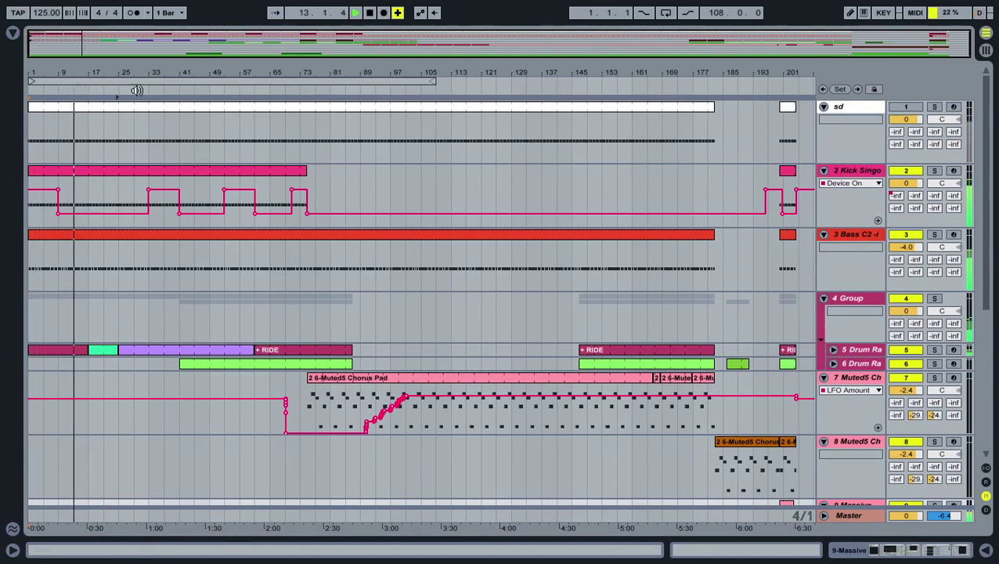
{"action": "left_click", "coordinate": [163, 94]}
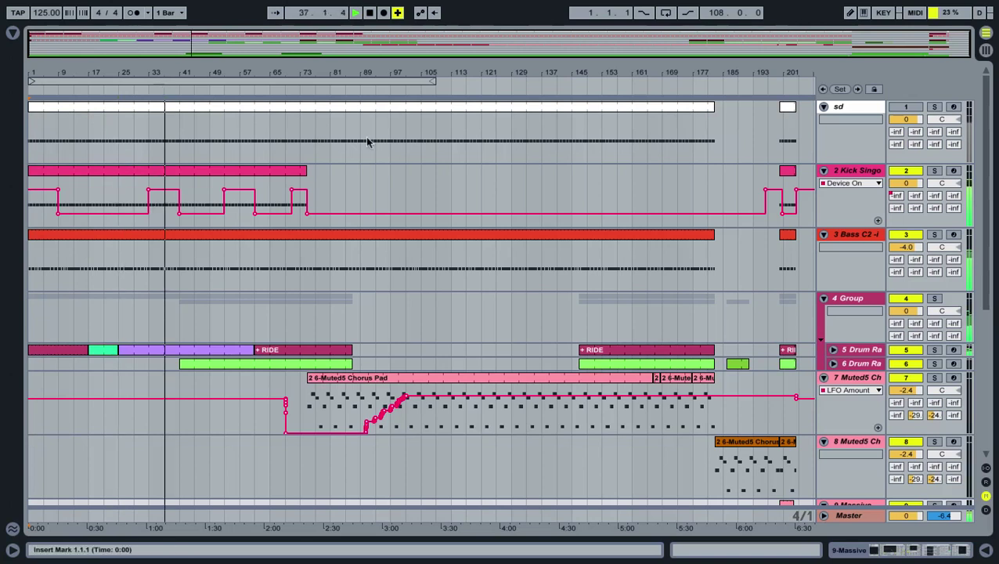
{"action": "left_click", "coordinate": [254, 94]}
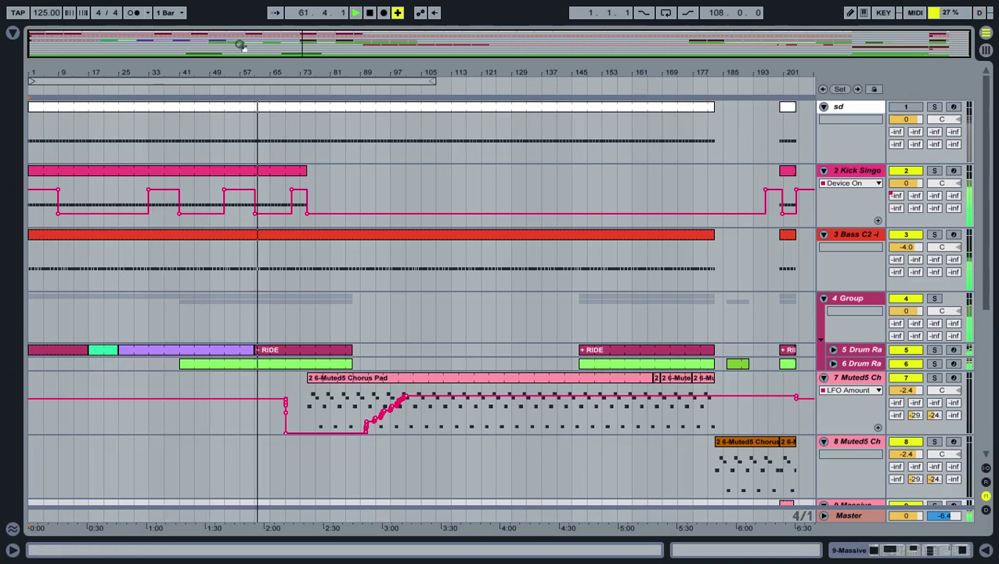
{"action": "scroll", "coordinate": [308, 350], "scroll_direction": "down", "scroll_amount": 1}
{"action": "scroll", "coordinate": [307, 350], "scroll_direction": "up", "scroll_amount": 1}
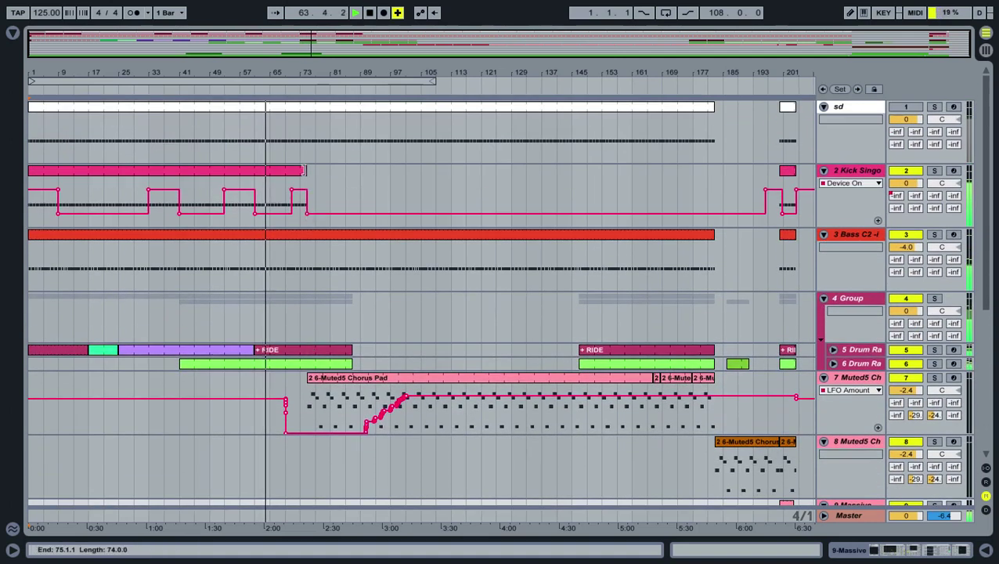
Step: Shorten track 2's first kick clip to end at bar 73 and start its last Device On automation block there at bar 69
{"action": "left_click", "coordinate": [294, 172]}
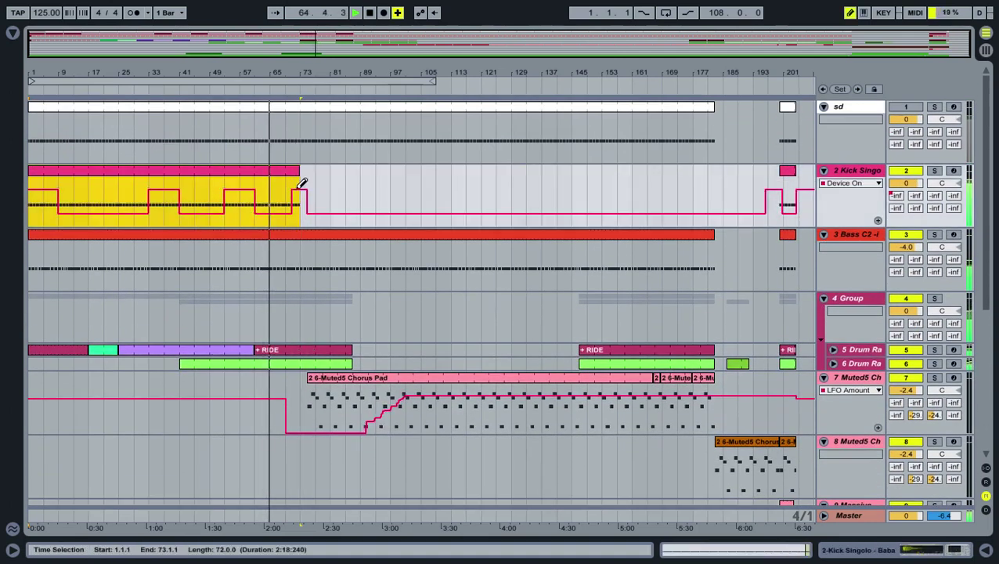
{"action": "left_click", "coordinate": [332, 195]}
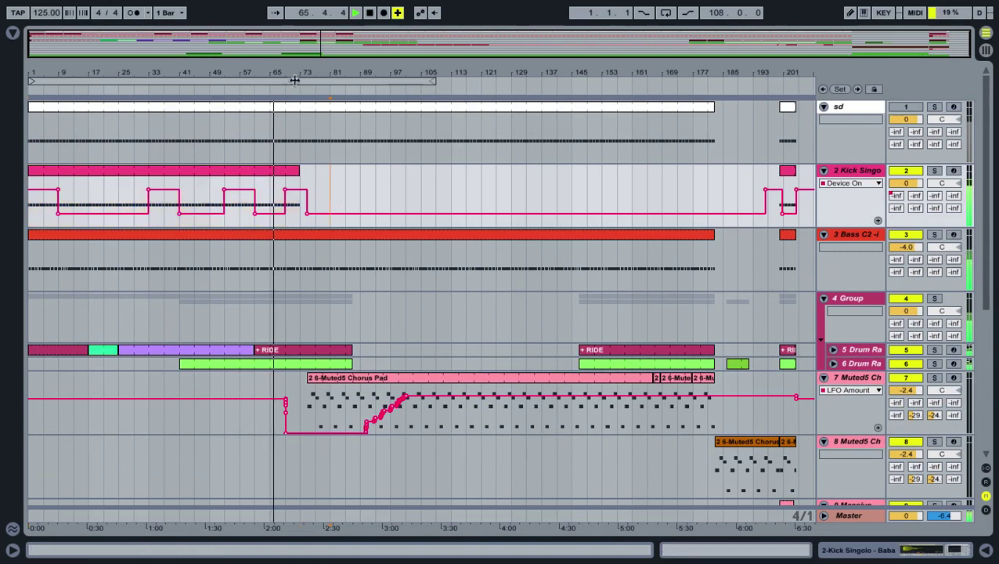
Step: Set the drum group's Auto Filter resonance to 12% and show the filter's frequency automation in the arrangement
{"action": "double_click", "coordinate": [875, 303]}
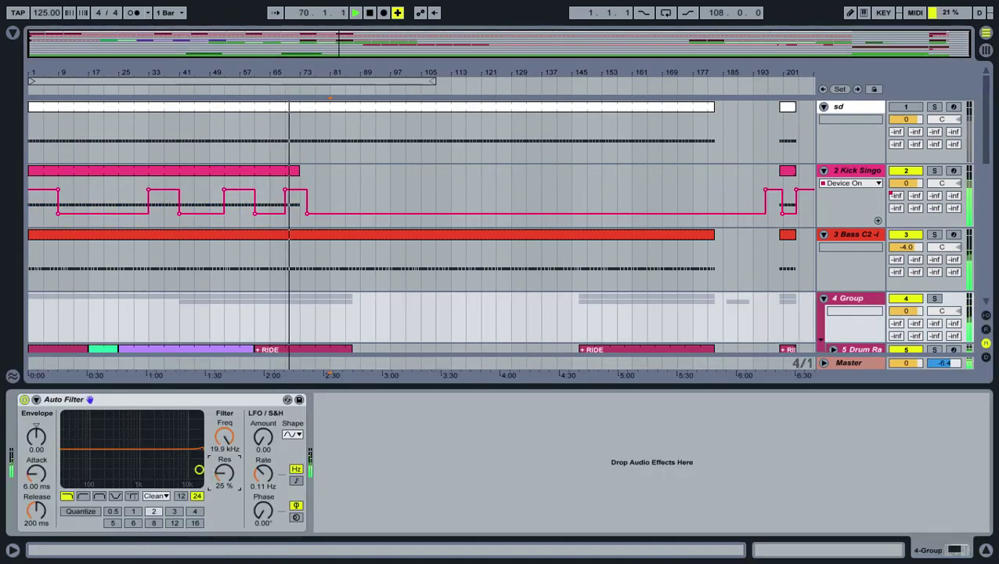
{"action": "mouse_move", "coordinate": [221, 471]}
{"action": "left_mouse_down"}
{"action": "mouse_move", "coordinate": [221, 486]}
{"action": "mouse_move", "coordinate": [221, 453]}
{"action": "left_mouse_up"}
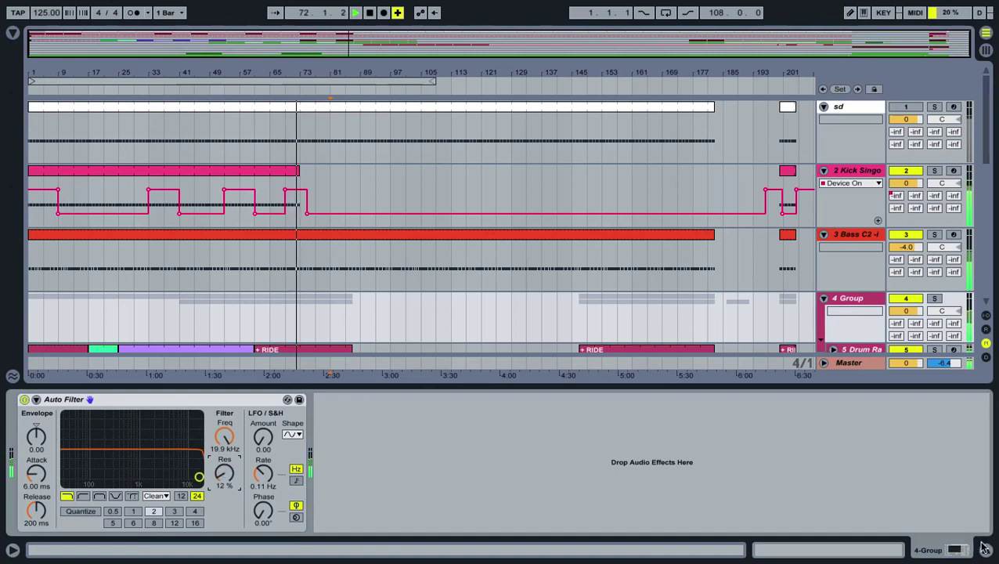
{"action": "right_click", "coordinate": [224, 440]}
{"action": "left_click", "coordinate": [236, 443]}
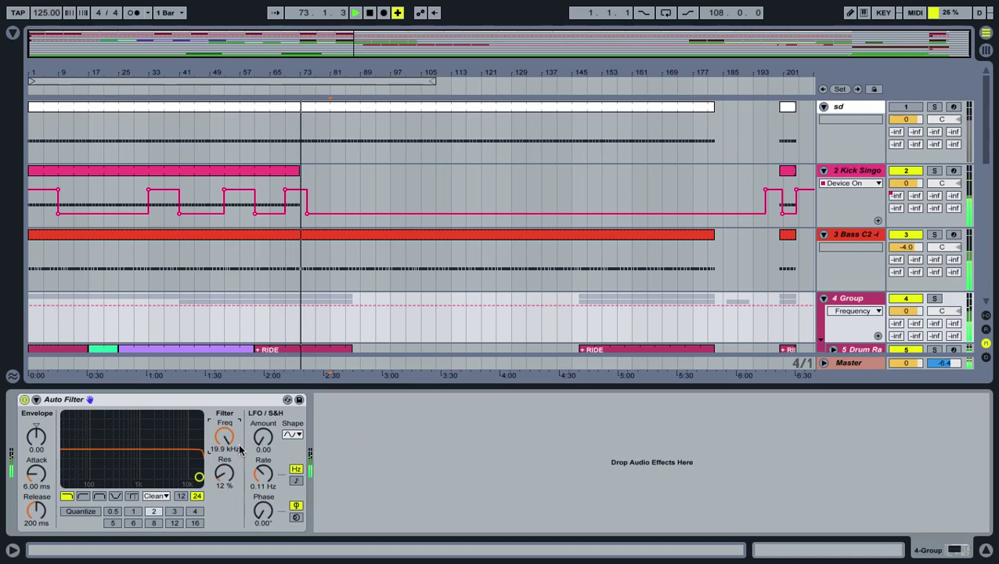
Step: Turn on Draw Mode, hide the device view and select bars 129 to 209 across the tracks
{"action": "scroll", "coordinate": [383, 324], "scroll_direction": "down", "scroll_amount": 3}
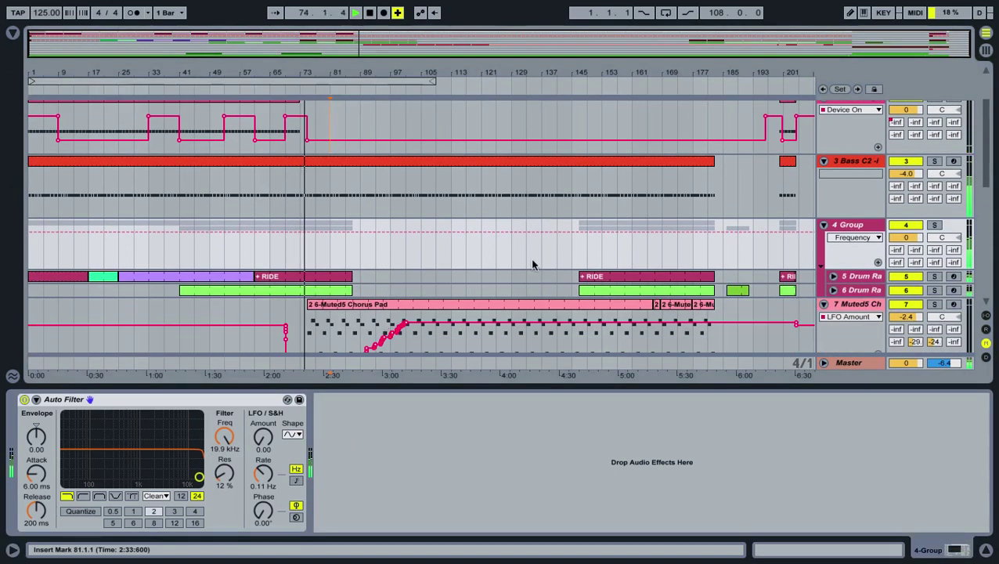
{"action": "key", "text": "b"}
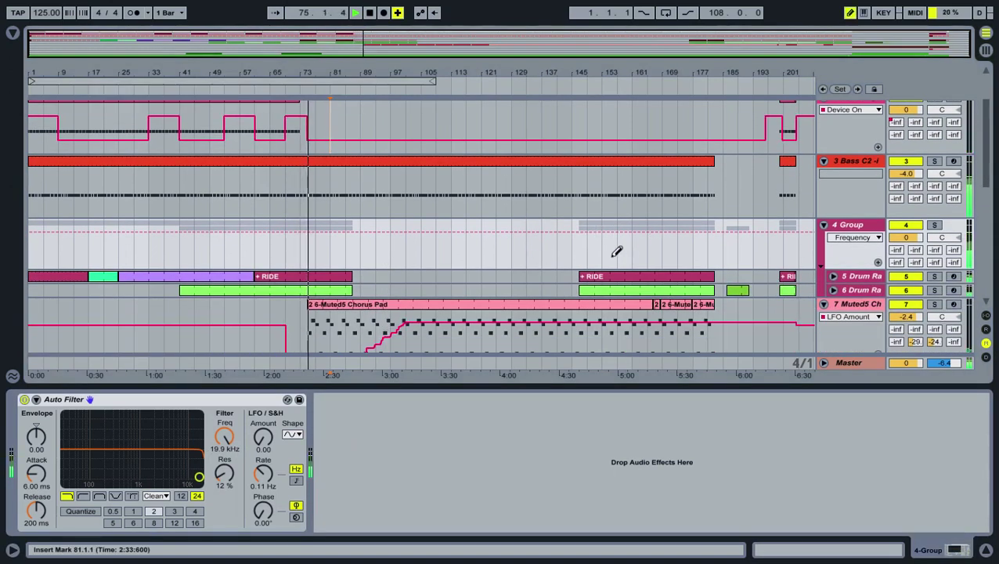
{"action": "left_click", "coordinate": [986, 549]}
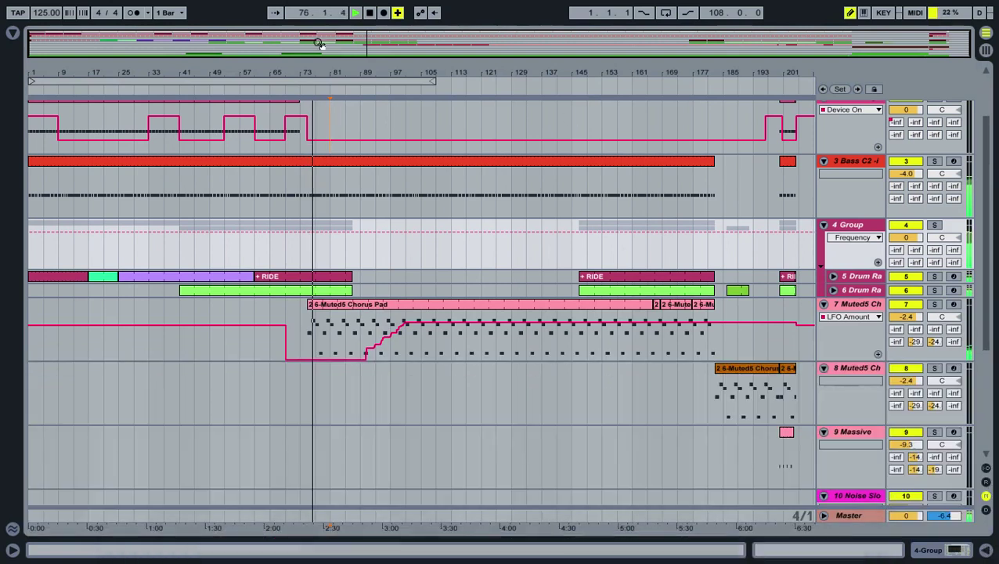
{"action": "left_click_drag", "start_coordinate": [811, 439], "coordinate": [513, 157]}
Step: Open track 7's devices and show its Auto Filter frequency automation in the arrangement
{"action": "mouse_move", "coordinate": [848, 560]}
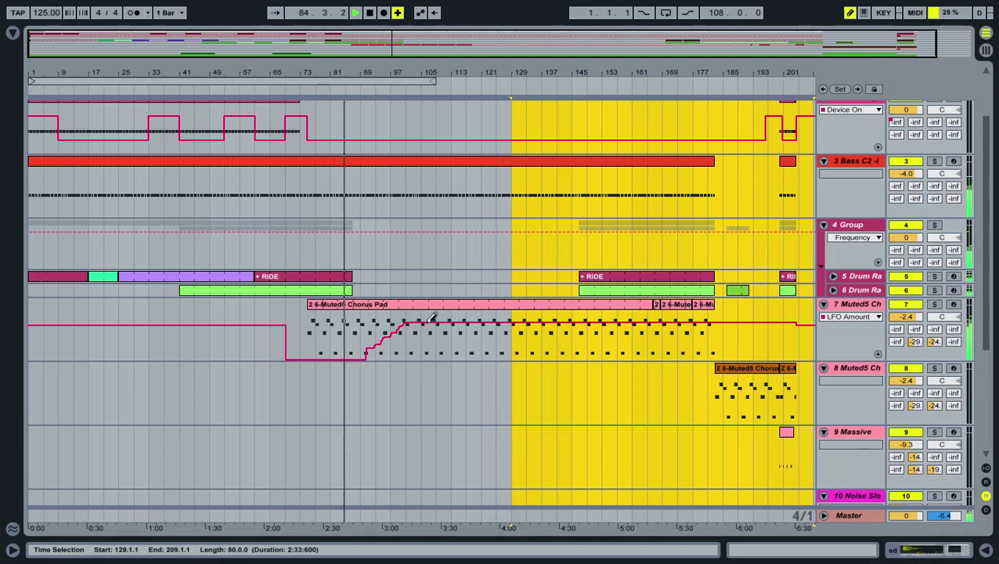
{"action": "double_click", "coordinate": [836, 304]}
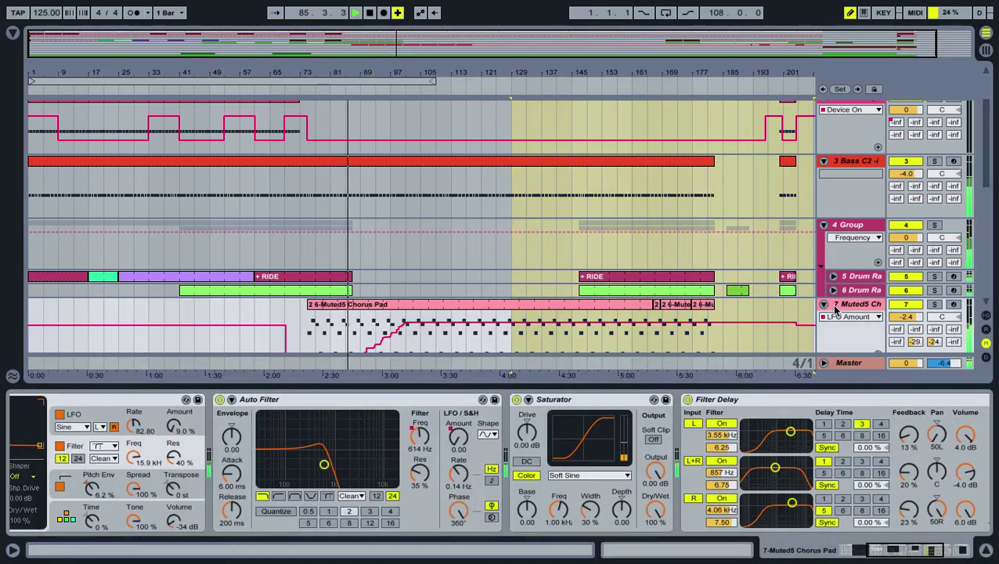
{"action": "right_click", "coordinate": [419, 443]}
{"action": "left_click", "coordinate": [442, 452]}
{"action": "scroll", "coordinate": [379, 325], "scroll_direction": "up", "scroll_amount": 4}
{"action": "scroll", "coordinate": [368, 316], "scroll_direction": "down", "scroll_amount": 3}
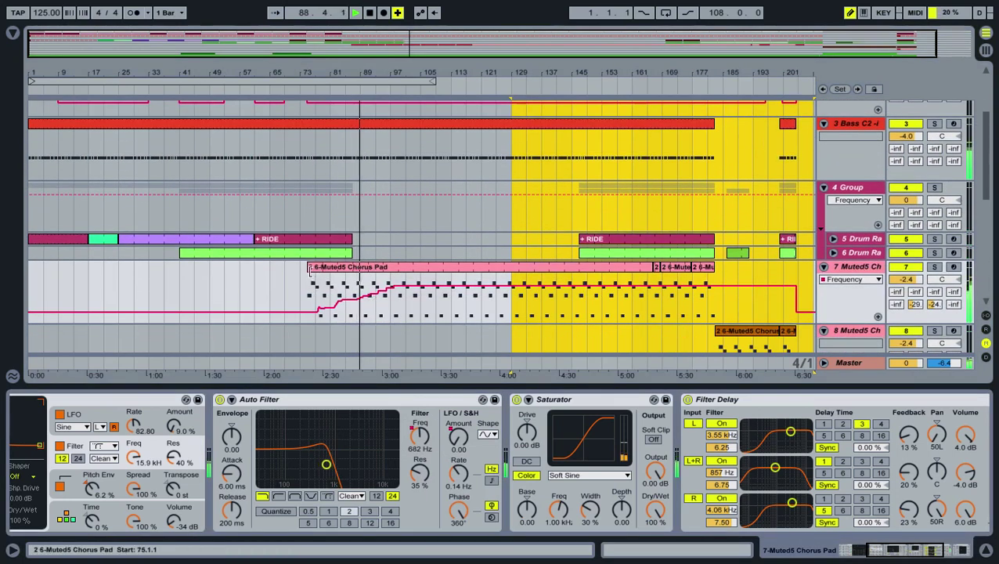
Step: Extend the start of track 7's first Muted5 Chorus Pad clip back to bar 73 and check its notes
{"action": "left_click", "coordinate": [304, 268]}
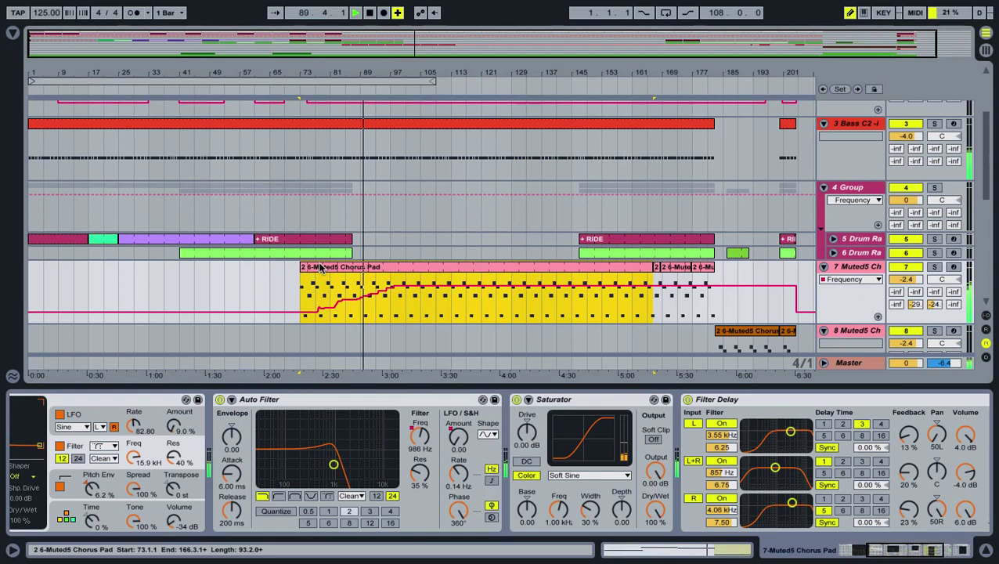
{"action": "double_click", "coordinate": [319, 267]}
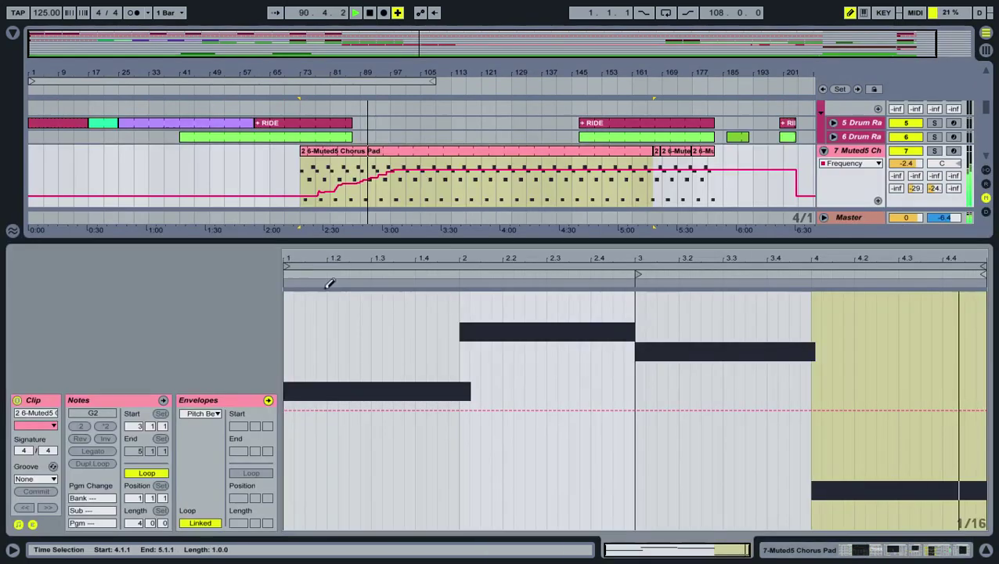
{"action": "left_click", "coordinate": [985, 550]}
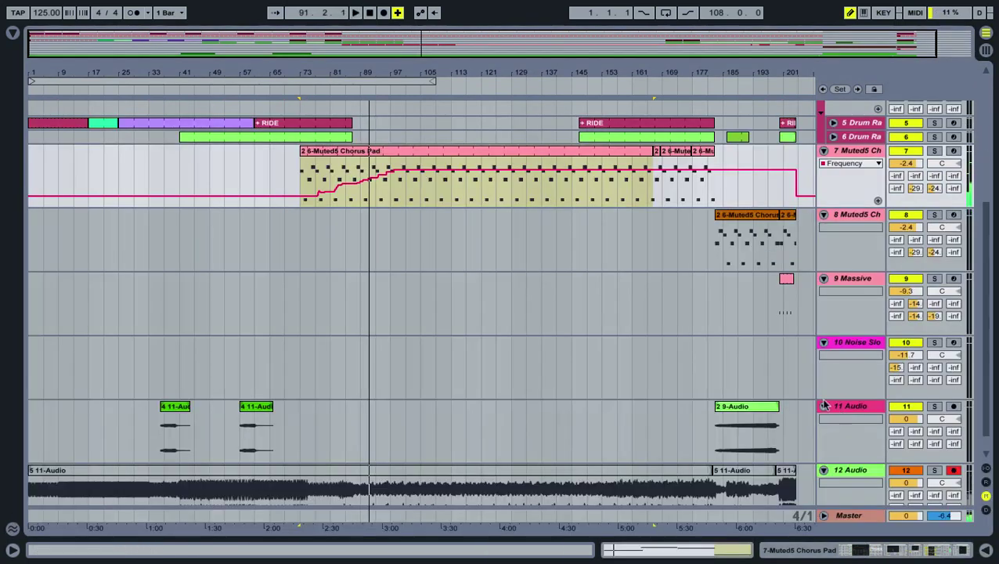
Step: Select and delete all recorded audio on track 12, from bar 1 to bar 205
{"action": "scroll", "coordinate": [794, 377], "scroll_direction": "up", "scroll_amount": 1}
{"action": "scroll", "coordinate": [796, 467], "scroll_direction": "down", "scroll_amount": 2}
{"action": "left_click_drag", "start_coordinate": [802, 495], "coordinate": [31, 481]}
Step: Play the arrangement from around bar 57 and review the tracks' clips and automation
{"action": "scroll", "coordinate": [524, 371], "scroll_direction": "up", "scroll_amount": 3}
{"action": "scroll", "coordinate": [524, 371], "scroll_direction": "up", "scroll_amount": 3}
{"action": "scroll", "coordinate": [279, 428], "scroll_direction": "down", "scroll_amount": 3}
{"action": "left_click", "coordinate": [238, 107]}
{"action": "scroll", "coordinate": [321, 206], "scroll_direction": "down", "scroll_amount": 1}
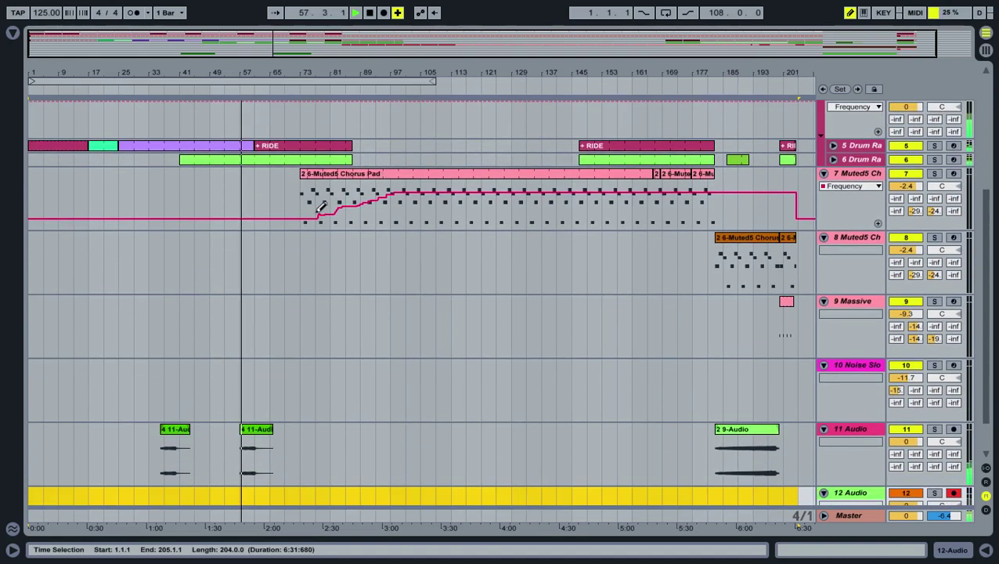
{"action": "scroll", "coordinate": [623, 419], "scroll_direction": "up", "scroll_amount": 6}
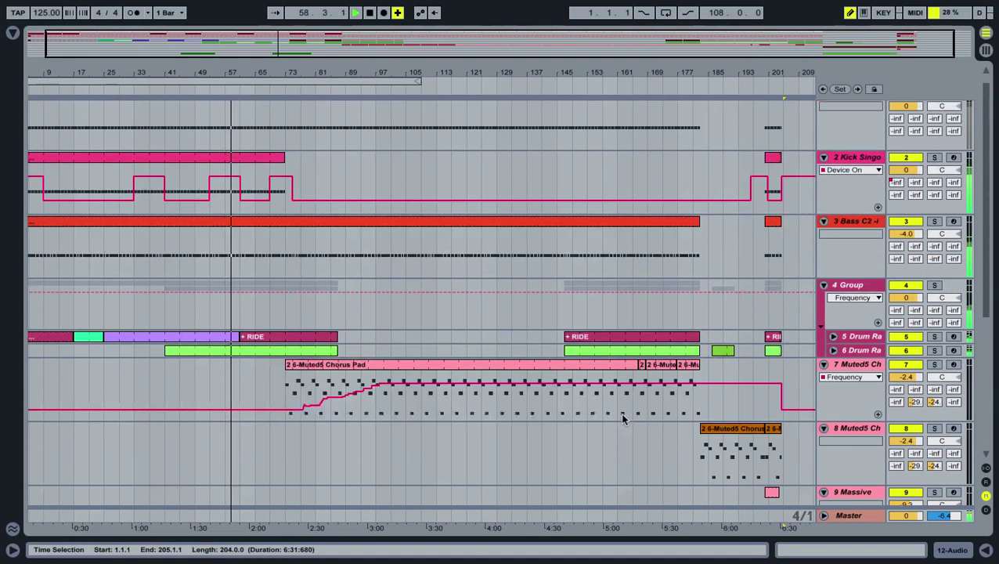
Step: Copy track 11's second 4 11-Audio clip so that the copy starts at bar 69
{"action": "scroll", "coordinate": [623, 418], "scroll_direction": "up", "scroll_amount": 1}
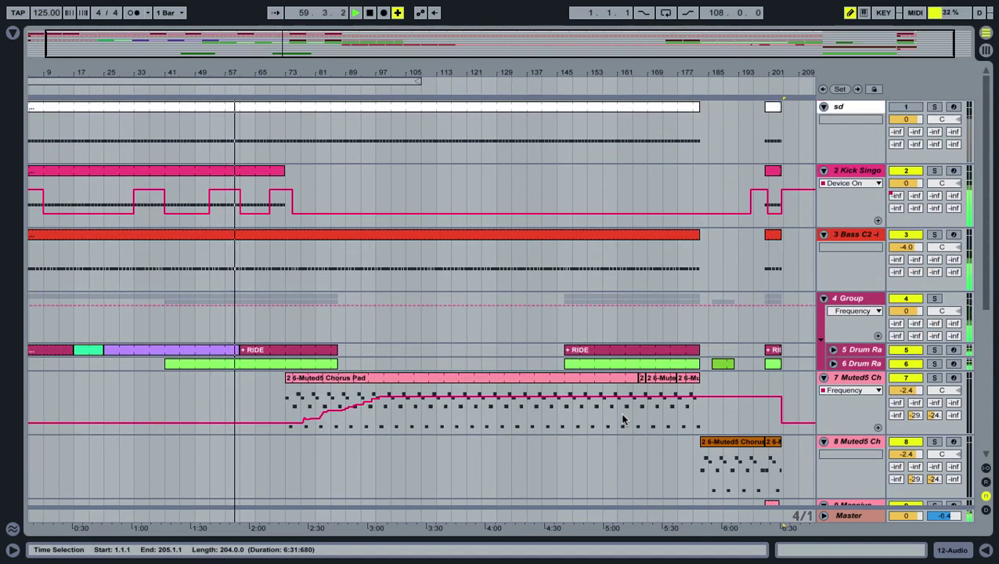
{"action": "scroll", "coordinate": [444, 335], "scroll_direction": "down", "scroll_amount": 8}
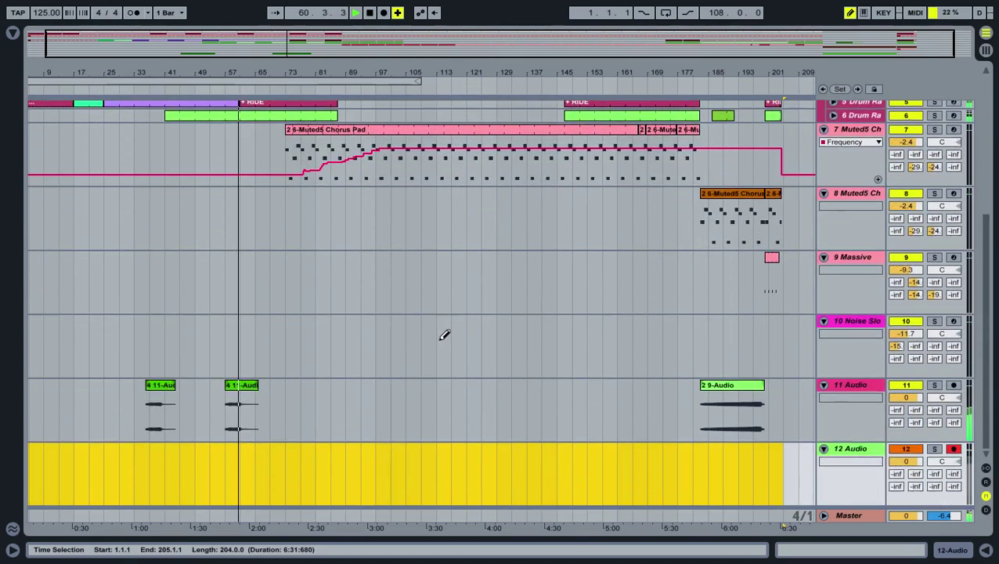
{"action": "scroll", "coordinate": [310, 376], "scroll_direction": "up", "scroll_amount": 5}
{"action": "scroll", "coordinate": [307, 395], "scroll_direction": "down", "scroll_amount": 2}
{"action": "scroll", "coordinate": [281, 436], "scroll_direction": "down", "scroll_amount": 3}
{"action": "left_click", "coordinate": [243, 386]}
{"action": "left_click_drag", "start_coordinate": [243, 387], "coordinate": [287, 393]}
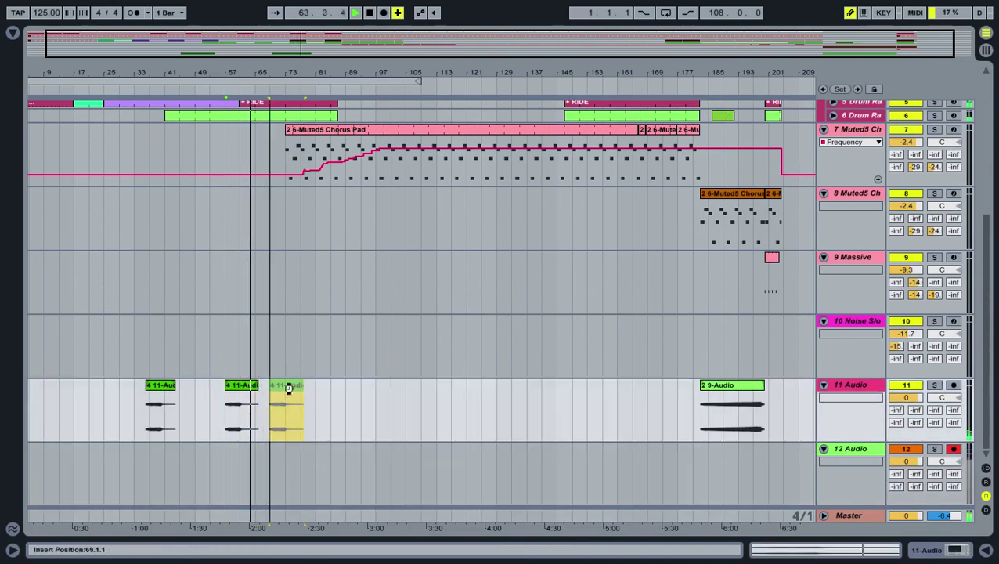
{"action": "left_click", "coordinate": [289, 388]}
Step: Smooth the rise in track 7's Frequency automation by deleting the extra breakpoints between about bars 77 and 97
{"action": "scroll", "coordinate": [288, 389], "scroll_direction": "up", "scroll_amount": 5}
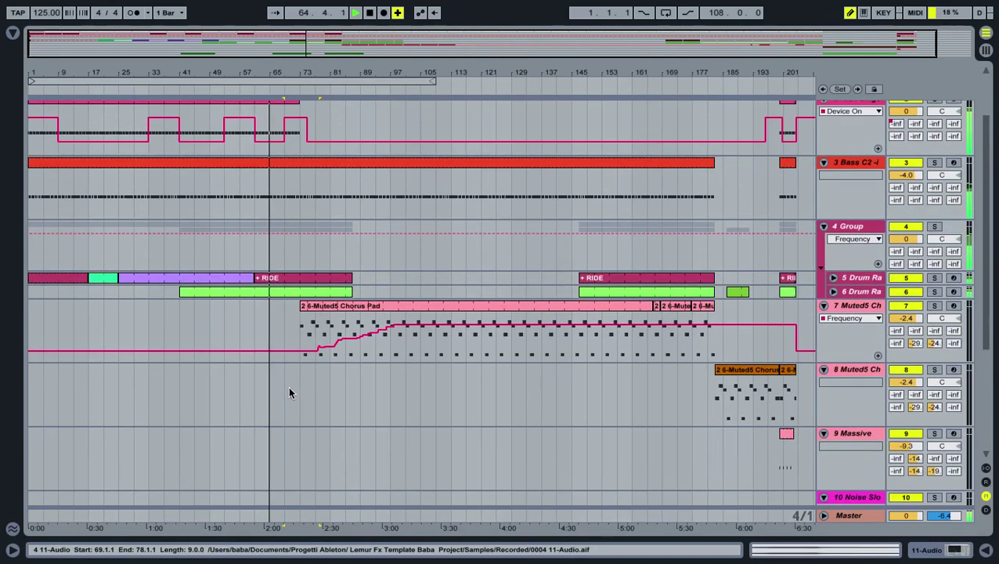
{"action": "scroll", "coordinate": [329, 210], "scroll_direction": "up", "scroll_amount": 2}
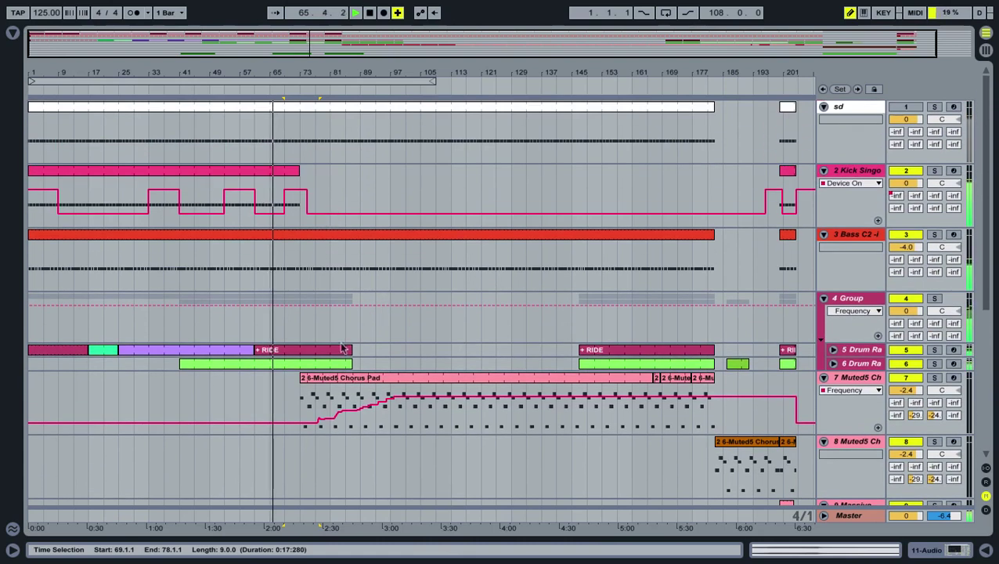
{"action": "left_click", "coordinate": [325, 415]}
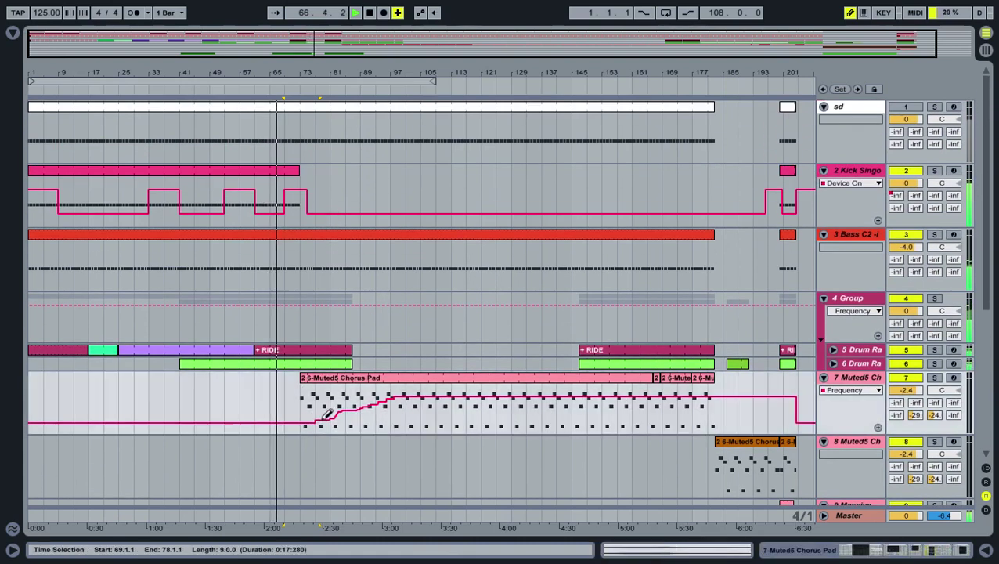
{"action": "key", "text": "b"}
{"action": "mouse_move", "coordinate": [313, 425]}
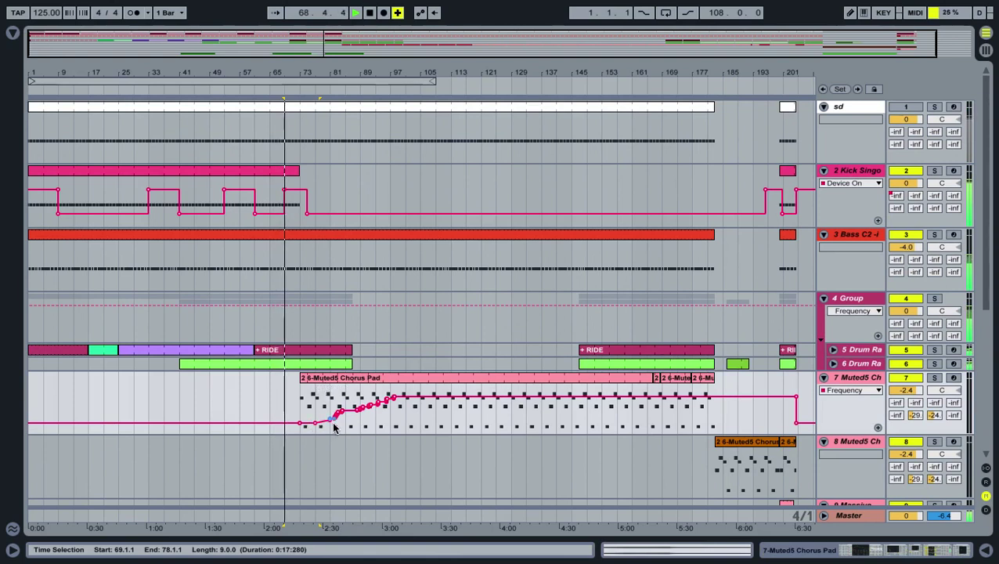
{"action": "left_click", "coordinate": [333, 423]}
{"action": "left_click", "coordinate": [386, 399]}
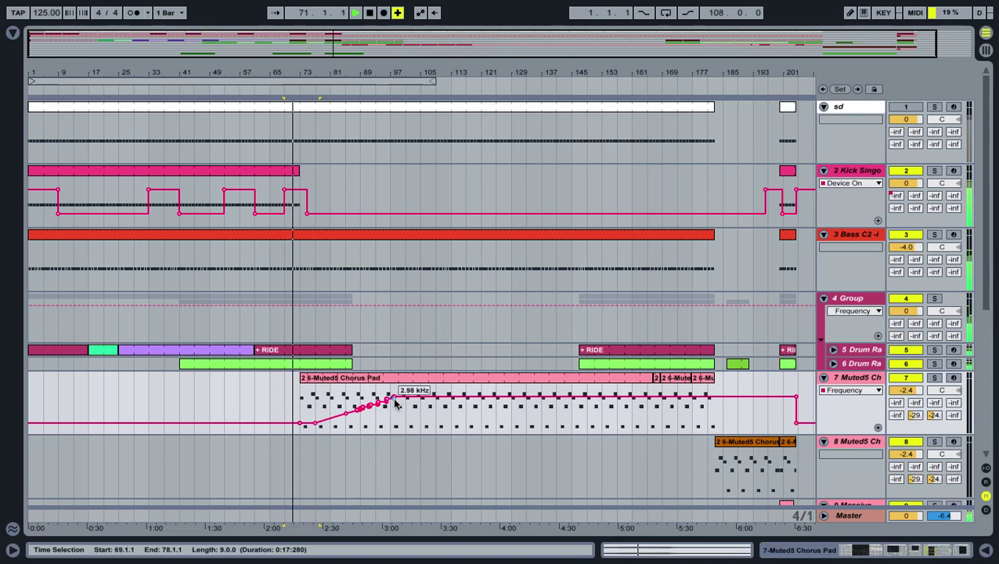
{"action": "left_click", "coordinate": [376, 403]}
{"action": "left_click", "coordinate": [361, 408]}
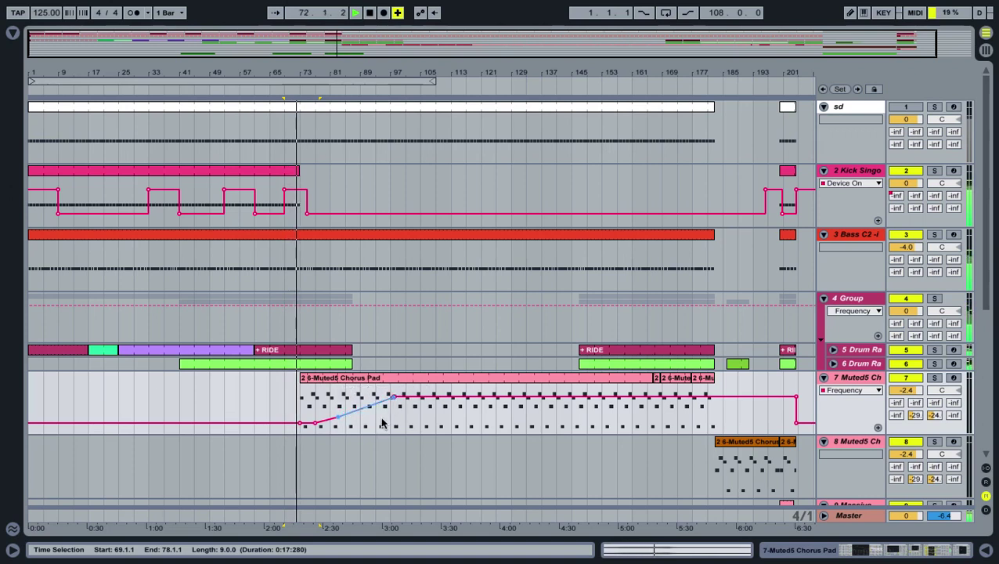
Step: Unfold Drum Rack tracks 5 and 6 and reshape track 5's A-Simple Filter send automation into a ramp from about bar 70 to 85
{"action": "scroll", "coordinate": [413, 423], "scroll_direction": "right", "scroll_amount": 3}
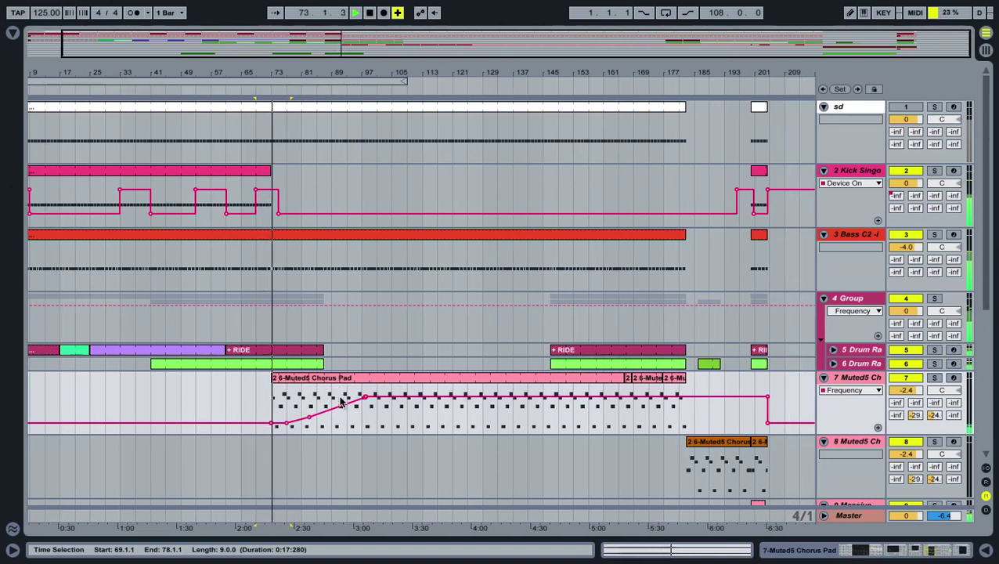
{"action": "scroll", "coordinate": [341, 401], "scroll_direction": "down", "scroll_amount": 5}
{"action": "scroll", "coordinate": [341, 401], "scroll_direction": "up", "scroll_amount": 4}
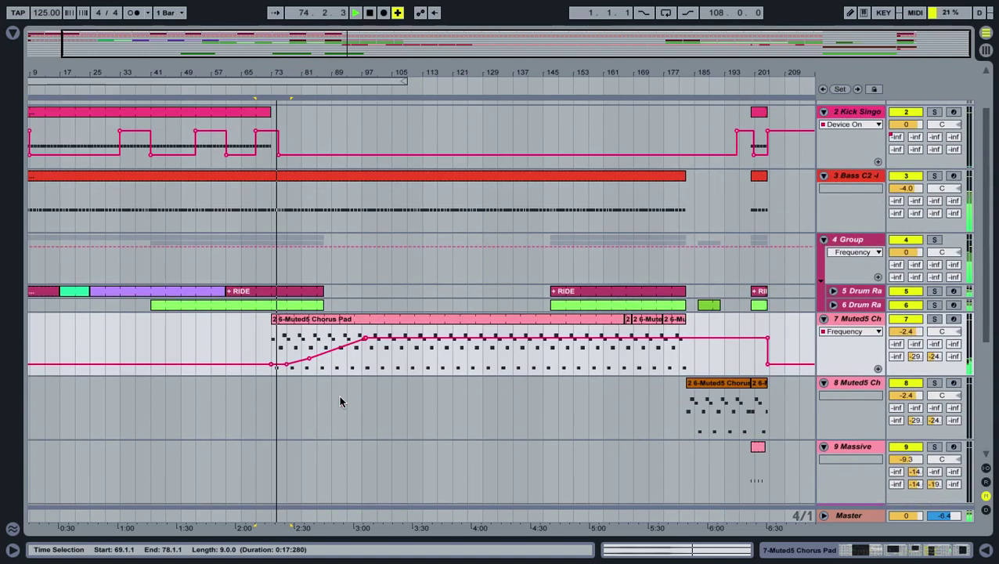
{"action": "left_click", "coordinate": [834, 291]}
{"action": "left_click", "coordinate": [833, 355]}
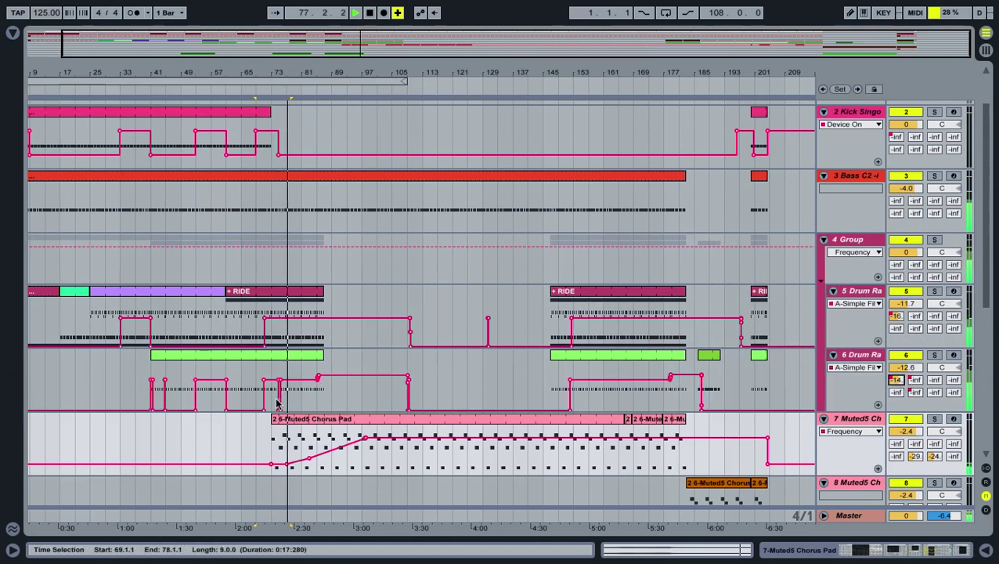
{"action": "key", "text": "b"}
{"action": "left_click", "coordinate": [269, 317]}
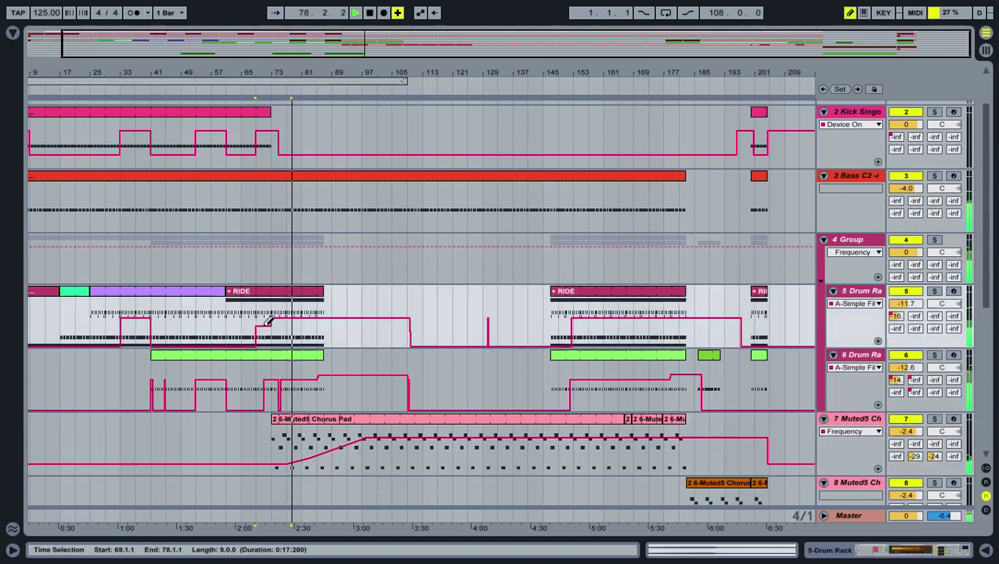
{"action": "mouse_move", "coordinate": [274, 345]}
{"action": "left_mouse_down"}
{"action": "mouse_move", "coordinate": [296, 344]}
{"action": "mouse_move", "coordinate": [263, 345]}
{"action": "left_mouse_up"}
{"action": "key", "text": "b"}
Step: Clear track 6's send automation steps before bar 85 and replace them with a ramp starting around bar 70
{"action": "mouse_move", "coordinate": [266, 379]}
{"action": "left_mouse_down"}
{"action": "mouse_move", "coordinate": [270, 438]}
{"action": "mouse_move", "coordinate": [302, 446]}
{"action": "mouse_move", "coordinate": [305, 409]}
{"action": "mouse_move", "coordinate": [241, 426]}
{"action": "left_mouse_up"}
{"action": "key", "text": "b"}
{"action": "left_click", "coordinate": [316, 409]}
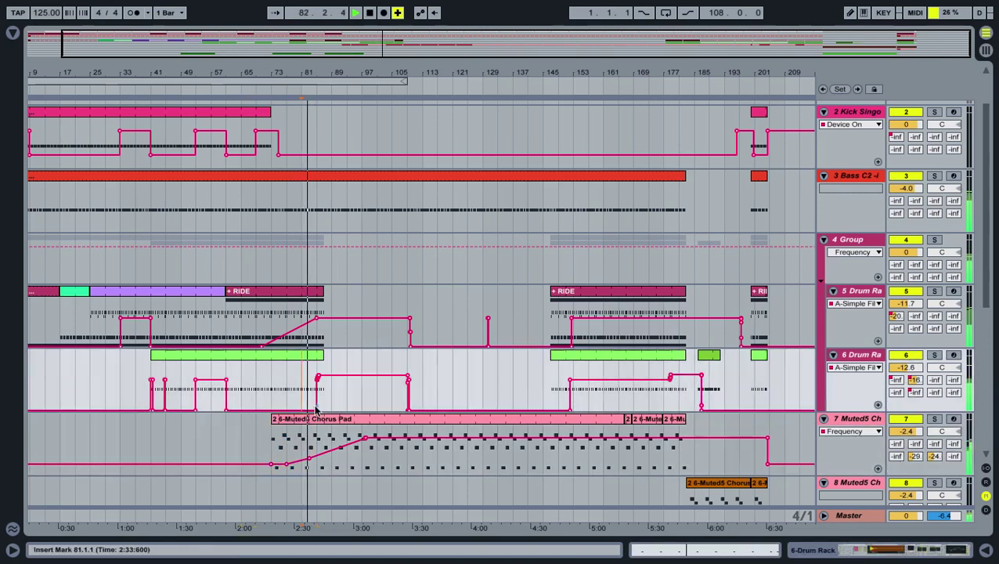
{"action": "left_click_drag", "start_coordinate": [316, 409], "coordinate": [261, 411]}
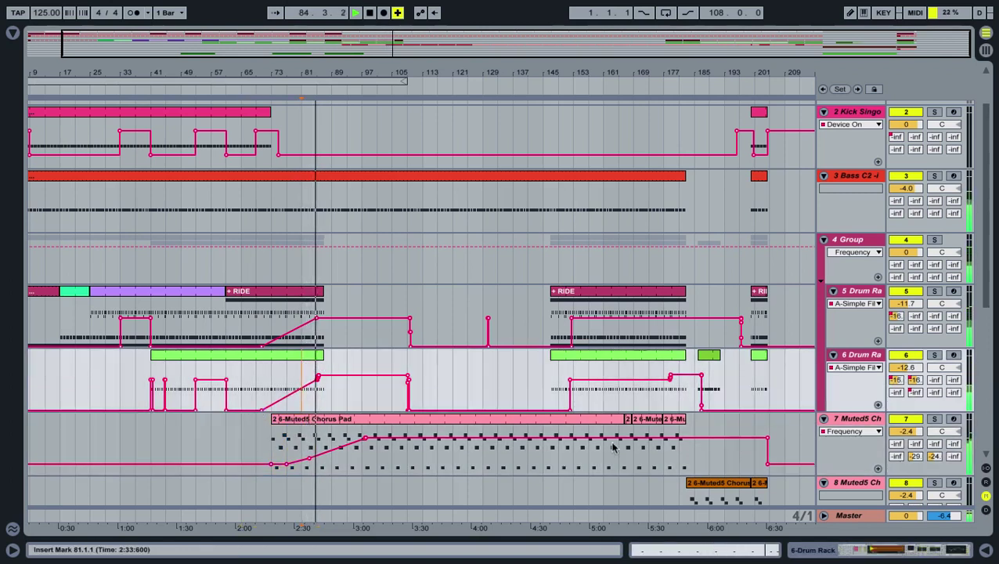
Step: Stop playback and move the material on all tracks between bars 133 and 213 back to bar 109
{"action": "double_click", "coordinate": [295, 424]}
{"action": "key", "text": "space"}
{"action": "left_click", "coordinate": [987, 551]}
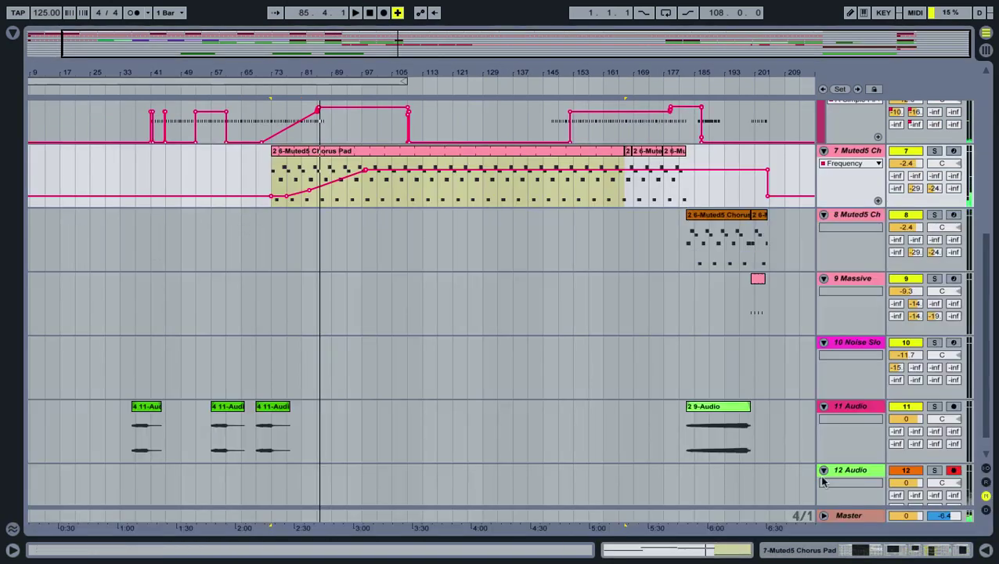
{"action": "scroll", "coordinate": [822, 480], "scroll_direction": "up", "scroll_amount": 5}
{"action": "left_click_drag", "start_coordinate": [798, 501], "coordinate": [501, 5]}
{"action": "scroll", "coordinate": [618, 289], "scroll_direction": "up", "scroll_amount": 6}
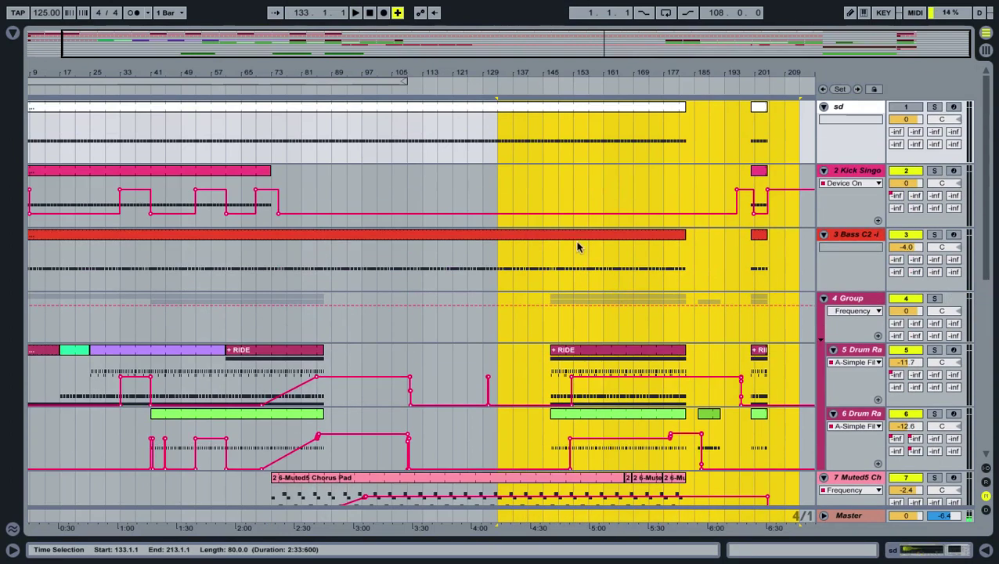
{"action": "left_click_drag", "start_coordinate": [500, 239], "coordinate": [474, 237]}
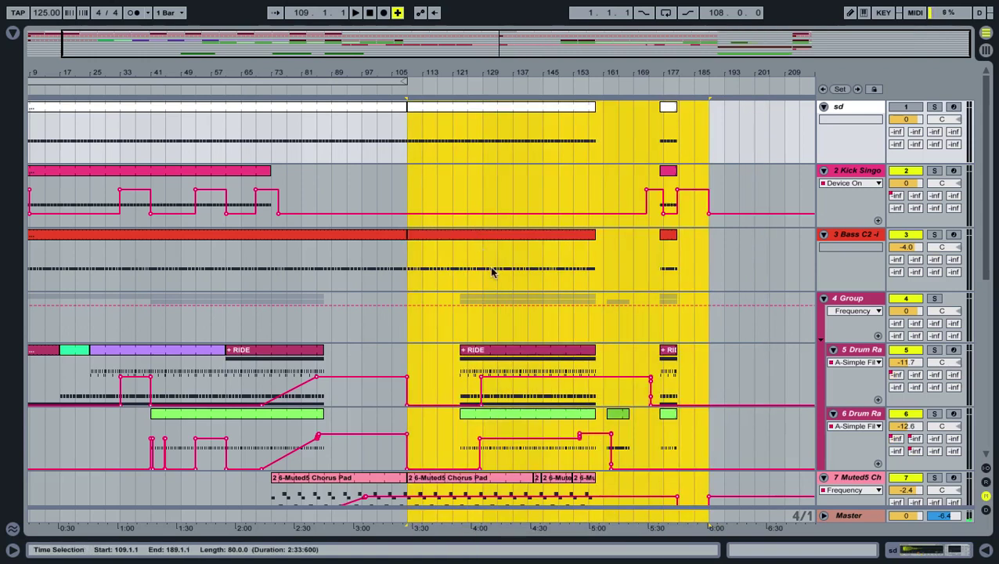
{"action": "scroll", "coordinate": [509, 301], "scroll_direction": "down", "scroll_amount": 5}
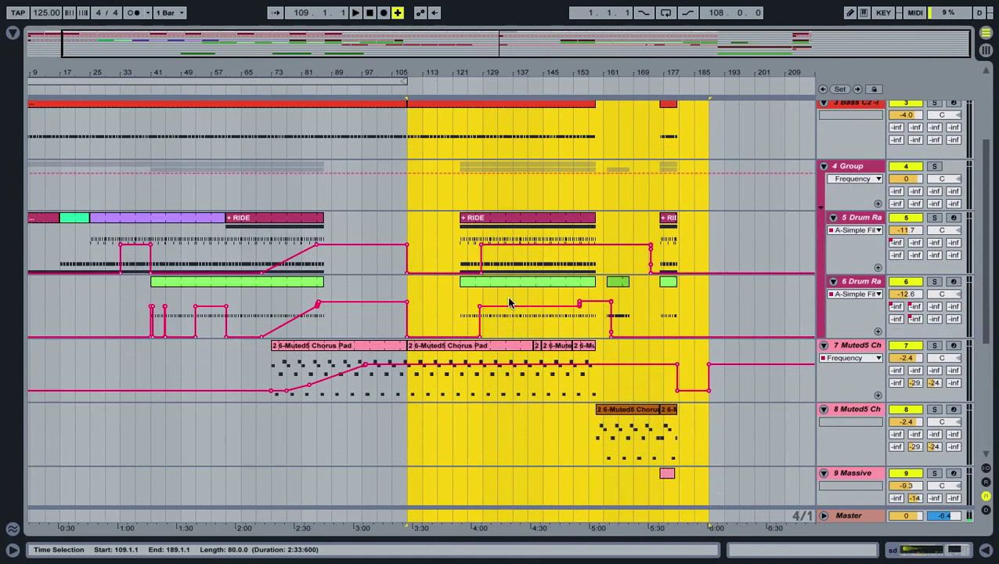
{"action": "left_click", "coordinate": [339, 86]}
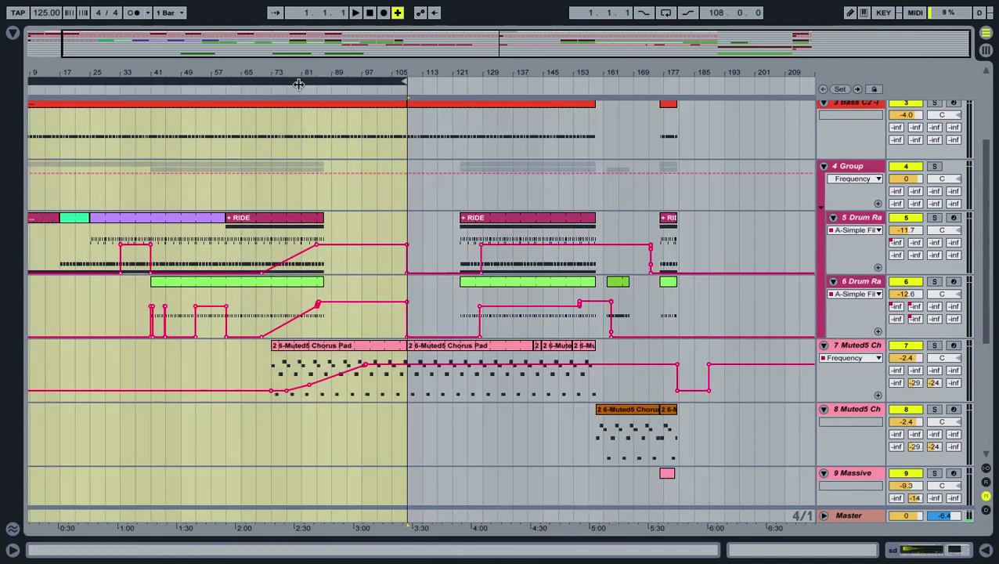
Step: Merge track 7's first two Muted5 Chorus Pad clips into one from bar 73 and set its start marker to 1.1.1
{"action": "left_click", "coordinate": [417, 350]}
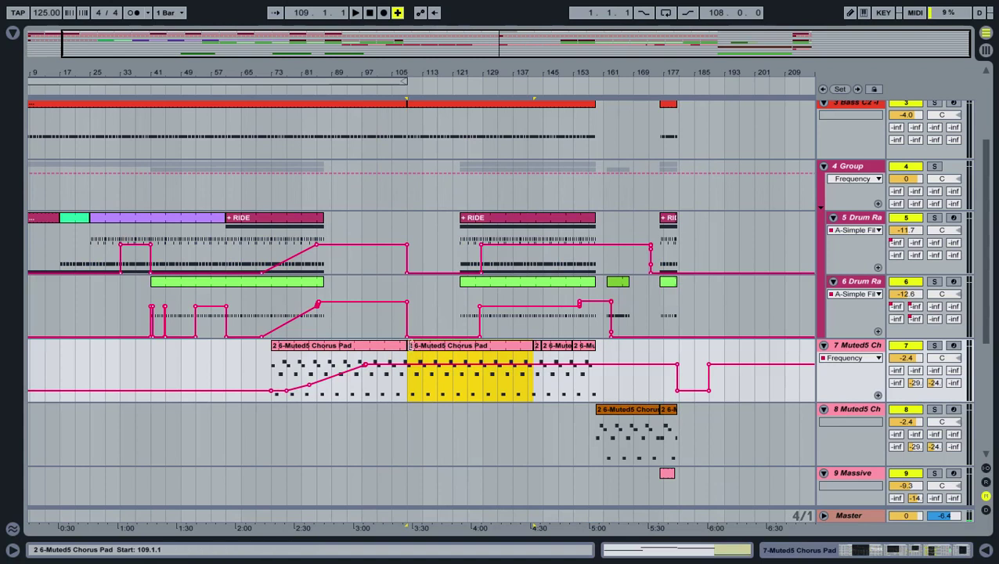
{"action": "left_click", "coordinate": [324, 353], "text": "shift"}
{"action": "double_click", "coordinate": [323, 353]}
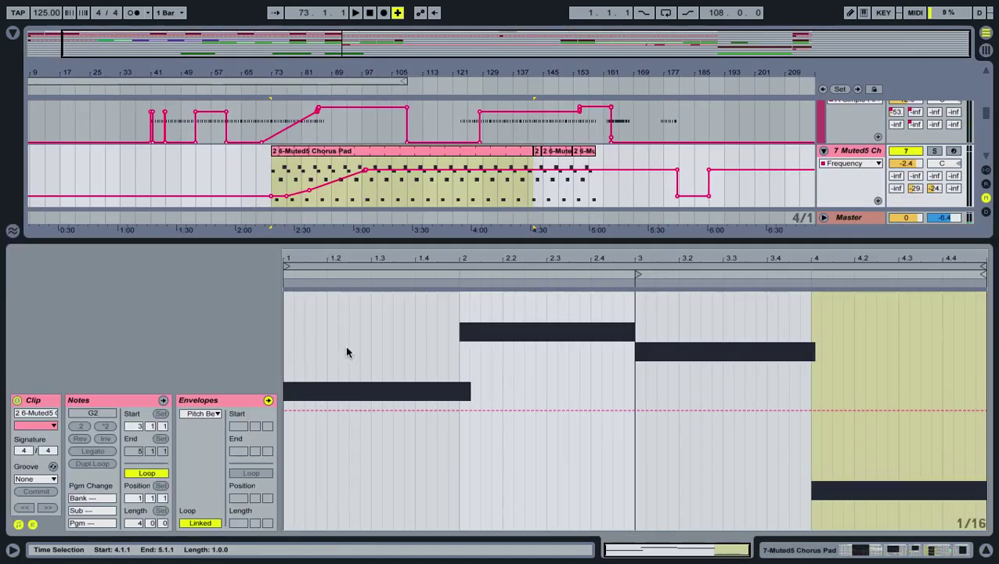
{"action": "mouse_move", "coordinate": [642, 280]}
{"action": "left_mouse_down"}
{"action": "mouse_move", "coordinate": [519, 275]}
{"action": "mouse_move", "coordinate": [296, 298]}
{"action": "left_mouse_up"}
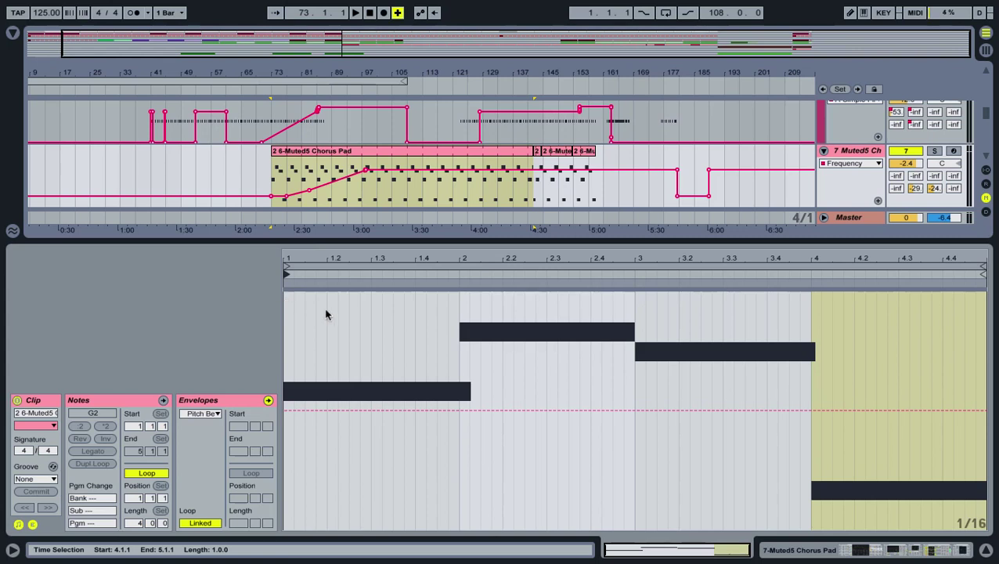
{"action": "mouse_move", "coordinate": [993, 557]}
Step: Play from bar 73 and slightly raise the beginning of track 7's Frequency automation ramp
{"action": "key", "text": "space"}
{"action": "key", "text": "super+alt+l"}
{"action": "scroll", "coordinate": [470, 309], "scroll_direction": "up", "scroll_amount": 5}
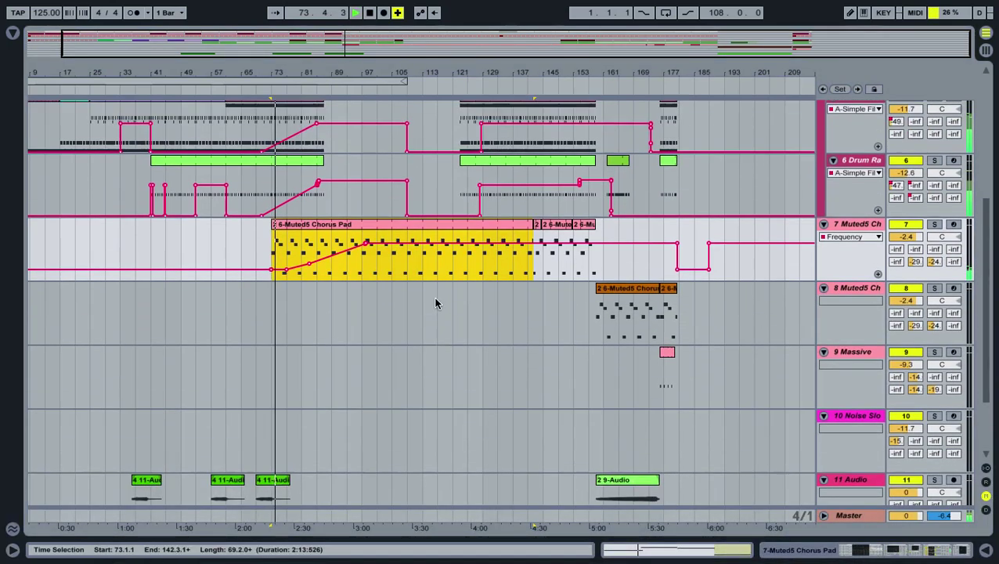
{"action": "left_click", "coordinate": [243, 250]}
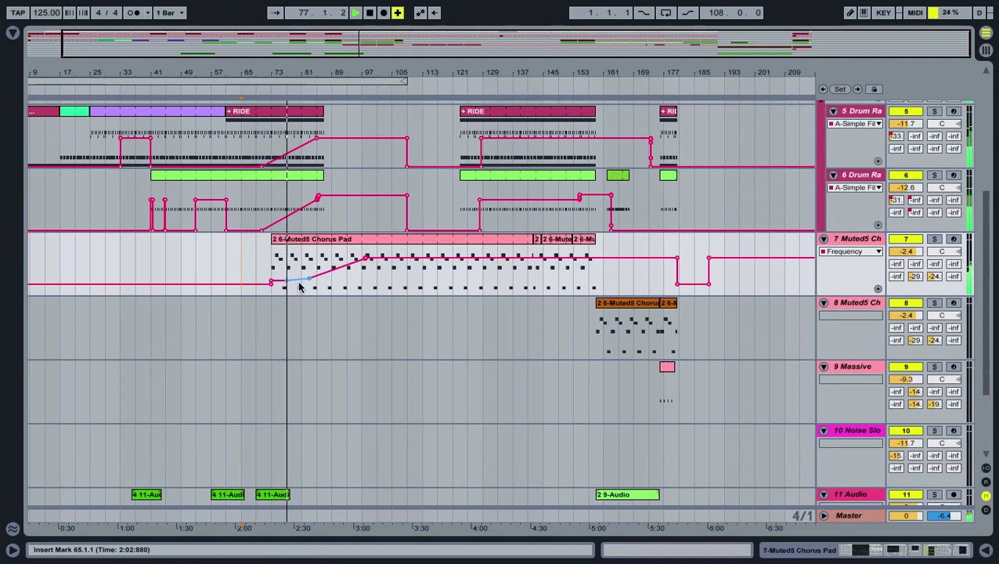
Step: Extend the starts of the second RIDE clip on track 5 and the matching green clip on track 6 back to bar 121
{"action": "scroll", "coordinate": [436, 262], "scroll_direction": "up", "scroll_amount": 4}
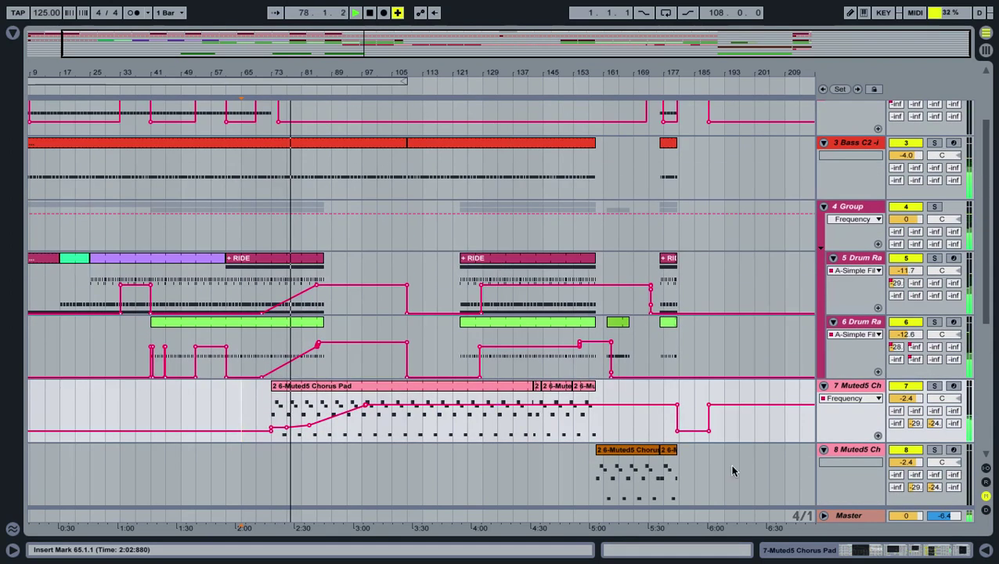
{"action": "left_click_drag", "start_coordinate": [770, 74], "coordinate": [460, 32]}
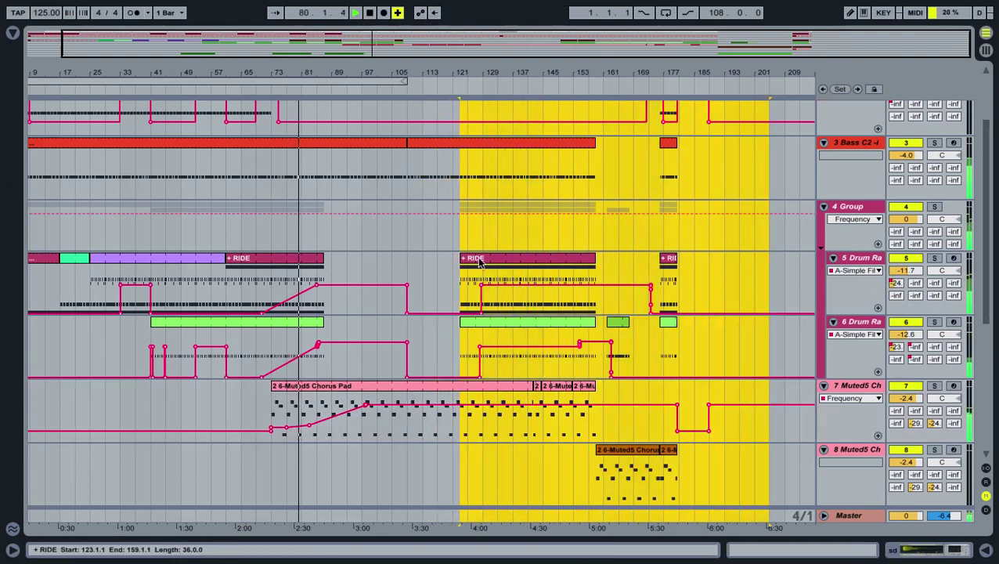
{"action": "left_click_drag", "start_coordinate": [463, 345], "coordinate": [455, 262]}
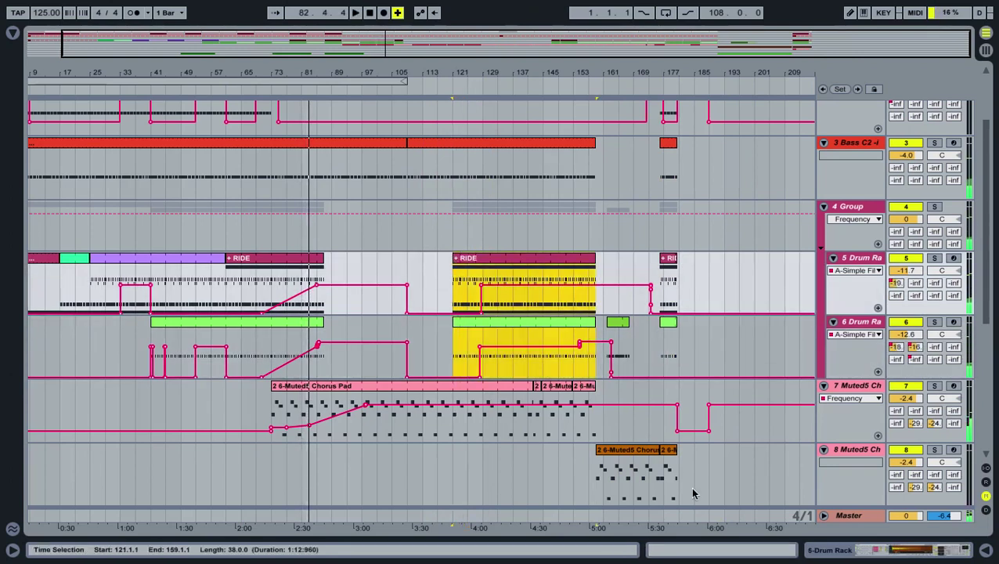
Step: Move the material on all tracks between bars 121 and 201 back to bar 105
{"action": "left_click_drag", "start_coordinate": [756, 501], "coordinate": [453, 99]}
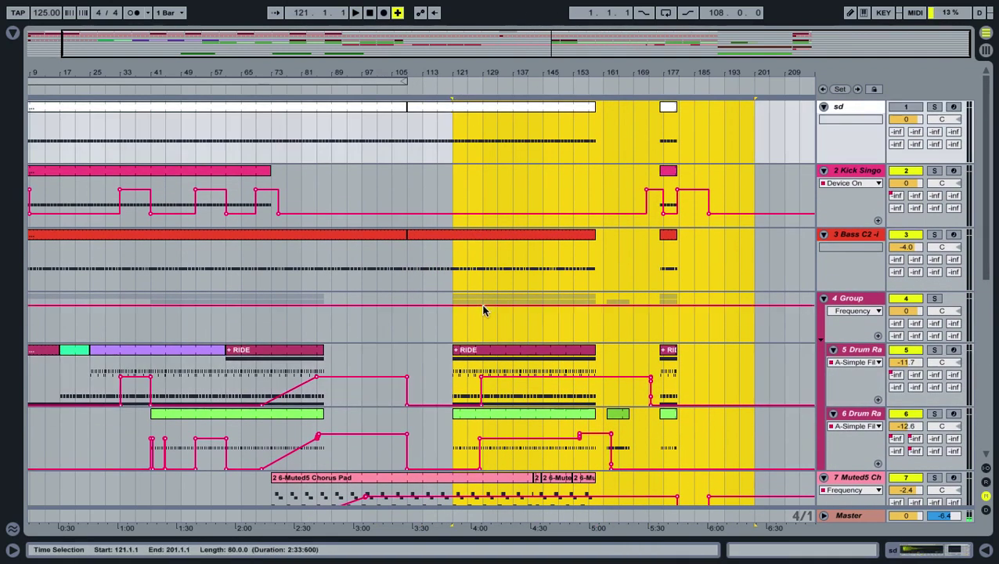
{"action": "left_click_drag", "start_coordinate": [461, 354], "coordinate": [407, 350]}
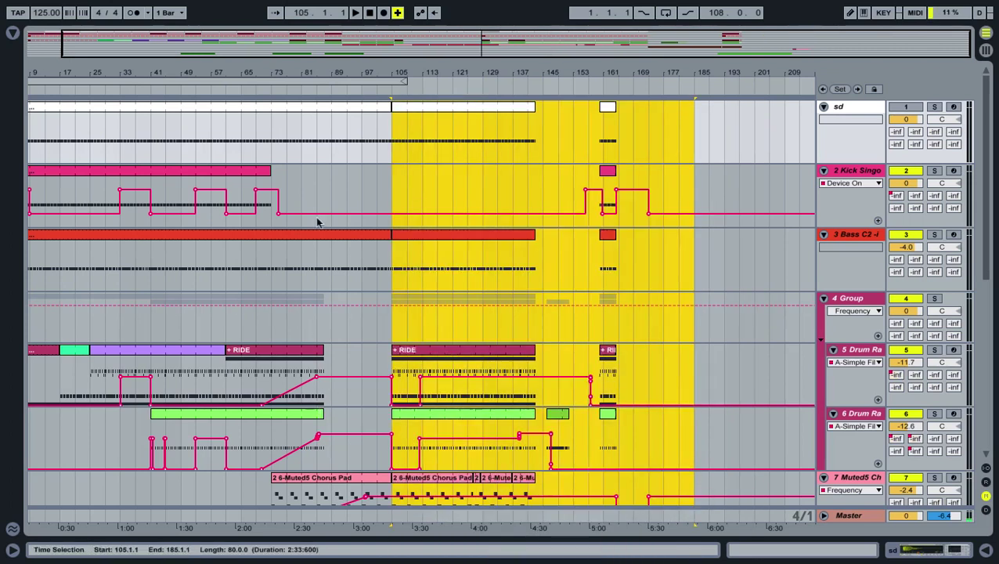
{"action": "left_click", "coordinate": [311, 82]}
Step: Resume playback and extend the ends of track 5's first RIDE clip and track 6's first green clip to bar 89
{"action": "key", "text": "space"}
{"action": "left_click_drag", "start_coordinate": [235, 36], "coordinate": [239, 43]}
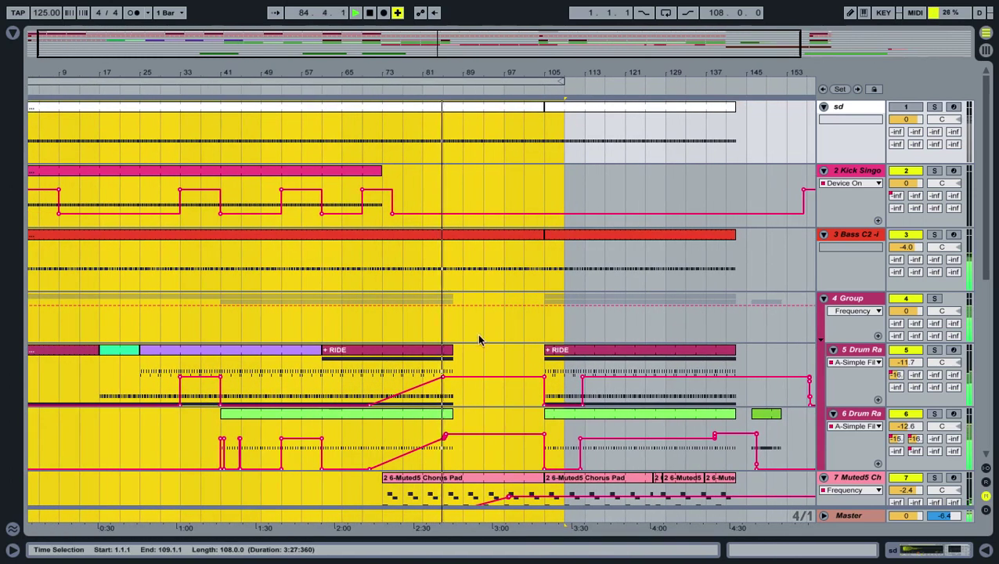
{"action": "left_click", "coordinate": [478, 368]}
{"action": "key", "text": "shift+Left"}
{"action": "key", "text": "shift+Left"}
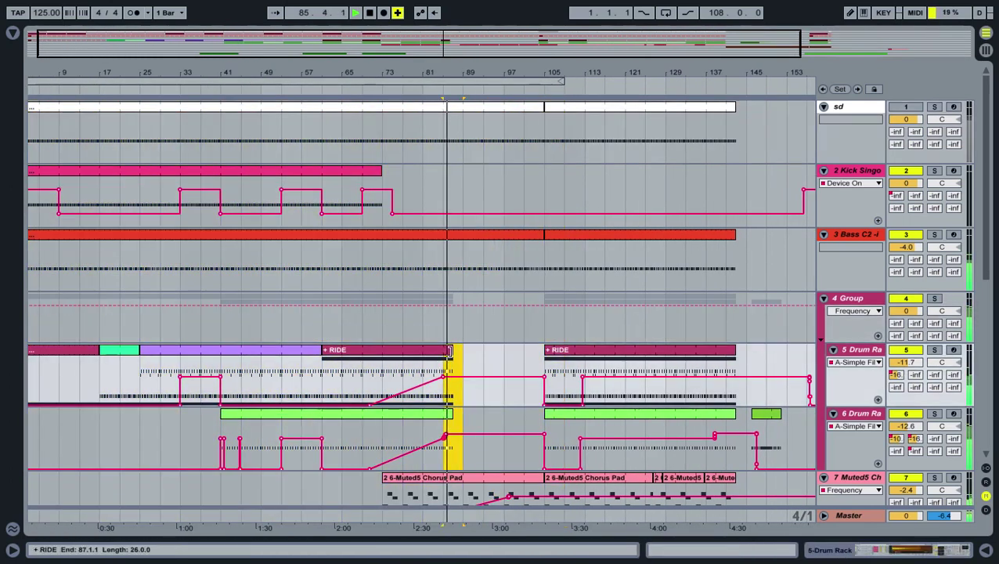
Step: Raise track 6's A-Simple Filter send automation to -8.0 dB and its B-Ping Pong send automation to -3.0 dB near bar 89
{"action": "left_click", "coordinate": [464, 423]}
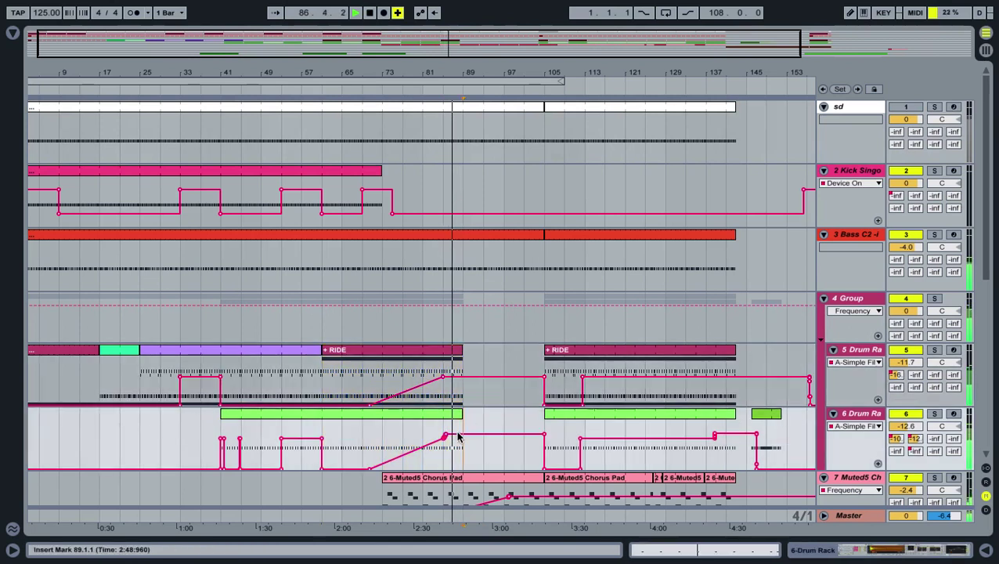
{"action": "left_click_drag", "start_coordinate": [459, 438], "coordinate": [461, 433]}
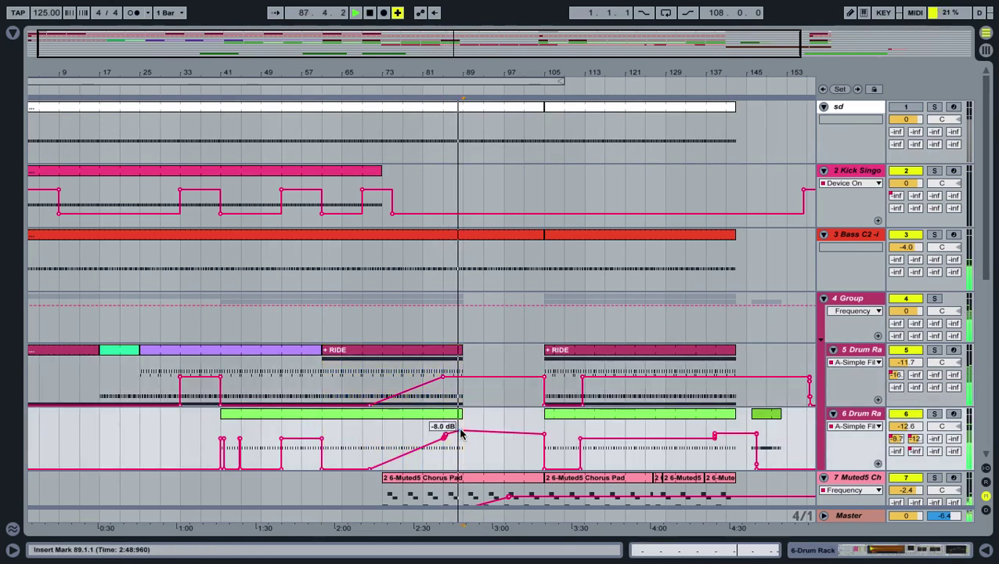
{"action": "left_click_drag", "start_coordinate": [449, 444], "coordinate": [462, 426]}
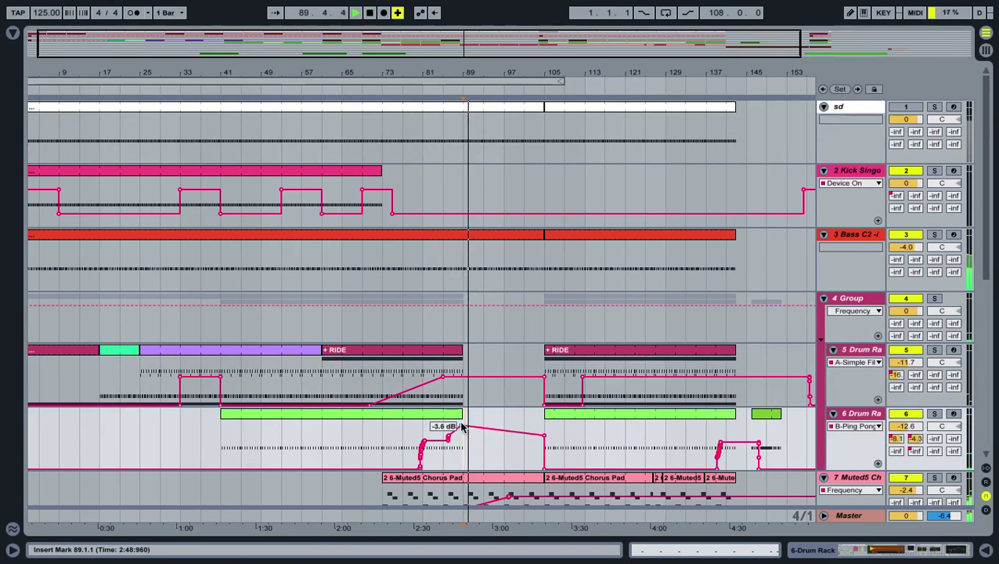
Step: Replace track 6's B-Ping Pong send steps before bar 89 with a straight ramp rising from -inf dB at about bar 80
{"action": "left_click", "coordinate": [450, 477]}
{"action": "left_click_drag", "start_coordinate": [452, 443], "coordinate": [418, 468]}
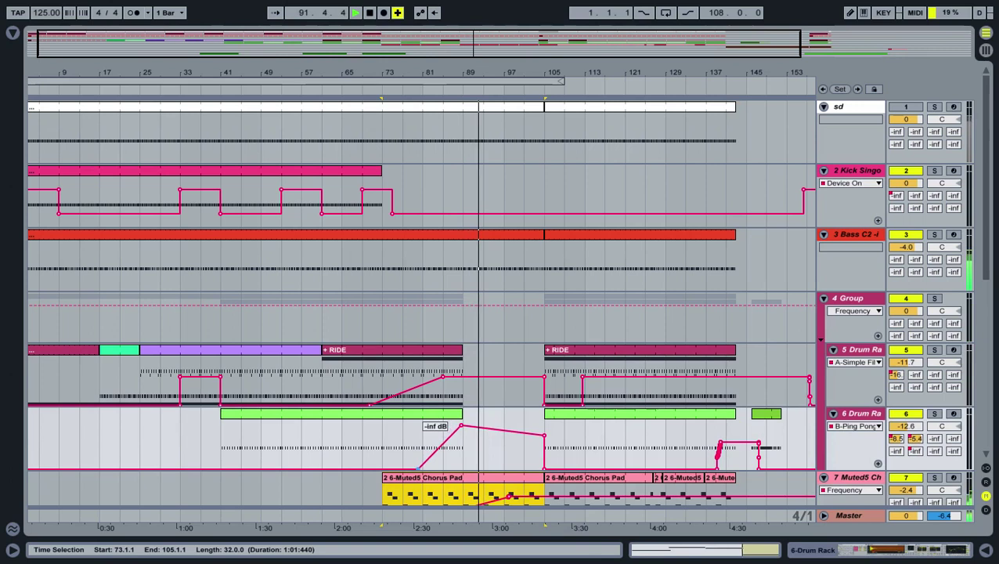
{"action": "left_click_drag", "start_coordinate": [578, 507], "coordinate": [578, 540]}
{"action": "scroll", "coordinate": [577, 470], "scroll_direction": "down", "scroll_amount": 3}
{"action": "left_click", "coordinate": [578, 433]}
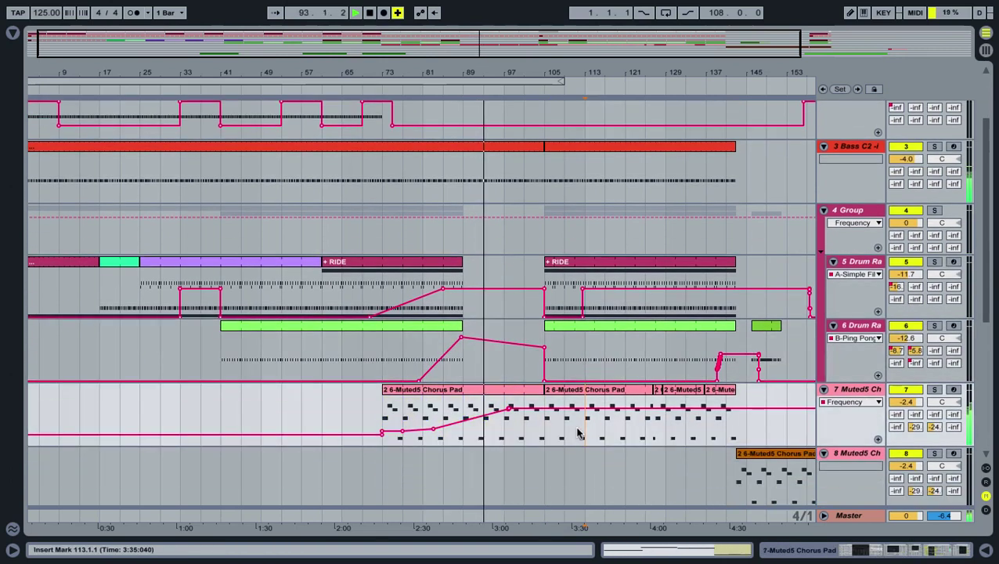
{"action": "scroll", "coordinate": [580, 431], "scroll_direction": "up", "scroll_amount": 3}
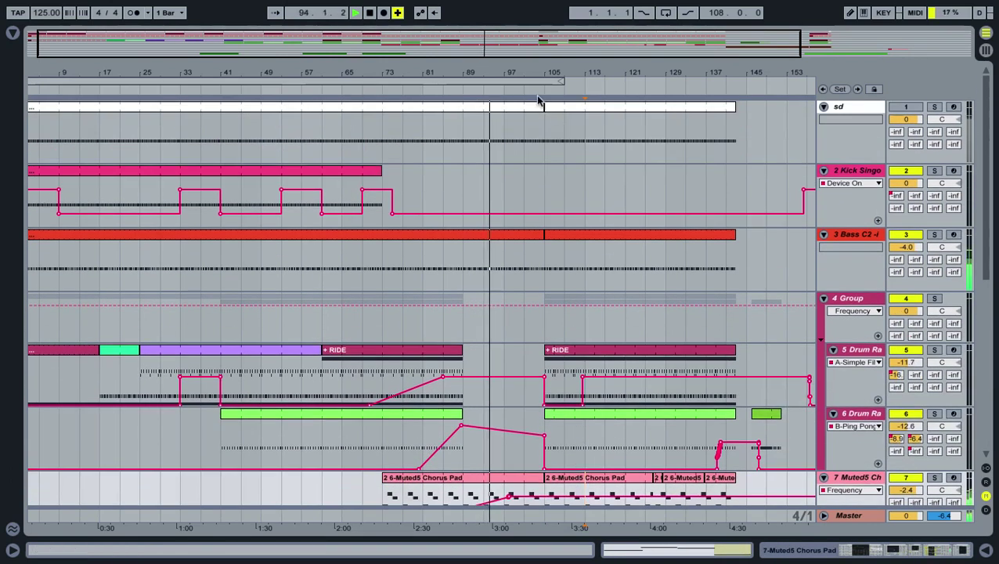
Step: Open track 7's devices and display the Auto Filter's LFO Amount automation in its arrangement lane
{"action": "scroll", "coordinate": [782, 297], "scroll_direction": "down", "scroll_amount": 3}
{"action": "left_click", "coordinate": [855, 317]}
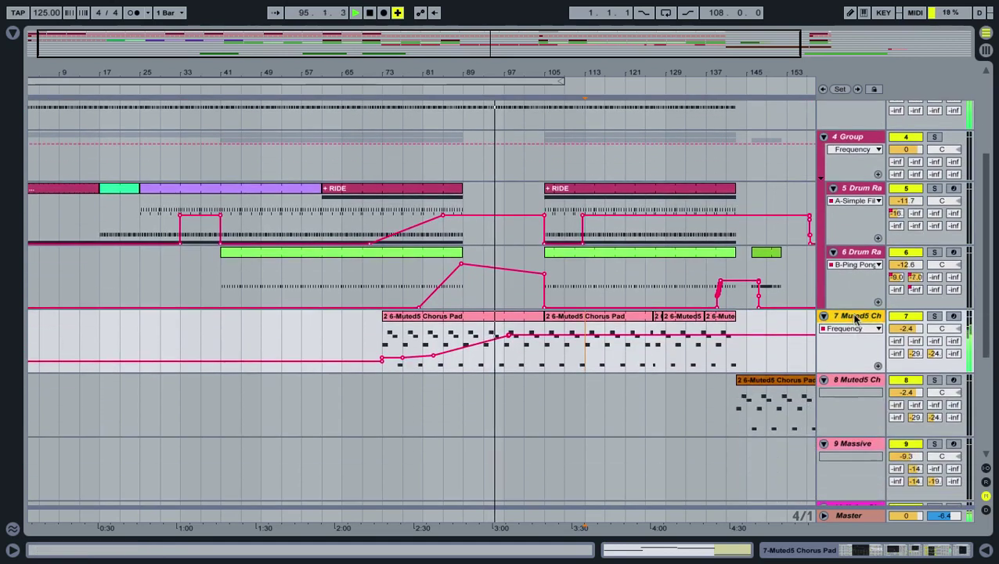
{"action": "double_click", "coordinate": [856, 317]}
{"action": "right_click", "coordinate": [425, 448]}
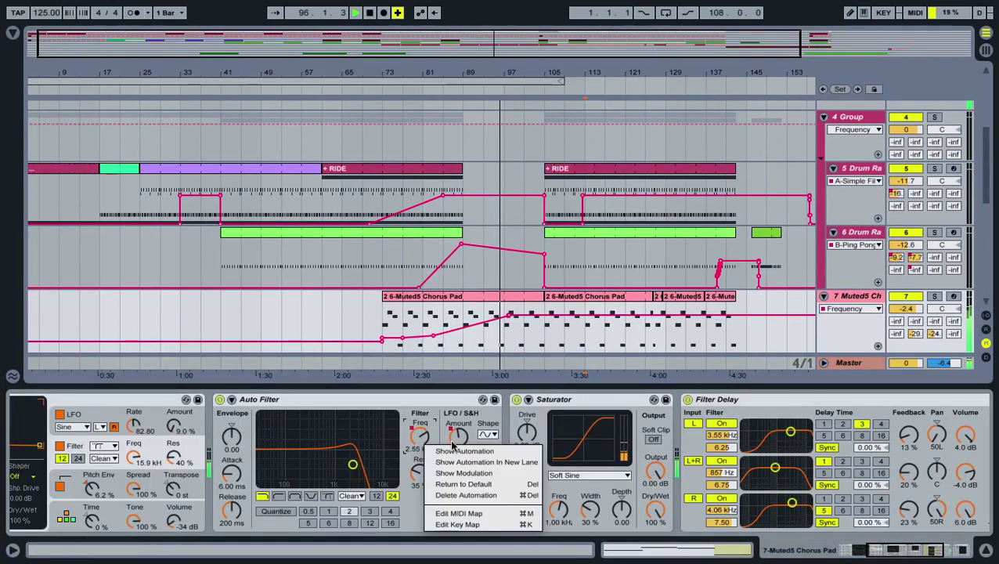
{"action": "left_click", "coordinate": [458, 451]}
{"action": "right_click", "coordinate": [456, 442]}
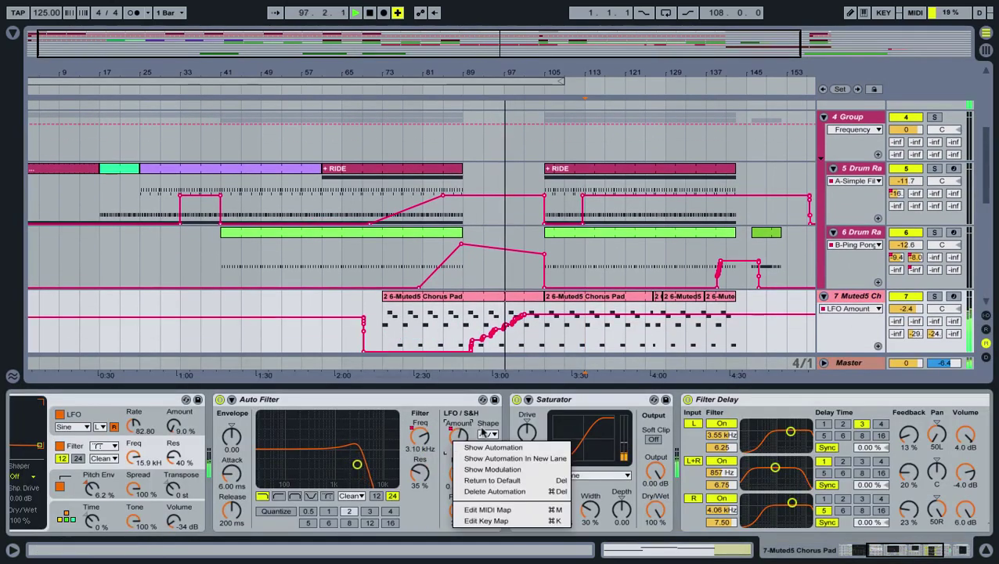
Step: Smooth track 7's LFO Amount steps into a straight ramp rising from 0.00 at about bar 86, and close the device view
{"action": "left_click", "coordinate": [539, 334]}
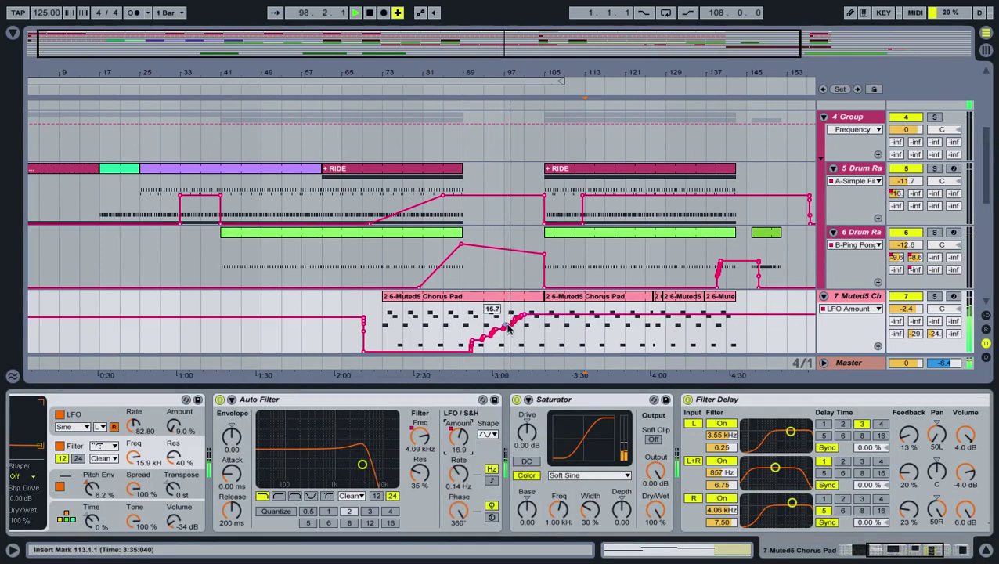
{"action": "left_click_drag", "start_coordinate": [504, 326], "coordinate": [513, 325]}
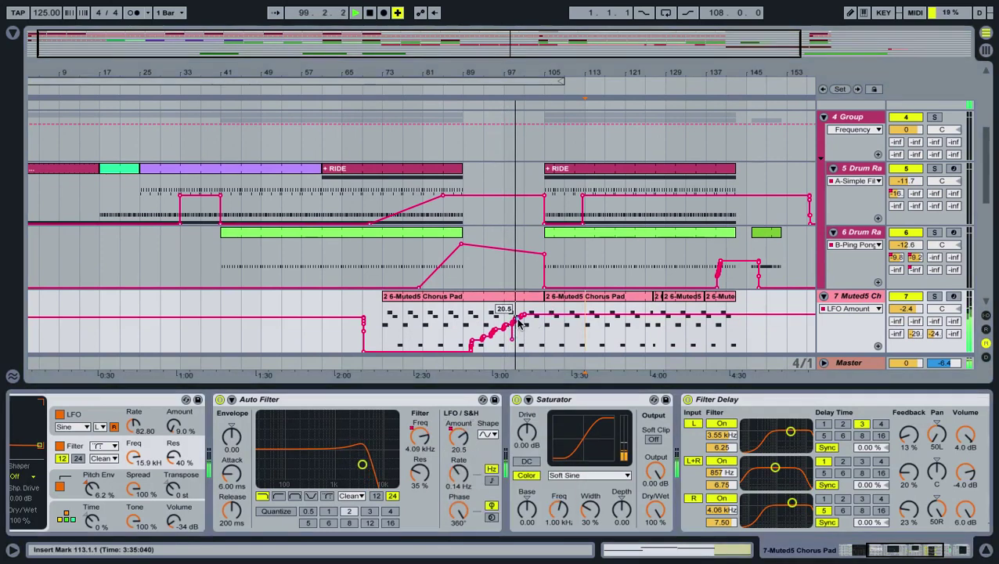
{"action": "left_click_drag", "start_coordinate": [470, 345], "coordinate": [462, 348]}
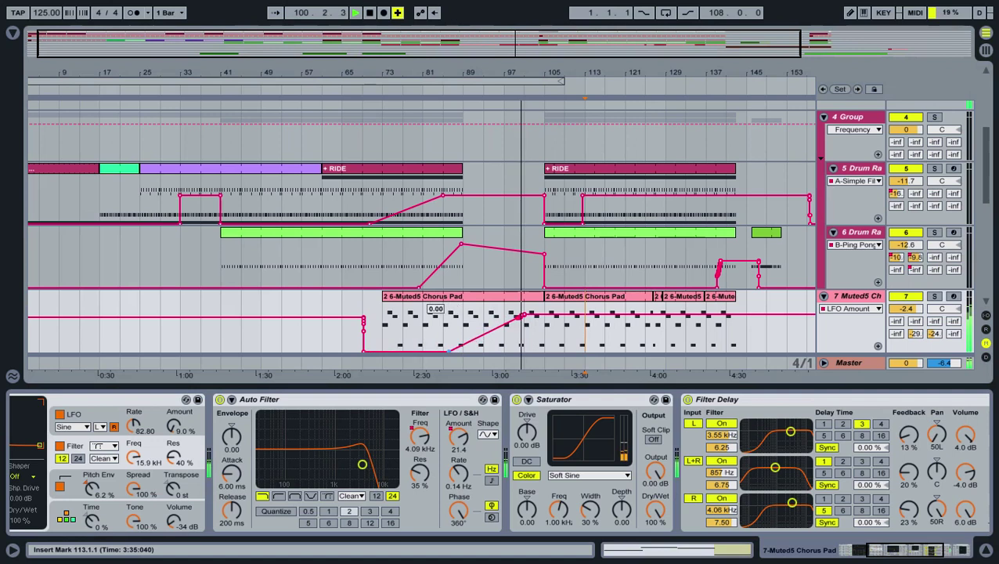
{"action": "scroll", "coordinate": [570, 352], "scroll_direction": "up", "scroll_amount": 2}
{"action": "left_click", "coordinate": [988, 551]}
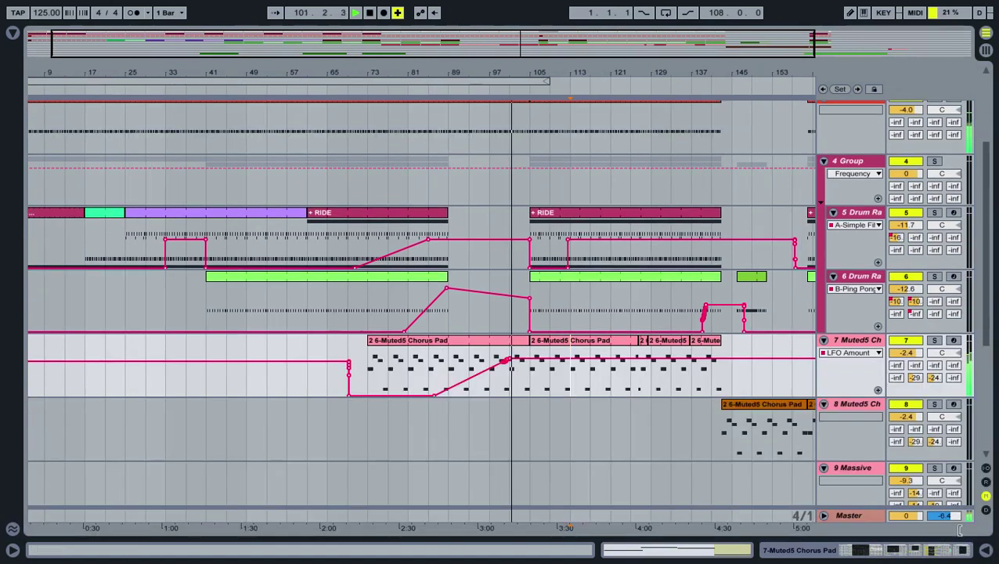
Step: Display the 4 Group track's Auto Filter Frequency automation and draw a two-level dip from bar 105 to 117, starting at about 881 Hz
{"action": "double_click", "coordinate": [845, 163]}
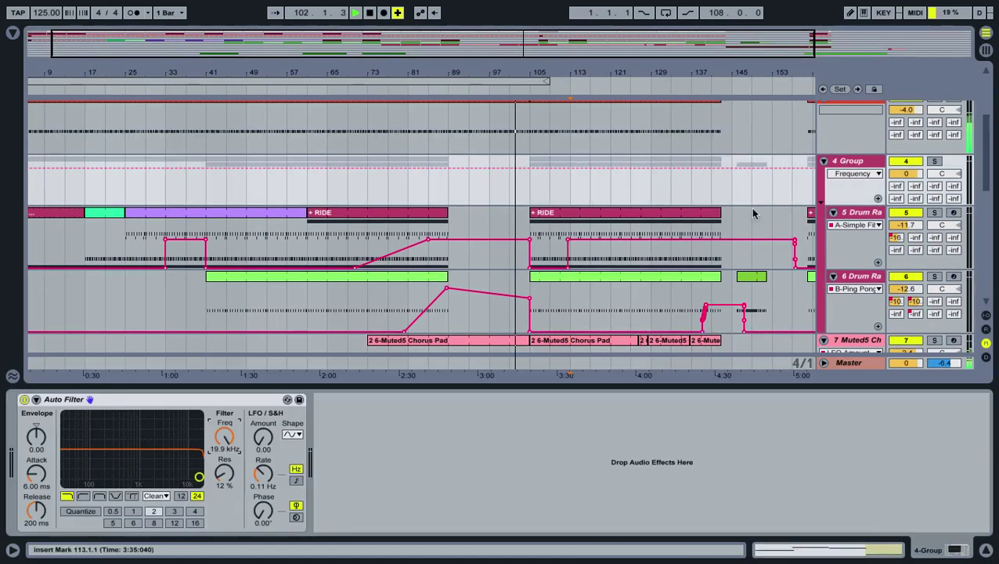
{"action": "right_click", "coordinate": [225, 437]}
{"action": "left_click", "coordinate": [248, 442]}
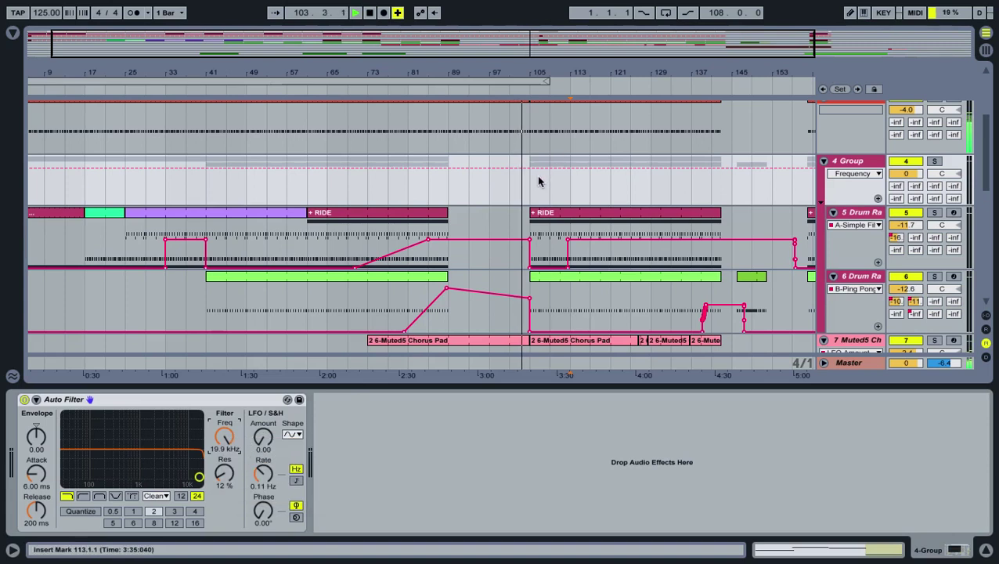
{"action": "left_click_drag", "start_coordinate": [540, 181], "coordinate": [586, 186]}
{"action": "left_click", "coordinate": [449, 184]}
{"action": "left_click_drag", "start_coordinate": [459, 179], "coordinate": [473, 179]}
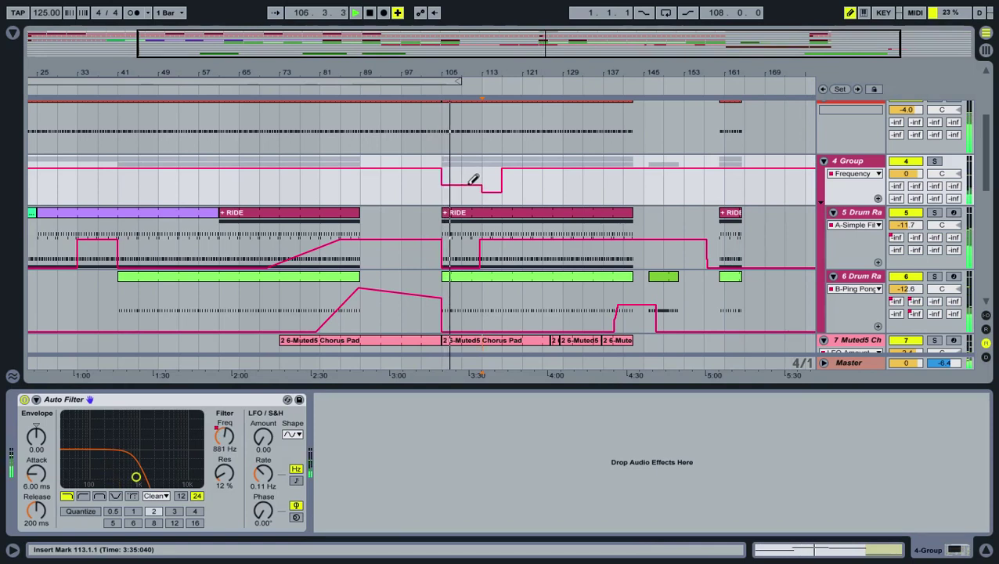
Step: Draw track 5's A-Simple Filter send automation down to its minimum between bars 113 and 125
{"action": "left_click", "coordinate": [464, 256]}
{"action": "mouse_move", "coordinate": [485, 288]}
{"action": "left_mouse_down"}
{"action": "mouse_move", "coordinate": [513, 302]}
{"action": "mouse_move", "coordinate": [542, 281]}
{"action": "left_mouse_up"}
{"action": "scroll", "coordinate": [531, 262], "scroll_direction": "up", "scroll_amount": 3}
Step: Turn the 4 Group Frequency step after bar 113 into a smooth ramp reaching 19.9 kHz at about bar 121
{"action": "key", "text": "b"}
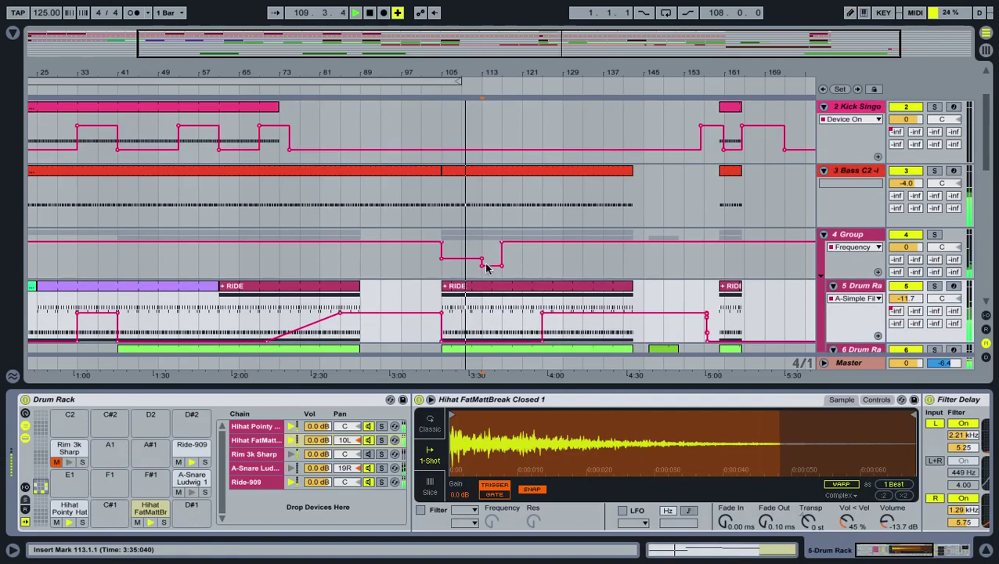
{"action": "left_click", "coordinate": [481, 264]}
{"action": "left_click", "coordinate": [504, 268]}
{"action": "mouse_move", "coordinate": [501, 248]}
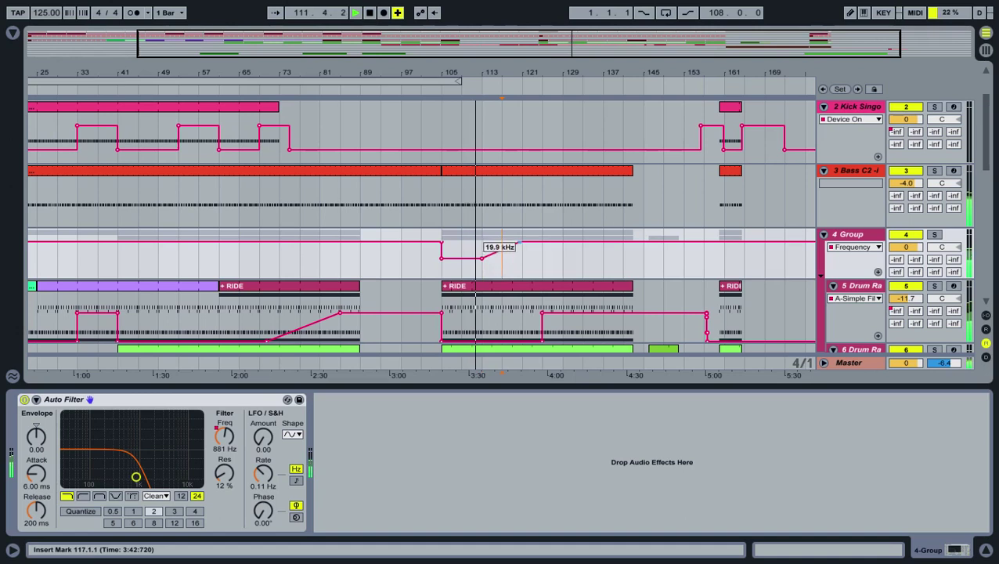
Step: Show track 6's A-Simple Filter send automation, set it to -16.0 dB at bar 125, and add a steep rise ending near bar 114
{"action": "scroll", "coordinate": [524, 247], "scroll_direction": "down", "scroll_amount": 2}
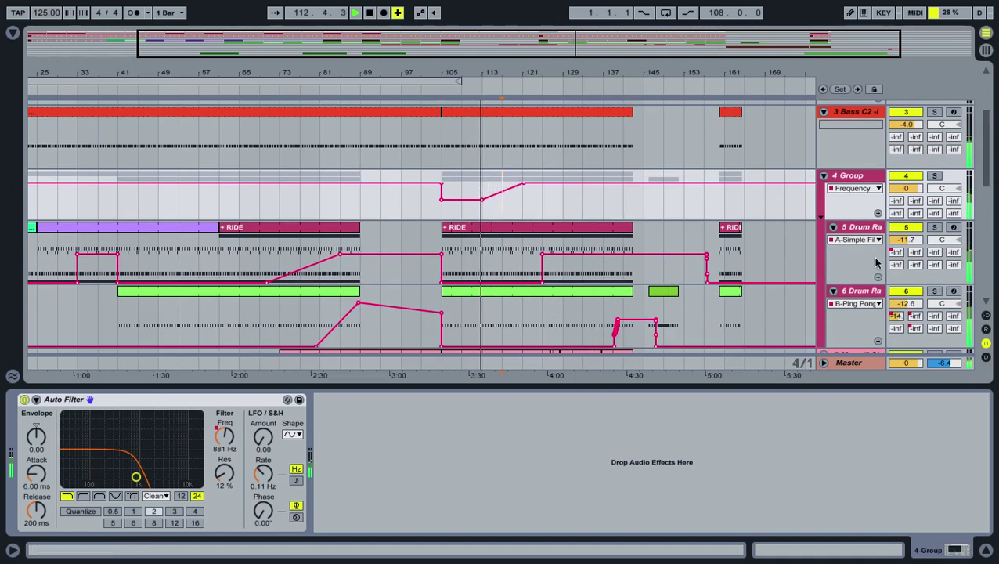
{"action": "scroll", "coordinate": [877, 263], "scroll_direction": "down", "scroll_amount": 1}
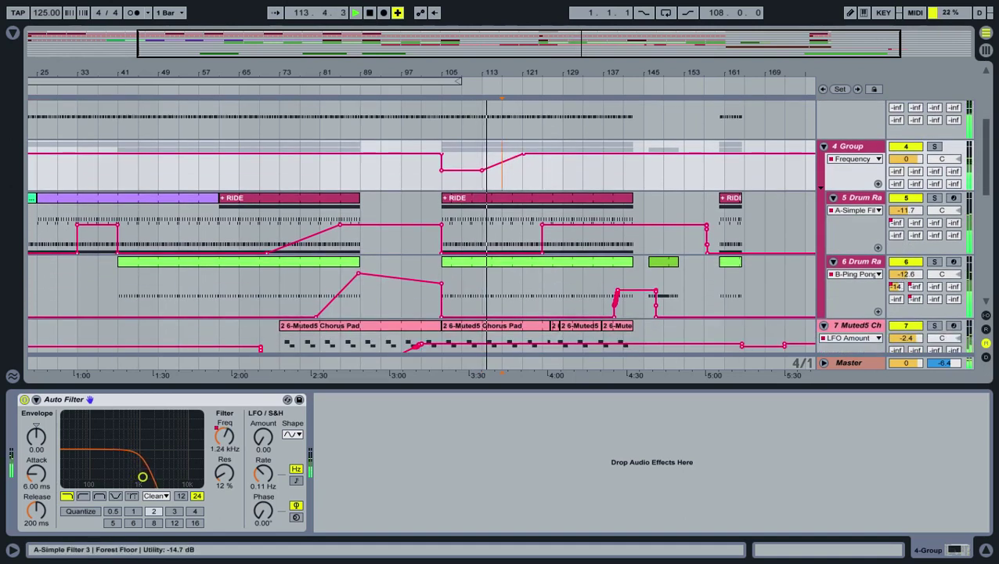
{"action": "left_click", "coordinate": [493, 288]}
{"action": "left_click_drag", "start_coordinate": [493, 288], "coordinate": [543, 289]}
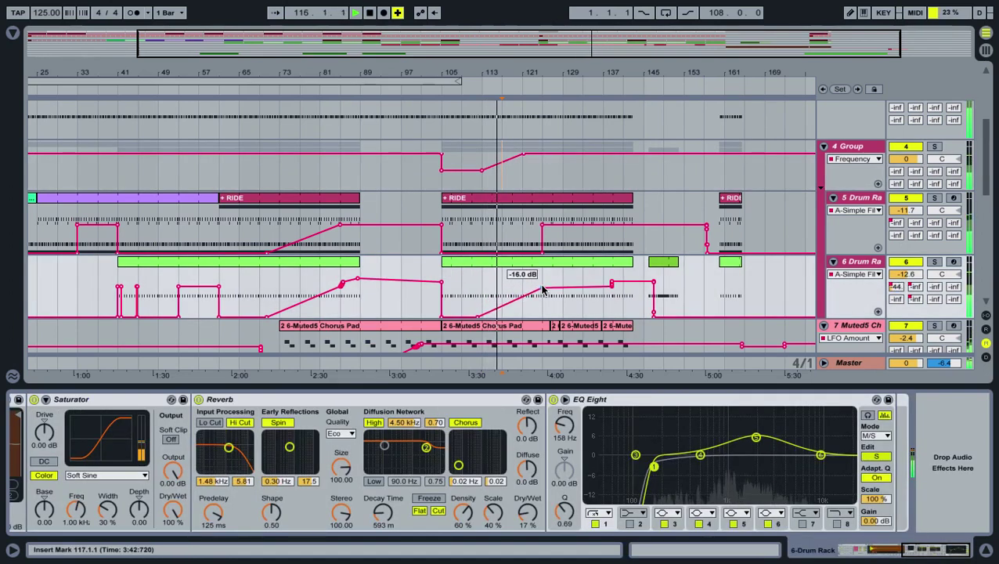
{"action": "left_click_drag", "start_coordinate": [490, 313], "coordinate": [487, 292]}
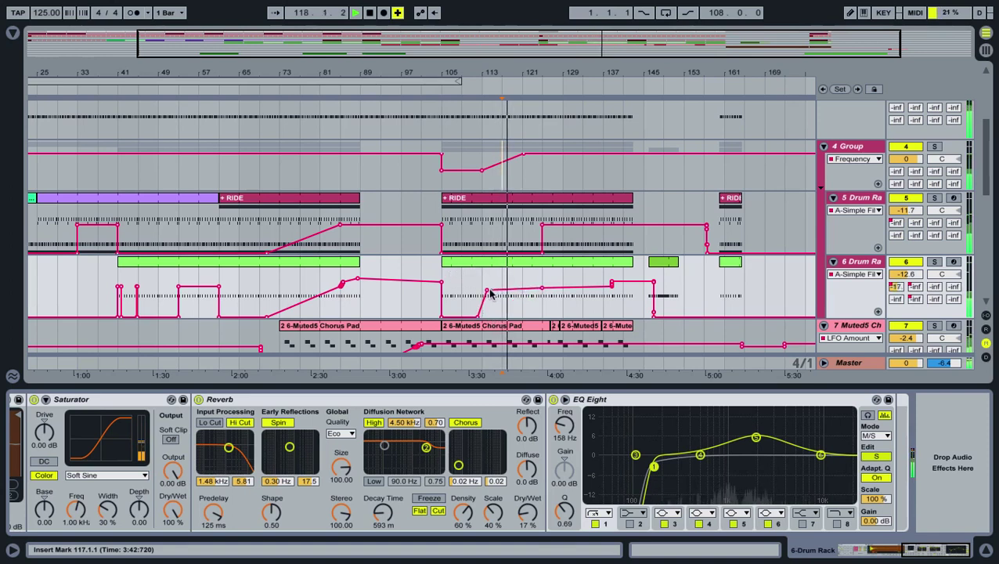
{"action": "left_click", "coordinate": [986, 550]}
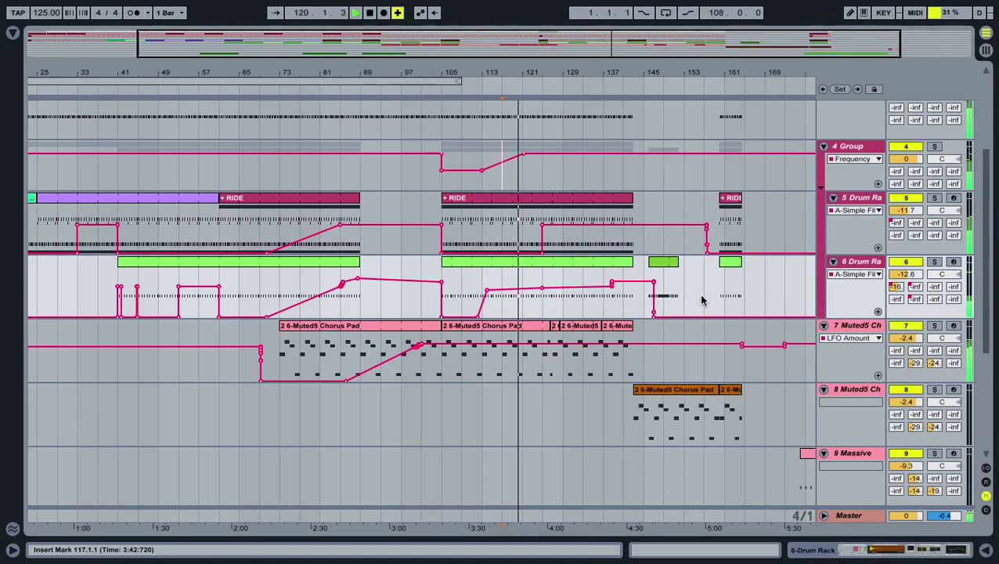
Step: Reshape track 5's A-Simple Filter send into a long ramp from about bar 131 to 157, plus a short ramp peaking at bar 129
{"action": "left_click_drag", "start_coordinate": [542, 228], "coordinate": [541, 251]}
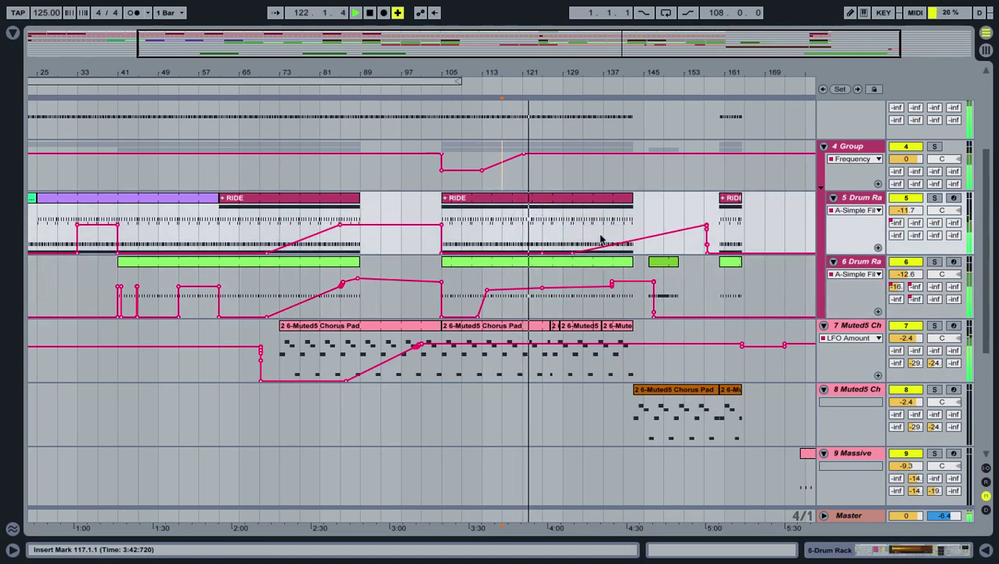
{"action": "scroll", "coordinate": [861, 219], "scroll_direction": "up", "scroll_amount": 1}
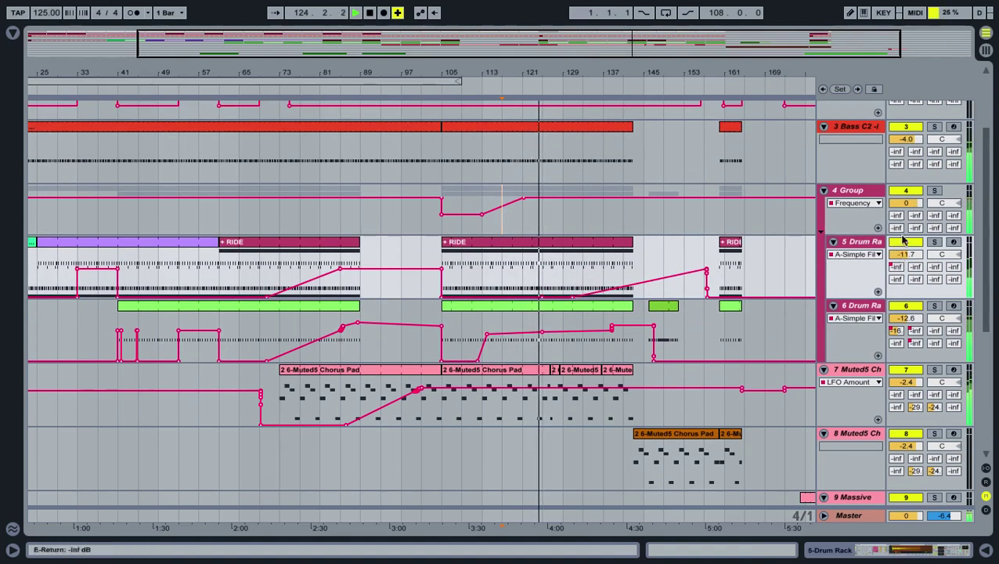
{"action": "key", "text": "b"}
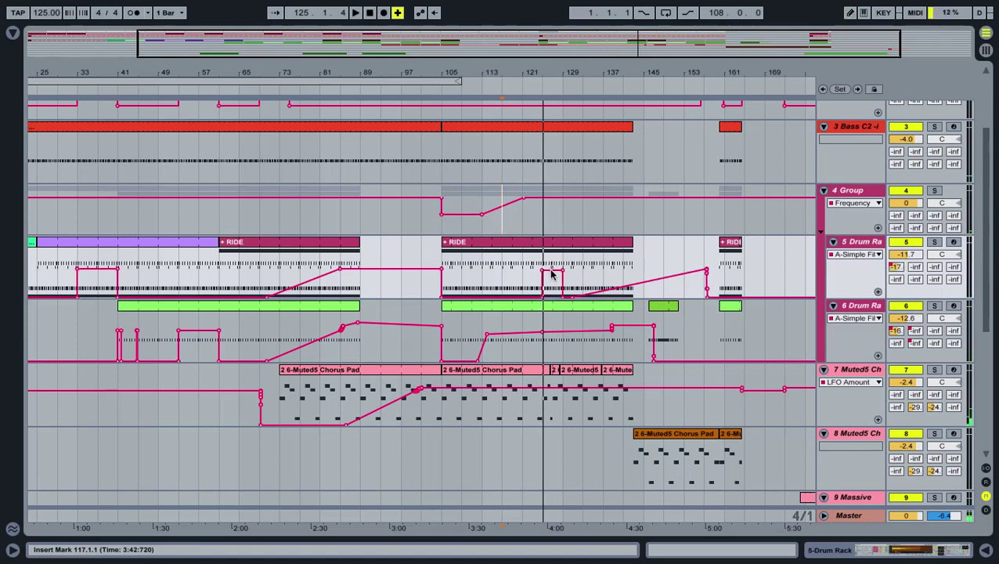
{"action": "left_click", "coordinate": [546, 274]}
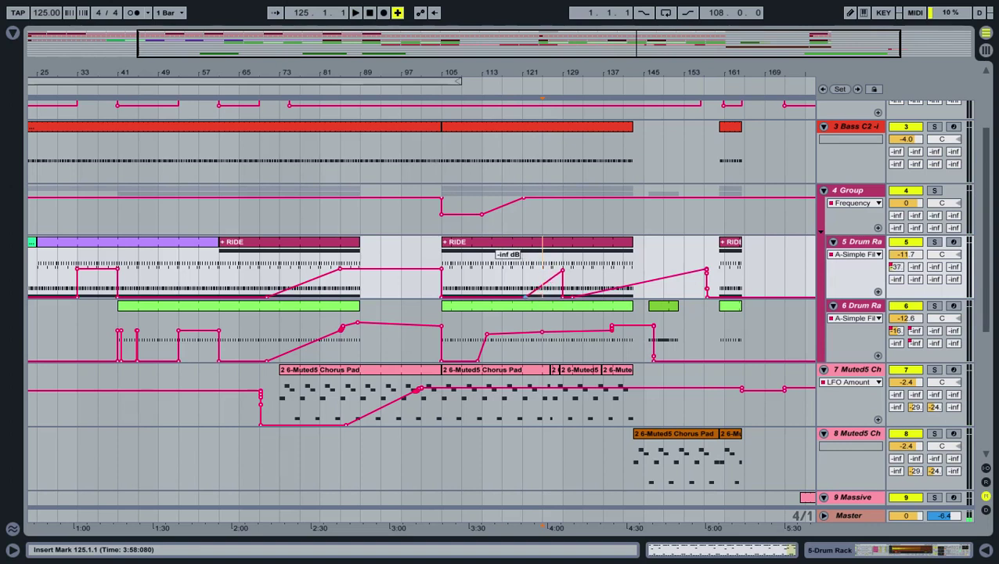
Step: Move track 6's short darker green clip earlier, trimmed to four bars, so it fills bars 125 to 129
{"action": "left_click", "coordinate": [668, 311]}
{"action": "left_click_drag", "start_coordinate": [670, 311], "coordinate": [584, 310]}
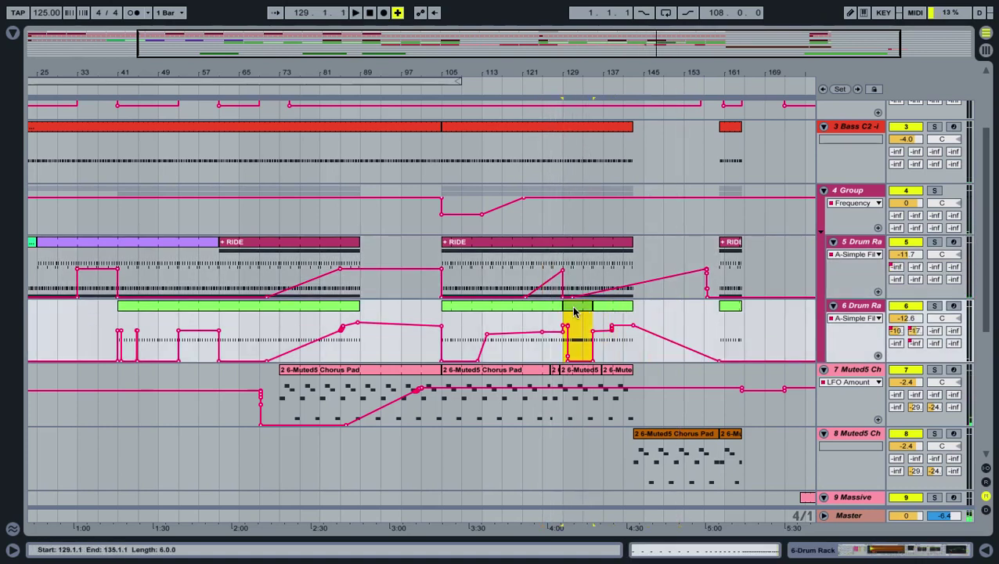
{"action": "left_click", "coordinate": [561, 307]}
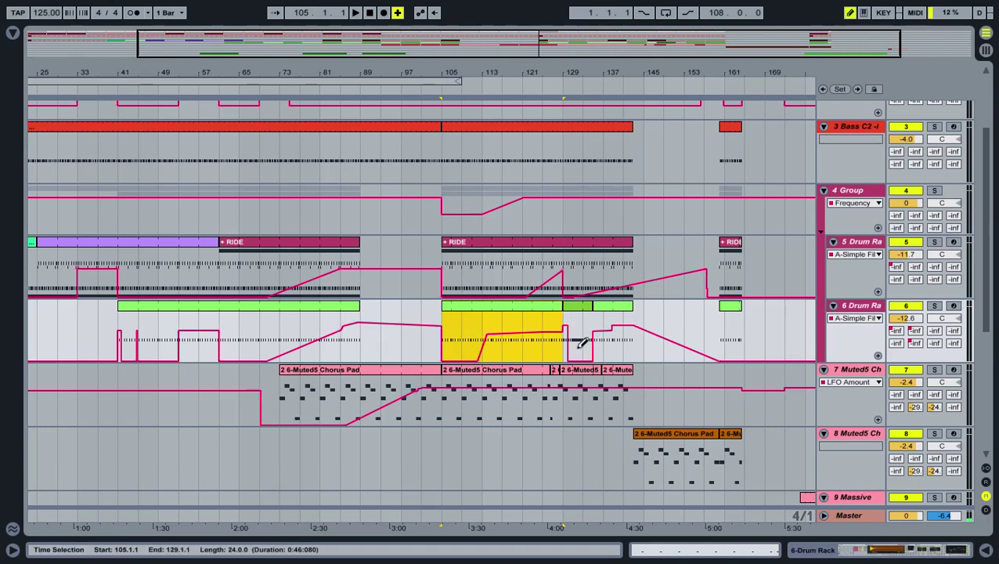
{"action": "left_click_drag", "start_coordinate": [587, 306], "coordinate": [594, 310]}
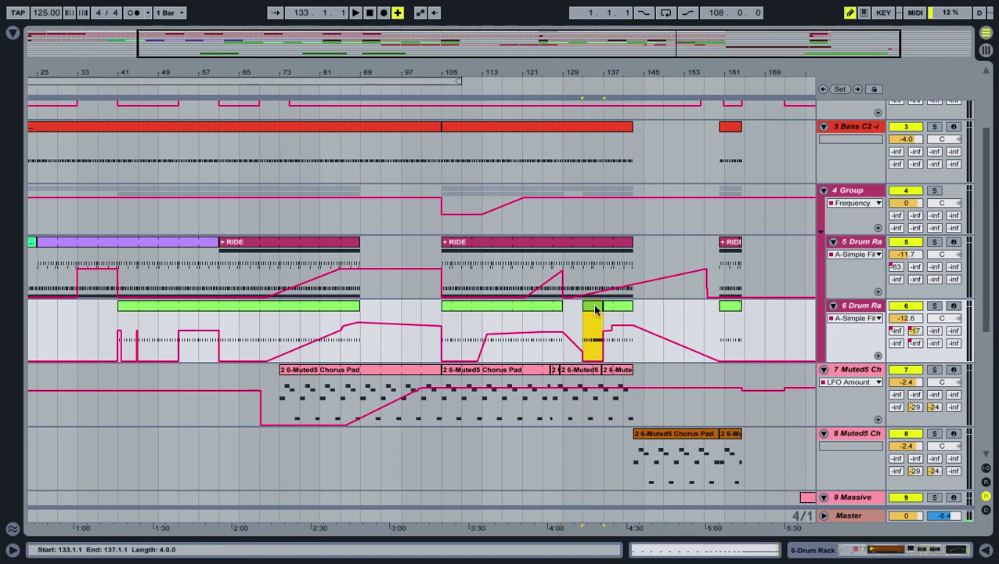
{"action": "key", "text": "ctrl+z"}
{"action": "key", "text": "ctrl+z"}
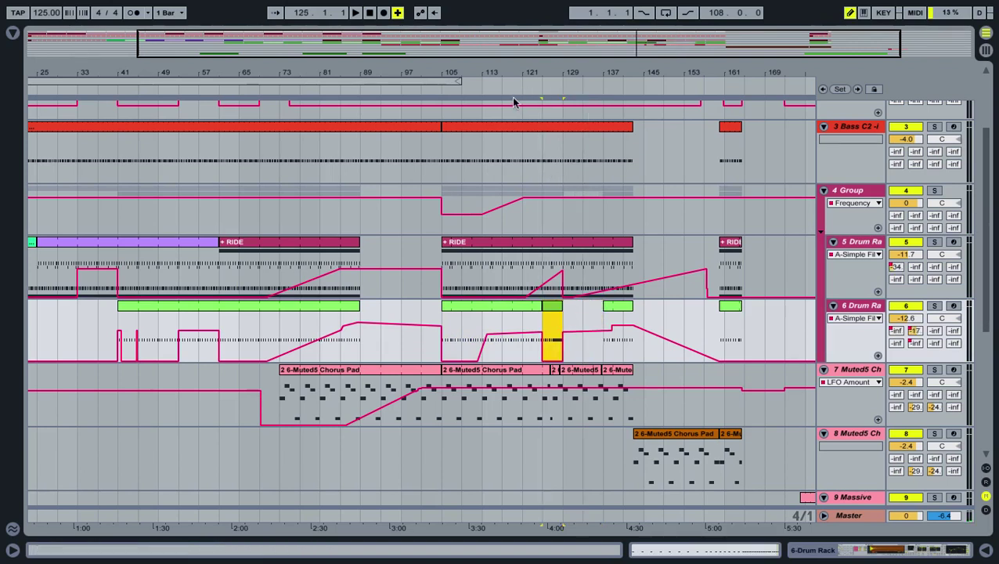
Step: Start playback near bar 119 and delete track 3's bass clip material between bars 125 and 129
{"action": "left_click", "coordinate": [513, 97]}
{"action": "left_click", "coordinate": [562, 157]}
{"action": "left_click_drag", "start_coordinate": [562, 157], "coordinate": [542, 156]}
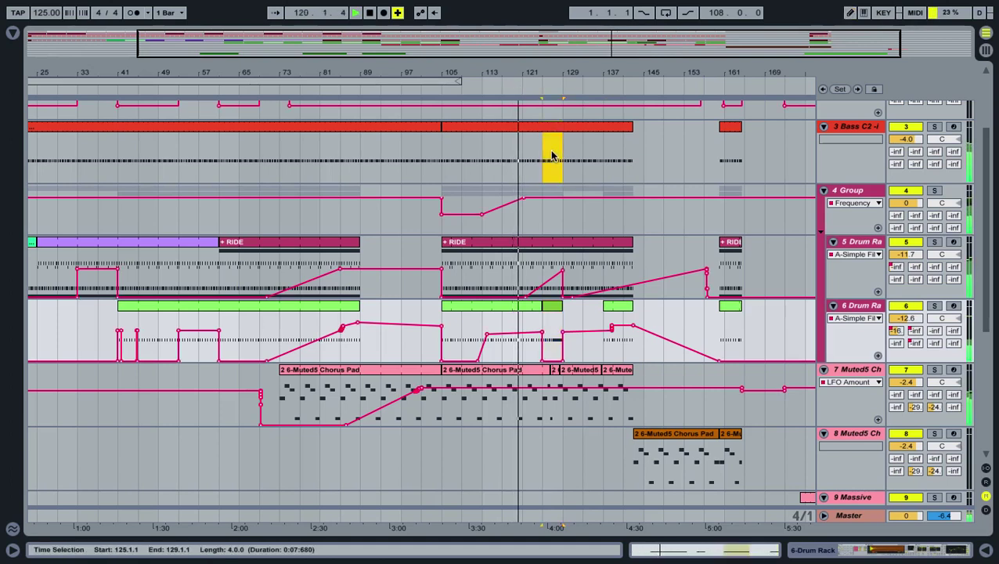
{"action": "scroll", "coordinate": [599, 222], "scroll_direction": "up", "scroll_amount": 2}
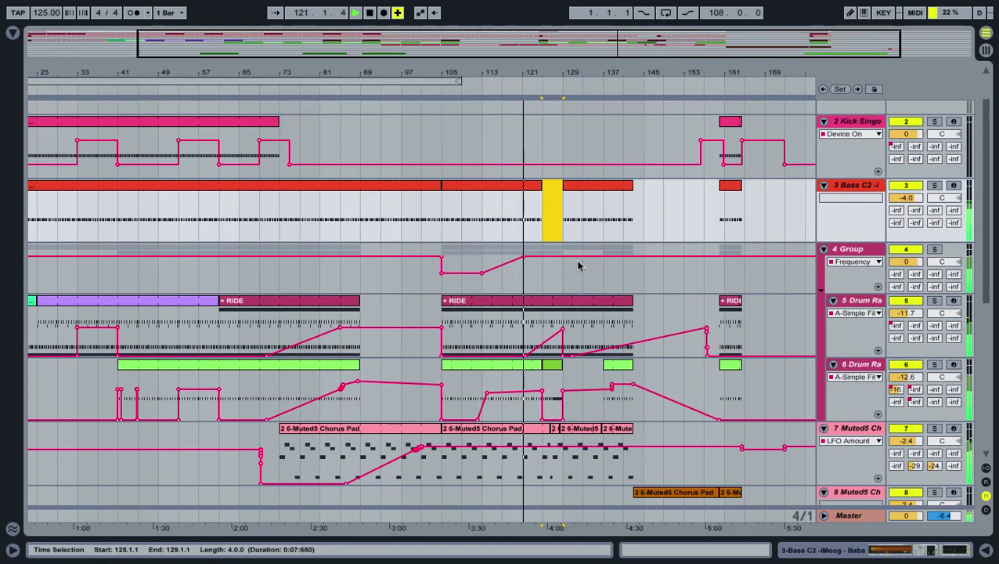
Step: Delete the part of track 5's second RIDE clip between bars 125 and 129
{"action": "left_click_drag", "start_coordinate": [453, 36], "coordinate": [453, 52]}
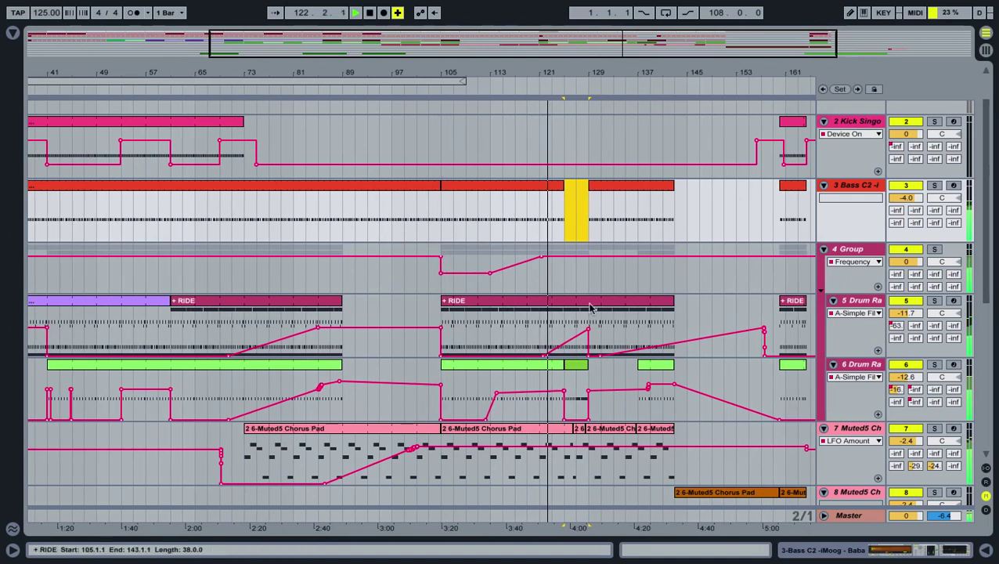
{"action": "key", "text": "Delete"}
{"action": "left_click_drag", "start_coordinate": [586, 325], "coordinate": [593, 324]}
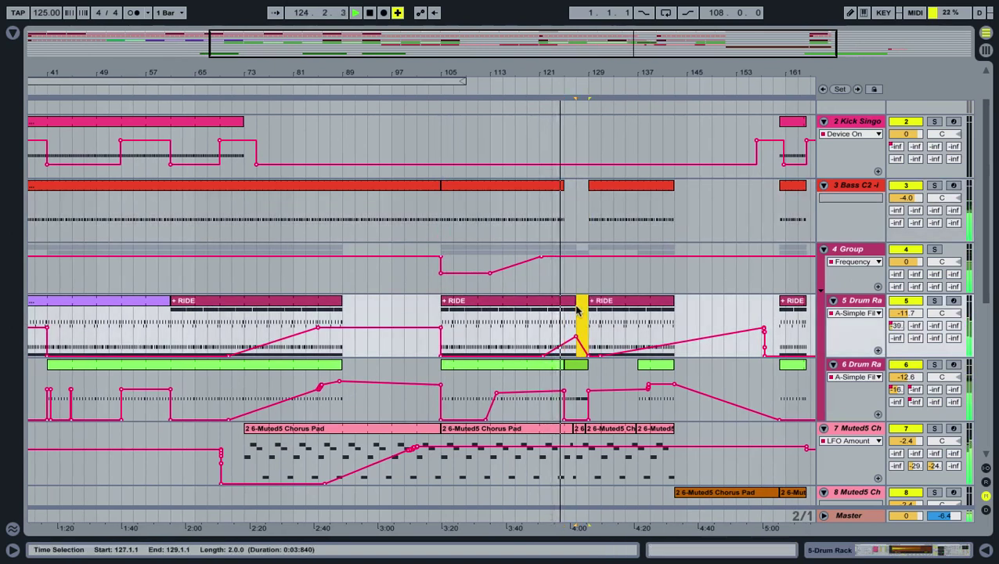
{"action": "key", "text": "Delete"}
{"action": "key", "text": "Left"}
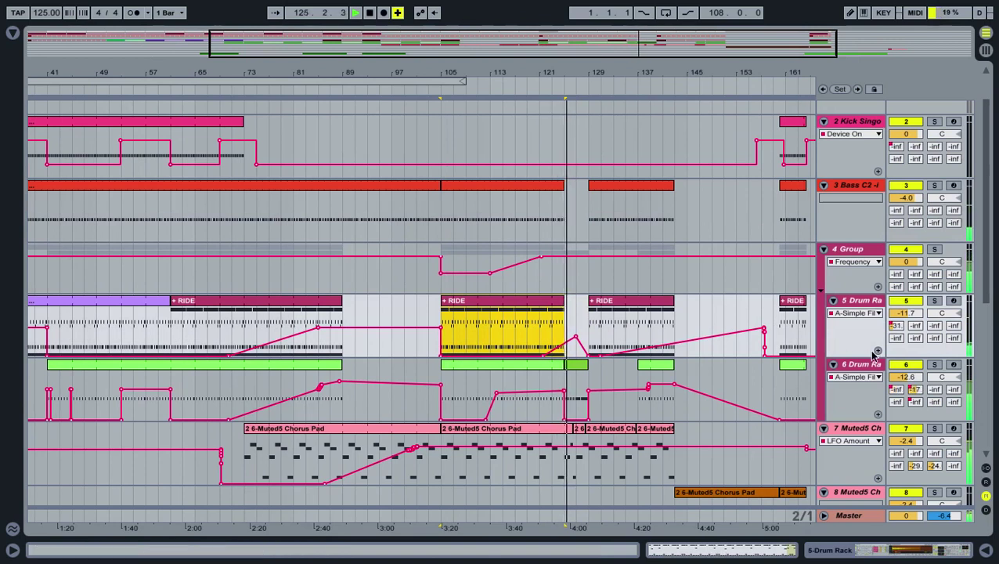
{"action": "left_click", "coordinate": [763, 384]}
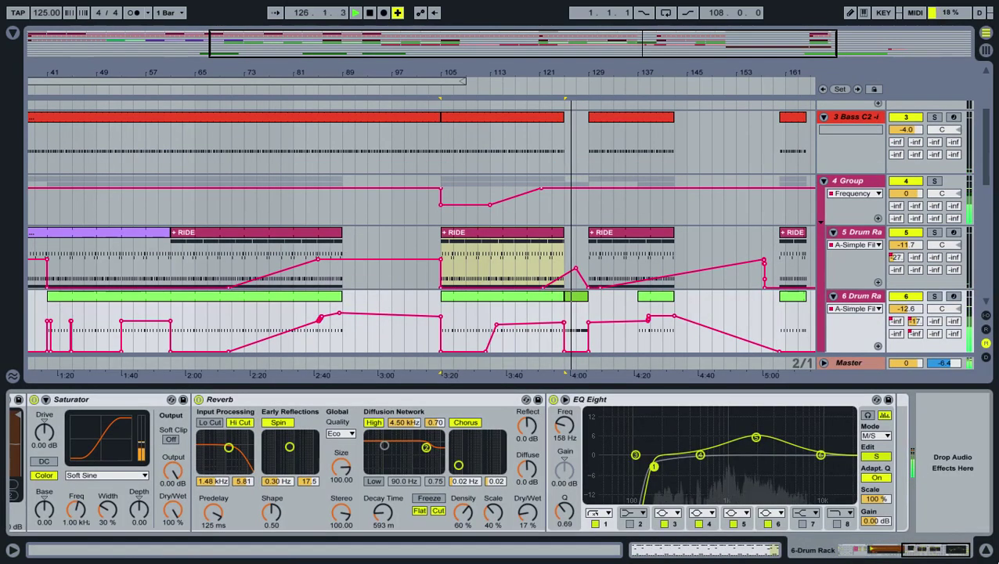
{"action": "left_click", "coordinate": [986, 550]}
{"action": "scroll", "coordinate": [725, 334], "scroll_direction": "down", "scroll_amount": 2}
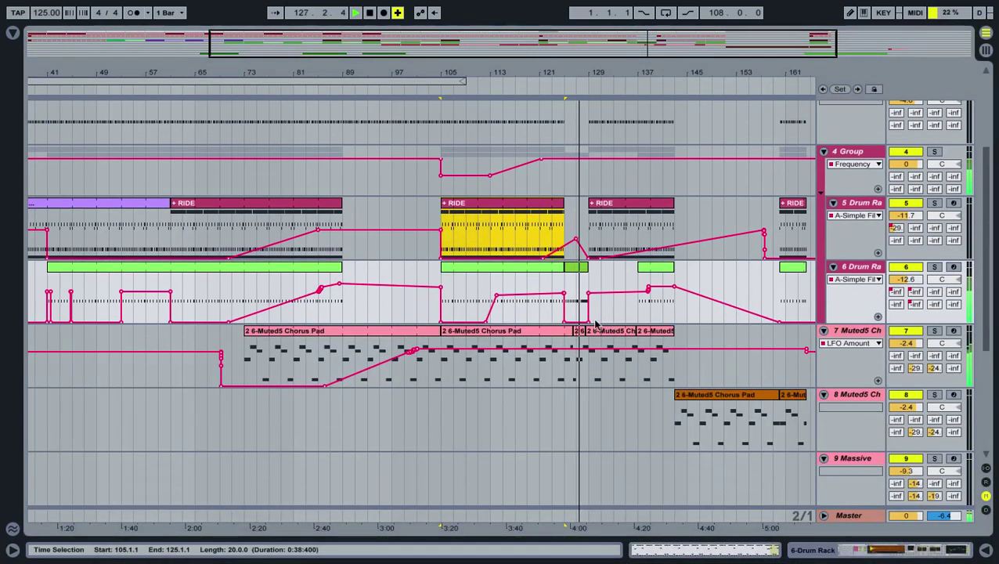
Step: Extend track 7's Chorus Pad clip that starts at bar 105 to bar 143, and copy track 11's 2 9-Audio clip from bar 159 to bar 113
{"action": "left_click_drag", "start_coordinate": [569, 330], "coordinate": [674, 331]}
{"action": "scroll", "coordinate": [583, 328], "scroll_direction": "down", "scroll_amount": 5}
{"action": "scroll", "coordinate": [591, 334], "scroll_direction": "right", "scroll_amount": 2}
{"action": "left_click", "coordinate": [757, 421]}
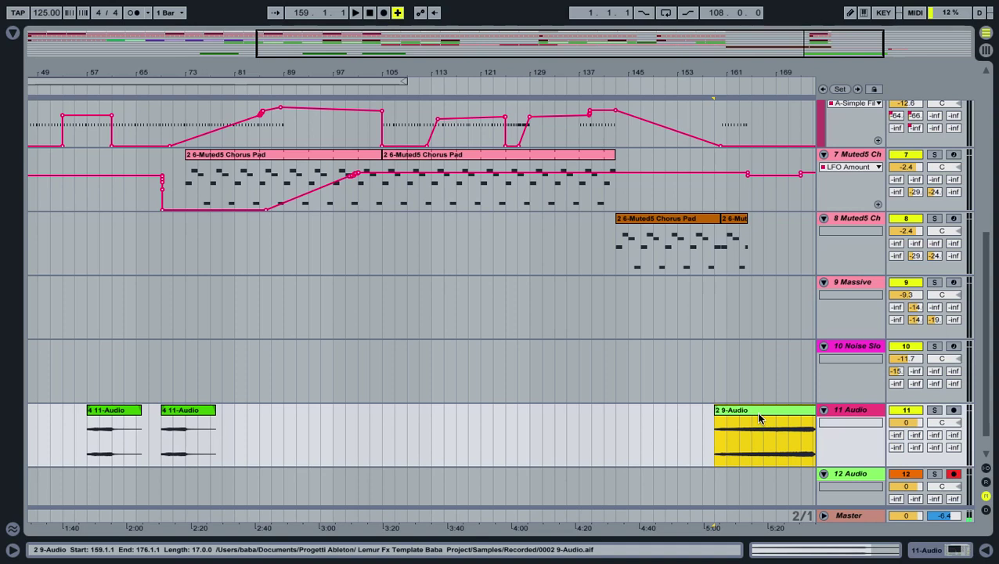
{"action": "left_click_drag", "start_coordinate": [761, 418], "coordinate": [483, 419]}
{"action": "key", "text": "space"}
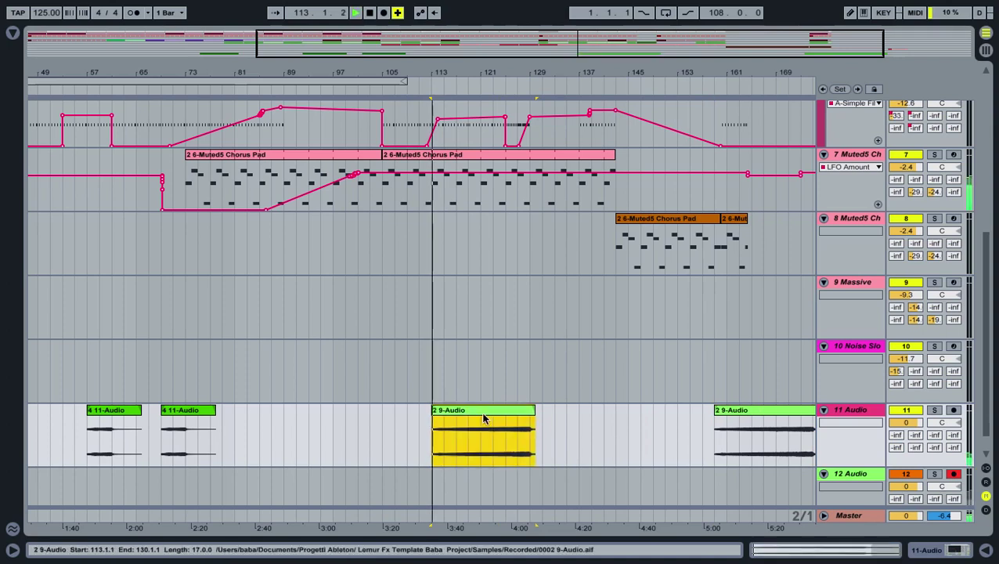
Step: Extend track 6's green clip back to start at bar 129 and flatten its A-Simple Filter automation to zero from bar 129 to about bar 147
{"action": "scroll", "coordinate": [483, 418], "scroll_direction": "up", "scroll_amount": 1}
{"action": "scroll", "coordinate": [483, 407], "scroll_direction": "up", "scroll_amount": 8}
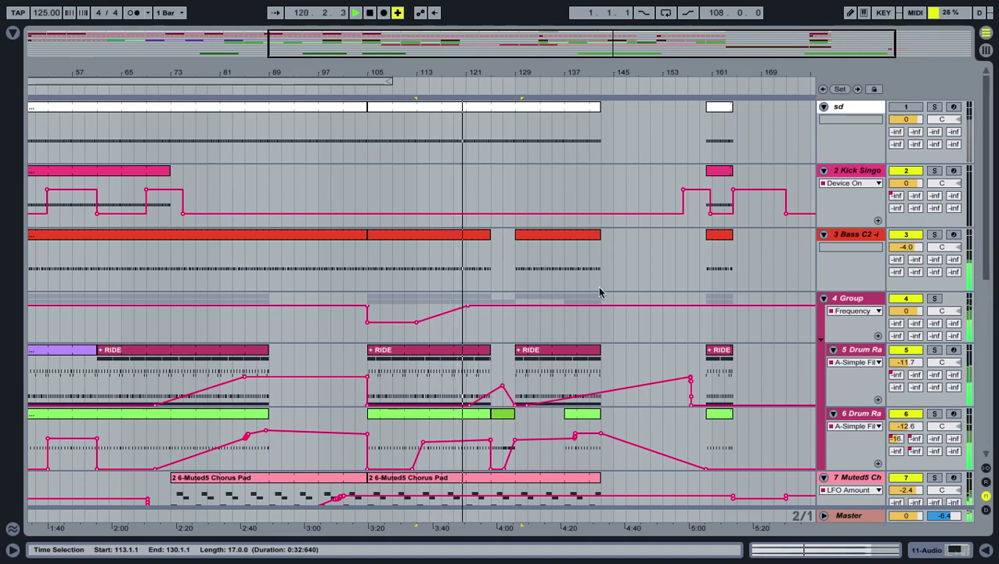
{"action": "scroll", "coordinate": [599, 292], "scroll_direction": "down", "scroll_amount": 1}
{"action": "scroll", "coordinate": [563, 329], "scroll_direction": "down", "scroll_amount": 2}
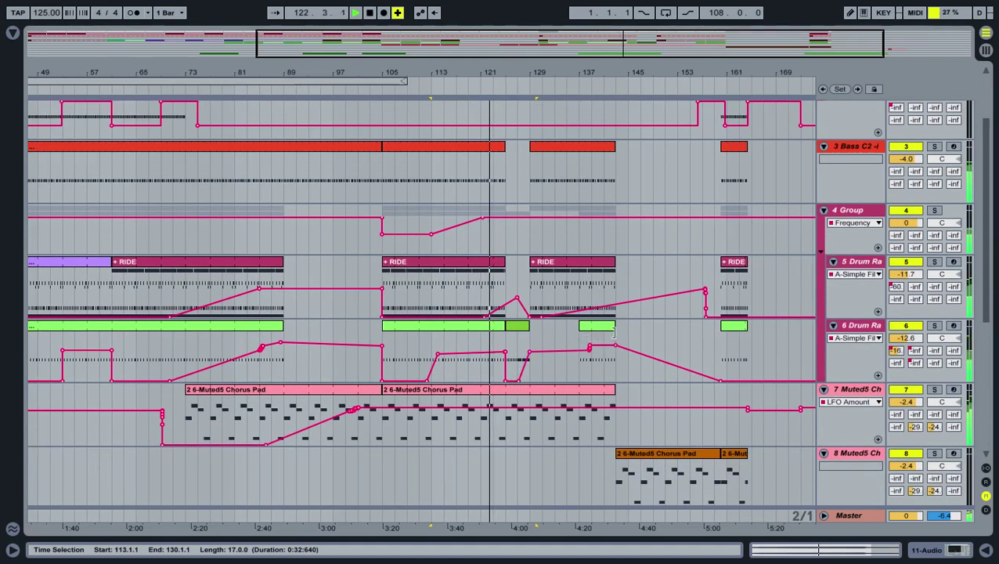
{"action": "left_click", "coordinate": [583, 324]}
{"action": "mouse_move", "coordinate": [616, 348]}
{"action": "left_mouse_down"}
{"action": "mouse_move", "coordinate": [509, 344]}
{"action": "mouse_move", "coordinate": [532, 335]}
{"action": "mouse_move", "coordinate": [580, 446]}
{"action": "mouse_move", "coordinate": [605, 376]}
{"action": "left_mouse_up"}
{"action": "key", "text": "b"}
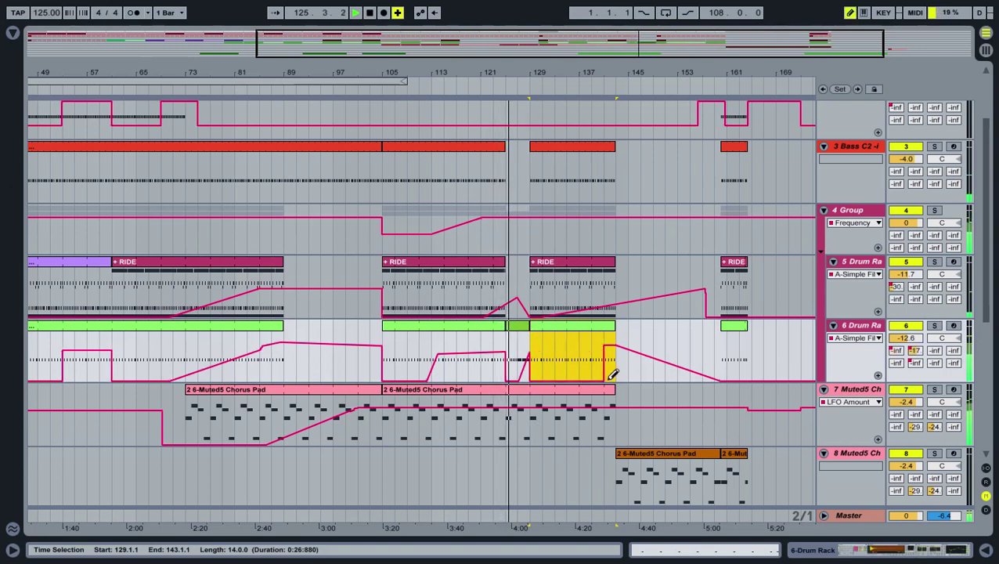
{"action": "scroll", "coordinate": [634, 395], "scroll_direction": "down", "scroll_amount": 3}
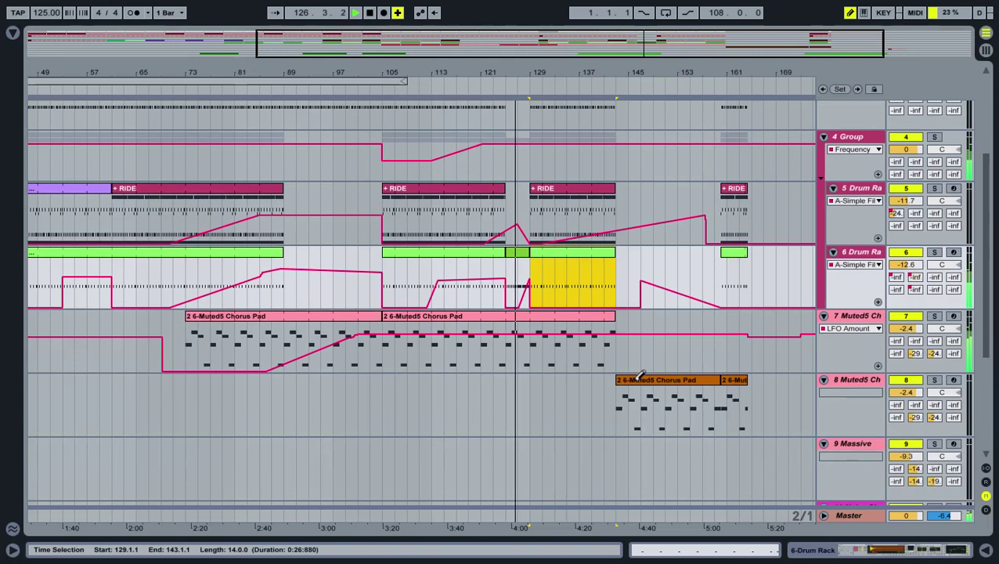
{"action": "key", "text": "space"}
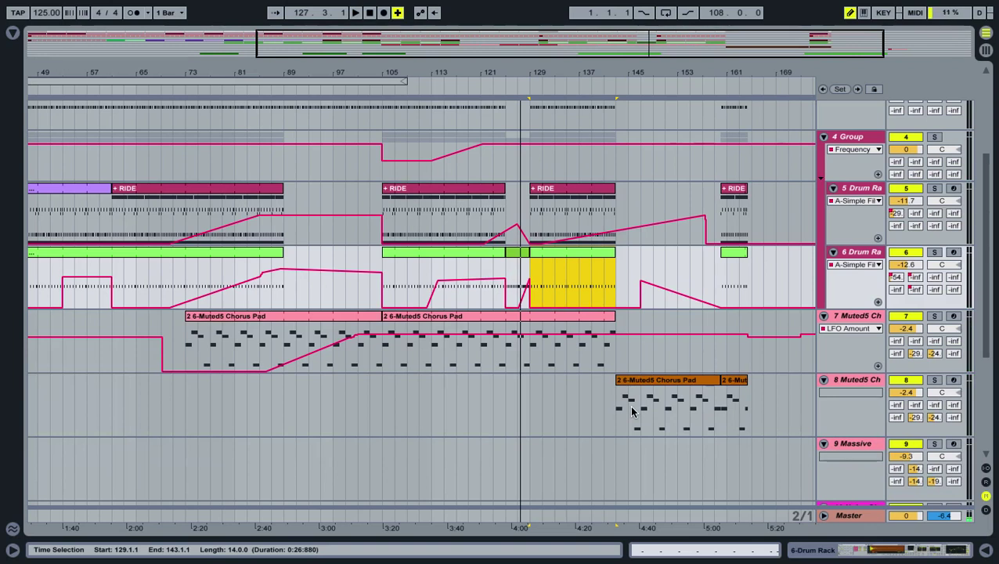
Step: In Session View, open track 9 Massive's scene 6 clip and recolour it purple
{"action": "left_click", "coordinate": [986, 51]}
{"action": "double_click", "coordinate": [527, 135]}
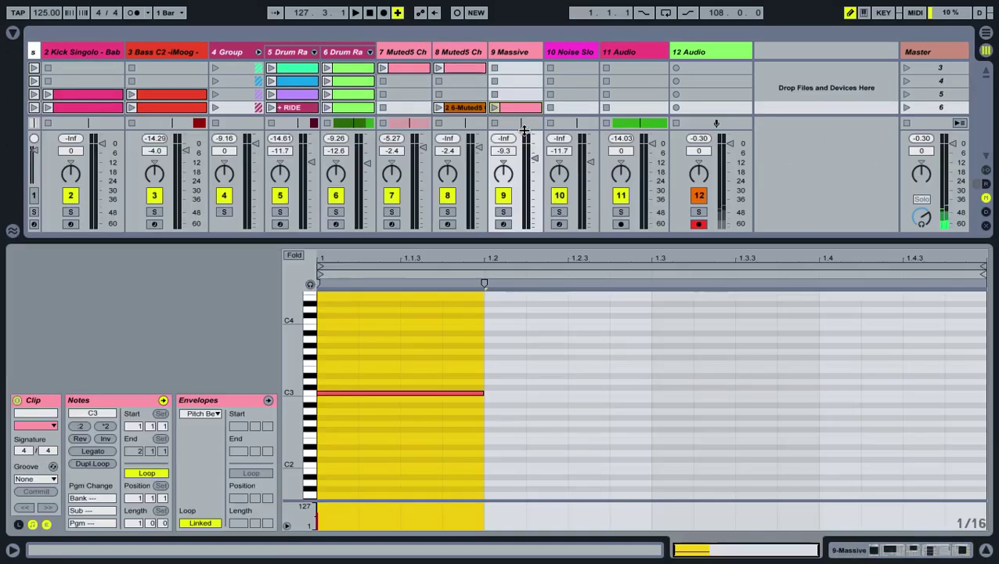
{"action": "left_click", "coordinate": [519, 112]}
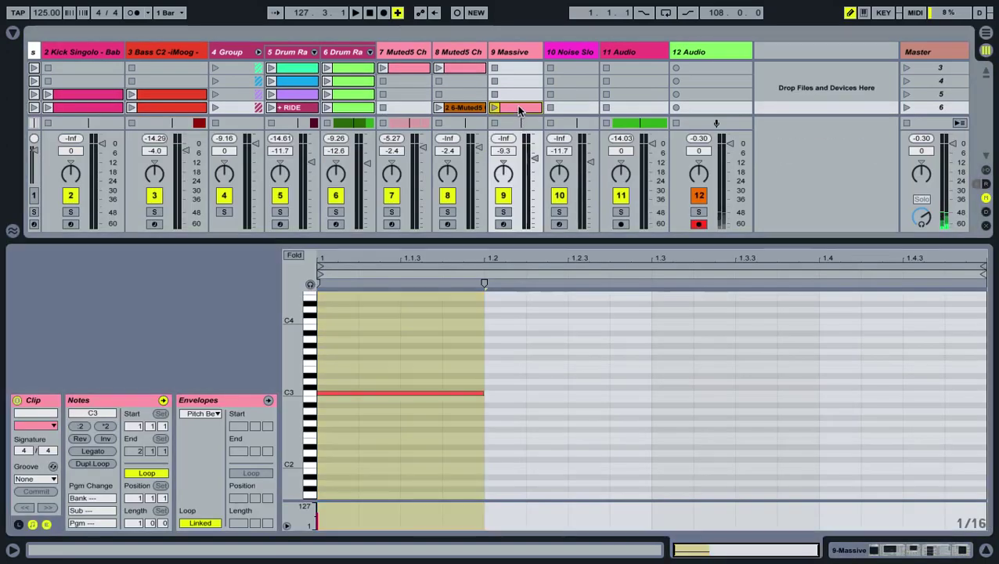
{"action": "right_click", "coordinate": [518, 111]}
{"action": "left_click", "coordinate": [643, 326]}
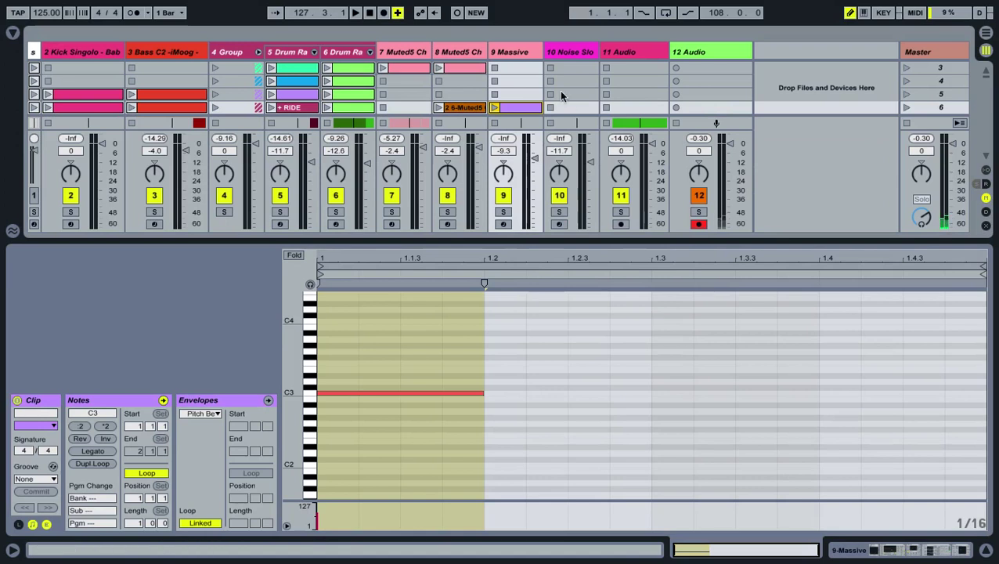
Step: Place the purple Massive clip at bar 143 on track 8 in the arrangement and open its notes
{"action": "key", "text": "Tab"}
{"action": "left_click", "coordinate": [594, 430]}
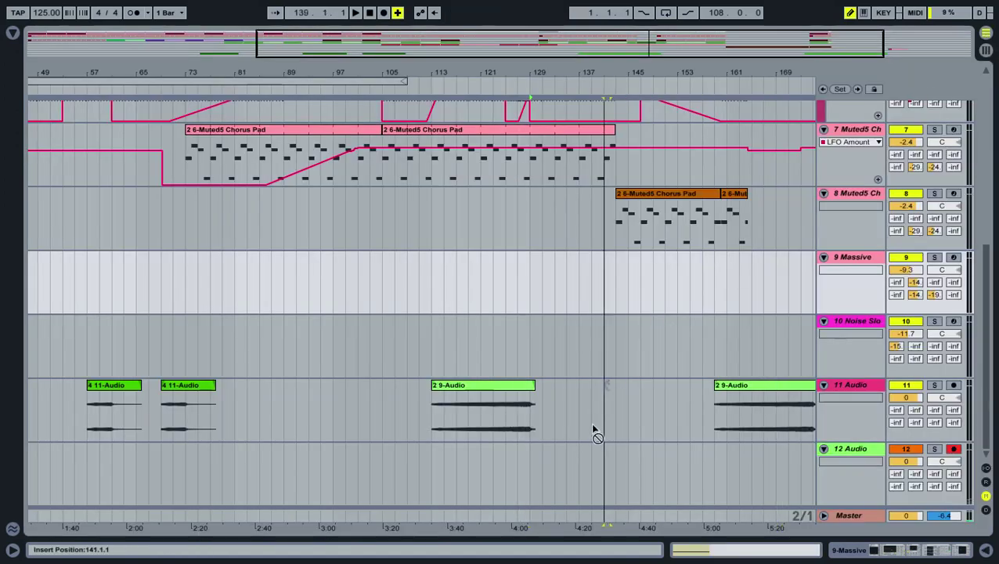
{"action": "left_click", "coordinate": [624, 207]}
{"action": "left_click_drag", "start_coordinate": [634, 195], "coordinate": [649, 198]}
{"action": "double_click", "coordinate": [619, 194]}
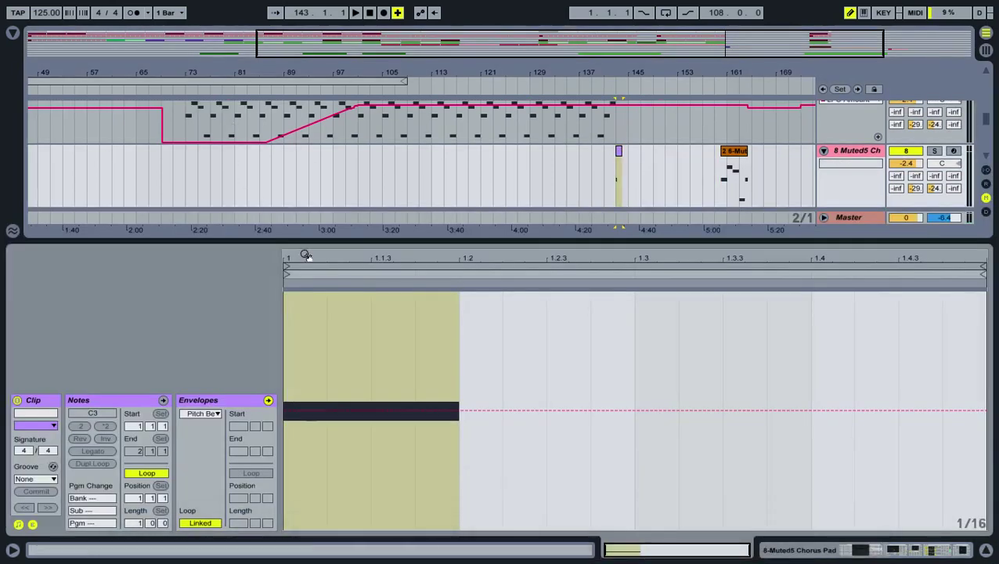
{"action": "left_click", "coordinate": [32, 524]}
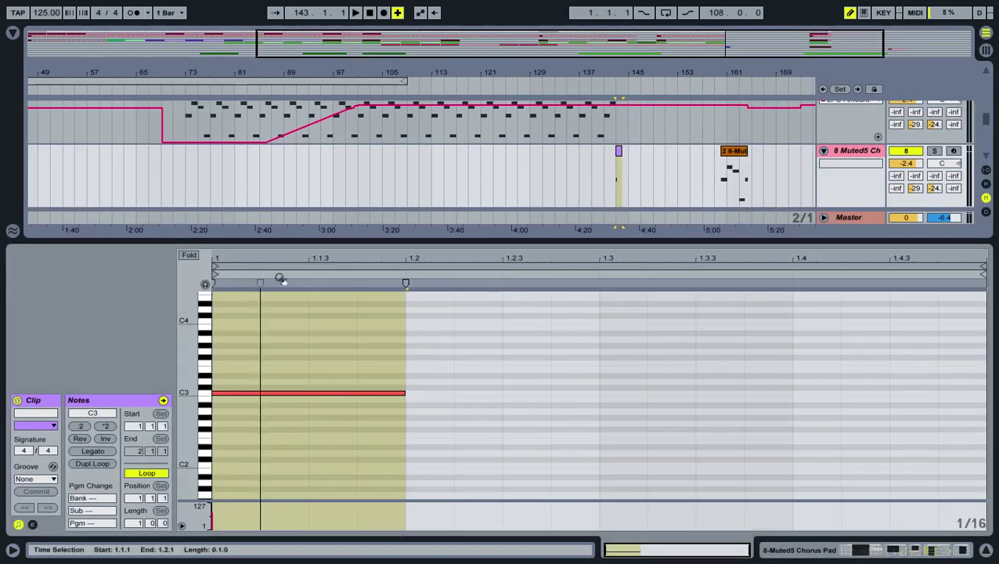
{"action": "left_click", "coordinate": [985, 552]}
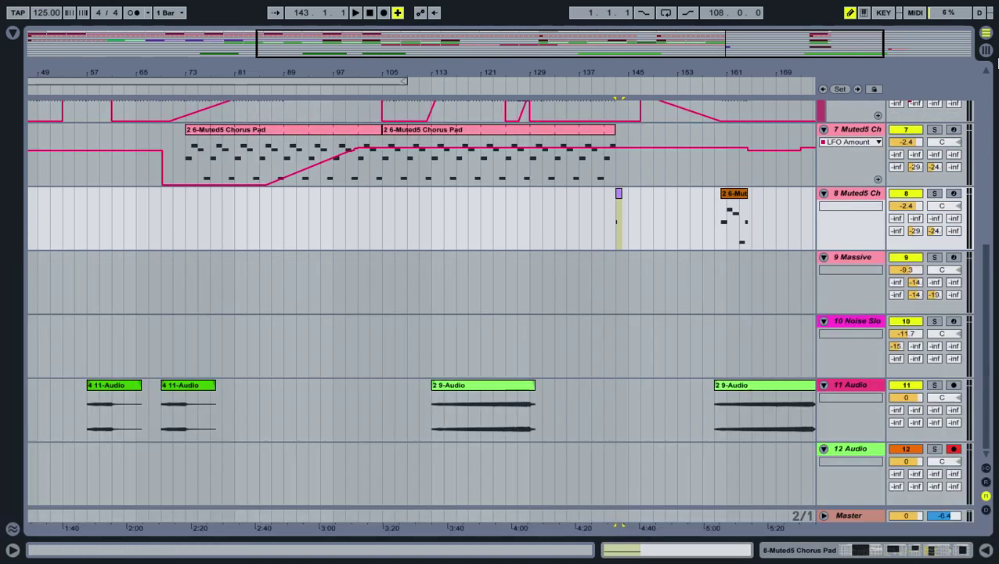
Step: Place track 9 Massive's scene 11 clip from Session View at bar 143 on track 8 and recolour it blue
{"action": "left_click", "coordinate": [988, 47]}
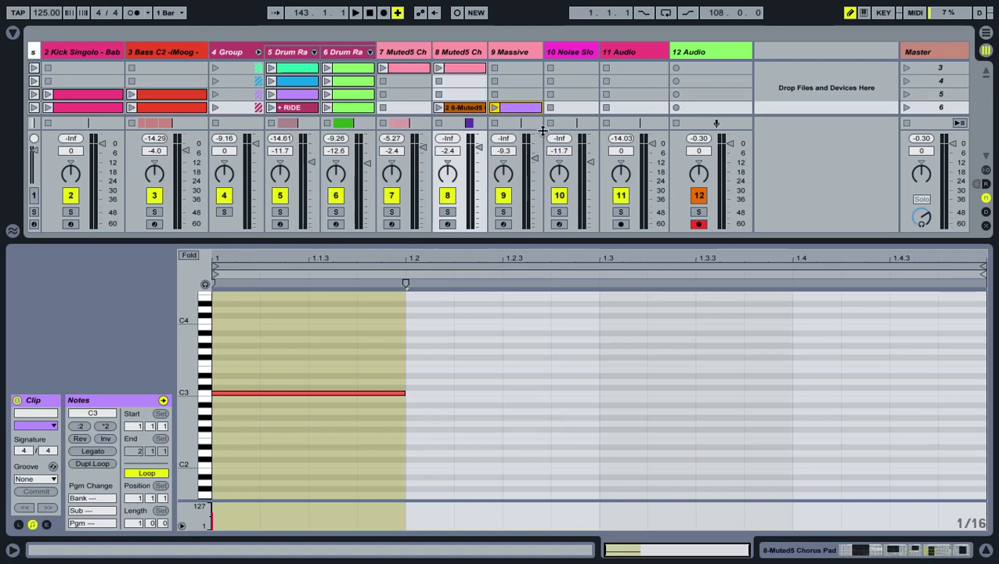
{"action": "left_click", "coordinate": [985, 551]}
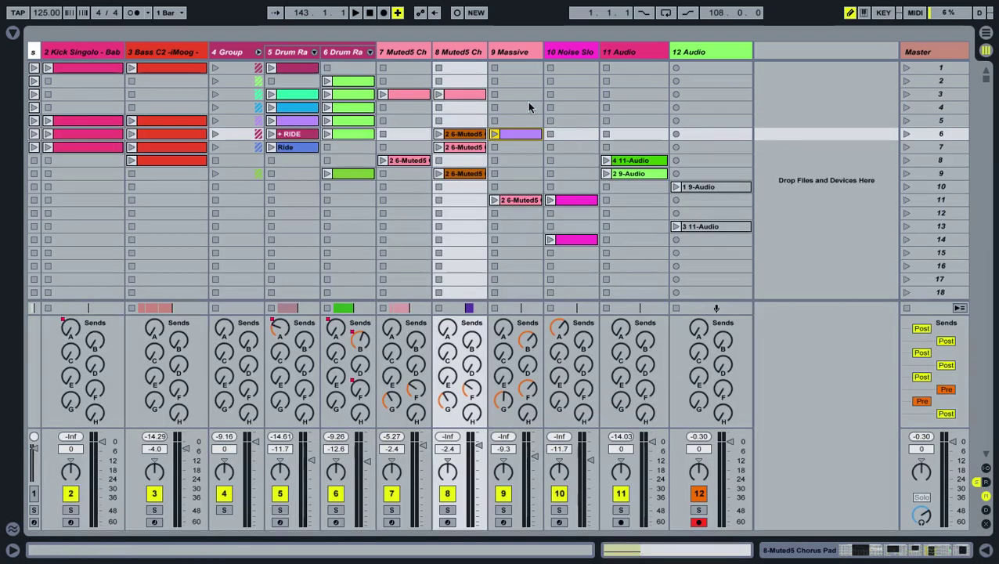
{"action": "left_click", "coordinate": [517, 137]}
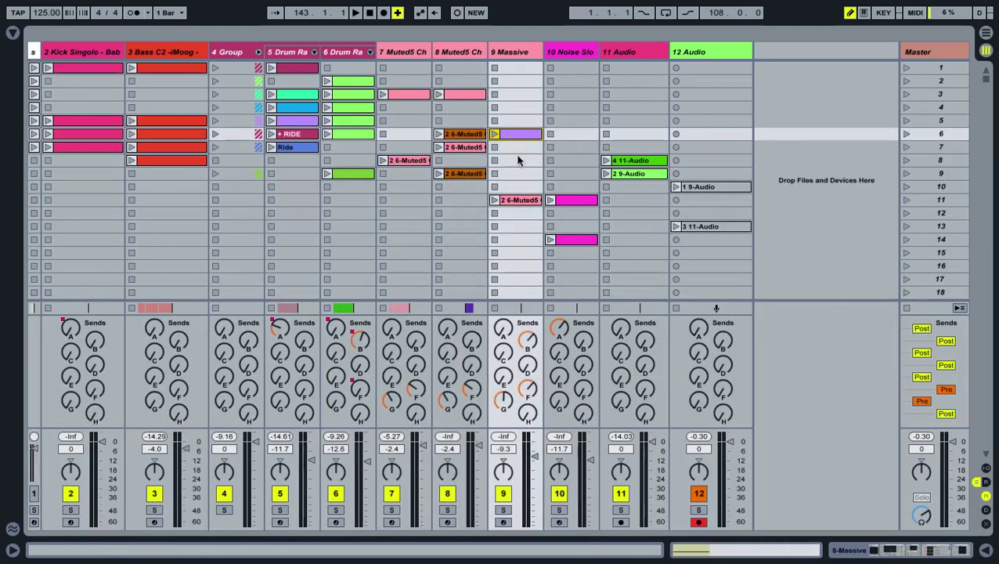
{"action": "left_click", "coordinate": [520, 202]}
{"action": "left_click_drag", "start_coordinate": [993, 32], "coordinate": [622, 207]}
{"action": "left_click", "coordinate": [630, 197]}
{"action": "right_click", "coordinate": [630, 196]}
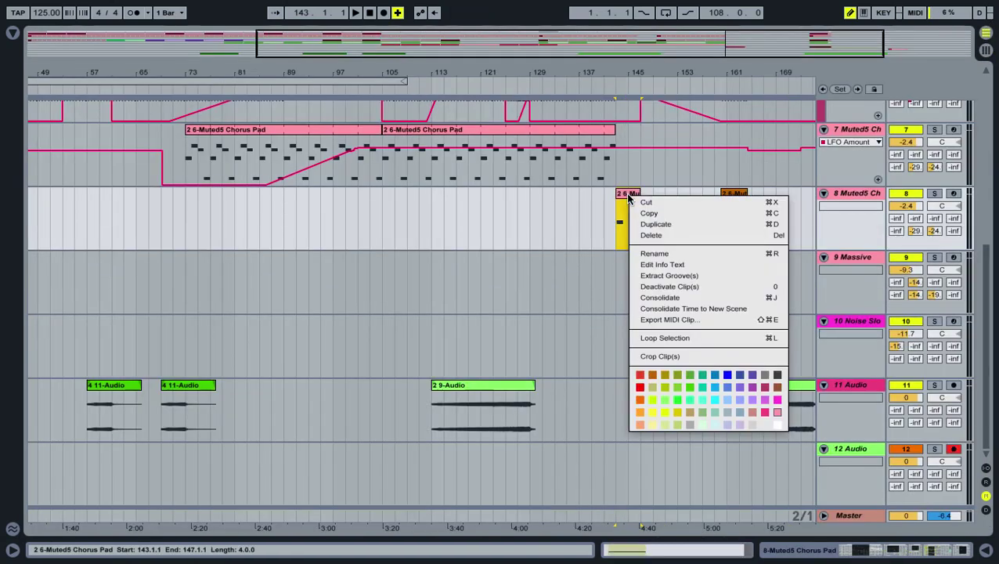
{"action": "left_click", "coordinate": [707, 388]}
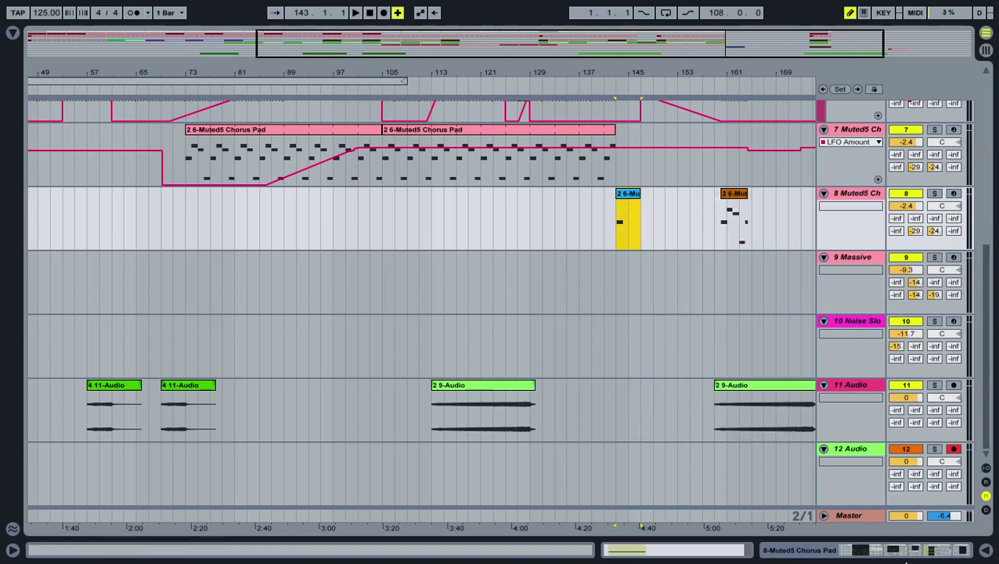
Step: Place track 8's orange scene 9 clip at bar 143 on track 8, and put the blue clip on track 9 at the same bar
{"action": "scroll", "coordinate": [853, 499], "scroll_direction": "up", "scroll_amount": 3}
{"action": "scroll", "coordinate": [696, 352], "scroll_direction": "up", "scroll_amount": 2}
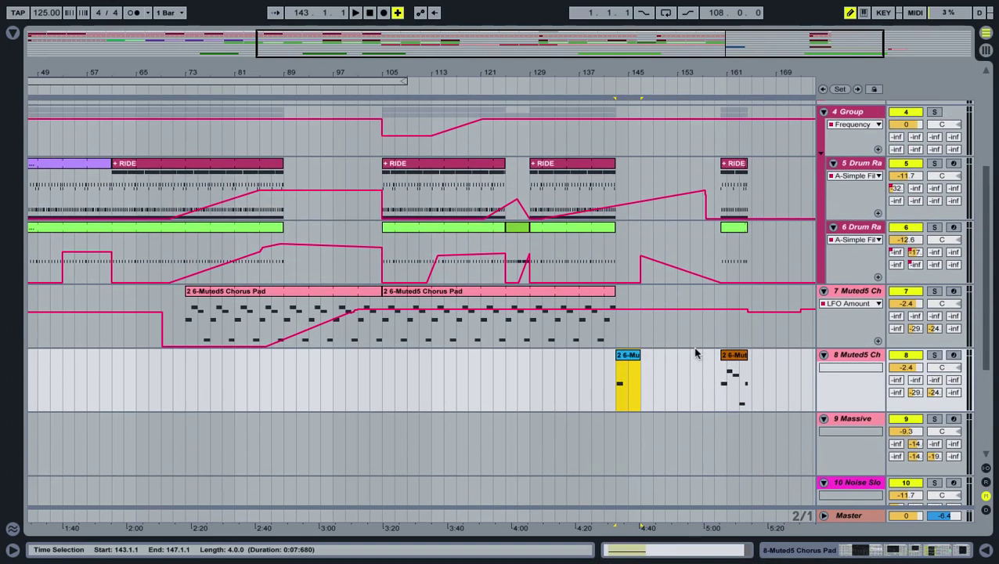
{"action": "left_click", "coordinate": [986, 49]}
{"action": "left_click", "coordinate": [479, 180]}
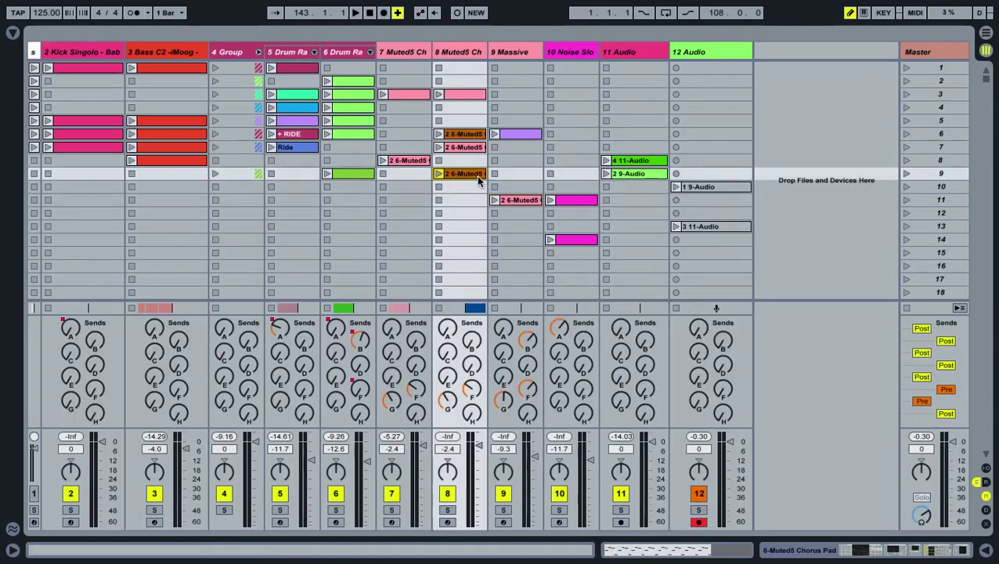
{"action": "left_click_drag", "start_coordinate": [990, 53], "coordinate": [631, 423]}
{"action": "left_click_drag", "start_coordinate": [643, 291], "coordinate": [643, 352]}
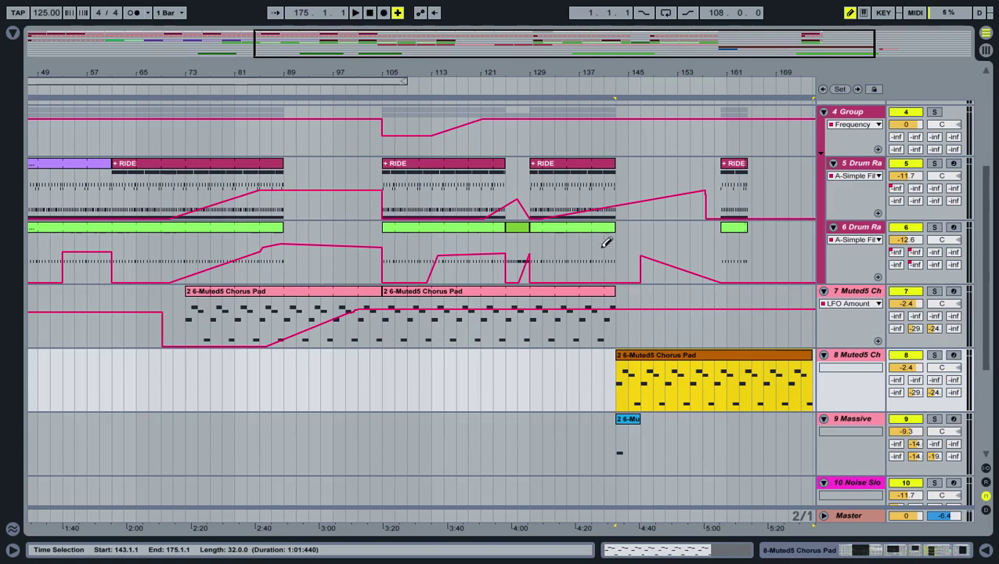
Step: Move track 8's orange Chorus Pad clip and track 9's blue clip to start at bar 129, and start playback
{"action": "scroll", "coordinate": [649, 292], "scroll_direction": "up", "scroll_amount": 3}
{"action": "left_click_drag", "start_coordinate": [633, 417], "coordinate": [546, 417]}
{"action": "scroll", "coordinate": [606, 442], "scroll_direction": "down", "scroll_amount": 2}
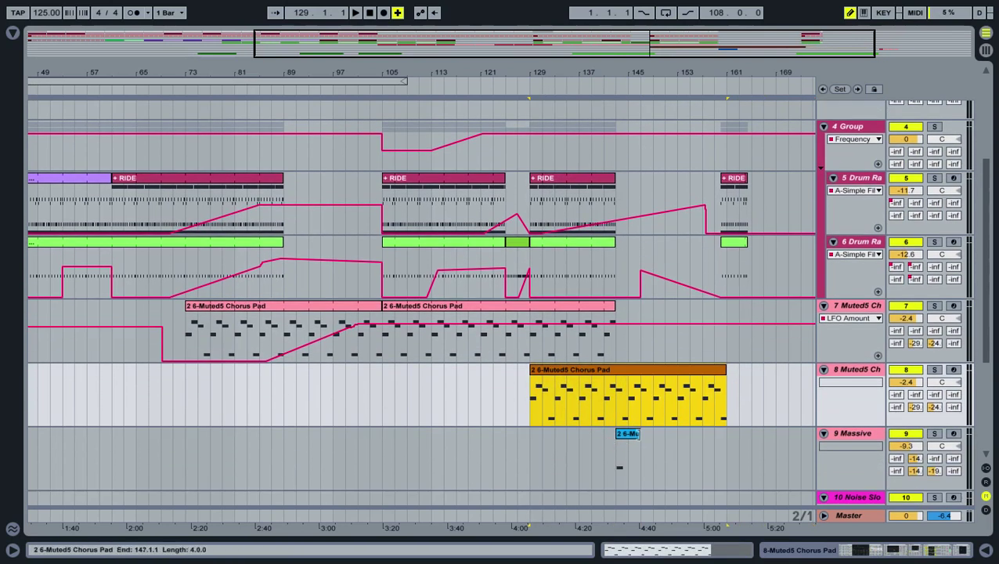
{"action": "left_click", "coordinate": [546, 431]}
{"action": "scroll", "coordinate": [545, 431], "scroll_direction": "up", "scroll_amount": 8}
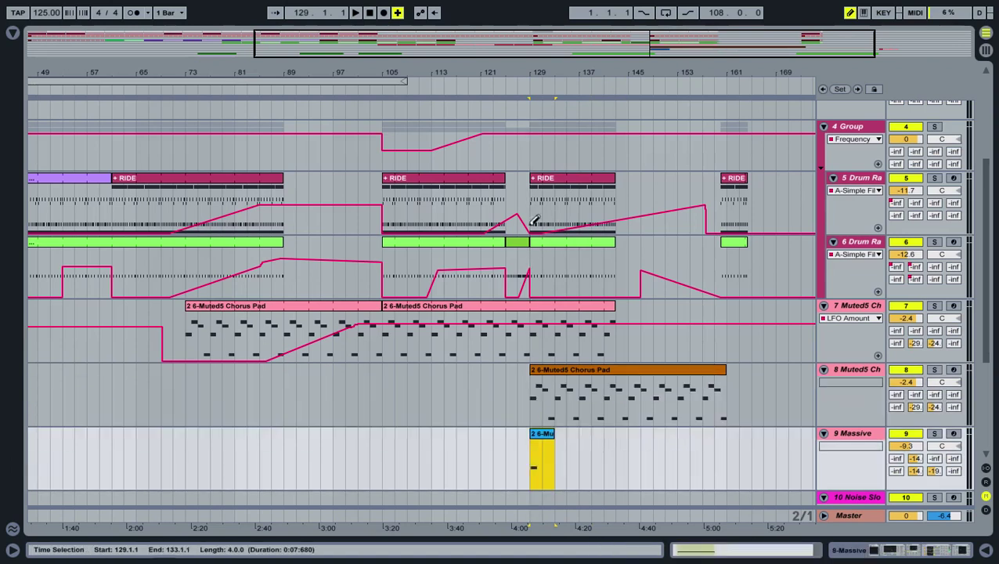
{"action": "key", "text": "space"}
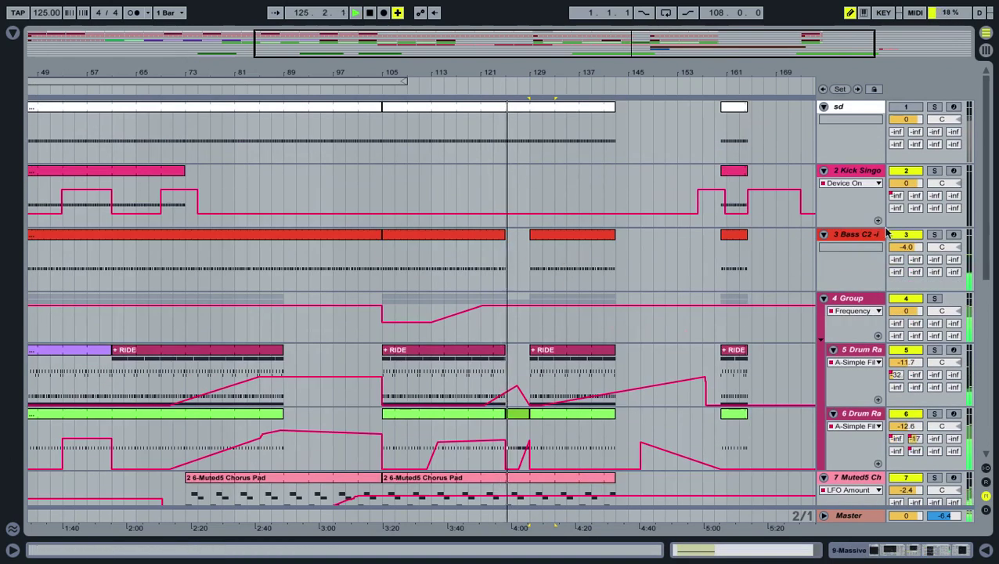
Step: Copy track 2's kick clip material to bars 129 to 141, keep its Device On automation flat there, and play it back
{"action": "double_click", "coordinate": [857, 234]}
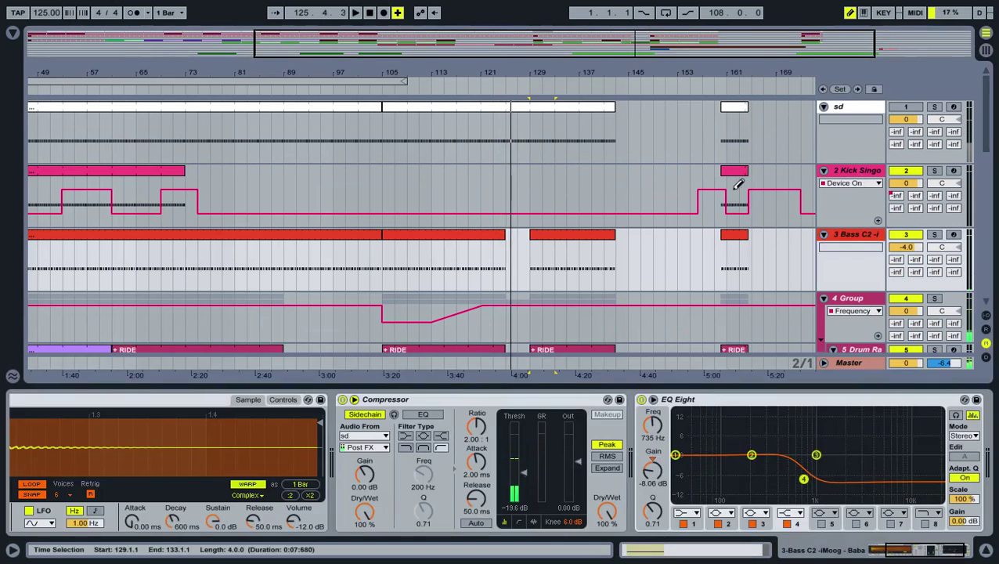
{"action": "left_click", "coordinate": [732, 194]}
{"action": "key", "text": "space"}
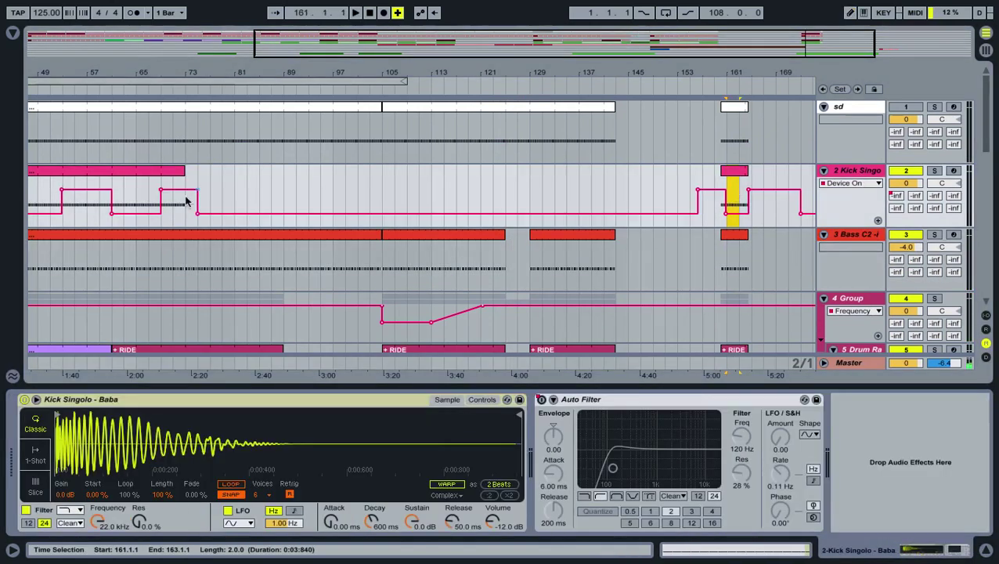
{"action": "left_click", "coordinate": [121, 187]}
{"action": "left_click", "coordinate": [116, 189], "text": "shift"}
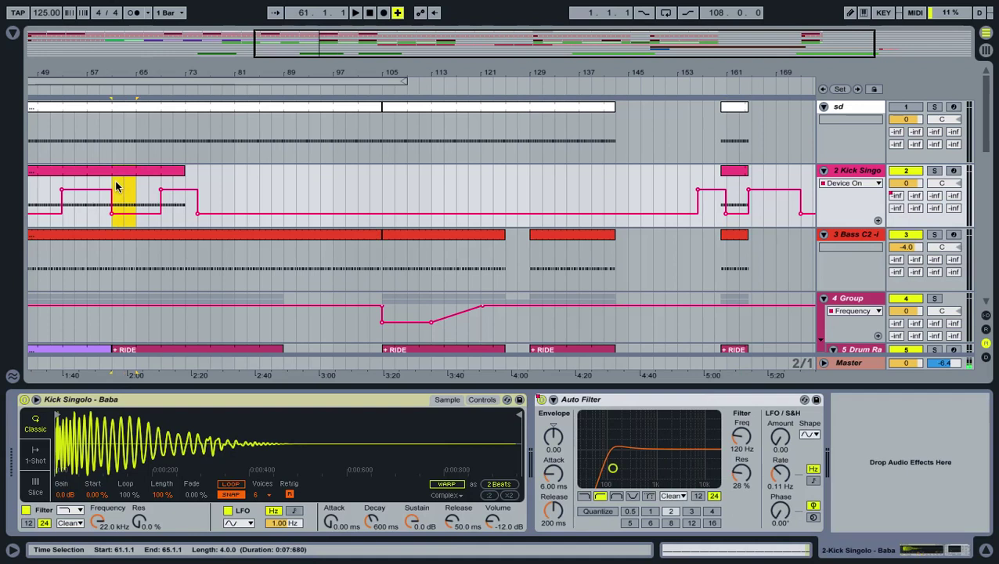
{"action": "left_click_drag", "start_coordinate": [120, 172], "coordinate": [603, 170]}
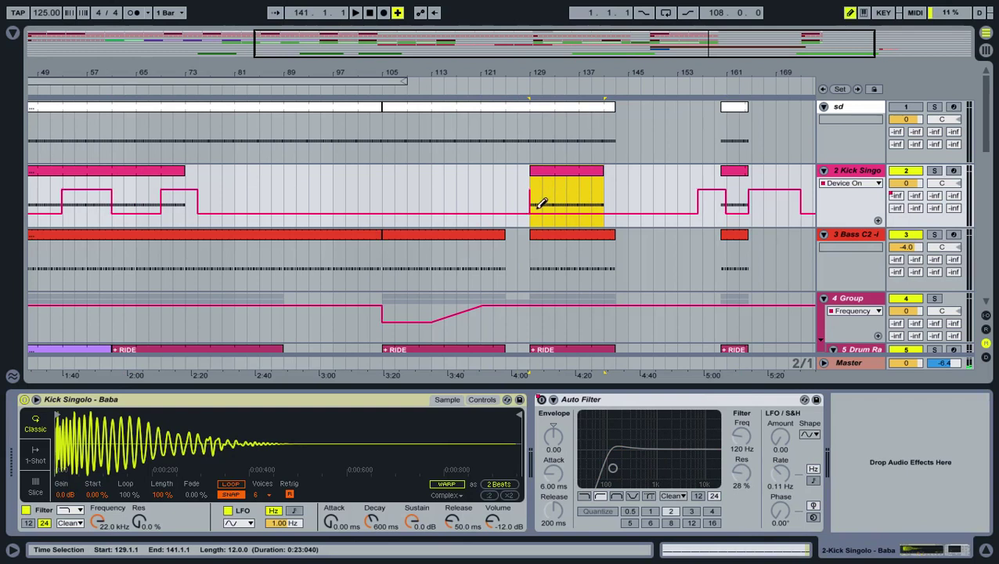
{"action": "key", "text": "space"}
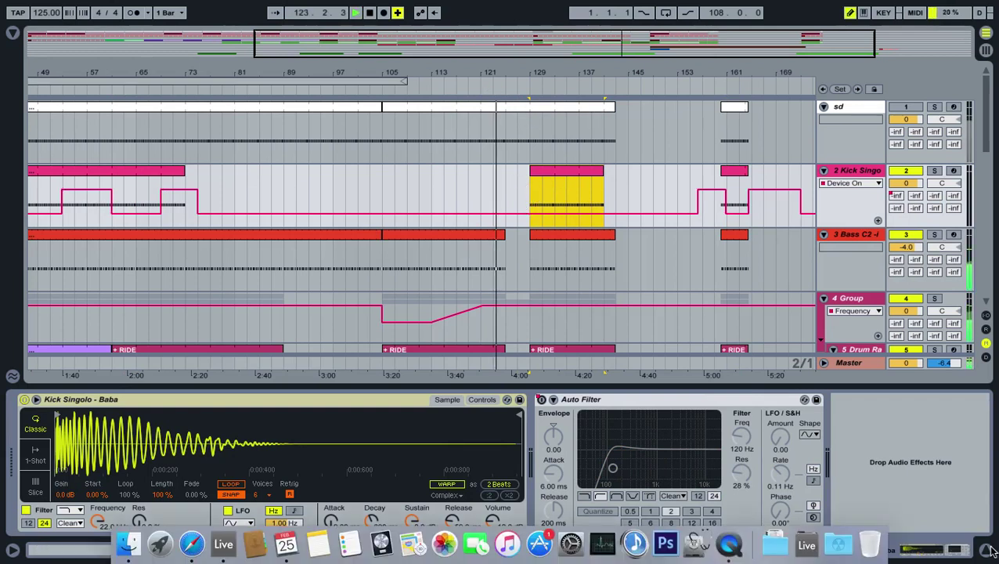
Step: Hide the device view and trim the end of track 7's second Chorus Pad clip back to bar 129
{"action": "key", "text": "super+alt+l"}
{"action": "scroll", "coordinate": [474, 320], "scroll_direction": "down", "scroll_amount": 3}
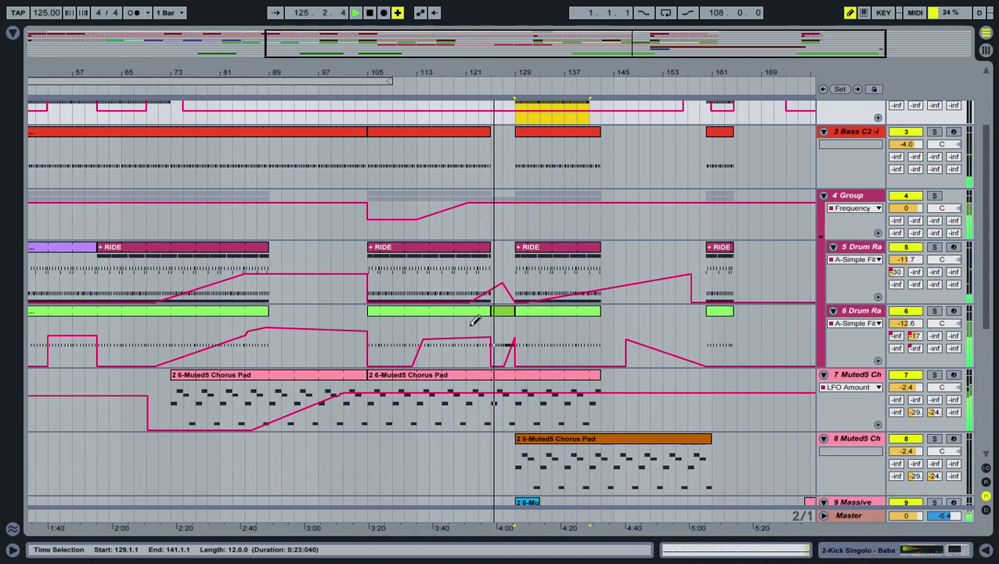
{"action": "scroll", "coordinate": [474, 320], "scroll_direction": "down", "scroll_amount": 3}
{"action": "left_click_drag", "start_coordinate": [600, 257], "coordinate": [514, 258]}
{"action": "scroll", "coordinate": [584, 261], "scroll_direction": "down", "scroll_amount": 1}
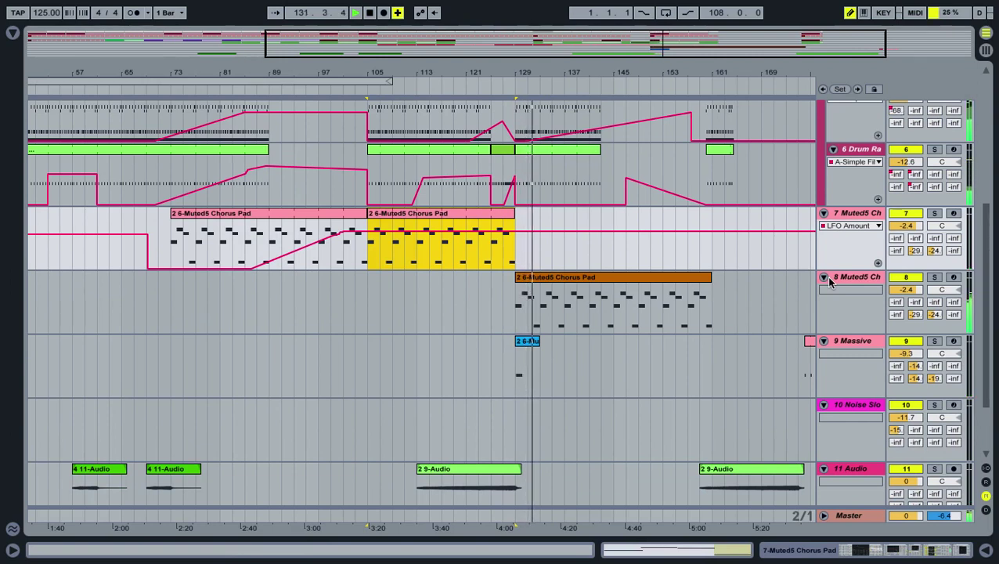
Step: Play the arrangement back from about bar 105 with the system volume raised
{"action": "left_click", "coordinate": [372, 90]}
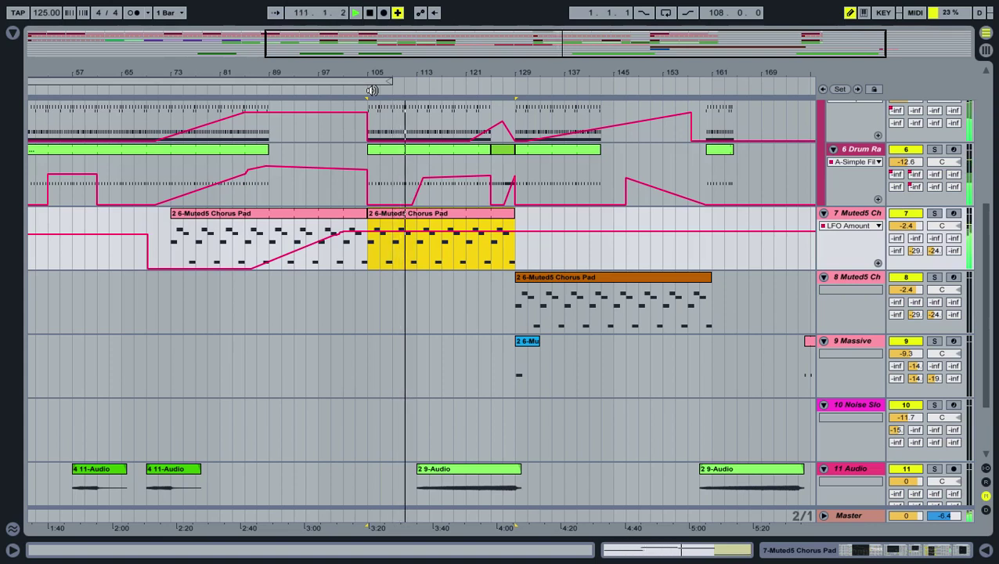
{"action": "scroll", "coordinate": [523, 235], "scroll_direction": "up", "scroll_amount": 5}
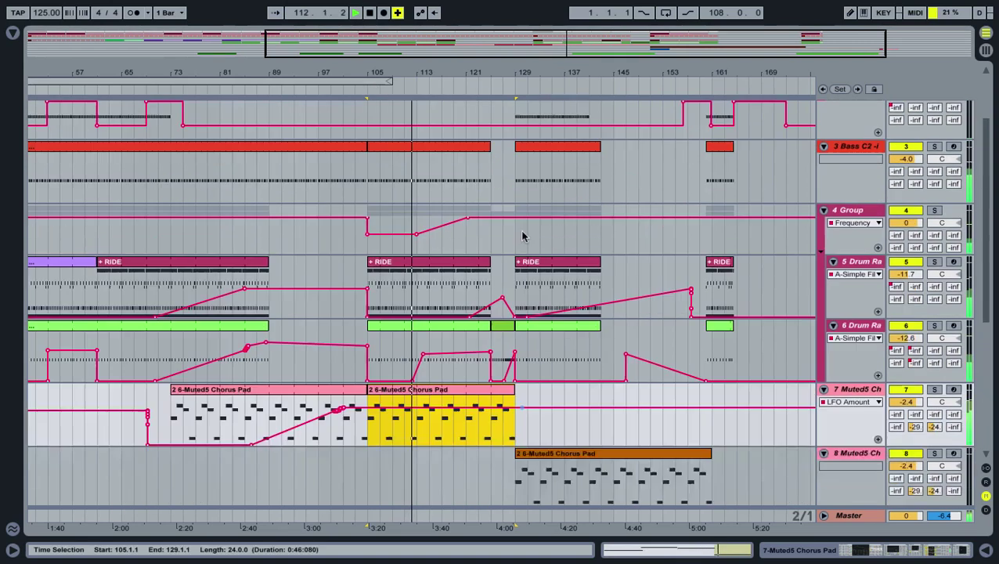
{"action": "key", "text": "XF86AudioRaiseVolume"}
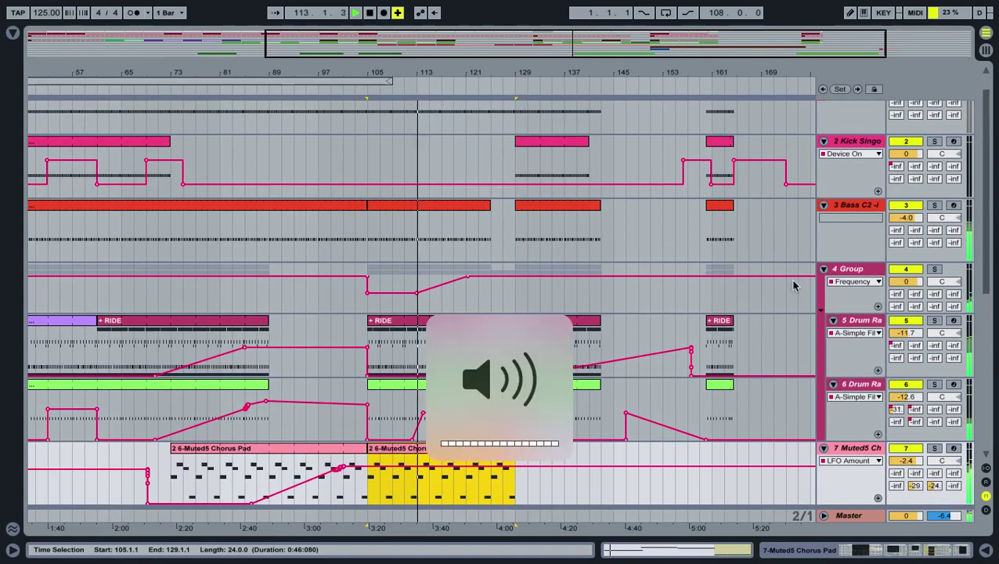
Step: Check the master output in the PAZ Analyzer, set the master Limiter's gain to 5.50 dB, and hide the device view
{"action": "double_click", "coordinate": [858, 516]}
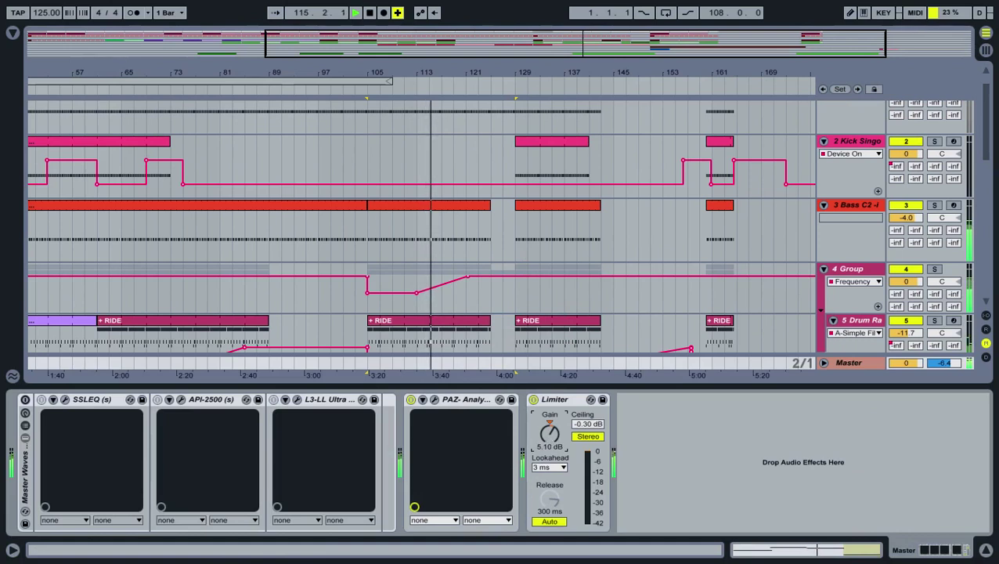
{"action": "left_click", "coordinate": [435, 399]}
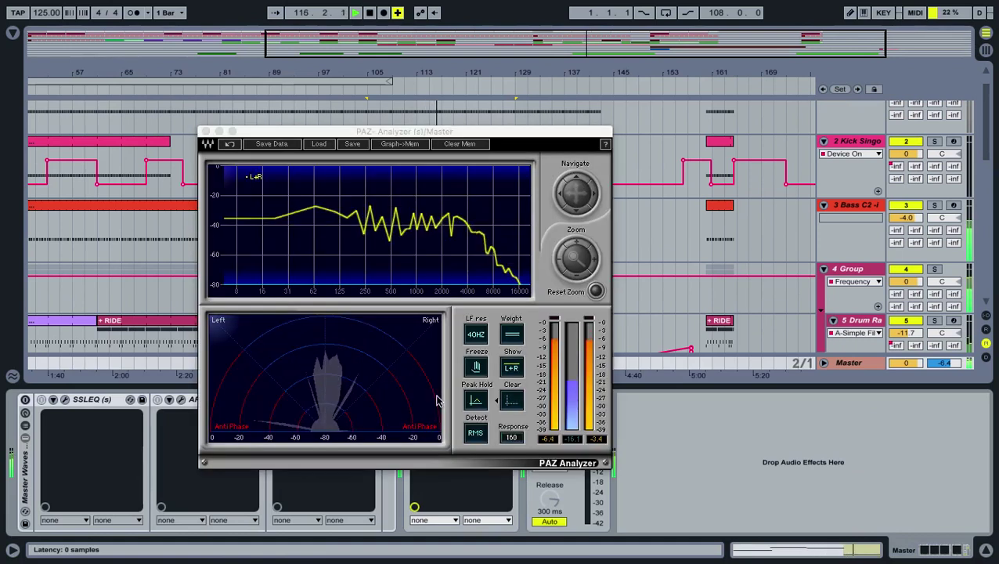
{"action": "left_click", "coordinate": [205, 132]}
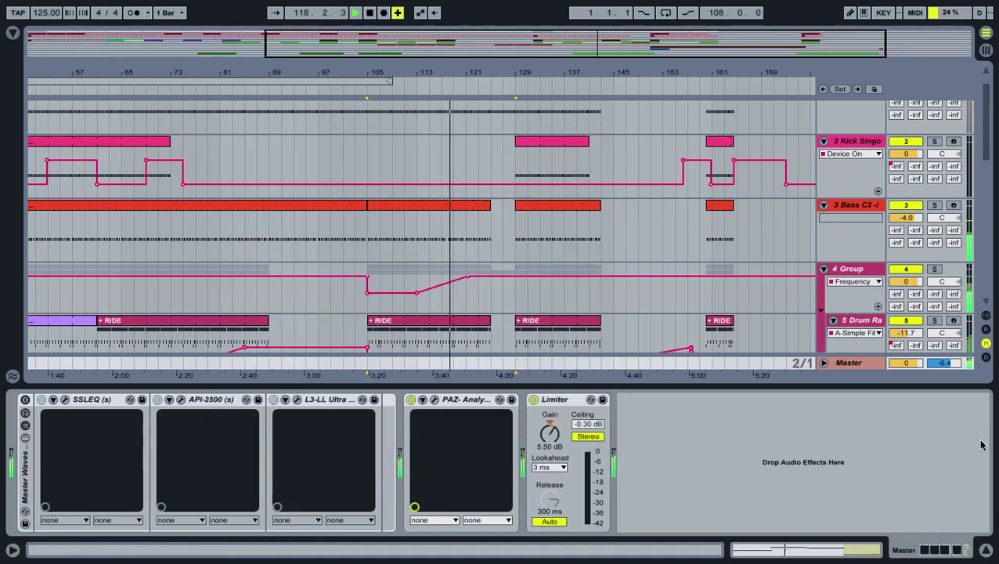
{"action": "left_click", "coordinate": [986, 550]}
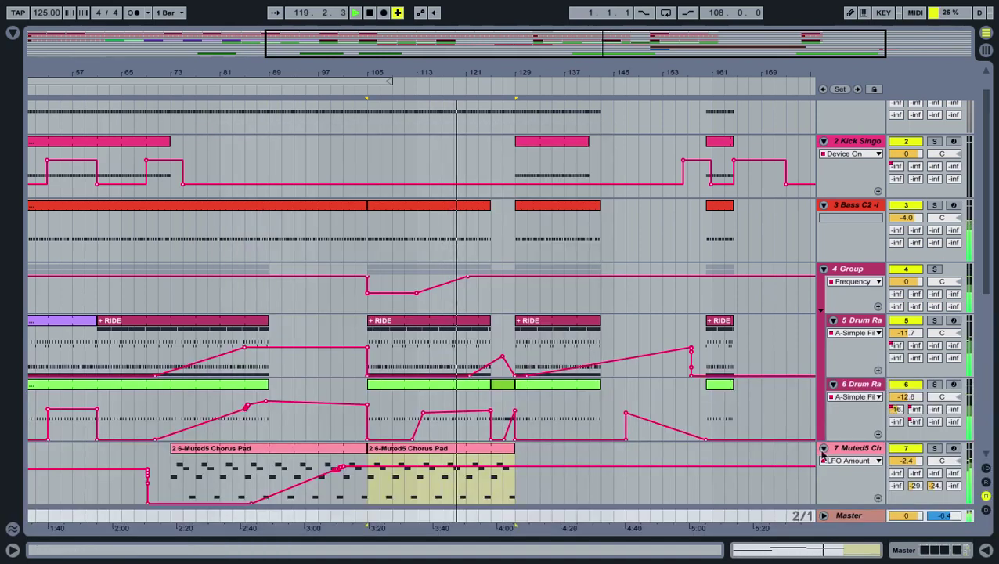
Step: Examine the full Rim 3k Sharp roll in track 6's short clip just before bar 129, and hide the clip view
{"action": "scroll", "coordinate": [573, 329], "scroll_direction": "down", "scroll_amount": 2}
{"action": "double_click", "coordinate": [493, 313]}
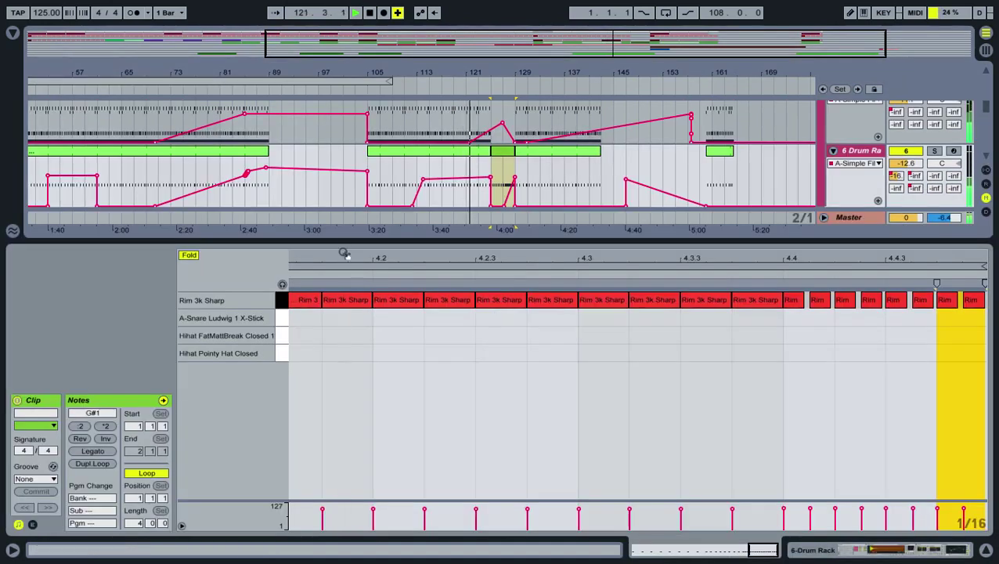
{"action": "left_click_drag", "start_coordinate": [343, 253], "coordinate": [849, 230]}
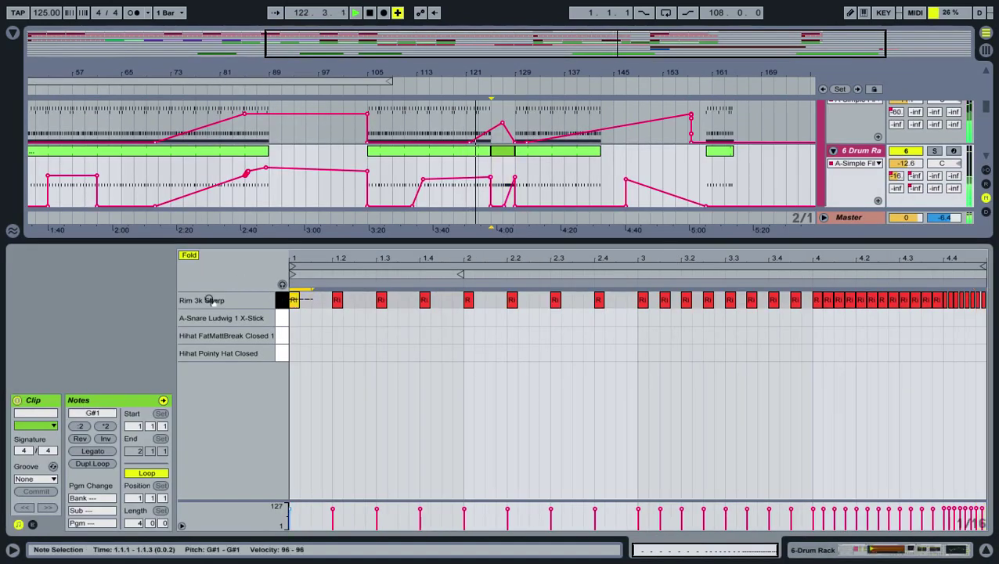
{"action": "double_click", "coordinate": [294, 300]}
{"action": "key", "text": "super+alt+l"}
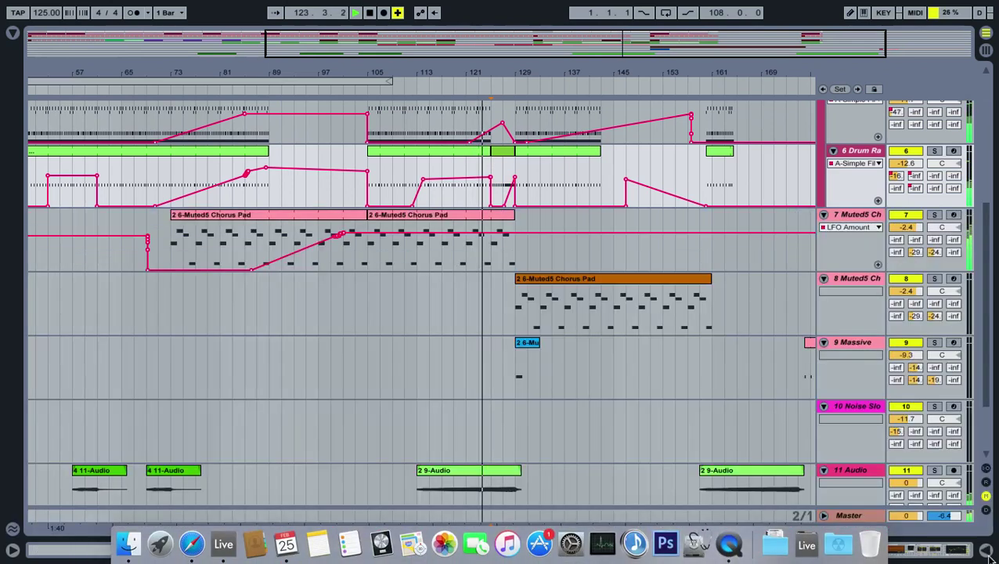